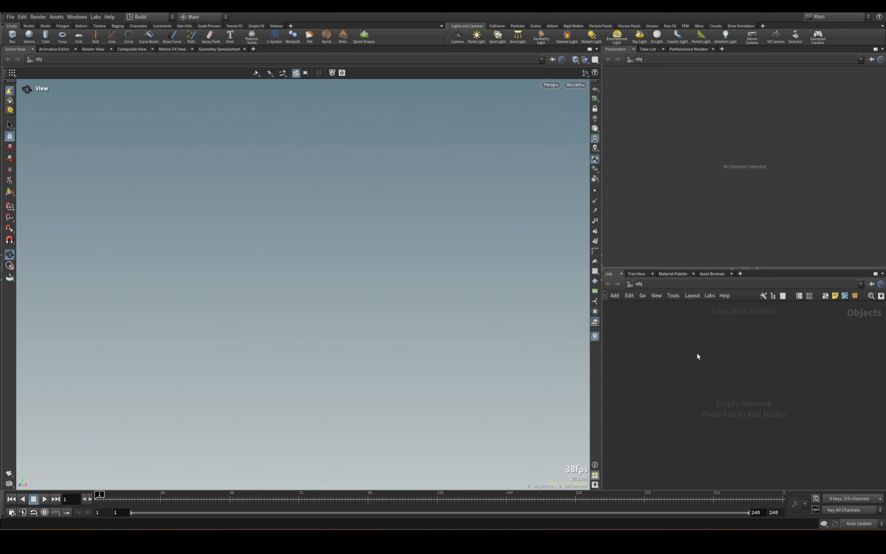
Create a Geometry object in the empty scene network and rename it Ground.
{"action": "key", "text": "Tab"}
{"action": "type", "text": "geo"}
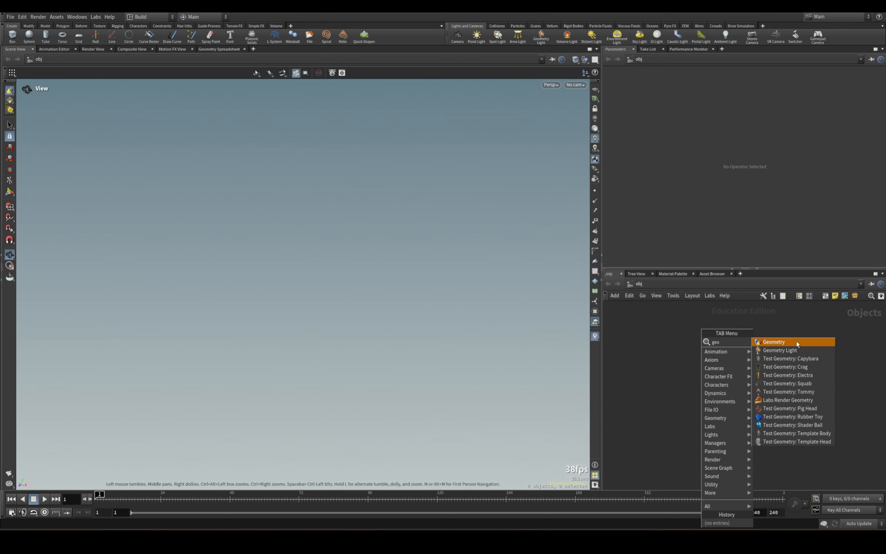
{"action": "left_click", "coordinate": [797, 343]}
{"action": "left_click", "coordinate": [672, 341]}
{"action": "left_click", "coordinate": [697, 340]}
{"action": "left_click_drag", "start_coordinate": [718, 342], "coordinate": [685, 340]}
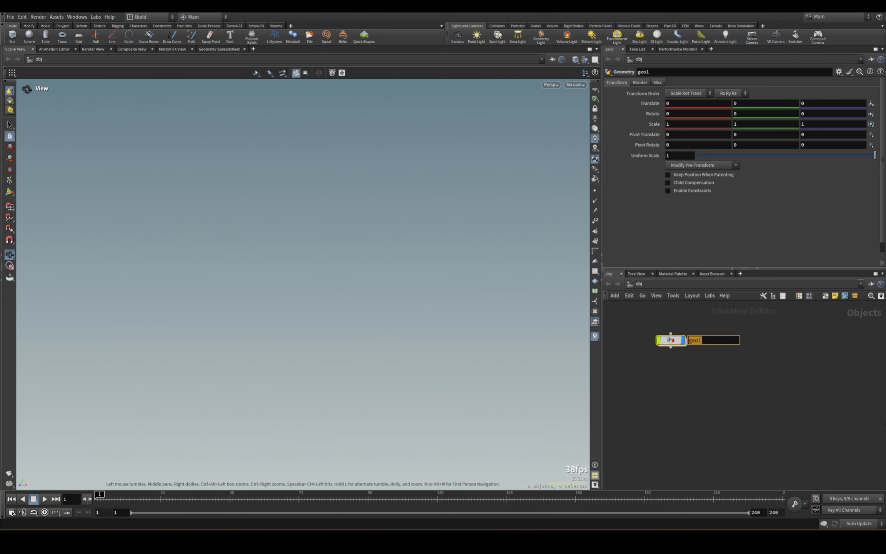
{"action": "type", "text": "Ground"}
{"action": "key", "text": "Return"}
Inside the Ground object, add a Box node and set its Y size to .25.
{"action": "double_click", "coordinate": [672, 340]}
{"action": "key", "text": "Tab"}
{"action": "type", "text": "box"}
{"action": "key", "text": "Return"}
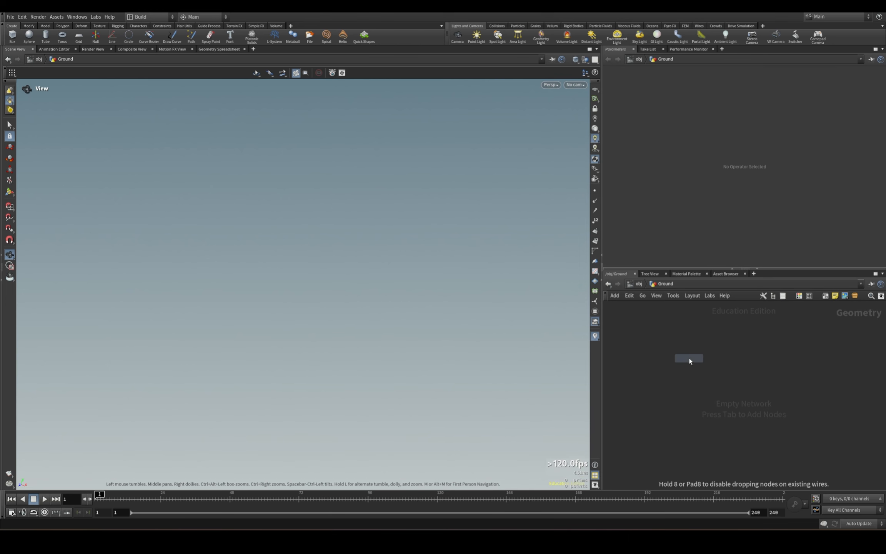
{"action": "left_click", "coordinate": [690, 360]}
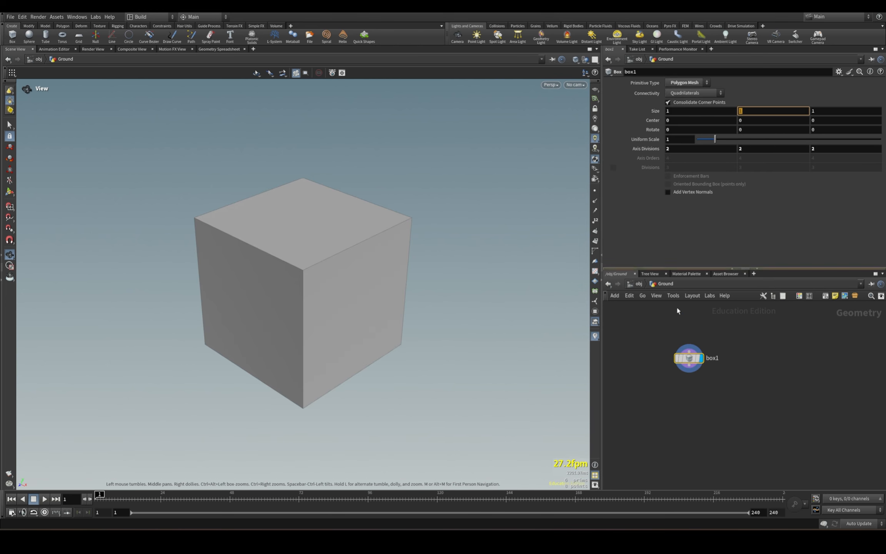
{"action": "left_click_drag", "start_coordinate": [650, 334], "coordinate": [793, 386]}
{"action": "key", "text": "Return"}
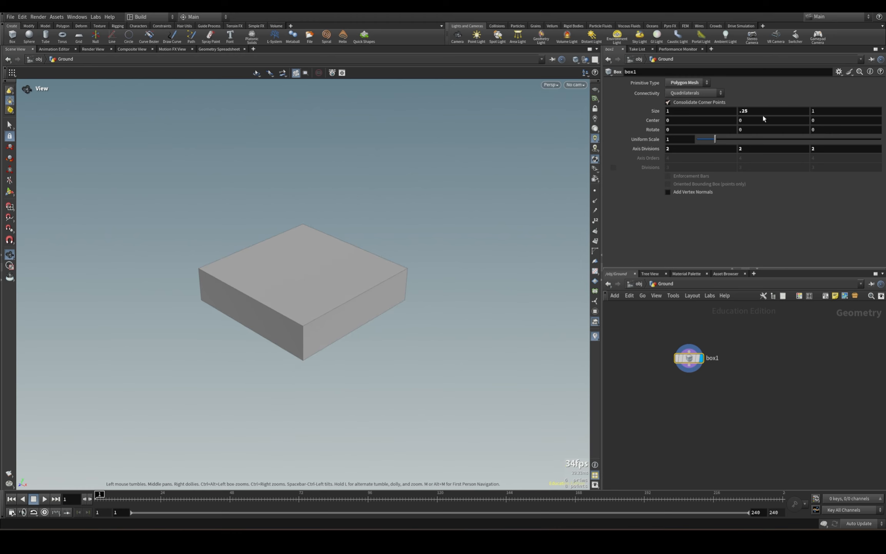
Reference the box's Y size in its Y center and complete the expression as -ch("sizey")/2.
{"action": "right_click", "coordinate": [763, 114]}
{"action": "left_click", "coordinate": [797, 171]}
{"action": "right_click", "coordinate": [756, 120]}
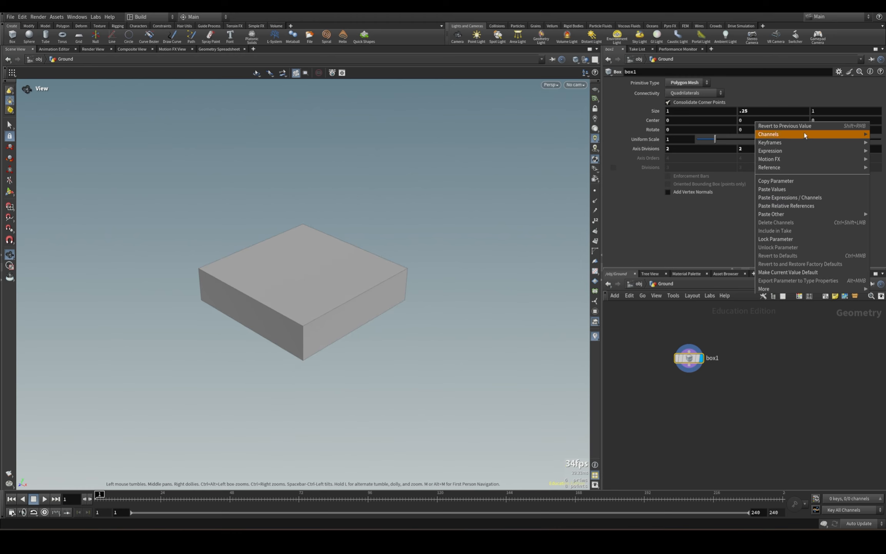
{"action": "left_click", "coordinate": [794, 204]}
{"action": "left_click", "coordinate": [787, 120]}
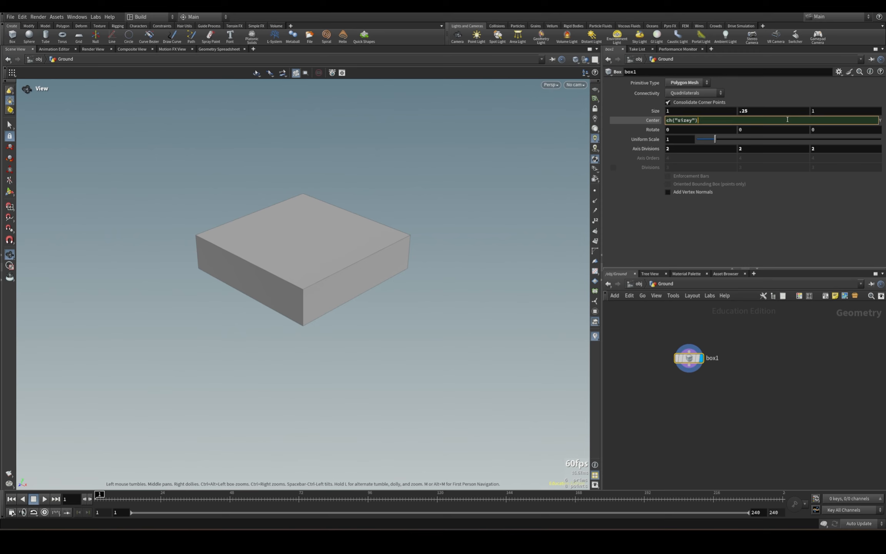
{"action": "type", "text": "/2"}
{"action": "key", "text": "Return"}
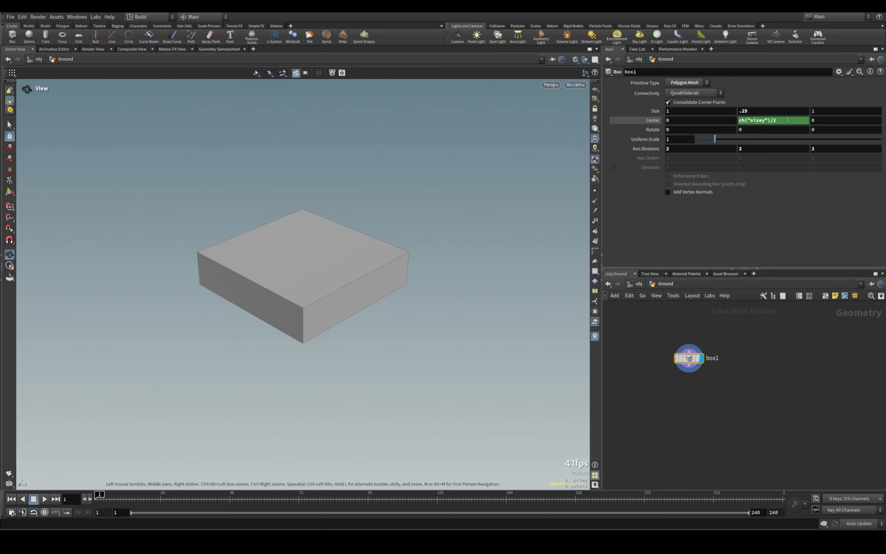
{"action": "left_click", "coordinate": [738, 122]}
{"action": "key", "text": "Home"}
{"action": "type", "text": "-"}
{"action": "key", "text": "Return"}
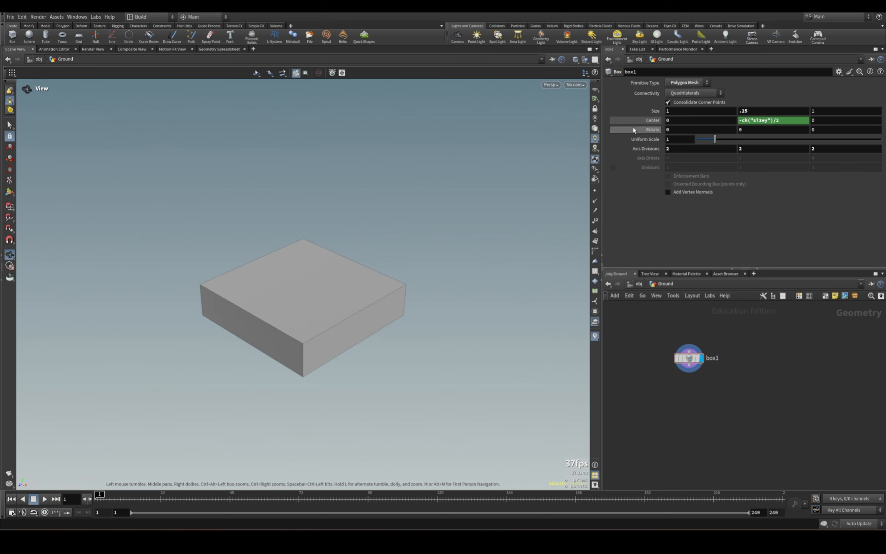
Set the box's Y size to .15.
{"action": "left_click_drag", "start_coordinate": [345, 303], "coordinate": [392, 322]}
{"action": "left_click", "coordinate": [763, 115]}
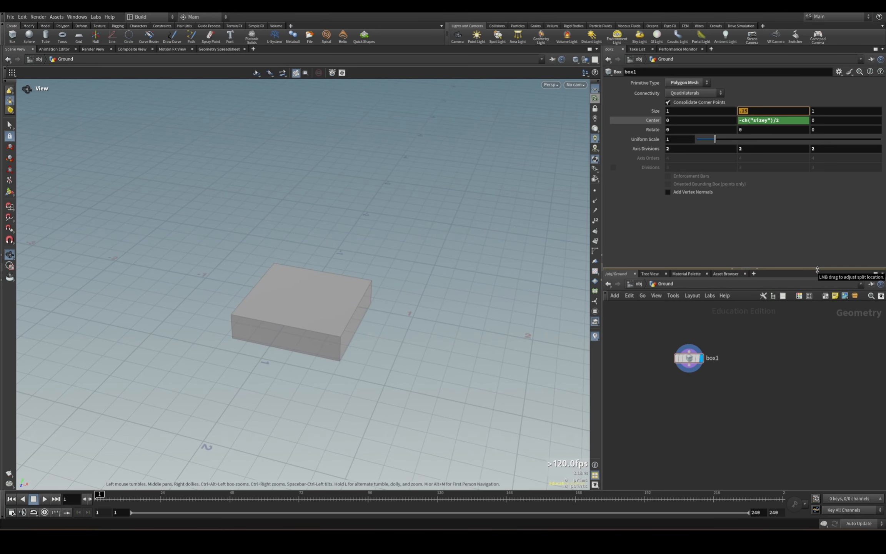
{"action": "type", "text": ".15"}
{"action": "key", "text": "Return"}
{"action": "left_click_drag", "start_coordinate": [342, 358], "coordinate": [405, 348]}
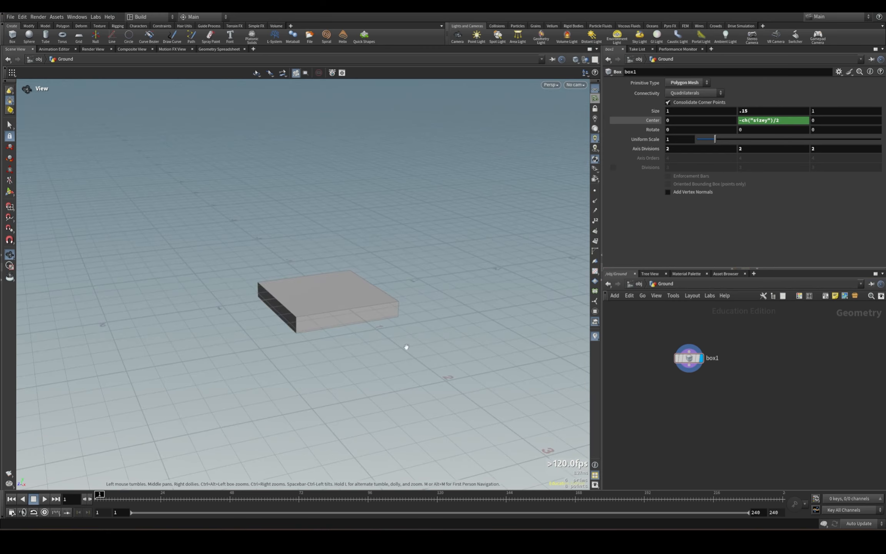
Set the box's X size to 10 and its Z size to 5.
{"action": "scroll", "coordinate": [405, 348], "scroll_direction": "down", "scroll_amount": 5}
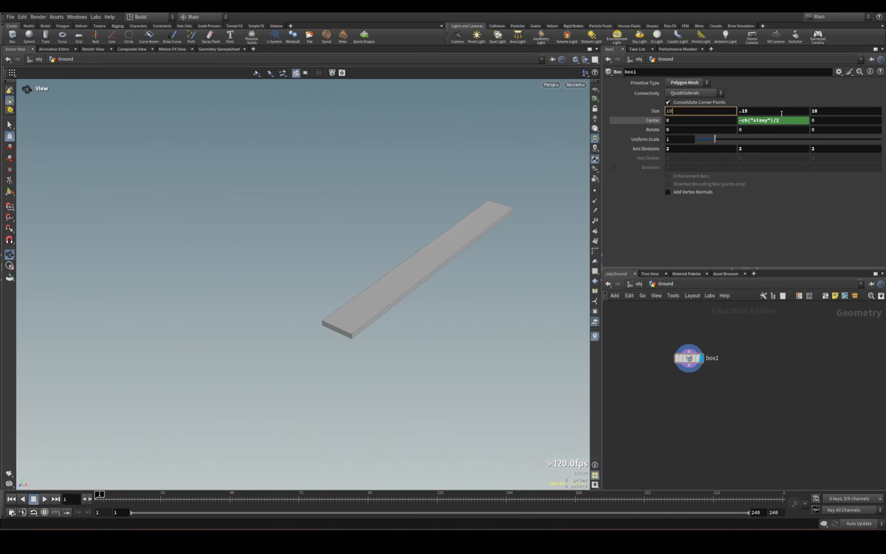
{"action": "key", "text": "Tab"}
{"action": "key", "text": "Tab"}
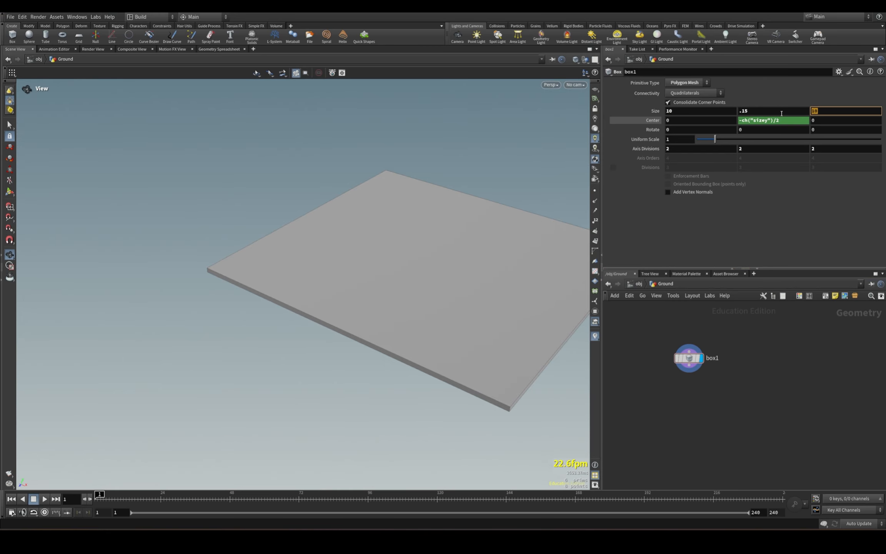
{"action": "type", "text": "5"}
{"action": "key", "text": "Return"}
{"action": "left_click_drag", "start_coordinate": [492, 330], "coordinate": [521, 252]}
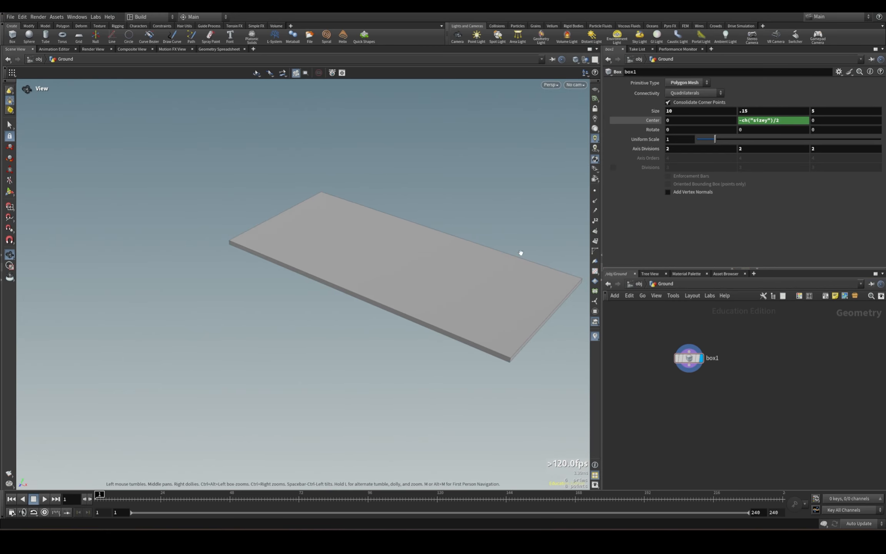
{"action": "left_click_drag", "start_coordinate": [459, 375], "coordinate": [332, 205]}
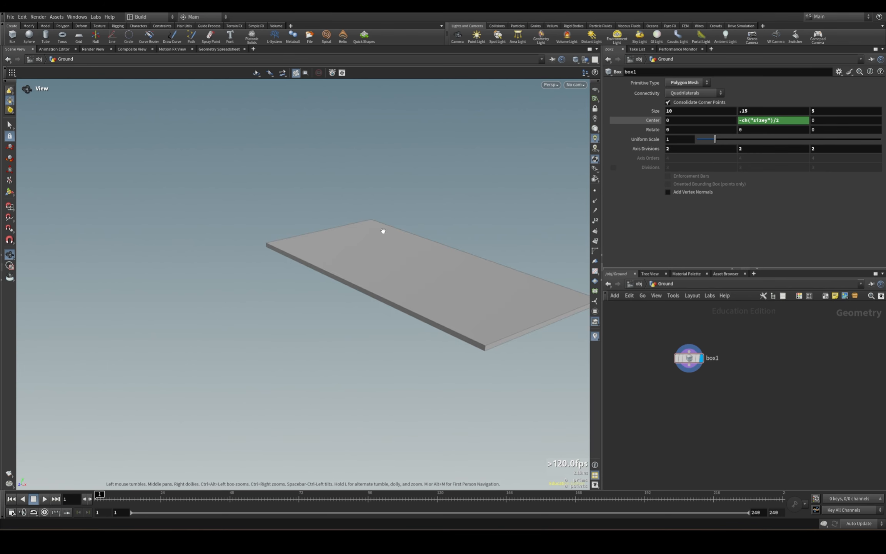
Add a Line node beside the box node and set its direction to 1, 0, 0.
{"action": "key", "text": "ctrl+c"}
{"action": "key", "text": "Tab"}
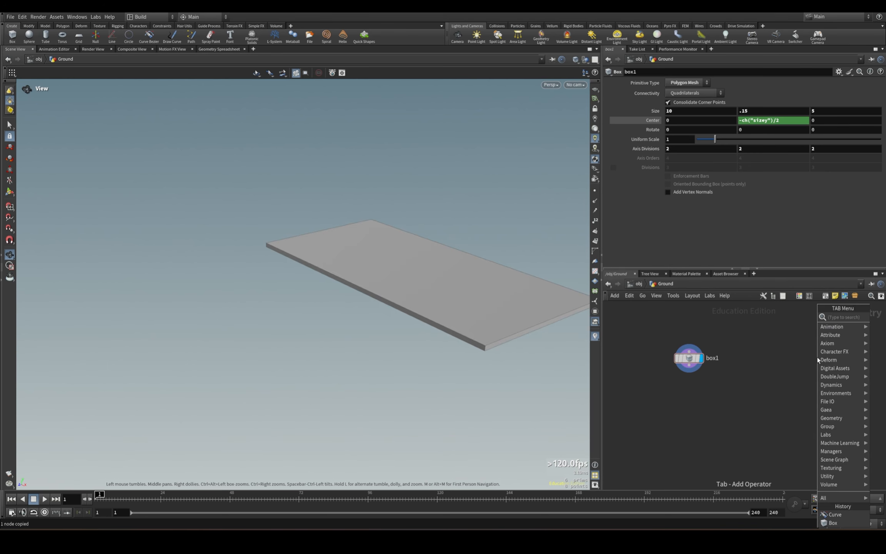
{"action": "type", "text": "line"}
{"action": "left_click", "coordinate": [759, 317]}
{"action": "left_click", "coordinate": [776, 356]}
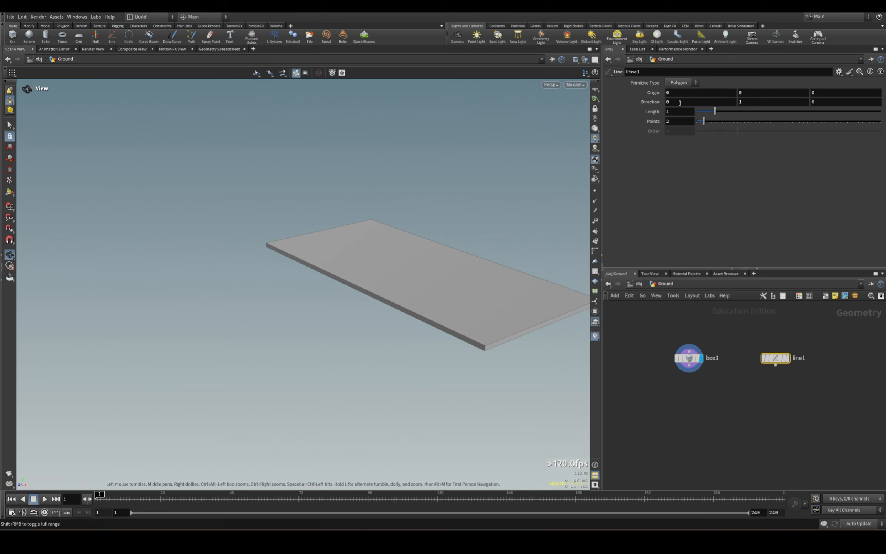
{"action": "left_click_drag", "start_coordinate": [680, 103], "coordinate": [650, 103]}
{"action": "type", "text": "1"}
{"action": "key", "text": "Return"}
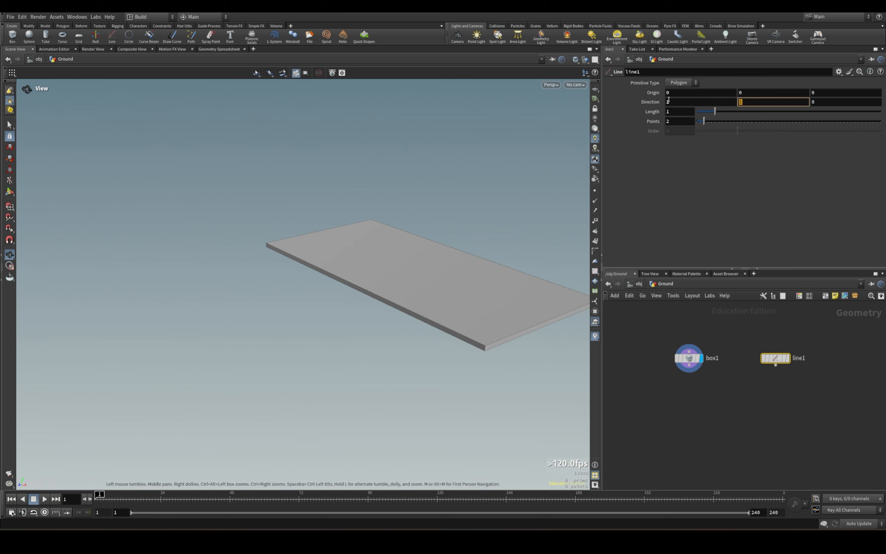
{"action": "left_click", "coordinate": [722, 407]}
Link the line's length to the box's X size with a relative reference.
{"action": "left_click", "coordinate": [689, 358]}
{"action": "right_click", "coordinate": [659, 111]}
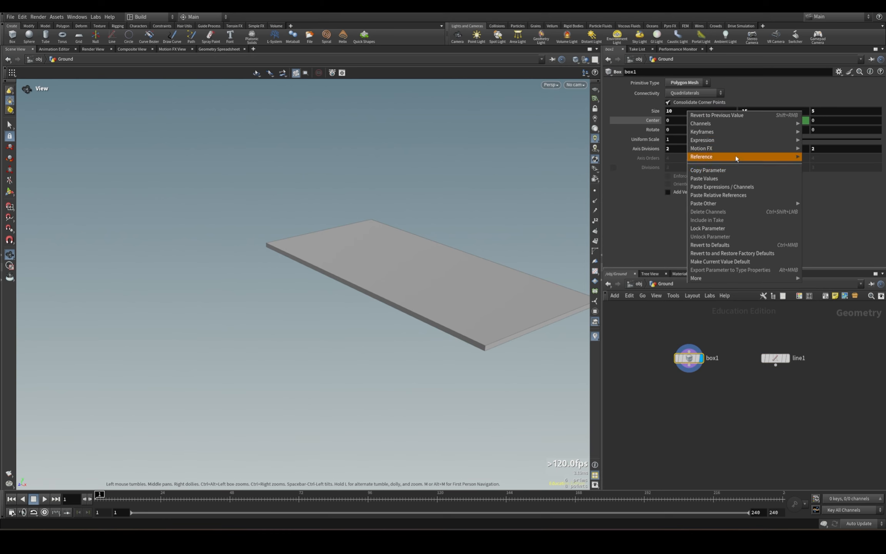
{"action": "left_click", "coordinate": [730, 175]}
{"action": "left_click", "coordinate": [776, 357]}
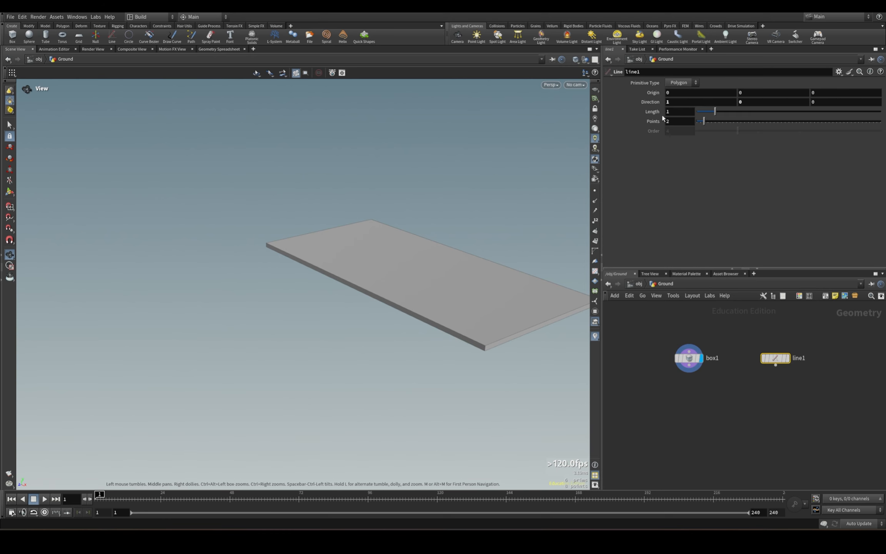
{"action": "right_click", "coordinate": [656, 112]}
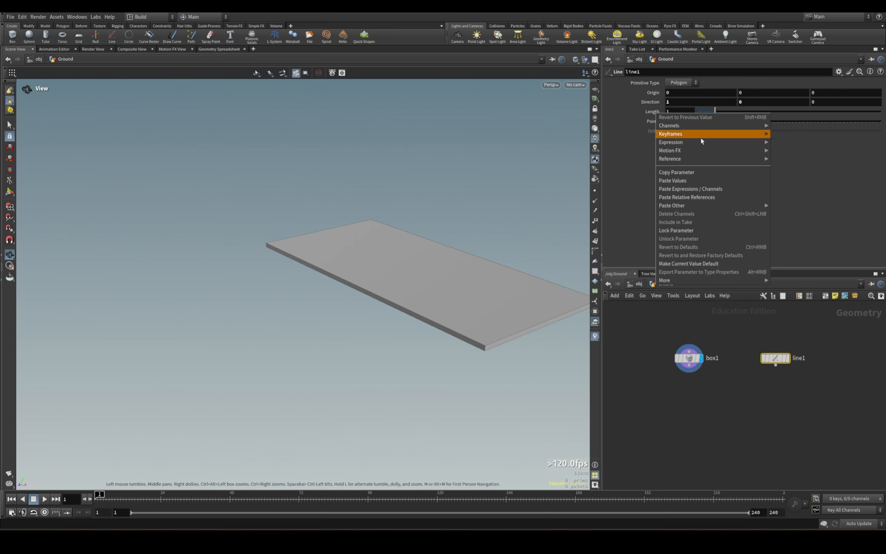
{"action": "left_click", "coordinate": [694, 199]}
Template the box node and make the line node the displayed geometry.
{"action": "left_click", "coordinate": [698, 358]}
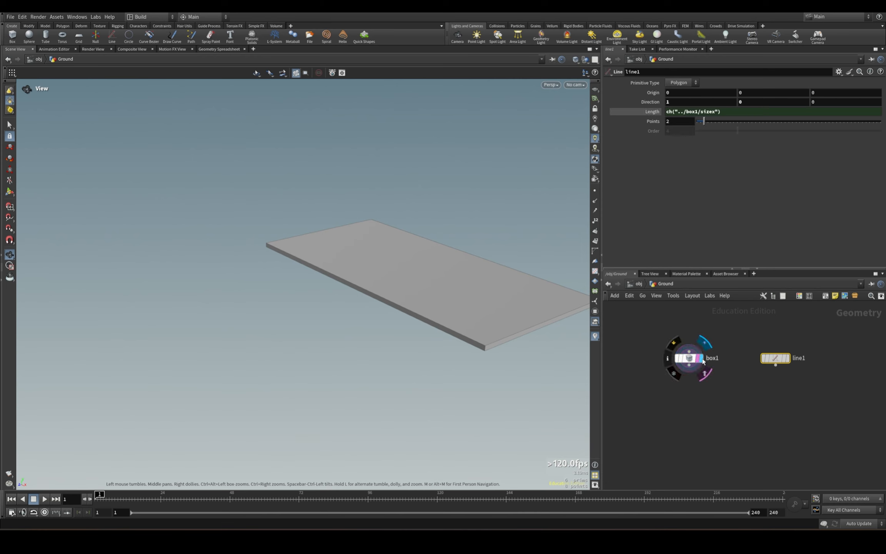
{"action": "left_click", "coordinate": [789, 358]}
{"action": "left_click_drag", "start_coordinate": [514, 342], "coordinate": [230, 224]}
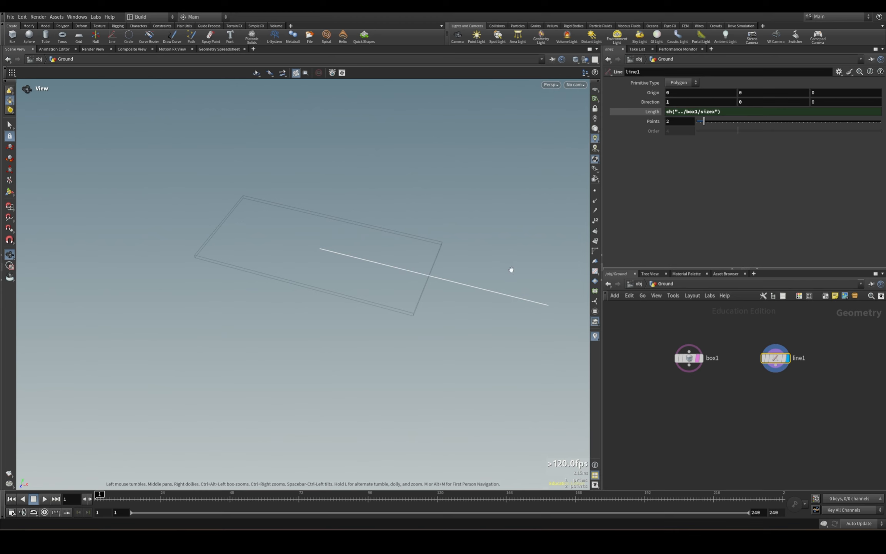
{"action": "left_click", "coordinate": [698, 358]}
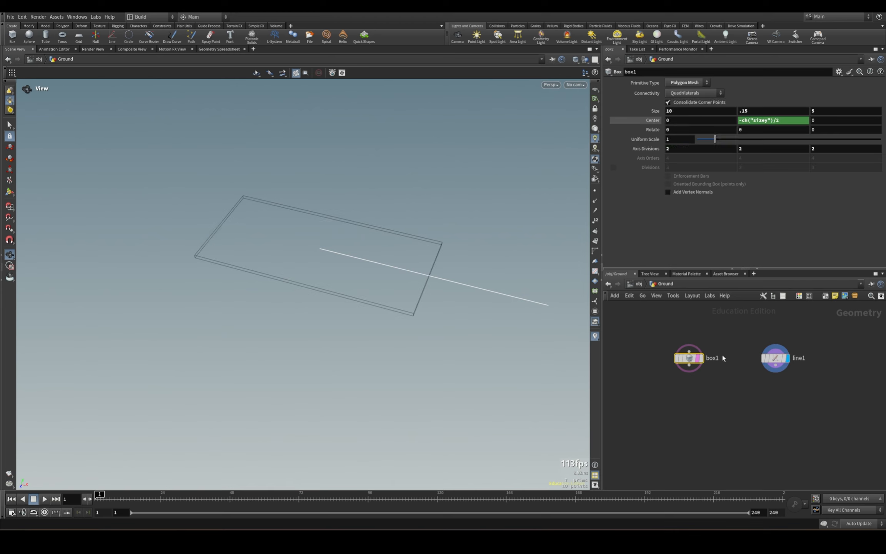
Reference the line's length in its X origin and complete the expression as -ch("dist")/2.
{"action": "left_click", "coordinate": [775, 358]}
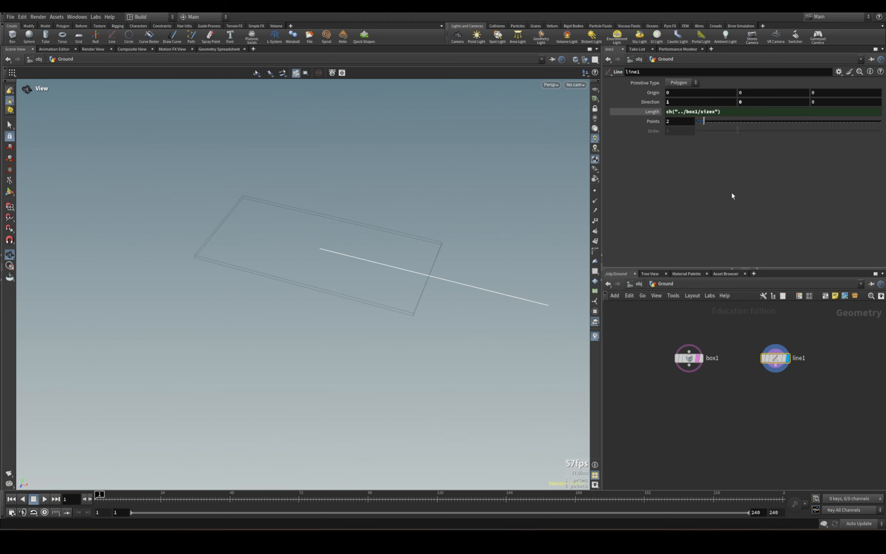
{"action": "right_click", "coordinate": [653, 112]}
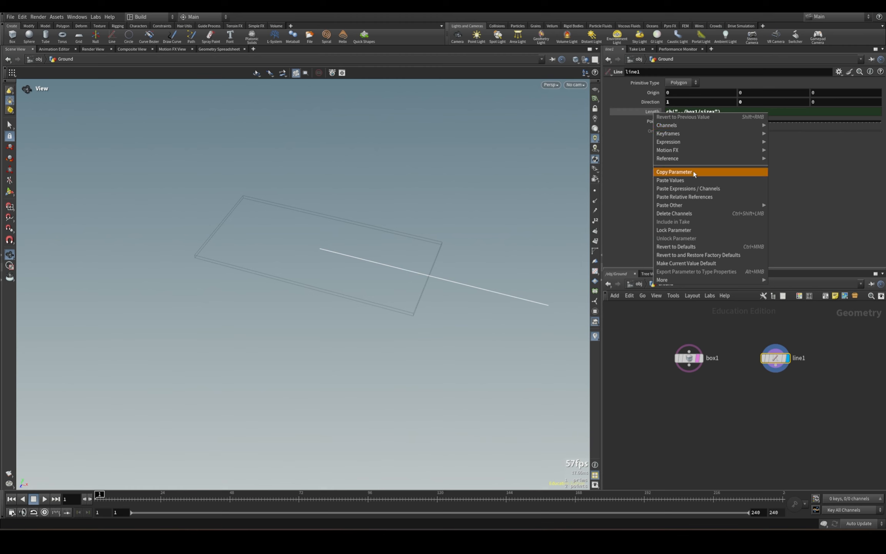
{"action": "left_click", "coordinate": [678, 173]}
{"action": "right_click", "coordinate": [651, 93]}
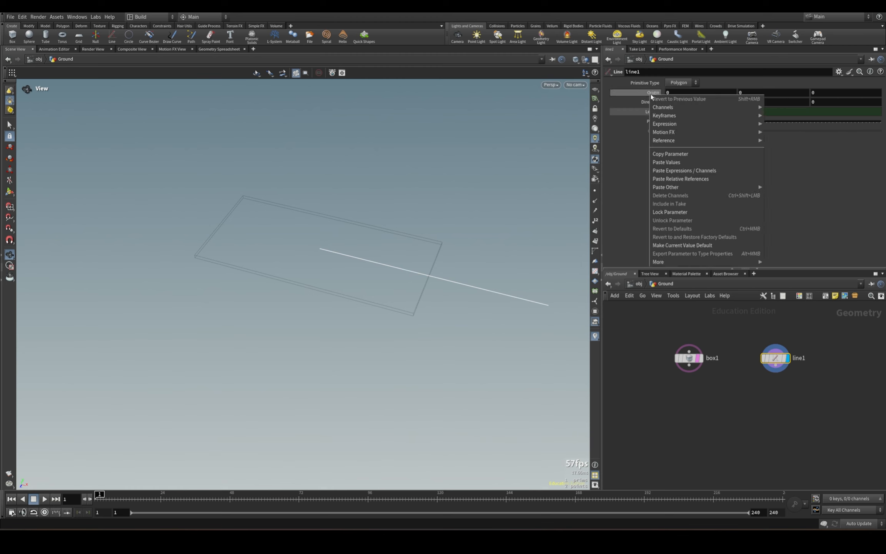
{"action": "left_click", "coordinate": [692, 179]}
{"action": "left_click", "coordinate": [708, 90]}
{"action": "type", "text": "/"}
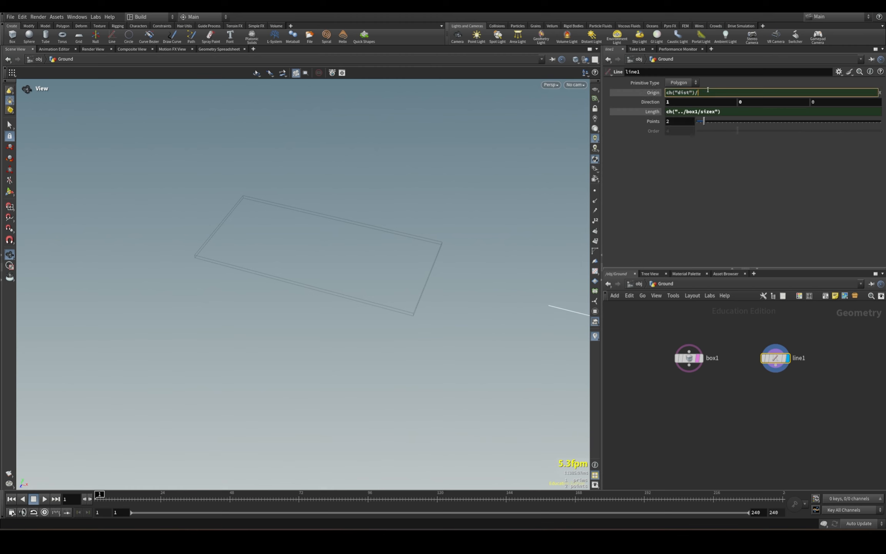
{"action": "type", "text": "2"}
{"action": "key", "text": "Return"}
{"action": "left_click", "coordinate": [672, 92]}
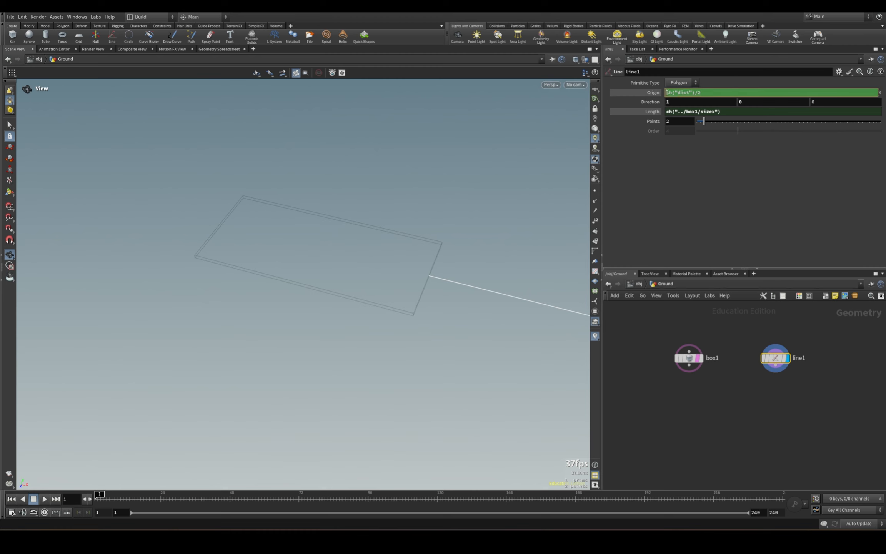
{"action": "type", "text": "-"}
{"action": "key", "text": "Return"}
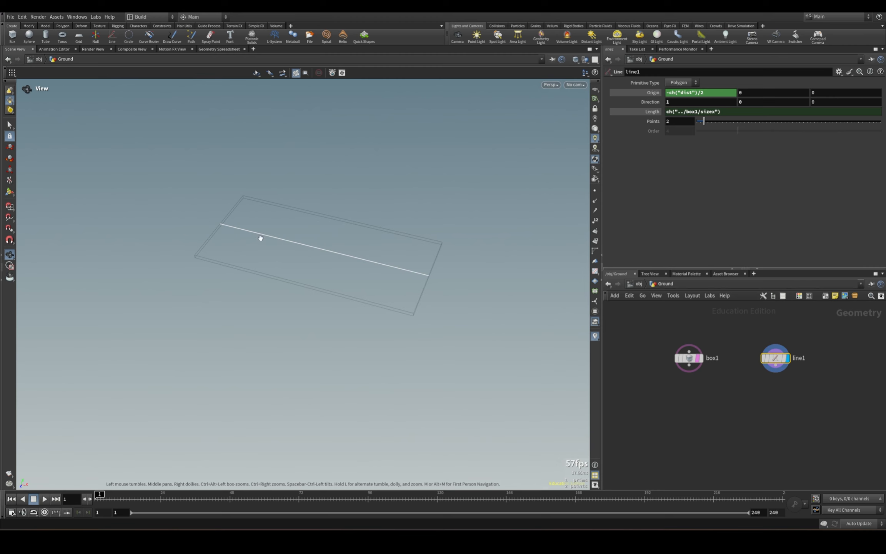
Reference the box's Y size in the line's Y origin and negate it as -ch("../box1/sizey").
{"action": "left_click_drag", "start_coordinate": [434, 273], "coordinate": [490, 279]}
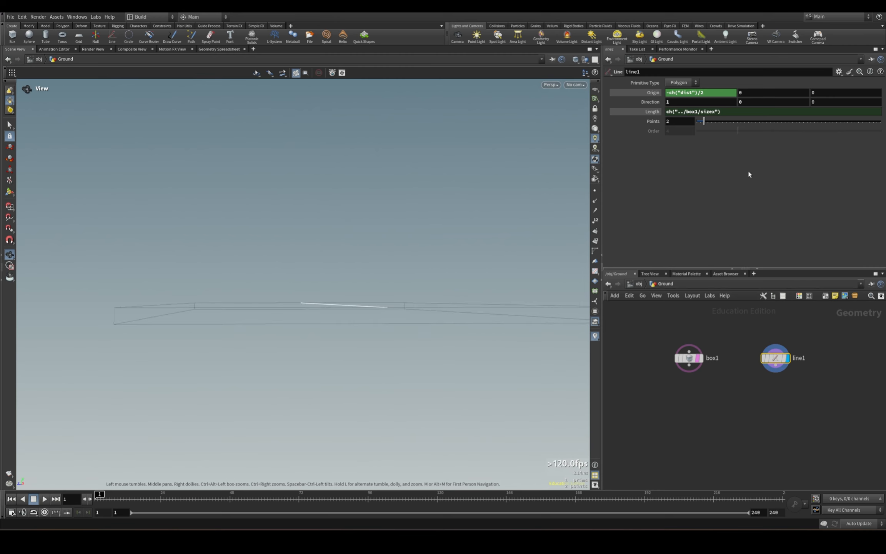
{"action": "left_click", "coordinate": [691, 359]}
{"action": "left_click_drag", "start_coordinate": [758, 112], "coordinate": [711, 115]}
{"action": "right_click", "coordinate": [760, 111]}
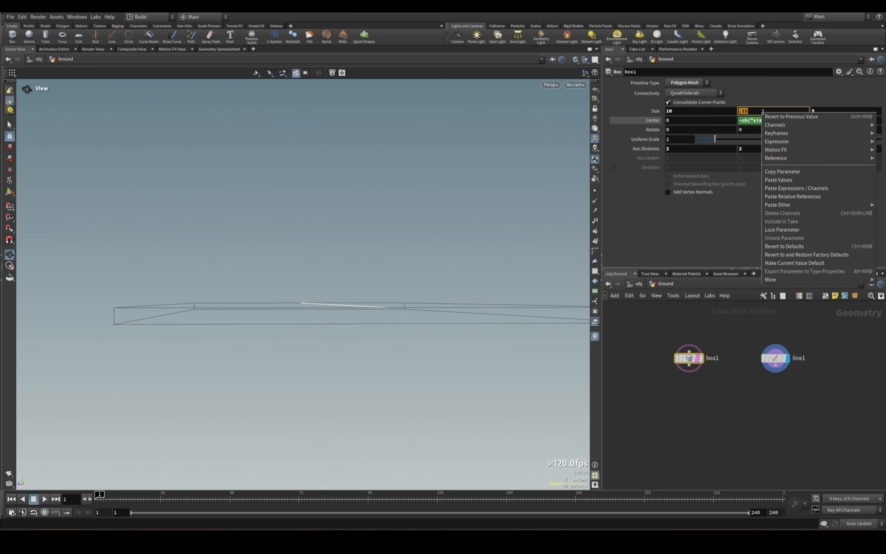
{"action": "left_click", "coordinate": [785, 171]}
{"action": "left_click", "coordinate": [775, 358]}
{"action": "right_click", "coordinate": [748, 100]}
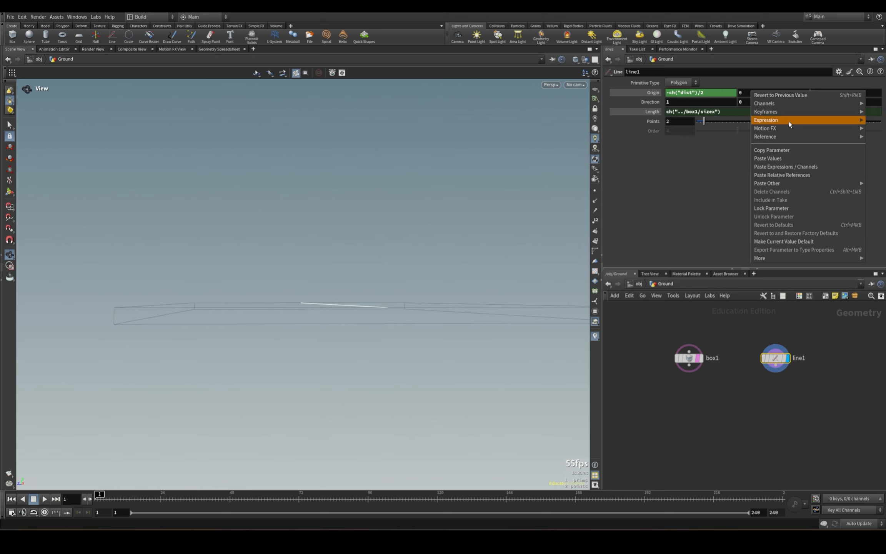
{"action": "left_click", "coordinate": [792, 175]}
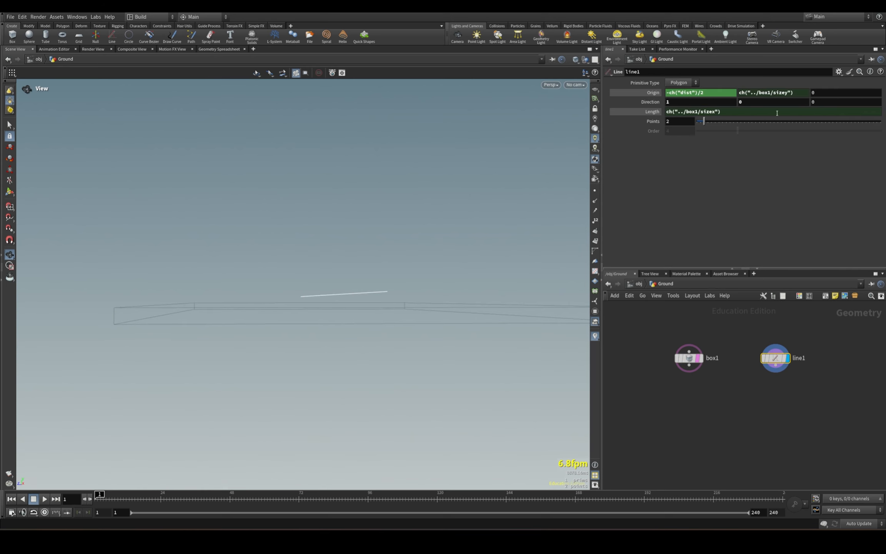
{"action": "left_click", "coordinate": [740, 93]}
{"action": "type", "text": "-"}
{"action": "key", "text": "Return"}
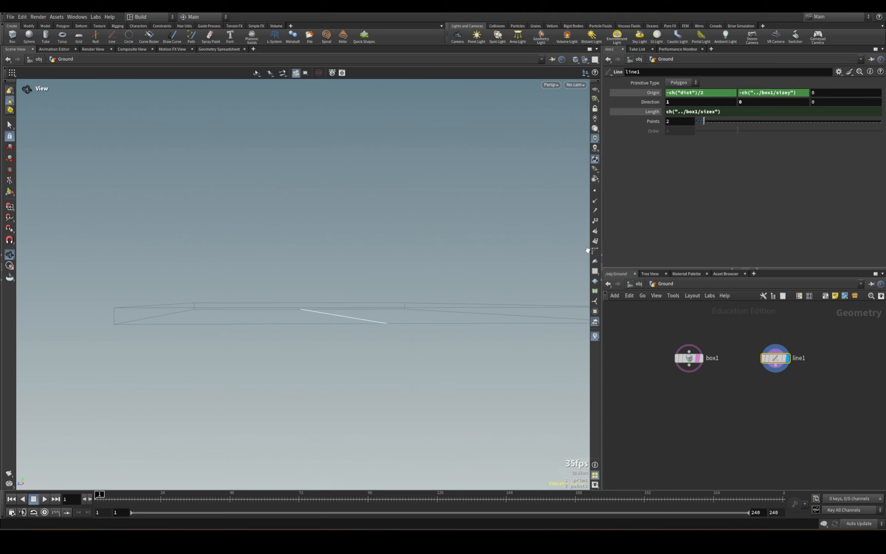
Divide the line's Y origin expression by 2, giving -ch("../box1/sizey")/2, and select the box node.
{"action": "left_click_drag", "start_coordinate": [475, 298], "coordinate": [430, 303]}
{"action": "left_click", "coordinate": [802, 93]}
{"action": "type", "text": "/2"}
{"action": "key", "text": "Return"}
{"action": "left_click_drag", "start_coordinate": [764, 347], "coordinate": [797, 361]}
{"action": "left_click_drag", "start_coordinate": [667, 330], "coordinate": [716, 374]}
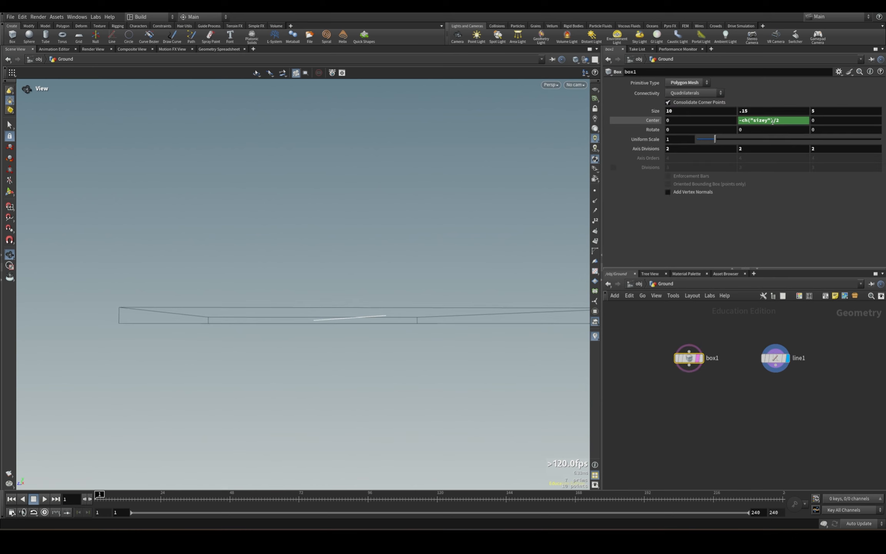
Delete the expression in the line's Y origin and set it to 0.
{"action": "left_click", "coordinate": [776, 358]}
{"action": "left_click", "coordinate": [758, 92]}
{"action": "left_click", "coordinate": [788, 91]}
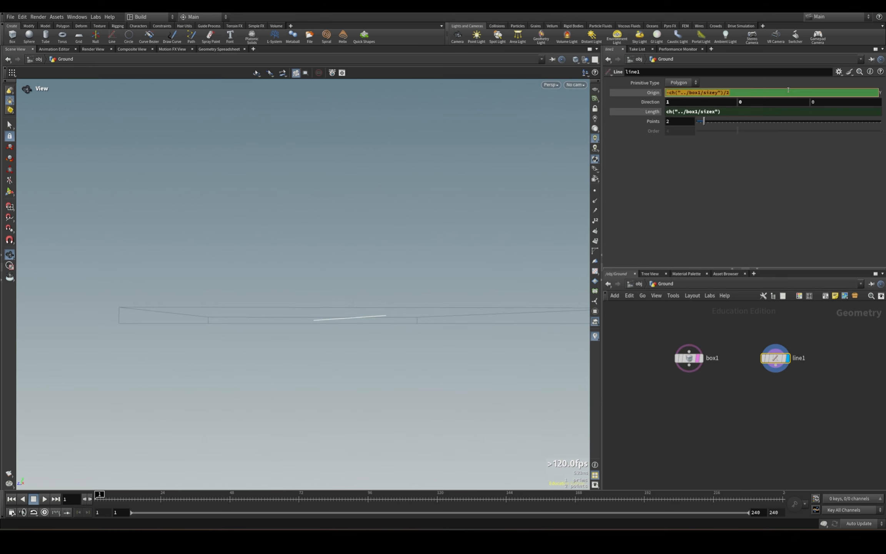
{"action": "left_click", "coordinate": [761, 210]}
{"action": "right_click", "coordinate": [769, 91]}
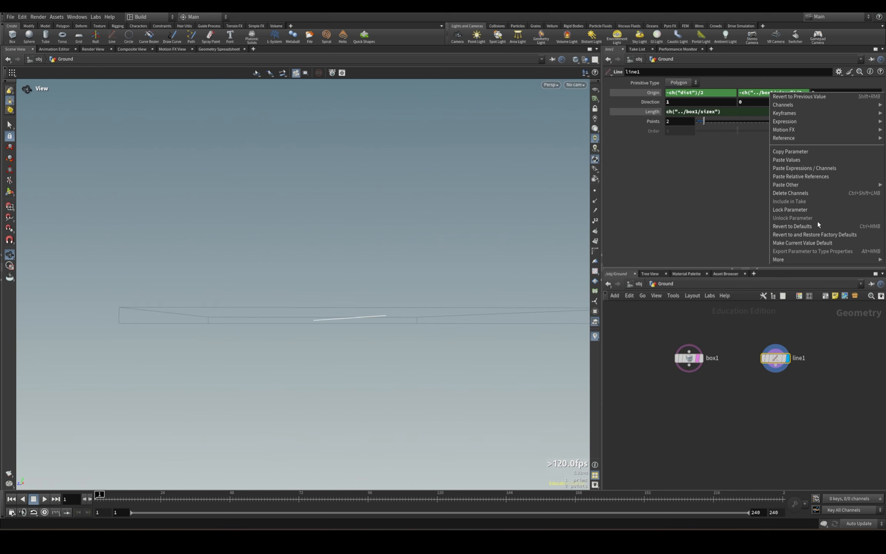
{"action": "left_click", "coordinate": [812, 195]}
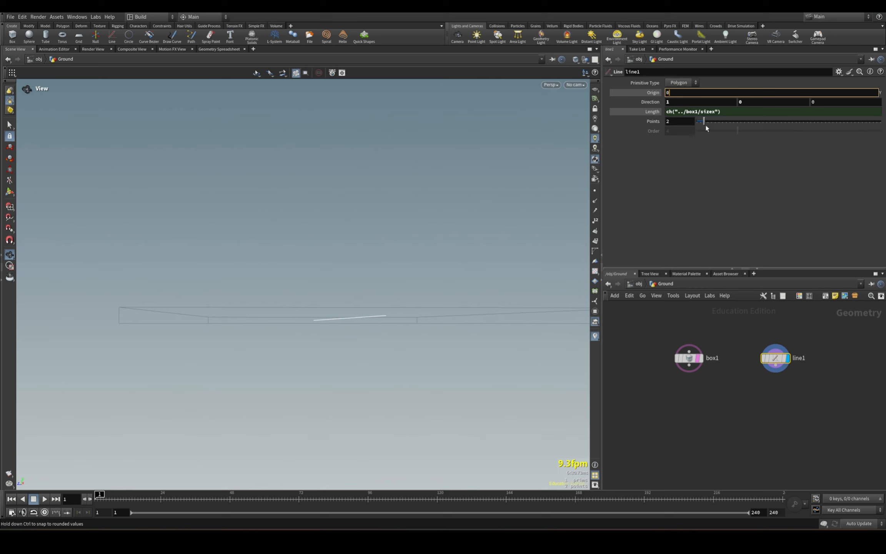
Copy the box's Y center and reference it in the line's Y origin as ch("../box1/ty").
{"action": "left_click", "coordinate": [689, 358]}
{"action": "right_click", "coordinate": [763, 120]}
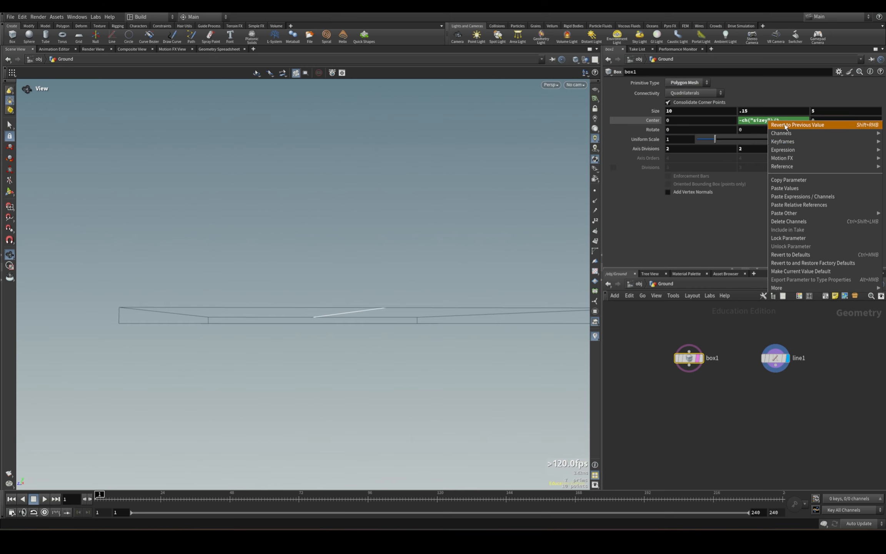
{"action": "left_click", "coordinate": [794, 185]}
{"action": "left_click", "coordinate": [775, 358]}
{"action": "right_click", "coordinate": [767, 92]}
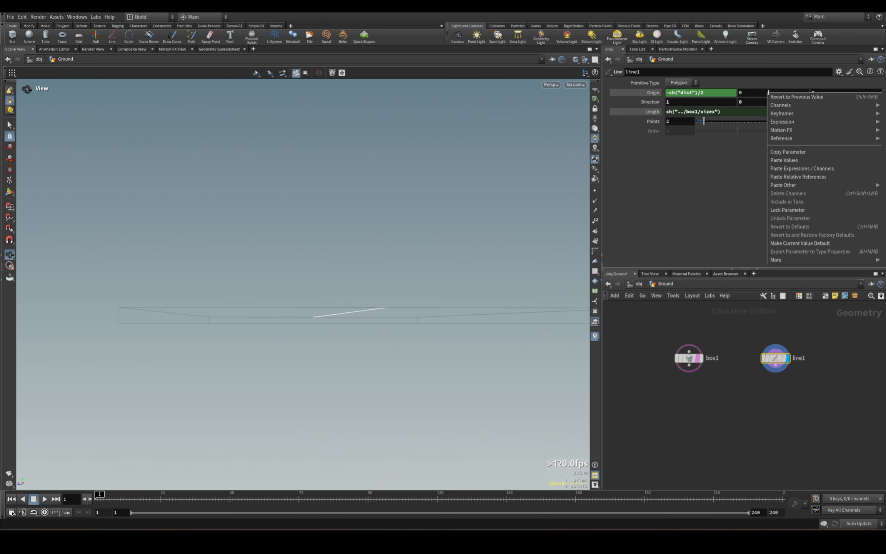
{"action": "left_click", "coordinate": [788, 184]}
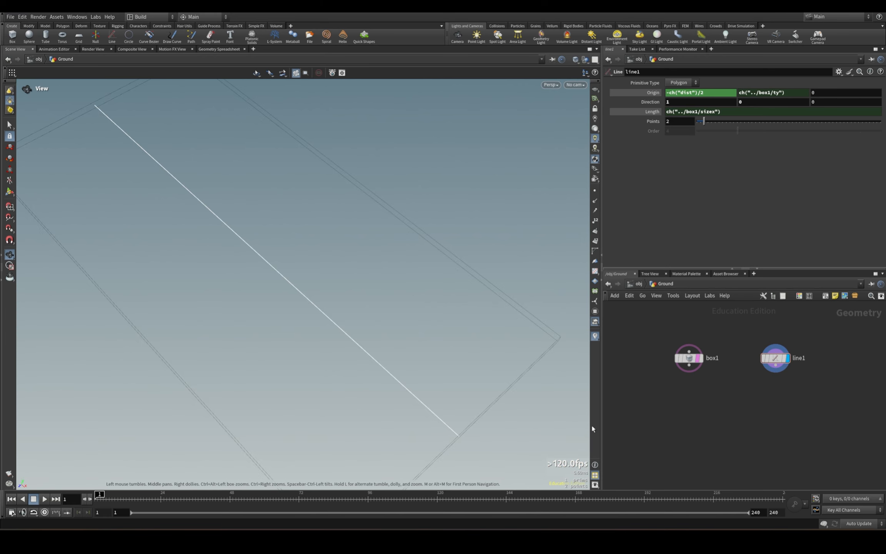
{"action": "left_click_drag", "start_coordinate": [333, 321], "coordinate": [281, 320]}
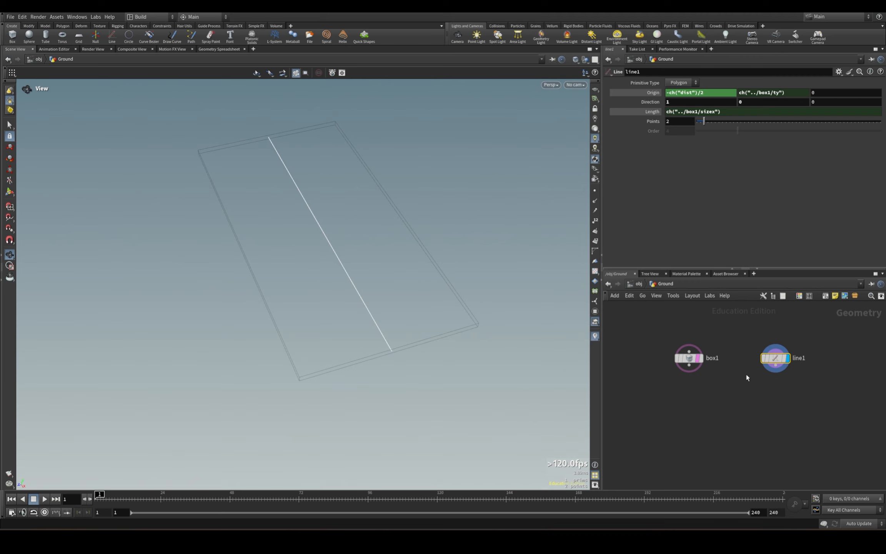
Add a Sweep node below the line, connect the line to its first input, and display it.
{"action": "key", "text": "Tab"}
{"action": "type", "text": "swee"}
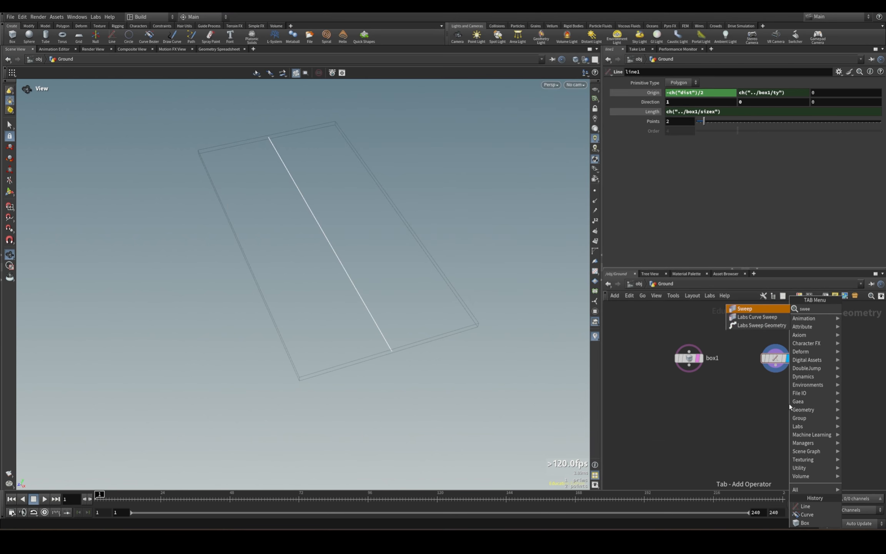
{"action": "type", "text": "p"}
{"action": "key", "text": "Return"}
{"action": "left_click", "coordinate": [777, 429]}
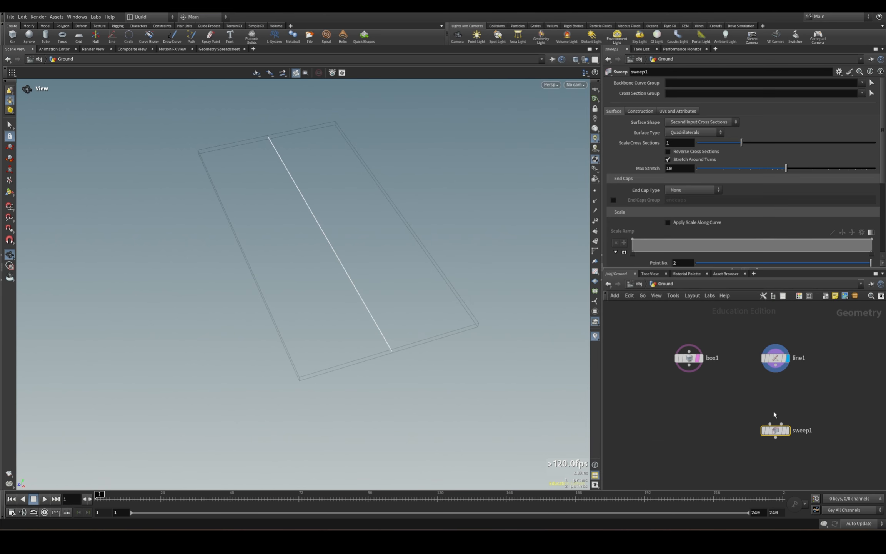
{"action": "left_click_drag", "start_coordinate": [776, 365], "coordinate": [770, 424]}
{"action": "left_click", "coordinate": [789, 431]}
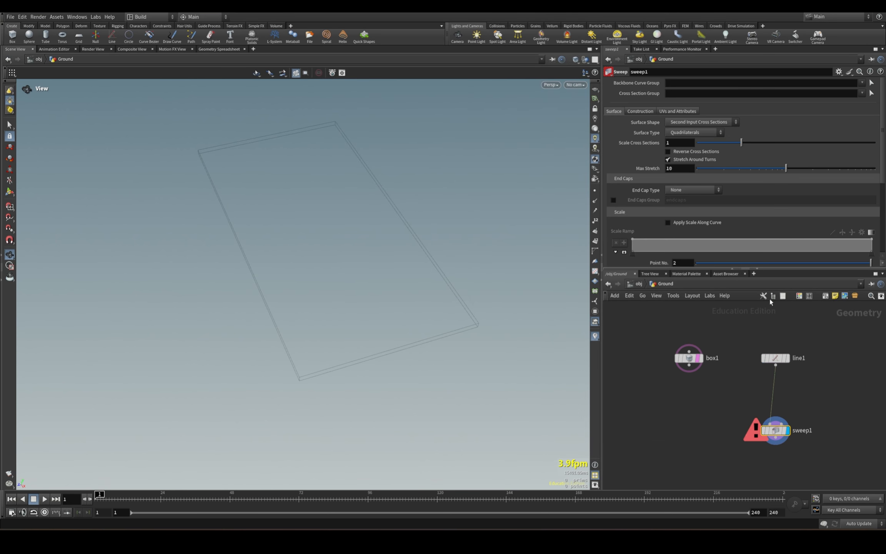
Set the sweep's surface shape to Square Tube and its width to 1.
{"action": "left_click", "coordinate": [710, 122]}
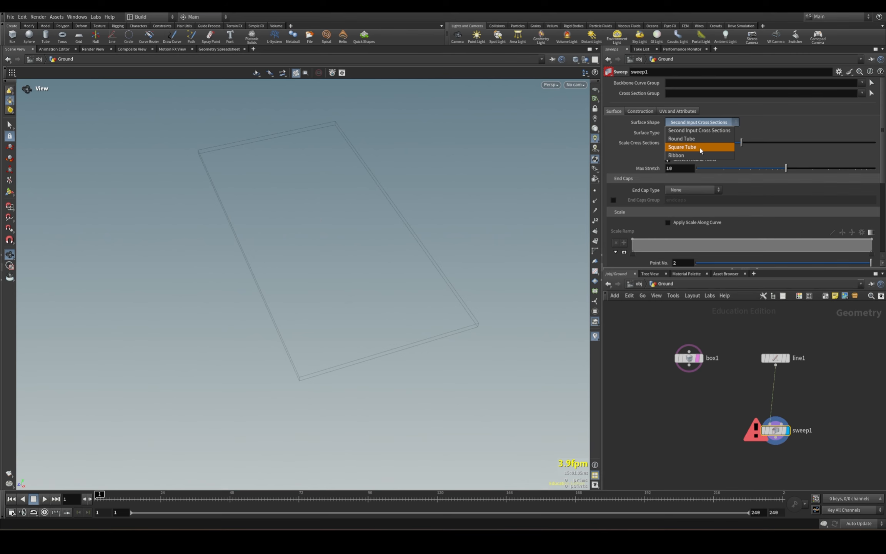
{"action": "left_click", "coordinate": [700, 148]}
{"action": "left_click_drag", "start_coordinate": [735, 152], "coordinate": [875, 152]}
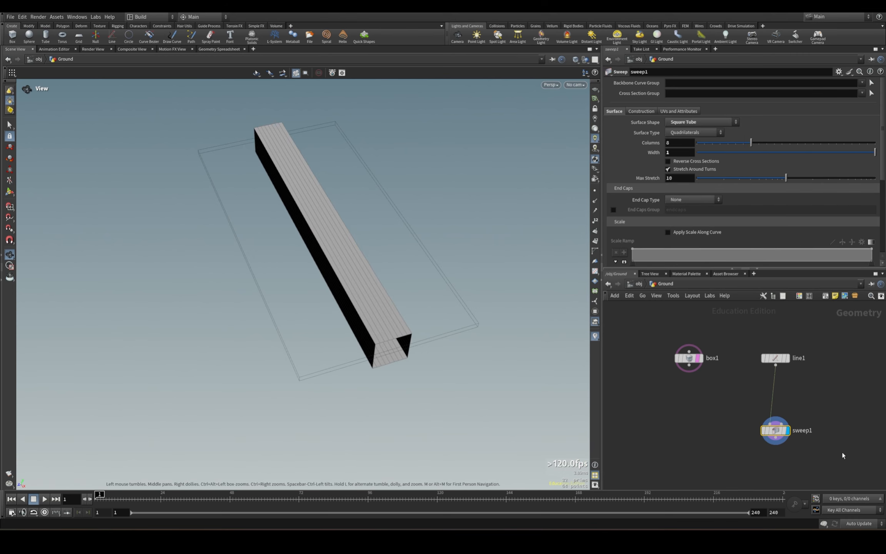
Insert a Resample node on the wire between the line and the sweep.
{"action": "key", "text": "Tab"}
{"action": "type", "text": "resam"}
{"action": "key", "text": "Return"}
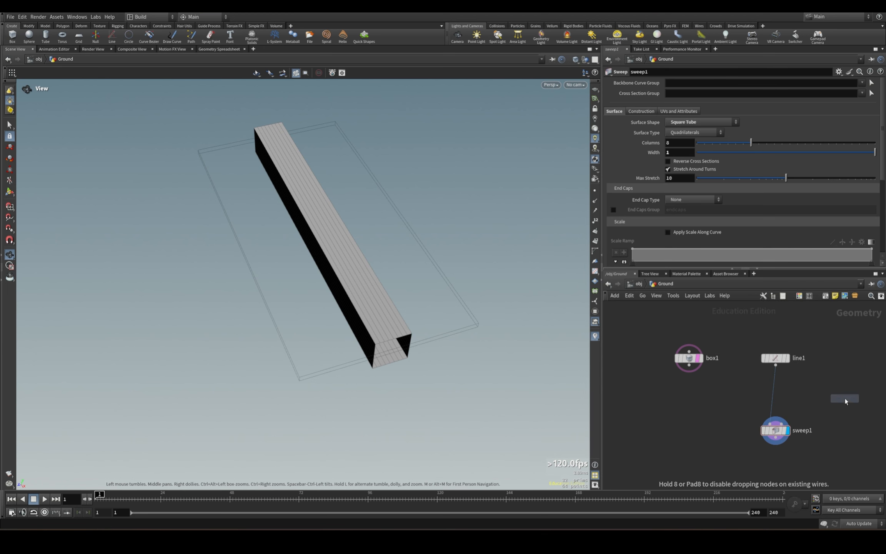
{"action": "left_click", "coordinate": [765, 397]}
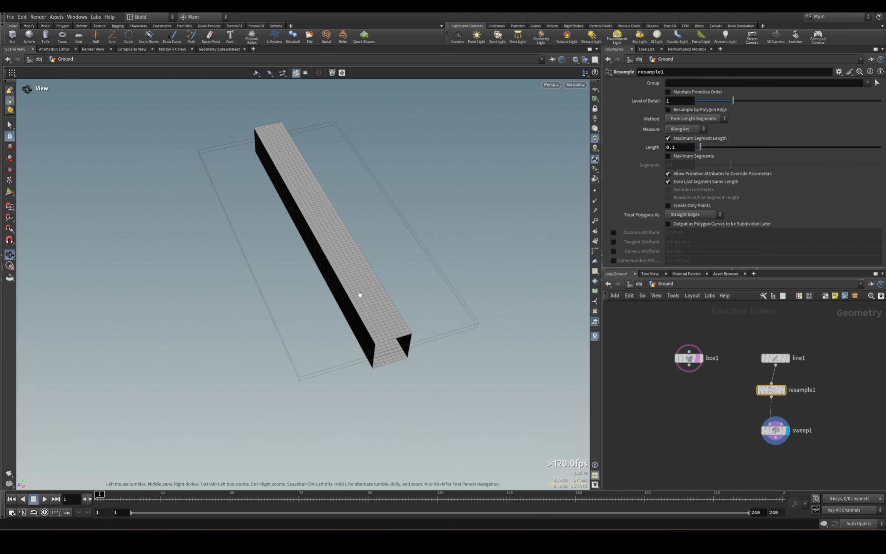
Set the sweep's square tube width to 2.
{"action": "left_click_drag", "start_coordinate": [360, 294], "coordinate": [349, 287]}
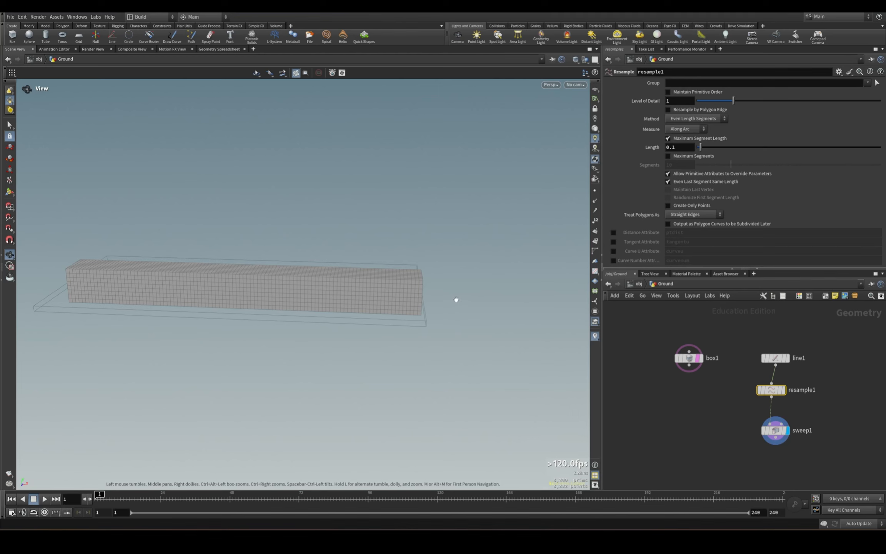
{"action": "left_click_drag", "start_coordinate": [425, 292], "coordinate": [442, 308]}
{"action": "left_click", "coordinate": [784, 433]}
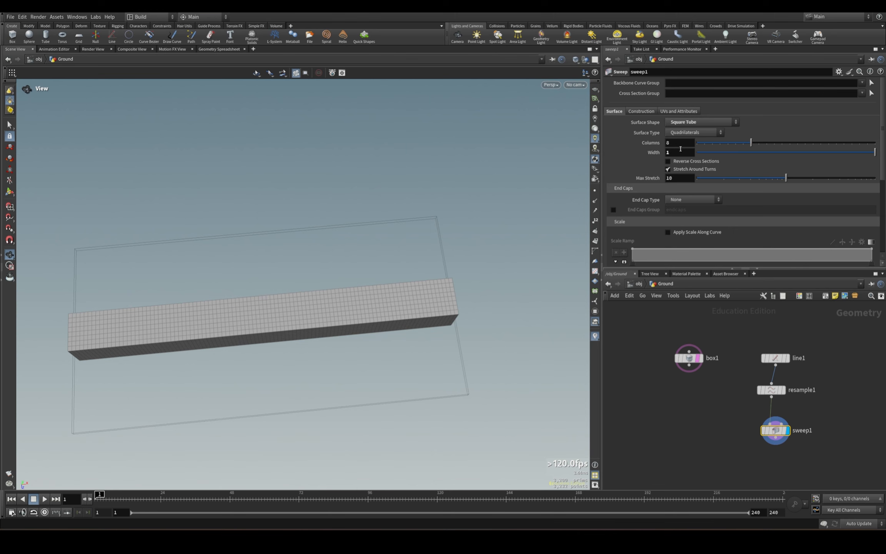
{"action": "mouse_move", "coordinate": [679, 152]}
{"action": "middle_mouse_down"}
{"action": "mouse_move", "coordinate": [679, 123]}
{"action": "mouse_move", "coordinate": [688, 139]}
{"action": "mouse_move", "coordinate": [700, 139]}
{"action": "mouse_move", "coordinate": [693, 139]}
{"action": "middle_mouse_up"}
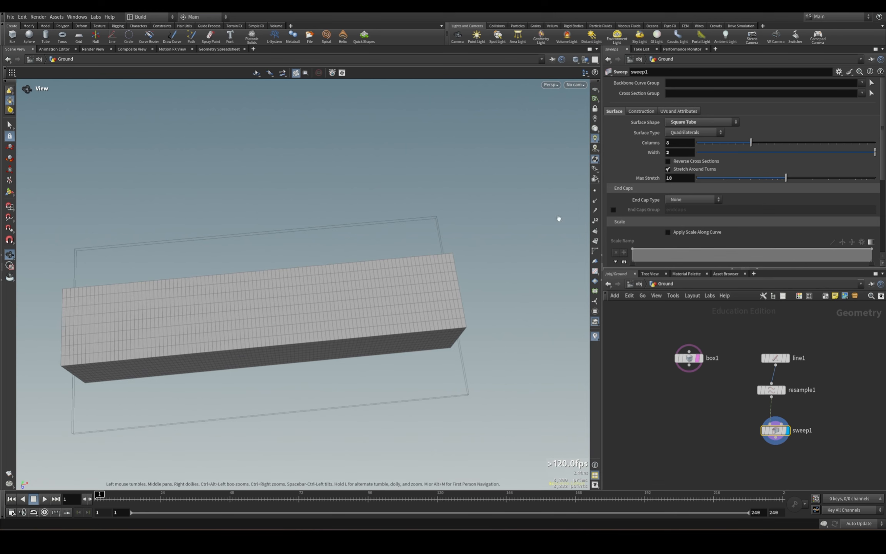
{"action": "left_click_drag", "start_coordinate": [467, 227], "coordinate": [373, 205]}
{"action": "left_click_drag", "start_coordinate": [431, 275], "coordinate": [549, 268]}
Add a VDB from Polygons node, connect the sweep's output to it, and display it.
{"action": "key", "text": "Tab"}
{"action": "type", "text": "vdb"}
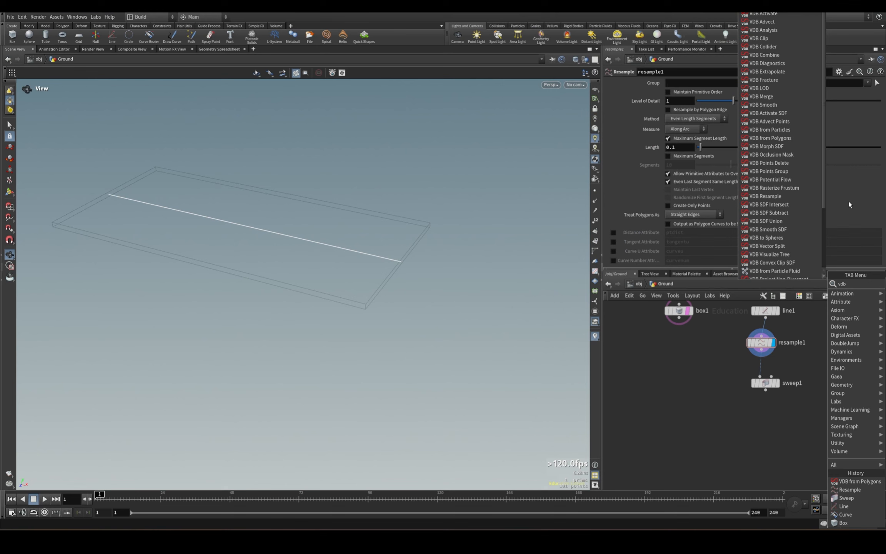
{"action": "type", "text": " from polyg"}
{"action": "key", "text": "Return"}
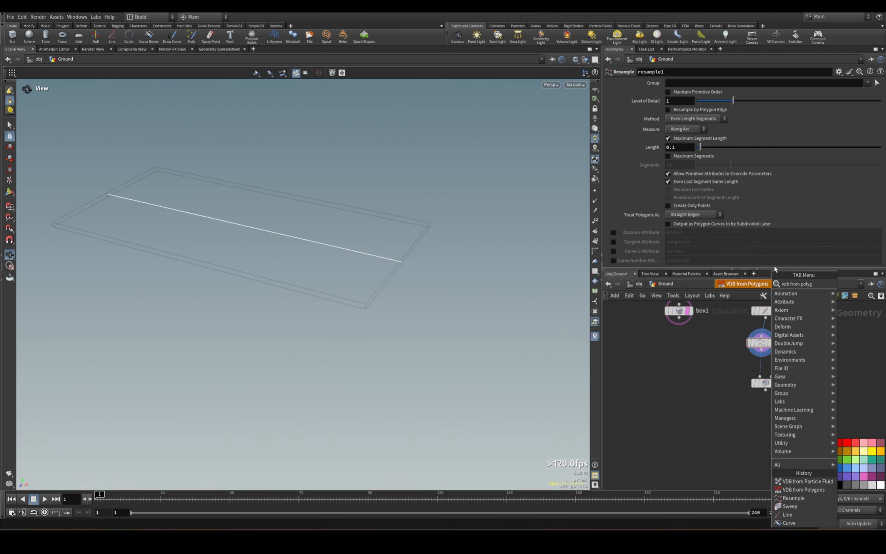
{"action": "left_click", "coordinate": [775, 436]}
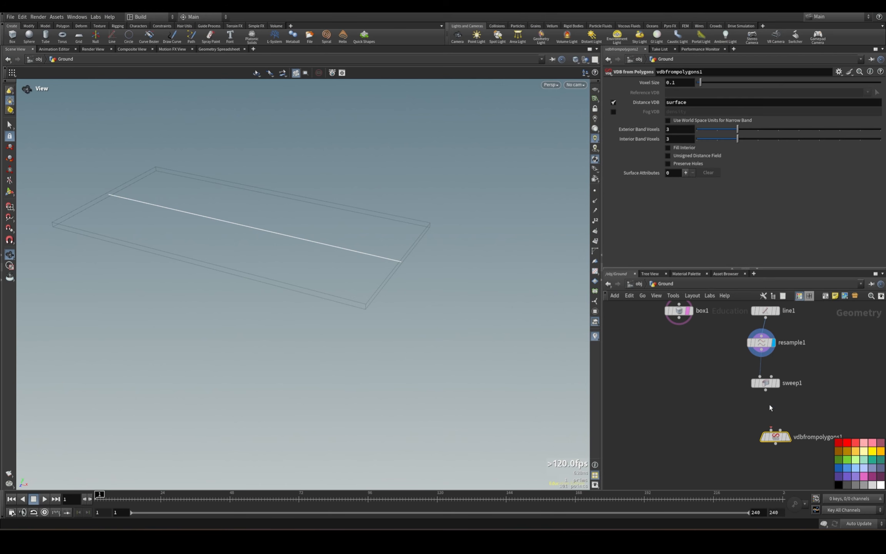
{"action": "left_click", "coordinate": [788, 437]}
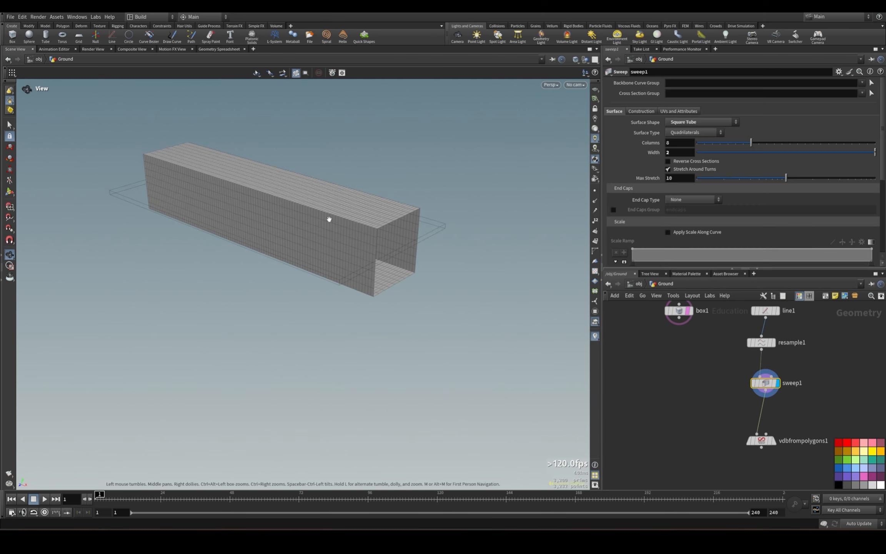
{"action": "left_click", "coordinate": [761, 441]}
{"action": "left_click", "coordinate": [774, 440]}
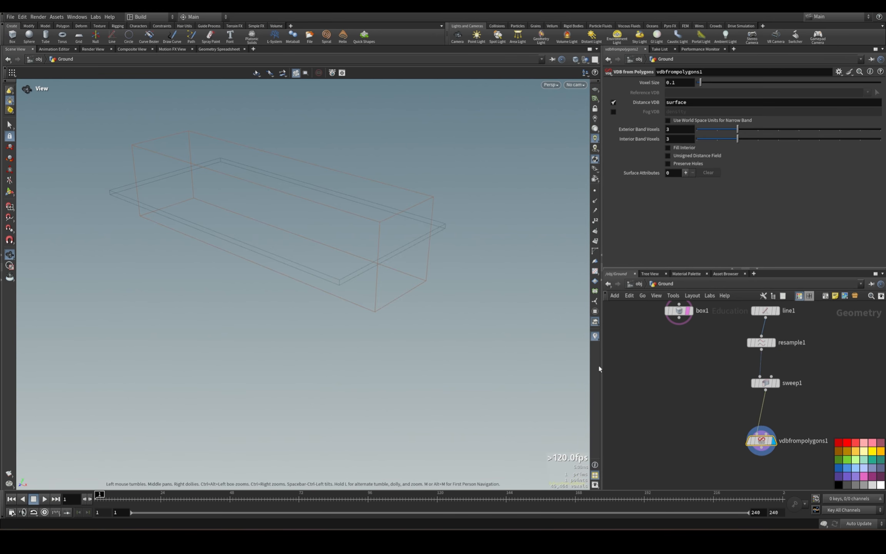
Close the sweep's open ends by setting its end cap type to Single Polygon.
{"action": "left_click_drag", "start_coordinate": [716, 375], "coordinate": [812, 397]}
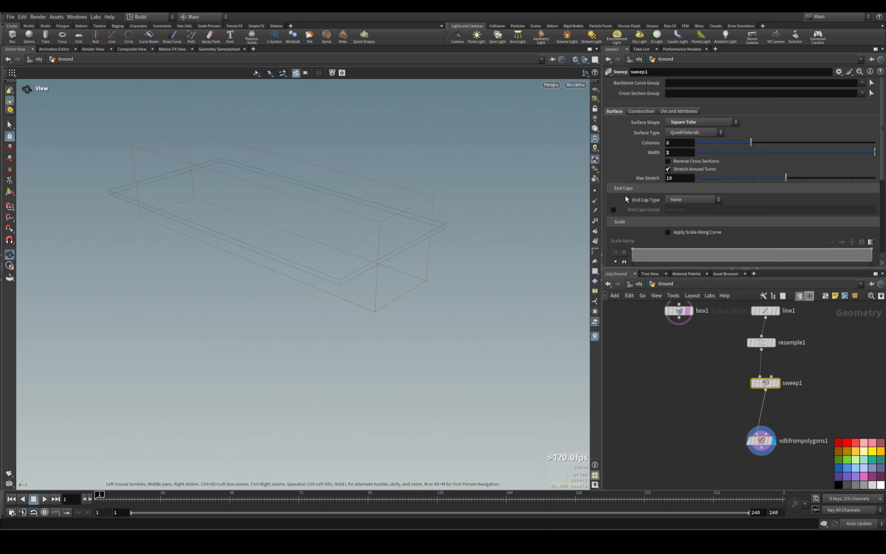
{"action": "left_click", "coordinate": [670, 199]}
{"action": "left_click", "coordinate": [681, 215]}
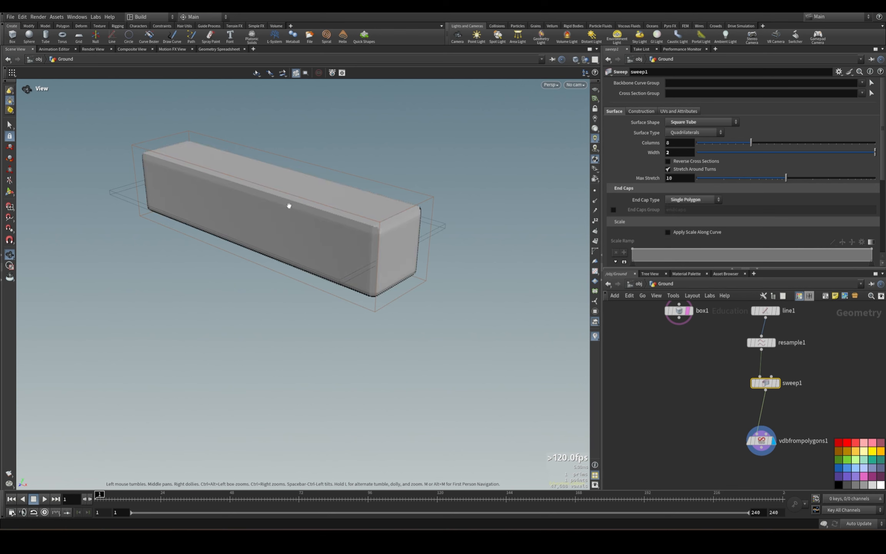
Set the voxel size of the VDB from Polygons node to .05.
{"action": "left_click_drag", "start_coordinate": [714, 428], "coordinate": [845, 474]}
{"action": "left_click_drag", "start_coordinate": [321, 242], "coordinate": [470, 218]}
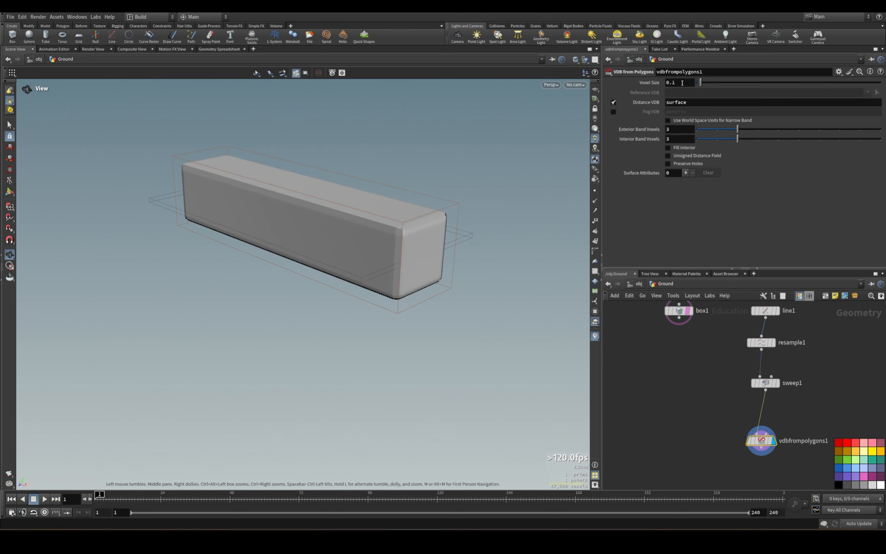
{"action": "double_click", "coordinate": [682, 83]}
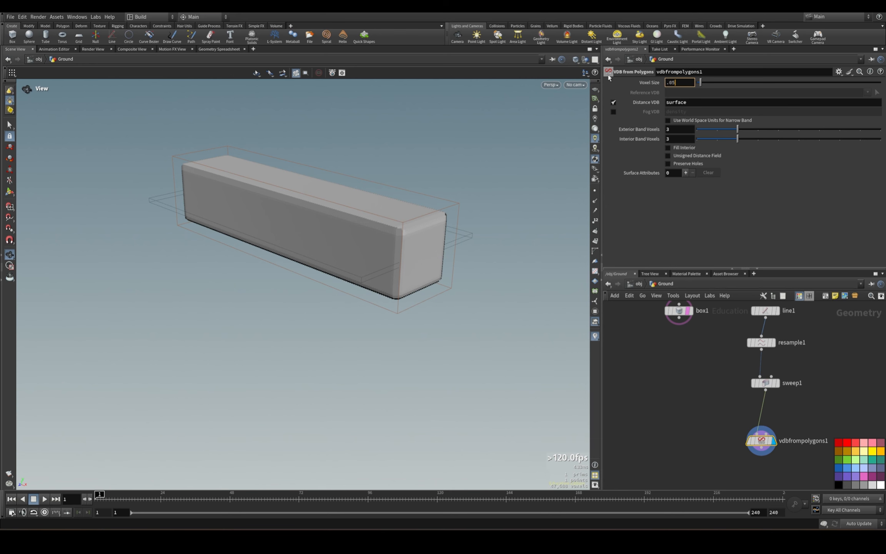
{"action": "key", "text": "Return"}
{"action": "key", "text": "f"}
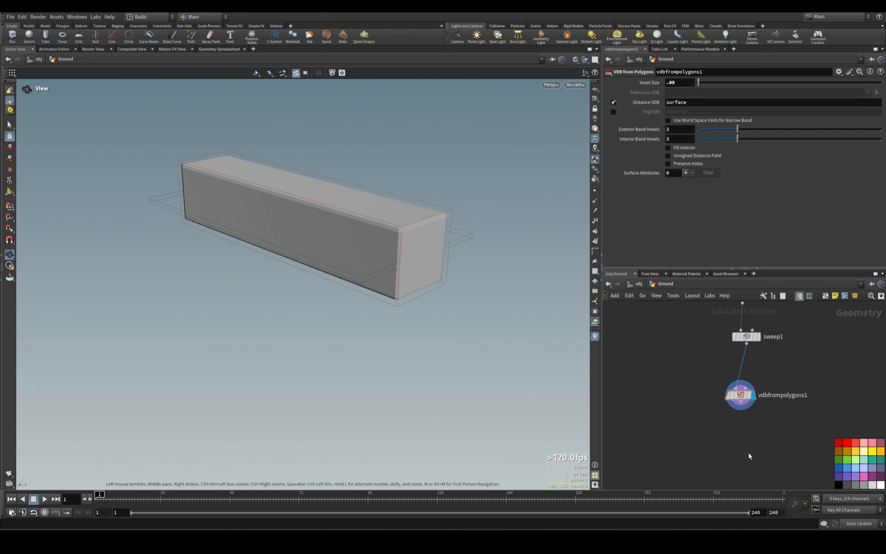
Add a Convert VDB node after the VDB from Polygons node, display it, and set it to convert to Polygons.
{"action": "key", "text": "Tab"}
{"action": "type", "text": "convert"}
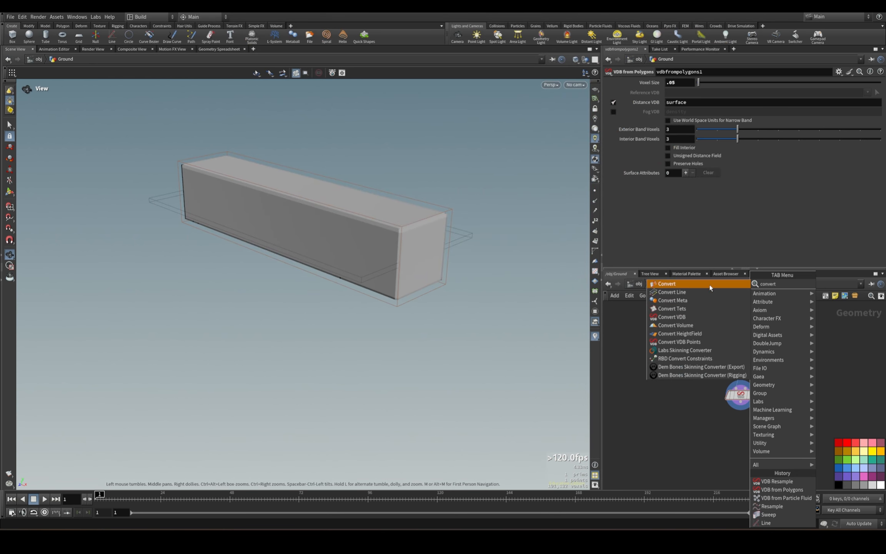
{"action": "left_click", "coordinate": [693, 316]}
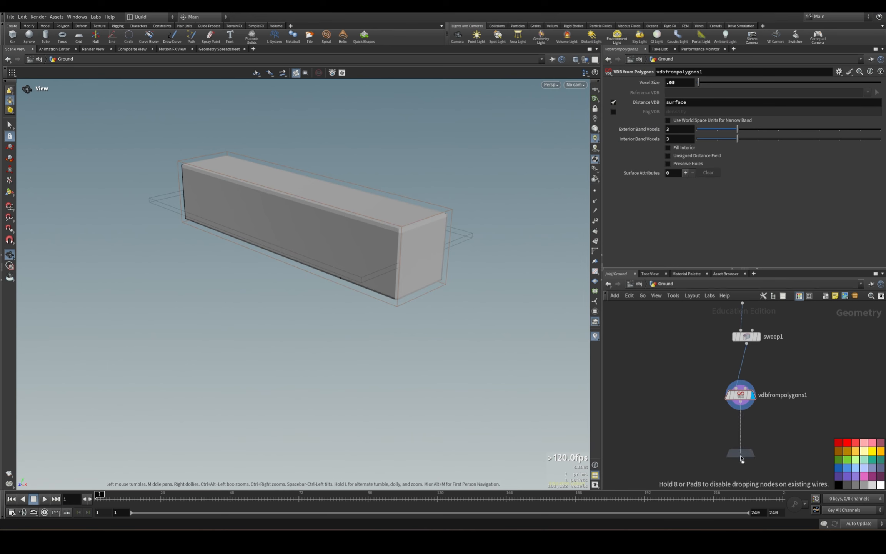
{"action": "left_click", "coordinate": [742, 458]}
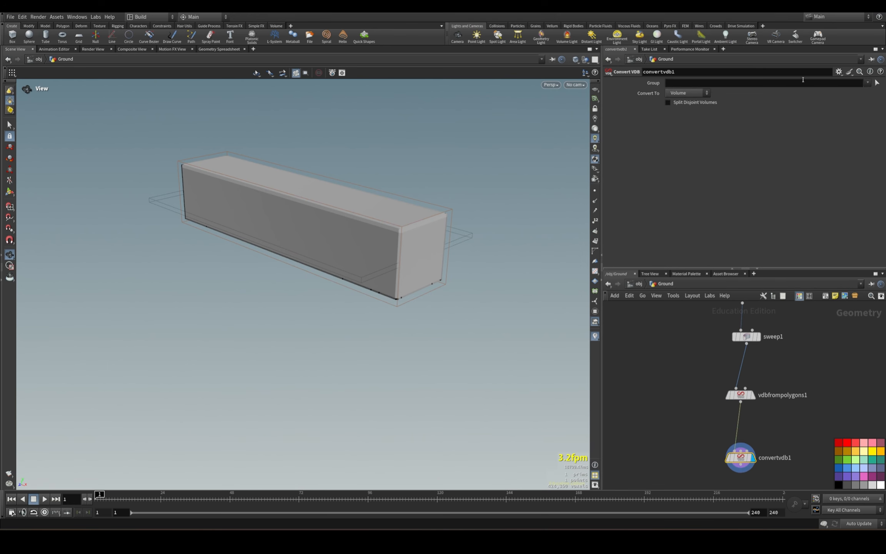
{"action": "left_click", "coordinate": [688, 92]}
{"action": "left_click", "coordinate": [689, 114]}
Add a Boolean Fracture node with the box as its first input and the converted VDB mesh as its second.
{"action": "left_click_drag", "start_coordinate": [545, 333], "coordinate": [481, 292]}
{"action": "key", "text": "Tab"}
{"action": "type", "text": "boolea"}
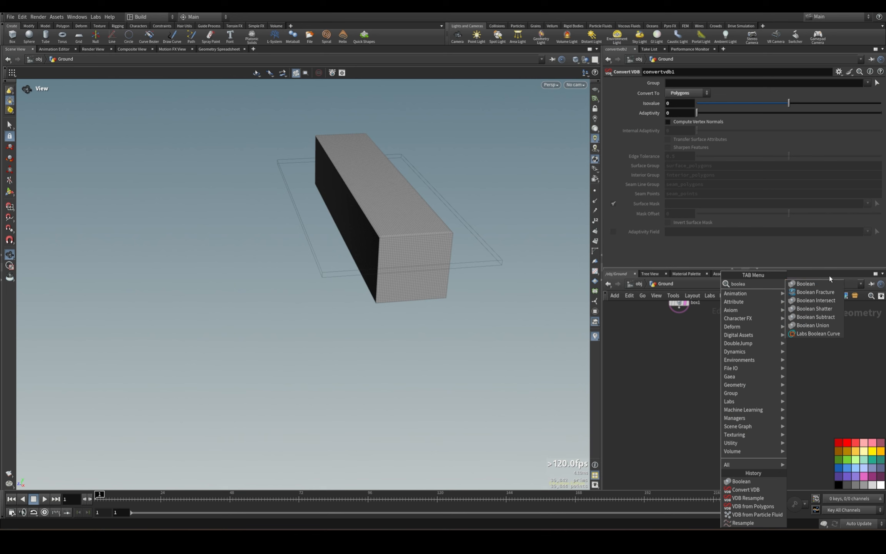
{"action": "left_click", "coordinate": [816, 292]}
{"action": "left_click", "coordinate": [673, 466]}
{"action": "left_click_drag", "start_coordinate": [679, 460], "coordinate": [736, 456]}
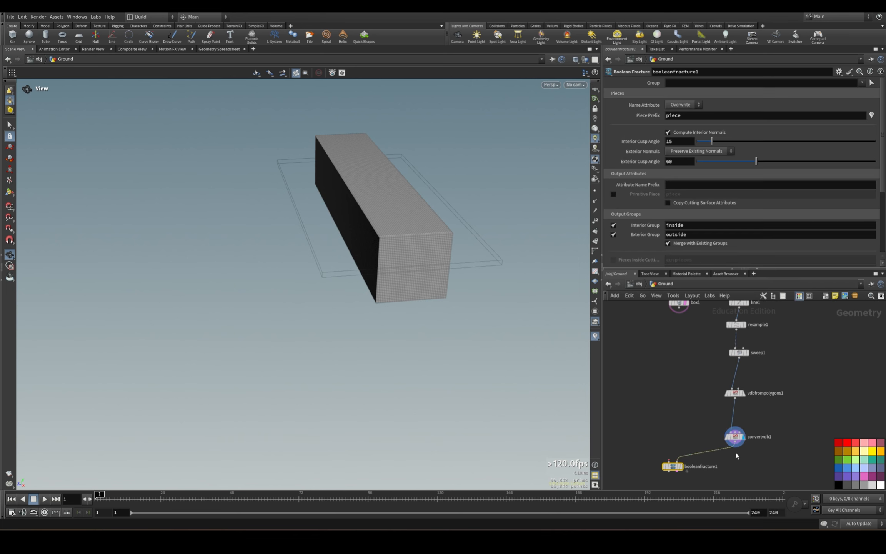
{"action": "left_click_drag", "start_coordinate": [680, 314], "coordinate": [670, 462]}
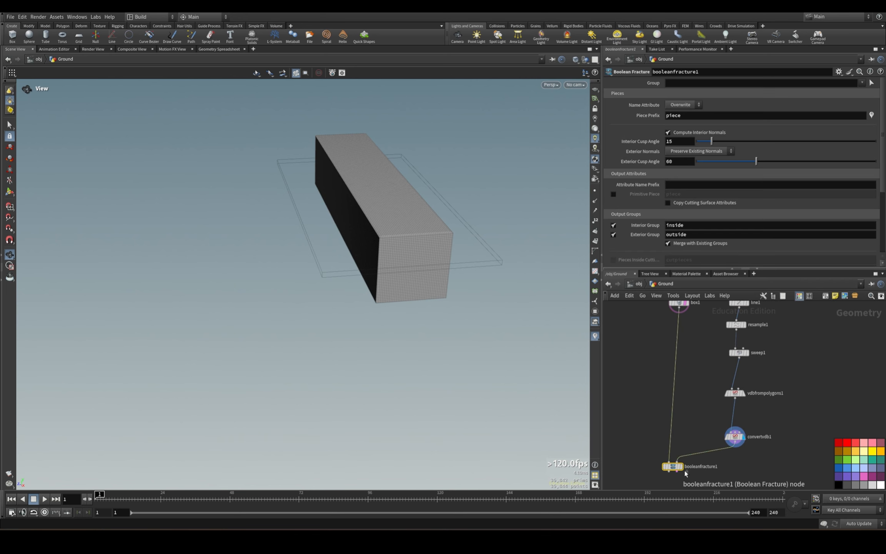
Display the Boolean Fracture result to examine the slab's surface up close, and select the Convert VDB node.
{"action": "mouse_move", "coordinate": [443, 299]}
{"action": "left_mouse_down"}
{"action": "mouse_move", "coordinate": [505, 299]}
{"action": "mouse_move", "coordinate": [507, 347]}
{"action": "mouse_move", "coordinate": [447, 312]}
{"action": "left_mouse_up"}
{"action": "right_click_drag", "start_coordinate": [446, 311], "coordinate": [650, 285]}
{"action": "right_click_drag", "start_coordinate": [523, 254], "coordinate": [628, 267]}
{"action": "left_click_drag", "start_coordinate": [401, 200], "coordinate": [513, 235]}
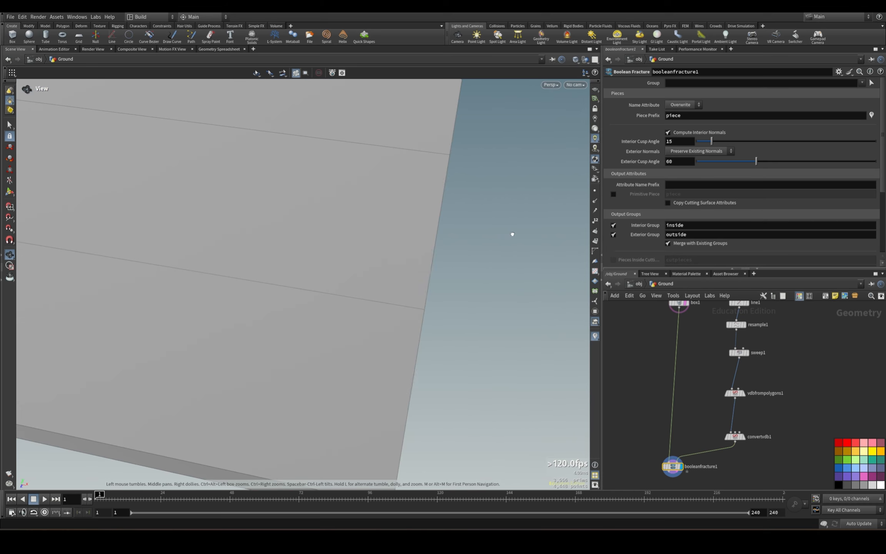
{"action": "left_click", "coordinate": [735, 437]}
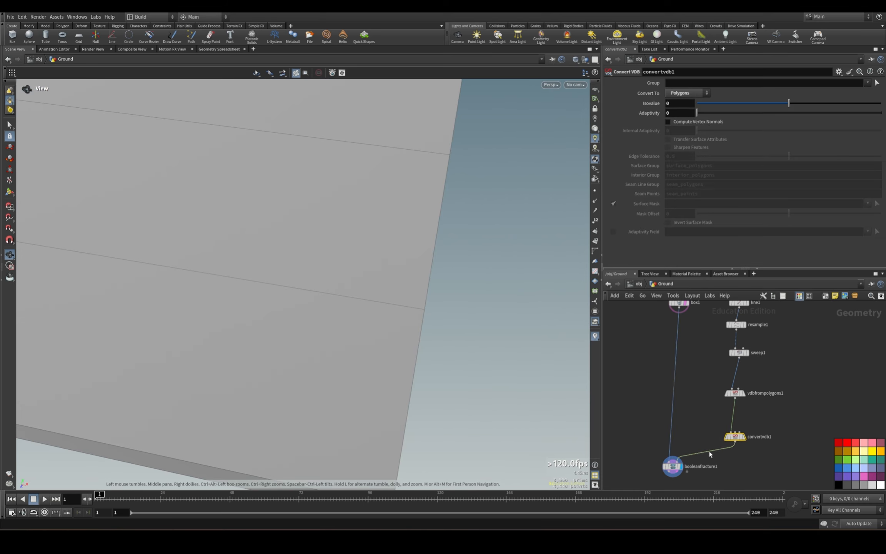
Add an Exploded View node fed by the Boolean Fracture node and display it.
{"action": "middle_click_drag", "start_coordinate": [710, 455], "coordinate": [760, 358]}
{"action": "key", "text": "Tab"}
{"action": "type", "text": "s"}
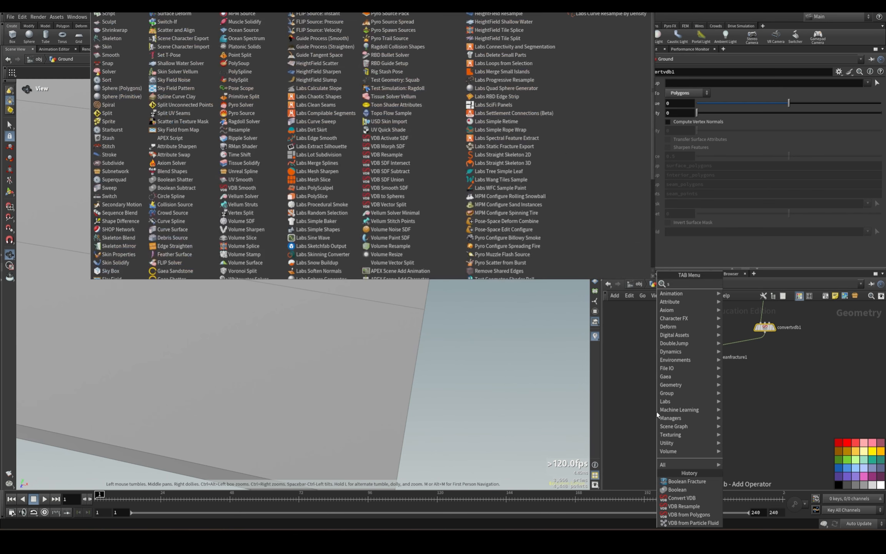
{"action": "key", "text": "BackSpace"}
{"action": "type", "text": "ex"}
{"action": "left_click", "coordinate": [668, 402]}
{"action": "left_click_drag", "start_coordinate": [690, 394], "coordinate": [627, 434]}
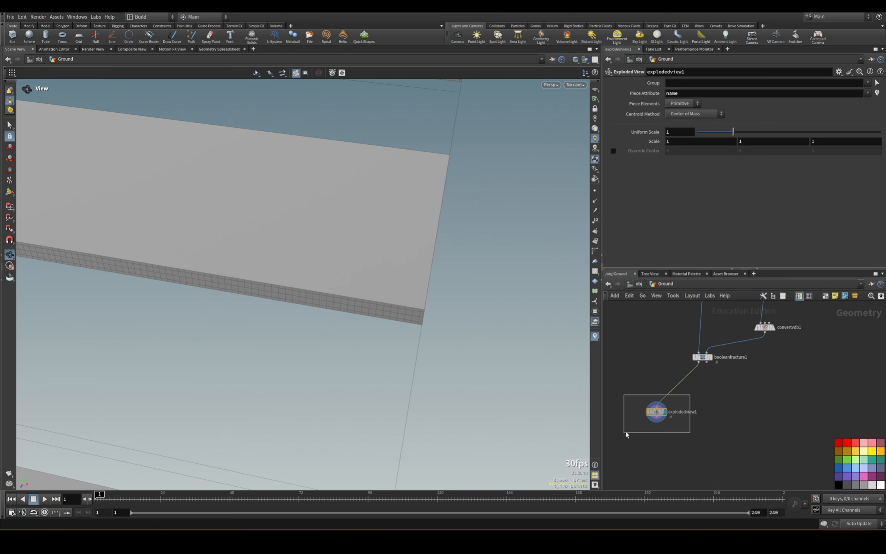
Examine the exploded slab pieces and their cut side faces from several angles.
{"action": "mouse_move", "coordinate": [246, 261]}
{"action": "left_mouse_down"}
{"action": "mouse_move", "coordinate": [439, 289]}
{"action": "mouse_move", "coordinate": [408, 305]}
{"action": "left_mouse_up"}
{"action": "scroll", "coordinate": [440, 289], "scroll_direction": "down", "scroll_amount": 5}
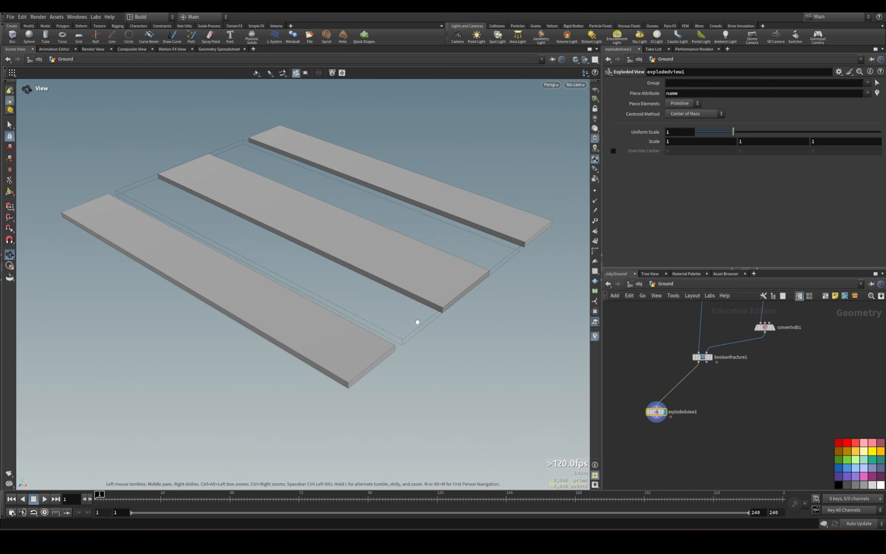
{"action": "left_click_drag", "start_coordinate": [300, 217], "coordinate": [347, 227]}
{"action": "middle_click_drag", "start_coordinate": [347, 227], "coordinate": [452, 247]}
{"action": "left_click_drag", "start_coordinate": [308, 243], "coordinate": [332, 289]}
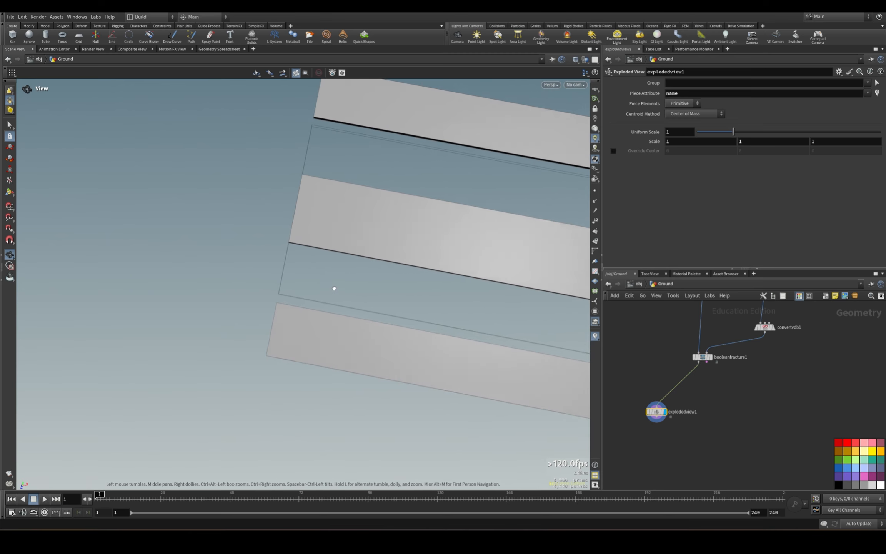
{"action": "left_click_drag", "start_coordinate": [250, 236], "coordinate": [99, 180]}
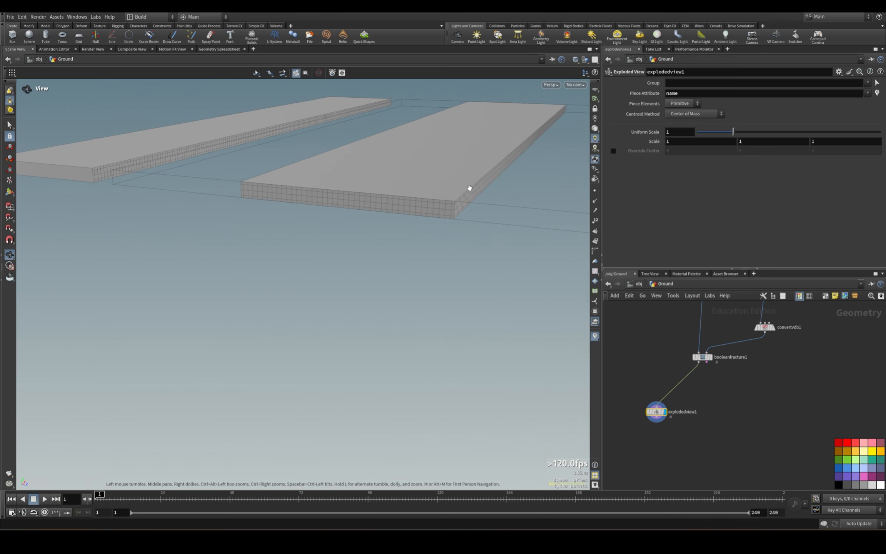
{"action": "left_click_drag", "start_coordinate": [470, 188], "coordinate": [400, 250]}
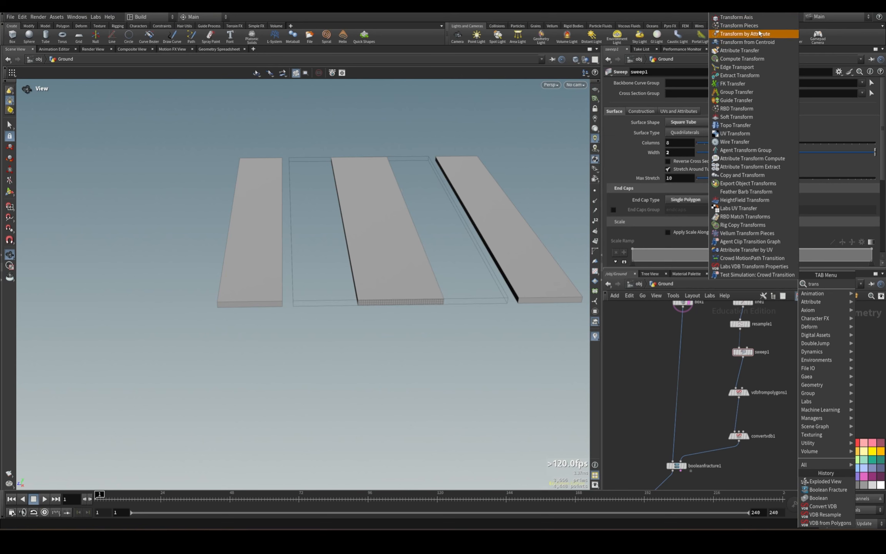
Insert a Transform node between the sweep and VDB from Polygons nodes and set its X scale to 1.1.
{"action": "left_click", "coordinate": [756, 10]}
{"action": "left_click", "coordinate": [741, 382]}
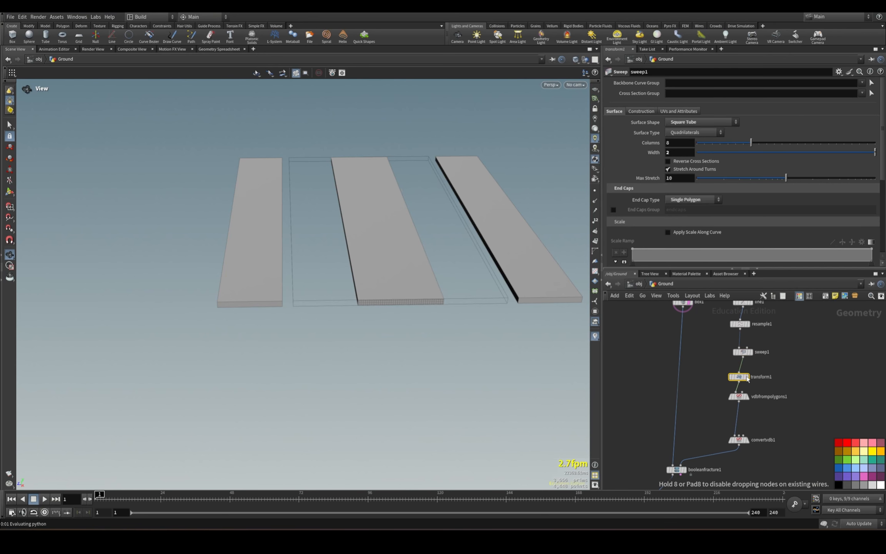
{"action": "left_click", "coordinate": [685, 114]}
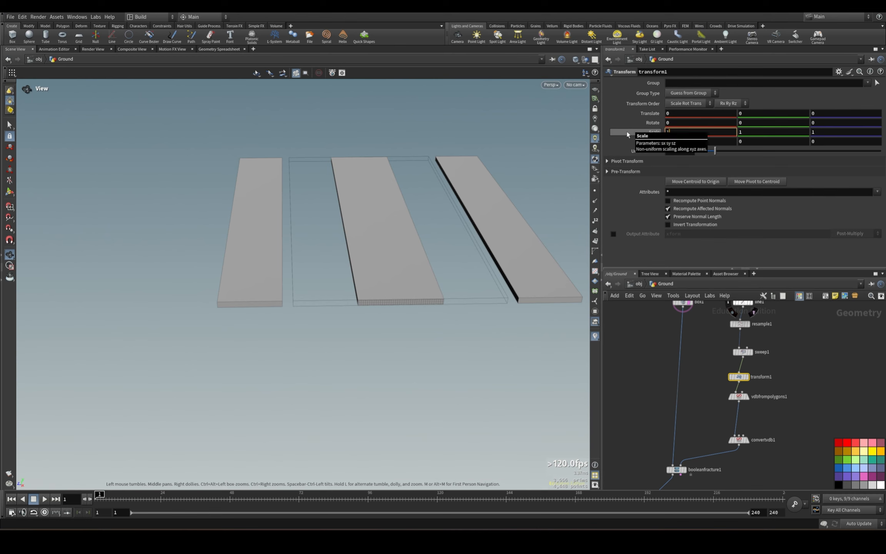
{"action": "type", "text": "1"}
{"action": "key", "text": "Return"}
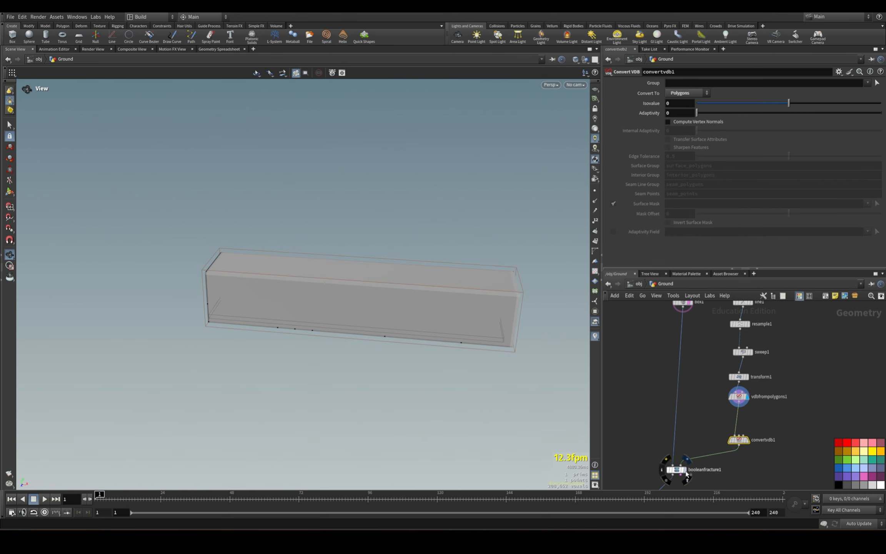
Display the Boolean Fracture result and the Exploded View in turn to check the slab pieces' end faces.
{"action": "left_click", "coordinate": [686, 472]}
{"action": "mouse_move", "coordinate": [489, 302]}
{"action": "left_mouse_down"}
{"action": "mouse_move", "coordinate": [483, 324]}
{"action": "mouse_move", "coordinate": [470, 317]}
{"action": "mouse_move", "coordinate": [478, 305]}
{"action": "left_mouse_up"}
{"action": "scroll", "coordinate": [478, 304], "scroll_direction": "up", "scroll_amount": 4}
{"action": "left_click_drag", "start_coordinate": [530, 291], "coordinate": [200, 307]}
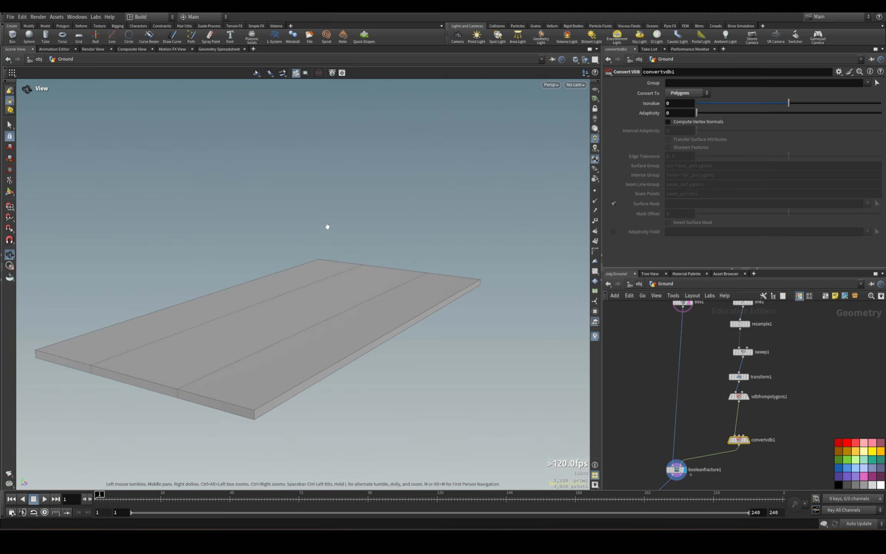
{"action": "middle_click_drag", "start_coordinate": [692, 430], "coordinate": [721, 309]}
{"action": "left_click", "coordinate": [658, 403]}
{"action": "left_click", "coordinate": [668, 404]}
{"action": "left_click_drag", "start_coordinate": [412, 306], "coordinate": [360, 355]}
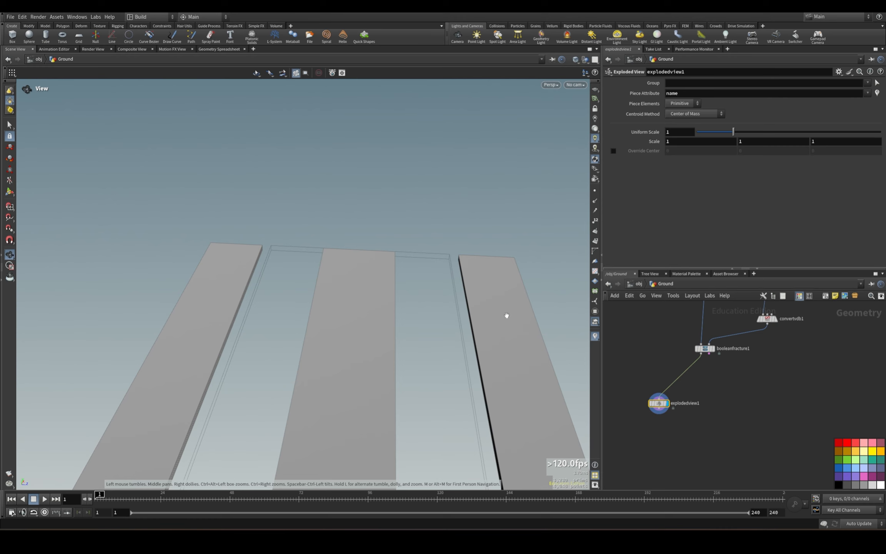
{"action": "left_click_drag", "start_coordinate": [323, 410], "coordinate": [320, 304]}
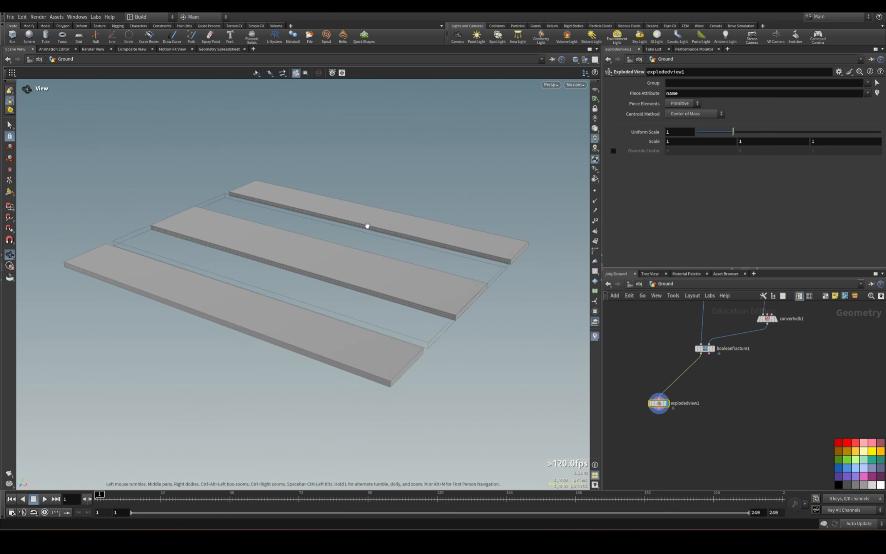
Move the Exploded View node farther out to the side and switch the network wires to the curved style.
{"action": "left_click_drag", "start_coordinate": [659, 404], "coordinate": [629, 404]}
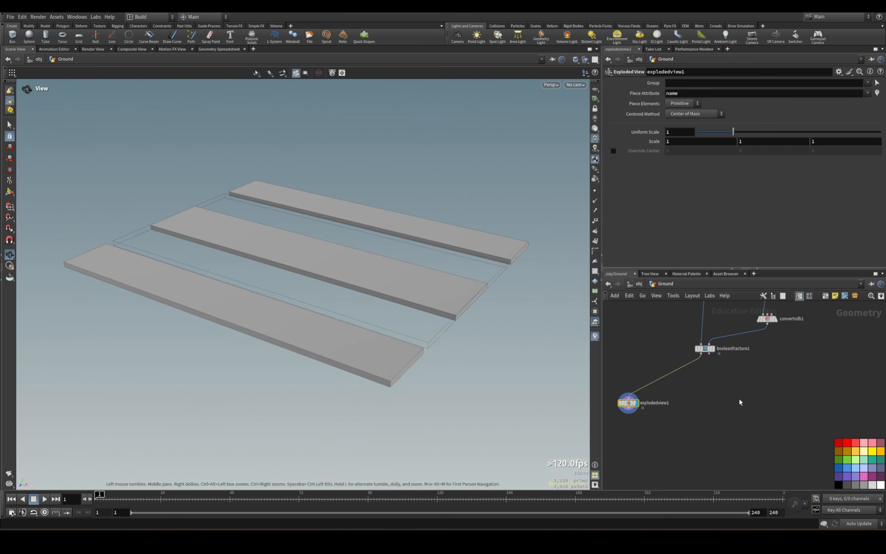
{"action": "key", "text": "shift+s"}
Set the Boolean Fracture node's piece prefix to Active_ and enable copying of the cutting surface attributes.
{"action": "left_click", "coordinate": [705, 348]}
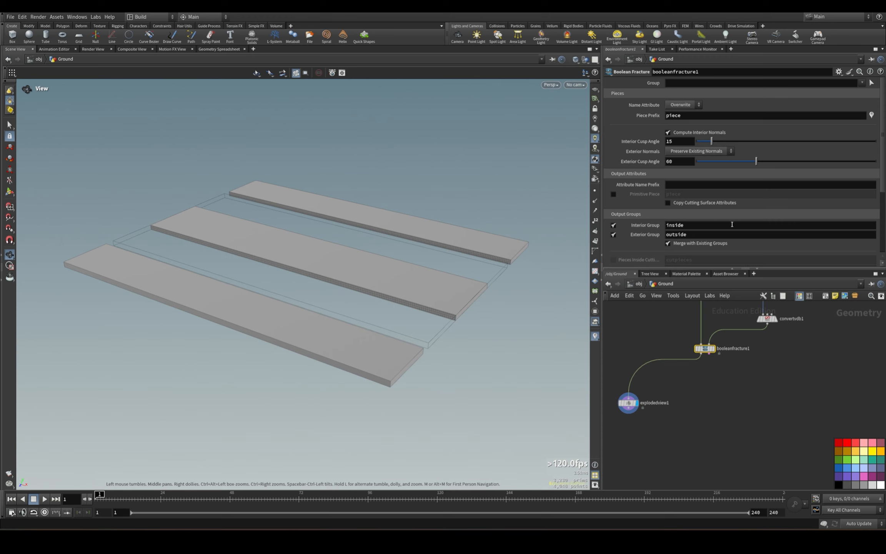
{"action": "left_click", "coordinate": [757, 118]}
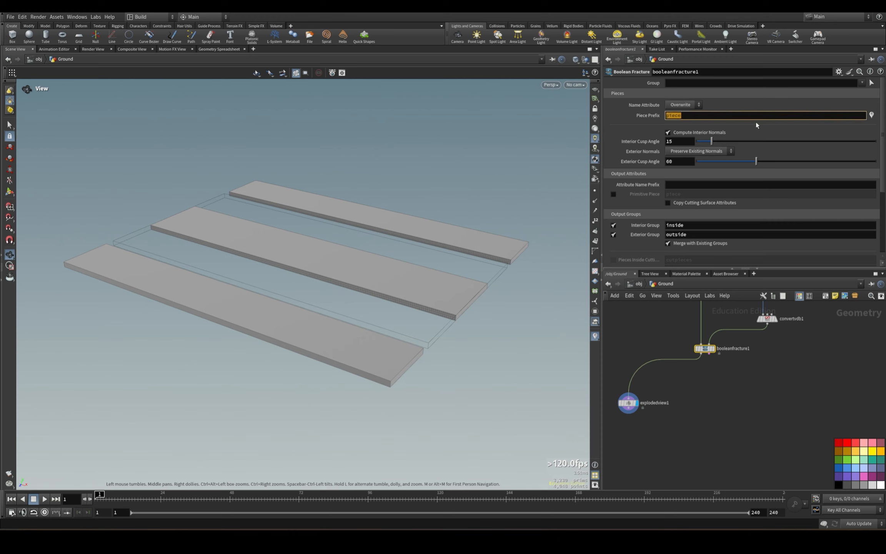
{"action": "type", "text": "Active_"}
{"action": "scroll", "coordinate": [676, 97], "scroll_direction": "down", "scroll_amount": 3}
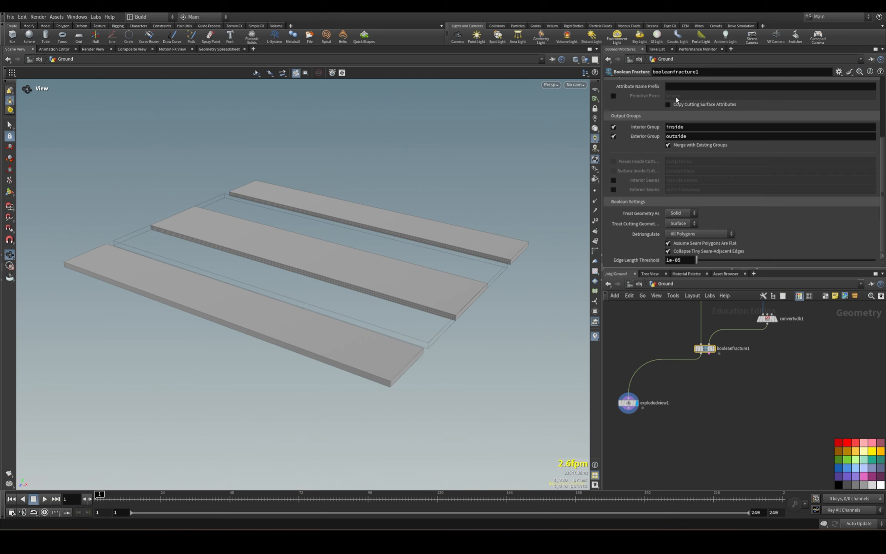
{"action": "scroll", "coordinate": [736, 192], "scroll_direction": "up", "scroll_amount": 2}
{"action": "left_click", "coordinate": [673, 178]}
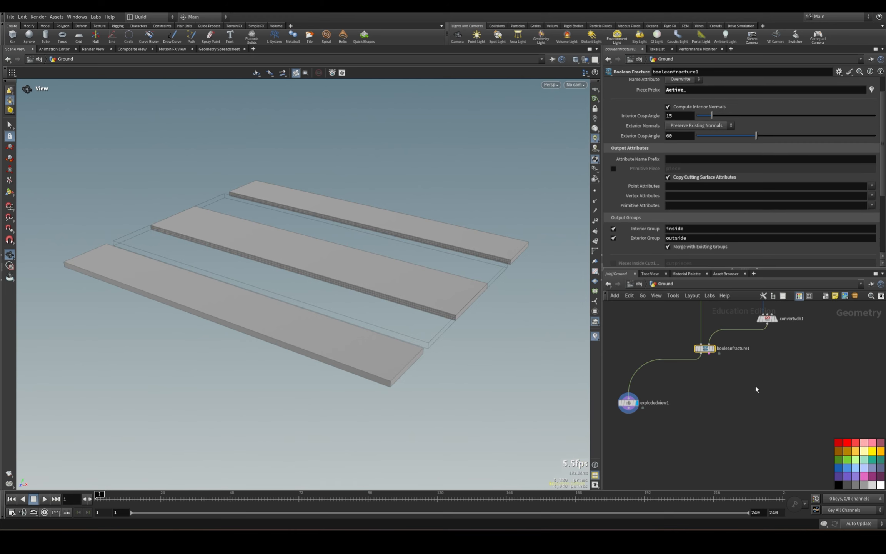
Move the Convert VDB node closer to VDB from Polygons and insert a UV Unwrap node between it and the Boolean Fracture.
{"action": "middle_click_drag", "start_coordinate": [756, 386], "coordinate": [712, 481]}
{"action": "middle_click_drag", "start_coordinate": [781, 379], "coordinate": [778, 391]}
{"action": "left_click", "coordinate": [726, 381]}
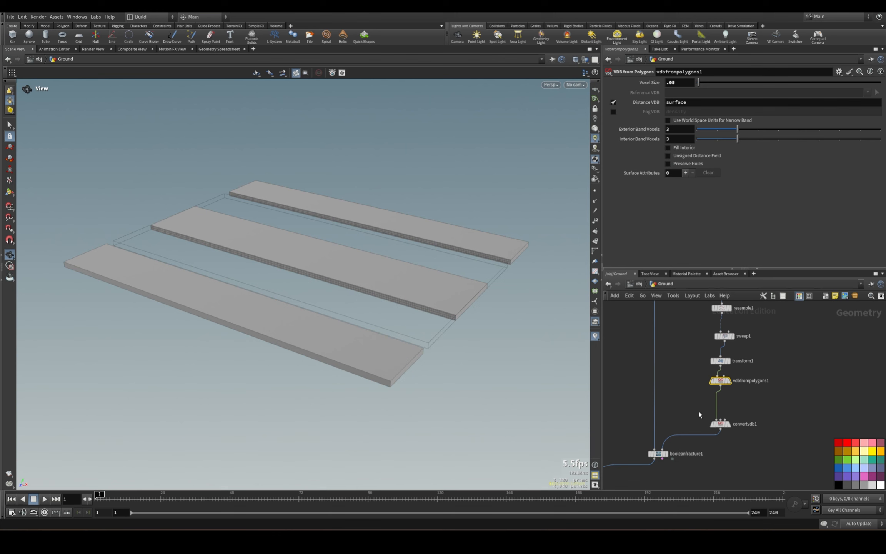
{"action": "left_click_drag", "start_coordinate": [719, 423], "coordinate": [719, 402]}
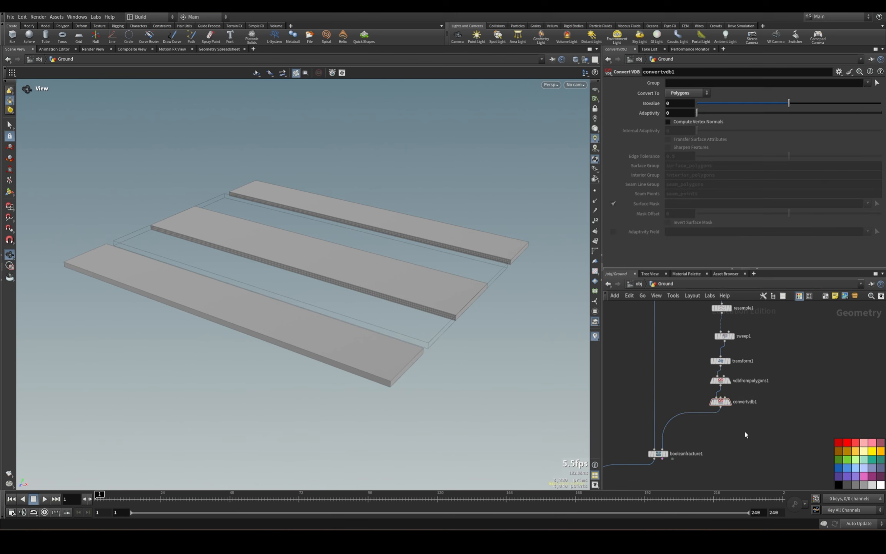
{"action": "key", "text": "Tab"}
{"action": "type", "text": "uvu"}
{"action": "key", "text": "Return"}
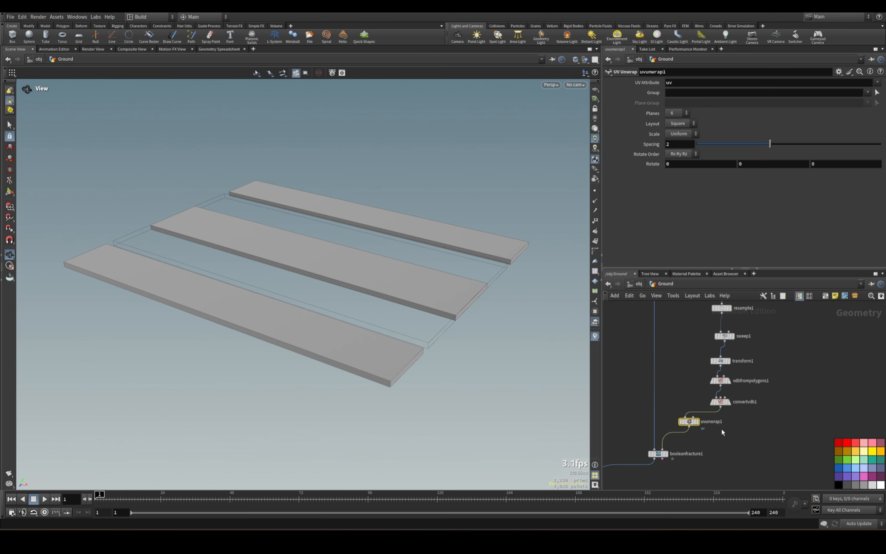
Display the UV Unwrap node, align it beneath Convert VDB, and show the UV checker texture on the geometry.
{"action": "left_click", "coordinate": [698, 422]}
{"action": "left_click_drag", "start_coordinate": [689, 424], "coordinate": [720, 431]}
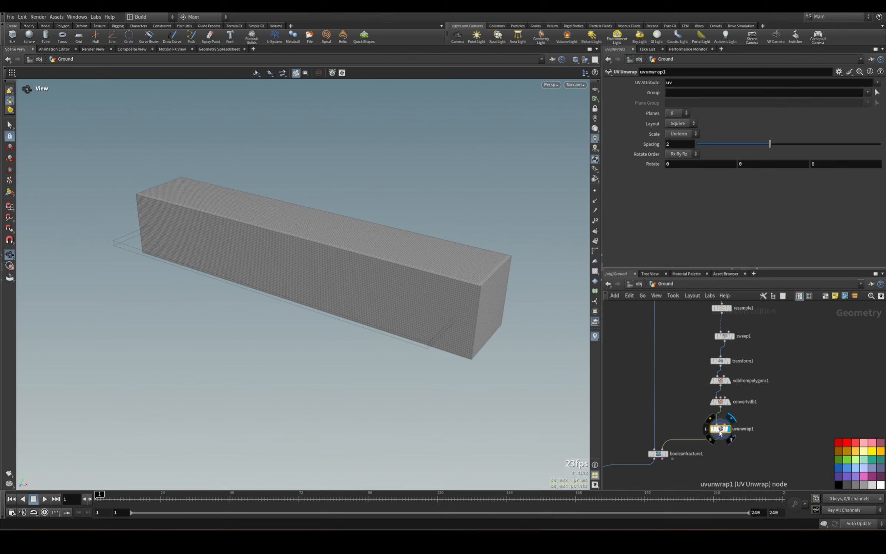
{"action": "left_click", "coordinate": [595, 271]}
{"action": "mouse_move", "coordinate": [515, 304]}
{"action": "left_mouse_down"}
{"action": "mouse_move", "coordinate": [500, 308]}
{"action": "mouse_move", "coordinate": [412, 279]}
{"action": "mouse_move", "coordinate": [523, 300]}
{"action": "left_mouse_up"}
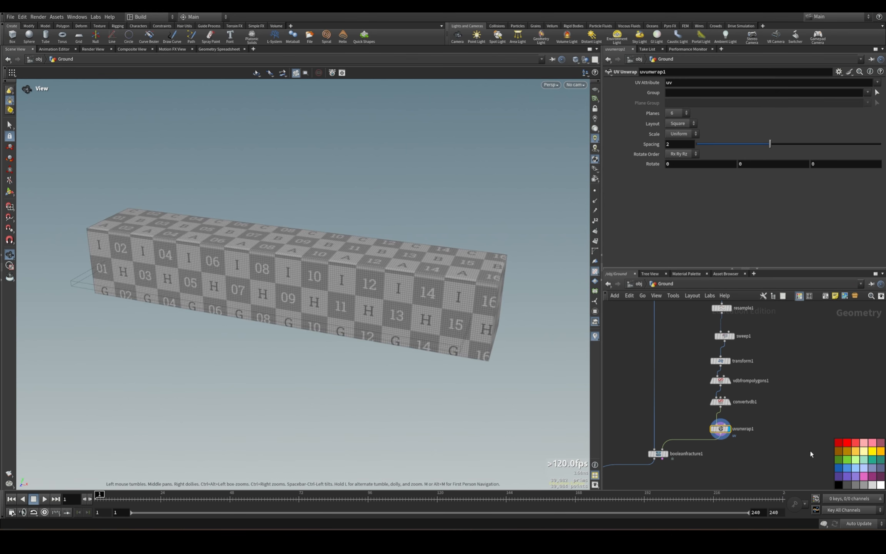
Duplicate the UV Unwrap node and insert the copy between the box and the Boolean Fracture's first input.
{"action": "middle_click_drag", "start_coordinate": [696, 378], "coordinate": [691, 454]}
{"action": "left_click_drag", "start_coordinate": [642, 340], "coordinate": [686, 381]}
{"action": "middle_click_drag", "start_coordinate": [689, 423], "coordinate": [678, 312]}
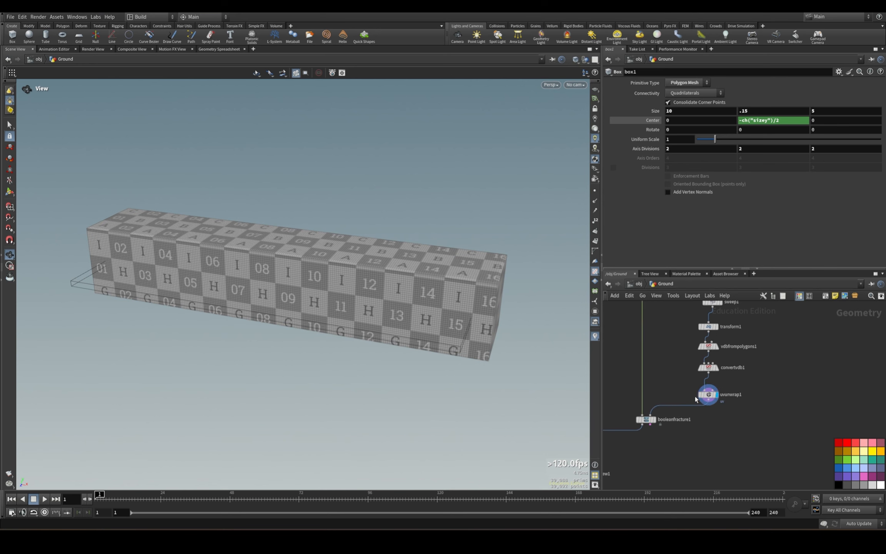
{"action": "left_click", "coordinate": [697, 398]}
{"action": "key", "text": "ctrl+c"}
{"action": "key", "text": "ctrl+v"}
{"action": "middle_click_drag", "start_coordinate": [692, 396], "coordinate": [691, 416]}
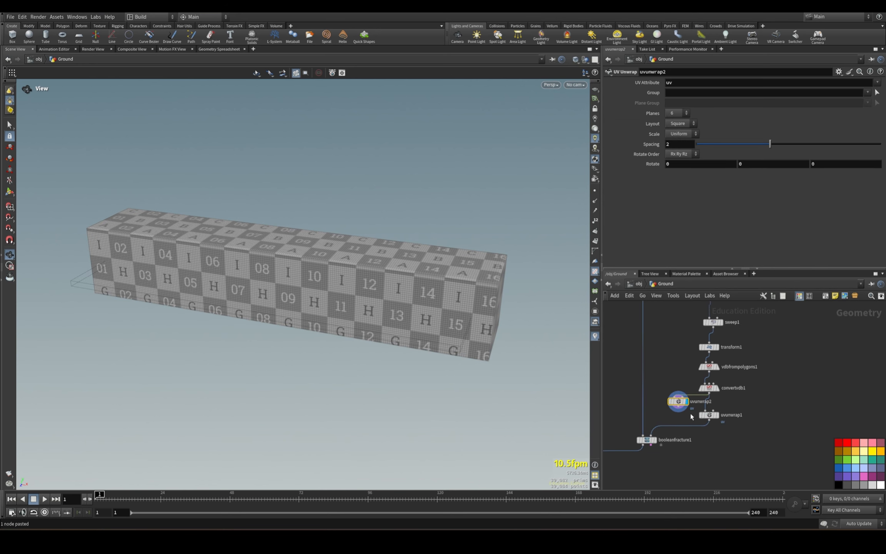
{"action": "left_click_drag", "start_coordinate": [678, 402], "coordinate": [643, 394]}
Display the Exploded View node to examine the UV checker pattern on the outer and cut faces of the pieces.
{"action": "middle_click_drag", "start_coordinate": [662, 465], "coordinate": [754, 352]}
{"action": "left_click", "coordinate": [665, 381]}
{"action": "left_click_drag", "start_coordinate": [511, 388], "coordinate": [437, 265]}
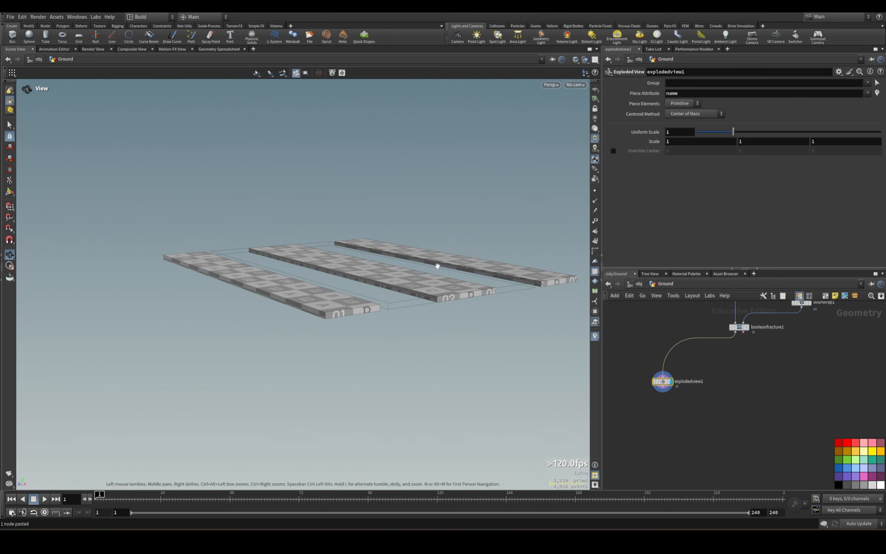
{"action": "left_click_drag", "start_coordinate": [546, 274], "coordinate": [454, 327]}
{"action": "right_click_drag", "start_coordinate": [454, 327], "coordinate": [568, 297]}
{"action": "left_click_drag", "start_coordinate": [568, 297], "coordinate": [577, 274]}
Add a Split node as a second branch after the Boolean Fracture node and display it.
{"action": "middle_click_drag", "start_coordinate": [738, 333], "coordinate": [728, 373]}
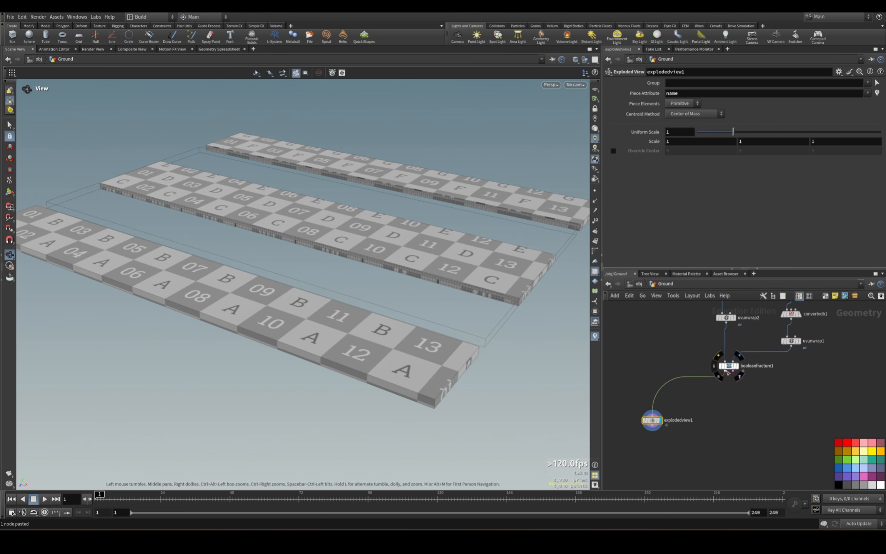
{"action": "left_click", "coordinate": [727, 372]}
{"action": "key", "text": "Tab"}
{"action": "type", "text": "split"}
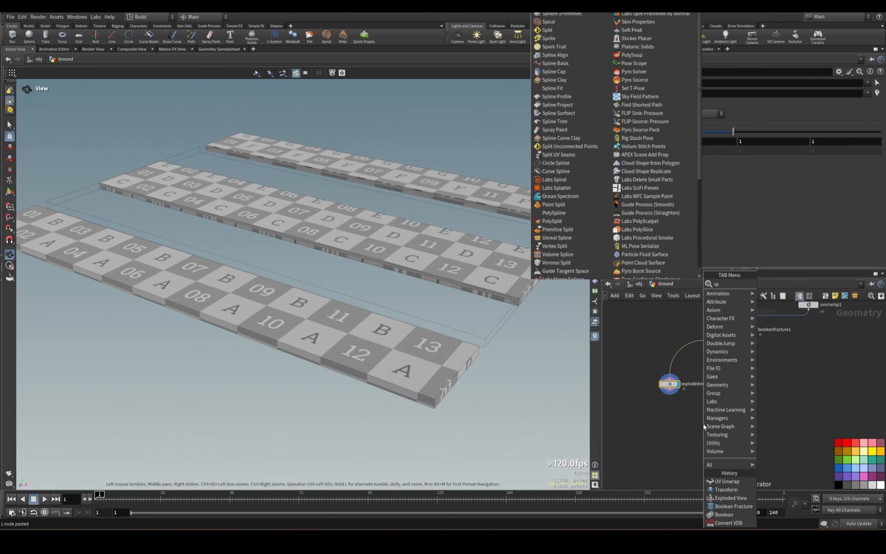
{"action": "key", "text": "Return"}
{"action": "left_click", "coordinate": [712, 424]}
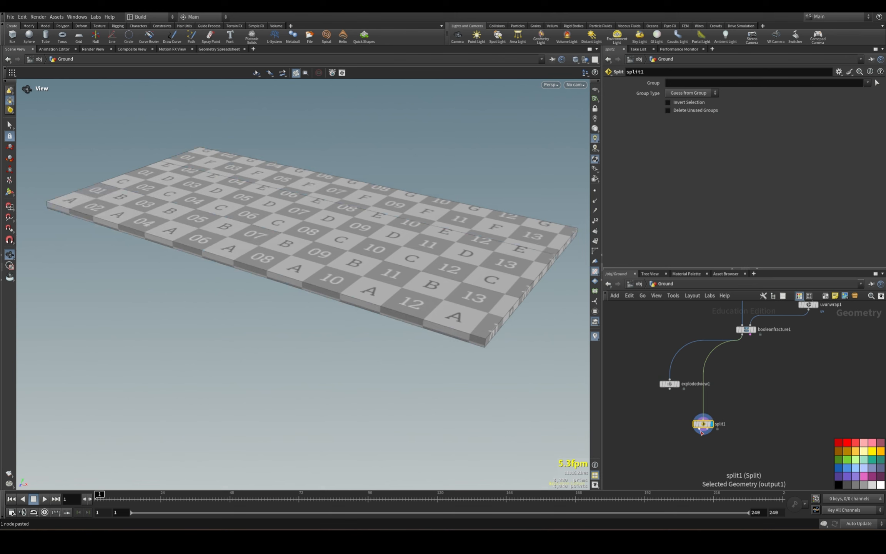
{"action": "left_click", "coordinate": [699, 429]}
{"action": "left_click", "coordinate": [774, 445]}
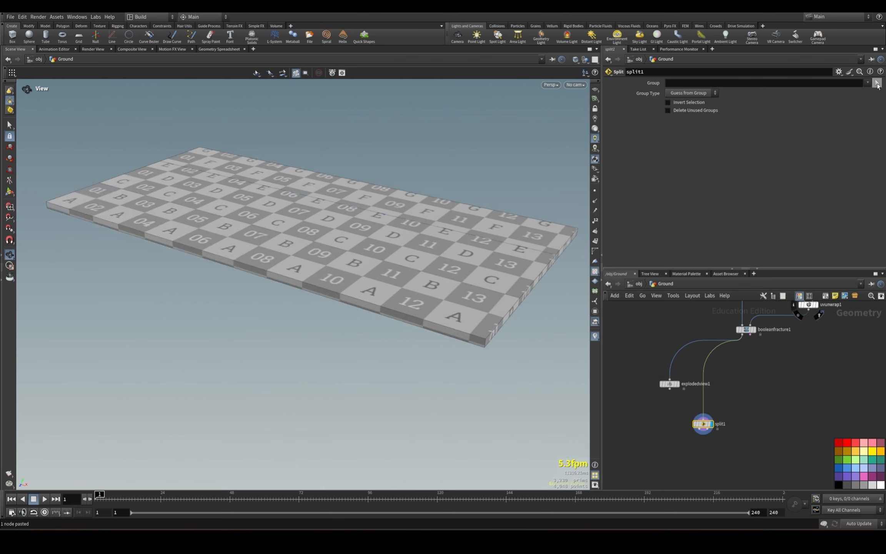
{"action": "left_click", "coordinate": [878, 83]}
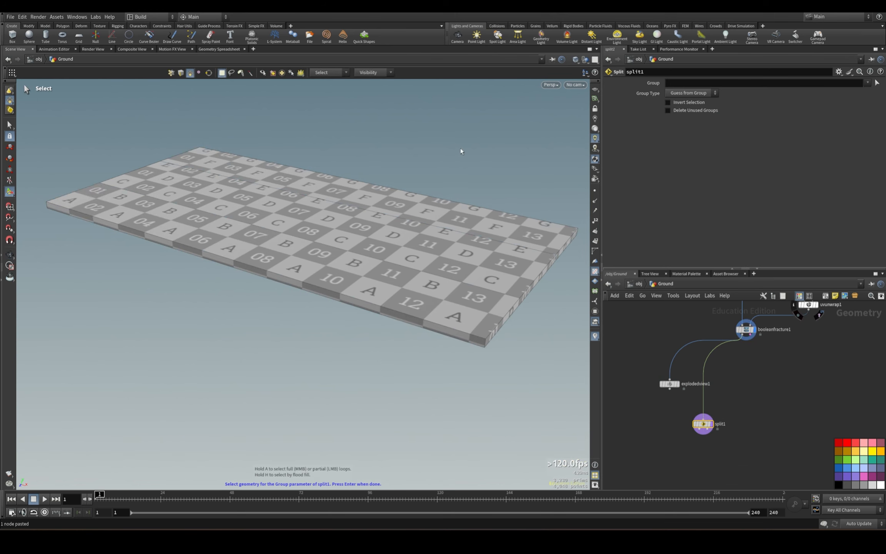
{"action": "key", "text": "9"}
{"action": "left_click", "coordinate": [567, 98]}
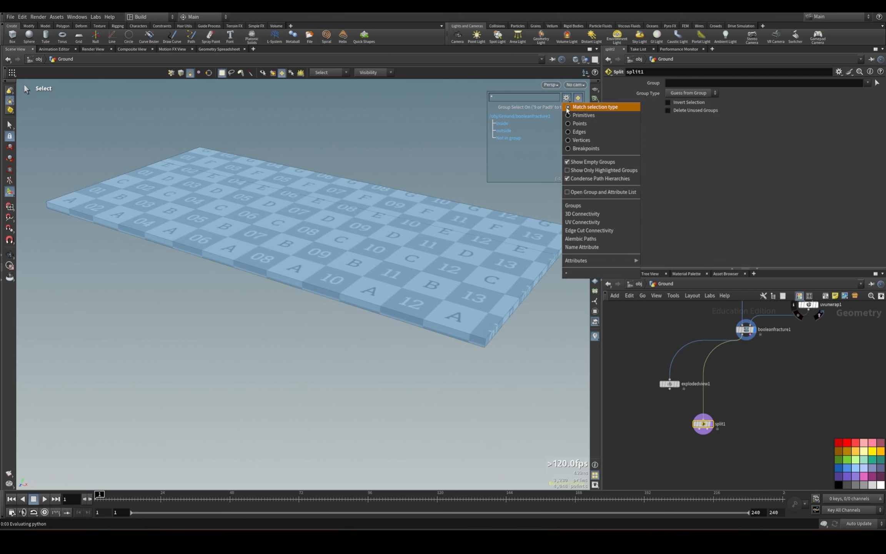
{"action": "mouse_move", "coordinate": [586, 261]}
{"action": "left_click", "coordinate": [650, 261]}
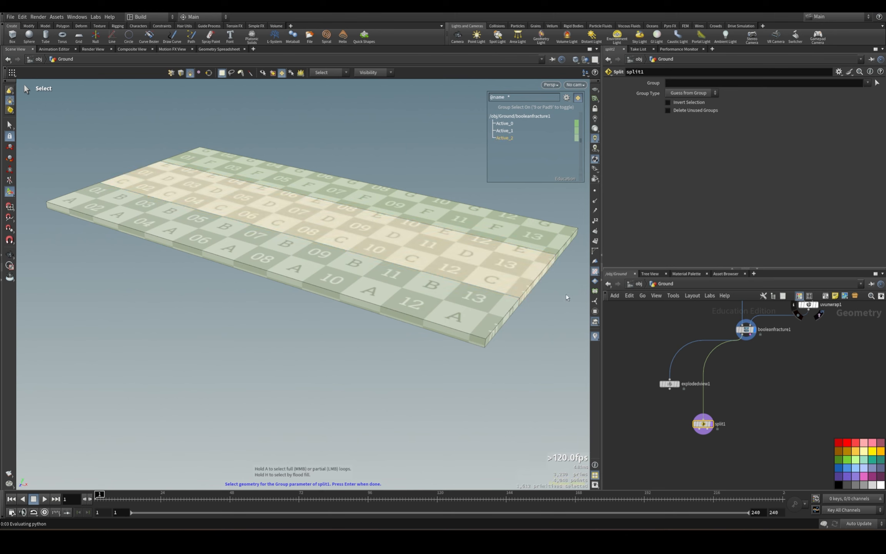
{"action": "left_click", "coordinate": [247, 218]}
{"action": "key", "text": "Return"}
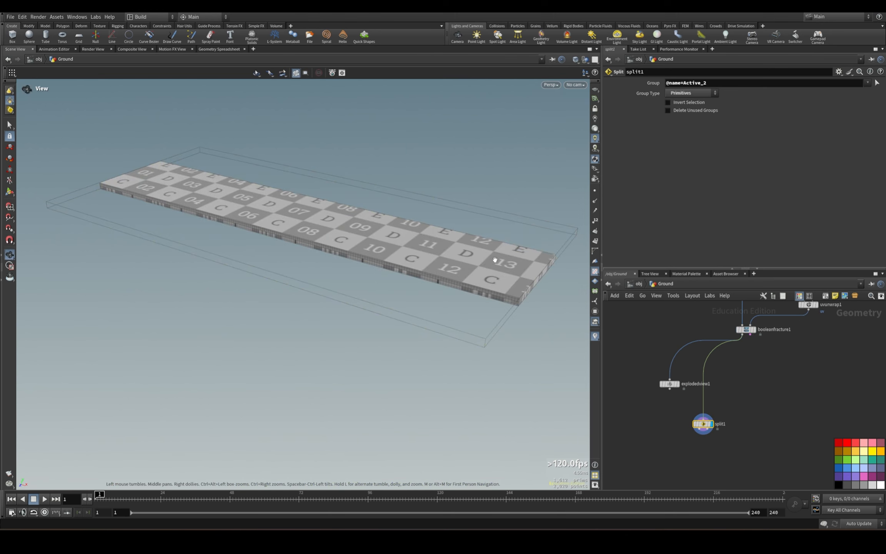
{"action": "left_click_drag", "start_coordinate": [707, 81], "coordinate": [463, 83]}
Add a Null node connected to the Split node's first output, placed below it to the side.
{"action": "middle_click_drag", "start_coordinate": [783, 444], "coordinate": [831, 360]}
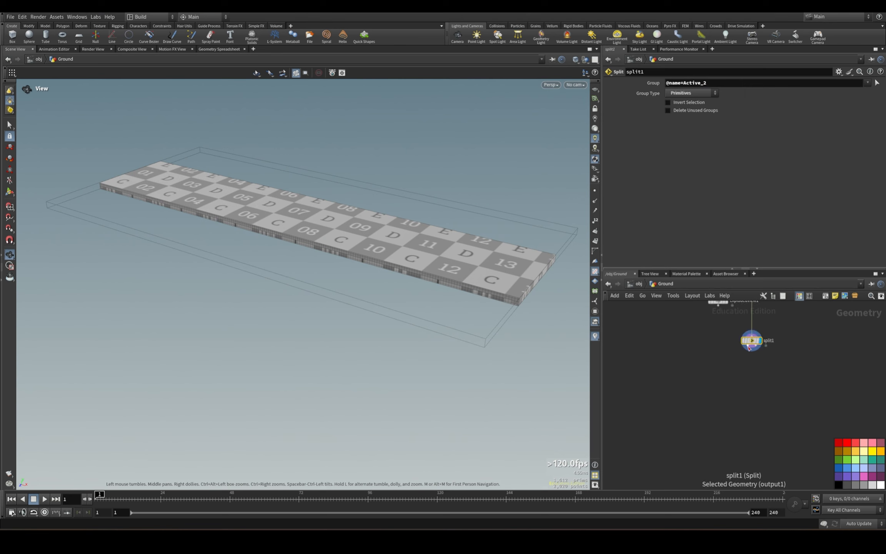
{"action": "left_click", "coordinate": [748, 345]}
{"action": "left_click", "coordinate": [665, 407]}
{"action": "type", "text": "null"}
{"action": "key", "text": "Return"}
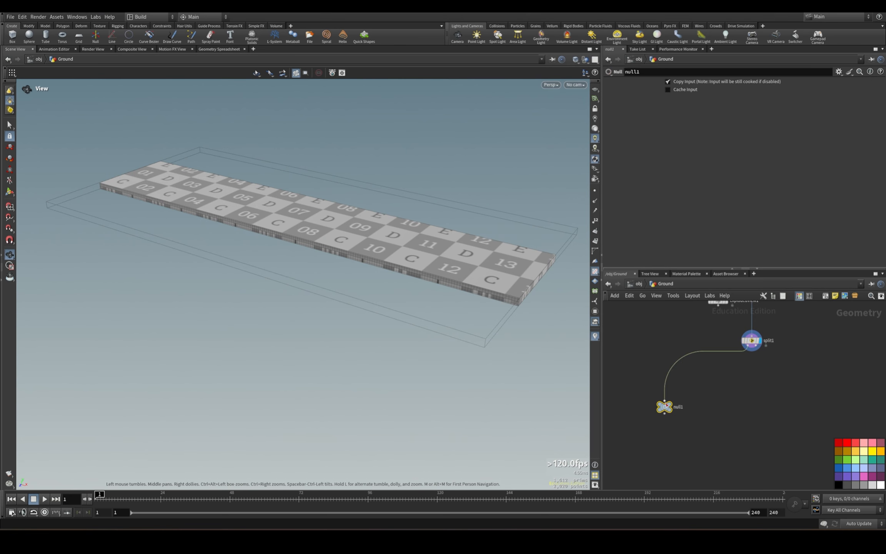
Rename the null Out_Inside and add a second null named Out_Outside connected to the Split node's second output.
{"action": "double_click", "coordinate": [681, 408]}
{"action": "type", "text": "Out_Inside"}
{"action": "key", "text": "Return"}
{"action": "mouse_move", "coordinate": [662, 410]}
{"action": "left_click_drag", "start_coordinate": [662, 410], "coordinate": [816, 412], "text": "alt"}
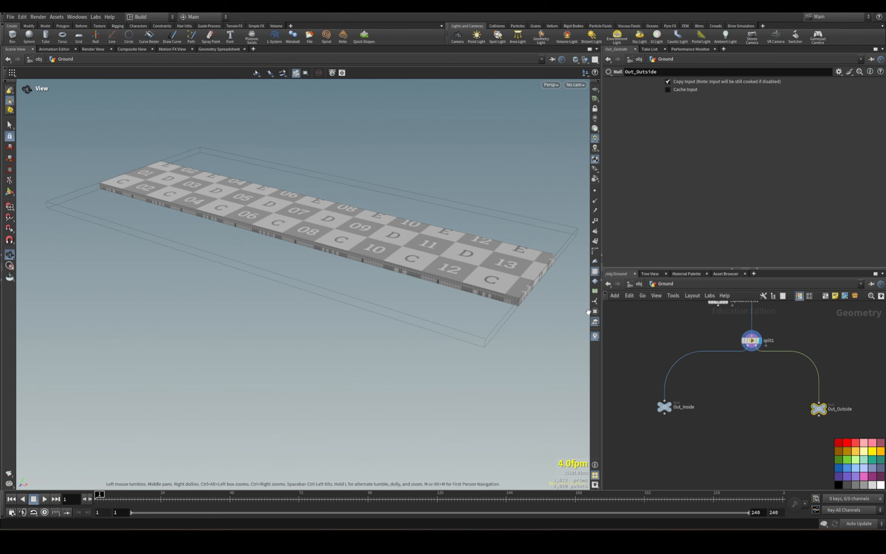
Display the Out_Outside null to examine the two outer slab pieces without the middle one.
{"action": "left_click", "coordinate": [826, 408]}
{"action": "left_click_drag", "start_coordinate": [397, 240], "coordinate": [440, 270]}
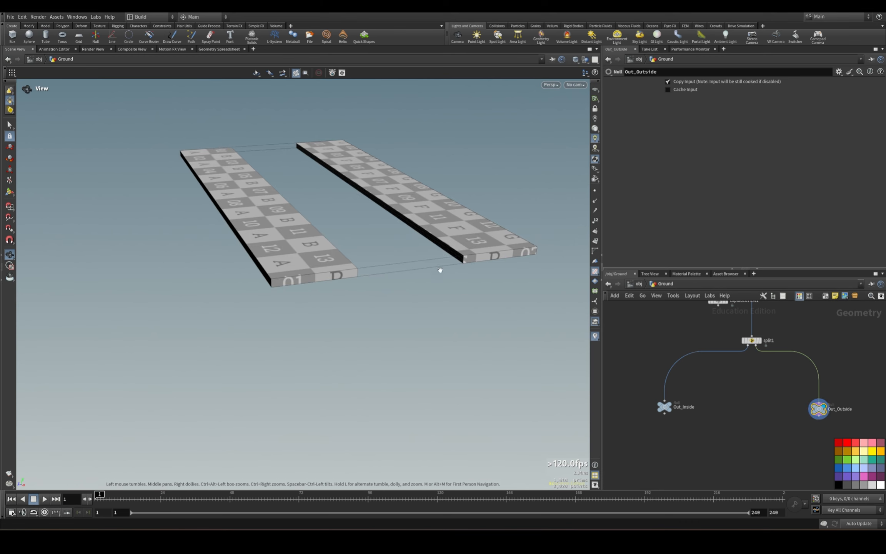
{"action": "left_click", "coordinate": [664, 407]}
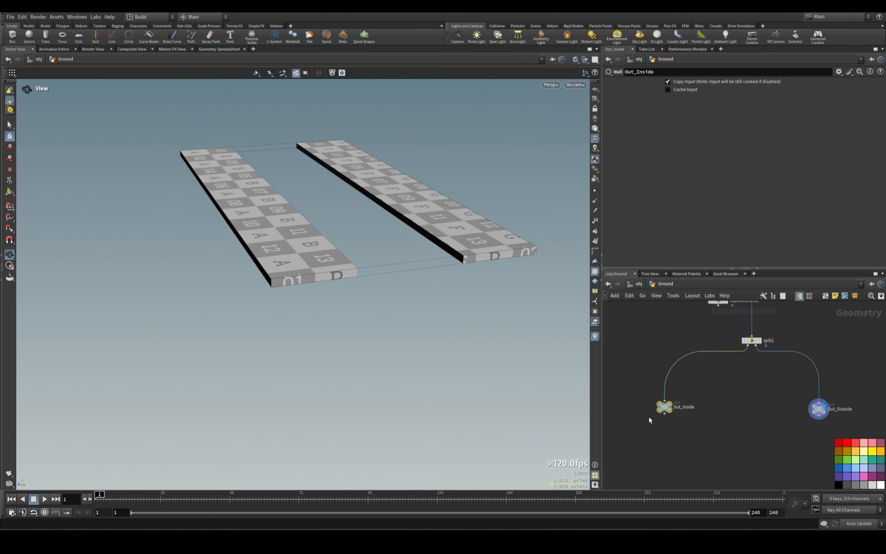
{"action": "left_click_drag", "start_coordinate": [627, 393], "coordinate": [848, 433]}
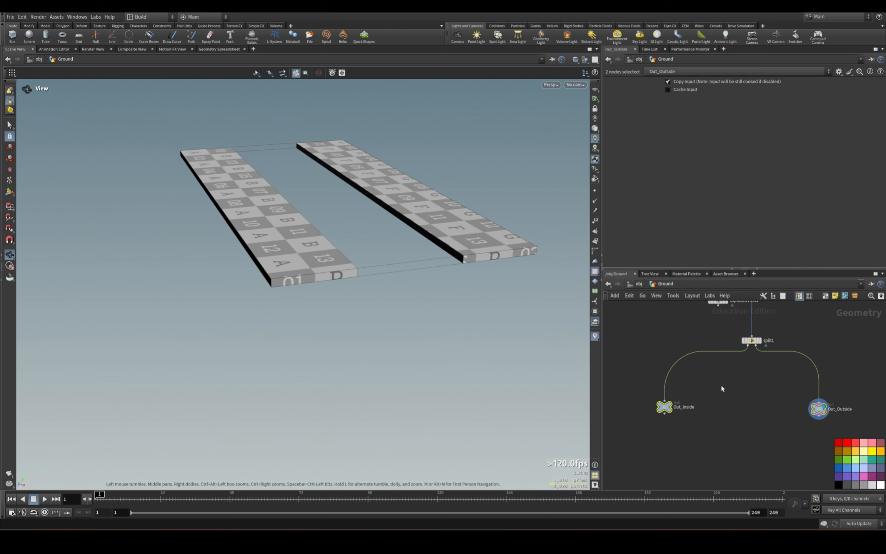
{"action": "middle_click_drag", "start_coordinate": [722, 389], "coordinate": [732, 468]}
{"action": "left_click_drag", "start_coordinate": [448, 285], "coordinate": [537, 366]}
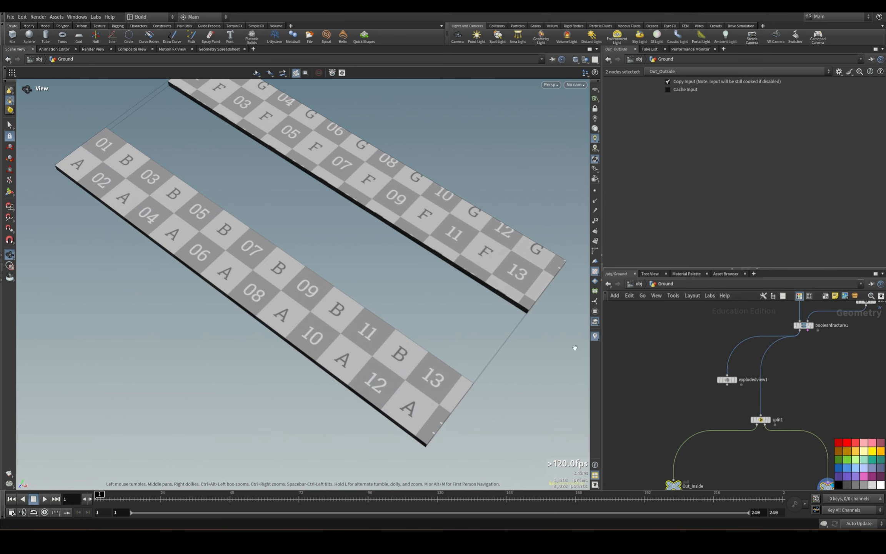
Move the cutter chain from the line to the Convert VDB node away from its UV Unwrap node, leaving room for more nodes.
{"action": "middle_click_drag", "start_coordinate": [804, 373], "coordinate": [692, 439]}
{"action": "middle_click_drag", "start_coordinate": [773, 415], "coordinate": [750, 448]}
{"action": "scroll", "coordinate": [763, 436], "scroll_direction": "down", "scroll_amount": 3}
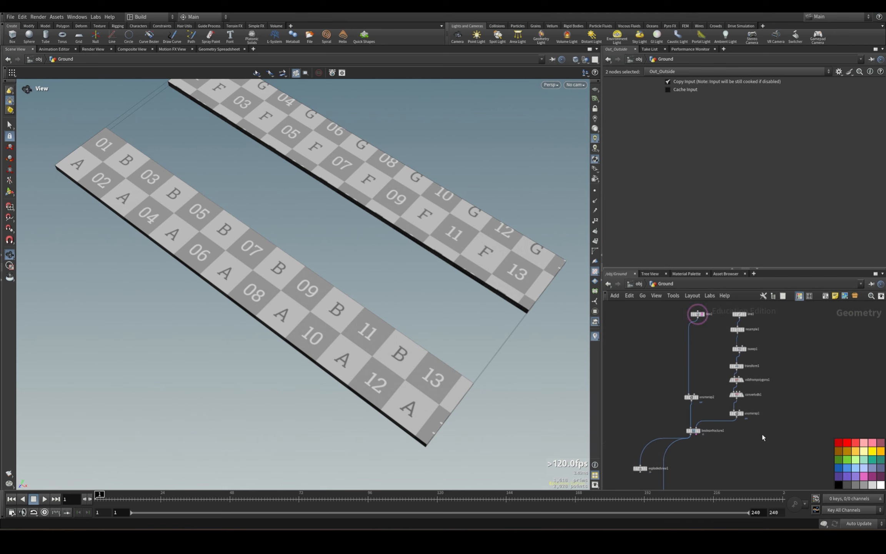
{"action": "left_click", "coordinate": [737, 413]}
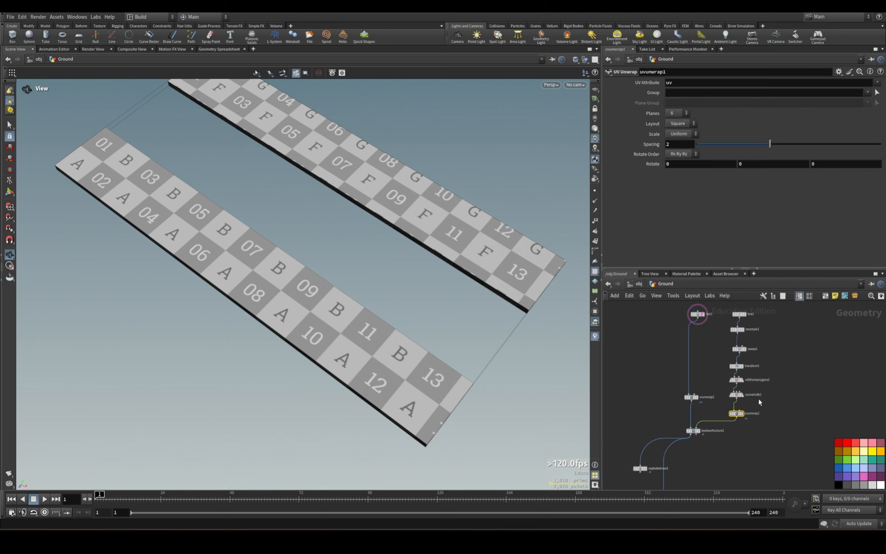
{"action": "middle_click_drag", "start_coordinate": [759, 400], "coordinate": [767, 438]}
{"action": "left_click_drag", "start_coordinate": [735, 336], "coordinate": [793, 445]}
{"action": "left_click_drag", "start_coordinate": [666, 337], "coordinate": [819, 442]}
{"action": "left_click_drag", "start_coordinate": [746, 434], "coordinate": [746, 359]}
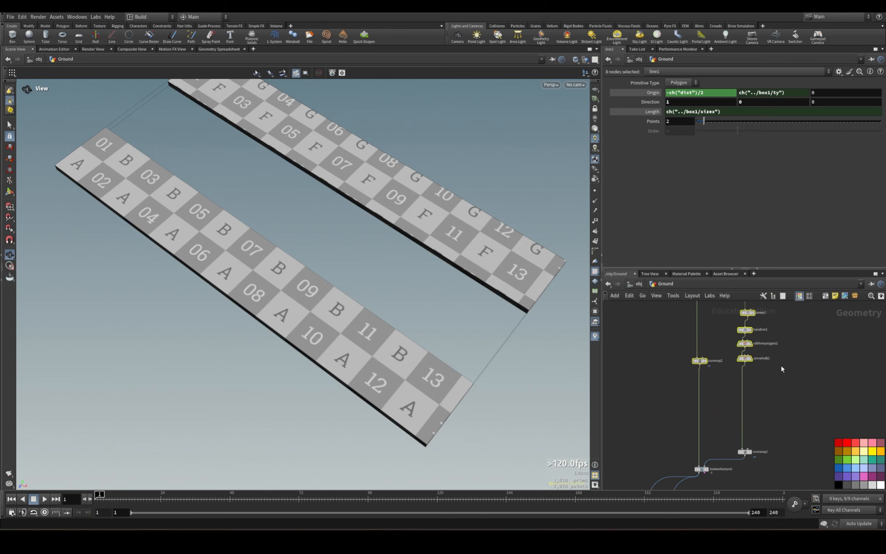
{"action": "left_click", "coordinate": [782, 368]}
{"action": "middle_click_drag", "start_coordinate": [819, 359], "coordinate": [790, 430]}
{"action": "left_click_drag", "start_coordinate": [702, 329], "coordinate": [786, 434]}
Display the Convert VDB node to inspect the dense mesh of the swept cutter.
{"action": "scroll", "coordinate": [784, 397], "scroll_direction": "up", "scroll_amount": 3}
{"action": "left_click", "coordinate": [774, 379]}
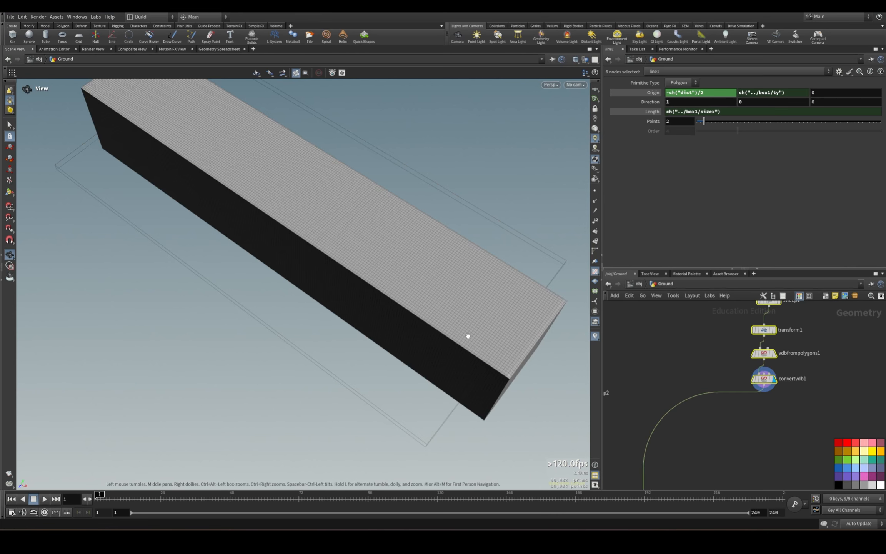
{"action": "left_click_drag", "start_coordinate": [741, 376], "coordinate": [826, 400]}
{"action": "left_click_drag", "start_coordinate": [435, 304], "coordinate": [368, 232]}
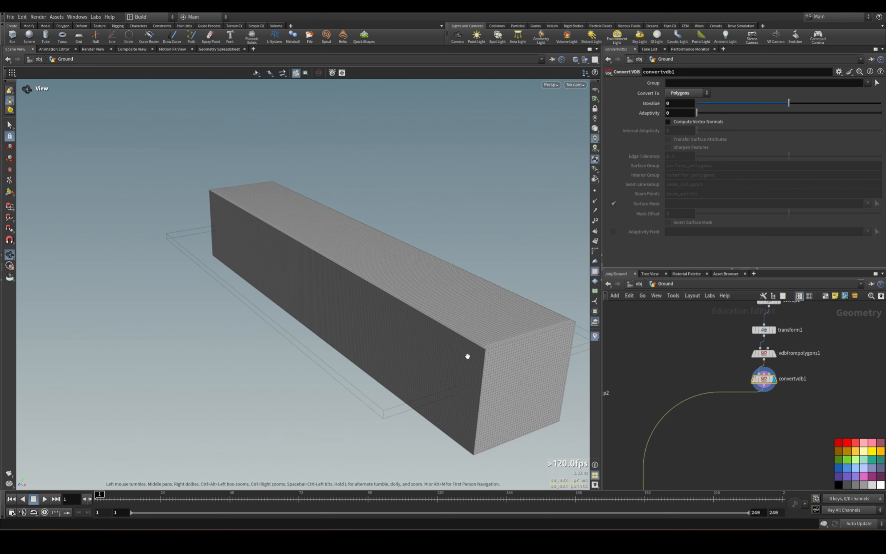
{"action": "middle_click_drag", "start_coordinate": [711, 439], "coordinate": [761, 401]}
Insert an Attribute Noise node directly below the Convert VDB node and delete the mistakenly added Attribute Reorient node.
{"action": "key", "text": "Tab"}
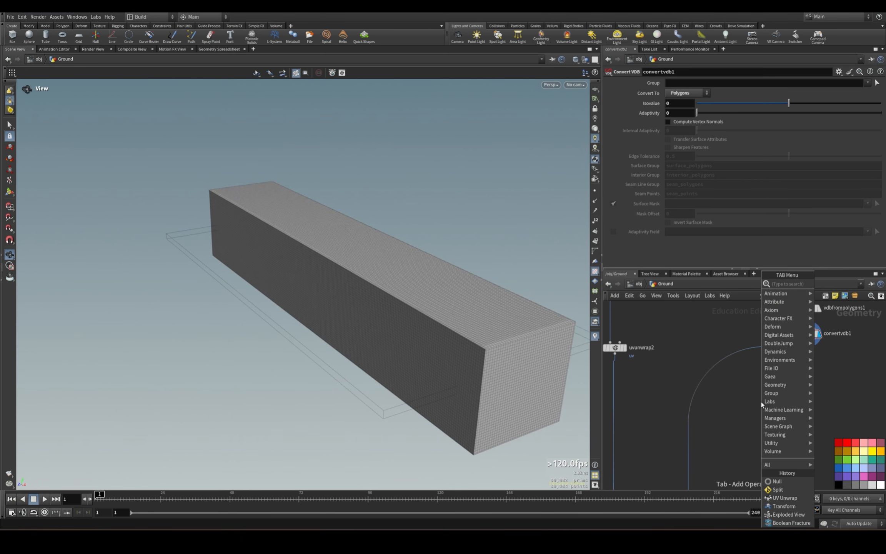
{"action": "type", "text": "attribute"}
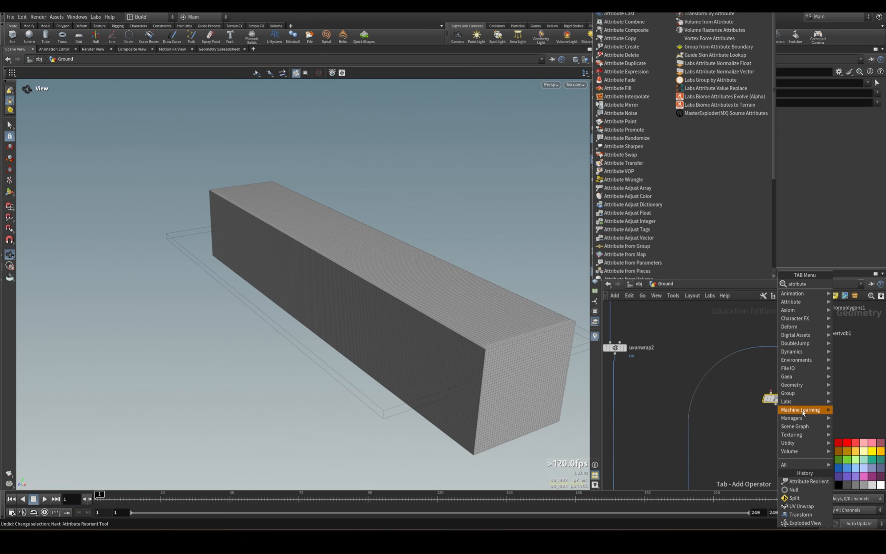
{"action": "type", "text": " noise"}
{"action": "left_click", "coordinate": [746, 284]}
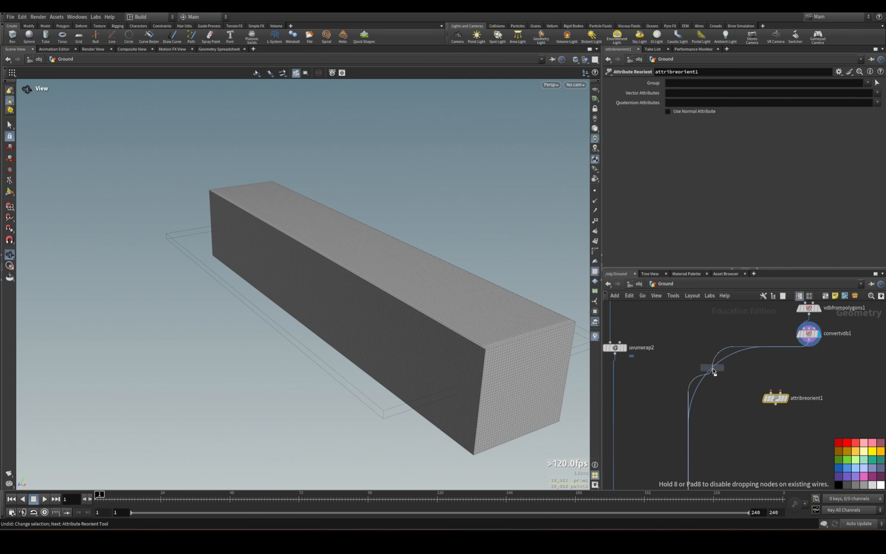
{"action": "left_click", "coordinate": [713, 370]}
{"action": "left_click_drag", "start_coordinate": [831, 431], "coordinate": [836, 431]}
{"action": "key", "text": "Delete"}
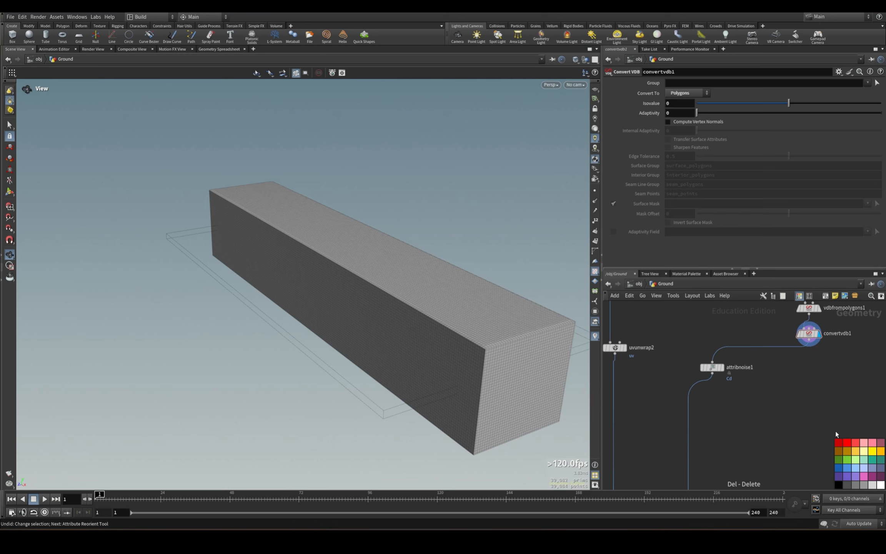
{"action": "left_click", "coordinate": [713, 370]}
{"action": "left_click_drag", "start_coordinate": [714, 370], "coordinate": [807, 404]}
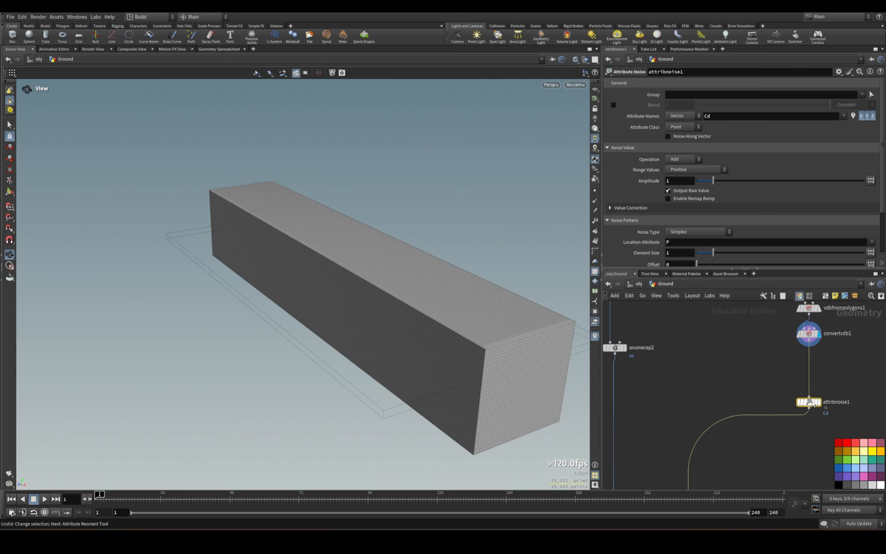
Insert a Normal node between the Convert VDB and Attribute Noise nodes and align it with the chain.
{"action": "key", "text": "Tab"}
{"action": "type", "text": "nor"}
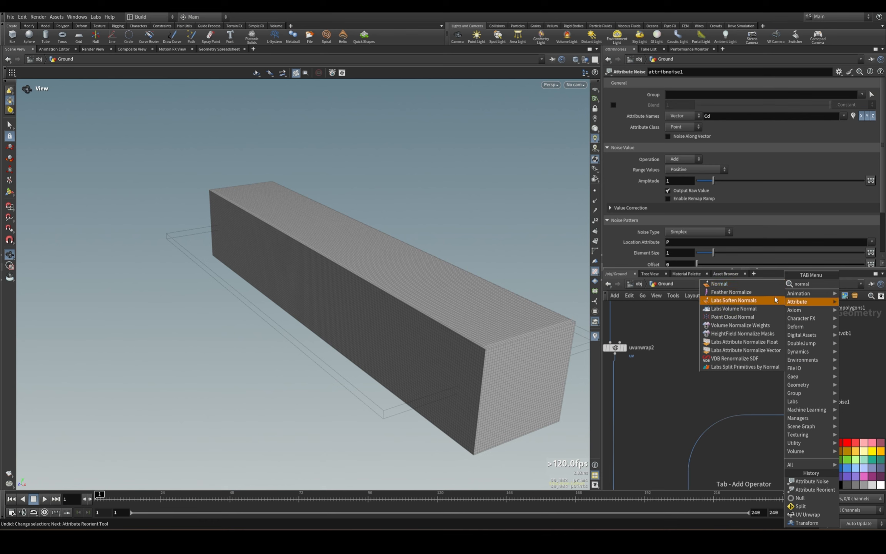
{"action": "left_click", "coordinate": [768, 284]}
{"action": "left_click", "coordinate": [810, 372]}
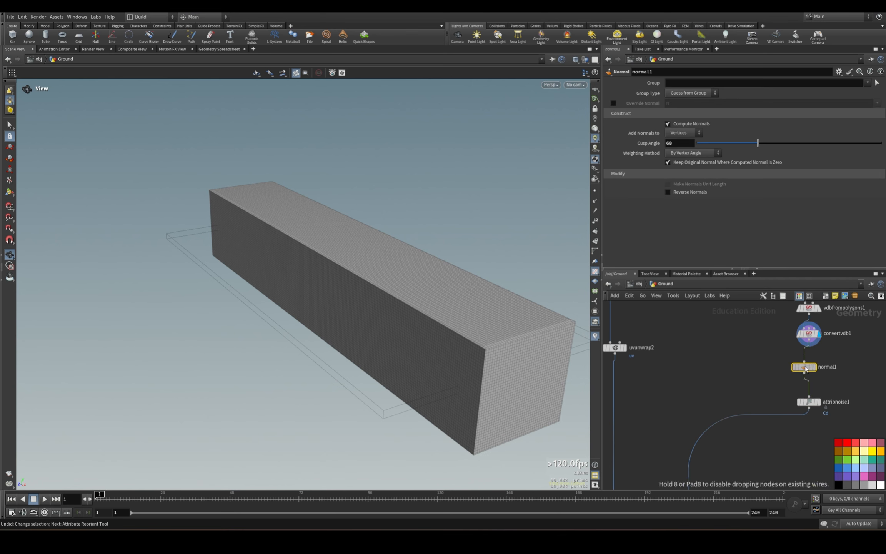
{"action": "left_click_drag", "start_coordinate": [786, 393], "coordinate": [810, 405]}
Display the Attribute Noise node, enable Noise Along Vector, and set its attribute name to P.
{"action": "left_click", "coordinate": [820, 402]}
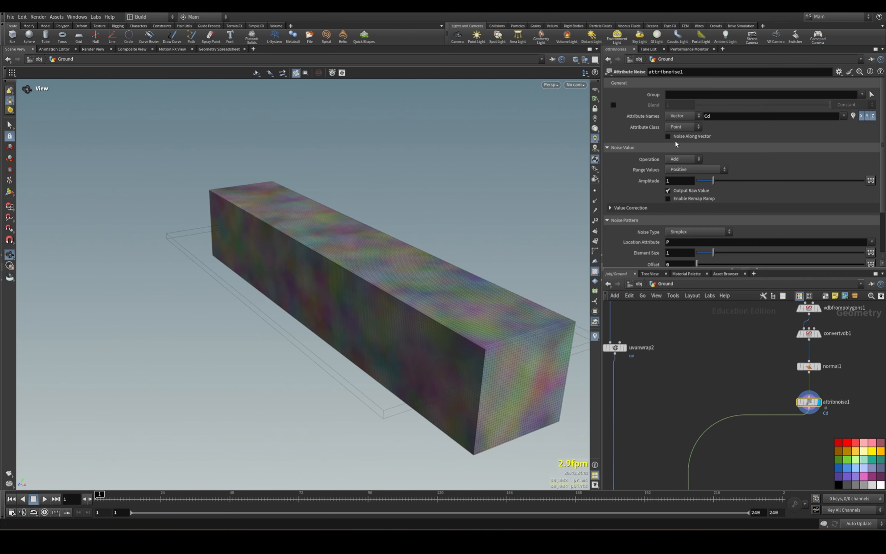
{"action": "left_click", "coordinate": [683, 137]}
{"action": "double_click", "coordinate": [738, 116]}
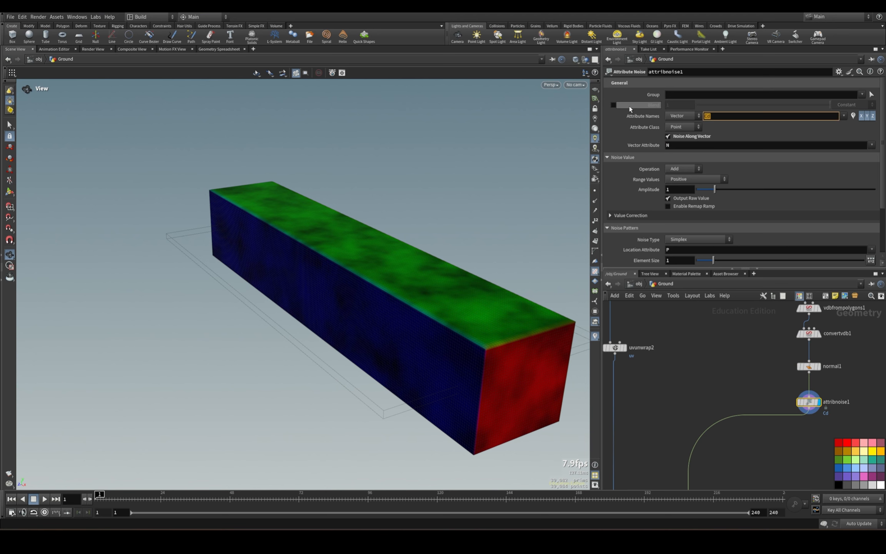
{"action": "type", "text": "P"}
{"action": "key", "text": "Return"}
Set the first noise to Worley Cellular F1 with an amplitude of 0.76 and an element size of about 2.69.
{"action": "left_click", "coordinate": [688, 239]}
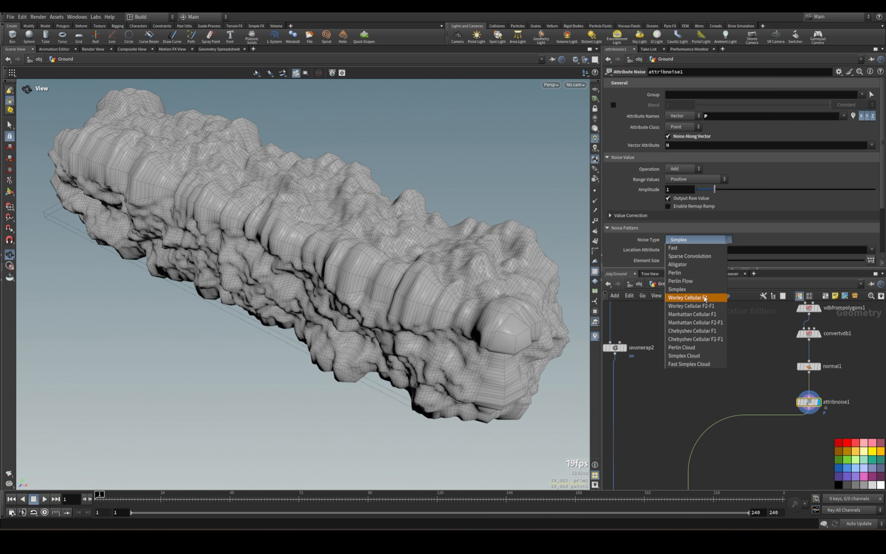
{"action": "left_click", "coordinate": [688, 297]}
{"action": "left_click_drag", "start_coordinate": [382, 273], "coordinate": [366, 234]}
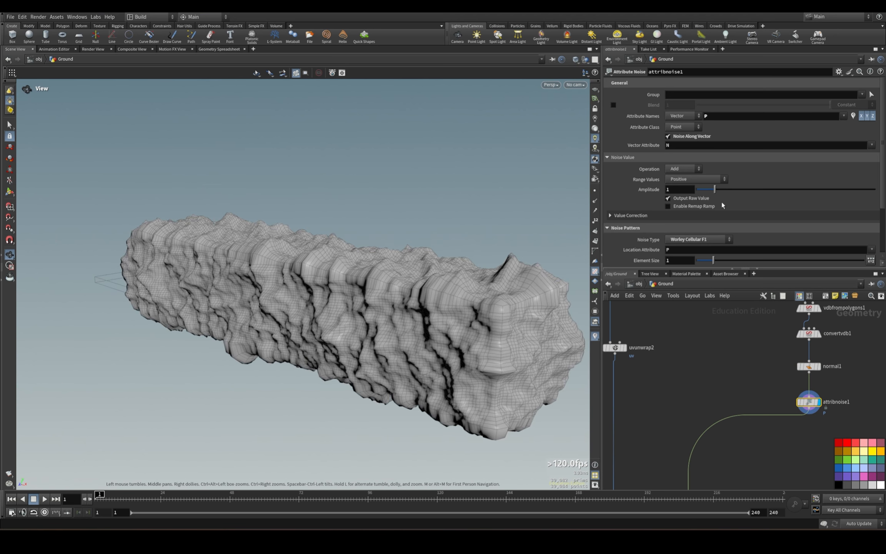
{"action": "left_click_drag", "start_coordinate": [713, 191], "coordinate": [715, 191]}
{"action": "left_click_drag", "start_coordinate": [713, 261], "coordinate": [747, 265]}
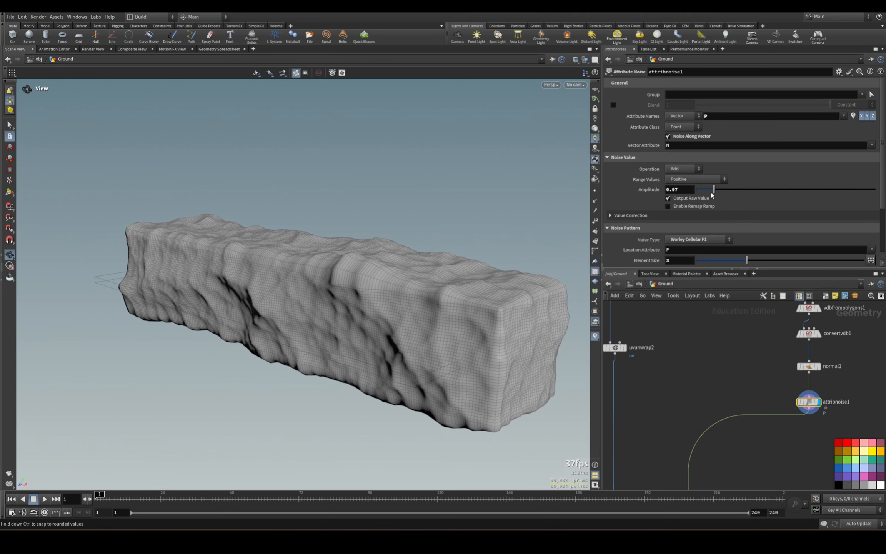
{"action": "mouse_move", "coordinate": [713, 193]}
{"action": "left_mouse_down"}
{"action": "mouse_move", "coordinate": [729, 191]}
{"action": "mouse_move", "coordinate": [710, 191]}
{"action": "left_mouse_up"}
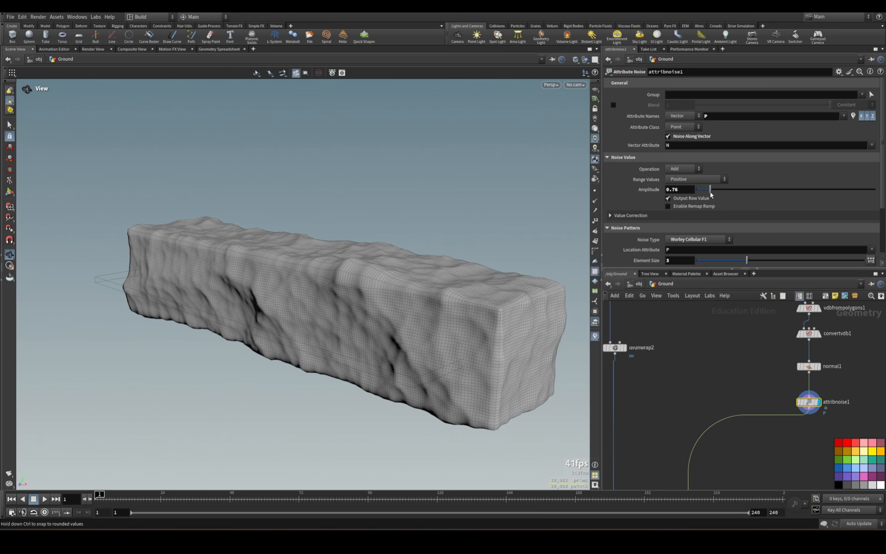
{"action": "left_click_drag", "start_coordinate": [442, 315], "coordinate": [469, 335]}
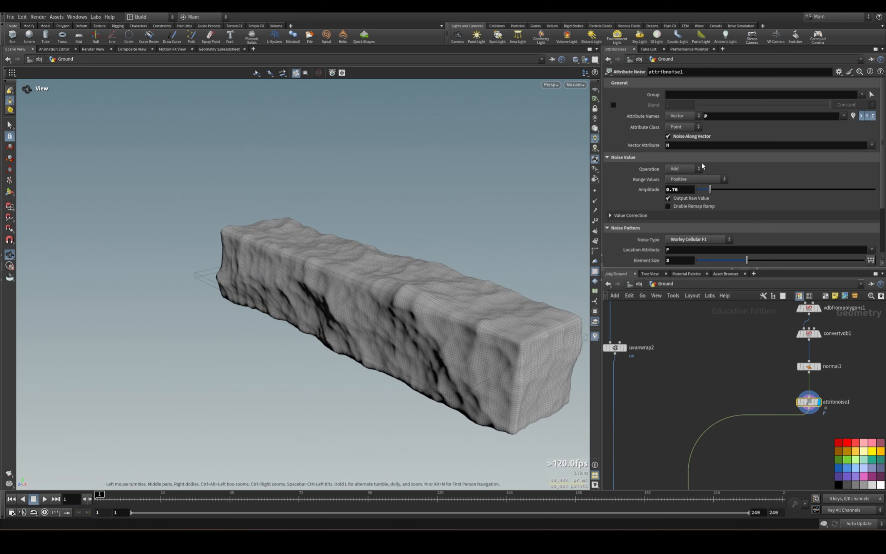
{"action": "left_click_drag", "start_coordinate": [421, 258], "coordinate": [455, 269]}
{"action": "scroll", "coordinate": [764, 210], "scroll_direction": "down", "scroll_amount": 2}
{"action": "scroll", "coordinate": [765, 209], "scroll_direction": "down", "scroll_amount": 1}
{"action": "left_click_drag", "start_coordinate": [747, 208], "coordinate": [742, 209]}
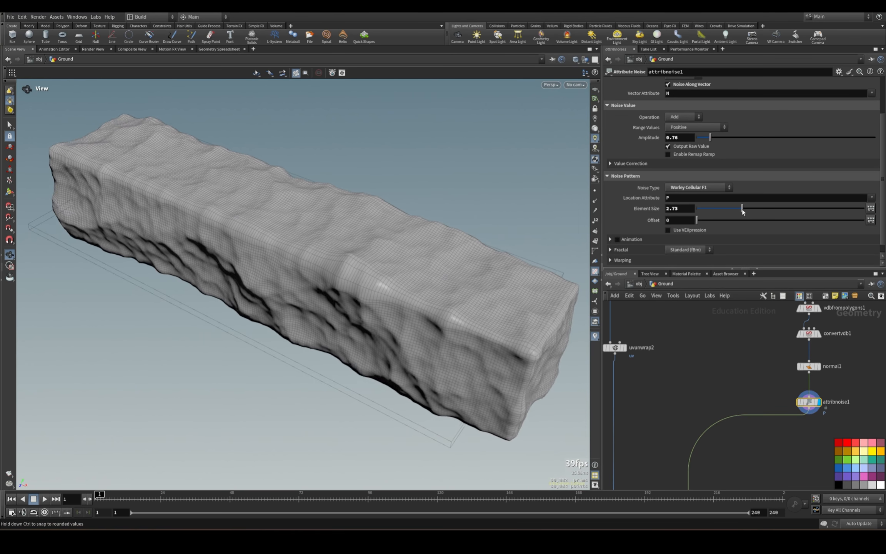
Add a second Attribute Noise node between the first noise and the UV Unwrap node, align it below the first, and display it.
{"action": "middle_click_drag", "start_coordinate": [739, 359], "coordinate": [708, 308]}
{"action": "key", "text": "Tab"}
{"action": "type", "text": "a"}
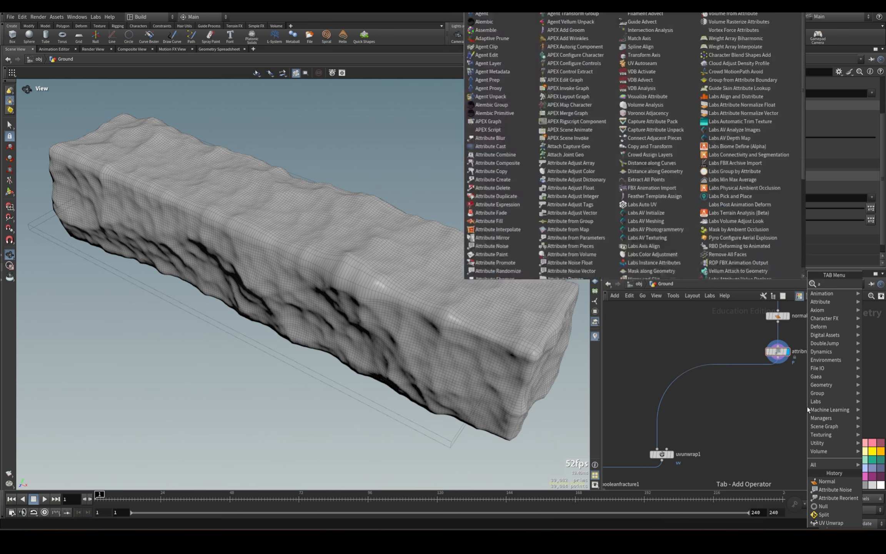
{"action": "type", "text": "ttribute noise"}
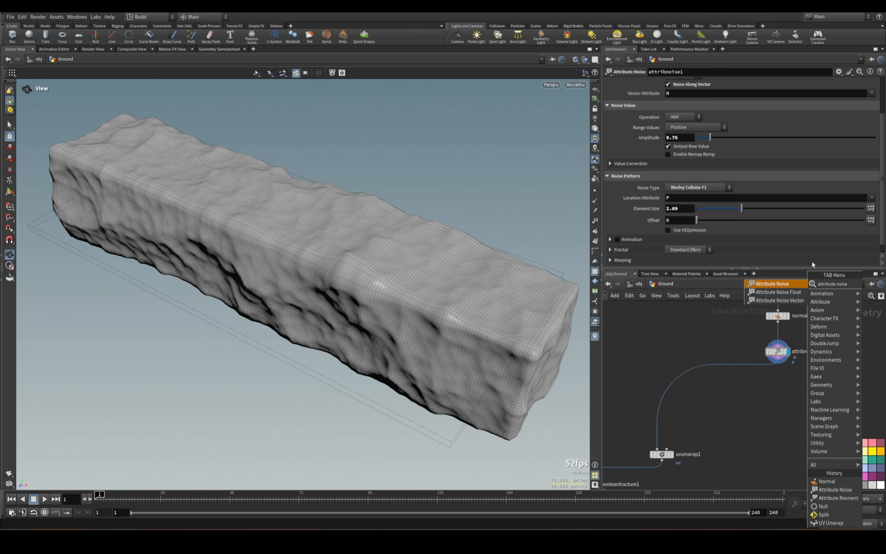
{"action": "key", "text": "Return"}
{"action": "left_click", "coordinate": [736, 387]}
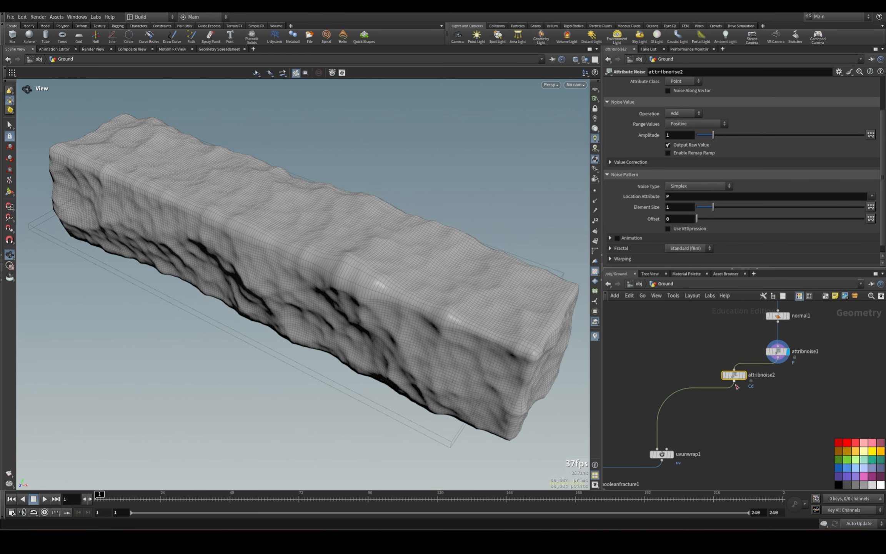
{"action": "left_click_drag", "start_coordinate": [735, 376], "coordinate": [779, 386]}
{"action": "left_click", "coordinate": [788, 386]}
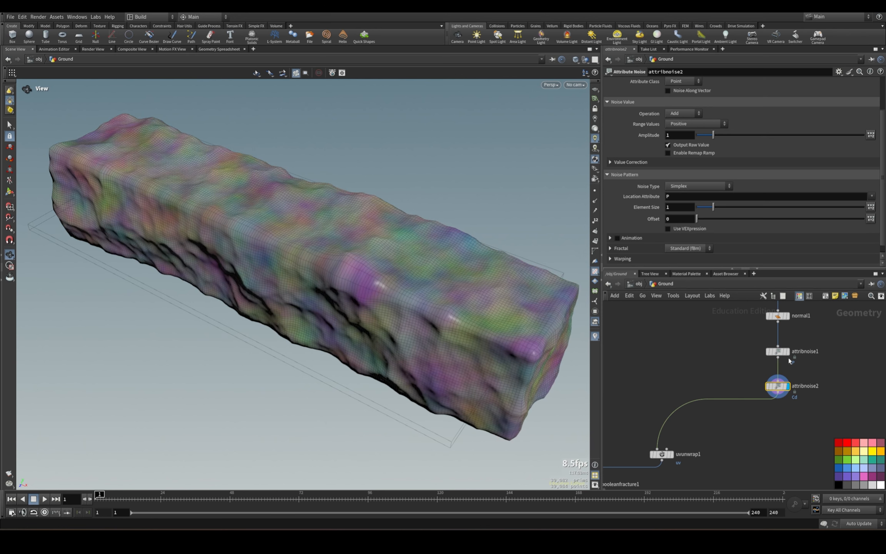
Set the second noise's attribute name to P and enable Noise Along Vector.
{"action": "scroll", "coordinate": [773, 195], "scroll_direction": "up", "scroll_amount": 3}
{"action": "left_click_drag", "start_coordinate": [734, 120], "coordinate": [614, 123]}
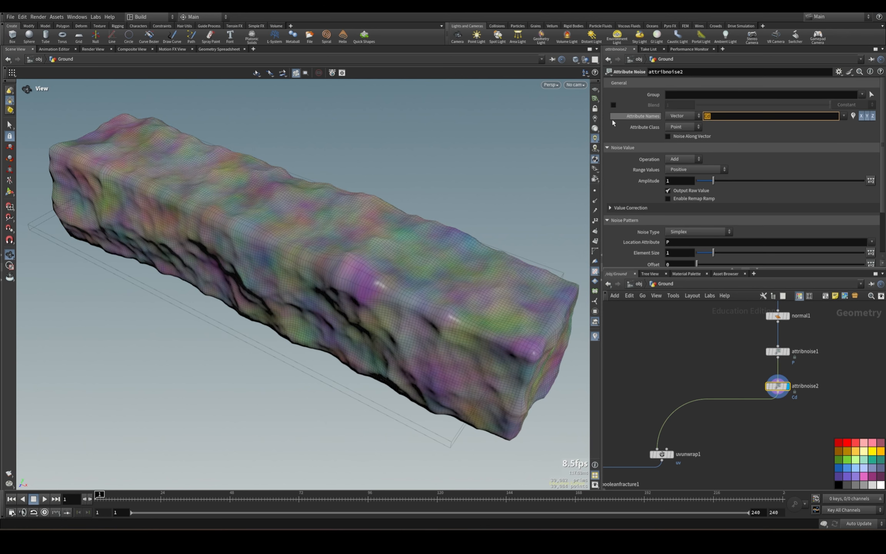
{"action": "key", "text": "Return"}
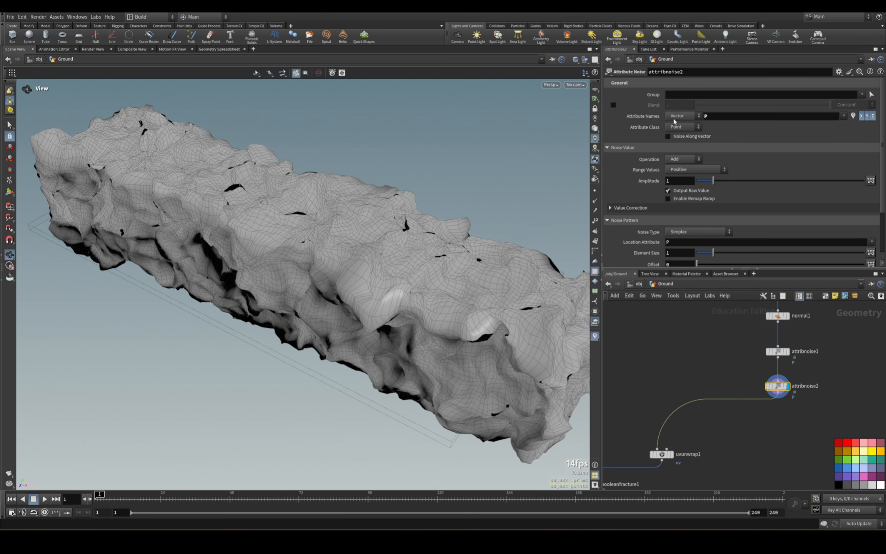
{"action": "left_click", "coordinate": [669, 137]}
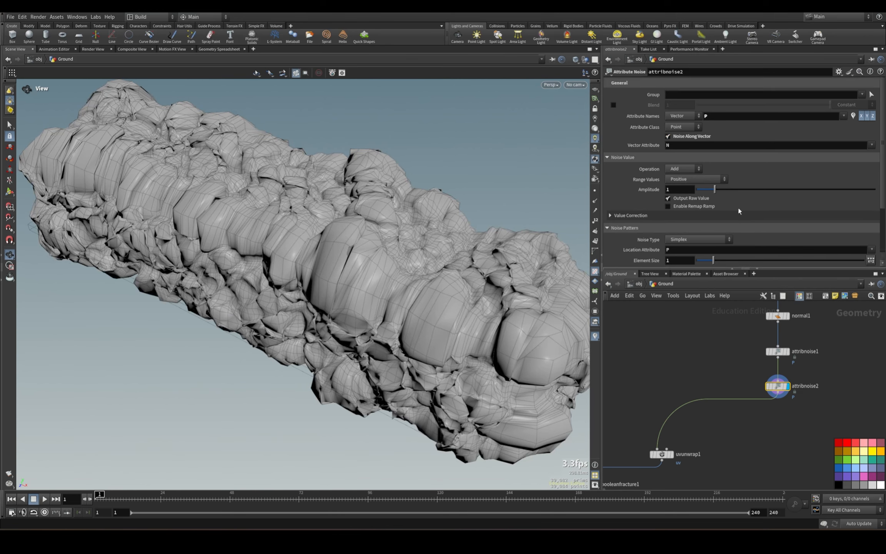
Set the second noise to Worley Cellular F1 with element size 1.9, amplitude 0.43 and offset 1.6, and show its per-axis offsets.
{"action": "scroll", "coordinate": [739, 211], "scroll_direction": "down", "scroll_amount": 3}
{"action": "left_click", "coordinate": [698, 187]}
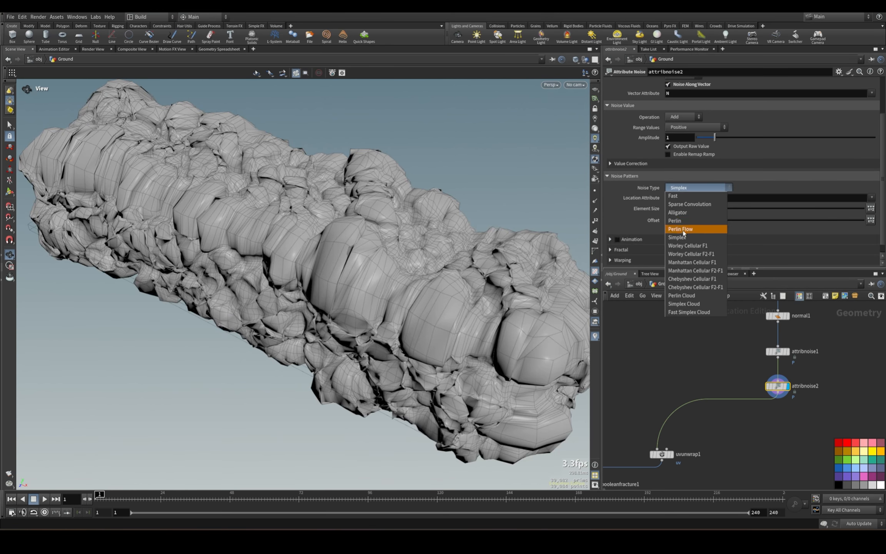
{"action": "left_click", "coordinate": [688, 245]}
{"action": "left_click_drag", "start_coordinate": [711, 208], "coordinate": [730, 214]}
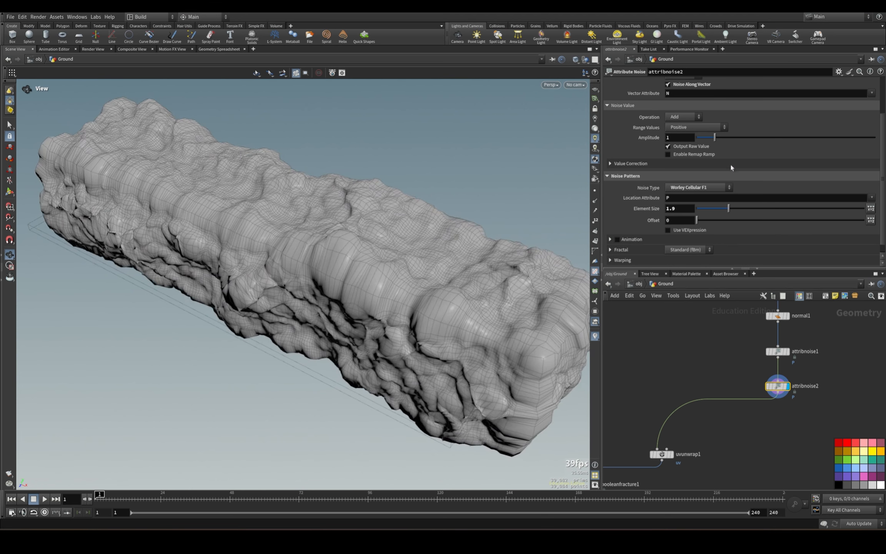
{"action": "mouse_move", "coordinate": [714, 138]}
{"action": "left_mouse_down"}
{"action": "mouse_move", "coordinate": [736, 138]}
{"action": "mouse_move", "coordinate": [705, 145]}
{"action": "left_mouse_up"}
{"action": "left_click_drag", "start_coordinate": [697, 222], "coordinate": [702, 222]}
{"action": "left_click", "coordinate": [870, 220]}
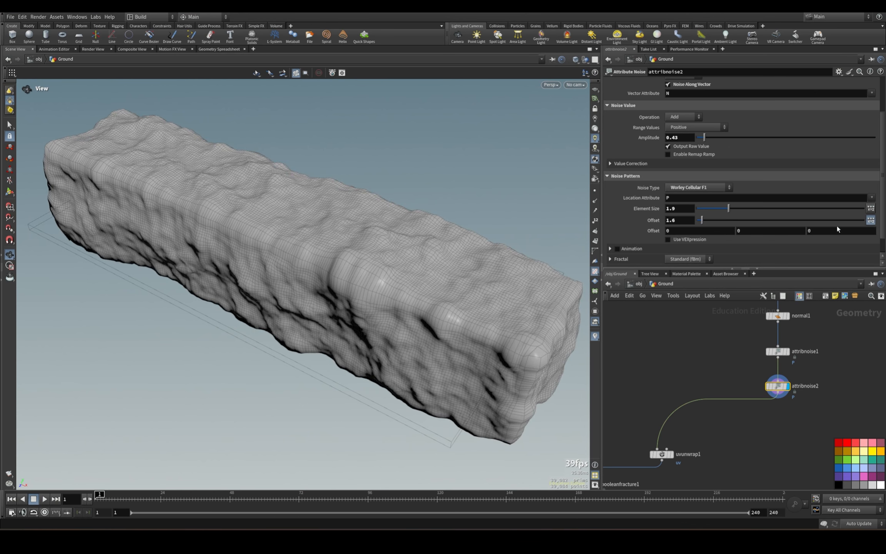
Set the second noise's X offset to 5 and display the exploded view of the fractured slab.
{"action": "middle_click_drag", "start_coordinate": [679, 230], "coordinate": [706, 201]}
{"action": "left_click_drag", "start_coordinate": [392, 264], "coordinate": [401, 246]}
{"action": "scroll", "coordinate": [720, 459], "scroll_direction": "down", "scroll_amount": 1}
{"action": "middle_click_drag", "start_coordinate": [720, 459], "coordinate": [811, 343]}
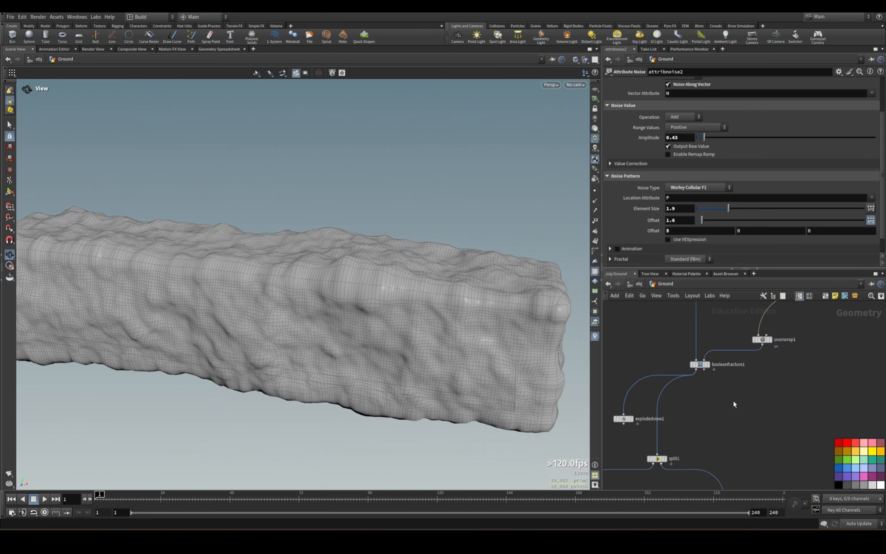
{"action": "scroll", "coordinate": [693, 382], "scroll_direction": "up", "scroll_amount": 2}
{"action": "middle_click_drag", "start_coordinate": [734, 404], "coordinate": [800, 390]}
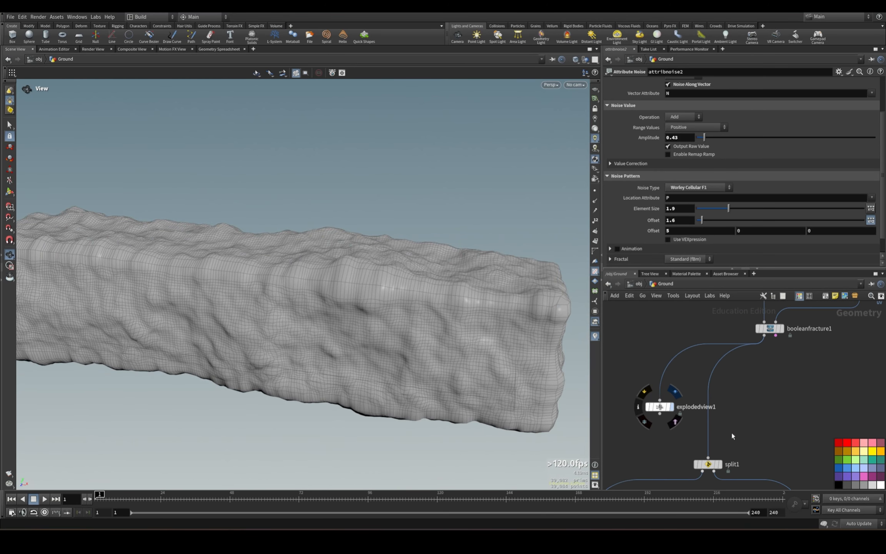
{"action": "left_click", "coordinate": [672, 407]}
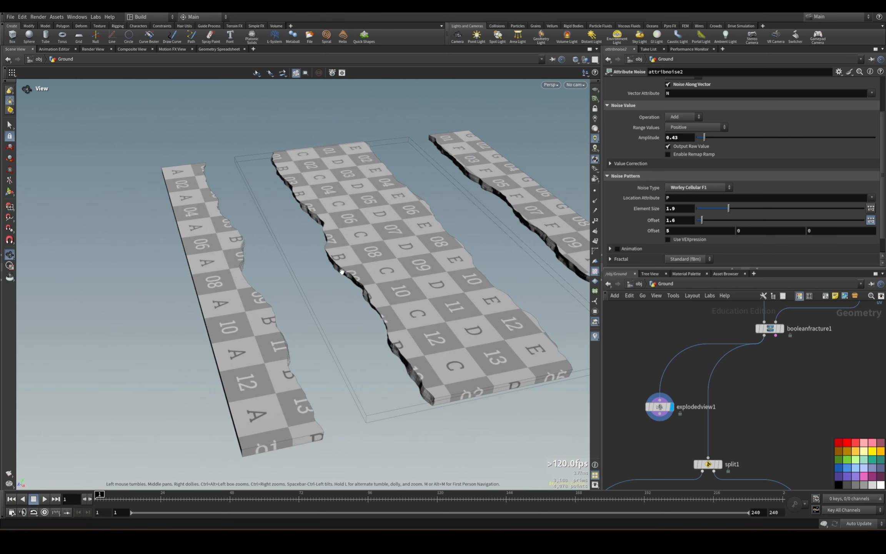
{"action": "left_click_drag", "start_coordinate": [469, 404], "coordinate": [466, 243]}
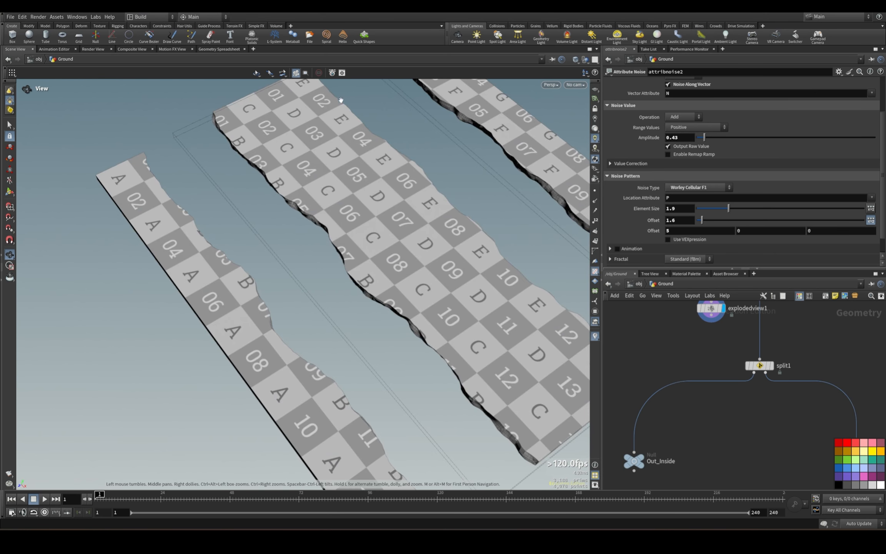
Add a Bound node fed by the Out_Inside null, offset to its side, and display it.
{"action": "middle_click_drag", "start_coordinate": [648, 329], "coordinate": [708, 302]}
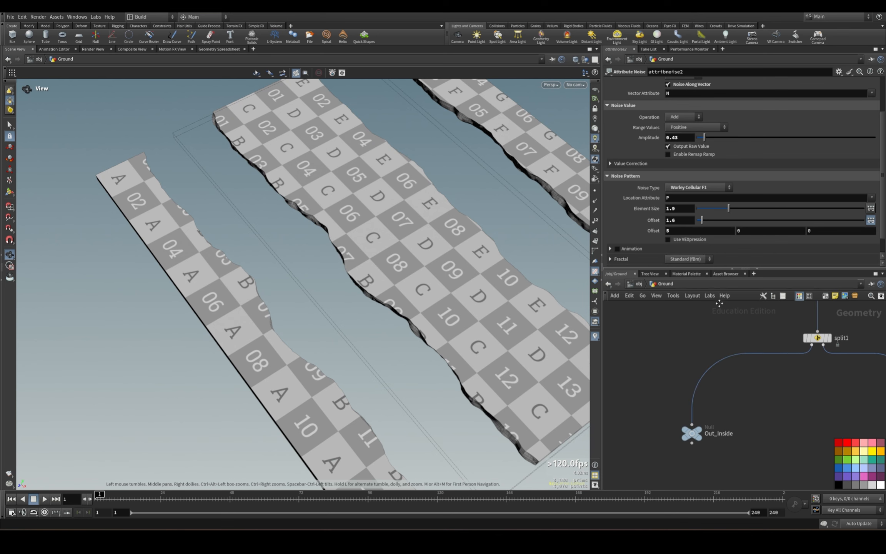
{"action": "middle_click_drag", "start_coordinate": [743, 424], "coordinate": [736, 317]}
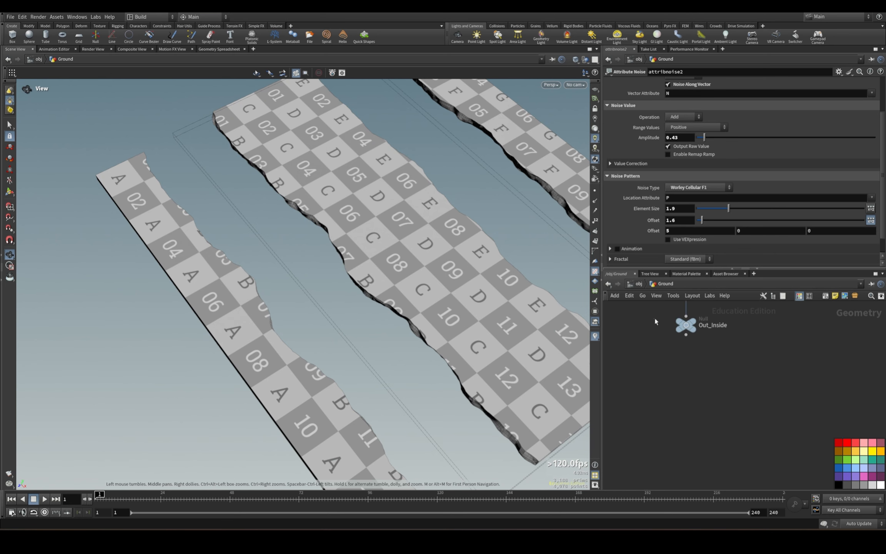
{"action": "left_click", "coordinate": [686, 325]}
{"action": "left_click", "coordinate": [686, 335]}
{"action": "left_click", "coordinate": [686, 441]}
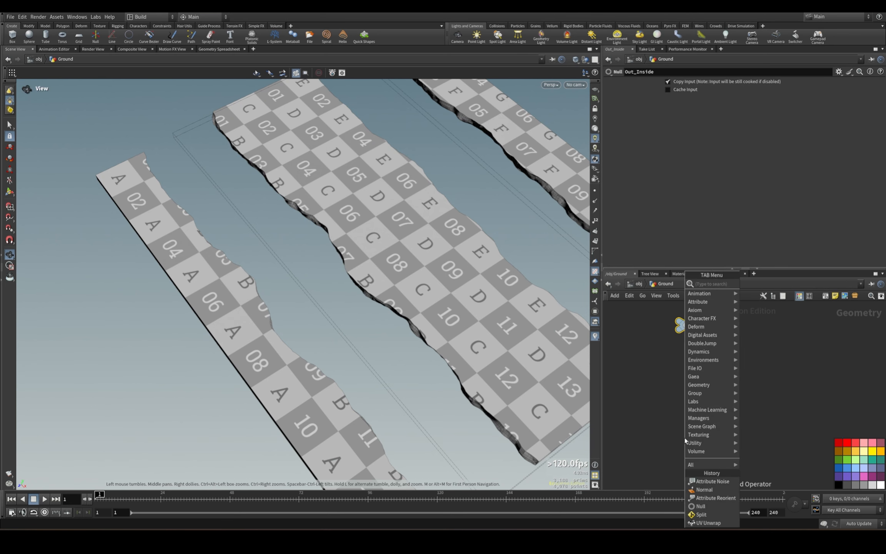
{"action": "key", "text": "Escape"}
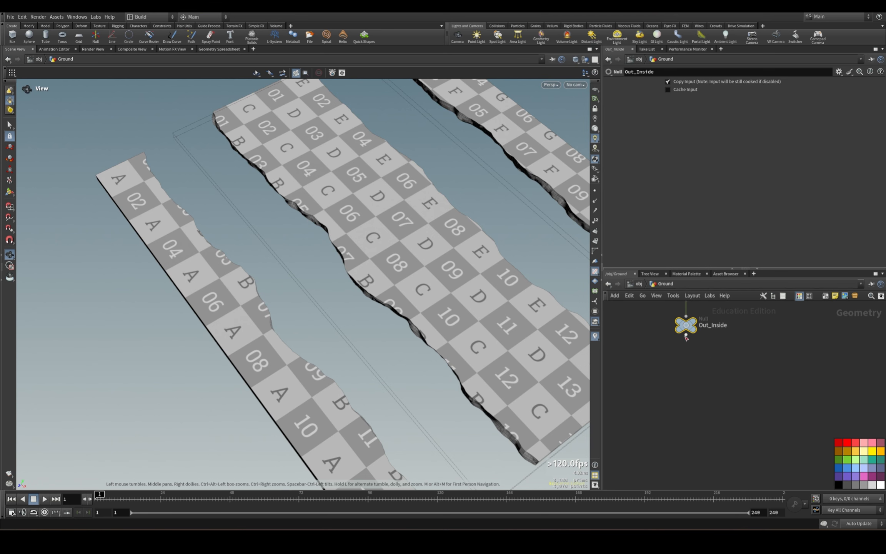
{"action": "left_click", "coordinate": [770, 393]}
{"action": "type", "text": "bound"}
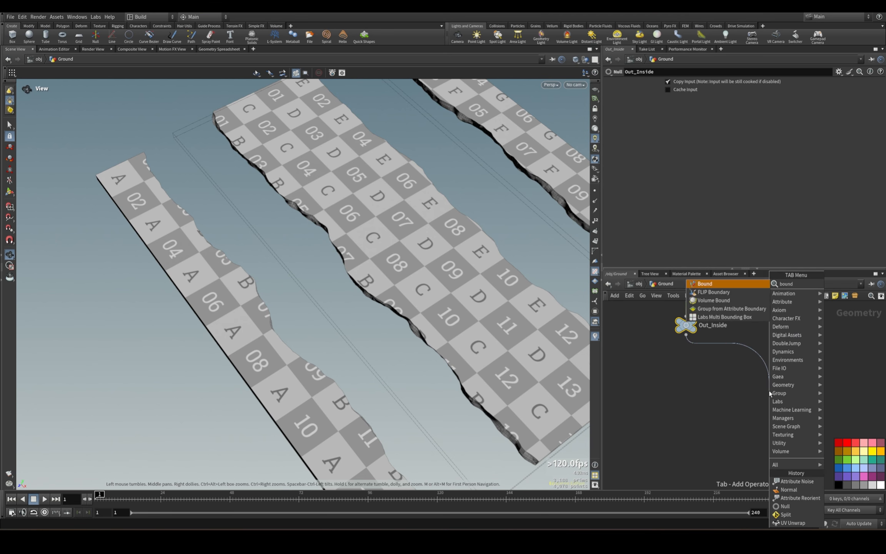
{"action": "key", "text": "Return"}
{"action": "left_click", "coordinate": [781, 391]}
{"action": "left_click_drag", "start_coordinate": [769, 388], "coordinate": [780, 400]}
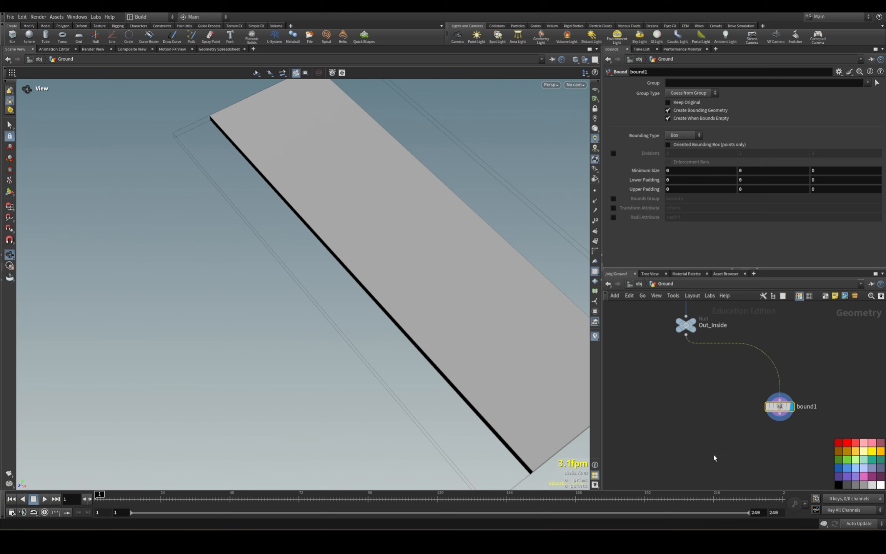
Set the Bound node's lower and upper padding to 0.1 on all three axes.
{"action": "left_click_drag", "start_coordinate": [715, 458], "coordinate": [817, 392]}
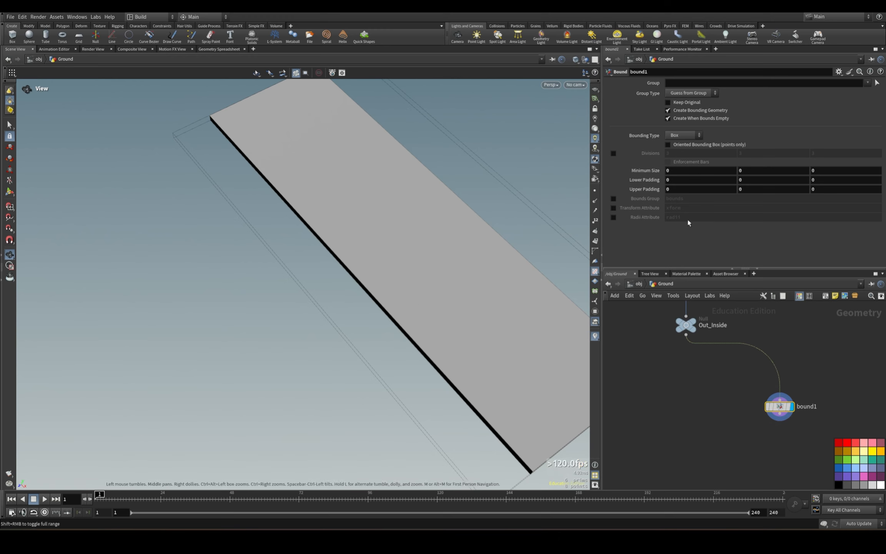
{"action": "left_click_drag", "start_coordinate": [820, 380], "coordinate": [794, 396]}
{"action": "double_click", "coordinate": [677, 179]}
{"action": "type", "text": ".1"}
{"action": "key", "text": "Tab"}
{"action": "type", "text": ".1"}
{"action": "key", "text": "Tab"}
{"action": "type", "text": ".1"}
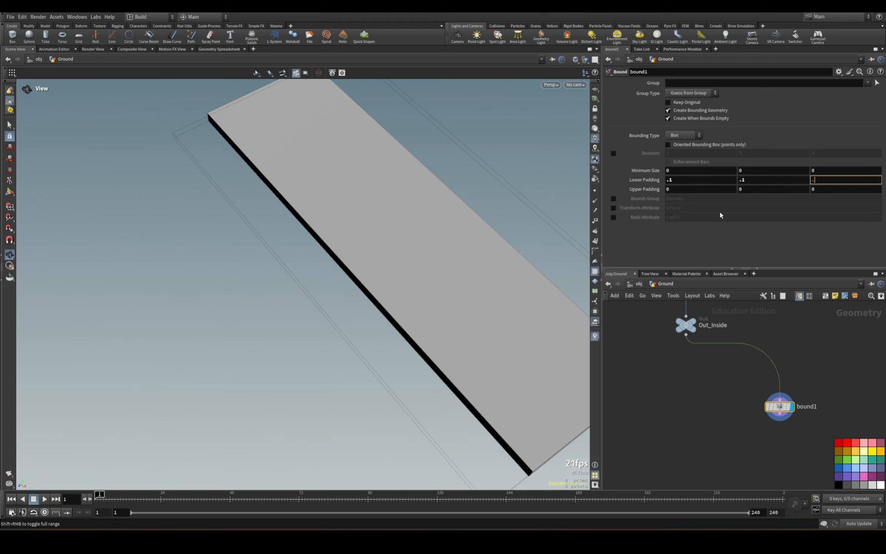
{"action": "key", "text": "Tab"}
{"action": "type", "text": ".1"}
{"action": "key", "text": "Tab"}
{"action": "type", "text": ".1"}
{"action": "key", "text": "Tab"}
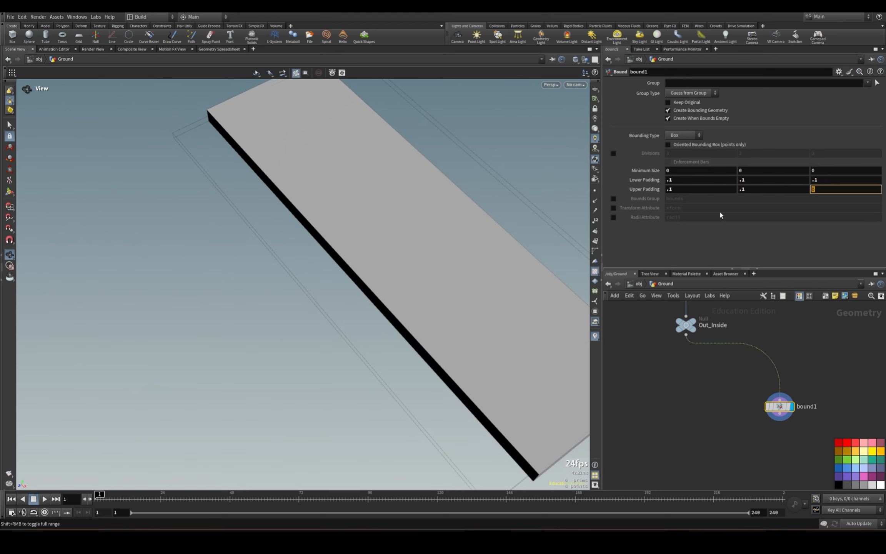
{"action": "type", "text": ".1"}
{"action": "key", "text": "Return"}
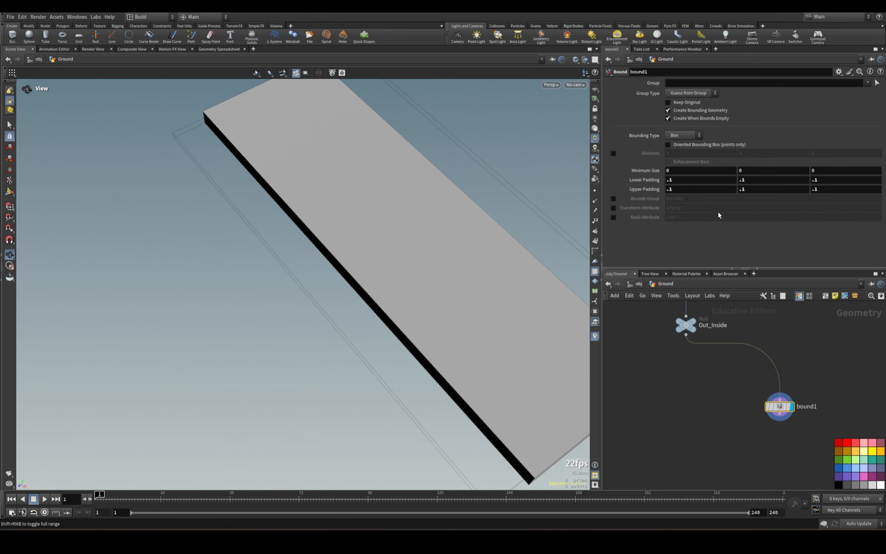
Add and display a VDB from Polygons node below the Bound node, with a voxel size of 0.05.
{"action": "middle_click_drag", "start_coordinate": [710, 444], "coordinate": [647, 369]}
{"action": "left_click", "coordinate": [714, 347]}
{"action": "left_click", "coordinate": [713, 386]}
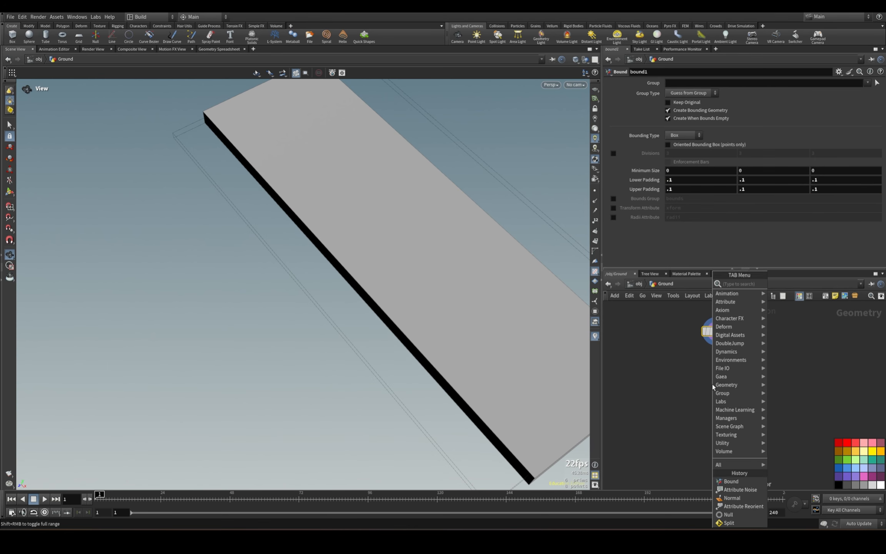
{"action": "type", "text": "vdb from"}
{"action": "left_click", "coordinate": [807, 292]}
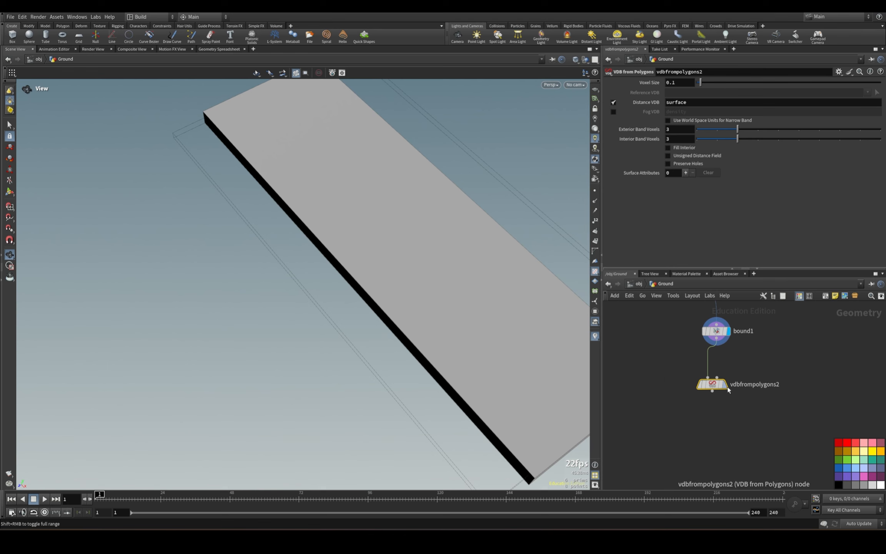
{"action": "double_click", "coordinate": [677, 82]}
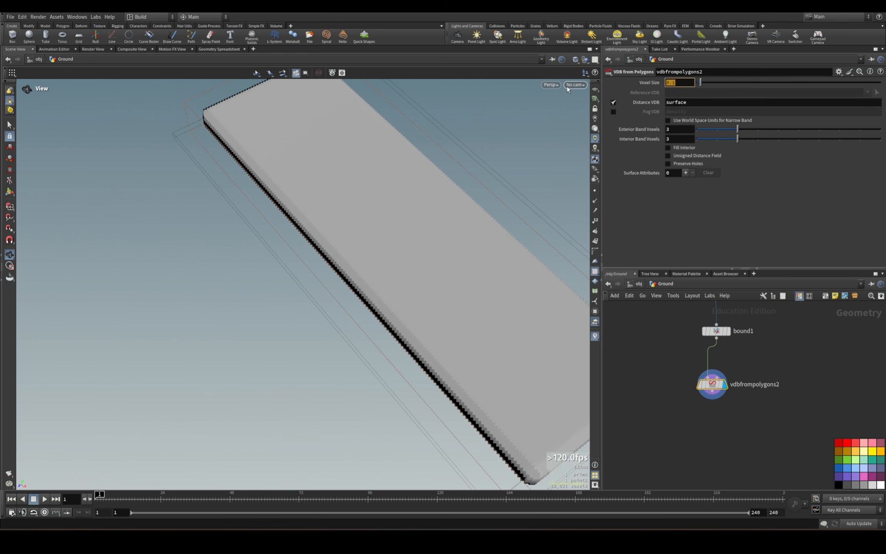
{"action": "type", "text": ".05"}
{"action": "key", "text": "Return"}
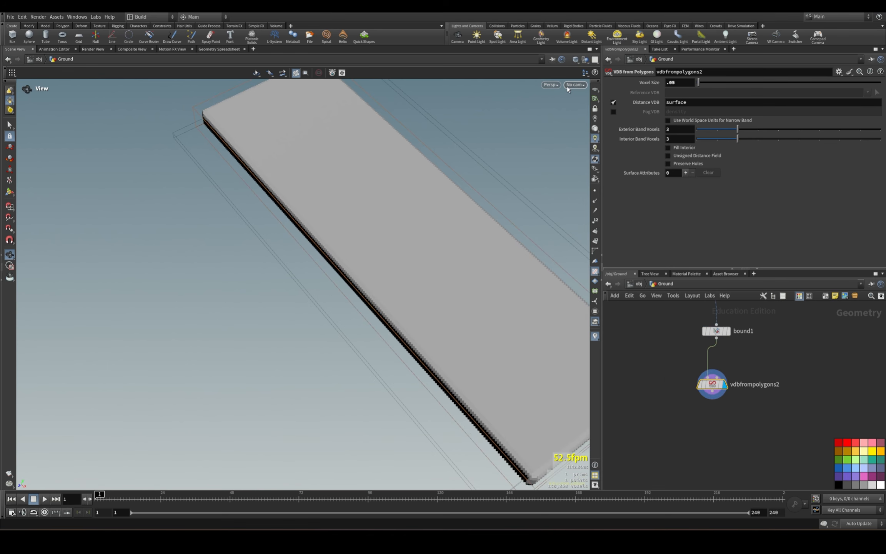
{"action": "left_click_drag", "start_coordinate": [721, 387], "coordinate": [725, 399]}
{"action": "middle_click_drag", "start_coordinate": [763, 365], "coordinate": [761, 309]}
{"action": "left_click", "coordinate": [725, 393]}
{"action": "key", "text": "Tab"}
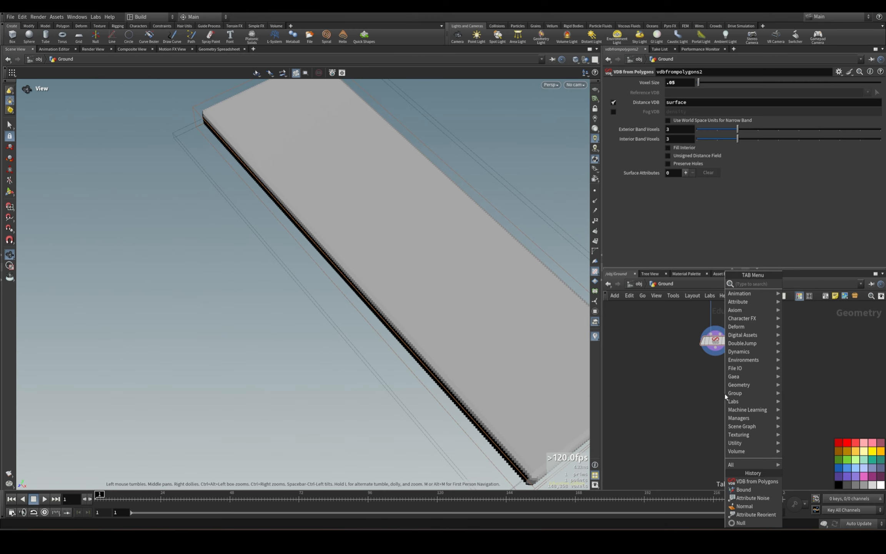
{"action": "type", "text": "convert"}
{"action": "left_click", "coordinate": [690, 400]}
Add a Scatter node after the VDB from Polygons node and display its points.
{"action": "key", "text": "Tab"}
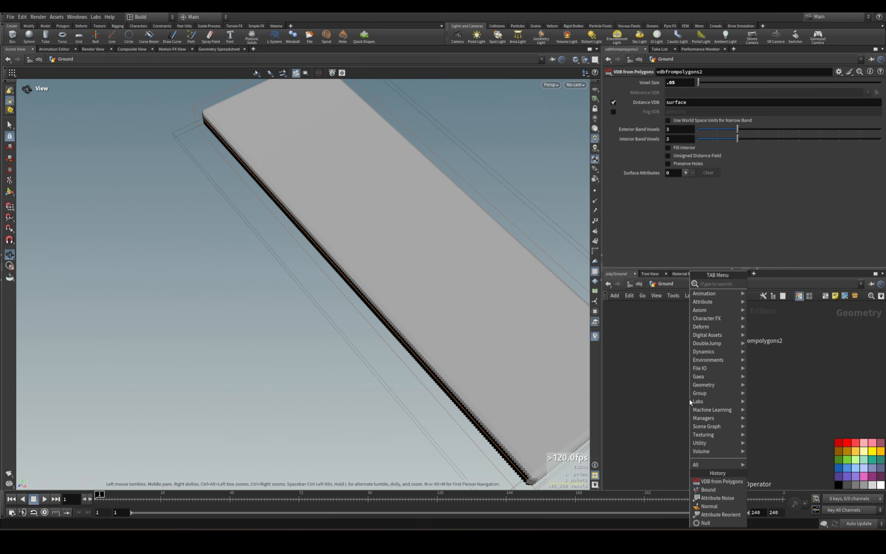
{"action": "type", "text": "scatter"}
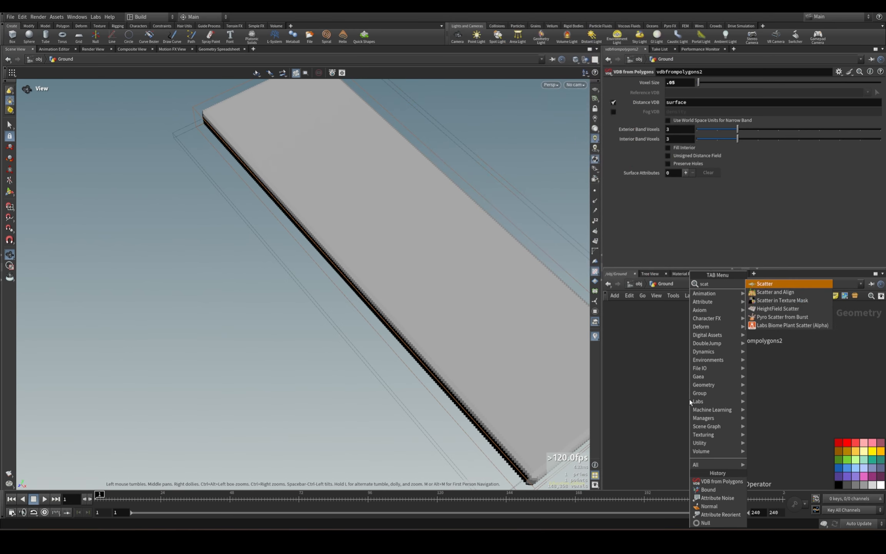
{"action": "key", "text": "Return"}
{"action": "left_click", "coordinate": [690, 400]}
{"action": "left_click_drag", "start_coordinate": [715, 351], "coordinate": [689, 391]}
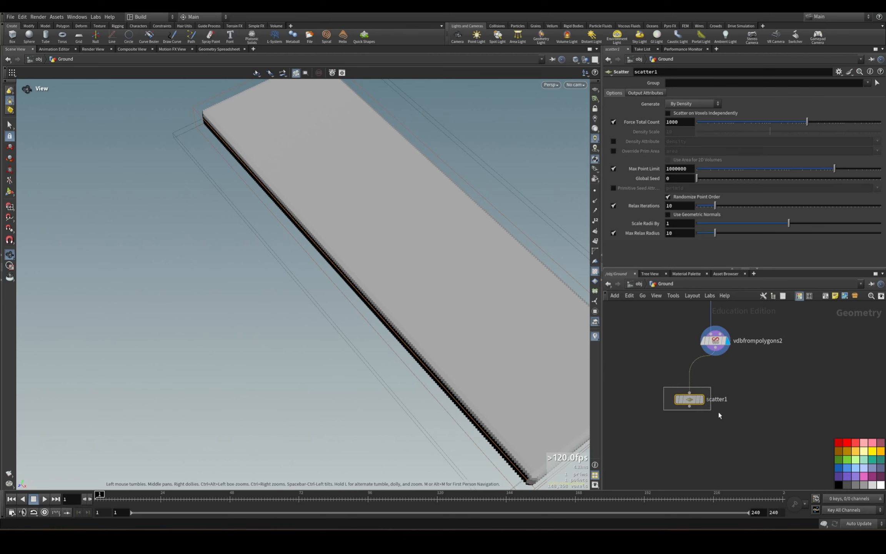
{"action": "left_click", "coordinate": [702, 400]}
{"action": "left_click_drag", "start_coordinate": [365, 246], "coordinate": [412, 255]}
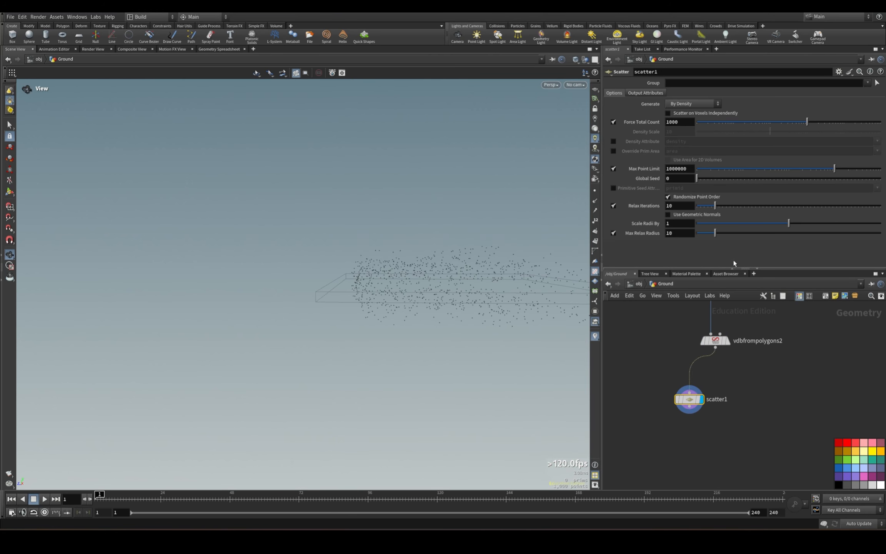
Switch the new VDB from Polygons node from a distance VDB to a density fog VDB.
{"action": "left_click_drag", "start_coordinate": [668, 330], "coordinate": [790, 357]}
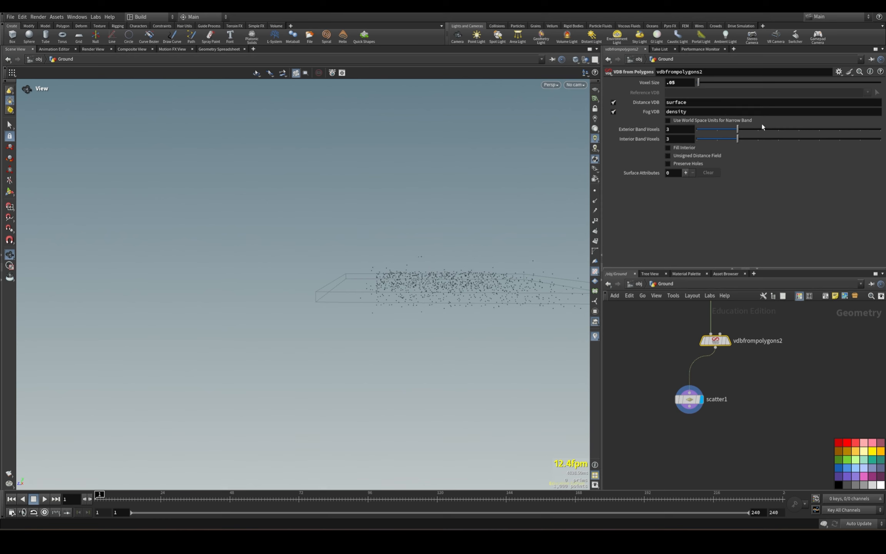
{"action": "left_click", "coordinate": [614, 103]}
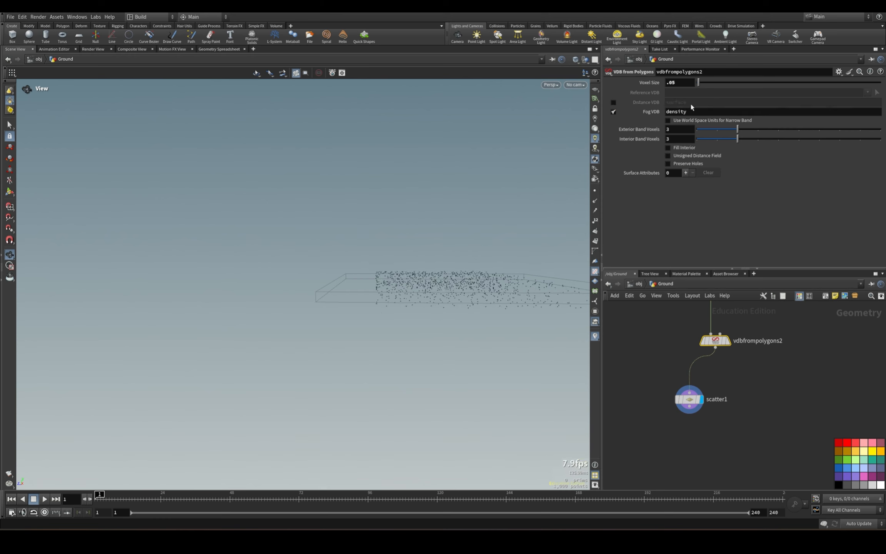
{"action": "left_click_drag", "start_coordinate": [477, 227], "coordinate": [629, 269]}
{"action": "left_click_drag", "start_coordinate": [440, 330], "coordinate": [286, 271]}
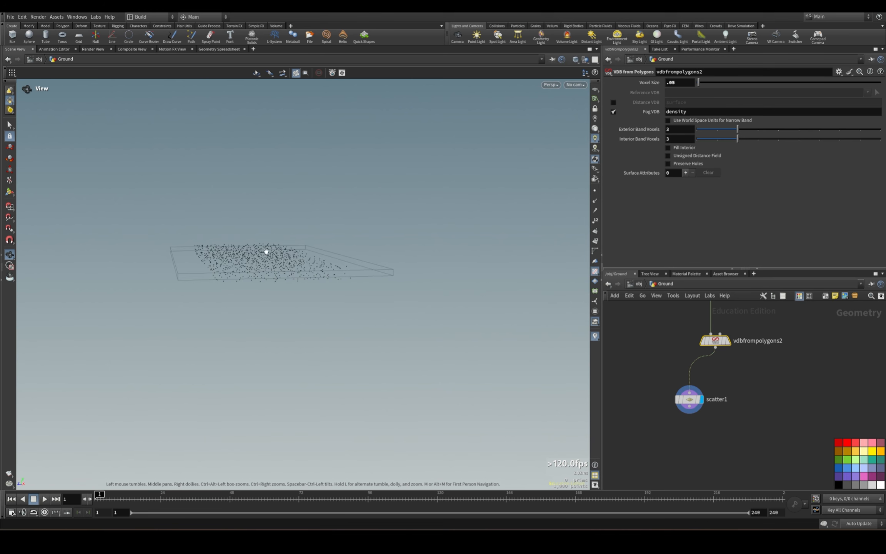
Align the Scatter node directly below the VDB from Polygons node.
{"action": "left_click", "coordinate": [690, 399]}
{"action": "left_click_drag", "start_coordinate": [690, 399], "coordinate": [712, 414]}
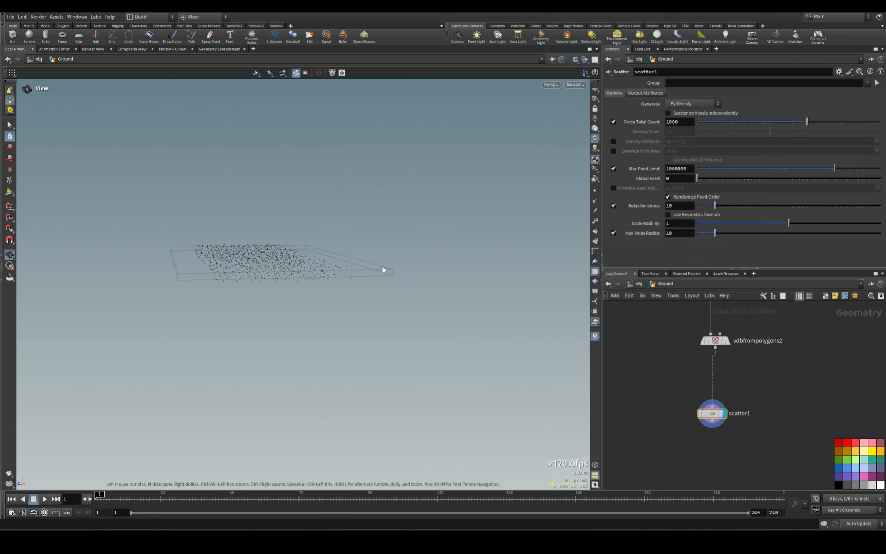
{"action": "left_click_drag", "start_coordinate": [386, 269], "coordinate": [363, 252]}
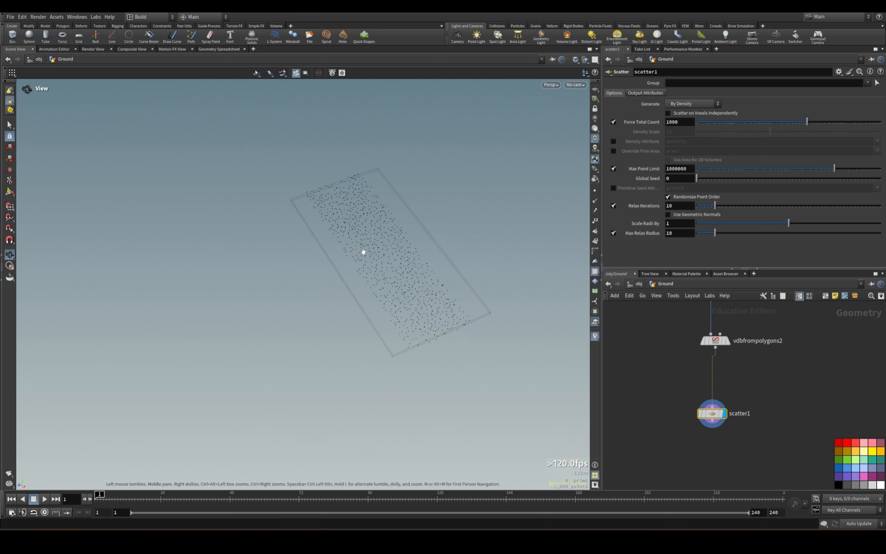
{"action": "key", "text": "Tab"}
{"action": "key", "text": "Escape"}
{"action": "key", "text": "l"}
{"action": "scroll", "coordinate": [715, 357], "scroll_direction": "down", "scroll_amount": 2}
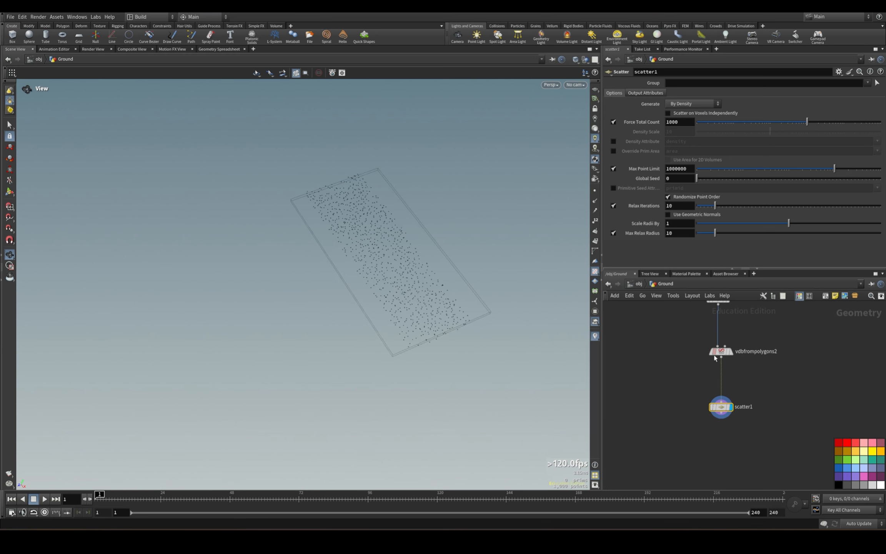
{"action": "left_click_drag", "start_coordinate": [685, 347], "coordinate": [743, 417]}
{"action": "mouse_move", "coordinate": [634, 314]}
{"action": "middle_mouse_down"}
{"action": "mouse_move", "coordinate": [641, 430]}
{"action": "mouse_move", "coordinate": [649, 318]}
{"action": "middle_mouse_up"}
Add an RBD Material Fracture node beside the scatter branch and connect the Out_Inside null to its first input.
{"action": "left_click", "coordinate": [656, 414]}
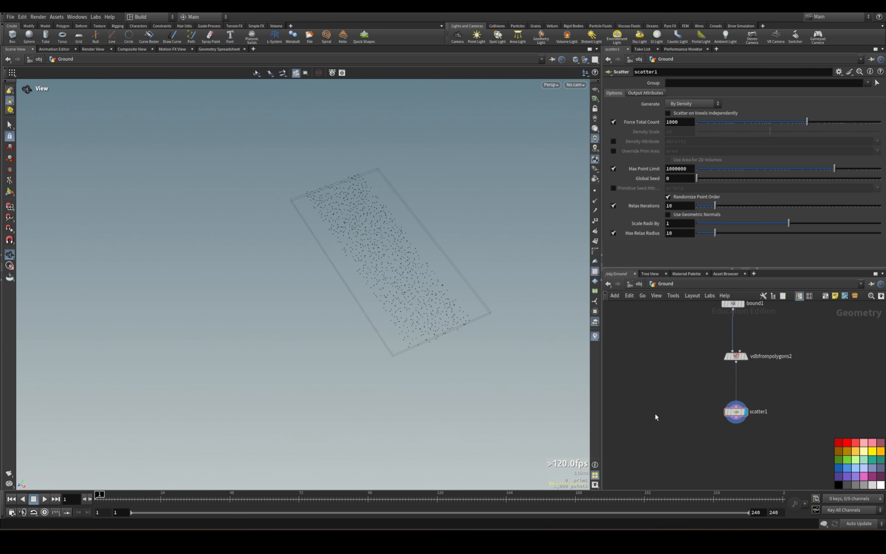
{"action": "key", "text": "Tab"}
{"action": "type", "text": "rbd mater"}
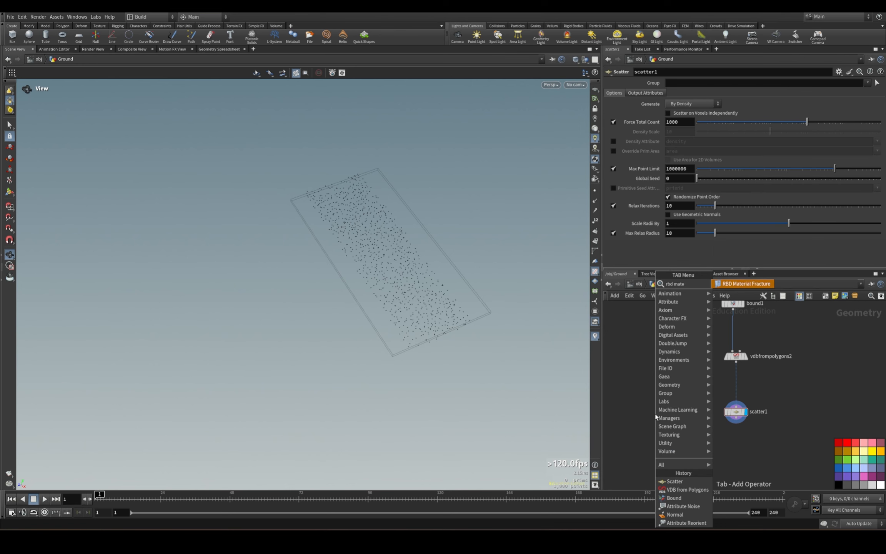
{"action": "left_click", "coordinate": [736, 284]}
{"action": "left_click", "coordinate": [654, 448]}
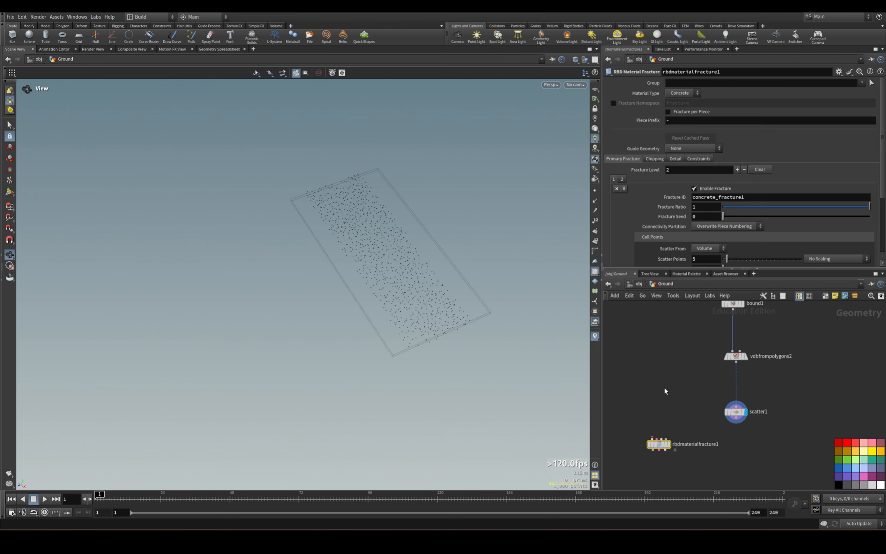
{"action": "left_click", "coordinate": [663, 331]}
{"action": "middle_click_drag", "start_coordinate": [647, 431], "coordinate": [665, 312]}
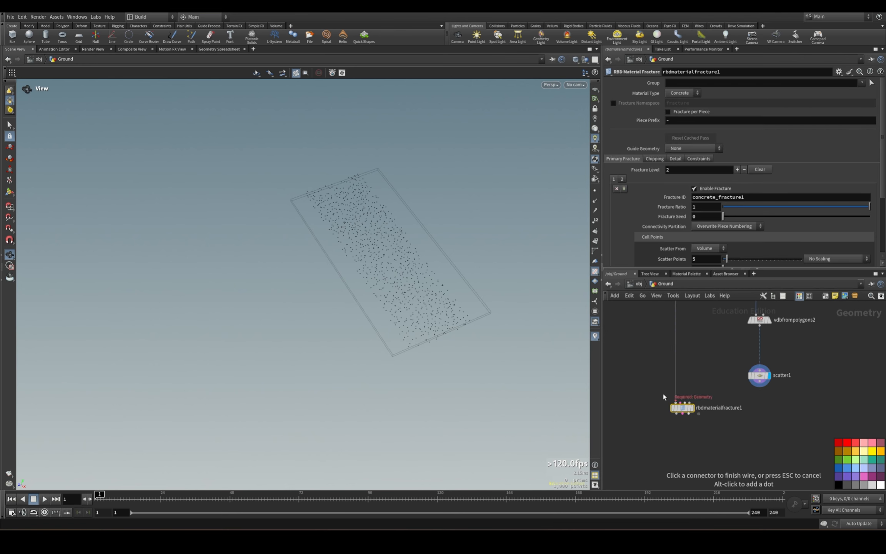
{"action": "left_click", "coordinate": [675, 401]}
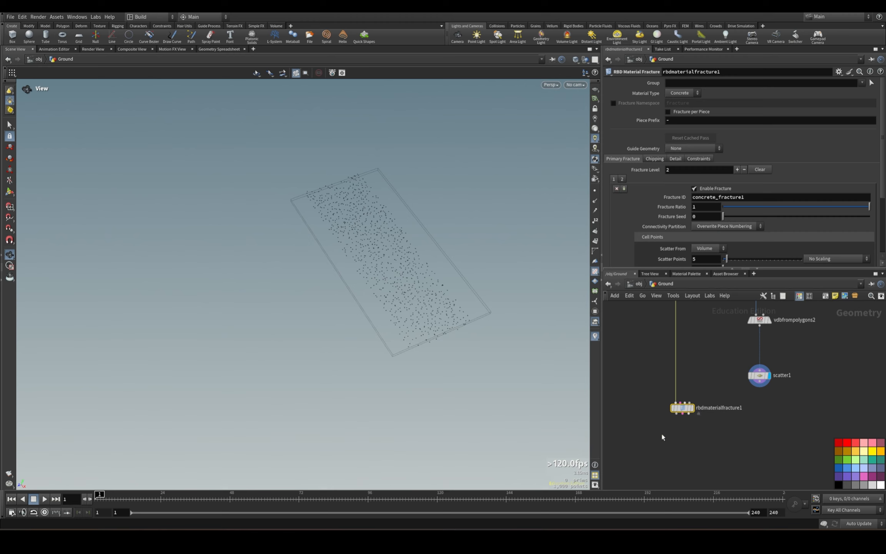
Connect the Scatter node to the RBD Material Fracture's fourth input and place the fracture node below the scatter.
{"action": "left_click_drag", "start_coordinate": [683, 408], "coordinate": [603, 446]}
{"action": "left_click", "coordinate": [759, 386]}
{"action": "left_click", "coordinate": [689, 415]}
{"action": "middle_click_drag", "start_coordinate": [692, 377], "coordinate": [690, 407]}
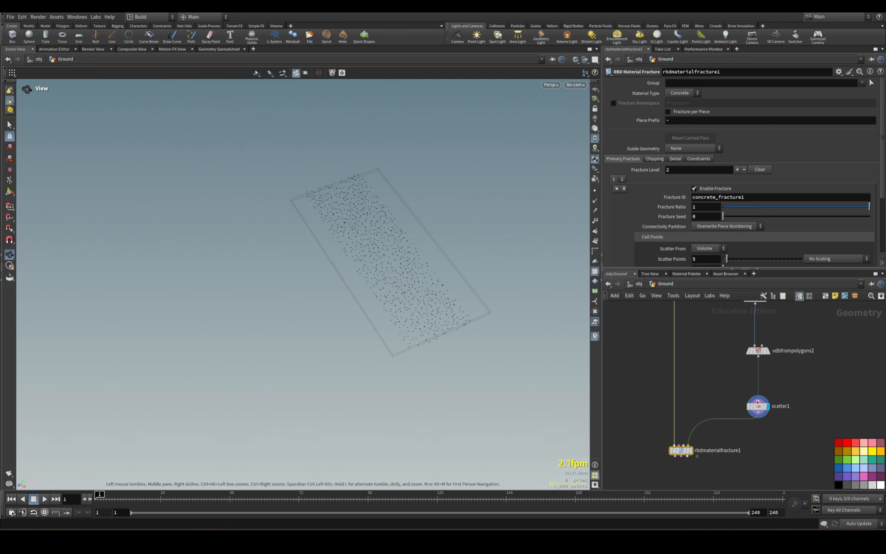
Set the Scatter node's Force Total Count to 500 and display the RBD Material Fracture node's result.
{"action": "left_click", "coordinate": [758, 406]}
{"action": "left_click", "coordinate": [683, 123]}
{"action": "double_click", "coordinate": [683, 122]}
{"action": "type", "text": "500"}
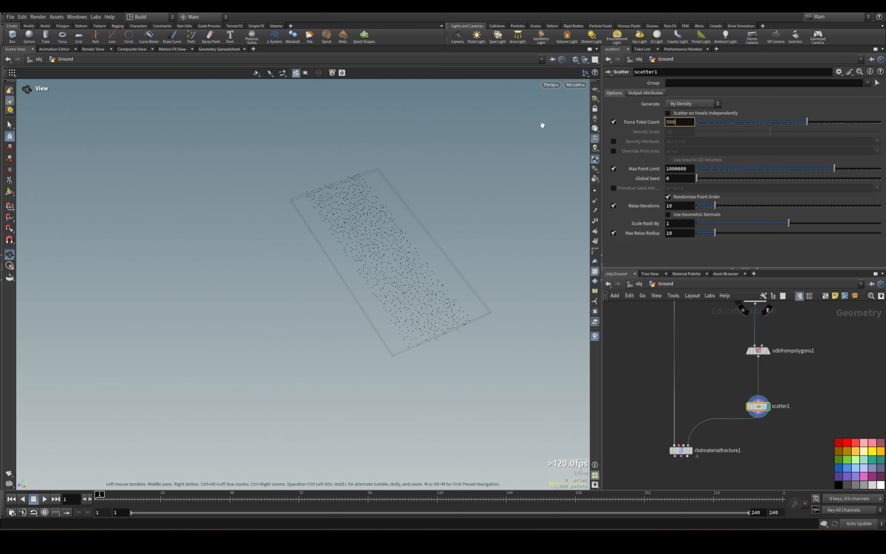
{"action": "key", "text": "Return"}
{"action": "middle_click_drag", "start_coordinate": [714, 471], "coordinate": [714, 430]}
{"action": "scroll", "coordinate": [705, 427], "scroll_direction": "up", "scroll_amount": 2}
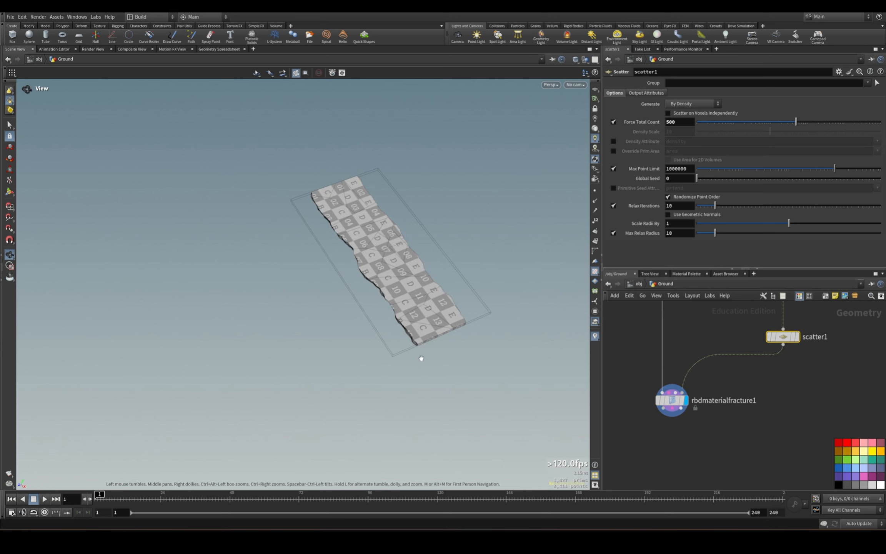
{"action": "left_click_drag", "start_coordinate": [463, 292], "coordinate": [542, 316]}
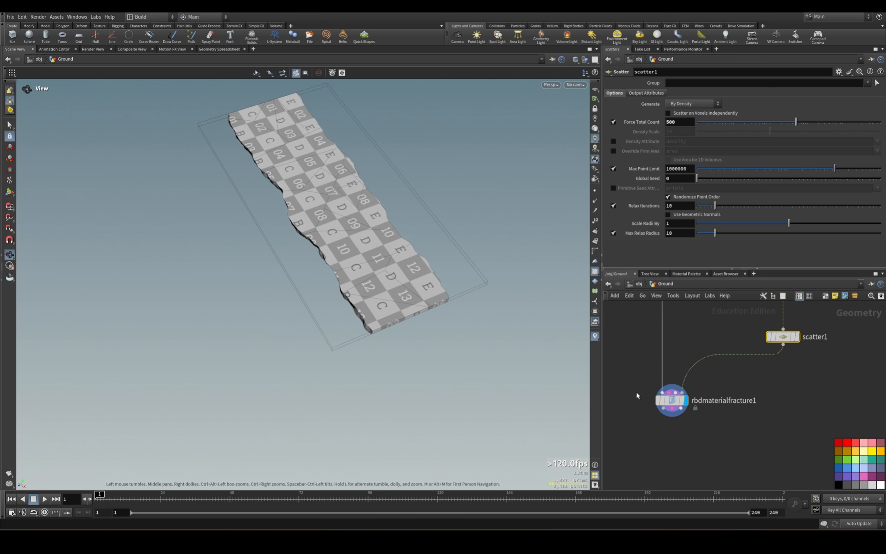
Change the first fracture level's Fracture ID on the RBD Material Fracture node to level_1_f.
{"action": "left_click", "coordinate": [670, 401]}
{"action": "scroll", "coordinate": [690, 203], "scroll_direction": "down", "scroll_amount": 2}
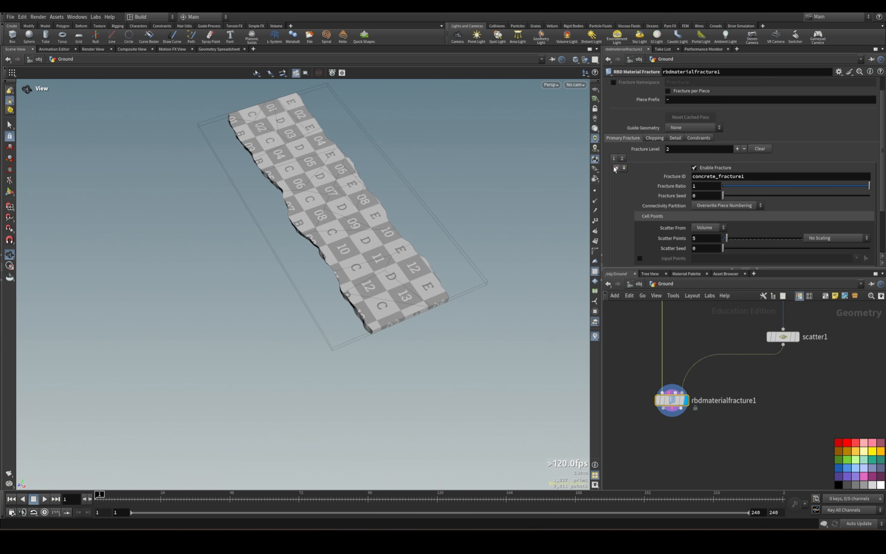
{"action": "scroll", "coordinate": [733, 203], "scroll_direction": "down", "scroll_amount": 3}
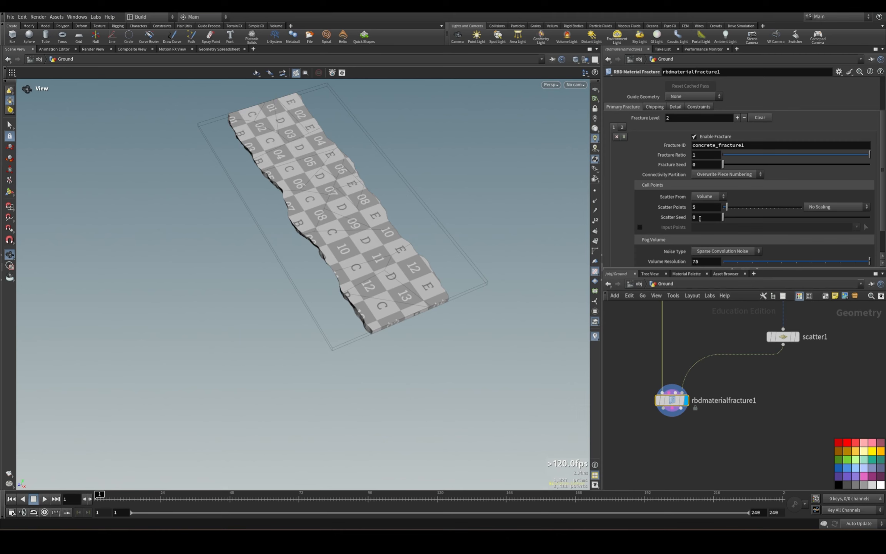
{"action": "left_click_drag", "start_coordinate": [763, 145], "coordinate": [577, 137]}
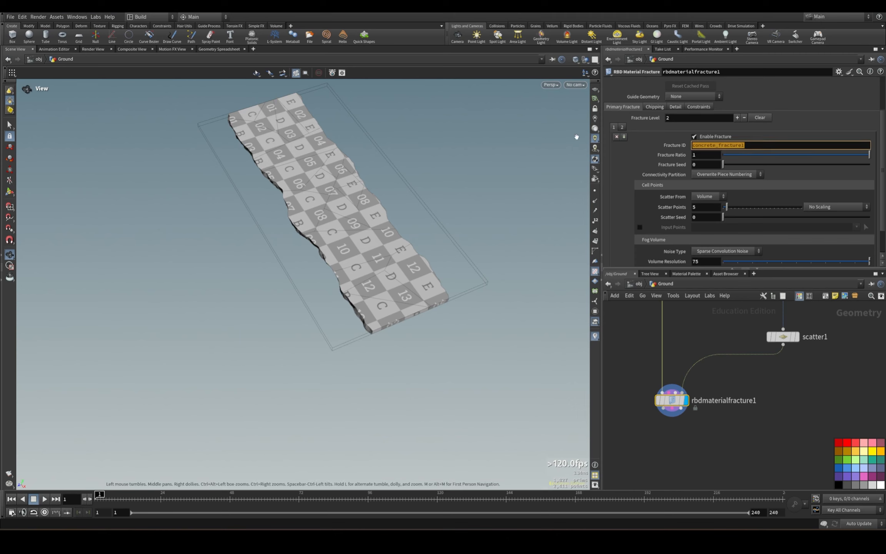
{"action": "type", "text": "level_1_"}
{"action": "key", "text": "Escape"}
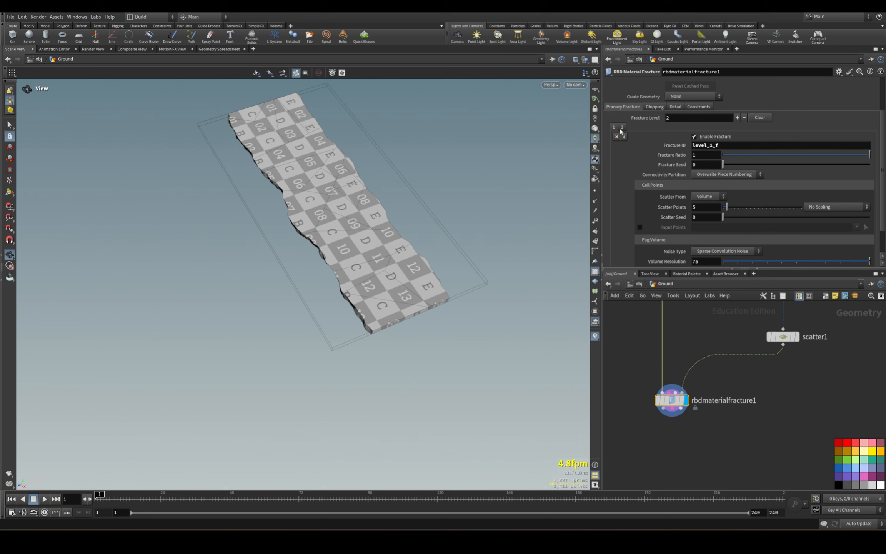
Change the second fracture level's Fracture ID to level_2_f.
{"action": "left_click", "coordinate": [695, 146]}
{"action": "type", "text": "level"}
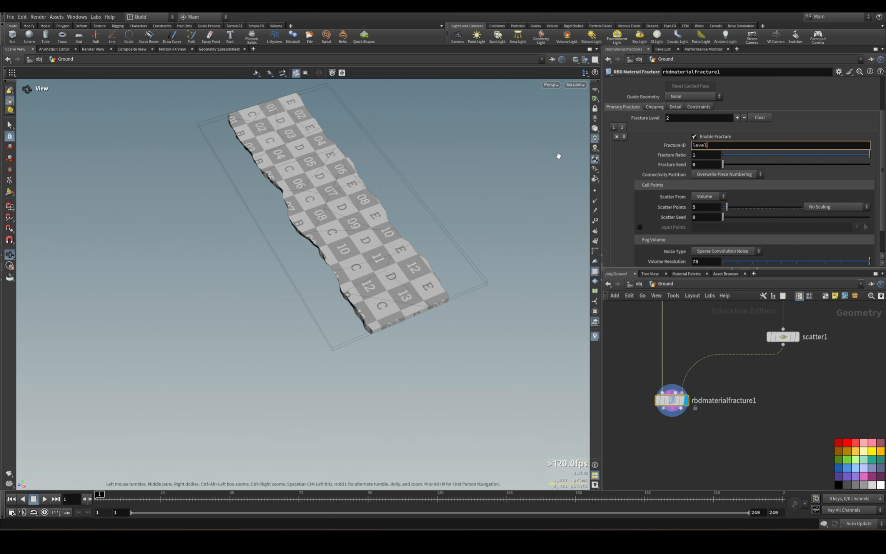
{"action": "type", "text": "_2_f"}
{"action": "key", "text": "Return"}
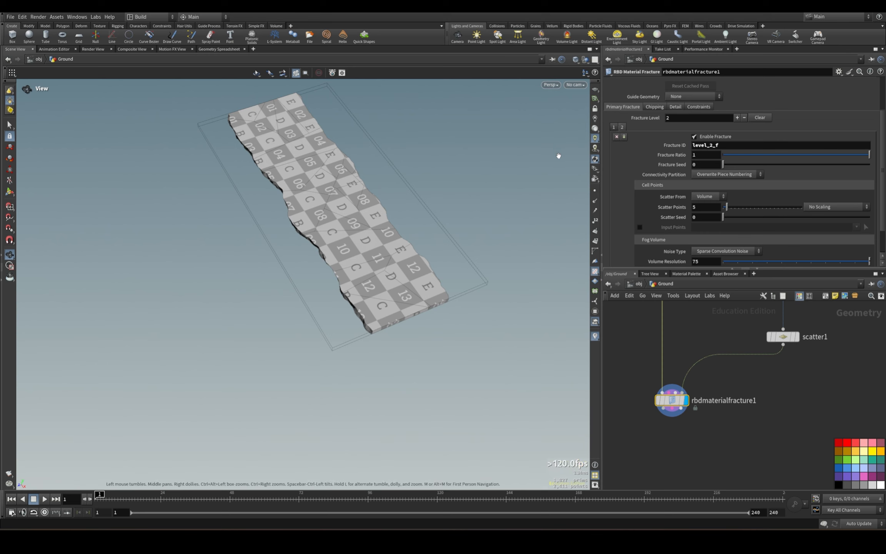
Enable Input Points for the first fracture level and examine the fractured slab without its checker texture.
{"action": "left_click", "coordinate": [614, 127]}
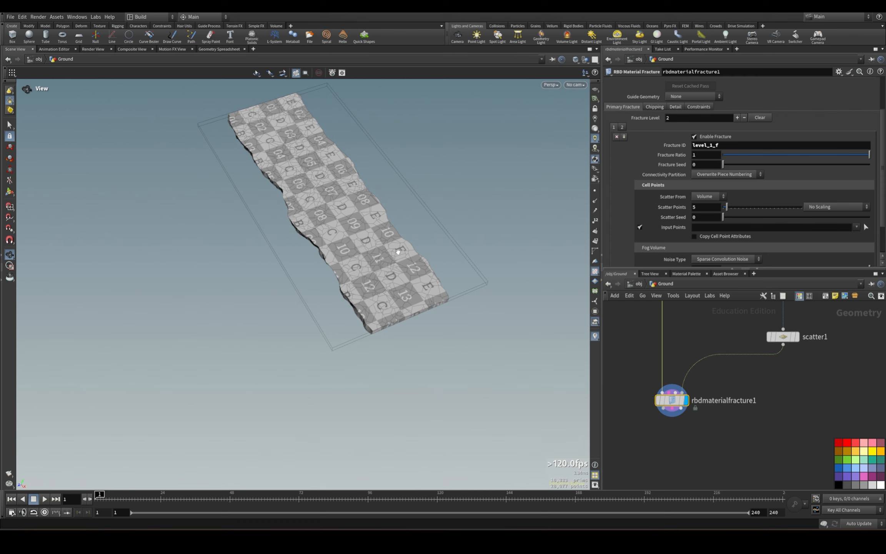
{"action": "left_click_drag", "start_coordinate": [398, 252], "coordinate": [413, 207]}
{"action": "scroll", "coordinate": [462, 239], "scroll_direction": "up", "scroll_amount": 5}
{"action": "scroll", "coordinate": [414, 208], "scroll_direction": "down", "scroll_amount": 2}
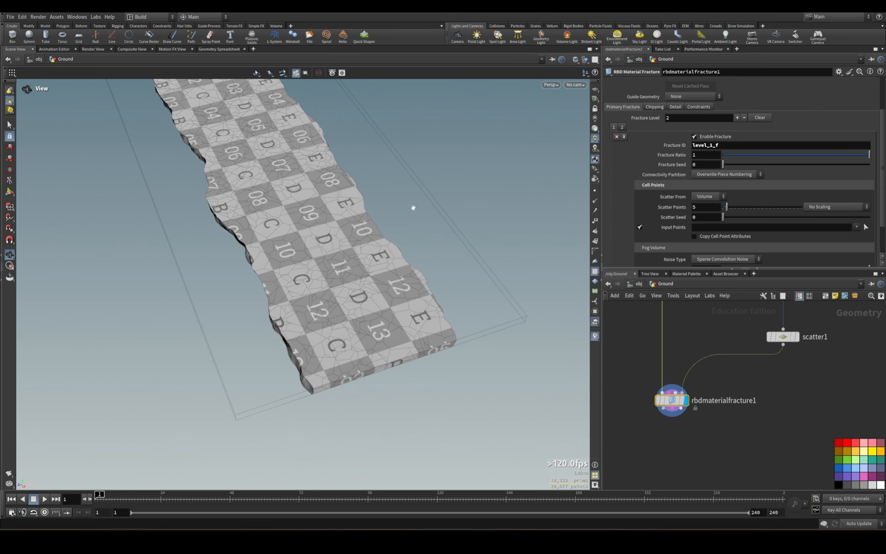
{"action": "left_click_drag", "start_coordinate": [321, 247], "coordinate": [311, 186]}
{"action": "left_click", "coordinate": [622, 127]}
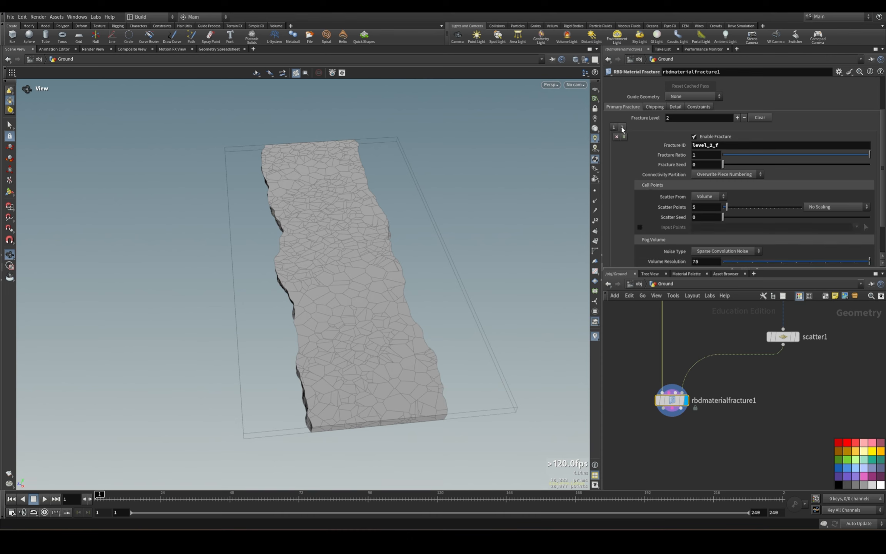
{"action": "left_click", "coordinate": [614, 127]}
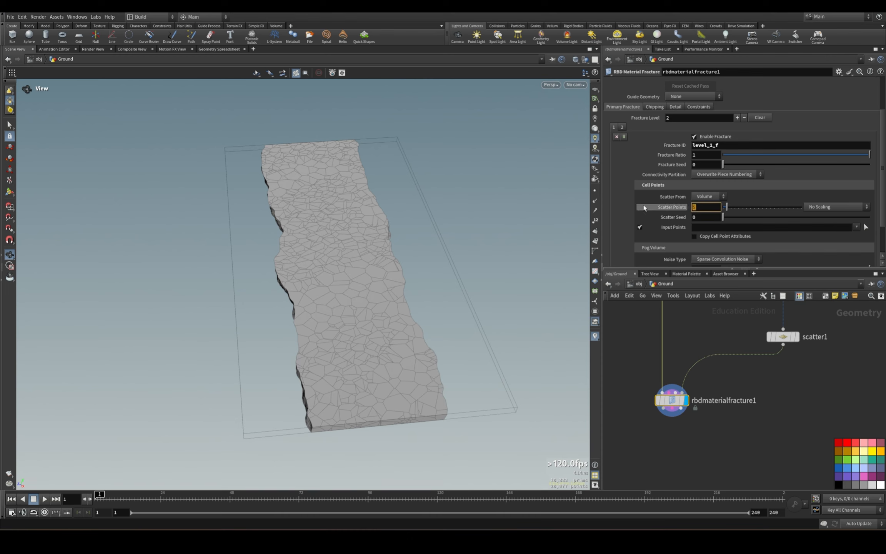
{"action": "scroll", "coordinate": [656, 222], "scroll_direction": "down", "scroll_amount": 2}
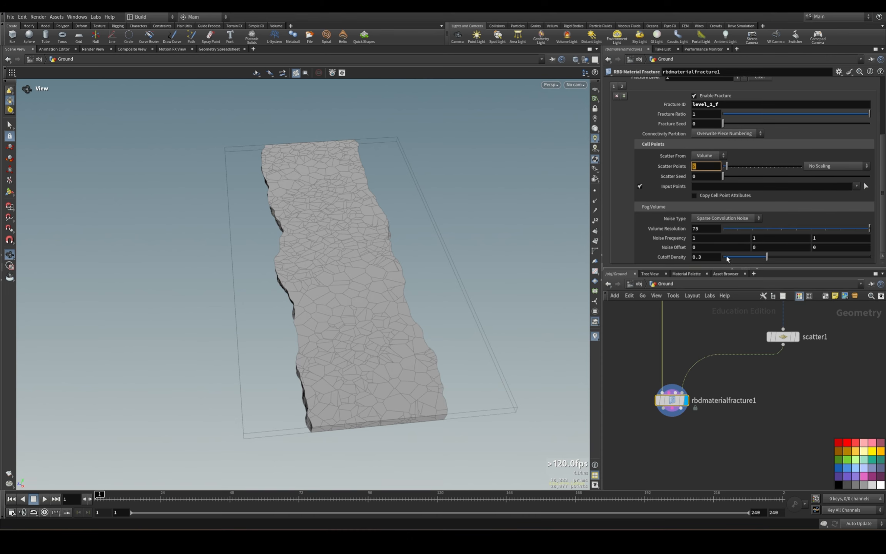
{"action": "scroll", "coordinate": [726, 255], "scroll_direction": "up", "scroll_amount": 3}
{"action": "left_click_drag", "start_coordinate": [339, 335], "coordinate": [446, 308]}
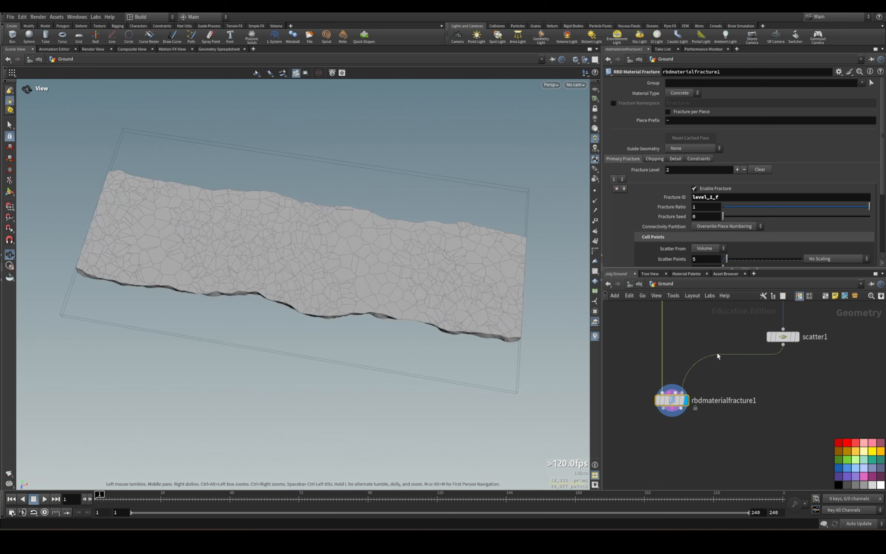
Replace the fractured slab in the viewport with the Scatter node's points.
{"action": "middle_click_drag", "start_coordinate": [790, 357], "coordinate": [759, 424]}
{"action": "left_click", "coordinate": [754, 403]}
{"action": "left_click_drag", "start_coordinate": [715, 394], "coordinate": [770, 411]}
{"action": "left_click", "coordinate": [765, 404]}
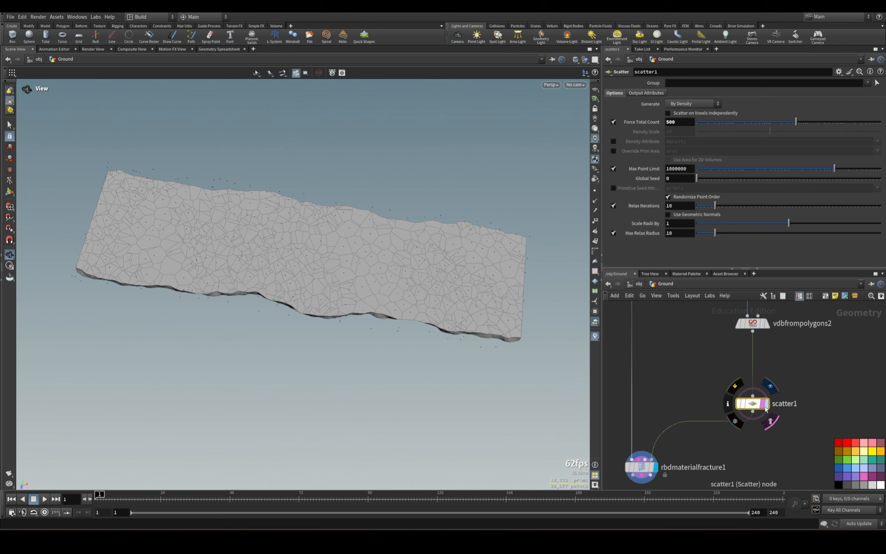
{"action": "left_click", "coordinate": [771, 421]}
{"action": "left_click", "coordinate": [769, 403]}
Copy the line1 node from the cutter network and paste it beside the bound and scatter branch.
{"action": "scroll", "coordinate": [770, 413], "scroll_direction": "down", "scroll_amount": 5}
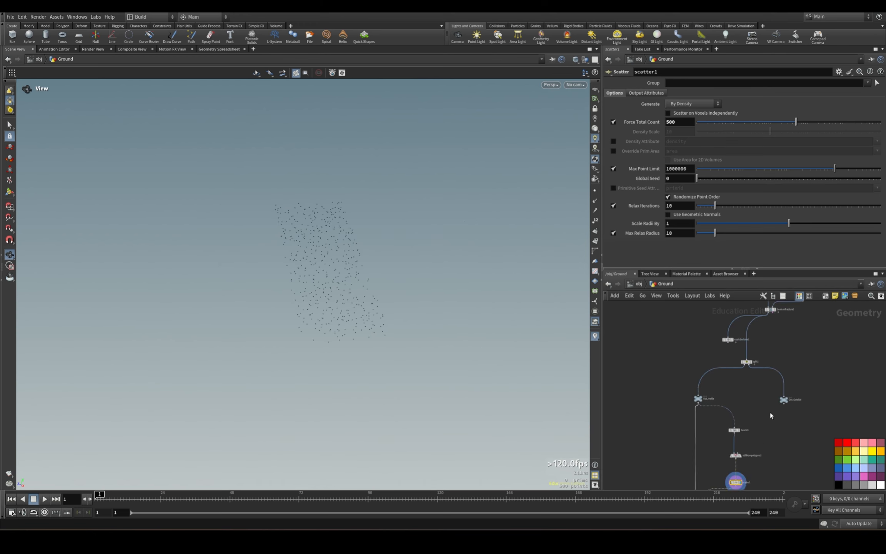
{"action": "middle_click_drag", "start_coordinate": [770, 413], "coordinate": [760, 474]}
{"action": "middle_click_drag", "start_coordinate": [815, 396], "coordinate": [795, 457]}
{"action": "left_click_drag", "start_coordinate": [745, 324], "coordinate": [709, 347]}
{"action": "scroll", "coordinate": [789, 348], "scroll_direction": "up", "scroll_amount": 4}
{"action": "key", "text": "ctrl+c"}
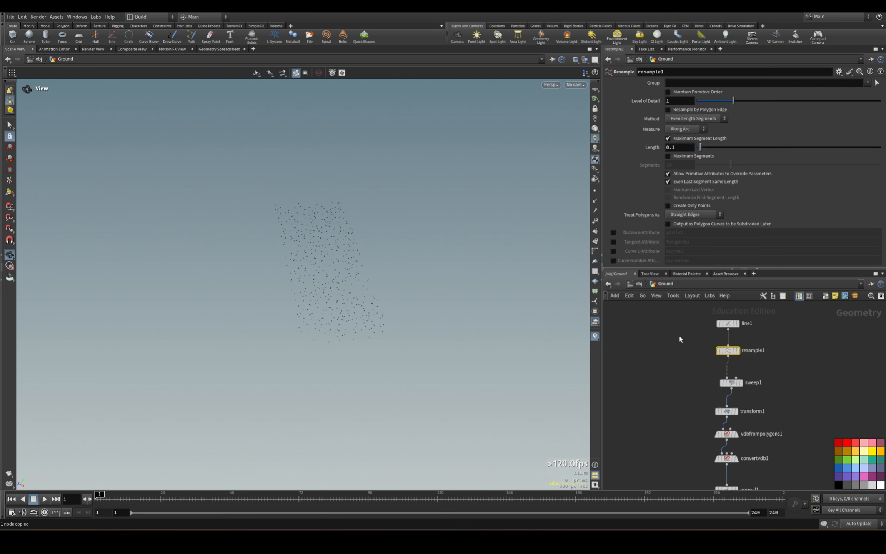
{"action": "left_click", "coordinate": [728, 323]}
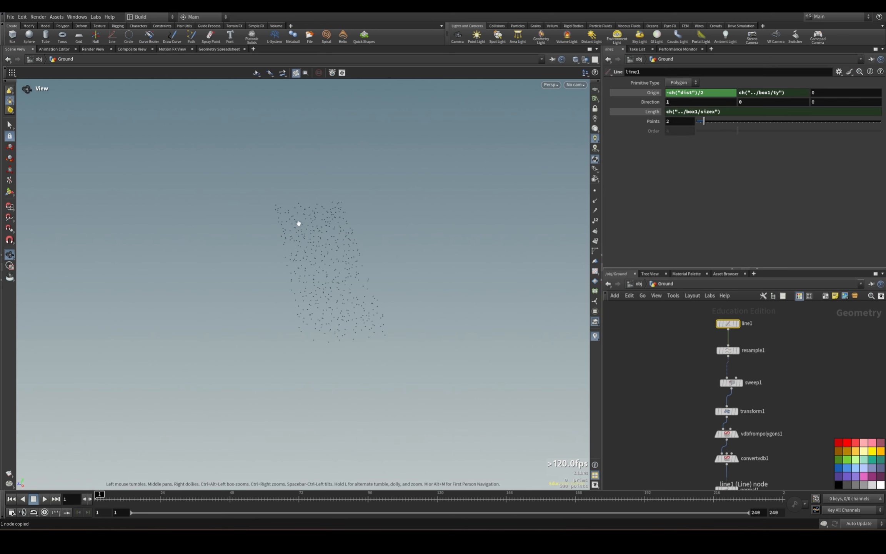
{"action": "scroll", "coordinate": [675, 387], "scroll_direction": "down", "scroll_amount": 4}
{"action": "middle_click_drag", "start_coordinate": [684, 388], "coordinate": [737, 304]}
{"action": "scroll", "coordinate": [711, 379], "scroll_direction": "up", "scroll_amount": 3}
{"action": "key", "text": "ctrl+v"}
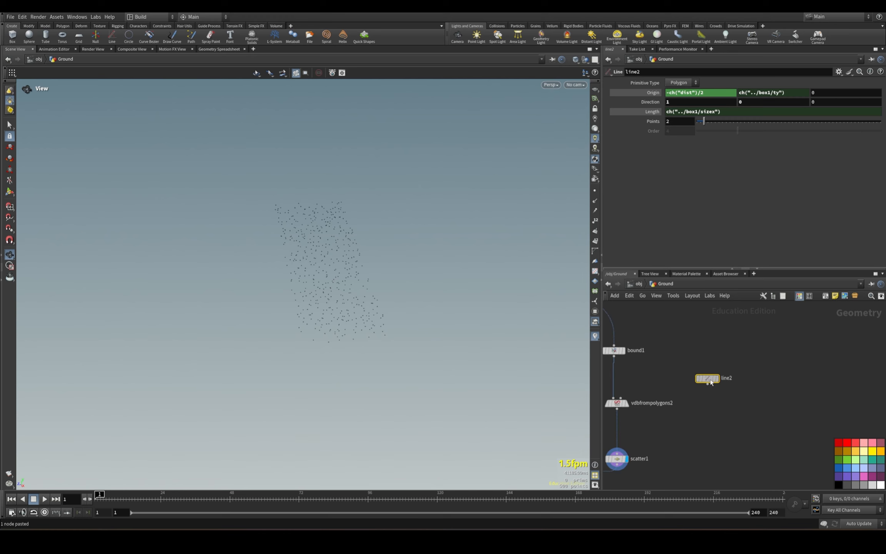
Place the copied line node level with bound1 and rename it break_direction.
{"action": "left_click", "coordinate": [701, 357]}
{"action": "double_click", "coordinate": [718, 351]}
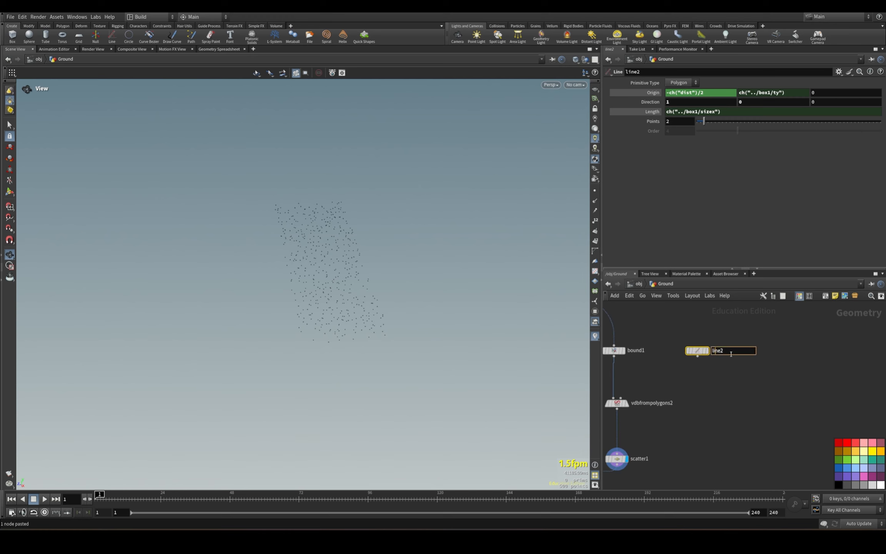
{"action": "type", "text": "break_direction"}
{"action": "key", "text": "Return"}
Add a Resample node below break_direction and connect break_direction to its input.
{"action": "left_click", "coordinate": [742, 401]}
{"action": "key", "text": "Tab"}
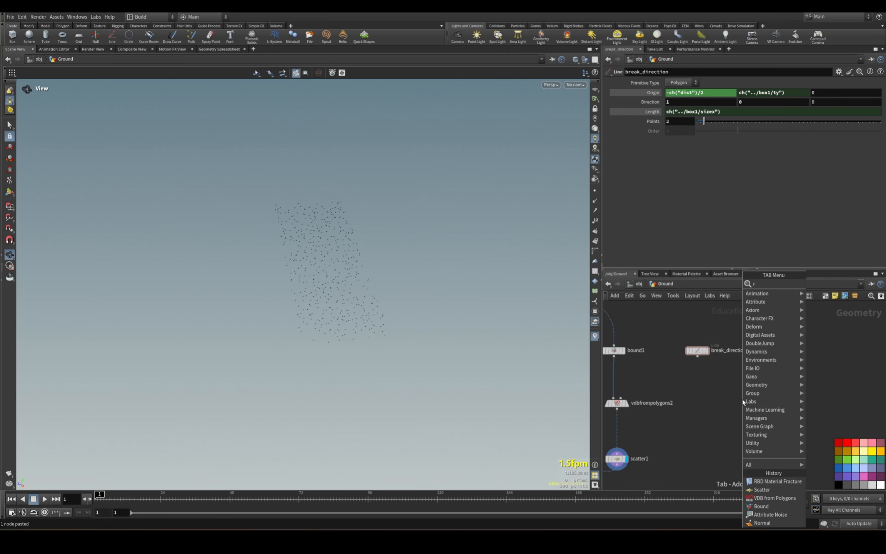
{"action": "type", "text": "resamp"}
{"action": "key", "text": "Return"}
{"action": "left_click", "coordinate": [725, 407]}
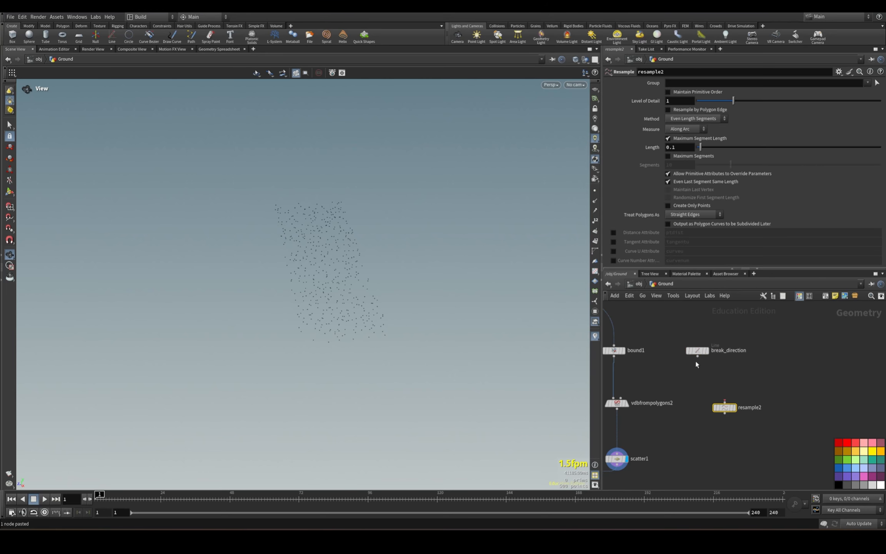
Make the new Resample node divide by Maximum Segments instead of Maximum Segment Length and display its result.
{"action": "left_click", "coordinate": [668, 138]}
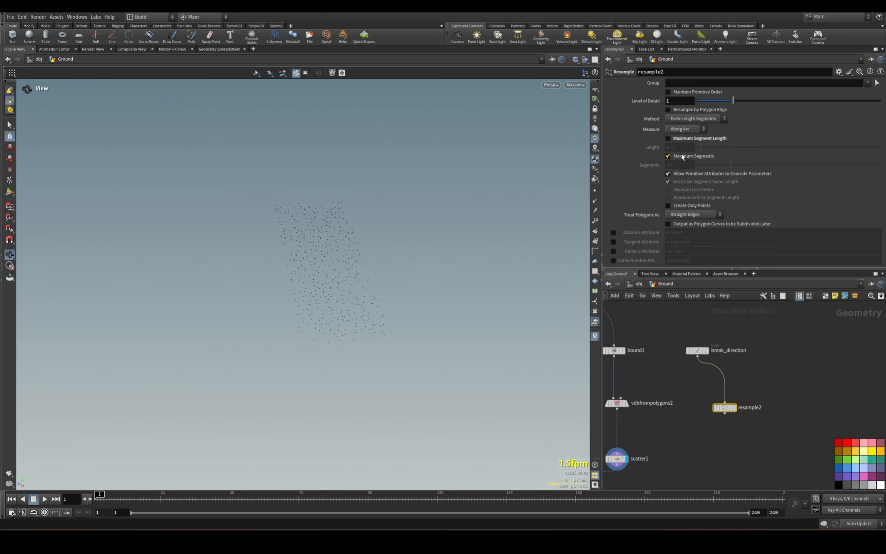
{"action": "left_click", "coordinate": [668, 156]}
{"action": "left_click", "coordinate": [734, 407]}
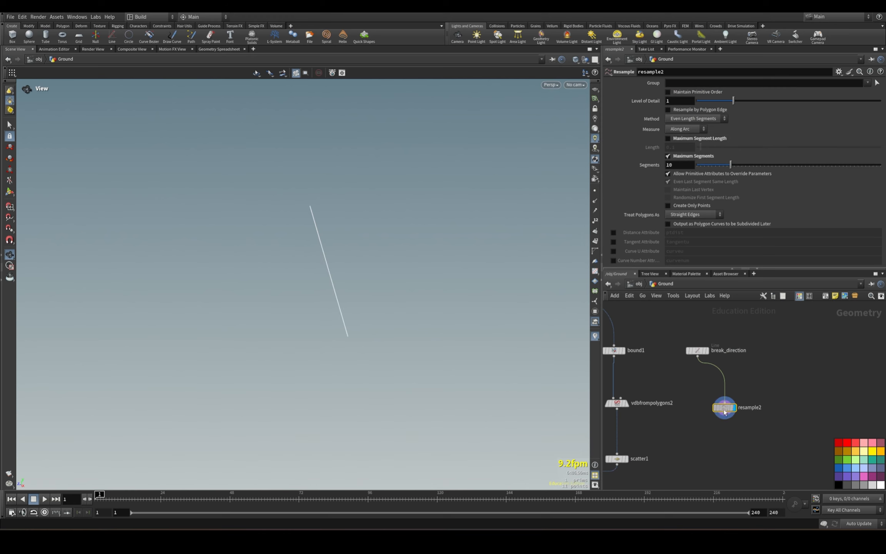
Align the Resample node beneath break_direction and show the line's point numbers in the viewport.
{"action": "left_click_drag", "start_coordinate": [725, 407], "coordinate": [704, 407]}
{"action": "left_click", "coordinate": [595, 221]}
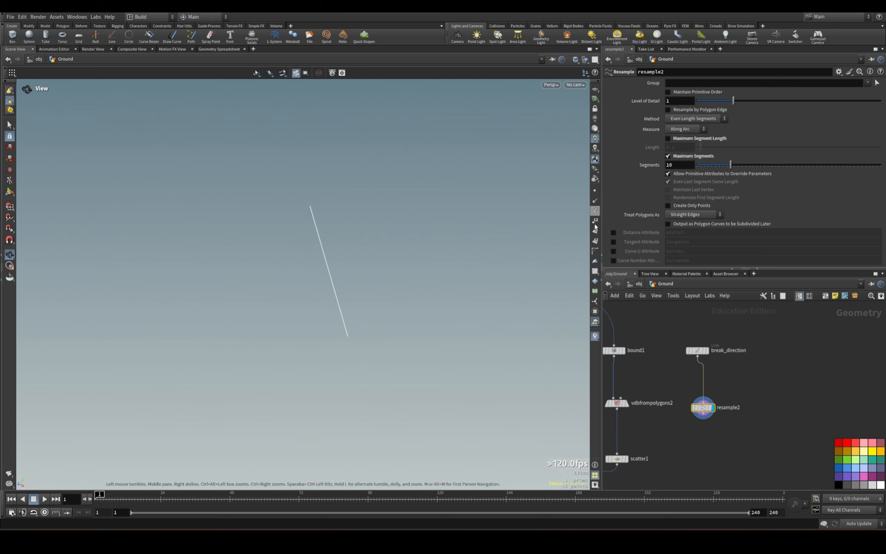
{"action": "left_click_drag", "start_coordinate": [451, 375], "coordinate": [495, 284]}
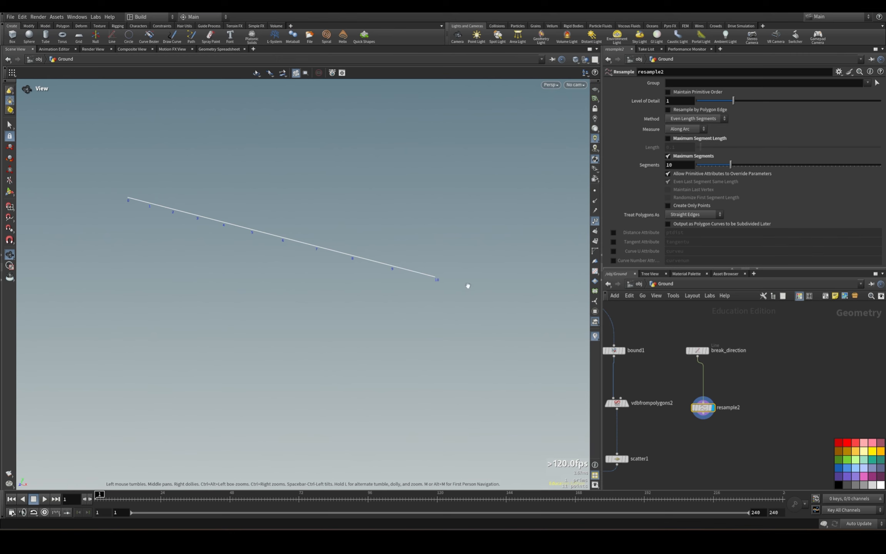
Add an Attribute Noise node below the new Resample node, connected to its output and displayed.
{"action": "key", "text": "Tab"}
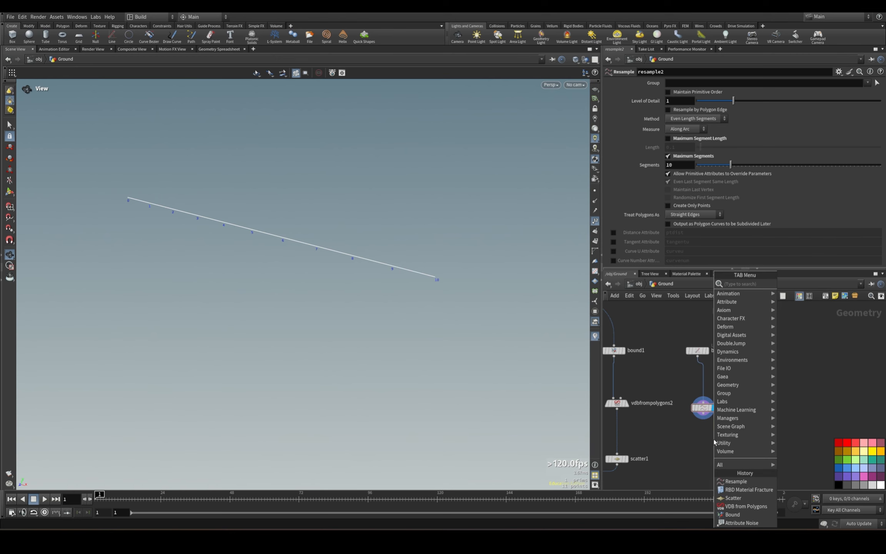
{"action": "type", "text": "attribn"}
{"action": "key", "text": "Return"}
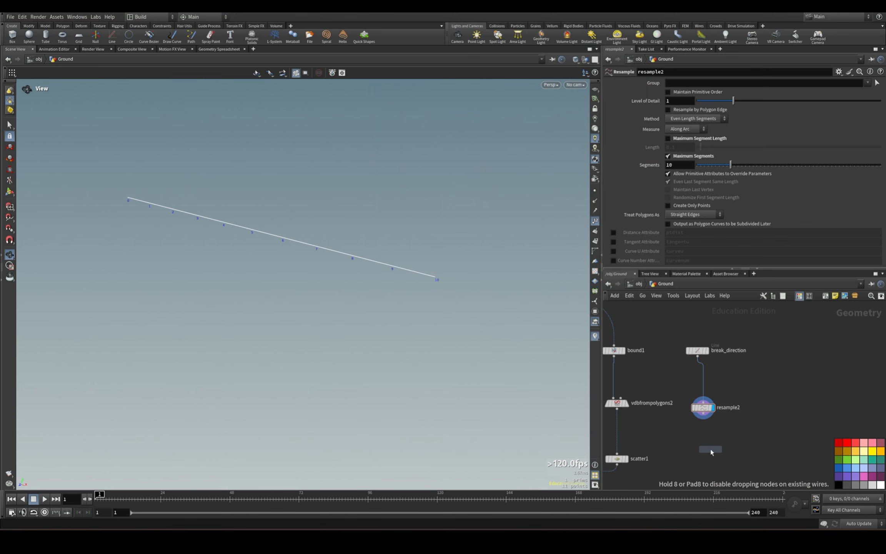
{"action": "left_click", "coordinate": [711, 449]}
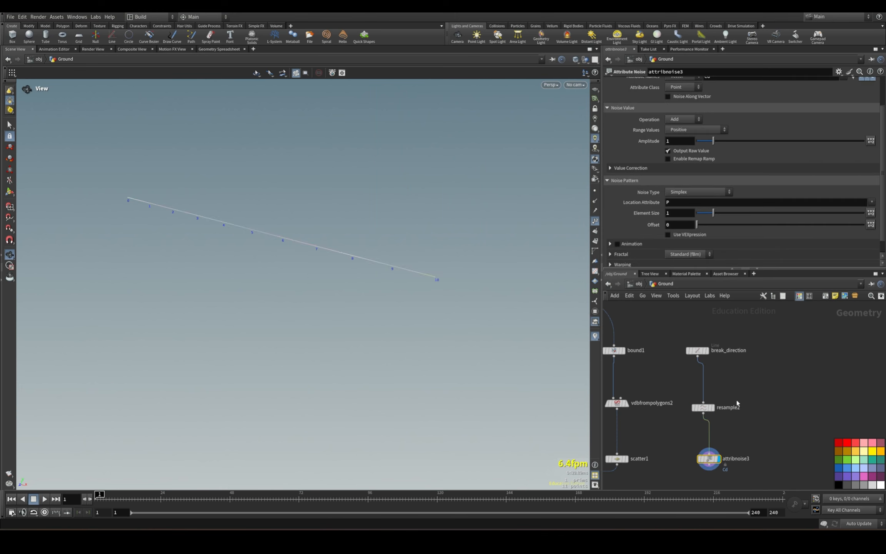
Apply the new Attribute Noise to the P attribute and restrict it to the point group 1-9.
{"action": "scroll", "coordinate": [763, 151], "scroll_direction": "up", "scroll_amount": 3}
{"action": "left_click_drag", "start_coordinate": [718, 116], "coordinate": [626, 107]}
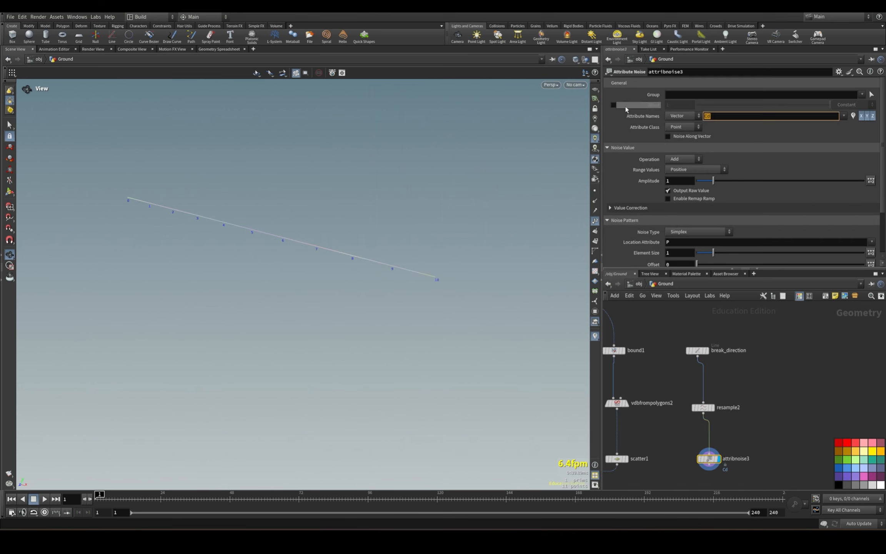
{"action": "type", "text": "P"}
{"action": "key", "text": "Return"}
{"action": "left_click", "coordinate": [709, 95]}
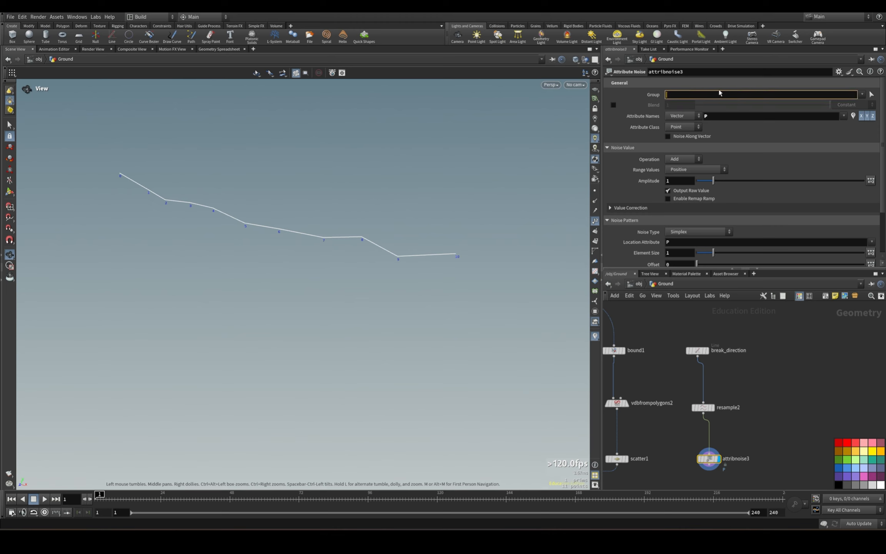
{"action": "type", "text": "1-9"}
{"action": "key", "text": "Return"}
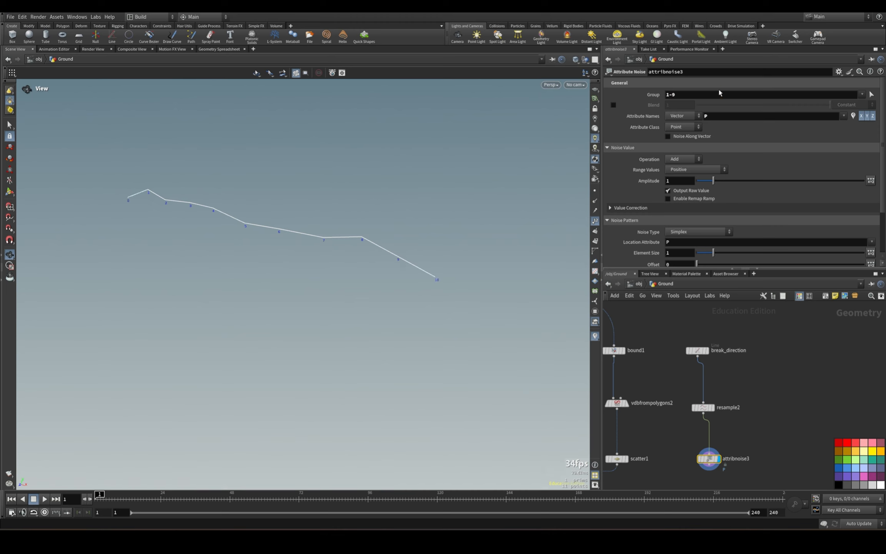
Turn off the Y and X components of the line's position noise, leaving only Z displaced.
{"action": "left_click_drag", "start_coordinate": [403, 262], "coordinate": [345, 249]}
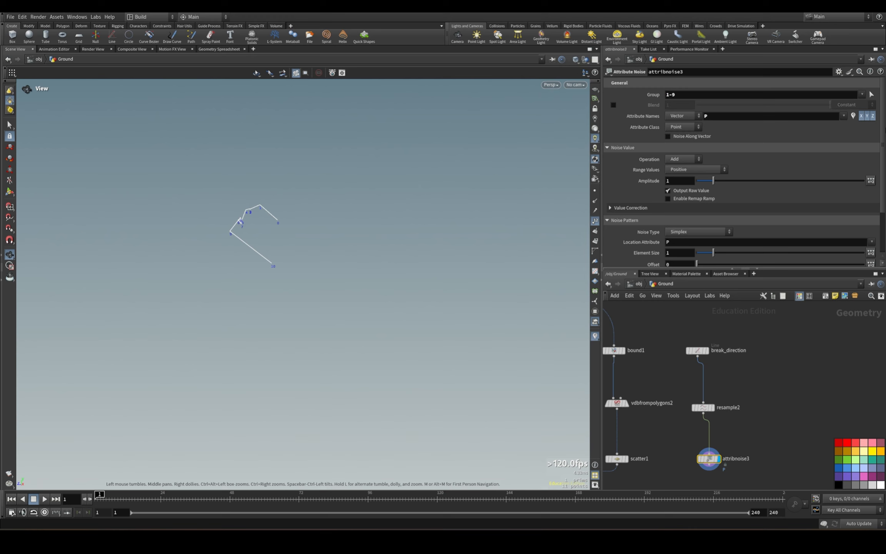
{"action": "left_click", "coordinate": [867, 117]}
{"action": "left_click_drag", "start_coordinate": [348, 207], "coordinate": [322, 253]}
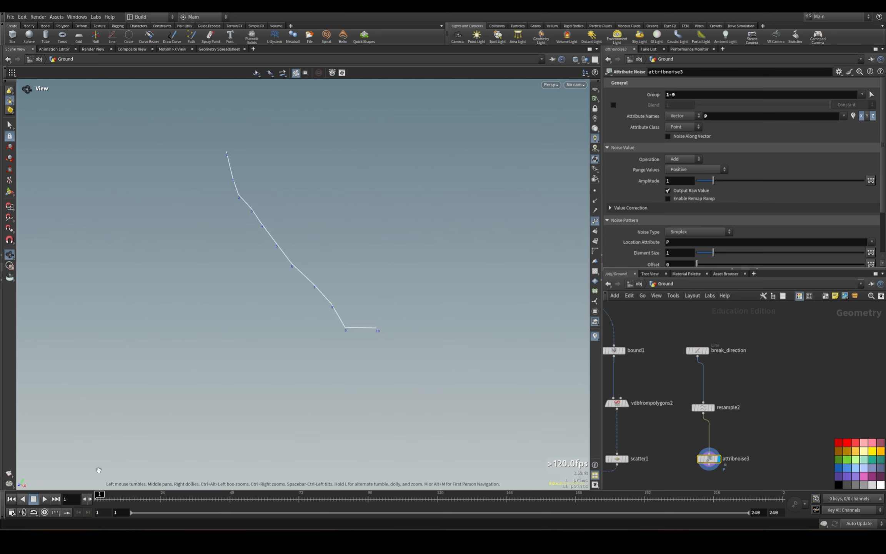
{"action": "left_click", "coordinate": [861, 116]}
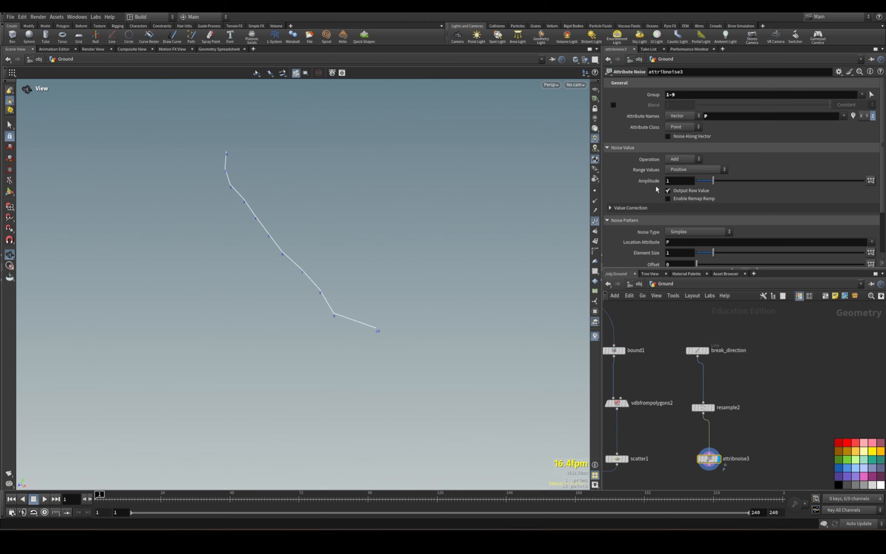
Set the line noise's amplitude to 6.89 and its range values to Zero Centered.
{"action": "left_click_drag", "start_coordinate": [713, 181], "coordinate": [813, 180]}
{"action": "left_click", "coordinate": [690, 169]}
{"action": "left_click", "coordinate": [696, 186]}
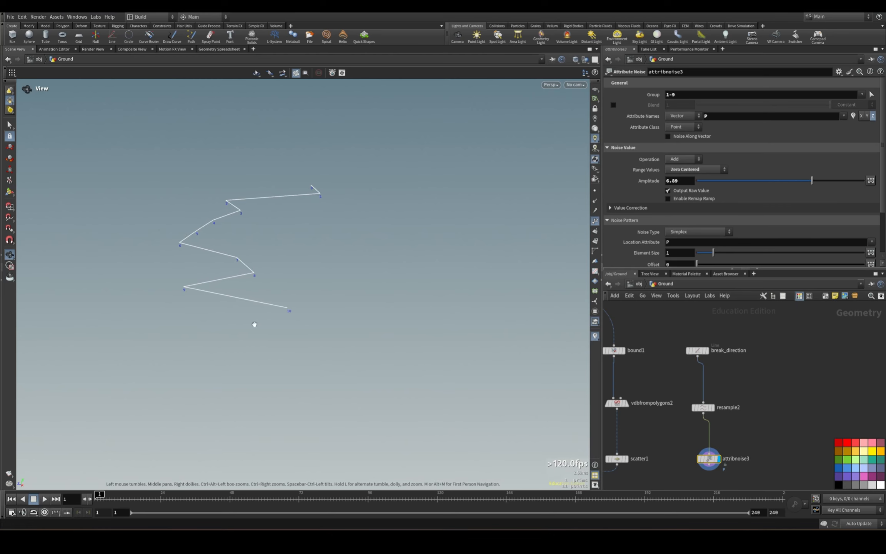
Try a Min/Max range for the line noise, with a minimum of -4.78 and a maximum of 2.92.
{"action": "left_click", "coordinate": [696, 169]}
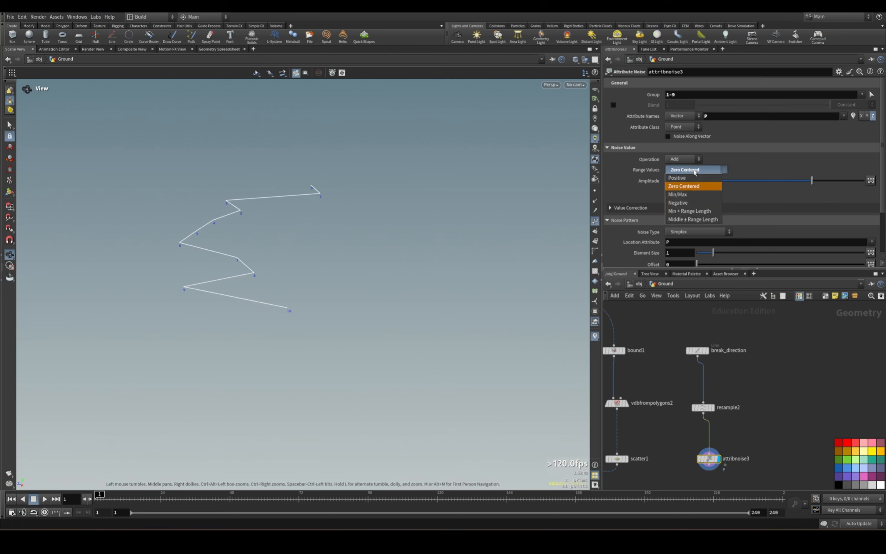
{"action": "left_click", "coordinate": [693, 193]}
{"action": "left_click_drag", "start_coordinate": [781, 181], "coordinate": [805, 193]}
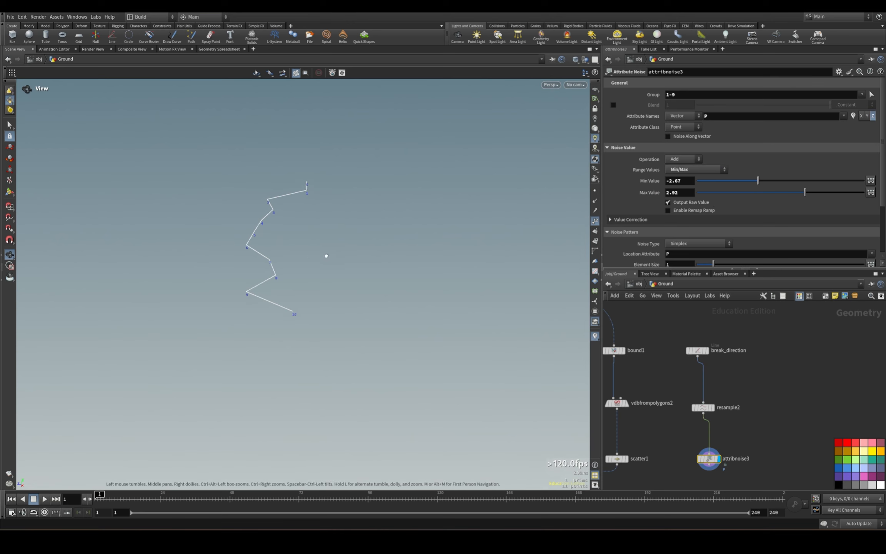
{"action": "left_click_drag", "start_coordinate": [327, 255], "coordinate": [289, 136]}
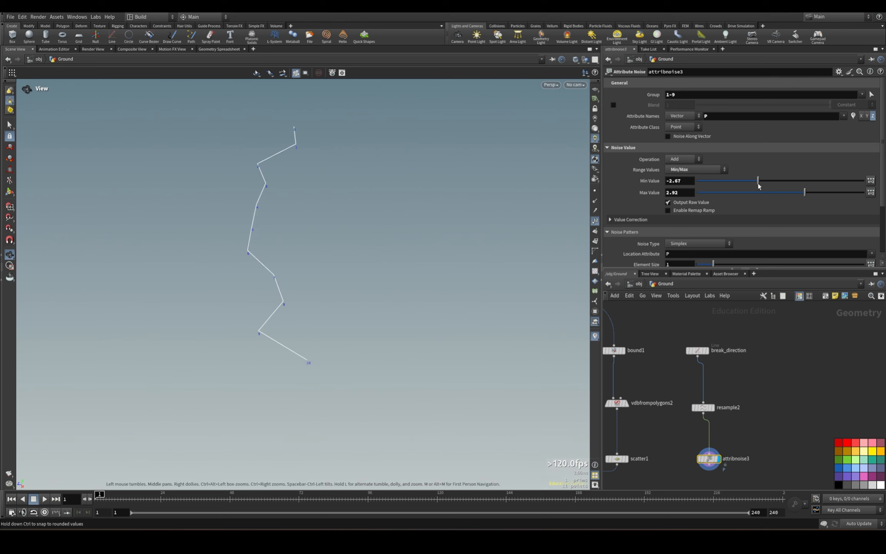
{"action": "left_click_drag", "start_coordinate": [758, 182], "coordinate": [742, 183]}
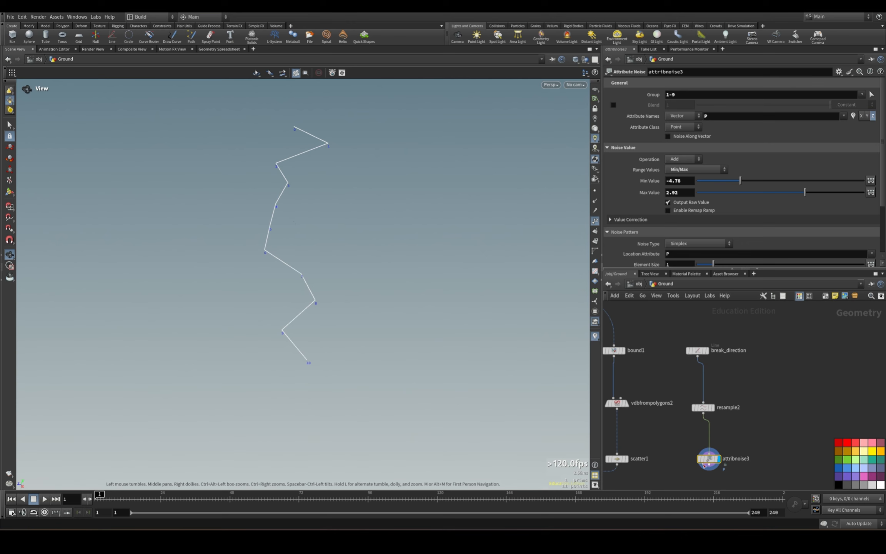
Show the scatter1 points as a template alongside the noisy line in the viewport.
{"action": "middle_click_drag", "start_coordinate": [631, 456], "coordinate": [662, 431]}
{"action": "left_click", "coordinate": [654, 435]}
{"action": "left_click_drag", "start_coordinate": [296, 315], "coordinate": [293, 252]}
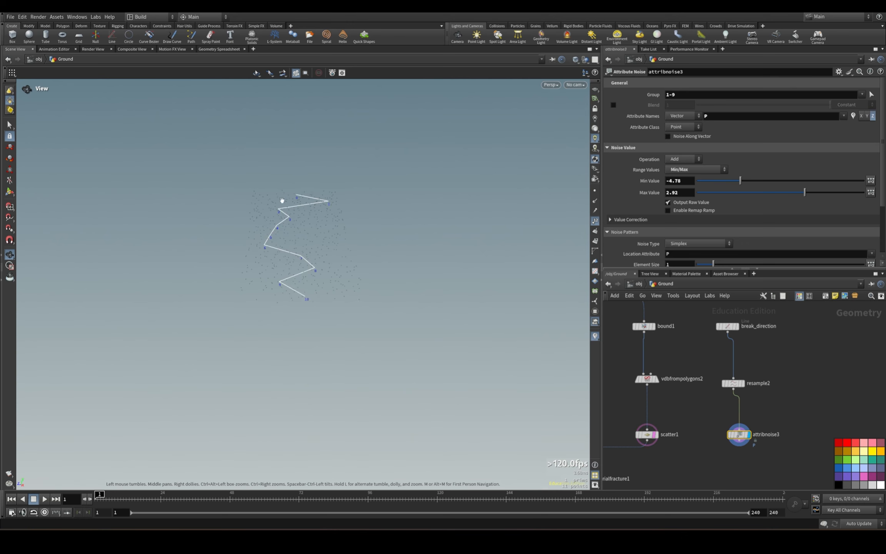
{"action": "middle_click_drag", "start_coordinate": [775, 369], "coordinate": [774, 383]}
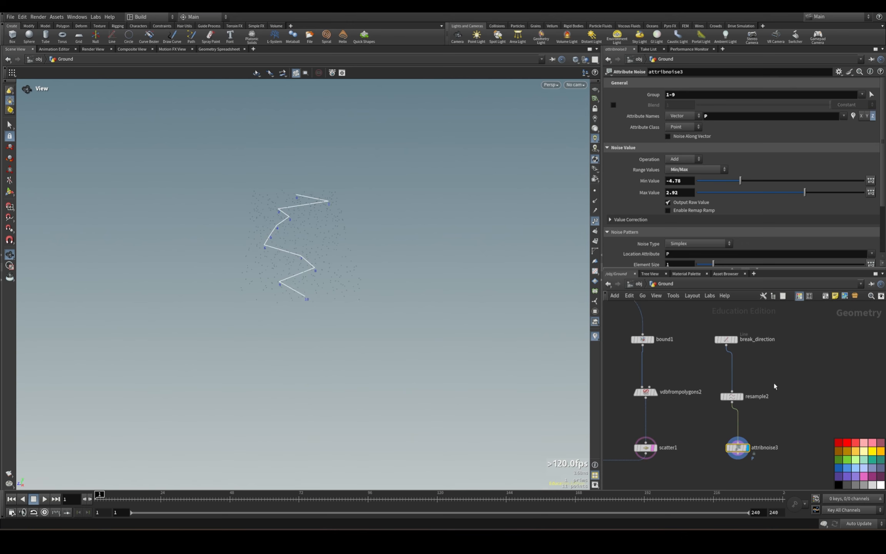
Move the break_direction and resample2 nodes upward to leave space above attribnoise3.
{"action": "left_click", "coordinate": [732, 396]}
{"action": "left_click_drag", "start_coordinate": [706, 328], "coordinate": [778, 414]}
{"action": "left_click_drag", "start_coordinate": [732, 395], "coordinate": [736, 380]}
{"action": "left_click", "coordinate": [804, 382]}
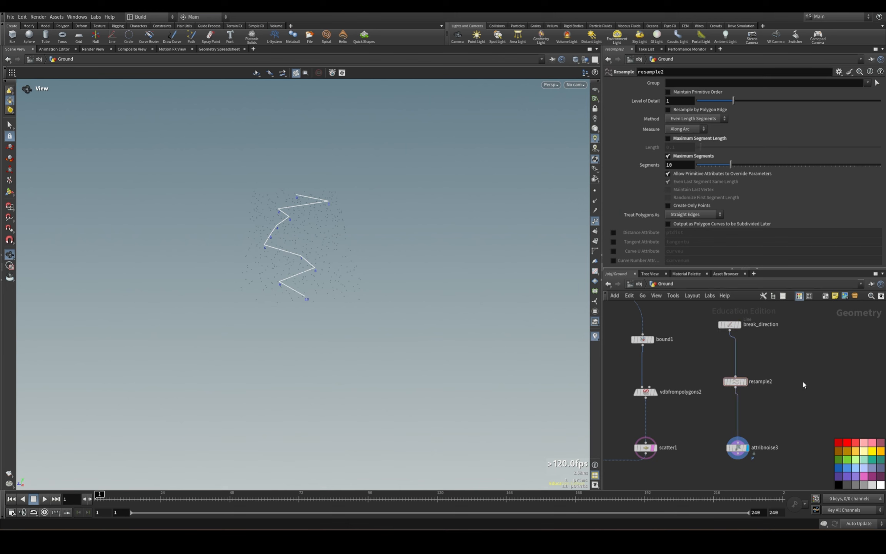
Turn on Noise Along Vector in attribnoise3 and use a Positive range with an amplitude of 2.1.
{"action": "left_click", "coordinate": [738, 447]}
{"action": "left_click", "coordinate": [690, 138]}
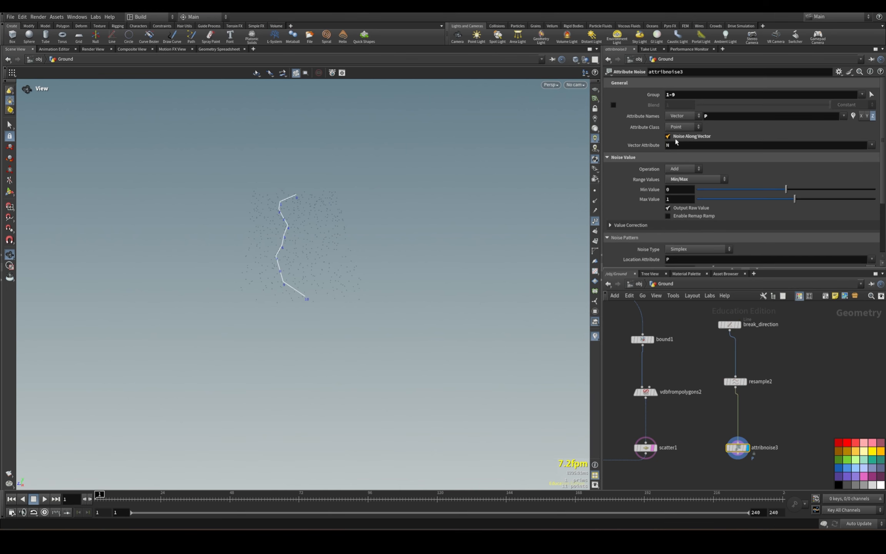
{"action": "left_click_drag", "start_coordinate": [718, 365], "coordinate": [777, 398]}
{"action": "left_click", "coordinate": [738, 448]}
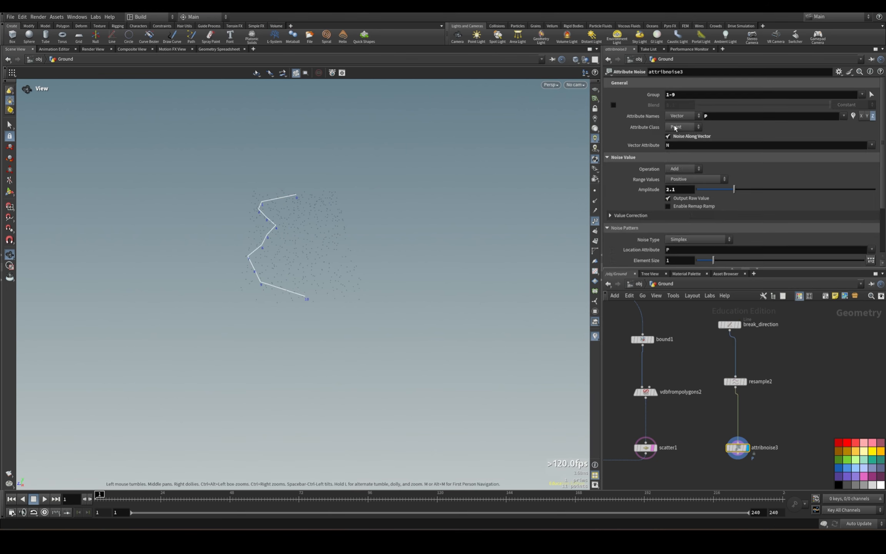
Insert an Attribute Wrangle node between resample2 and attribnoise3.
{"action": "left_click_drag", "start_coordinate": [726, 370], "coordinate": [765, 392]}
{"action": "key", "text": "Tab"}
{"action": "type", "text": "at"}
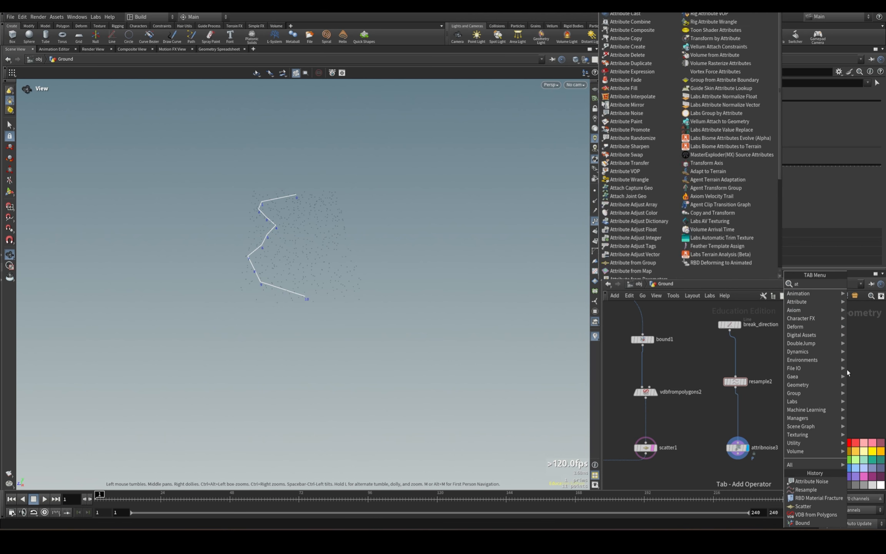
{"action": "type", "text": "tribute wr"}
{"action": "key", "text": "Return"}
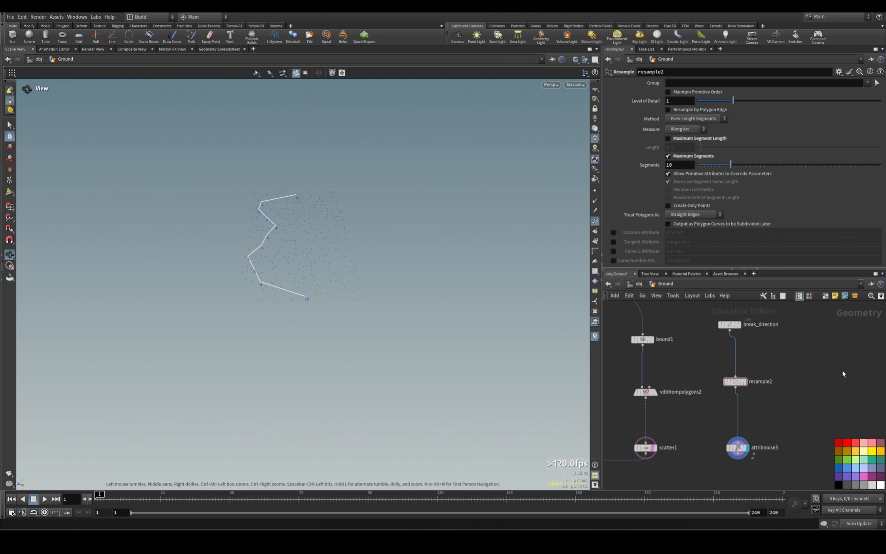
{"action": "left_click", "coordinate": [745, 420]}
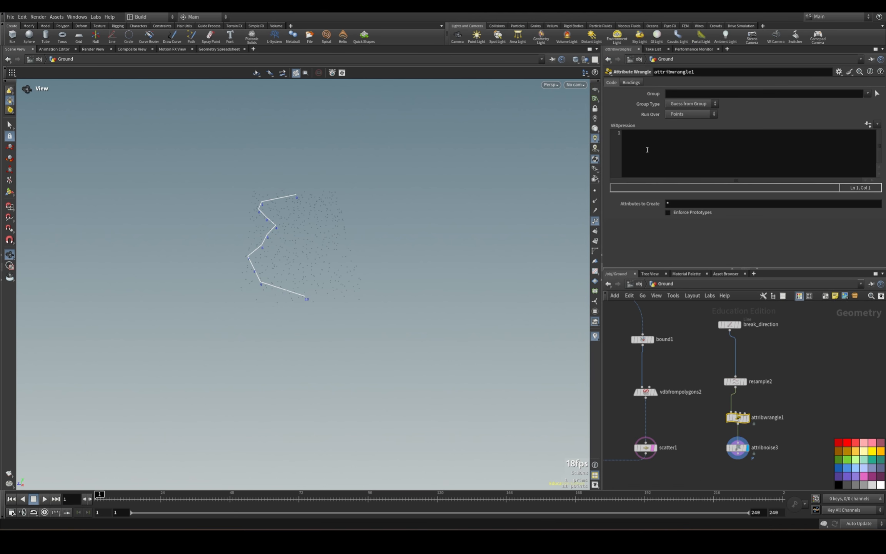
Define the line's normals in the wrangle with the code @N=set(0,0,1);.
{"action": "left_click", "coordinate": [647, 149]}
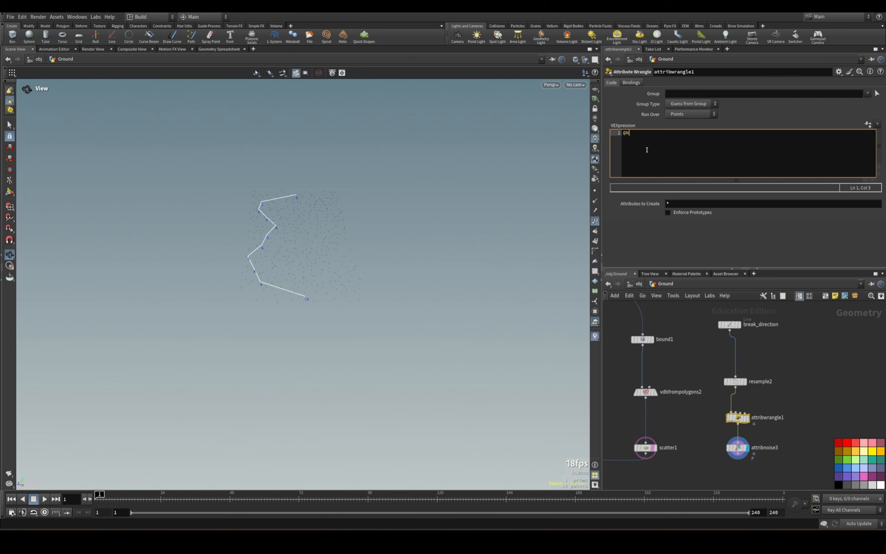
{"action": "type", "text": "@N=set(0,0,1);"}
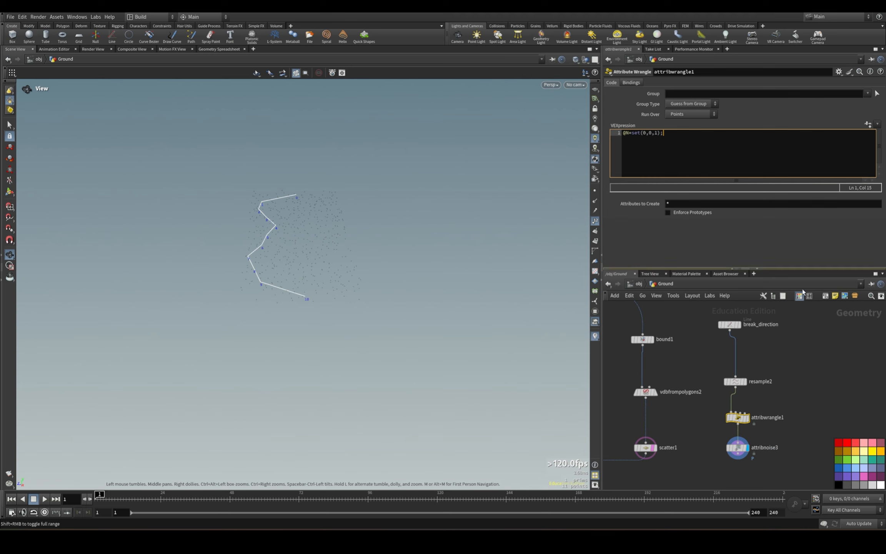
{"action": "left_click", "coordinate": [834, 391]}
Enable the X and Y components of attribnoise3's position noise and set the amplitude to 0.68.
{"action": "left_click", "coordinate": [738, 447]}
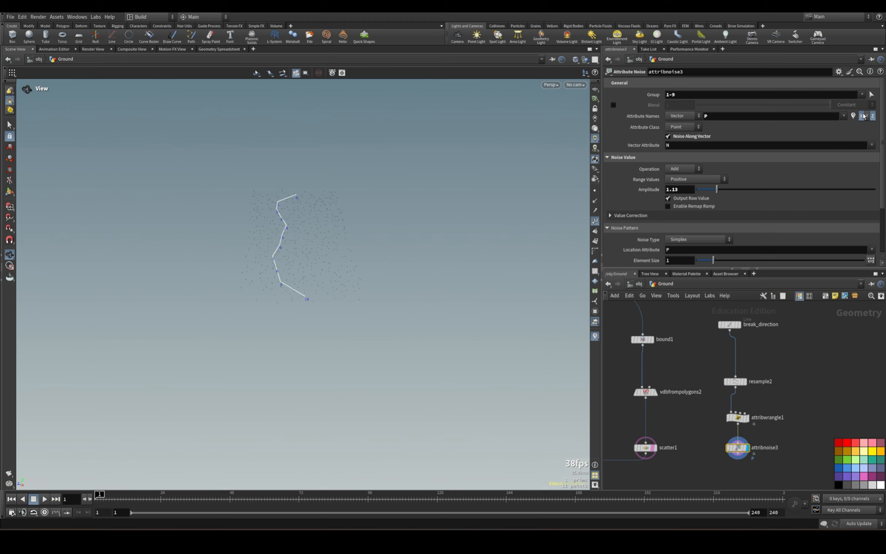
{"action": "left_click", "coordinate": [863, 116]}
{"action": "left_click", "coordinate": [862, 116]}
{"action": "left_click", "coordinate": [867, 117]}
{"action": "left_click_drag", "start_coordinate": [274, 292], "coordinate": [307, 255]}
{"action": "mouse_move", "coordinate": [717, 190]}
{"action": "left_mouse_down"}
{"action": "mouse_move", "coordinate": [709, 190]}
{"action": "mouse_move", "coordinate": [750, 193]}
{"action": "mouse_move", "coordinate": [706, 199]}
{"action": "left_mouse_up"}
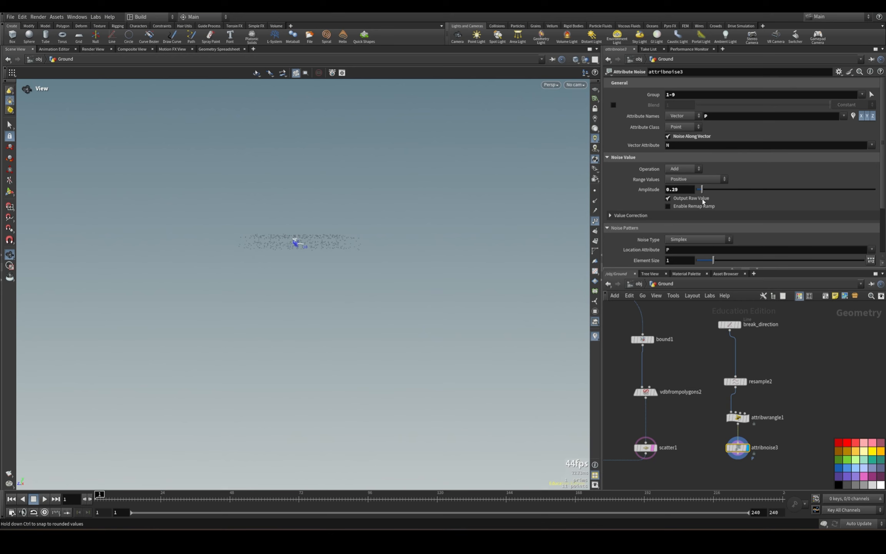
{"action": "left_click", "coordinate": [738, 417]}
{"action": "left_click", "coordinate": [665, 139]}
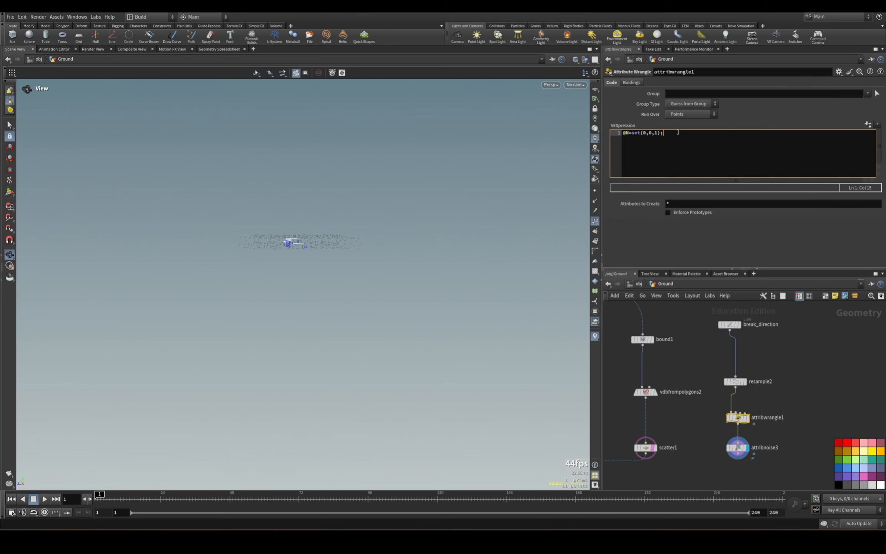
{"action": "double_click", "coordinate": [656, 133]}
{"action": "type", "text": "fit("}
{"action": "type", "text": "rand(@ptn"}
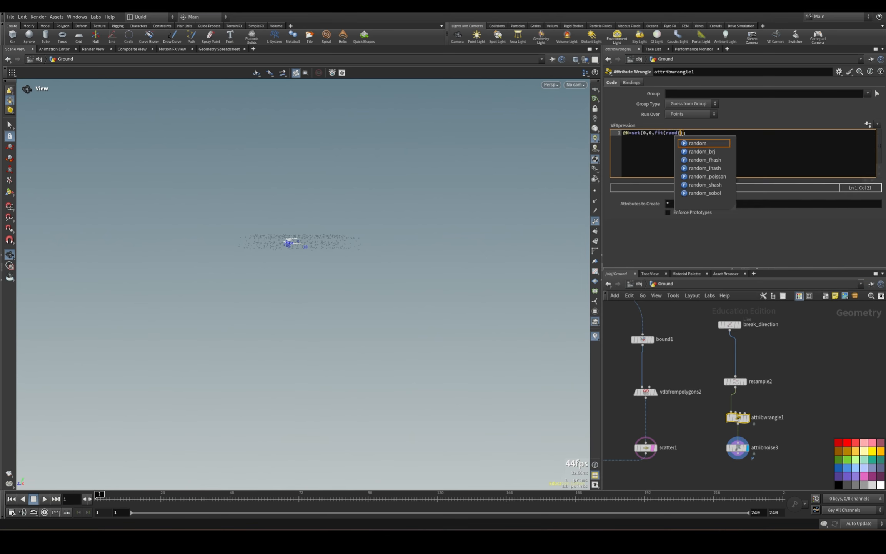
{"action": "type", "text": "um"}
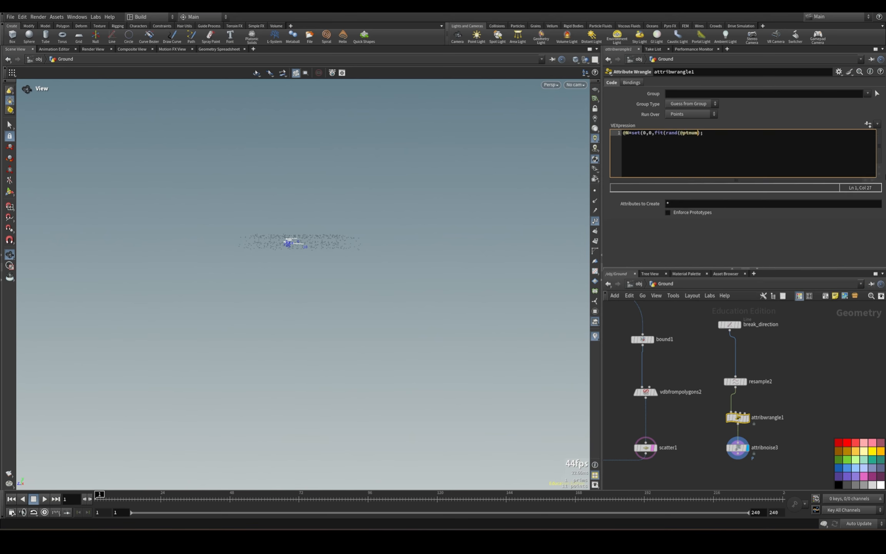
{"action": "type", "text": "+7),0,1,-1,1"}
Set the amplitude of attribnoise3 to 0.76.
{"action": "left_click_drag", "start_coordinate": [318, 257], "coordinate": [310, 148]}
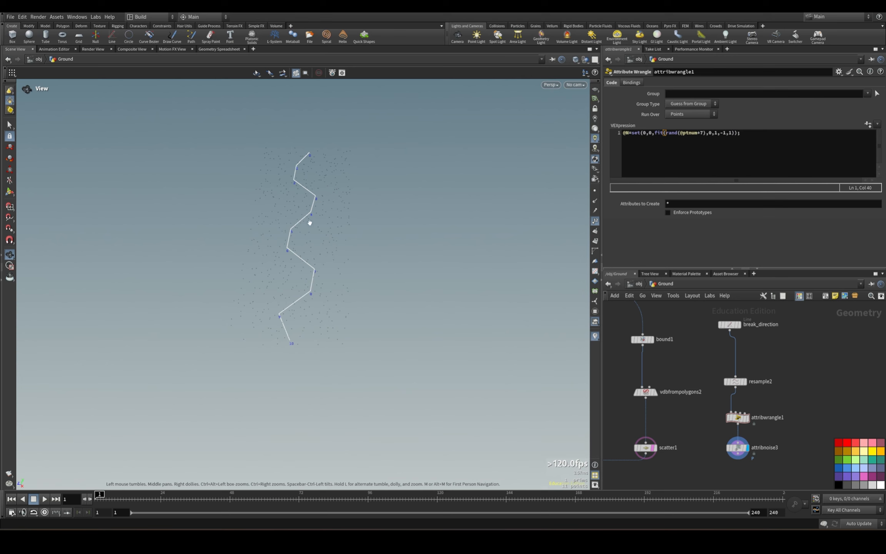
{"action": "left_click", "coordinate": [731, 447]}
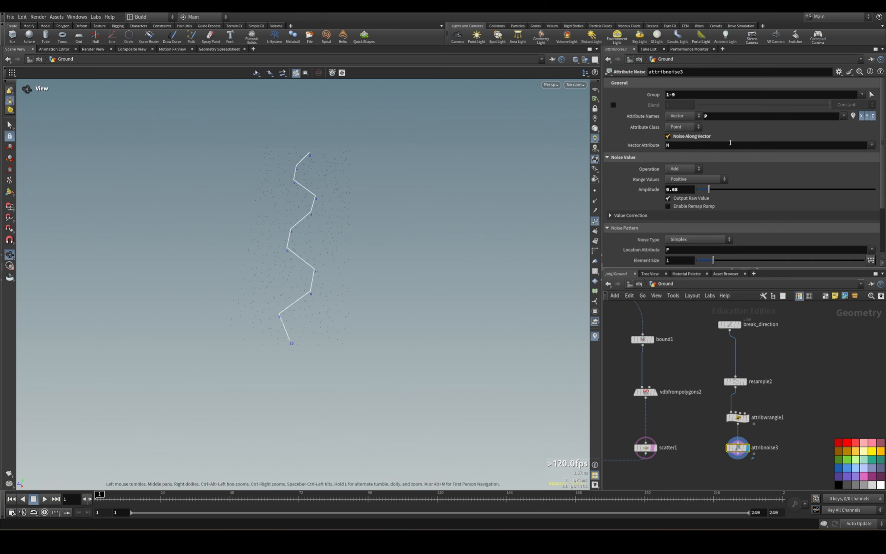
{"action": "mouse_move", "coordinate": [708, 189]}
{"action": "left_mouse_down"}
{"action": "mouse_move", "coordinate": [720, 192]}
{"action": "mouse_move", "coordinate": [708, 191]}
{"action": "left_mouse_up"}
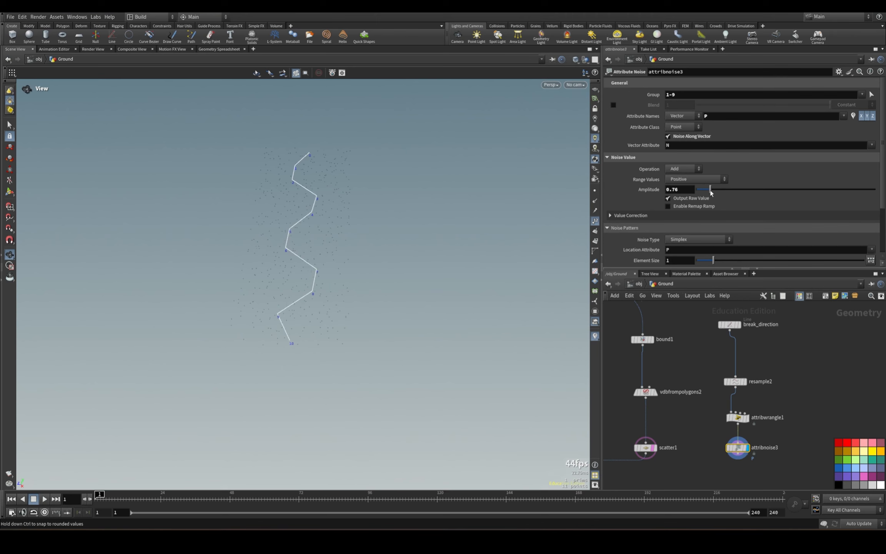
Replace the 7 in the wrangle's random seed with chf('offset'), create the Offset parameter, and adjust it to vary the line's shape.
{"action": "left_click", "coordinate": [738, 417]}
{"action": "left_click", "coordinate": [703, 133]}
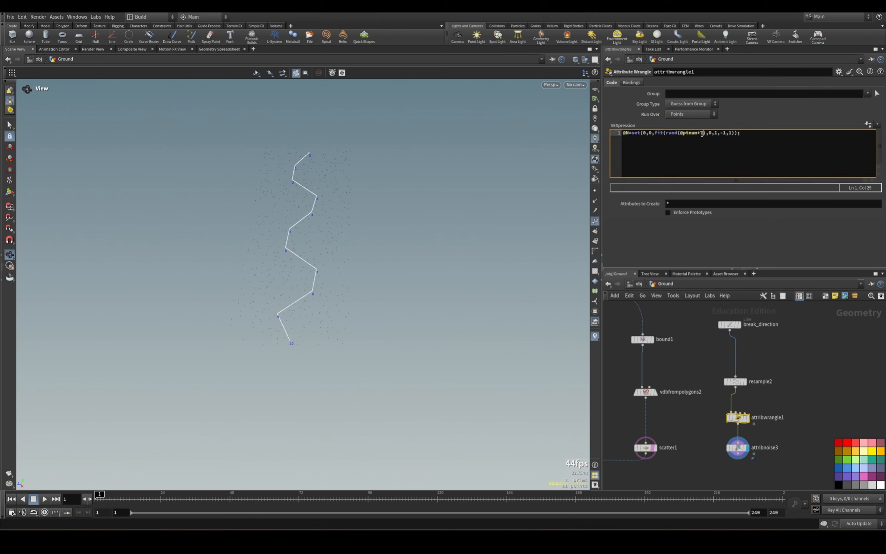
{"action": "type", "text": "chf('offset')"}
{"action": "left_click", "coordinate": [726, 237]}
{"action": "left_click", "coordinate": [868, 124]}
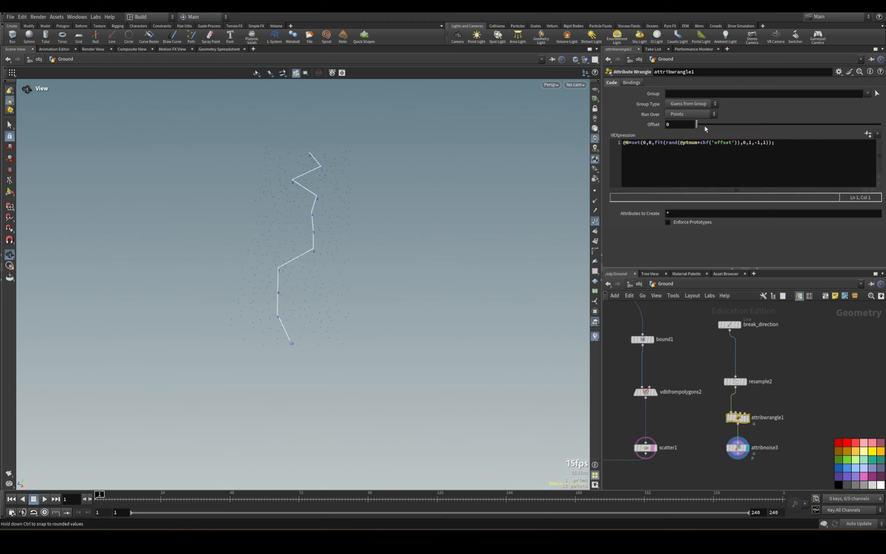
{"action": "left_click_drag", "start_coordinate": [701, 125], "coordinate": [719, 125]}
Set attribnoise3's element size to 0.39 and its amplitude to 0.37.
{"action": "left_click", "coordinate": [737, 447]}
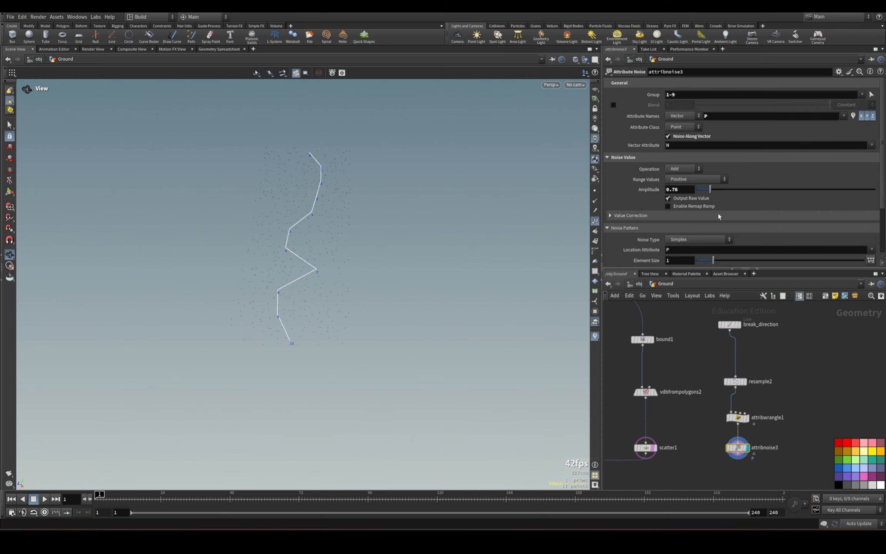
{"action": "left_click_drag", "start_coordinate": [710, 189], "coordinate": [706, 190]}
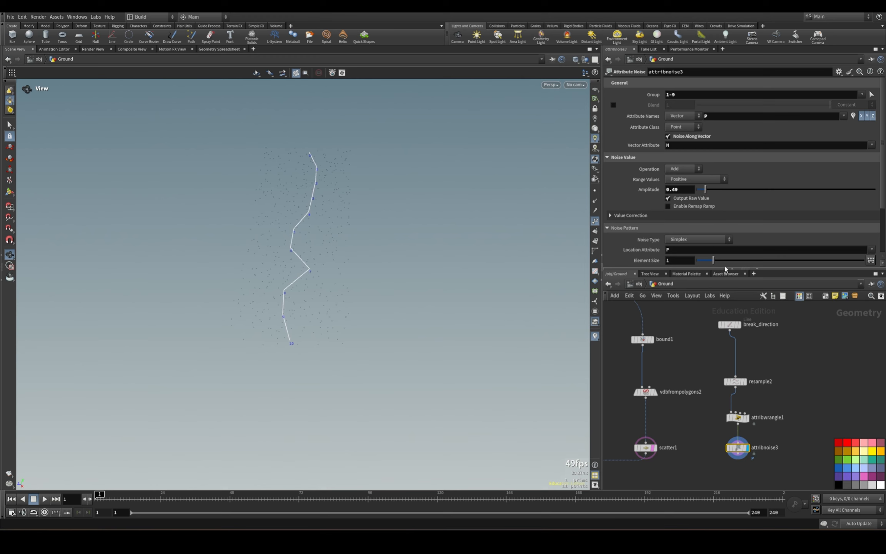
{"action": "left_click_drag", "start_coordinate": [714, 260], "coordinate": [704, 260]}
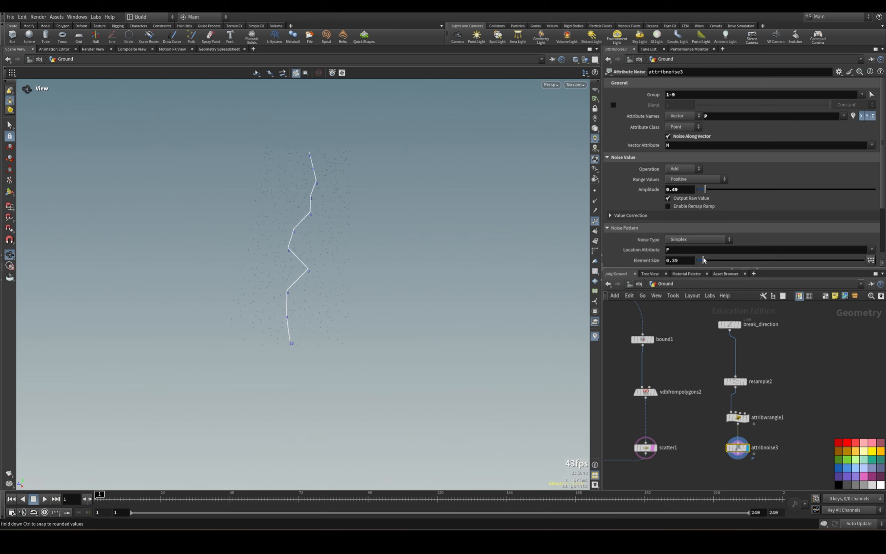
{"action": "left_click_drag", "start_coordinate": [270, 256], "coordinate": [291, 189]}
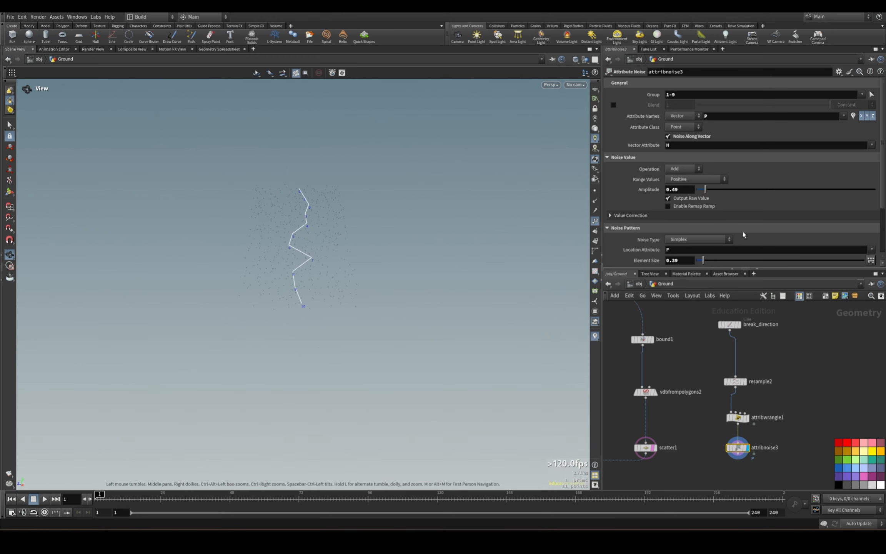
{"action": "left_click_drag", "start_coordinate": [705, 189], "coordinate": [704, 189]}
{"action": "left_click_drag", "start_coordinate": [443, 277], "coordinate": [369, 270]}
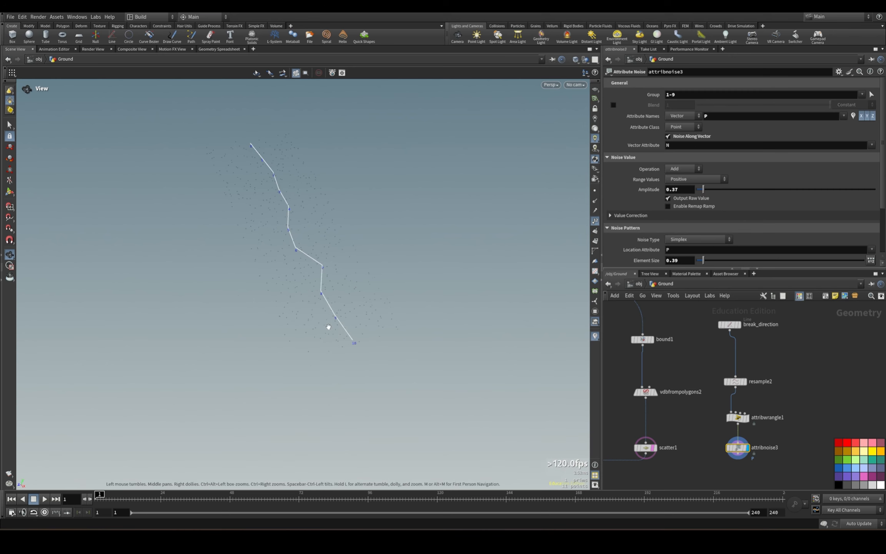
Review the settings of break_direction and scatter1 and compare the noisy line with the scattered points.
{"action": "left_click", "coordinate": [733, 325]}
{"action": "left_click_drag", "start_coordinate": [348, 325], "coordinate": [301, 248]}
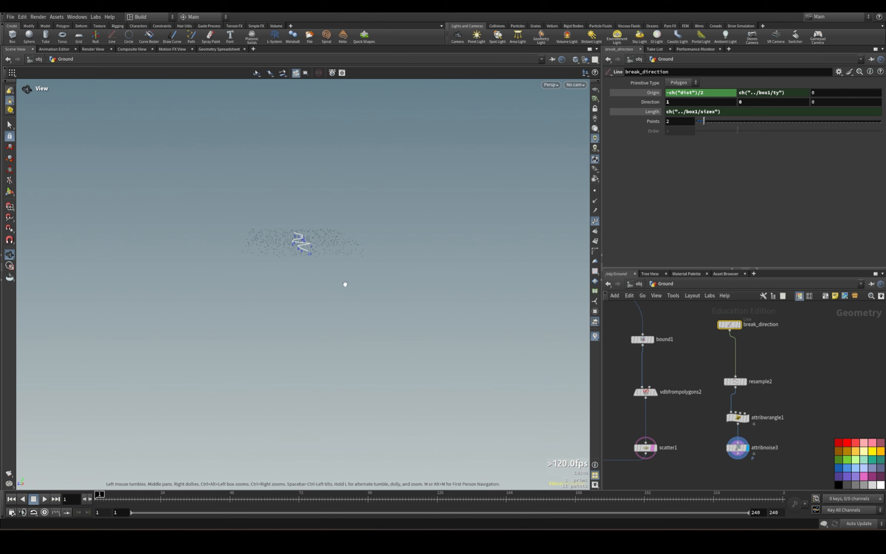
{"action": "left_click_drag", "start_coordinate": [345, 284], "coordinate": [415, 260]}
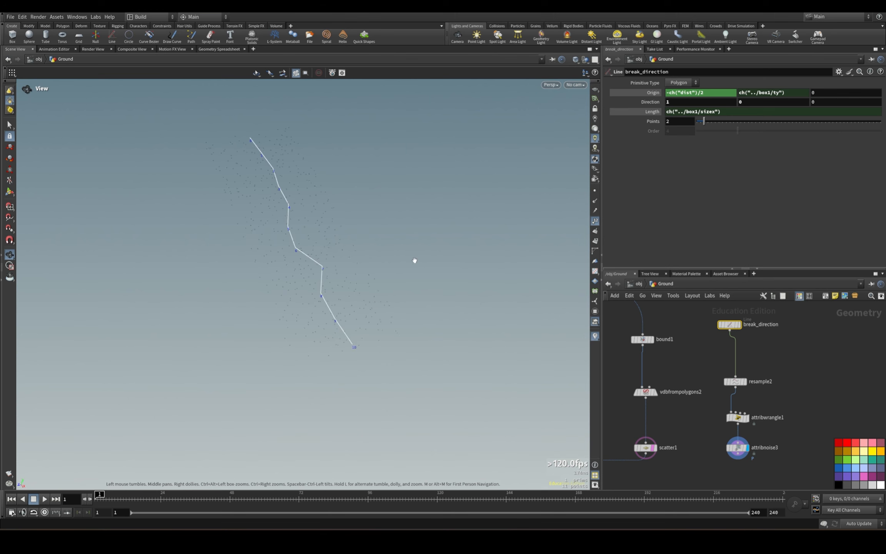
{"action": "left_click", "coordinate": [646, 447]}
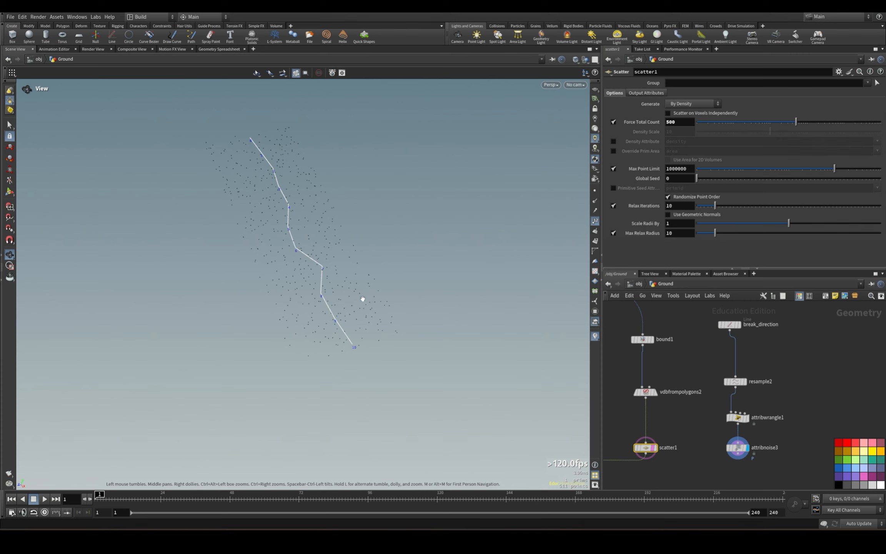
{"action": "scroll", "coordinate": [707, 339], "scroll_direction": "down", "scroll_amount": 3}
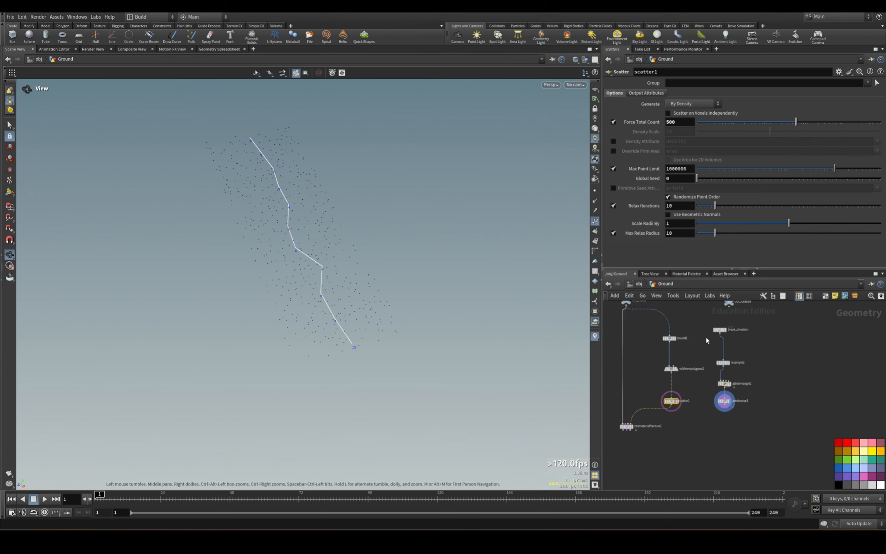
Set scatter1's Force Total Count to 25 and check the reduced points around the break line.
{"action": "left_click", "coordinate": [725, 401]}
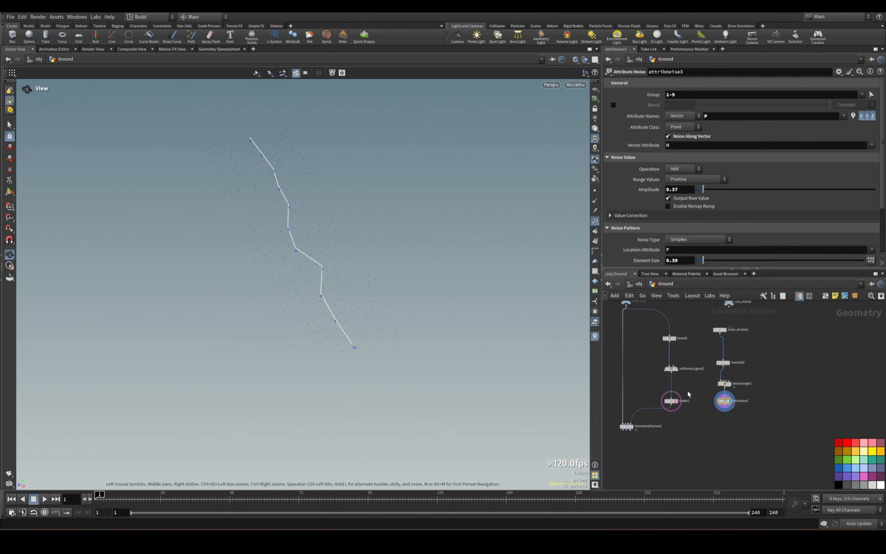
{"action": "left_click", "coordinate": [671, 401]}
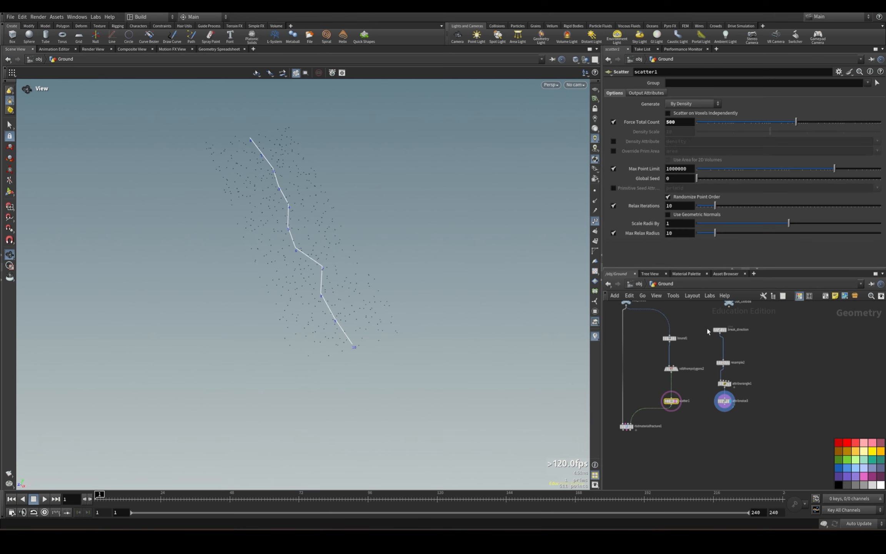
{"action": "left_click", "coordinate": [709, 386]}
{"action": "left_click_drag", "start_coordinate": [687, 327], "coordinate": [655, 431]}
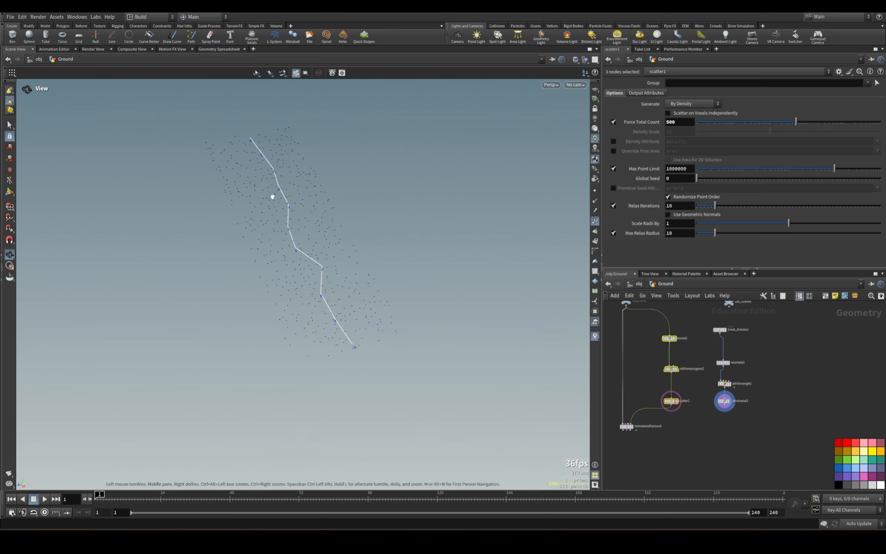
{"action": "left_click", "coordinate": [671, 401]}
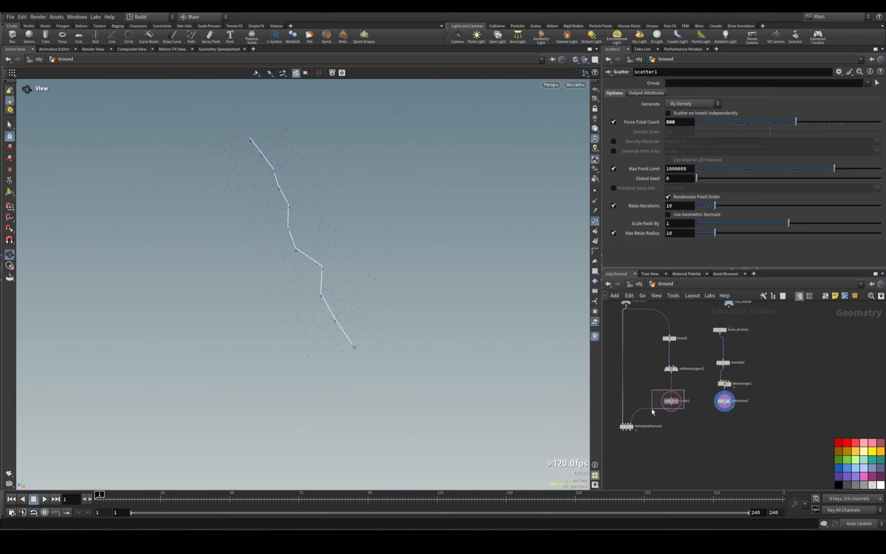
{"action": "double_click", "coordinate": [675, 122]}
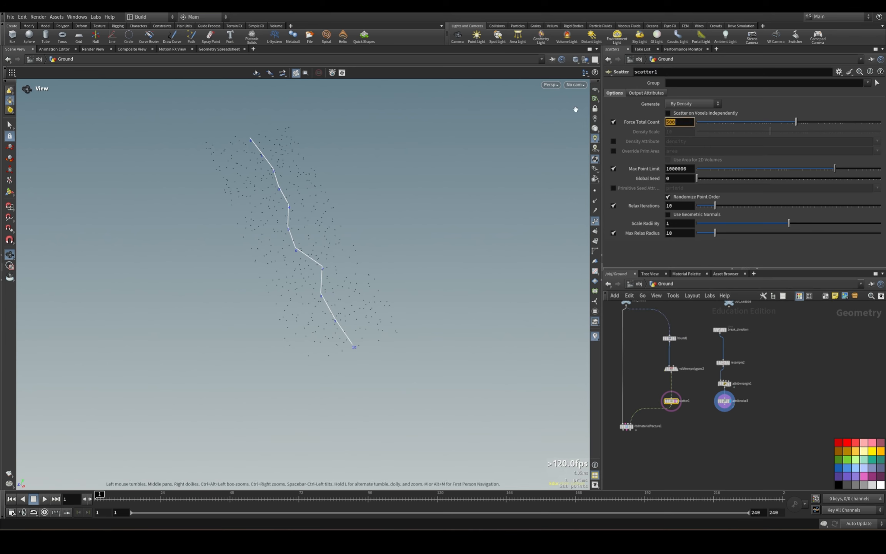
{"action": "type", "text": "25"}
{"action": "key", "text": "Return"}
{"action": "left_click_drag", "start_coordinate": [554, 134], "coordinate": [254, 189]}
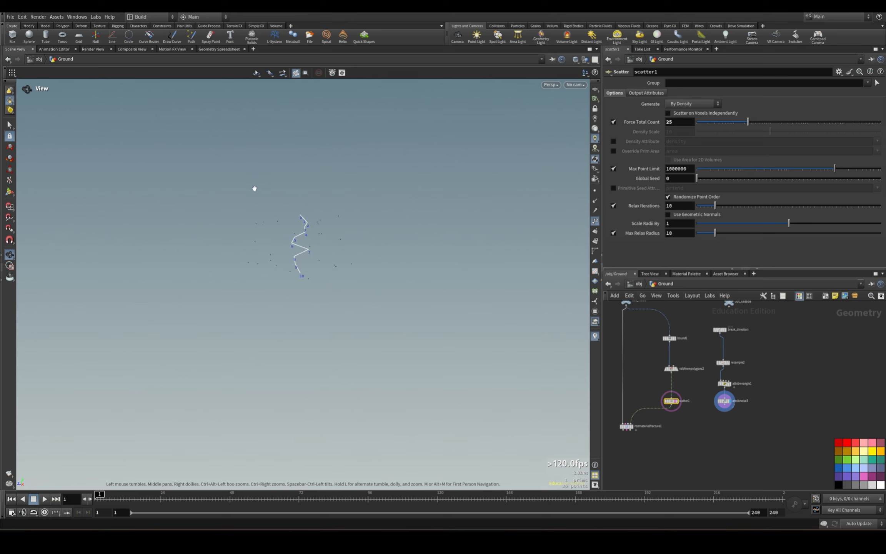
{"action": "left_click_drag", "start_coordinate": [281, 268], "coordinate": [308, 286]}
Move the rbdmaterialfracture1 node farther below scatter1 in the network.
{"action": "middle_click_drag", "start_coordinate": [651, 451], "coordinate": [691, 427]}
{"action": "left_click", "coordinate": [669, 403]}
{"action": "left_click_drag", "start_coordinate": [669, 404], "coordinate": [671, 450]}
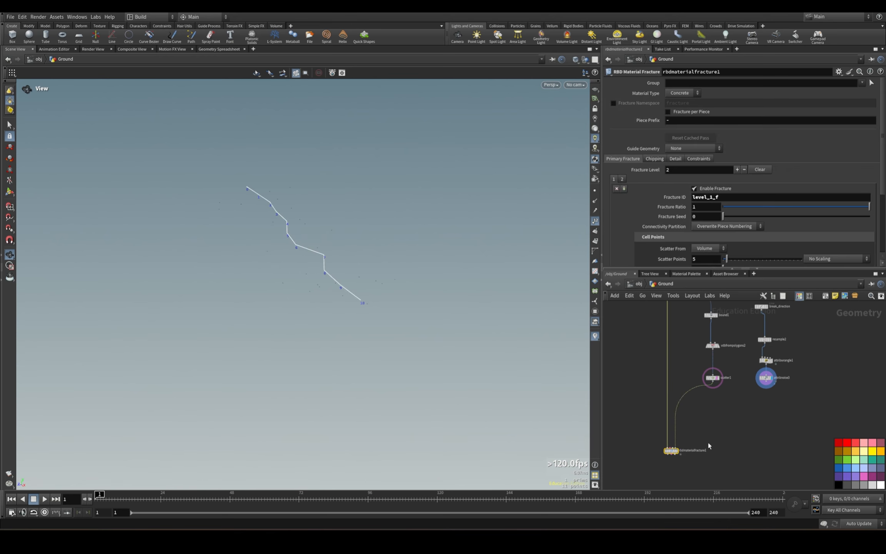
Add a Point Replicate node fed by attribnoise3 and display its point cloud along the break line.
{"action": "middle_click_drag", "start_coordinate": [795, 349], "coordinate": [802, 422]}
{"action": "key", "text": "Tab"}
{"action": "type", "text": "poi"}
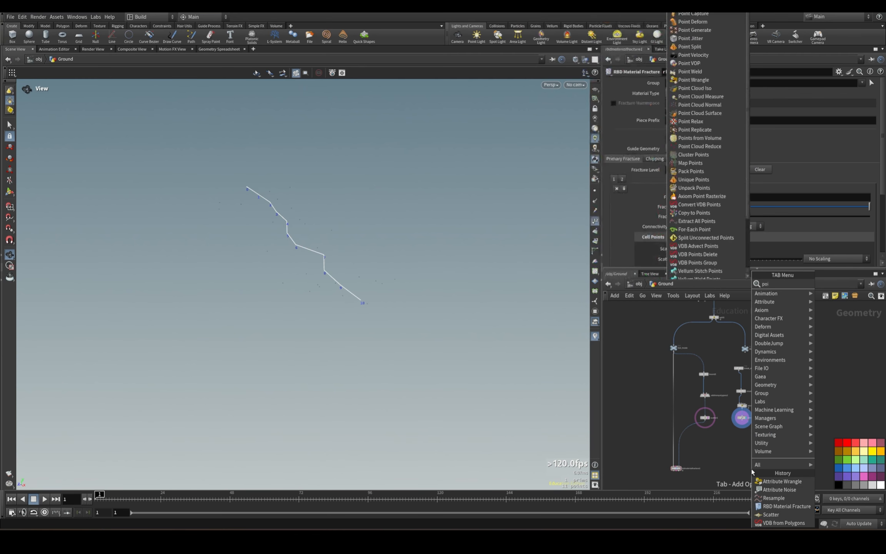
{"action": "type", "text": "nt replic"}
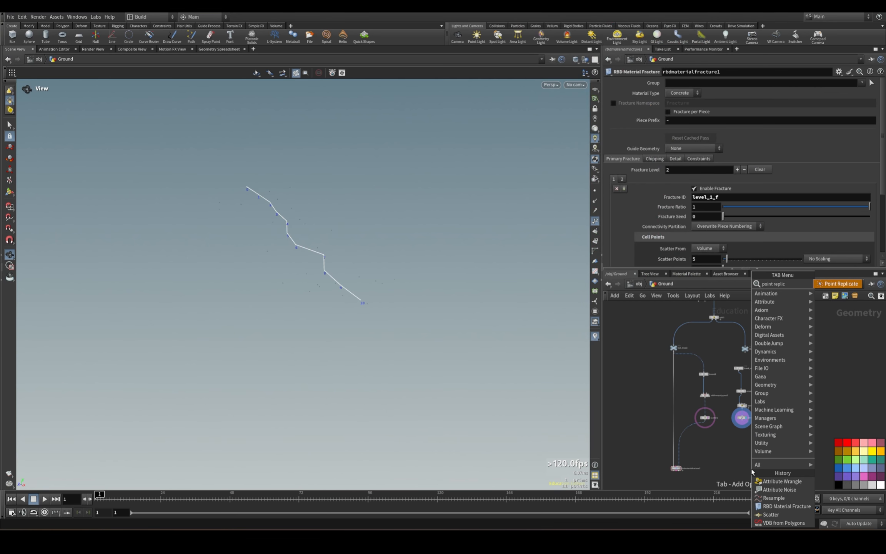
{"action": "left_click", "coordinate": [834, 286]}
{"action": "left_click", "coordinate": [742, 446]}
{"action": "scroll", "coordinate": [741, 438], "scroll_direction": "up", "scroll_amount": 4}
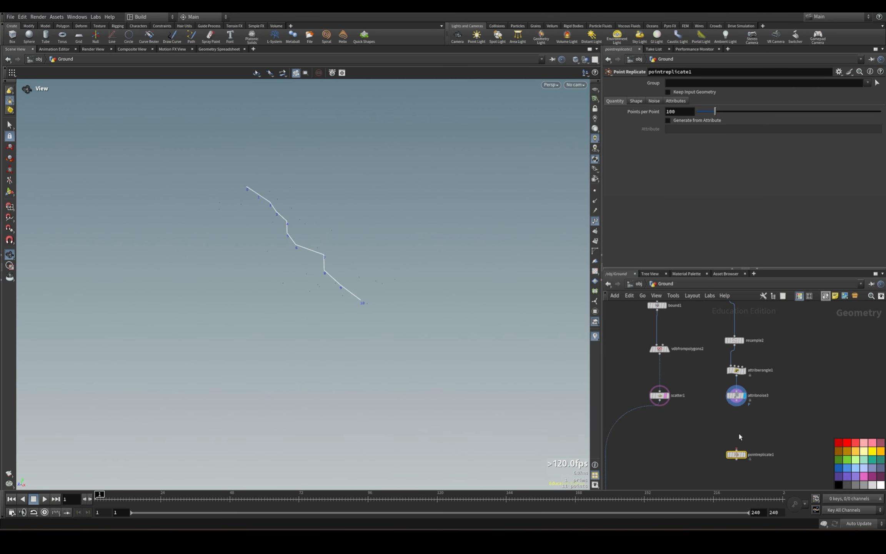
{"action": "left_click_drag", "start_coordinate": [736, 404], "coordinate": [736, 449]}
{"action": "left_click", "coordinate": [744, 454]}
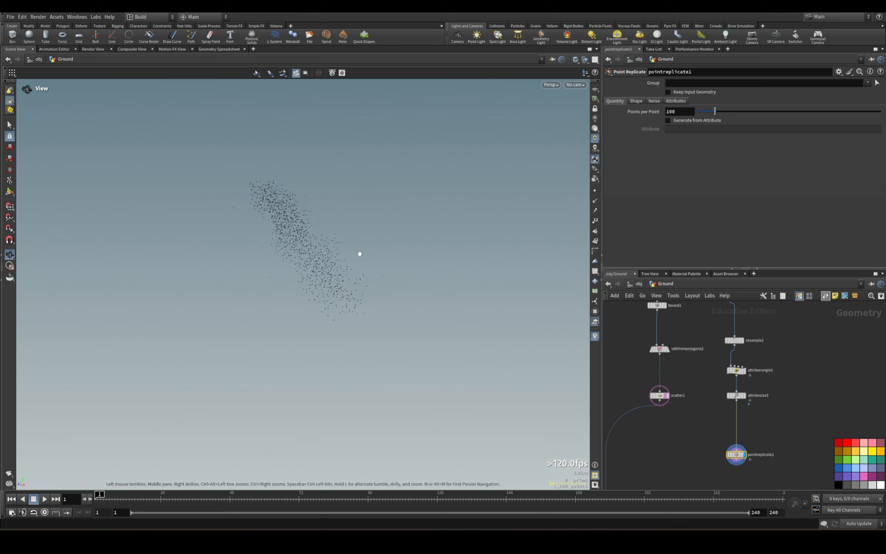
{"action": "left_click_drag", "start_coordinate": [358, 253], "coordinate": [205, 174]}
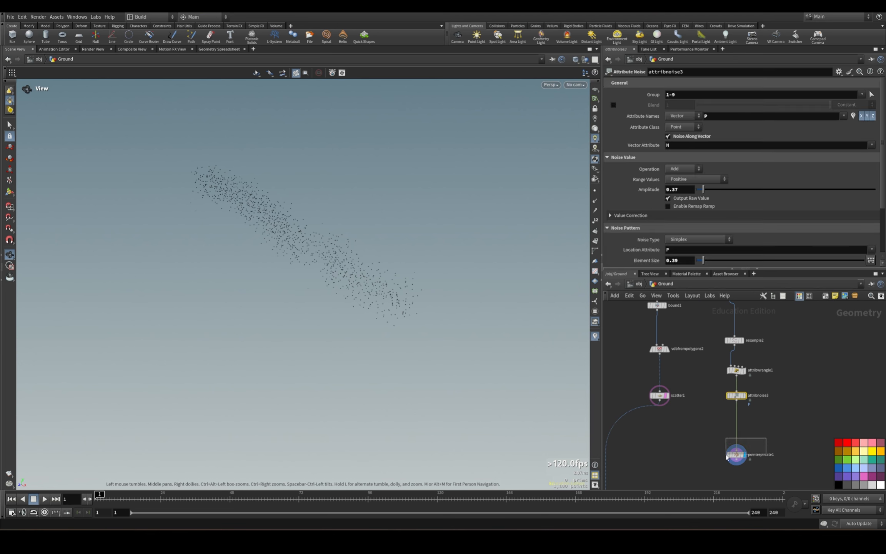
Insert a Resample node between attribnoise3 and pointreplicate1.
{"action": "key", "text": "Tab"}
{"action": "type", "text": "resamp"}
{"action": "key", "text": "Return"}
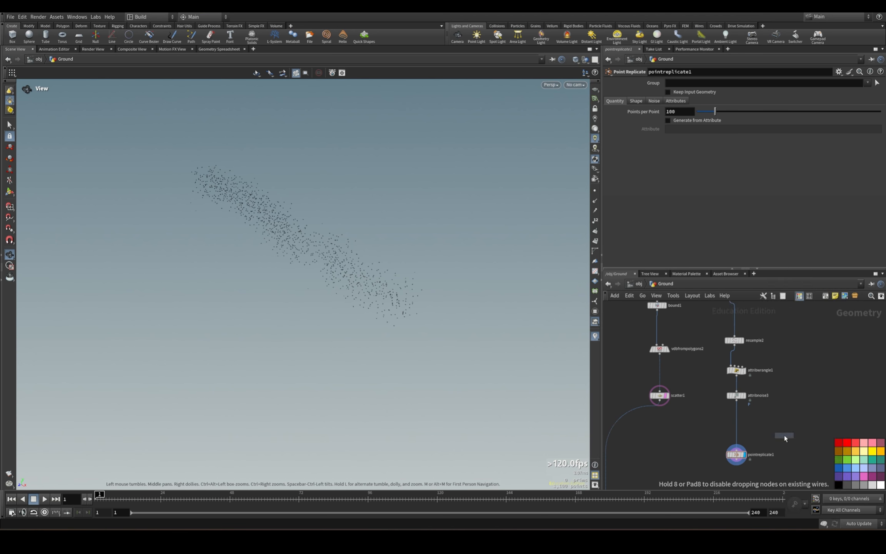
{"action": "left_click", "coordinate": [737, 427]}
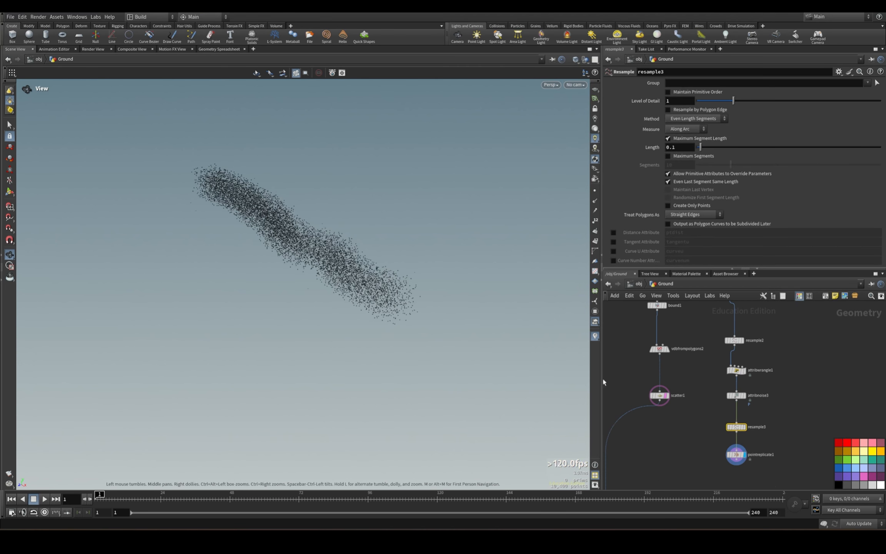
Display resample3 with point markers, enable its Curve U Attribute, and set the segment length to 0.05.
{"action": "left_click", "coordinate": [745, 429]}
{"action": "left_click", "coordinate": [614, 251]}
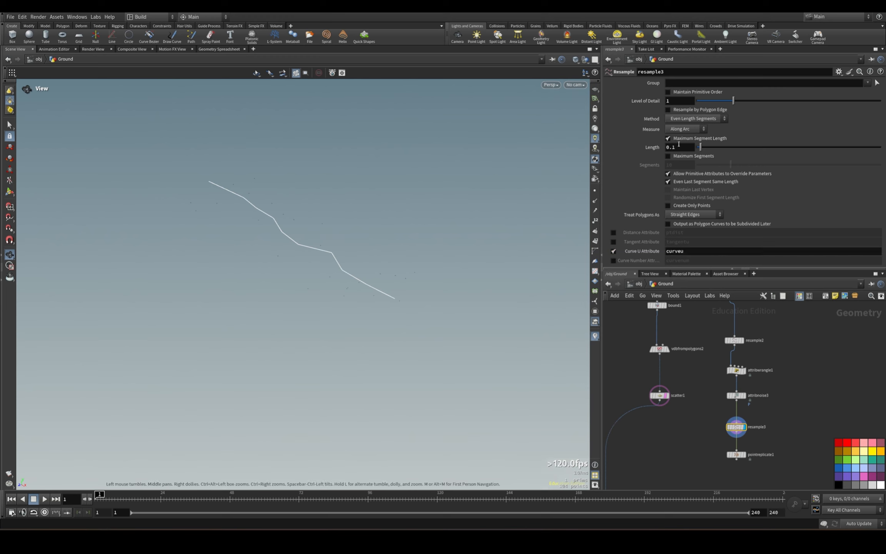
{"action": "double_click", "coordinate": [683, 151]}
{"action": "type", "text": ".05"}
{"action": "key", "text": "Return"}
{"action": "left_click", "coordinate": [595, 191]}
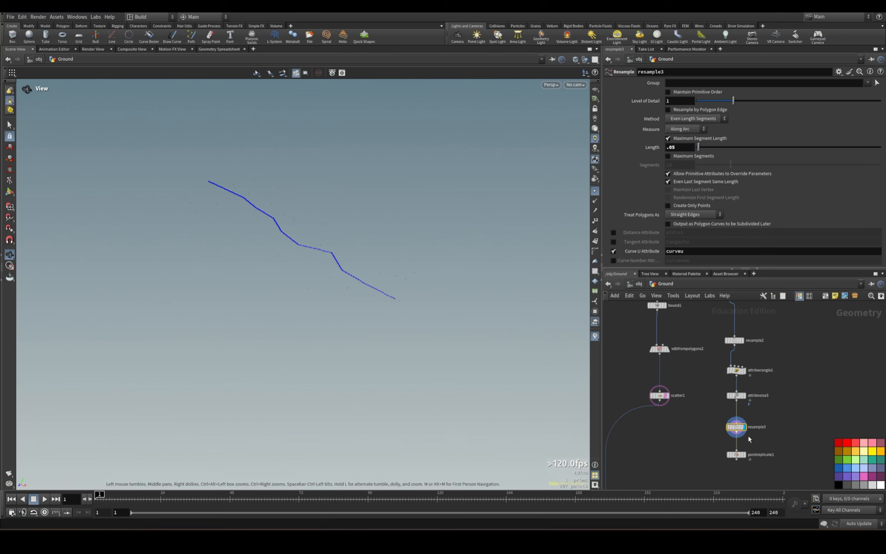
Insert an Attribute Wrangle between resample3 and pointreplicate1, spacing the nodes apart, and display it.
{"action": "middle_click_drag", "start_coordinate": [754, 441], "coordinate": [762, 370]}
{"action": "left_click_drag", "start_coordinate": [745, 383], "coordinate": [745, 420]}
{"action": "left_click", "coordinate": [743, 386]}
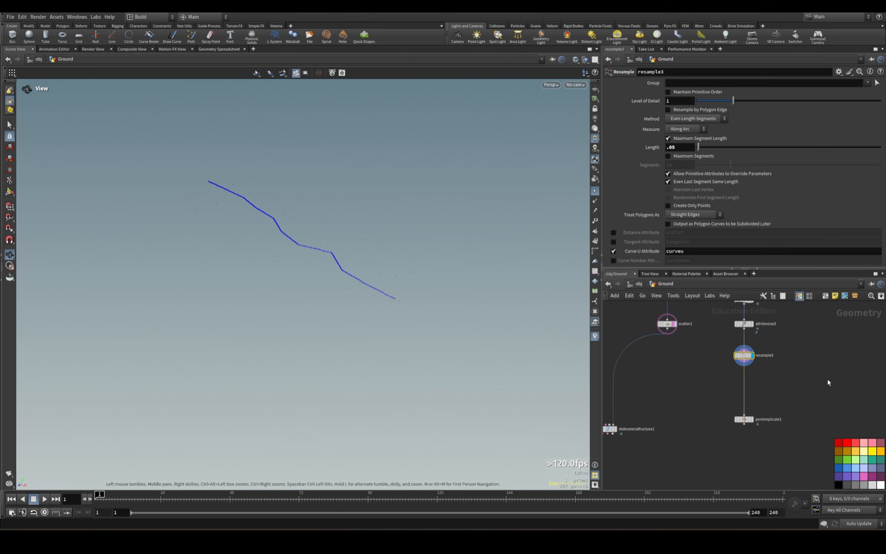
{"action": "key", "text": "Tab"}
{"action": "type", "text": "attribute w"}
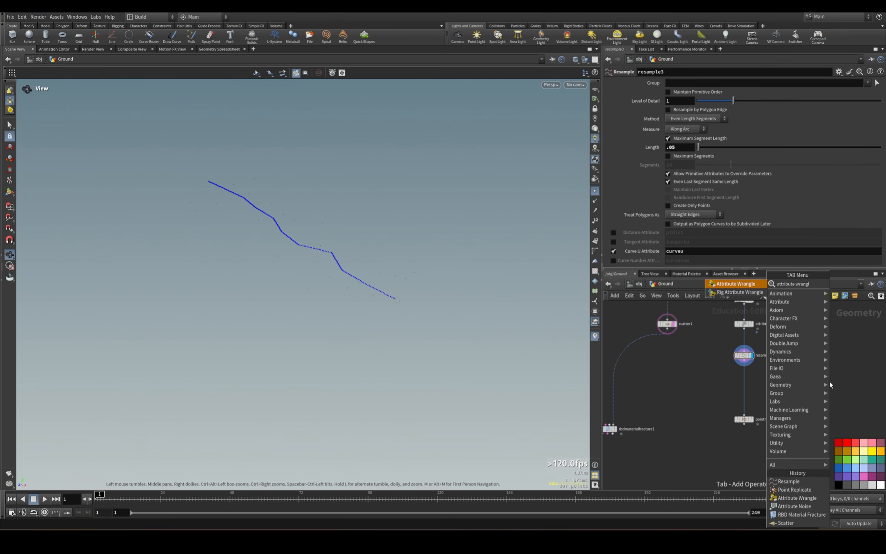
{"action": "key", "text": "Return"}
{"action": "left_click", "coordinate": [744, 387]}
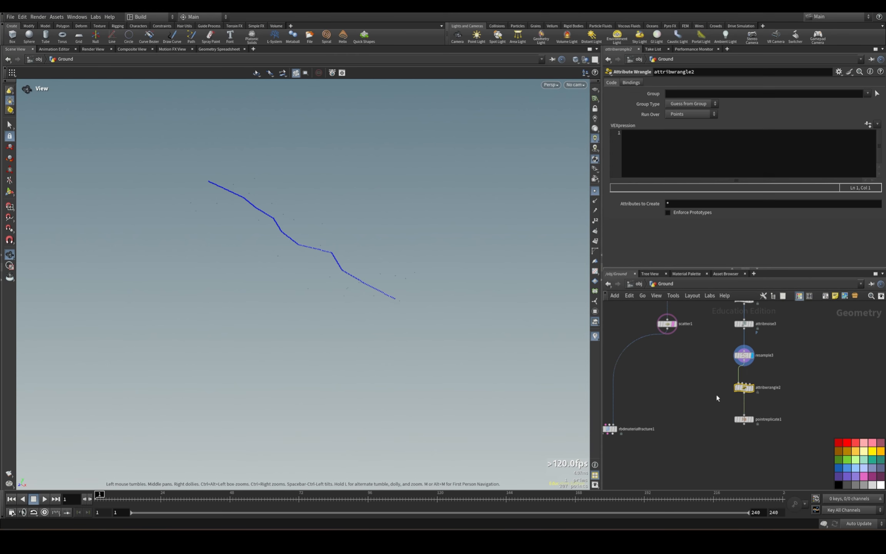
{"action": "left_click", "coordinate": [753, 387]}
{"action": "left_click", "coordinate": [649, 146]}
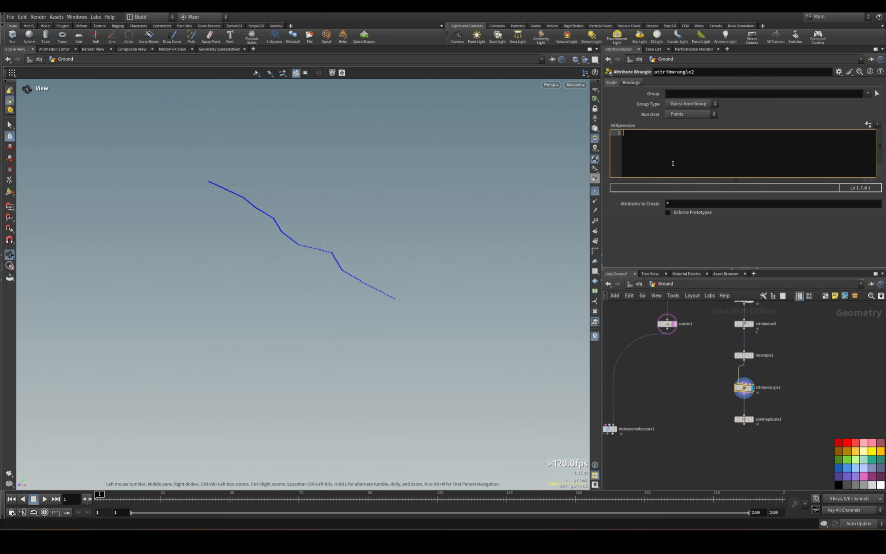
{"action": "type", "text": "float curve = @curveu;"}
{"action": "key", "text": "Return"}
Check pointreplicate1's attribute-driven quantity option and add the line f@amount=curve; to attribwrangle2.
{"action": "left_click", "coordinate": [740, 419]}
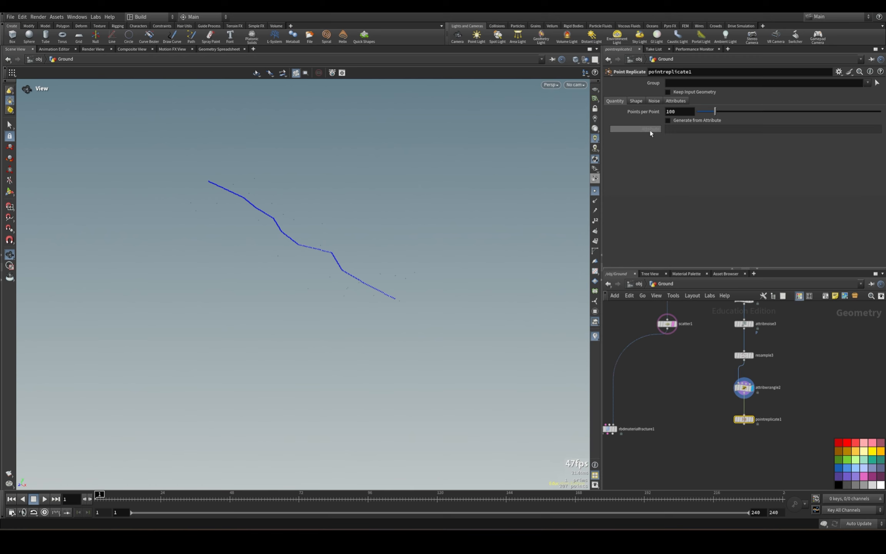
{"action": "mouse_move", "coordinate": [651, 133]}
{"action": "left_click_drag", "start_coordinate": [722, 379], "coordinate": [778, 398]}
{"action": "left_click", "coordinate": [713, 138]}
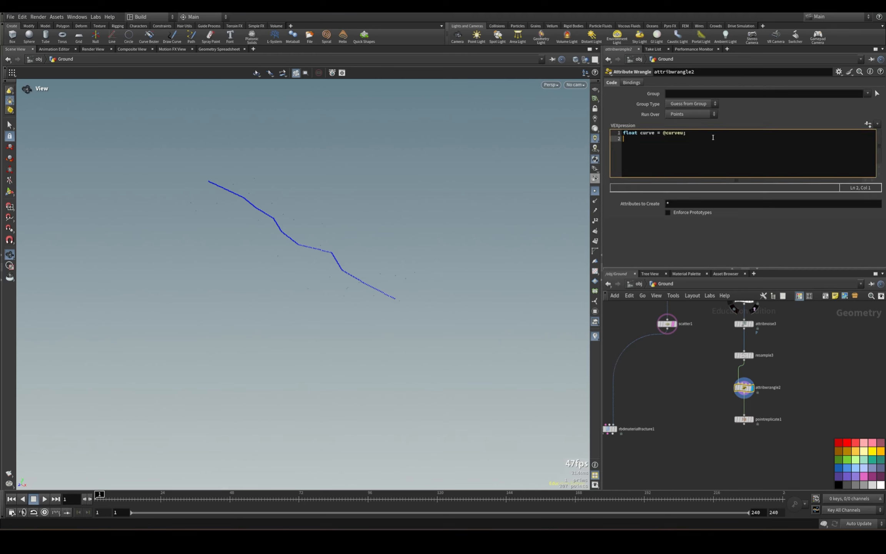
{"action": "type", "text": "f@amount=curve;"}
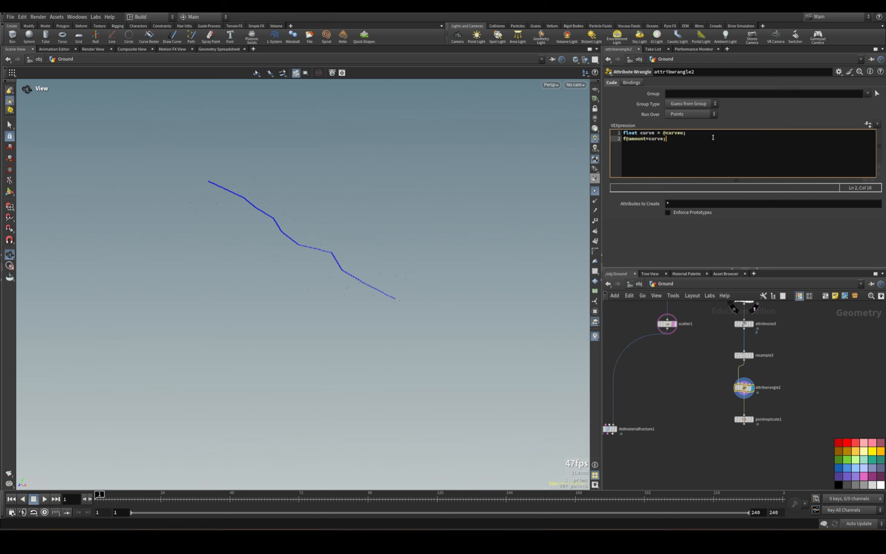
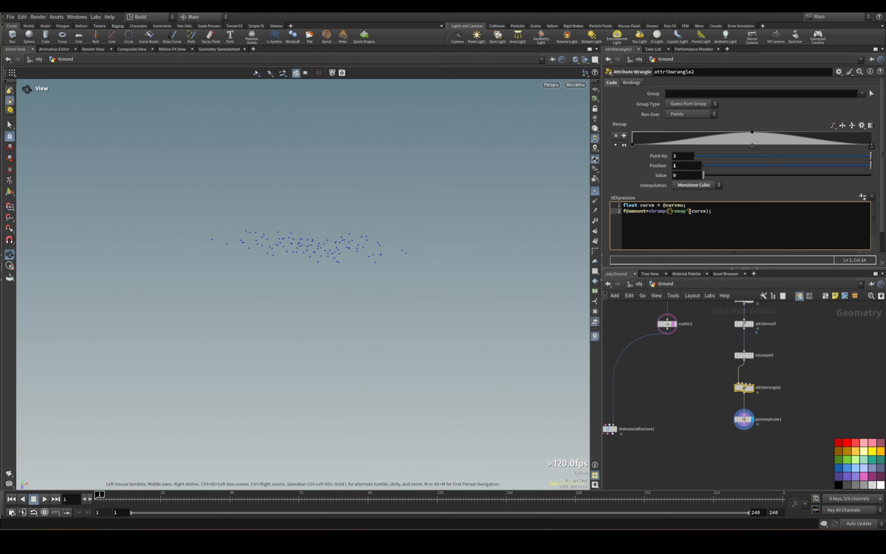
Complete attribwrangle2's second line as f@amount=chramp('remap',rand(curve)); so the ramp lookup uses a random value.
{"action": "type", "text": ","}
{"action": "left_click", "coordinate": [712, 226]}
{"action": "type", "text": "rand("}
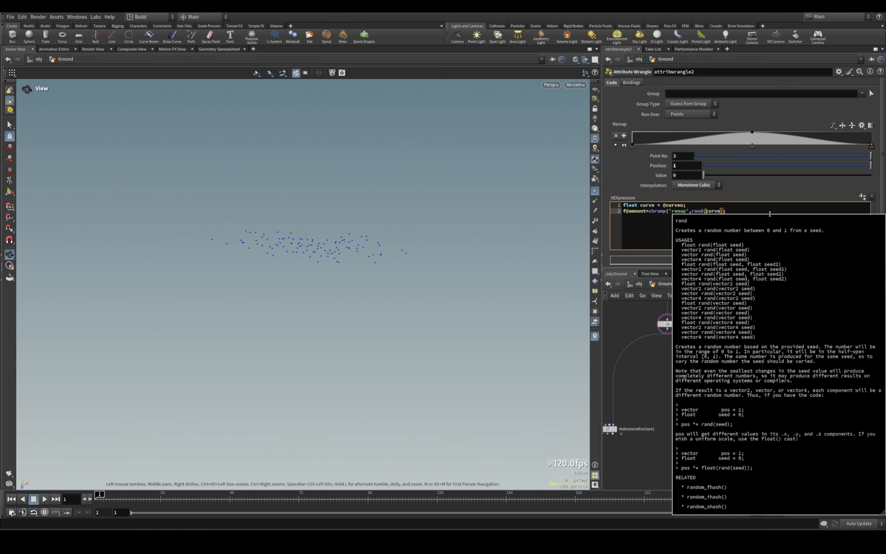
{"action": "key", "text": "Right"}
{"action": "key", "text": "Right"}
{"action": "key", "text": "Right"}
{"action": "key", "text": "Right"}
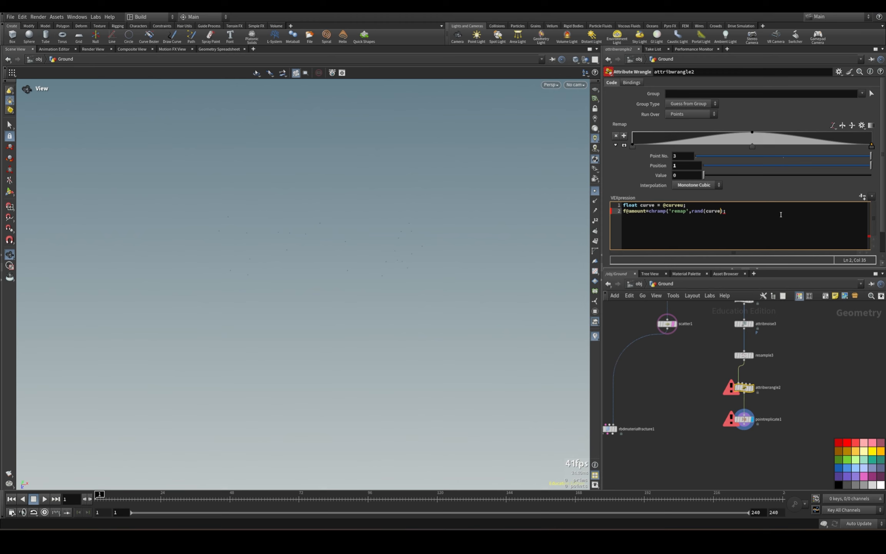
{"action": "type", "text": ")"}
{"action": "left_click", "coordinate": [829, 377]}
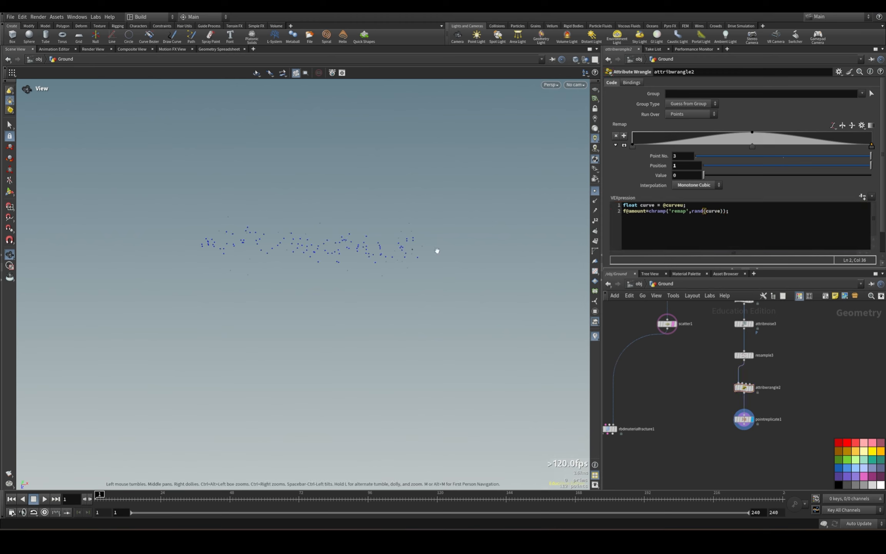
Shift the middle point of attribwrangle2's Remap ramp toward the start of the ramp.
{"action": "left_click_drag", "start_coordinate": [374, 281], "coordinate": [364, 282]}
{"action": "left_click_drag", "start_coordinate": [754, 146], "coordinate": [695, 150]}
{"action": "left_click_drag", "start_coordinate": [697, 403], "coordinate": [743, 420]}
{"action": "left_click_drag", "start_coordinate": [714, 383], "coordinate": [746, 390]}
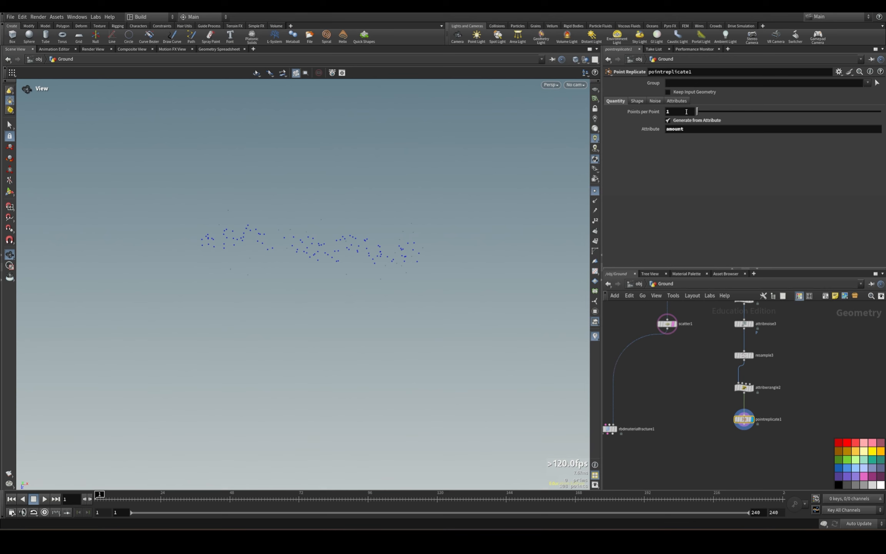
Compare the scatter settings of scatter1 with the quantity settings of pointreplicate1.
{"action": "middle_click_drag", "start_coordinate": [673, 417], "coordinate": [717, 421]}
{"action": "left_click", "coordinate": [707, 327]}
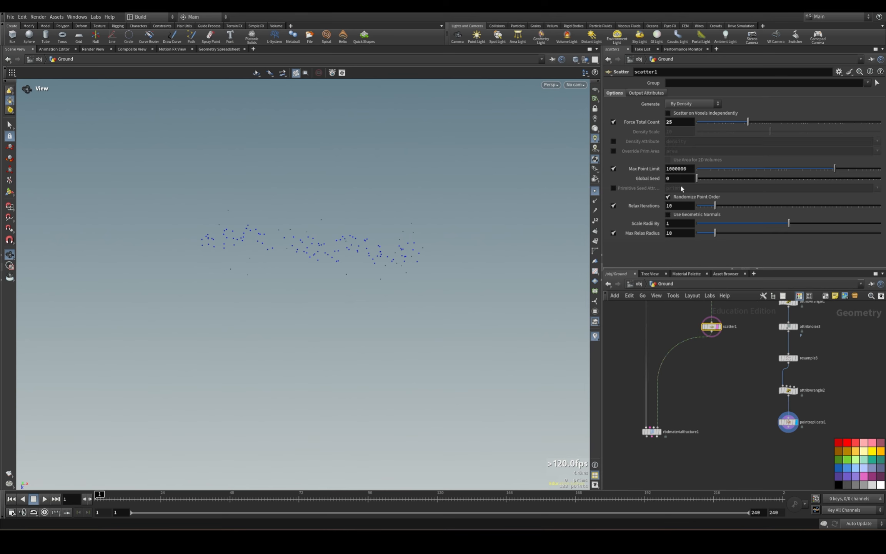
{"action": "left_click_drag", "start_coordinate": [675, 121], "coordinate": [609, 129]}
{"action": "left_click_drag", "start_coordinate": [751, 409], "coordinate": [784, 425]}
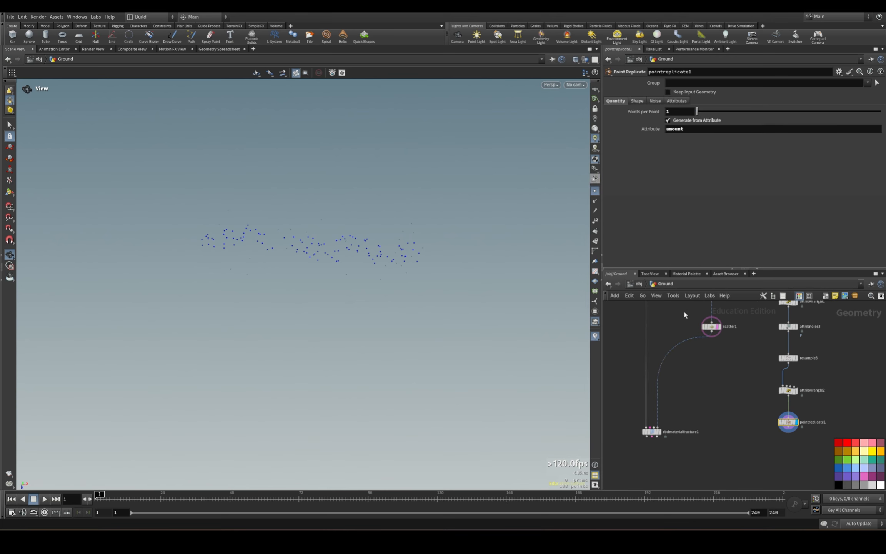
{"action": "left_click_drag", "start_coordinate": [685, 313], "coordinate": [709, 328]}
{"action": "left_click", "coordinate": [788, 422]}
{"action": "left_click_drag", "start_coordinate": [697, 112], "coordinate": [698, 112]}
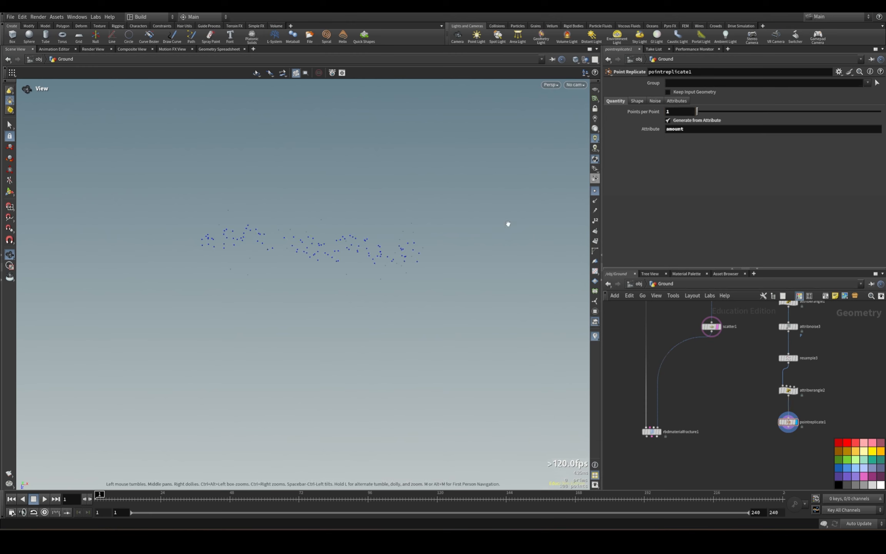
Set pointreplicate1's shape to Circle with its orientation in the ZX Plane.
{"action": "left_click", "coordinate": [637, 101]}
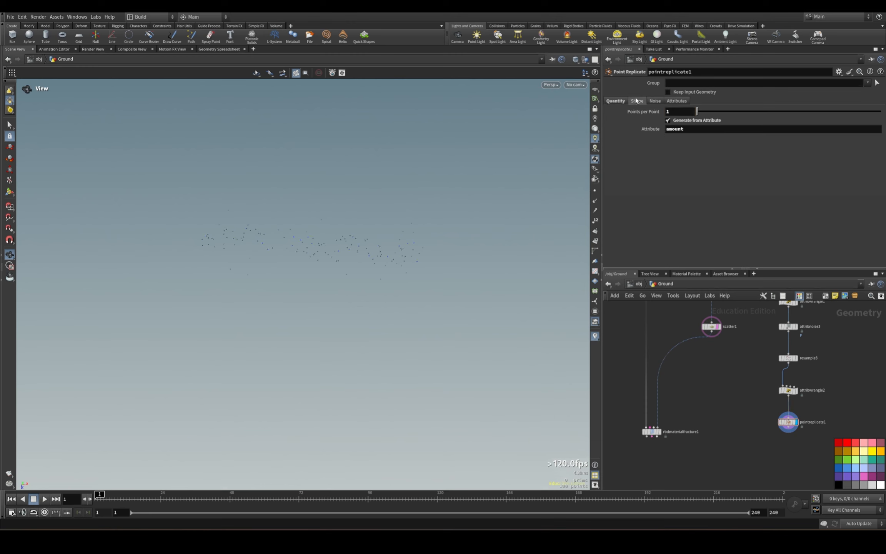
{"action": "left_click", "coordinate": [680, 111]}
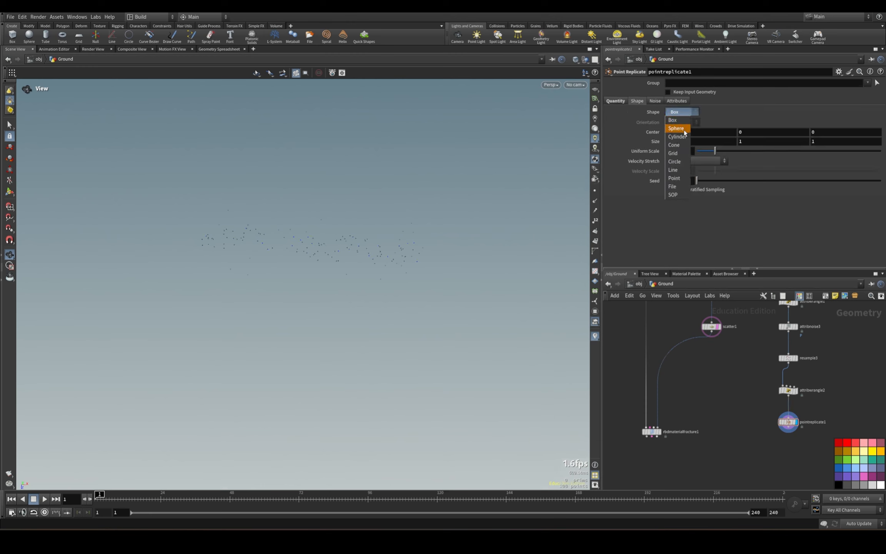
{"action": "left_click", "coordinate": [677, 162]}
{"action": "left_click", "coordinate": [680, 122]}
{"action": "left_click", "coordinate": [677, 146]}
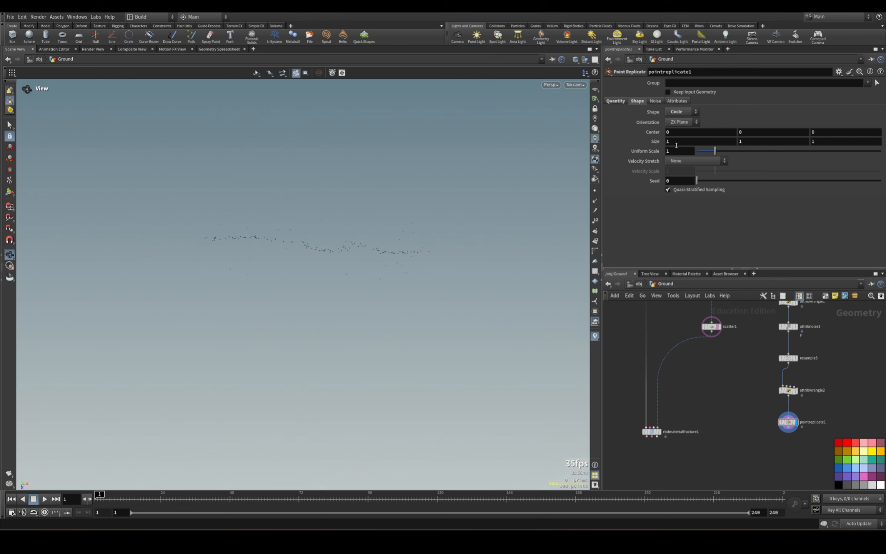
Show the reference grid and template Out_Inside to compare the slab outline with the replicated points.
{"action": "left_click", "coordinate": [595, 90]}
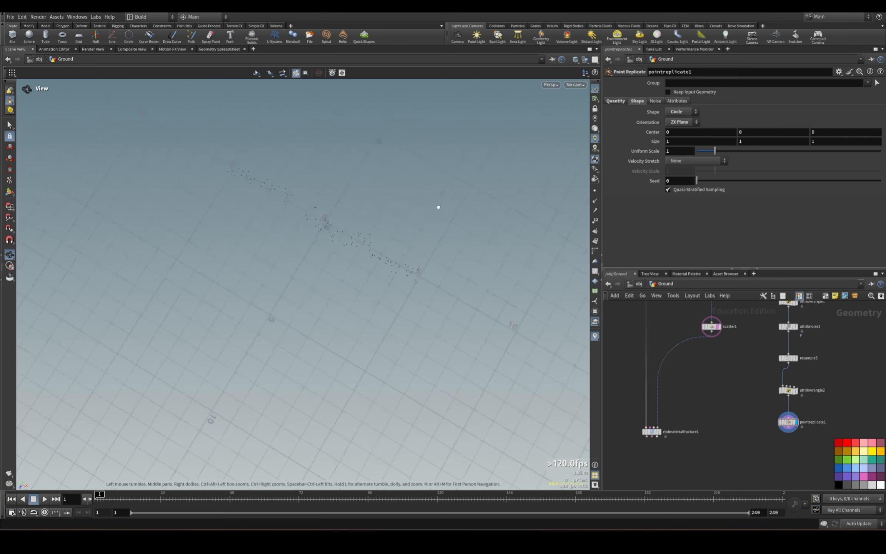
{"action": "left_click_drag", "start_coordinate": [438, 207], "coordinate": [349, 101]}
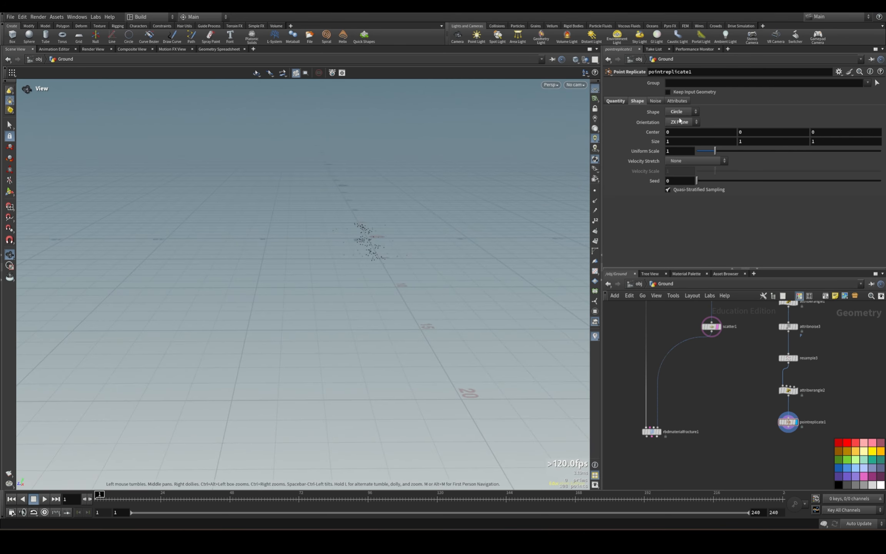
{"action": "left_click_drag", "start_coordinate": [496, 269], "coordinate": [428, 251]}
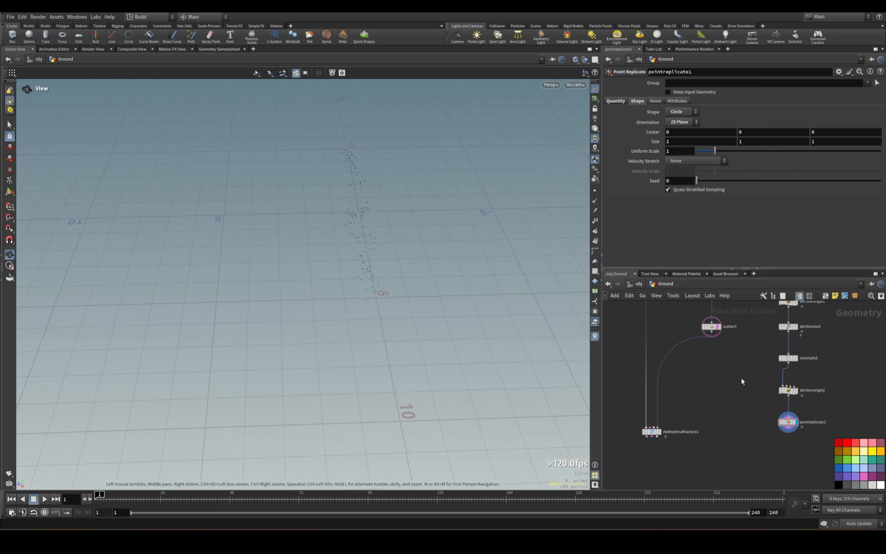
{"action": "middle_click_drag", "start_coordinate": [731, 351], "coordinate": [722, 445]}
{"action": "middle_click_drag", "start_coordinate": [727, 386], "coordinate": [723, 460]}
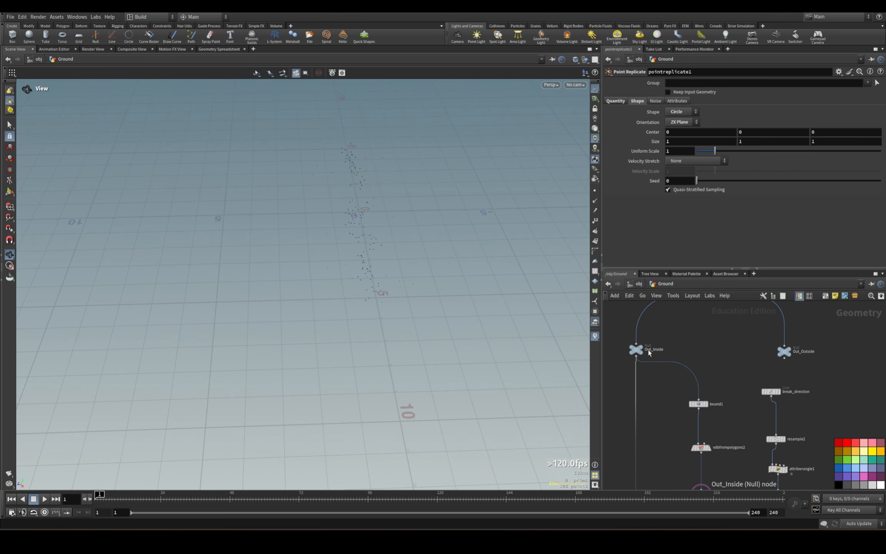
{"action": "left_click", "coordinate": [646, 363]}
{"action": "left_click_drag", "start_coordinate": [415, 309], "coordinate": [416, 270]}
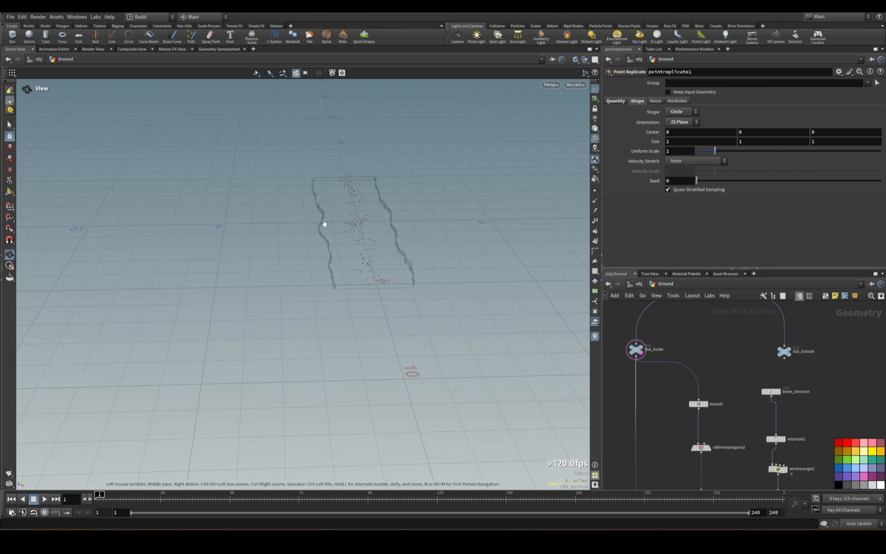
{"action": "left_click_drag", "start_coordinate": [342, 268], "coordinate": [493, 281]}
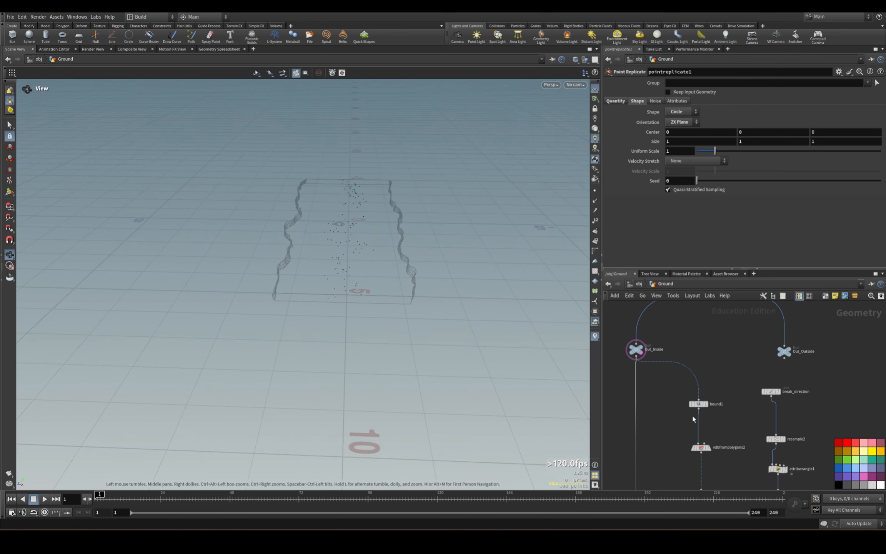
Set pointreplicate1's Uniform Scale to 2 to spread the replicated points wider.
{"action": "middle_click_drag", "start_coordinate": [693, 417], "coordinate": [643, 297]}
{"action": "left_click", "coordinate": [729, 470]}
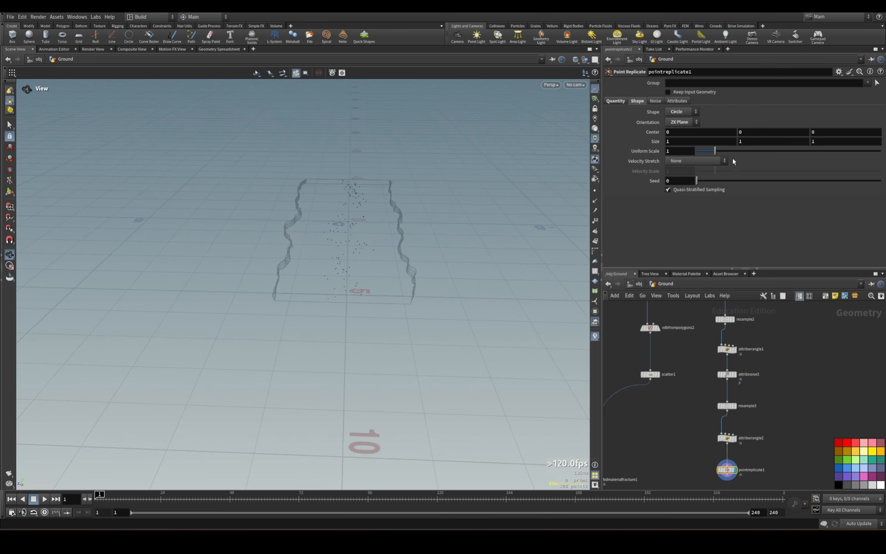
{"action": "left_click_drag", "start_coordinate": [716, 150], "coordinate": [734, 156]}
Examine pointreplicate1's noise and attribute settings against the point spread across the slab's thickness.
{"action": "left_click", "coordinate": [655, 101]}
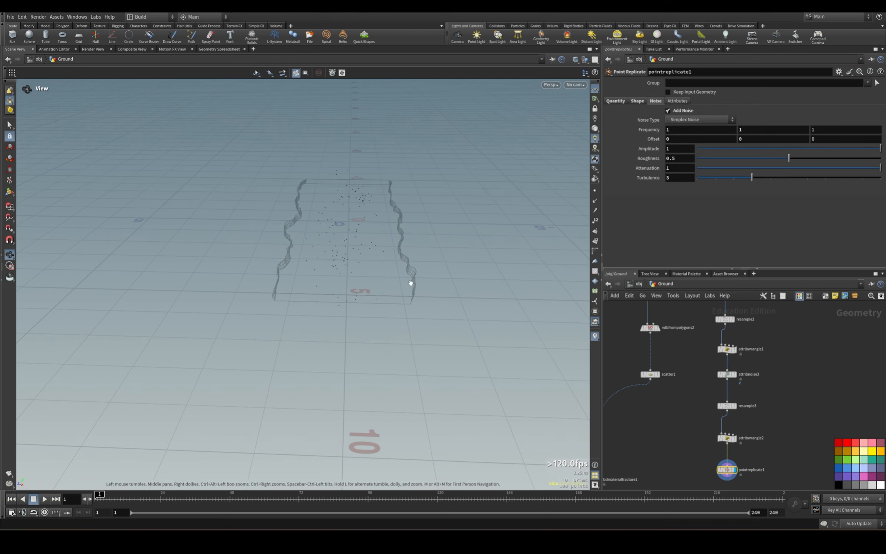
{"action": "left_click_drag", "start_coordinate": [410, 282], "coordinate": [361, 277]}
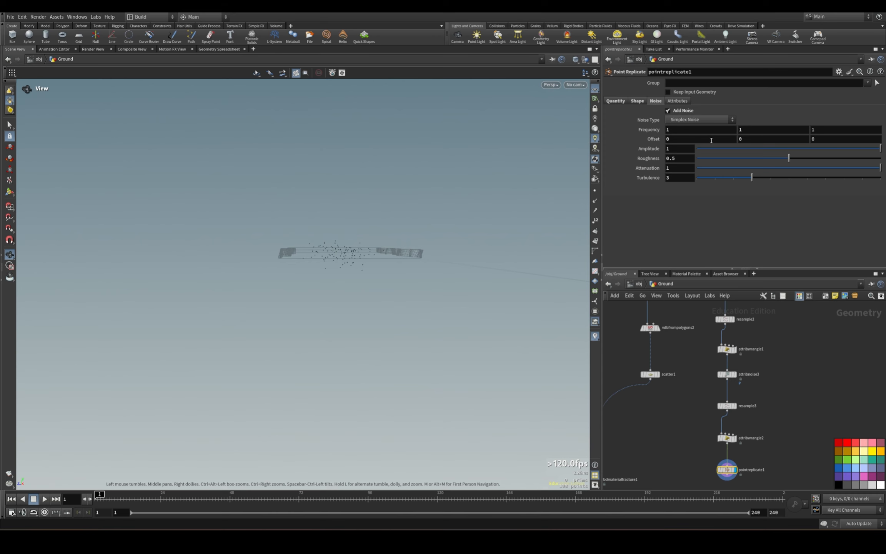
{"action": "left_click_drag", "start_coordinate": [750, 130], "coordinate": [739, 130]}
{"action": "left_click_drag", "start_coordinate": [425, 192], "coordinate": [335, 239]}
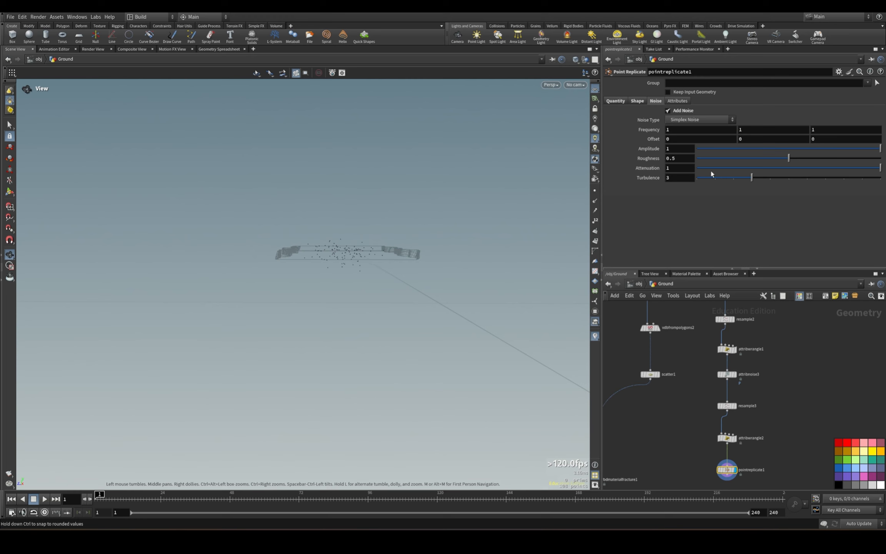
{"action": "left_click", "coordinate": [678, 101]}
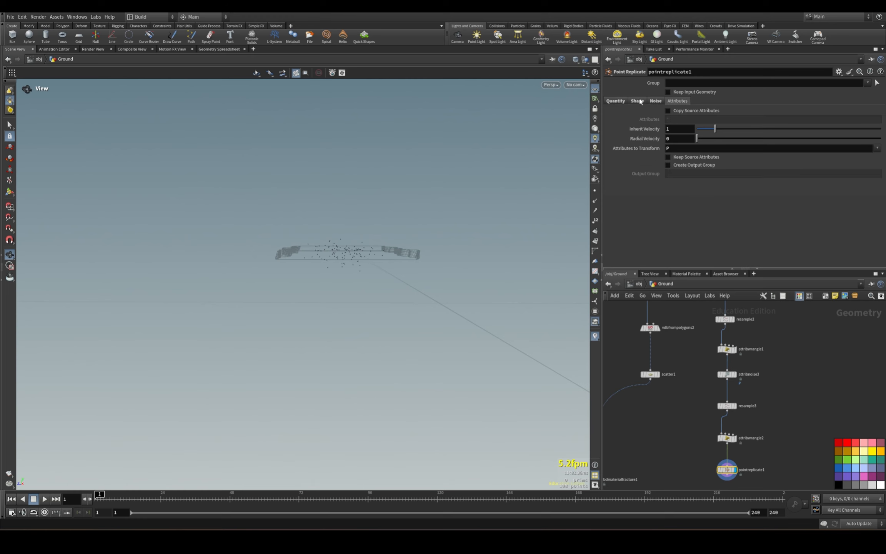
Merge scatter1 and pointreplicate1 into rbdmaterialfracture1's point input, and display the fracture with its node moved lower.
{"action": "scroll", "coordinate": [726, 354], "scroll_direction": "down", "scroll_amount": 1}
{"action": "middle_click_drag", "start_coordinate": [694, 474], "coordinate": [694, 388]}
{"action": "left_click_drag", "start_coordinate": [679, 376], "coordinate": [637, 438]}
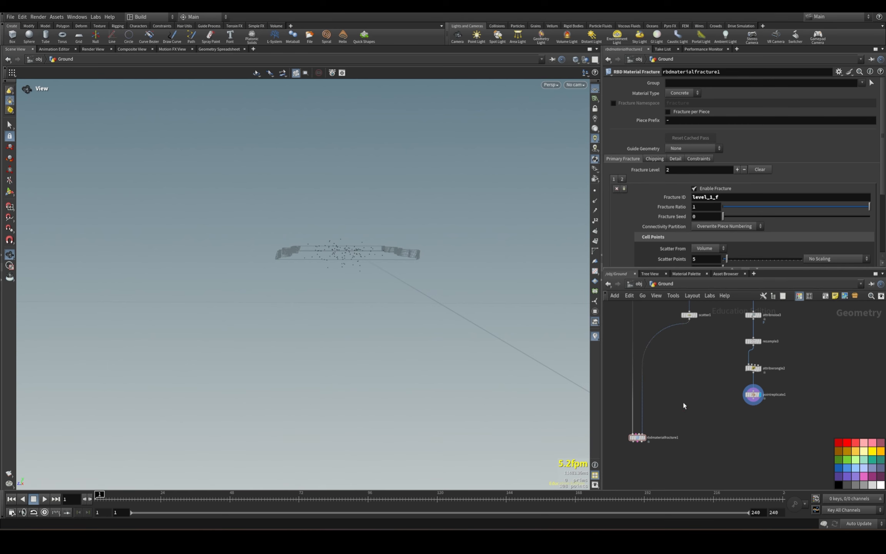
{"action": "key", "text": "Tab"}
{"action": "type", "text": "merge"}
{"action": "left_click", "coordinate": [764, 284]}
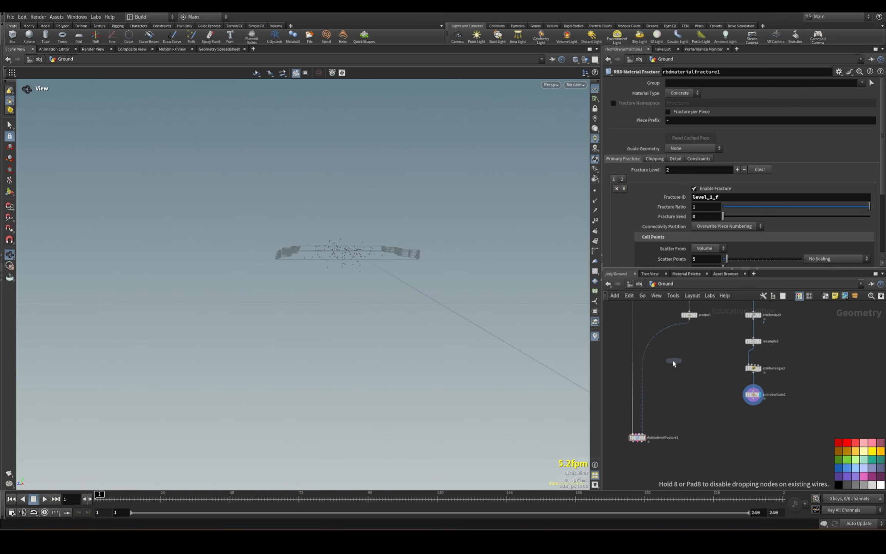
{"action": "left_click", "coordinate": [646, 357]}
{"action": "left_click_drag", "start_coordinate": [646, 360], "coordinate": [725, 429]}
{"action": "left_click", "coordinate": [643, 437]}
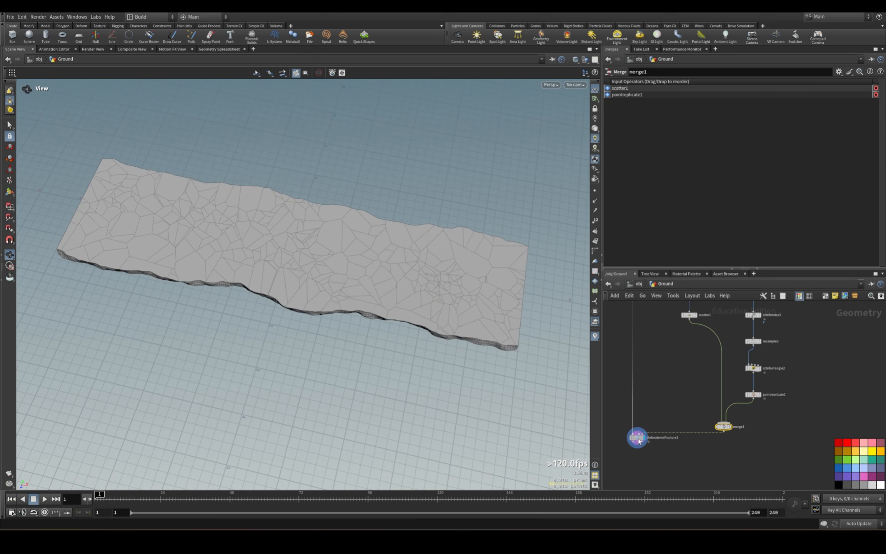
{"action": "left_click_drag", "start_coordinate": [638, 442], "coordinate": [639, 467]}
Reset pointreplicate1's Uniform Scale to 1.
{"action": "left_click", "coordinate": [753, 395]}
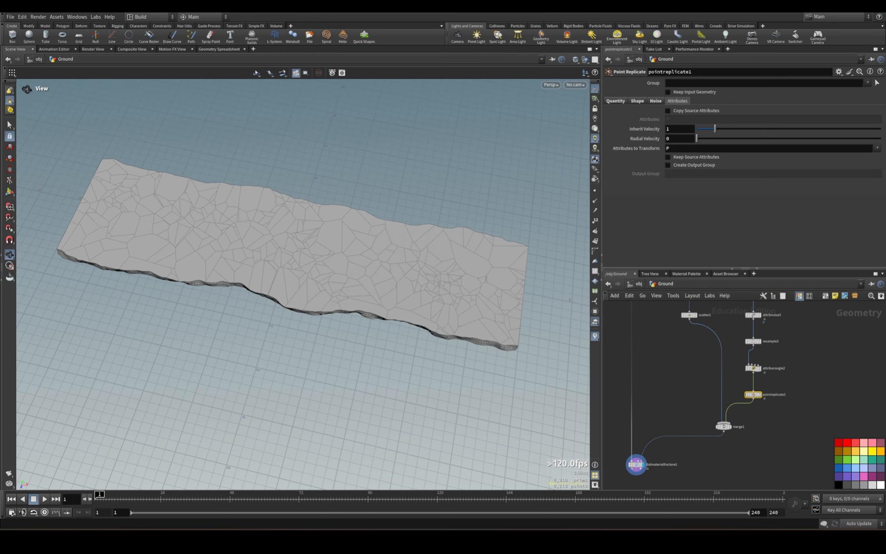
{"action": "left_click", "coordinate": [640, 101]}
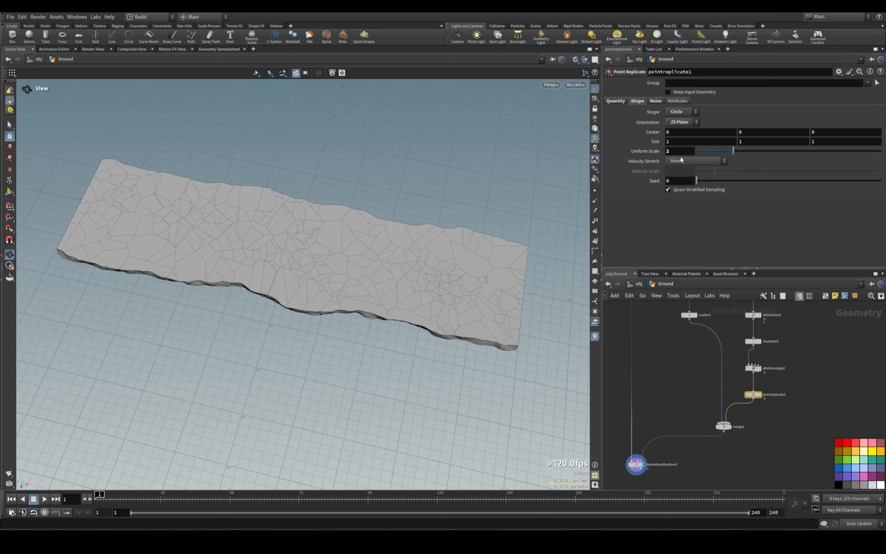
{"action": "mouse_move", "coordinate": [635, 151]}
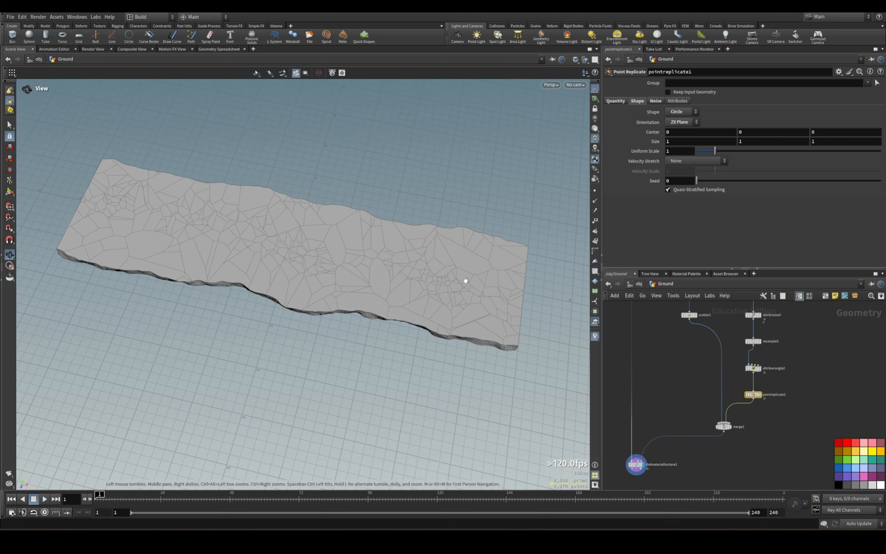
Set pointreplicate1's Points per Point to 2.5 and inspect the fracture density along the slab.
{"action": "left_click", "coordinate": [615, 101]}
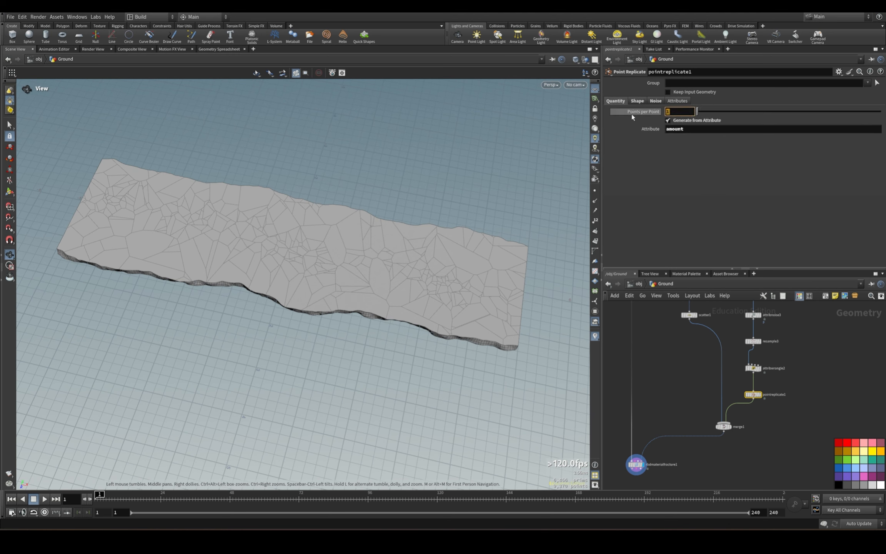
{"action": "key", "text": "Return"}
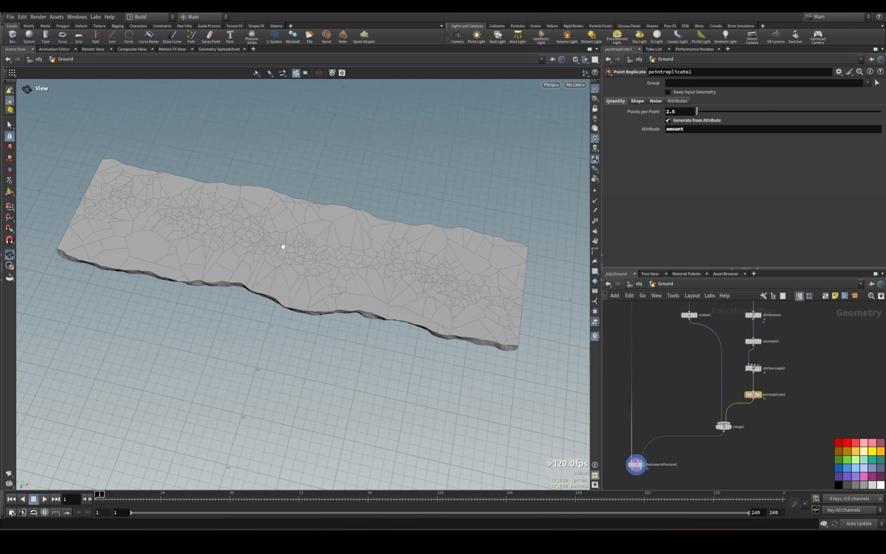
{"action": "left_click_drag", "start_coordinate": [516, 304], "coordinate": [391, 333]}
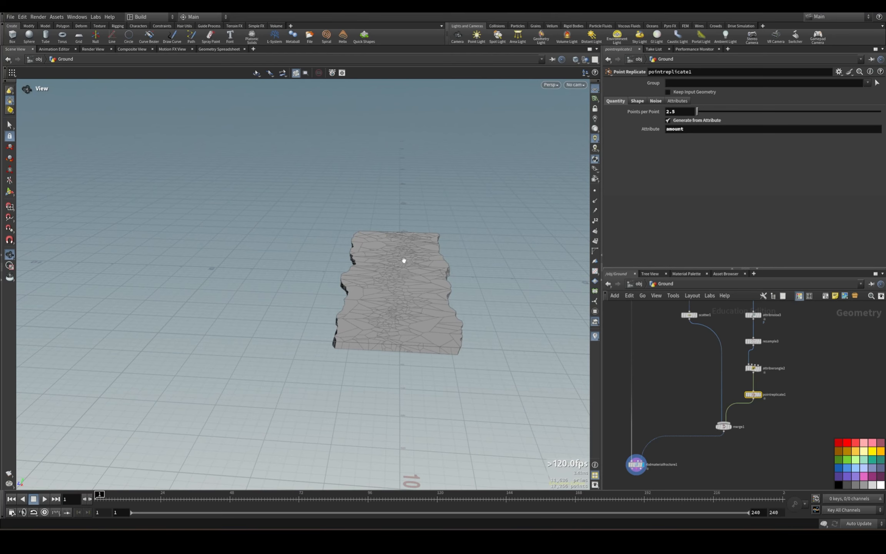
{"action": "left_click_drag", "start_coordinate": [404, 260], "coordinate": [383, 228]}
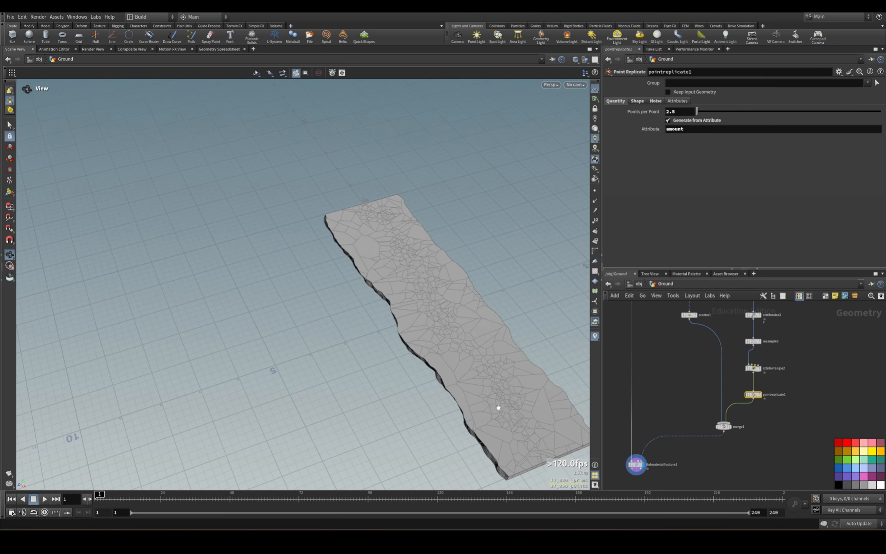
{"action": "left_click_drag", "start_coordinate": [499, 408], "coordinate": [420, 371]}
Set pointreplicate1's Points per Point to 3.5.
{"action": "double_click", "coordinate": [679, 112]}
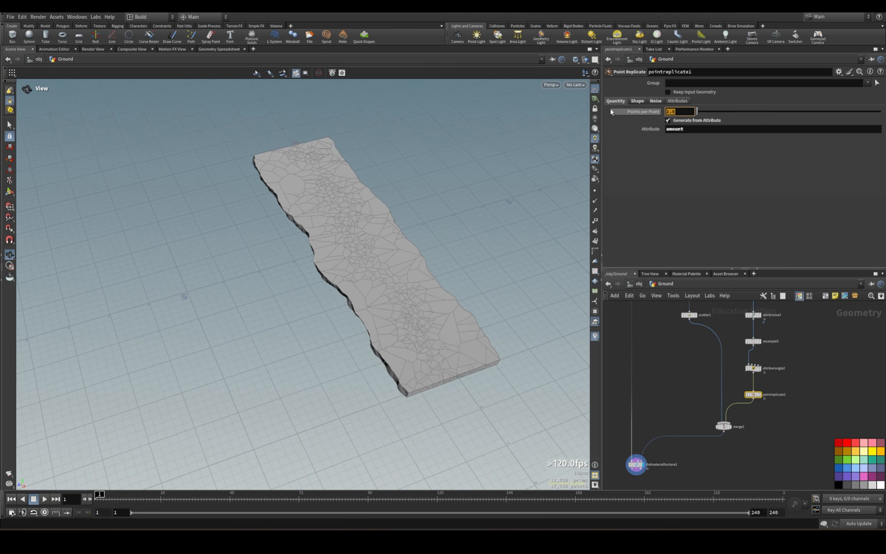
{"action": "type", "text": "3"}
{"action": "key", "text": "Return"}
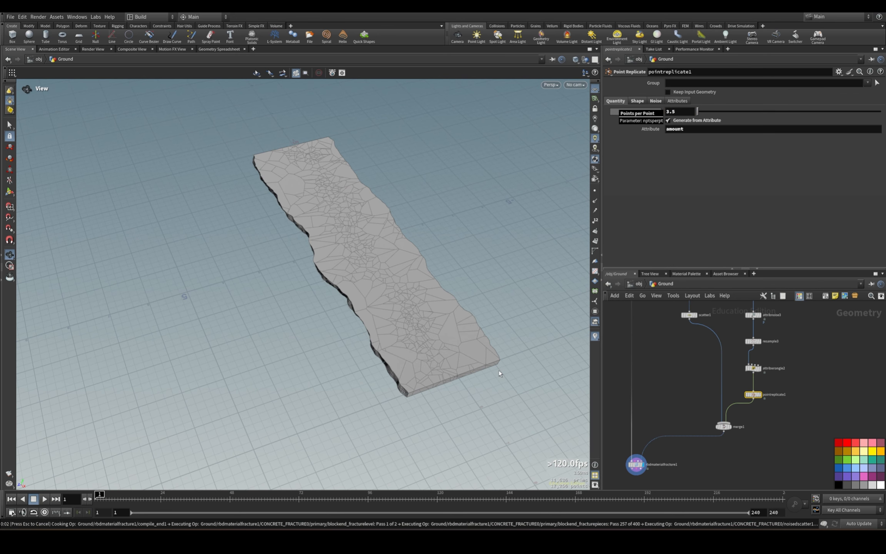
Enable Edge Detail and Interior Detail on rbdmaterialfracture1.
{"action": "left_click_drag", "start_coordinate": [429, 276], "coordinate": [393, 272]}
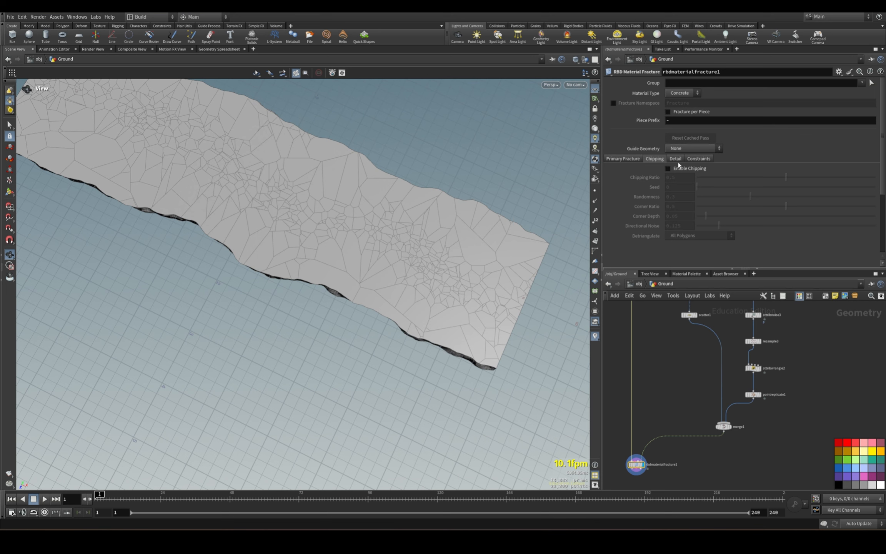
{"action": "left_click", "coordinate": [678, 161]}
{"action": "left_click", "coordinate": [668, 251]}
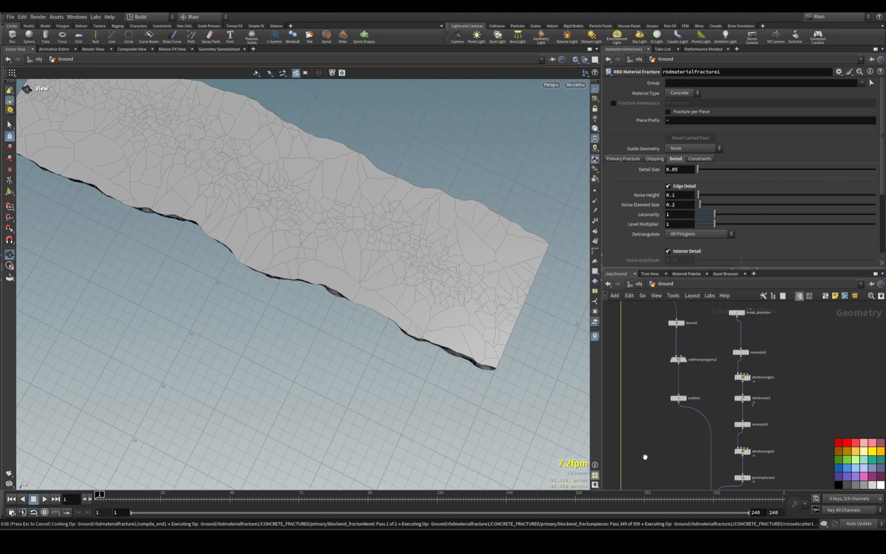
Add an Exploded View node fed by rbdmaterialfracture1 and display its separated pieces.
{"action": "left_click_drag", "start_coordinate": [422, 194], "coordinate": [364, 196]}
{"action": "left_click", "coordinate": [596, 89]}
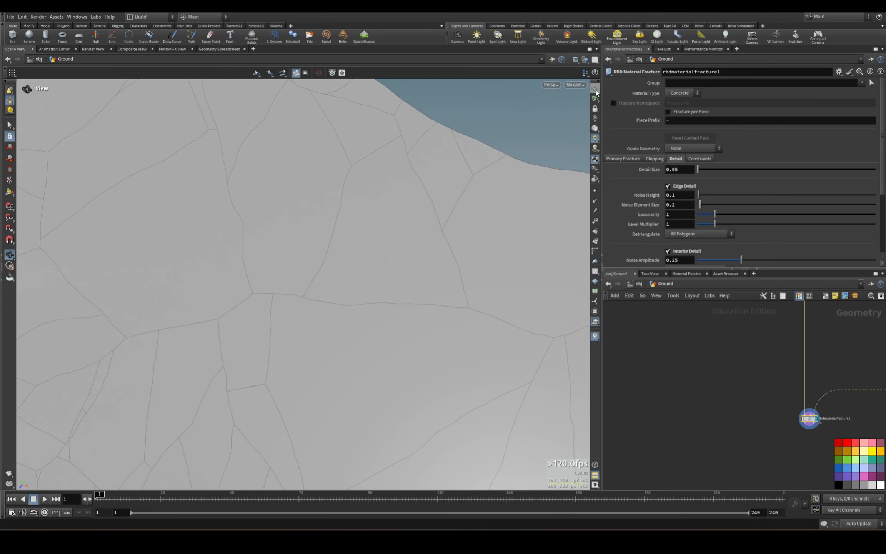
{"action": "right_click_drag", "start_coordinate": [404, 154], "coordinate": [227, 231]}
{"action": "left_click_drag", "start_coordinate": [227, 231], "coordinate": [316, 207]}
{"action": "middle_click_drag", "start_coordinate": [692, 448], "coordinate": [684, 405]}
{"action": "left_click_drag", "start_coordinate": [796, 385], "coordinate": [706, 411]}
{"action": "type", "text": "exp"}
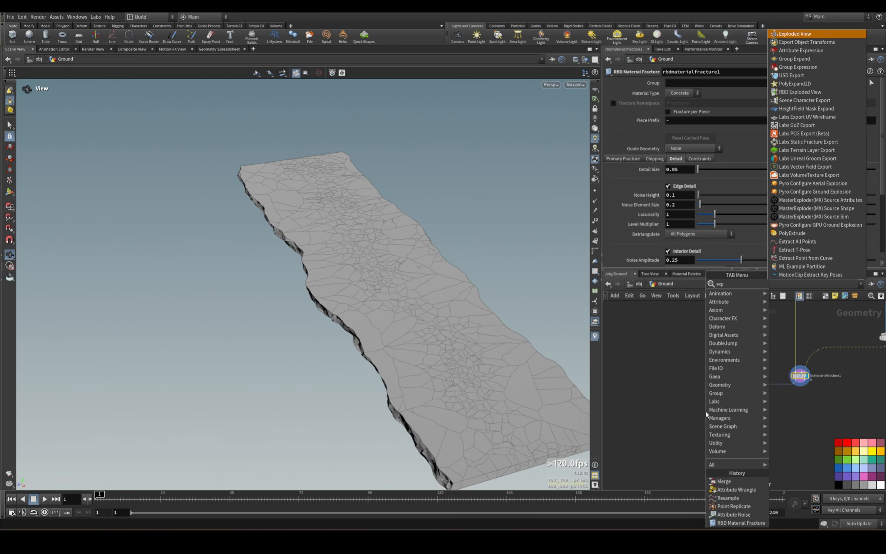
{"action": "type", "text": "loded"}
{"action": "key", "text": "Return"}
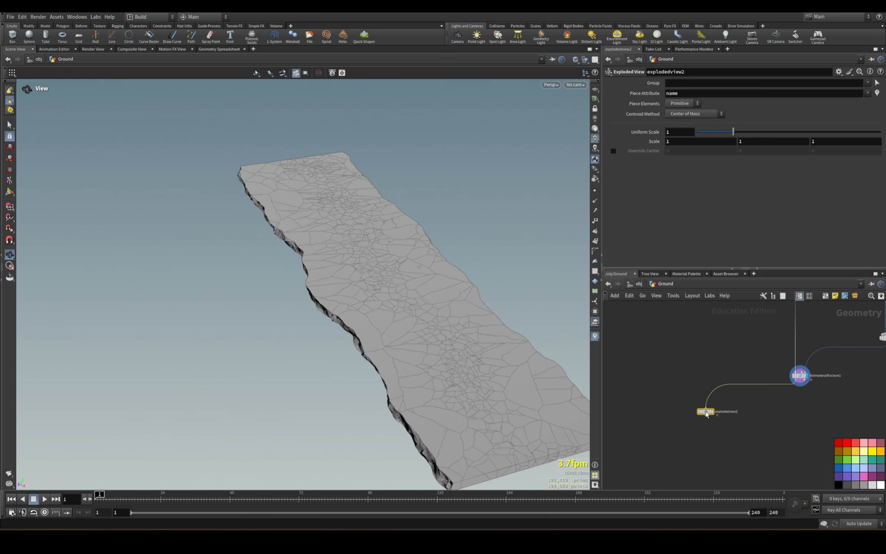
{"action": "scroll", "coordinate": [709, 412], "scroll_direction": "up", "scroll_amount": 3}
{"action": "left_click", "coordinate": [715, 412]}
Examine the exploded pieces' edges and interior faces, and look at rbdmaterialfracture1's Detriangulate options.
{"action": "left_click_drag", "start_coordinate": [508, 339], "coordinate": [435, 334]}
{"action": "right_click_drag", "start_coordinate": [435, 335], "coordinate": [496, 327]}
{"action": "left_click_drag", "start_coordinate": [496, 327], "coordinate": [532, 227]}
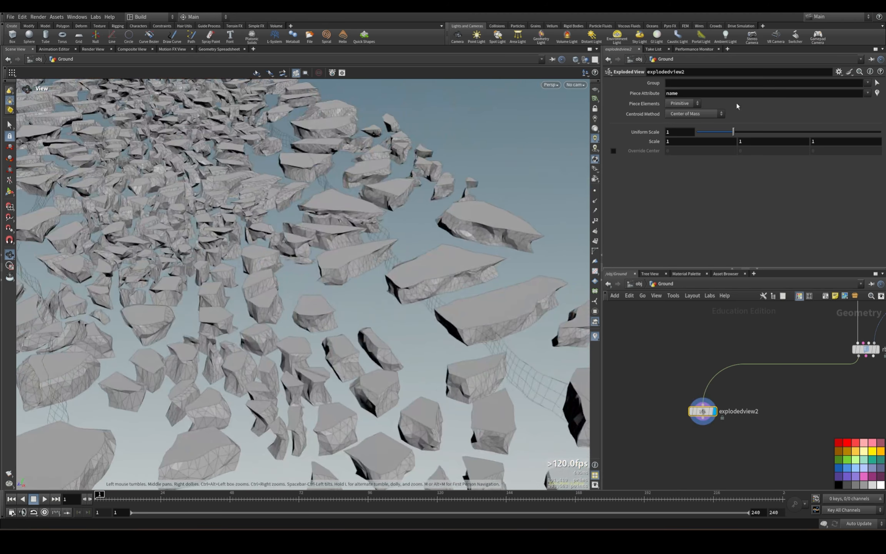
{"action": "middle_click_drag", "start_coordinate": [798, 337], "coordinate": [702, 343]}
{"action": "left_click", "coordinate": [766, 355]}
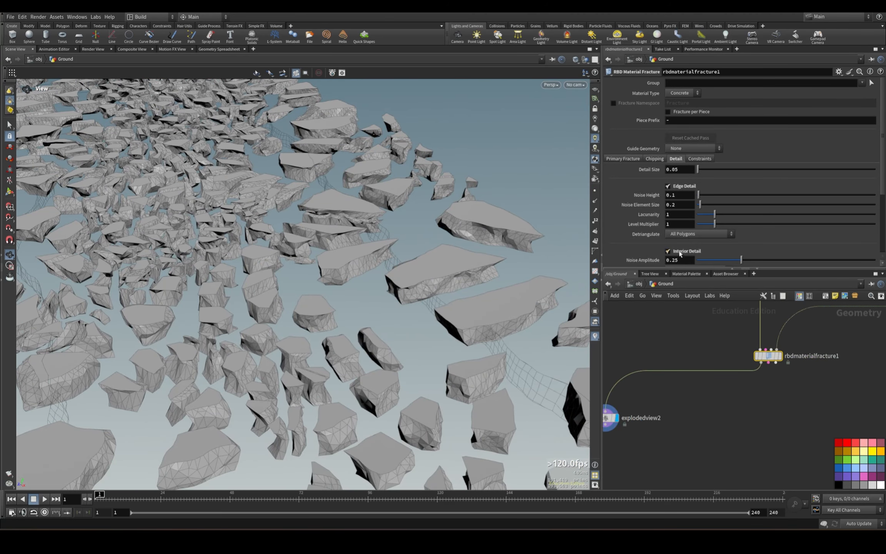
{"action": "left_click_drag", "start_coordinate": [421, 234], "coordinate": [429, 265]}
{"action": "right_click_drag", "start_coordinate": [429, 266], "coordinate": [477, 269]}
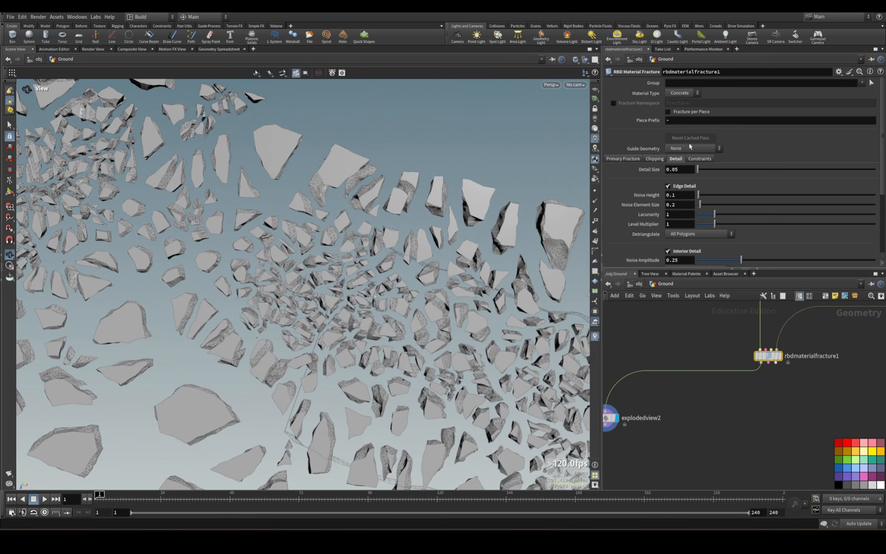
{"action": "left_click", "coordinate": [684, 235]}
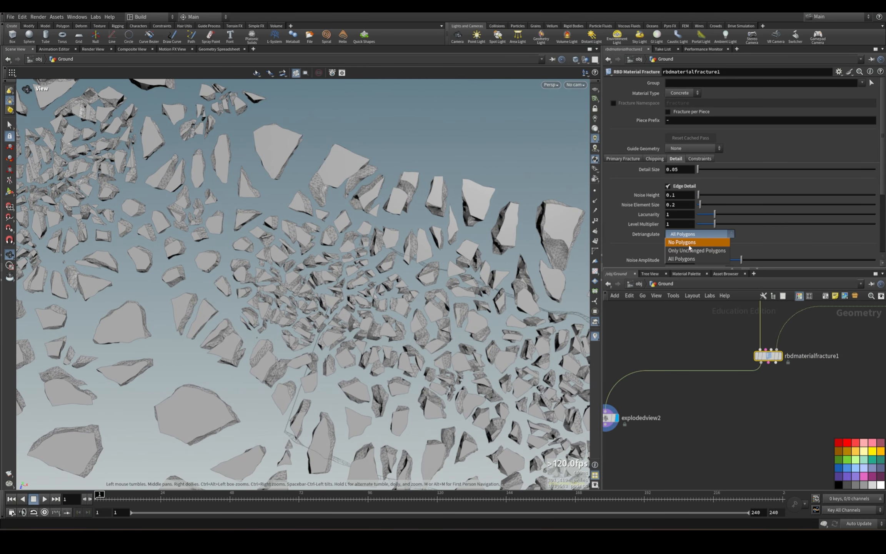
{"action": "left_click", "coordinate": [686, 428]}
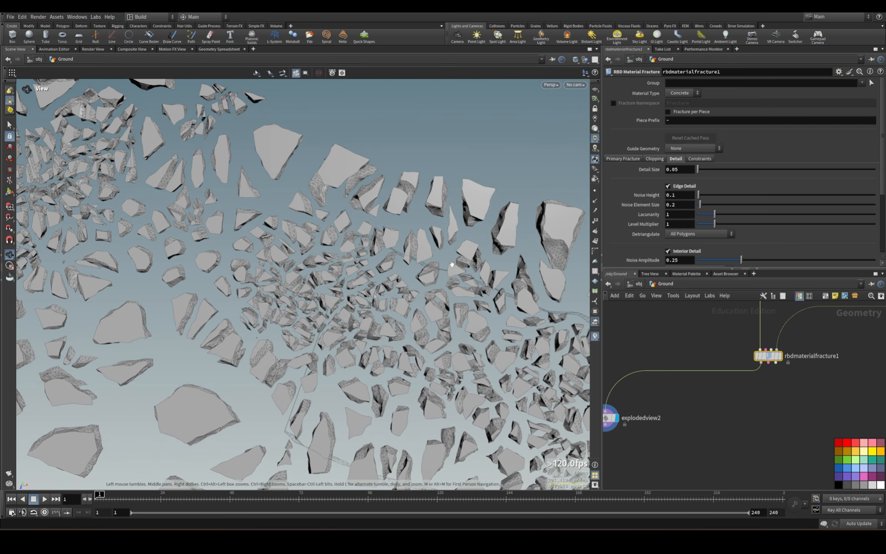
{"action": "left_click_drag", "start_coordinate": [296, 221], "coordinate": [208, 224]}
{"action": "middle_click_drag", "start_coordinate": [379, 250], "coordinate": [354, 149]}
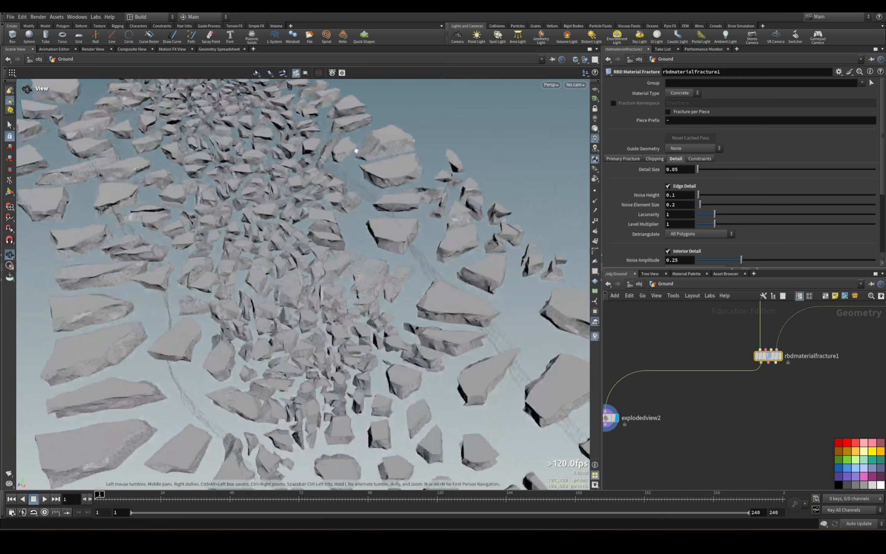
Display rbdmaterialfracture1 again and enable Chipping on it.
{"action": "middle_click_drag", "start_coordinate": [692, 416], "coordinate": [772, 399]}
{"action": "left_click", "coordinate": [685, 401]}
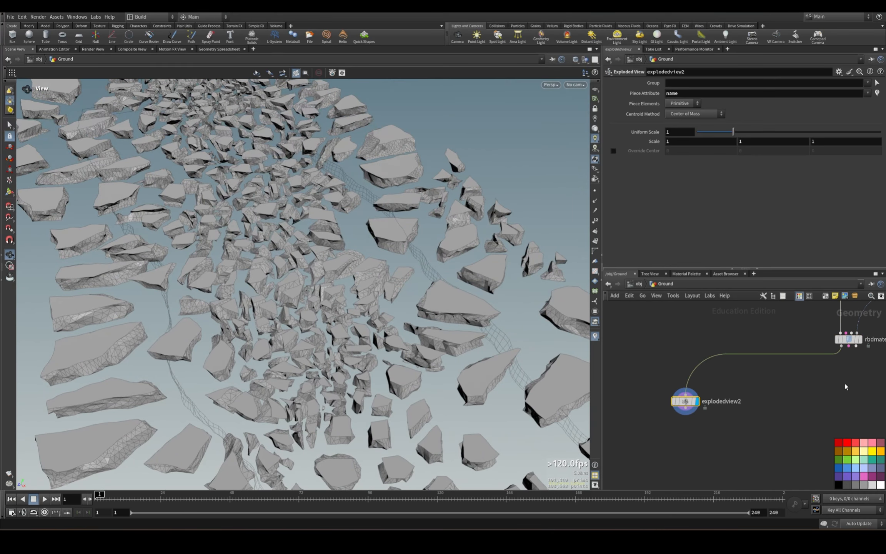
{"action": "middle_click_drag", "start_coordinate": [846, 387], "coordinate": [731, 418]}
{"action": "left_click", "coordinate": [733, 372]}
{"action": "left_click", "coordinate": [745, 371]}
{"action": "scroll", "coordinate": [443, 335], "scroll_direction": "down", "scroll_amount": 3}
{"action": "left_click_drag", "start_coordinate": [346, 322], "coordinate": [375, 324]}
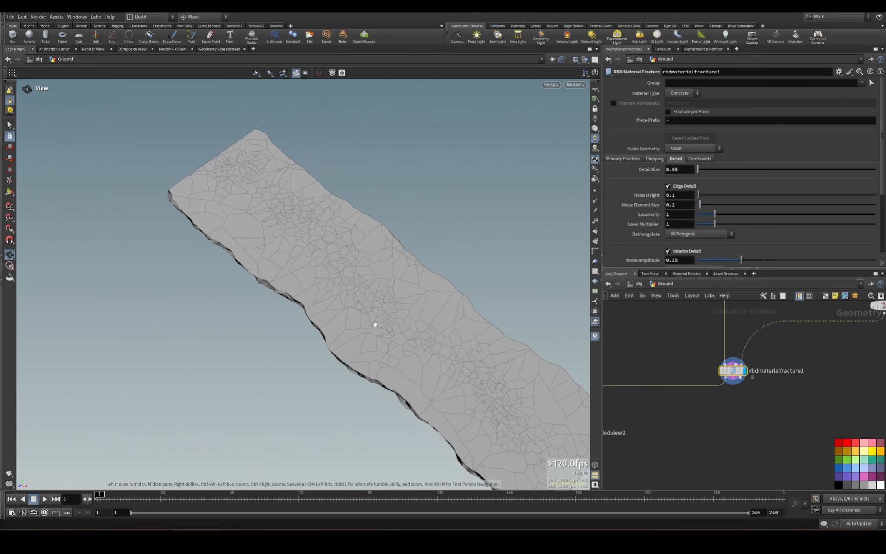
{"action": "middle_click_drag", "start_coordinate": [684, 442], "coordinate": [735, 452]}
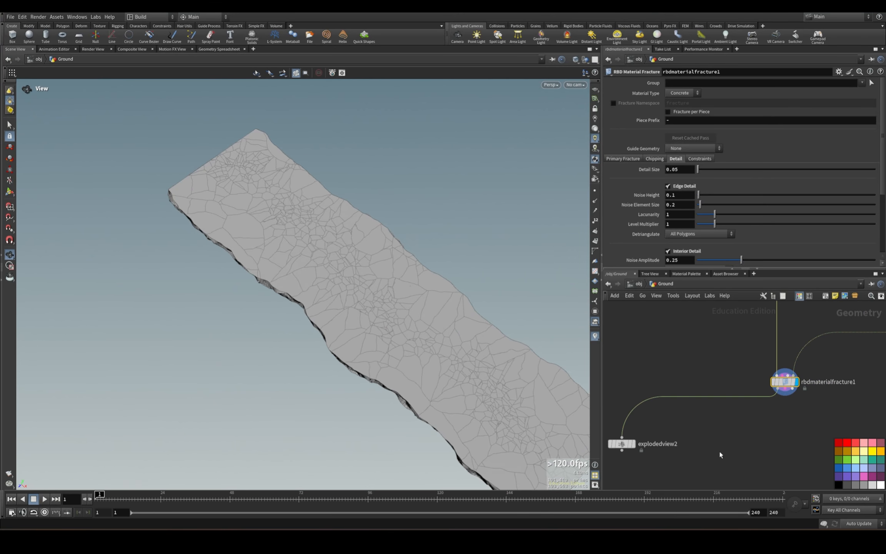
{"action": "left_click", "coordinate": [656, 158]}
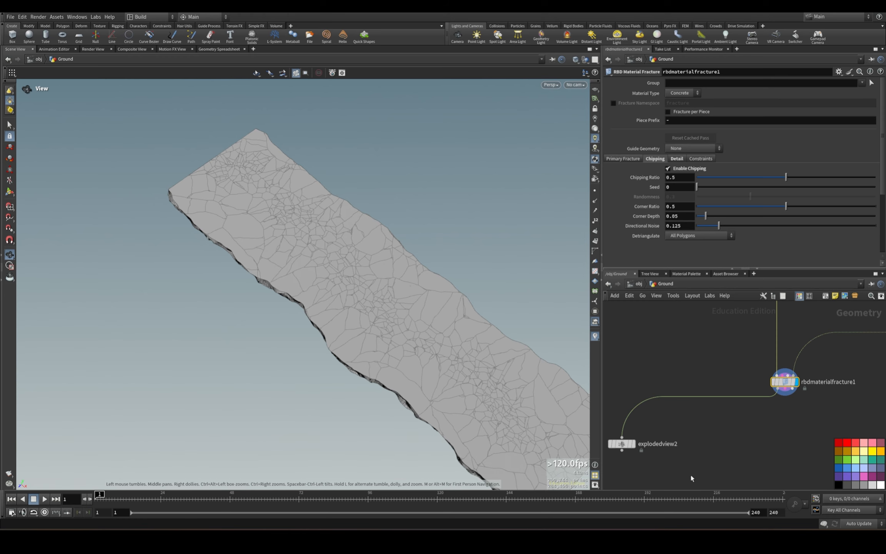
Display explodedview2 and examine the chipped pieces up close.
{"action": "left_click_drag", "start_coordinate": [500, 362], "coordinate": [389, 238]}
{"action": "left_click", "coordinate": [632, 444]}
{"action": "right_click_drag", "start_coordinate": [373, 244], "coordinate": [368, 331]}
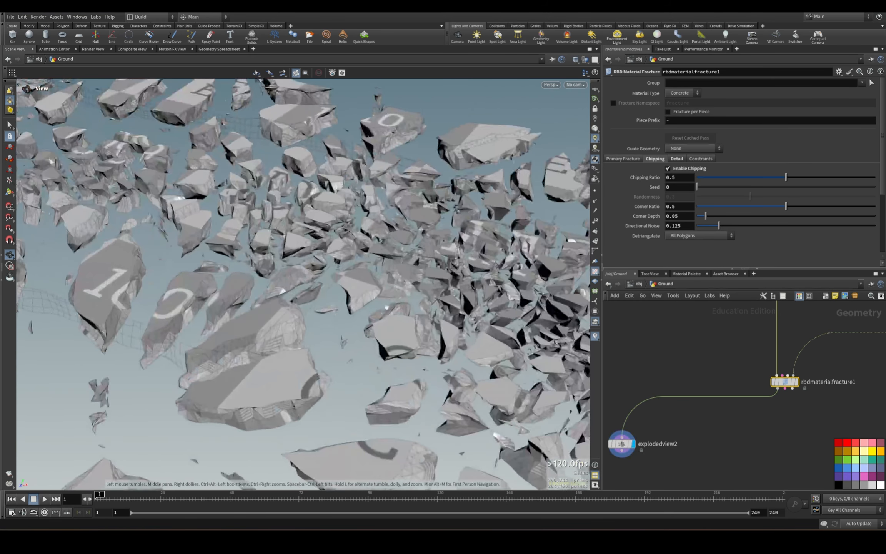
{"action": "left_click_drag", "start_coordinate": [368, 331], "coordinate": [350, 282]}
{"action": "left_click_drag", "start_coordinate": [204, 304], "coordinate": [287, 326]}
{"action": "middle_click_drag", "start_coordinate": [300, 277], "coordinate": [334, 343]}
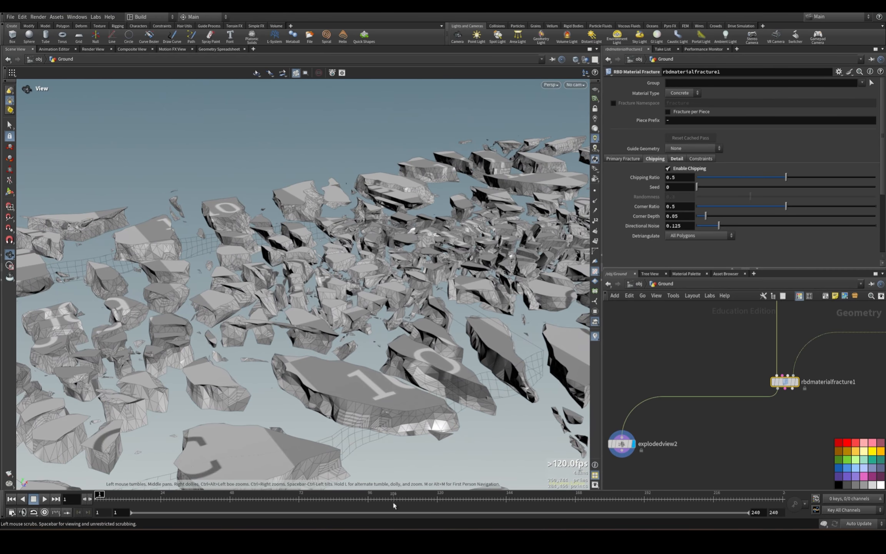
Display rbdmaterialfracture1 and turn off the UV grid texture on the slab in the viewport.
{"action": "left_click", "coordinate": [795, 382]}
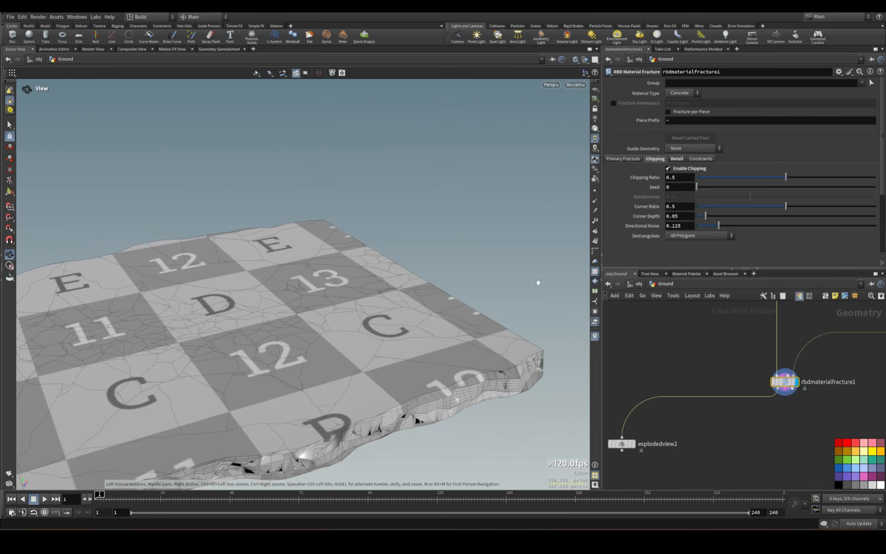
{"action": "left_click_drag", "start_coordinate": [535, 281], "coordinate": [199, 238]}
{"action": "middle_click_drag", "start_coordinate": [296, 215], "coordinate": [424, 277]}
{"action": "left_click_drag", "start_coordinate": [424, 276], "coordinate": [404, 223]}
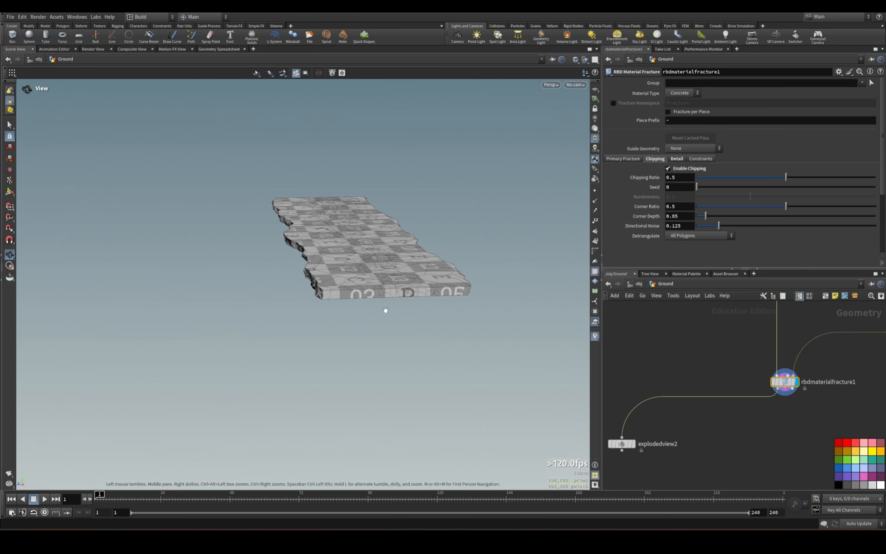
{"action": "right_click_drag", "start_coordinate": [386, 310], "coordinate": [344, 324]}
{"action": "left_click_drag", "start_coordinate": [346, 289], "coordinate": [473, 347]}
{"action": "middle_click_drag", "start_coordinate": [292, 246], "coordinate": [385, 287]}
{"action": "right_click_drag", "start_coordinate": [370, 297], "coordinate": [393, 280]}
{"action": "middle_click_drag", "start_coordinate": [393, 281], "coordinate": [376, 267]}
{"action": "left_click", "coordinate": [596, 271]}
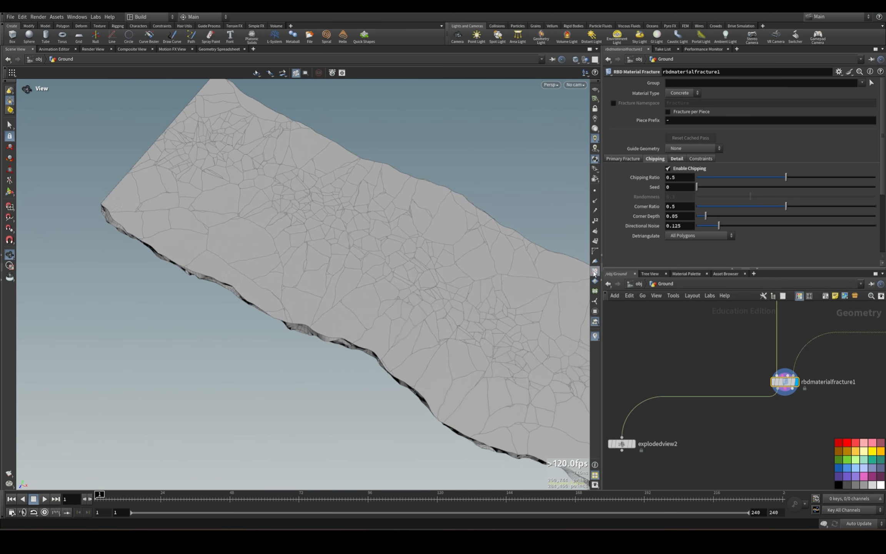
Connect a Null to rbdmaterialfracture1's constraint output and display the constraint network.
{"action": "middle_click_drag", "start_coordinate": [468, 338], "coordinate": [162, 188]}
{"action": "middle_click_drag", "start_coordinate": [511, 396], "coordinate": [458, 286]}
{"action": "right_click_drag", "start_coordinate": [477, 273], "coordinate": [456, 290]}
{"action": "left_click_drag", "start_coordinate": [412, 283], "coordinate": [413, 255]}
{"action": "middle_click_drag", "start_coordinate": [799, 421], "coordinate": [773, 379]}
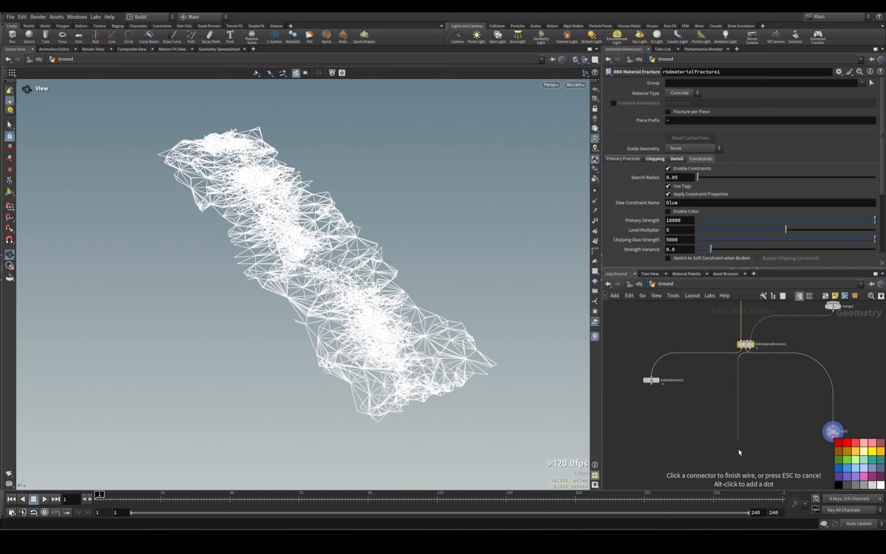
Add an Assemble node connected to rbdmaterialfracture1's fractured geometry output.
{"action": "key", "text": "Tab"}
{"action": "type", "text": "assem"}
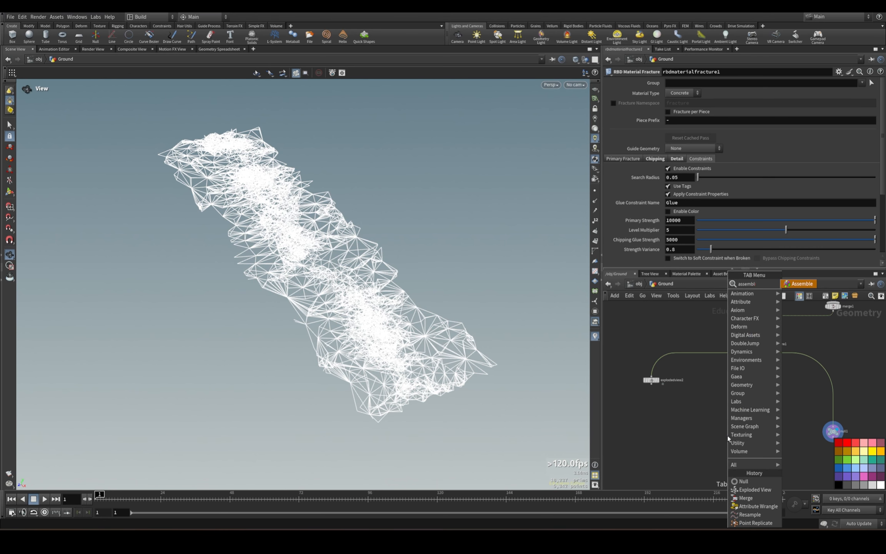
{"action": "key", "text": "Return"}
{"action": "left_click", "coordinate": [727, 435]}
{"action": "middle_click_drag", "start_coordinate": [787, 394], "coordinate": [787, 443]}
Check the piece names in the geometry spreadsheet and set rbdmaterialfracture1's Piece Prefix to an underscore.
{"action": "left_click", "coordinate": [745, 393]}
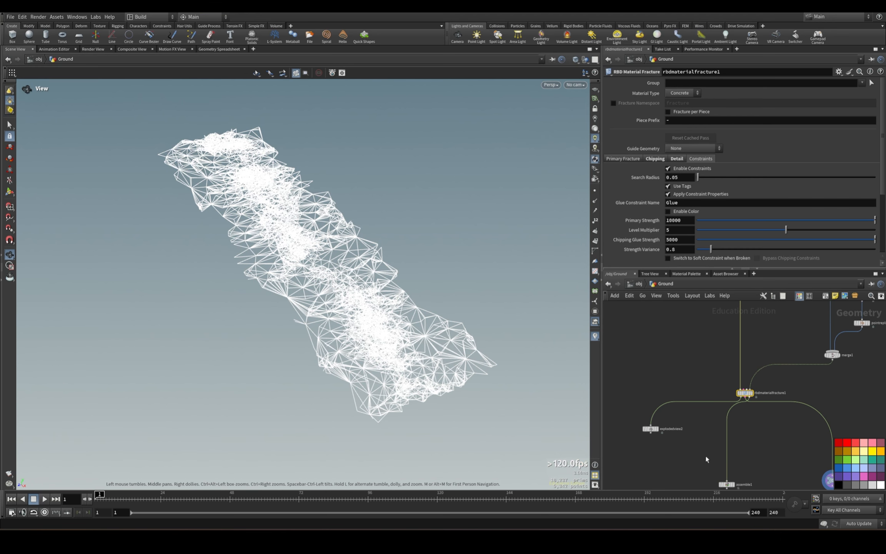
{"action": "left_click", "coordinate": [232, 50]}
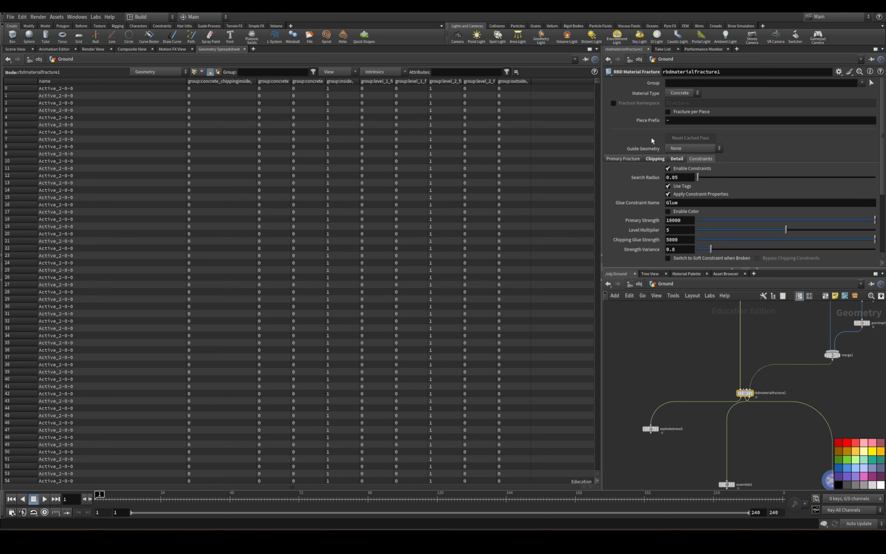
{"action": "left_click_drag", "start_coordinate": [676, 121], "coordinate": [563, 130]}
{"action": "key", "text": "Return"}
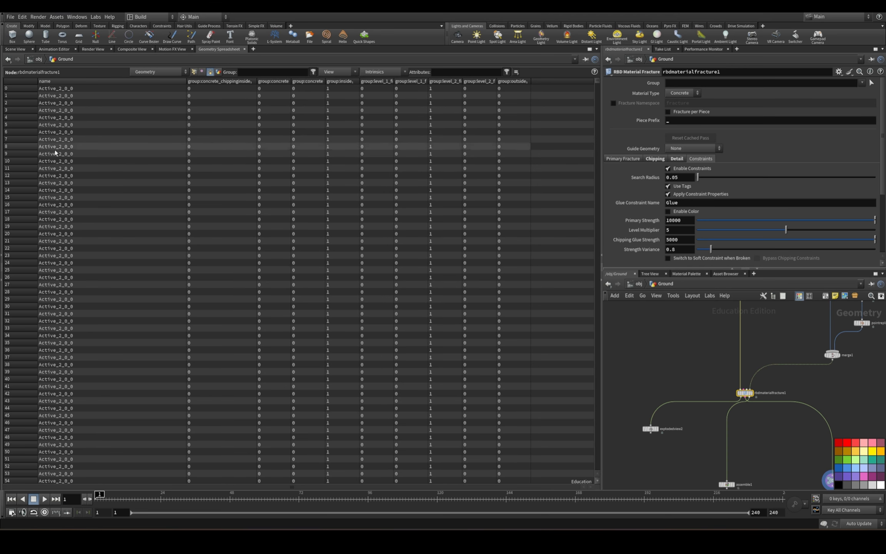
{"action": "left_click", "coordinate": [20, 50]}
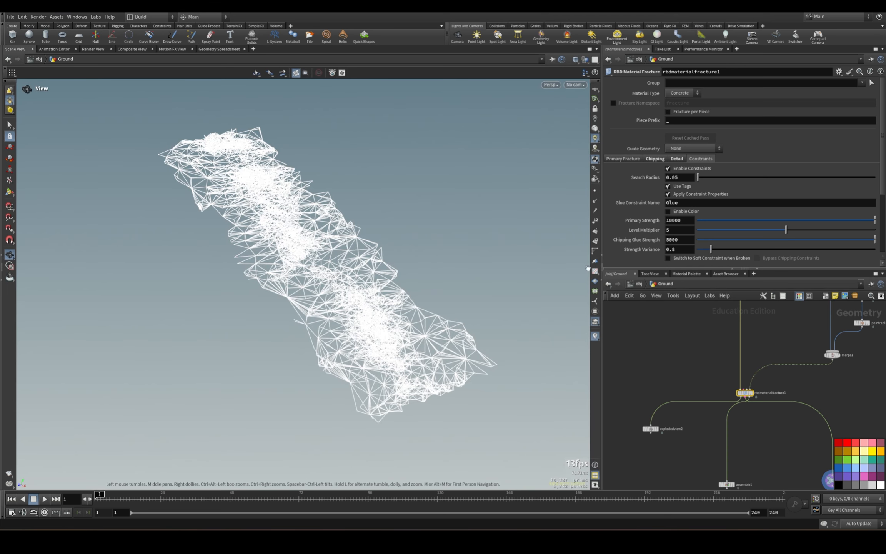
Display assemble1, disable Create Name Attribute and Connect Inside Edges, and enable Create Packed Primitives.
{"action": "middle_click_drag", "start_coordinate": [738, 447], "coordinate": [740, 341]}
{"action": "left_click", "coordinate": [729, 379]}
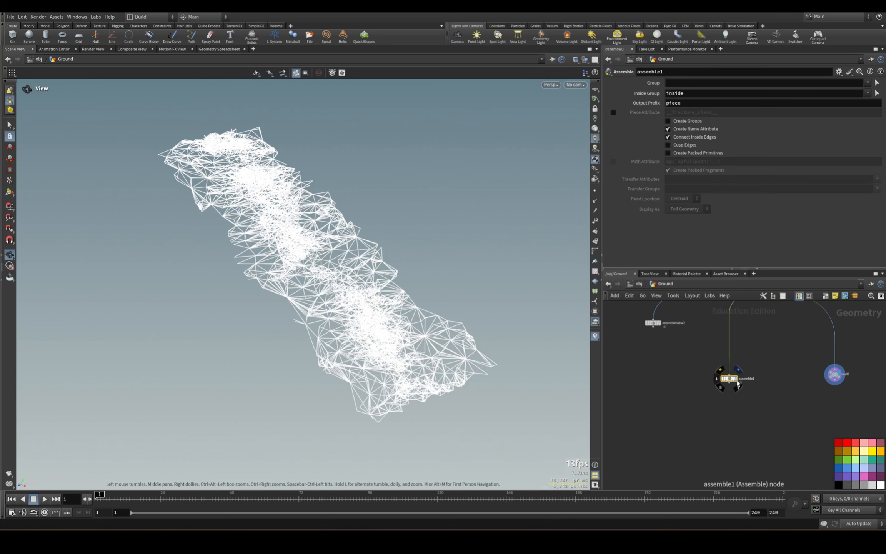
{"action": "left_click", "coordinate": [736, 379]}
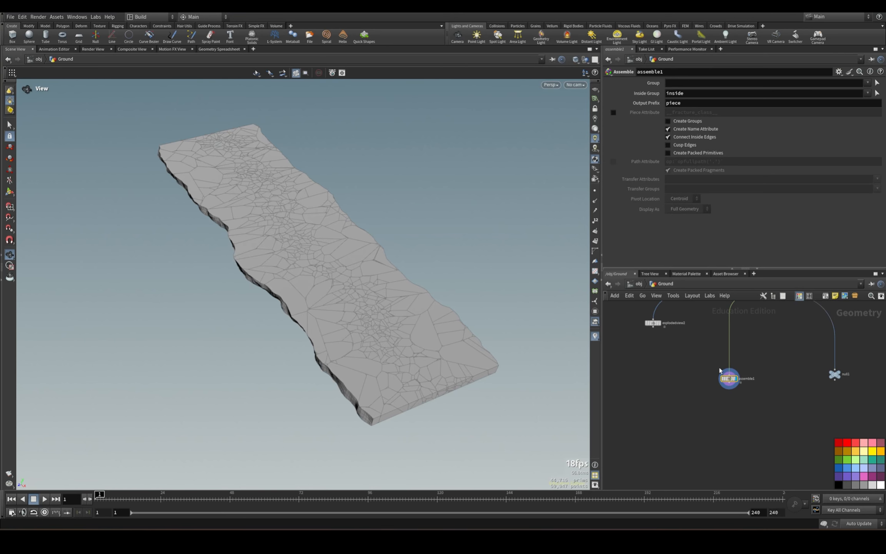
{"action": "right_click_drag", "start_coordinate": [392, 280], "coordinate": [489, 275]}
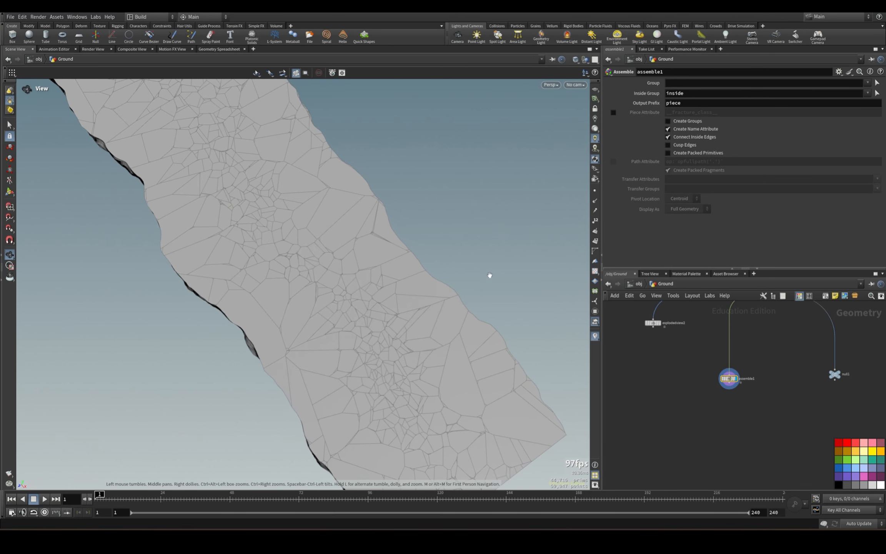
{"action": "left_click", "coordinate": [668, 129]}
{"action": "left_click", "coordinate": [668, 137]}
{"action": "left_click", "coordinate": [668, 152]}
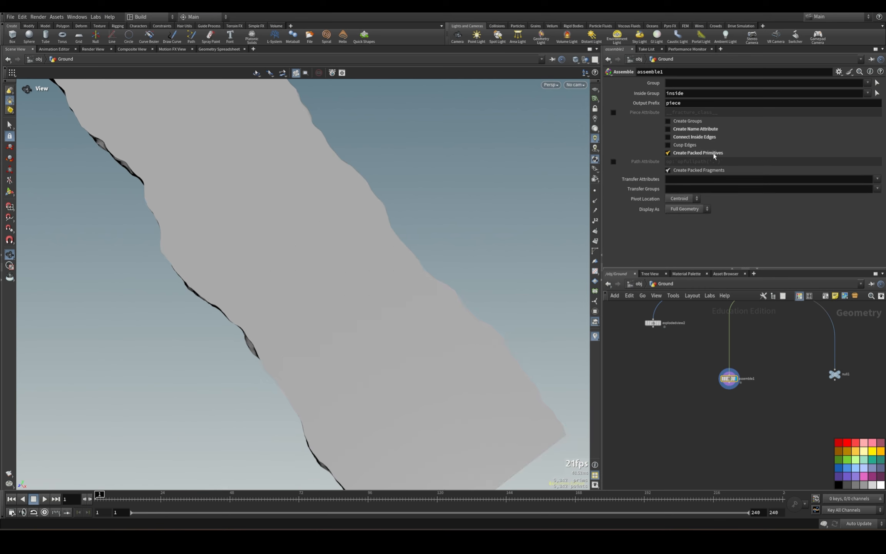
{"action": "left_click_drag", "start_coordinate": [338, 250], "coordinate": [254, 273]}
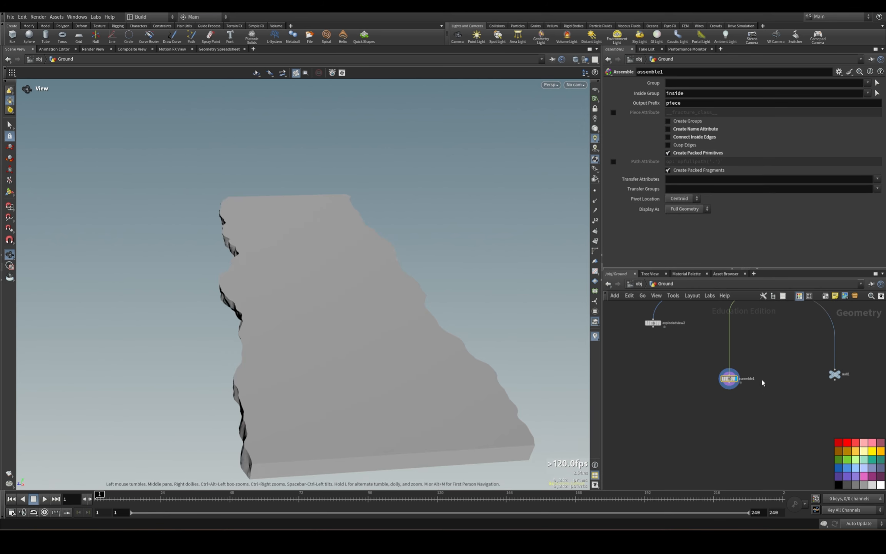
Add a Null below assemble1, name it OUT_RBD_Fracture and display it.
{"action": "scroll", "coordinate": [743, 400], "scroll_direction": "down", "scroll_amount": 2}
{"action": "key", "text": "Tab"}
{"action": "type", "text": "Nul"}
{"action": "key", "text": "Return"}
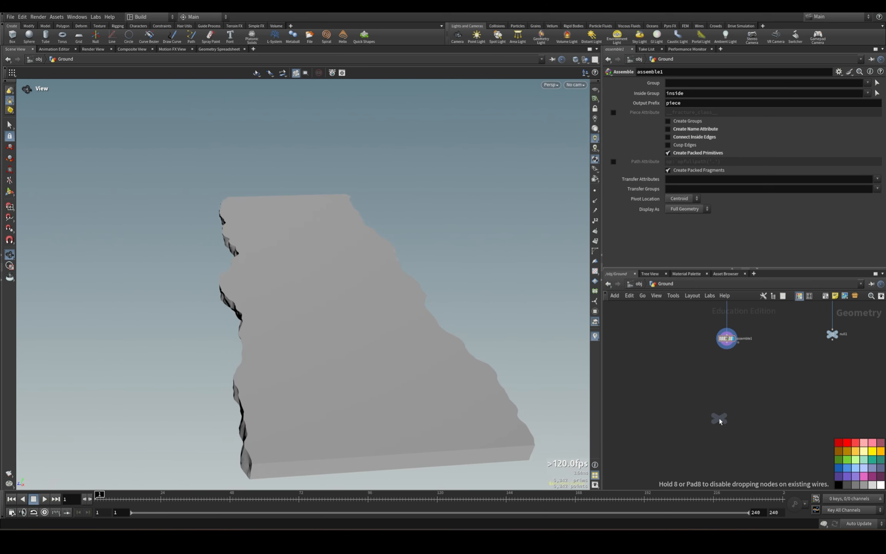
{"action": "left_click", "coordinate": [720, 419]}
{"action": "left_click_drag", "start_coordinate": [728, 345], "coordinate": [720, 412]}
{"action": "double_click", "coordinate": [730, 417]}
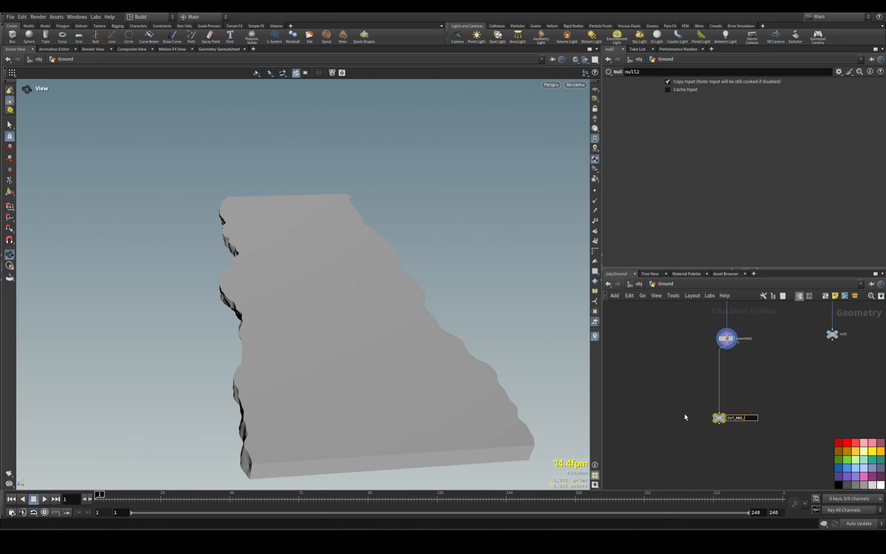
{"action": "type", "text": "e"}
{"action": "key", "text": "Return"}
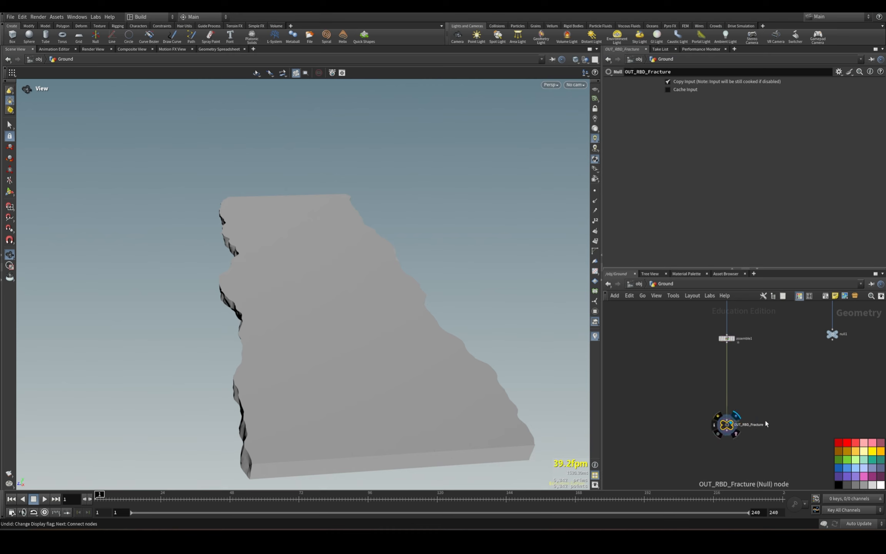
{"action": "scroll", "coordinate": [773, 421], "scroll_direction": "down", "scroll_amount": 3}
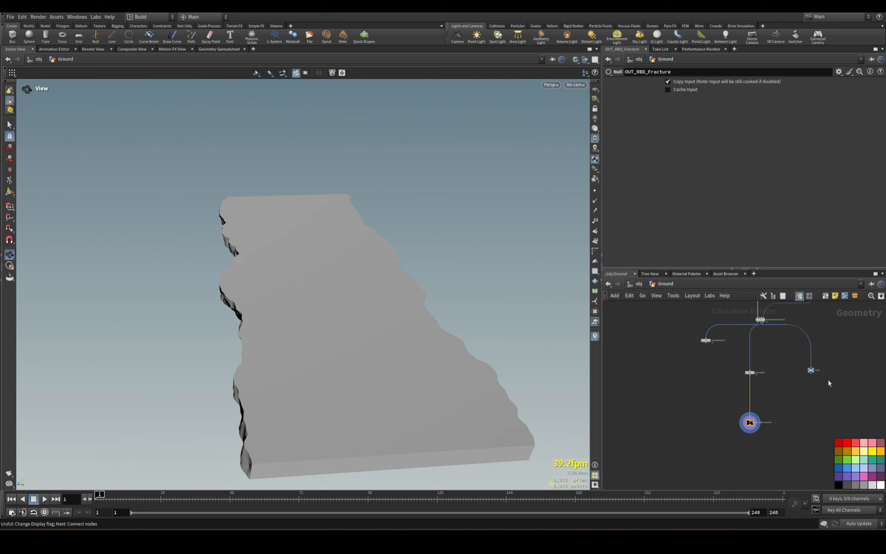
Delete the Null connected to rbdmaterialfracture1's constraint output.
{"action": "left_click", "coordinate": [811, 370]}
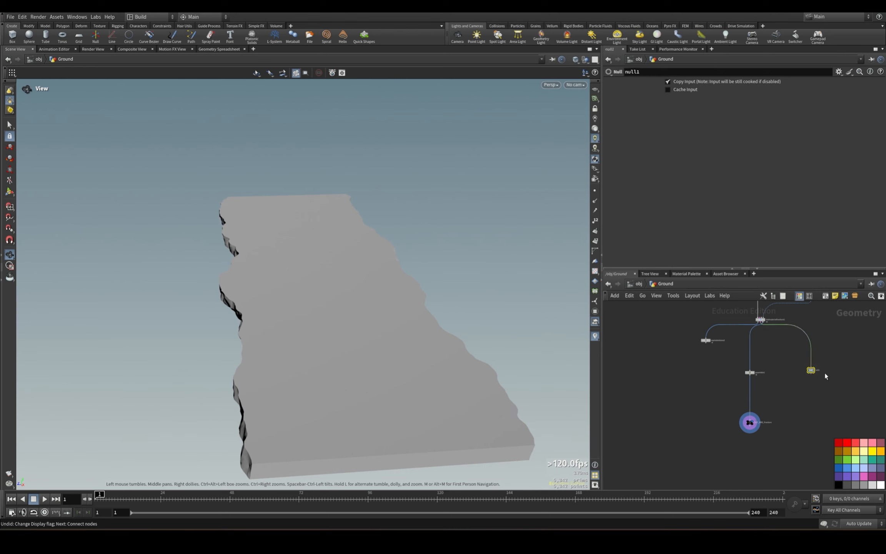
{"action": "key", "text": "Delete"}
Add a Glue Cluster node, connect it to rbdmaterialfracture1's constraint output and display it.
{"action": "scroll", "coordinate": [820, 370], "scroll_direction": "up", "scroll_amount": 3}
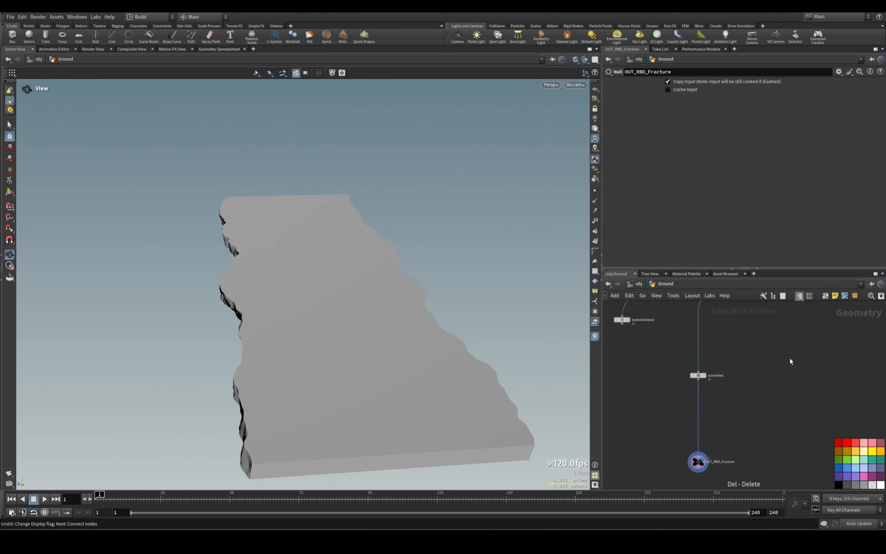
{"action": "key", "text": "Tab"}
{"action": "type", "text": "glue c"}
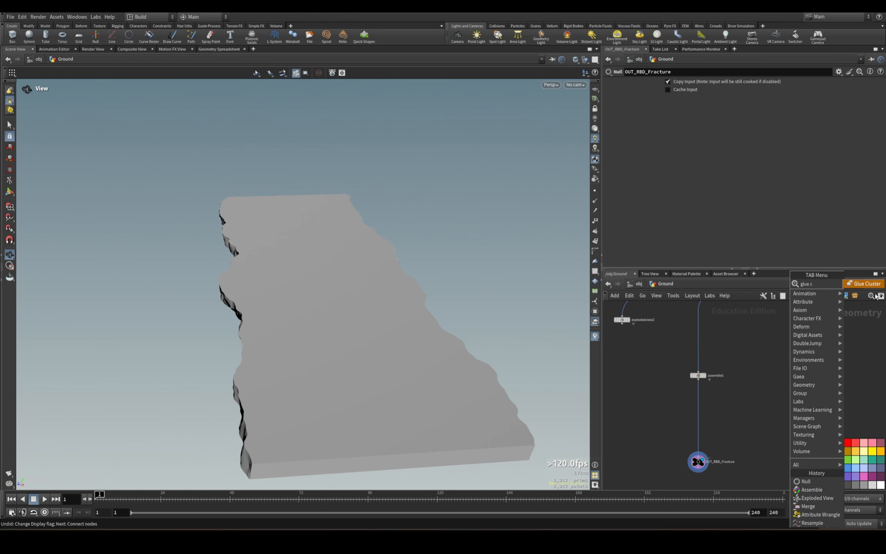
{"action": "key", "text": "Return"}
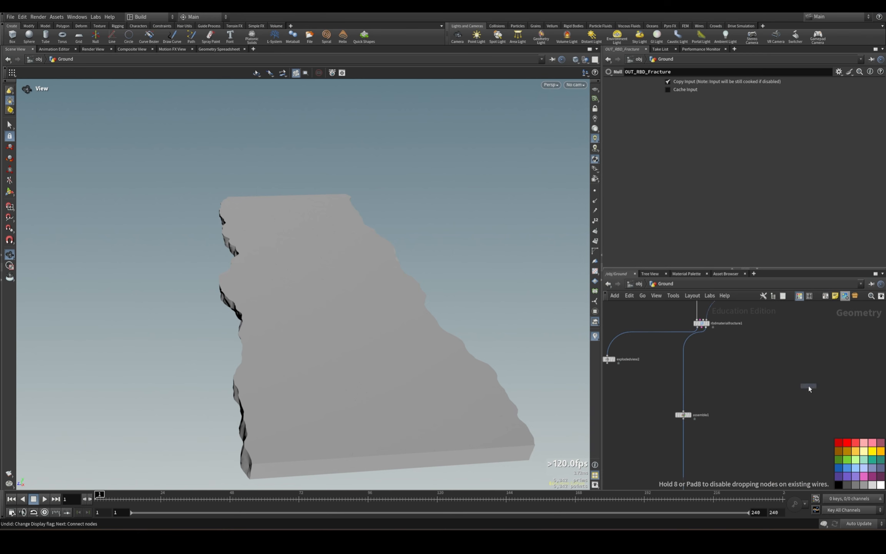
{"action": "left_click", "coordinate": [808, 386]}
{"action": "left_click_drag", "start_coordinate": [705, 330], "coordinate": [808, 382]}
{"action": "left_click", "coordinate": [815, 386]}
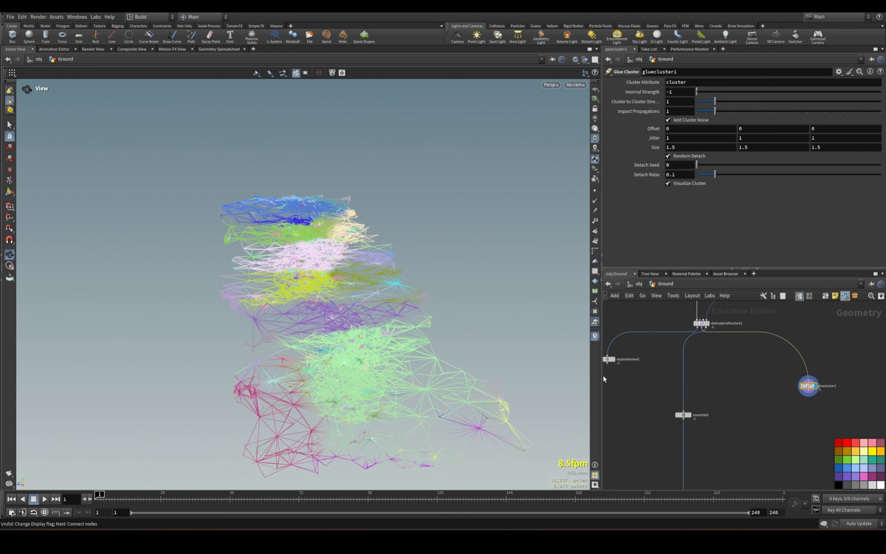
Inspect the coloured constraint clusters and disable Random Detach on gluecluster1.
{"action": "left_click_drag", "start_coordinate": [223, 331], "coordinate": [332, 343]}
{"action": "scroll", "coordinate": [331, 343], "scroll_direction": "down", "scroll_amount": 3}
{"action": "middle_click_drag", "start_coordinate": [453, 334], "coordinate": [530, 293]}
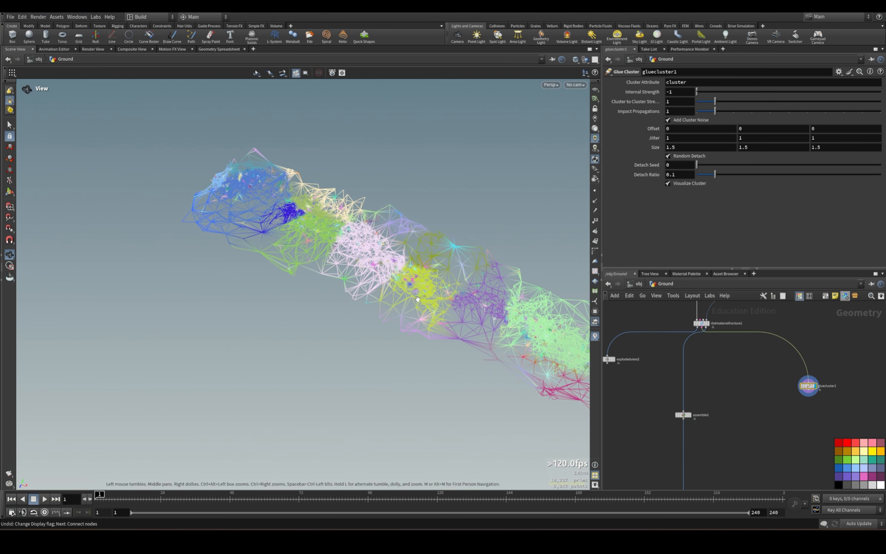
{"action": "left_click", "coordinate": [668, 156]}
{"action": "left_click_drag", "start_coordinate": [442, 231], "coordinate": [396, 270]}
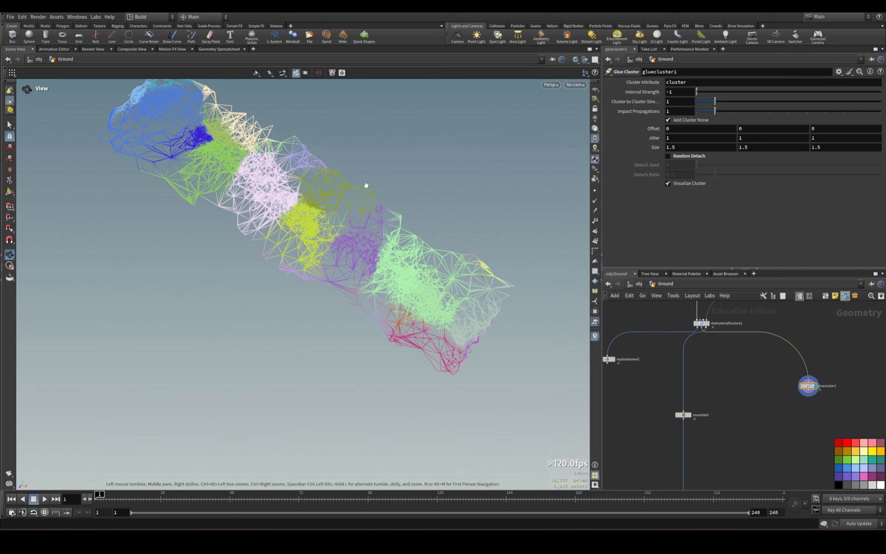
{"action": "left_click_drag", "start_coordinate": [460, 325], "coordinate": [537, 316]}
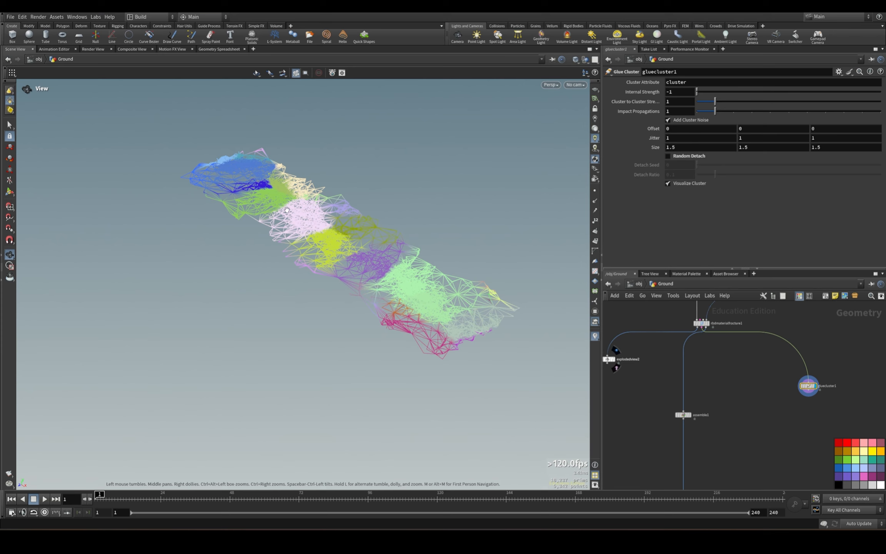
Try a Z Size of 1 for gluecluster1's cluster noise.
{"action": "left_click", "coordinate": [672, 147]}
{"action": "key", "text": "Tab"}
{"action": "key", "text": "Tab"}
{"action": "type", "text": "1"}
{"action": "key", "text": "Return"}
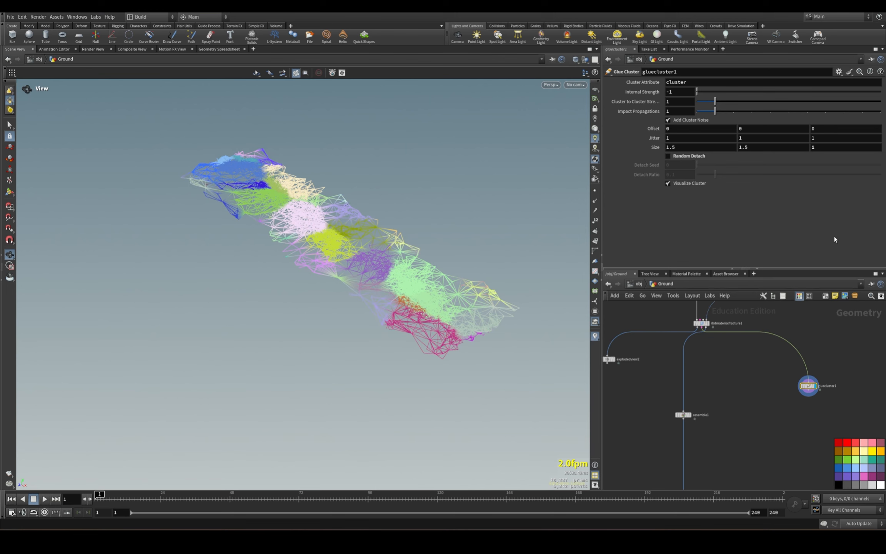
{"action": "left_click_drag", "start_coordinate": [574, 326], "coordinate": [514, 327]}
Set gluecluster1's cluster noise Size to 1.83, 1.9 and 0.5.
{"action": "left_click_drag", "start_coordinate": [852, 149], "coordinate": [628, 150]}
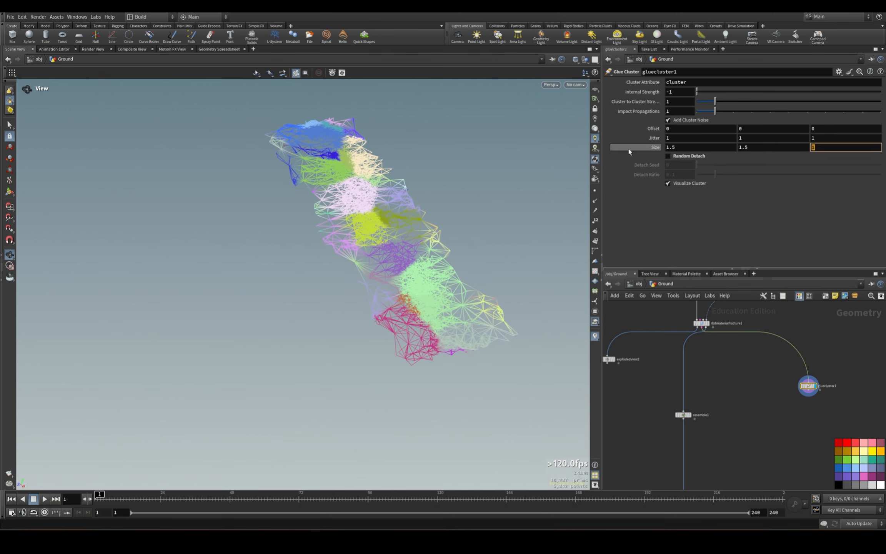
{"action": "type", "text": ".5"}
{"action": "key", "text": "Return"}
{"action": "left_click_drag", "start_coordinate": [372, 187], "coordinate": [380, 195]}
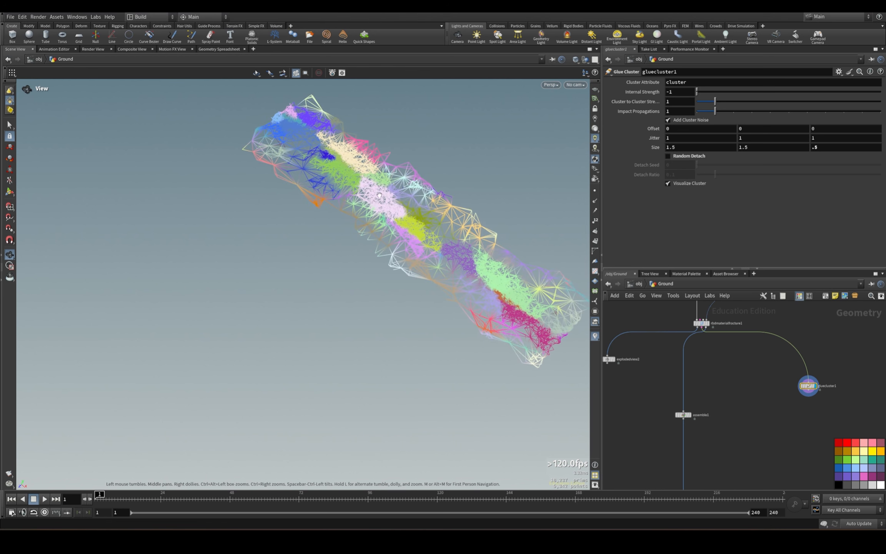
{"action": "middle_click_drag", "start_coordinate": [690, 147], "coordinate": [662, 162]}
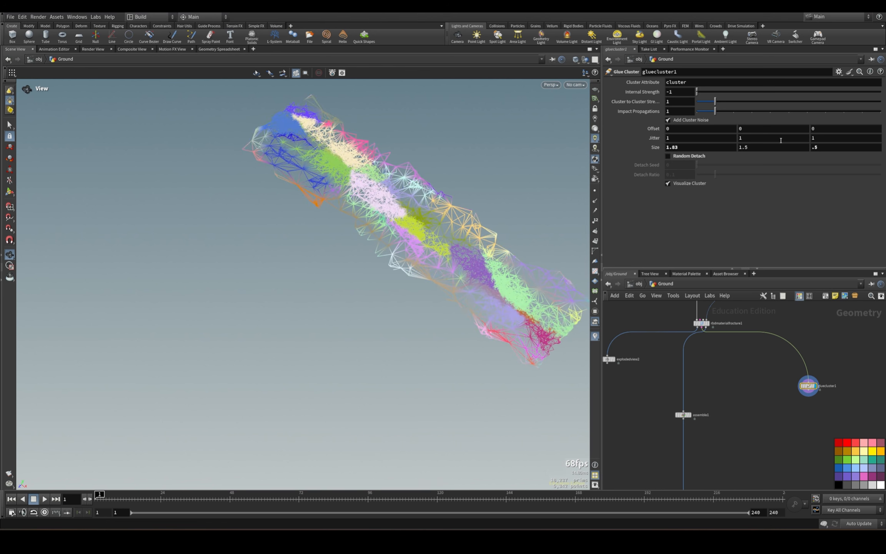
{"action": "middle_click_drag", "start_coordinate": [758, 149], "coordinate": [778, 157]}
{"action": "left_click_drag", "start_coordinate": [533, 262], "coordinate": [511, 216]}
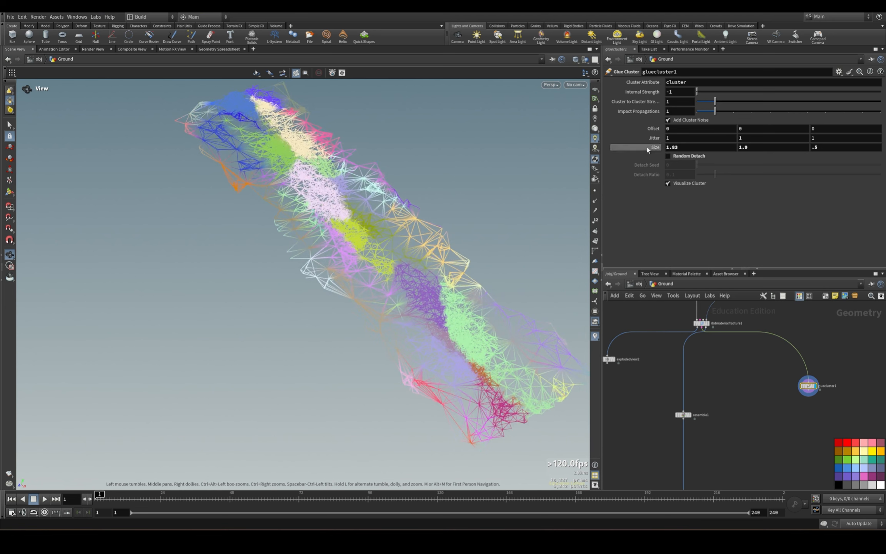
Check gluecluster1's strength attribute in the geometry spreadsheet.
{"action": "left_click_drag", "start_coordinate": [786, 368], "coordinate": [841, 394]}
{"action": "mouse_move", "coordinate": [829, 419]}
{"action": "middle_mouse_down"}
{"action": "mouse_move", "coordinate": [802, 353]}
{"action": "mouse_move", "coordinate": [771, 390]}
{"action": "middle_mouse_up"}
{"action": "scroll", "coordinate": [761, 386], "scroll_direction": "up", "scroll_amount": 3}
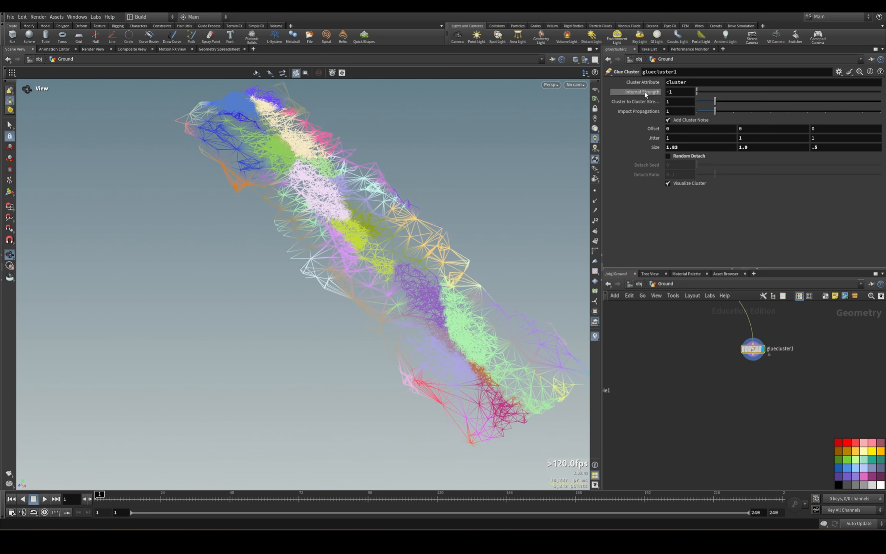
{"action": "left_click", "coordinate": [219, 49]}
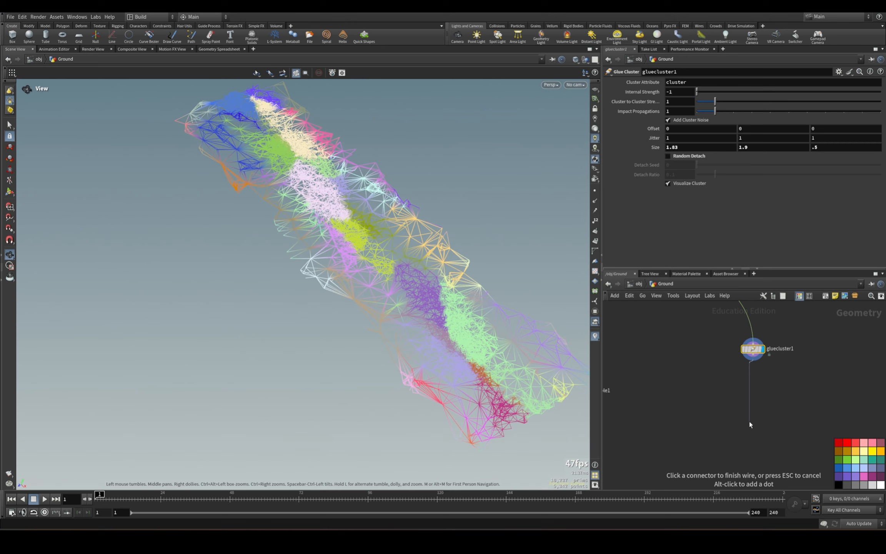
Return to the 3D scene and add a displayed Split node below gluecluster1.
{"action": "key", "text": "Tab"}
{"action": "type", "text": "splo"}
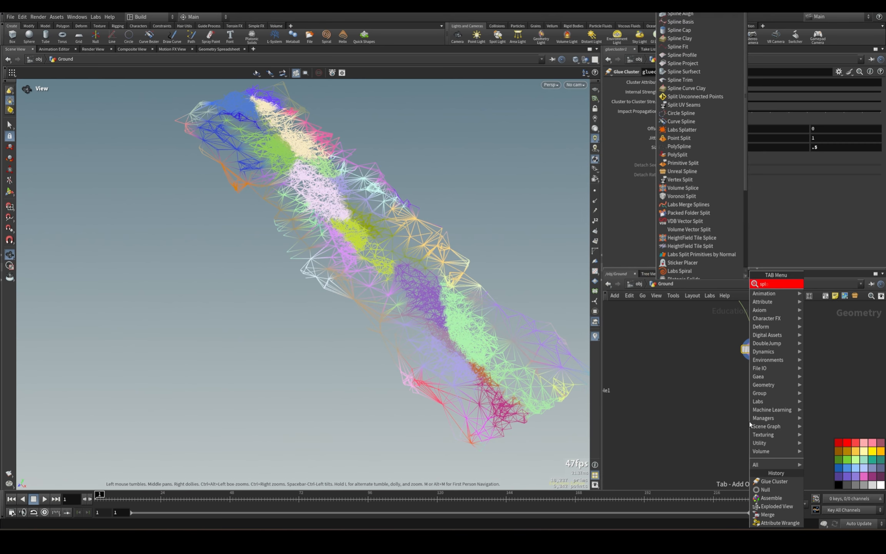
{"action": "key", "text": "Return"}
{"action": "left_click", "coordinate": [751, 424]}
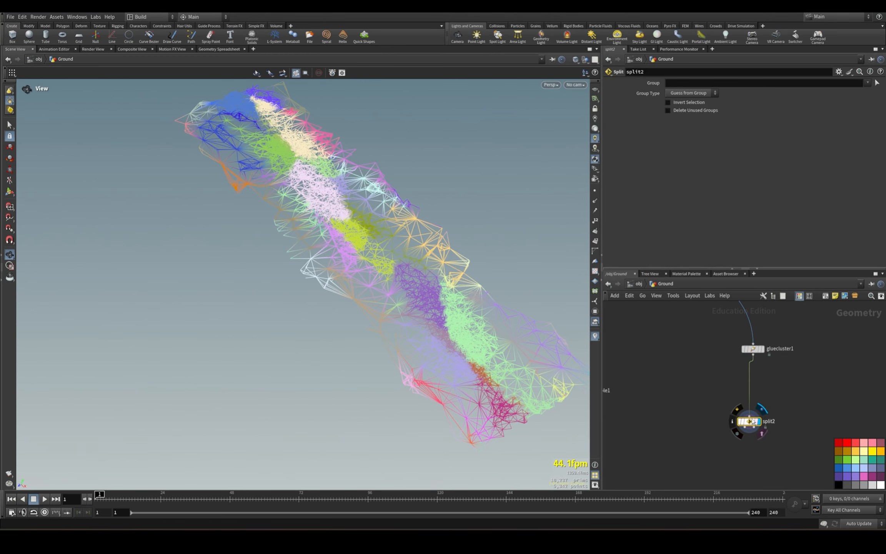
{"action": "left_click", "coordinate": [679, 93]}
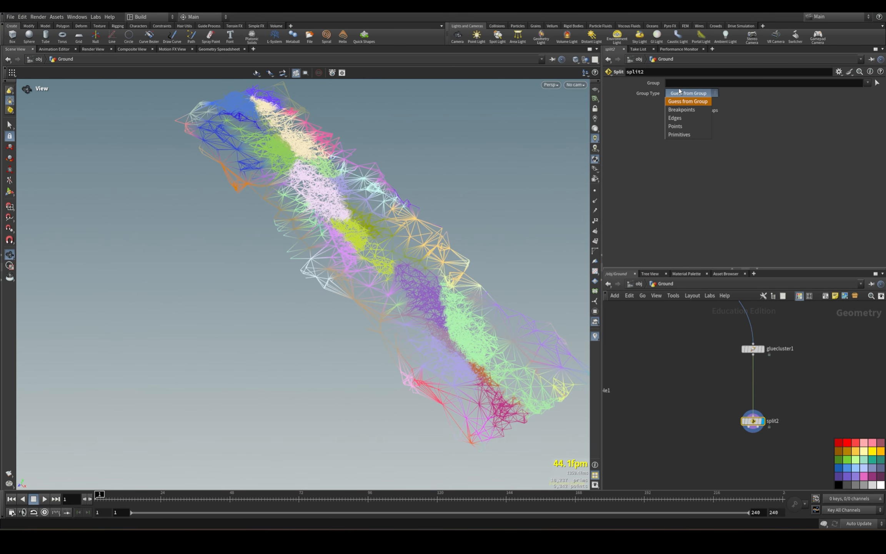
{"action": "left_click", "coordinate": [802, 119]}
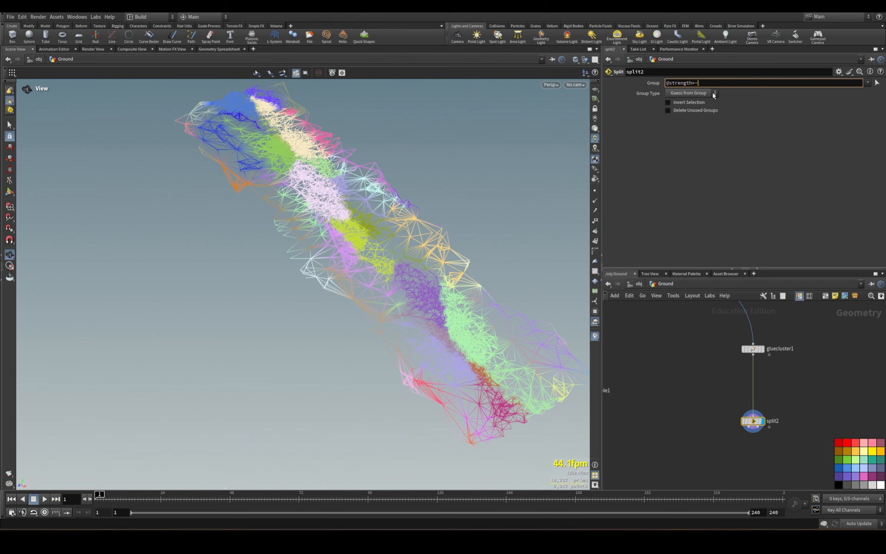
{"action": "key", "text": "BackSpace"}
{"action": "key", "text": "Return"}
{"action": "left_click_drag", "start_coordinate": [415, 317], "coordinate": [387, 296]}
Add an RBD Constraint Properties node connected to split2's first output.
{"action": "middle_click_drag", "start_coordinate": [747, 385], "coordinate": [770, 304]}
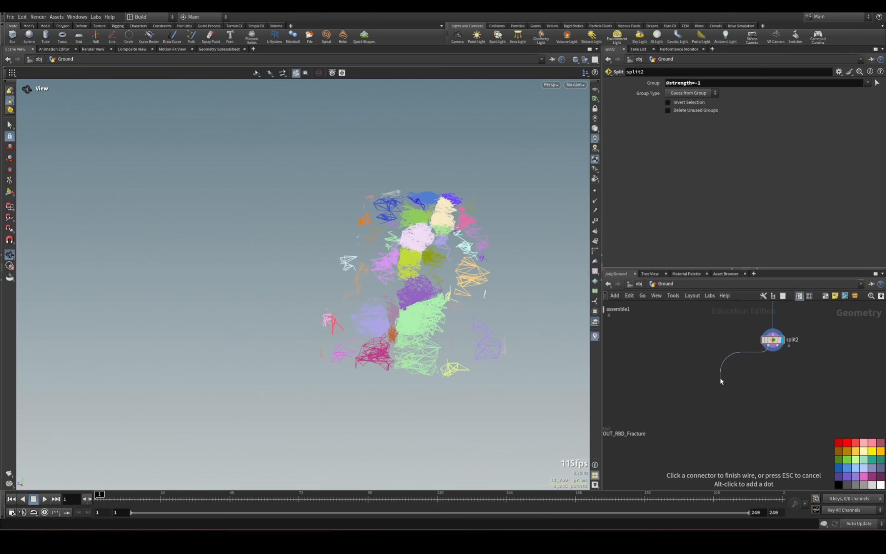
{"action": "key", "text": "Tab"}
{"action": "type", "text": "rbd const"}
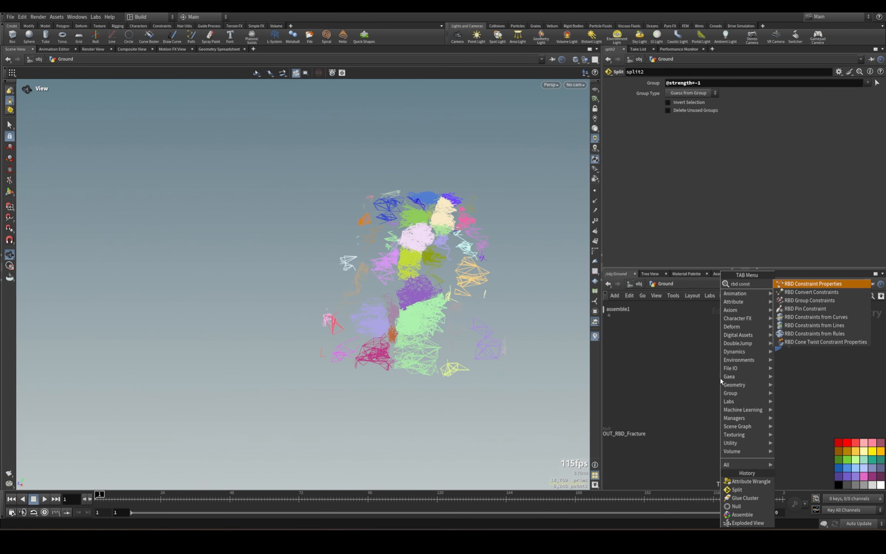
{"action": "left_click", "coordinate": [813, 285]}
{"action": "left_click_drag", "start_coordinate": [676, 365], "coordinate": [776, 400]}
Rename the new RBD Constraint Properties node glue_constraints.
{"action": "left_click_drag", "start_coordinate": [789, 379], "coordinate": [635, 374]}
{"action": "type", "text": "glue"}
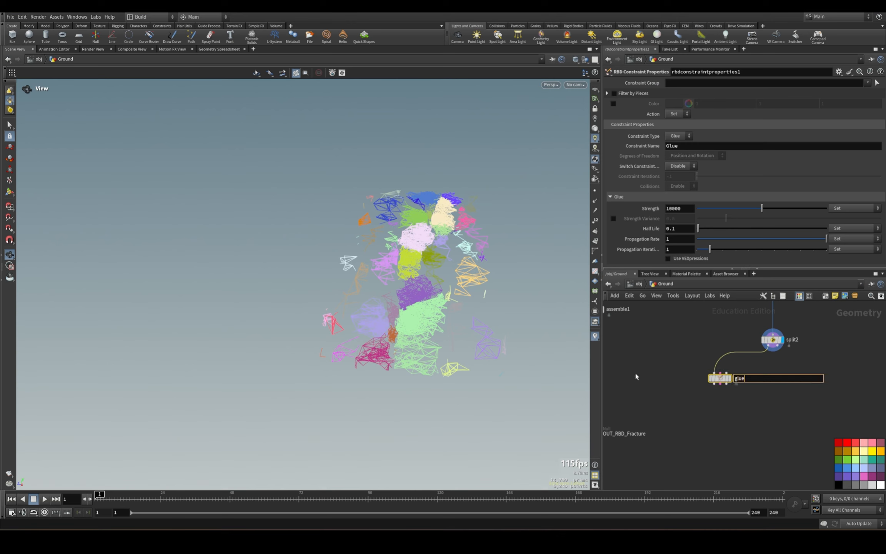
{"action": "type", "text": "_constraints"}
{"action": "key", "text": "Return"}
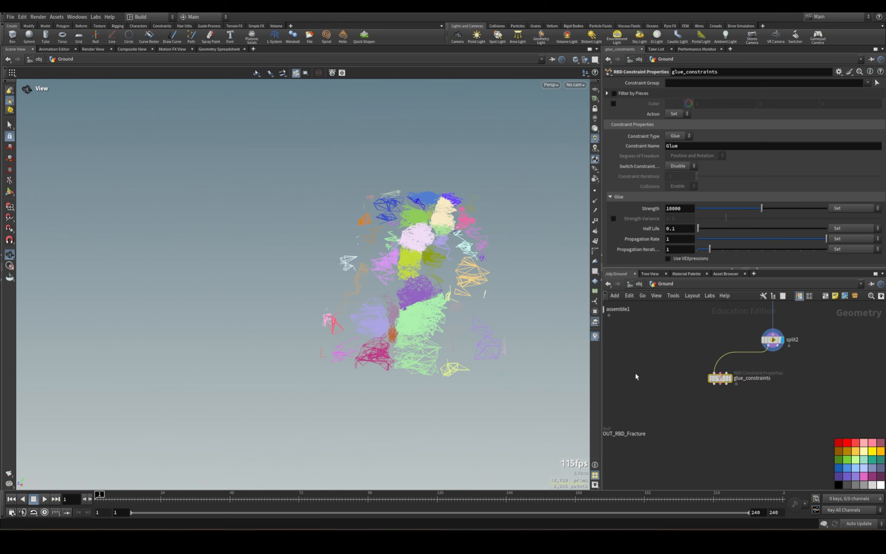
Display glue_constraints and add a second RBD Constraint Properties node on split2's second output.
{"action": "left_click", "coordinate": [731, 379]}
{"action": "left_click_drag", "start_coordinate": [721, 378], "coordinate": [716, 408]}
{"action": "middle_click_drag", "start_coordinate": [783, 431], "coordinate": [726, 444]}
{"action": "left_click_drag", "start_coordinate": [725, 363], "coordinate": [795, 399]}
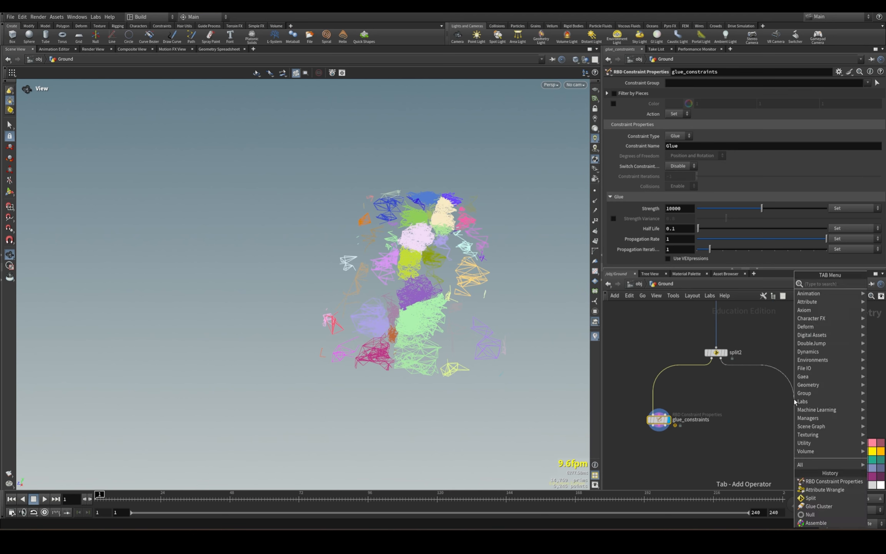
{"action": "type", "text": "rbd const"}
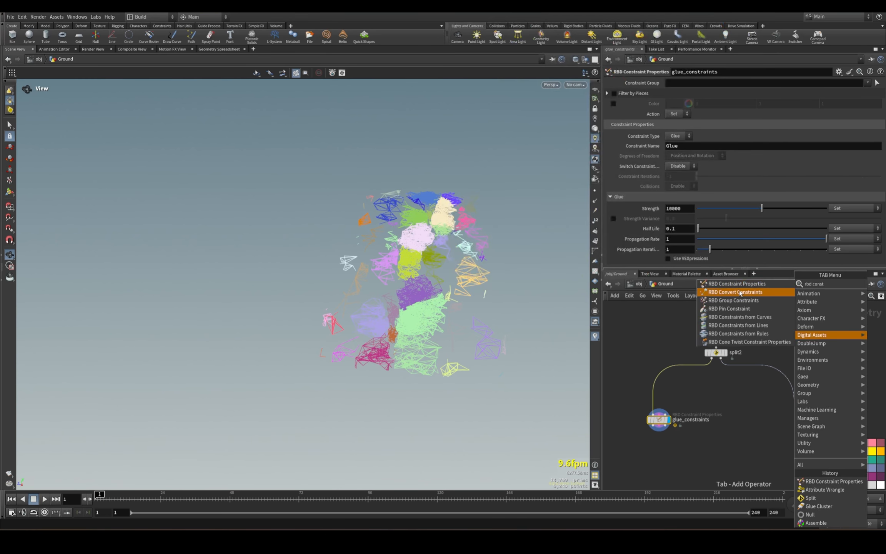
{"action": "left_click", "coordinate": [737, 283]}
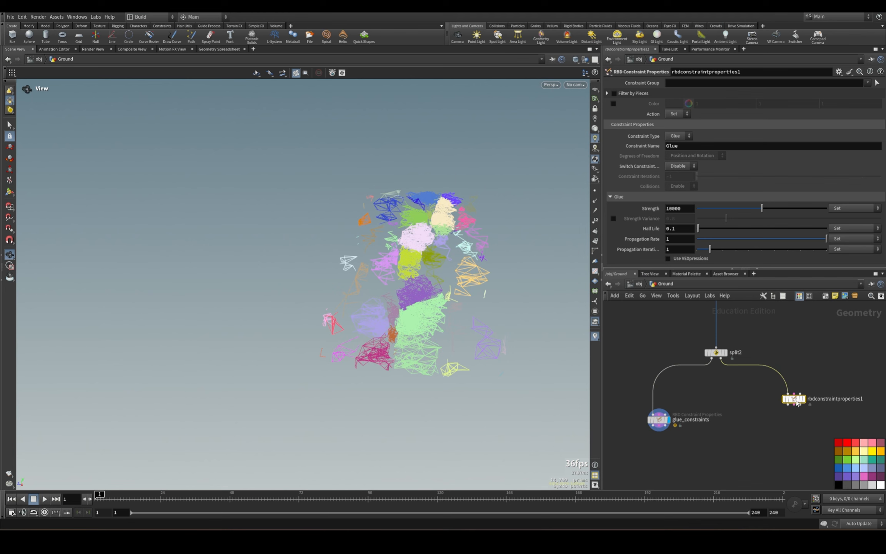
{"action": "left_click", "coordinate": [796, 416]}
Wire split2's outputs into the constraint inputs of both properties nodes and cut the wires to their first inputs.
{"action": "left_click", "coordinate": [795, 415]}
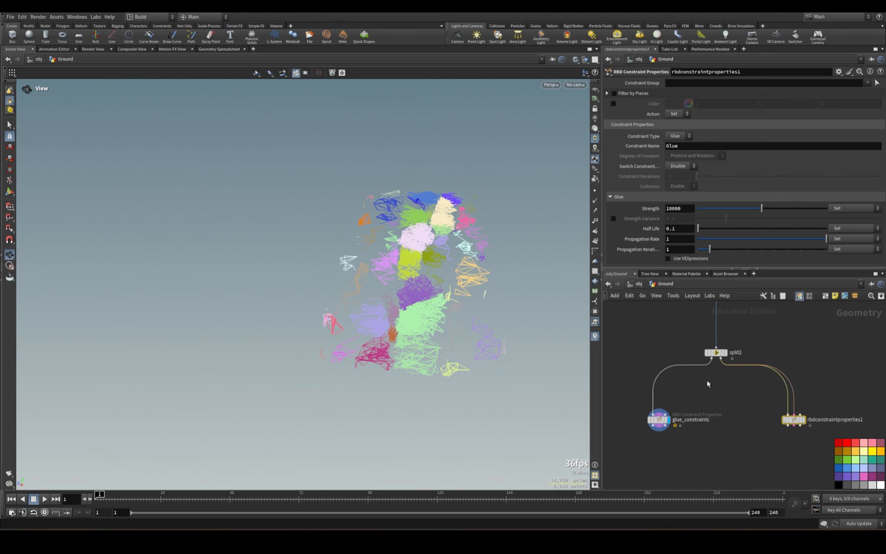
{"action": "left_click", "coordinate": [717, 363]}
{"action": "key", "text": "y"}
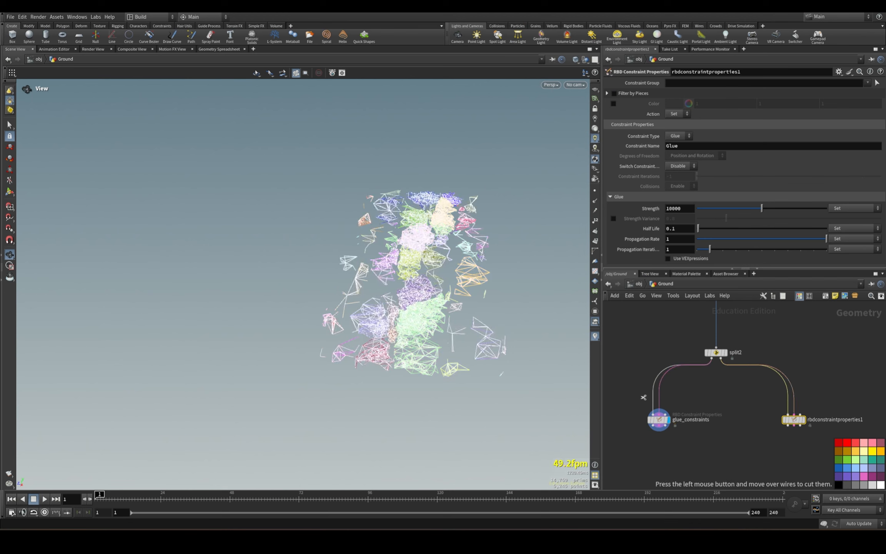
{"action": "left_click_drag", "start_coordinate": [642, 398], "coordinate": [657, 400]}
{"action": "left_click_drag", "start_coordinate": [797, 396], "coordinate": [787, 397]}
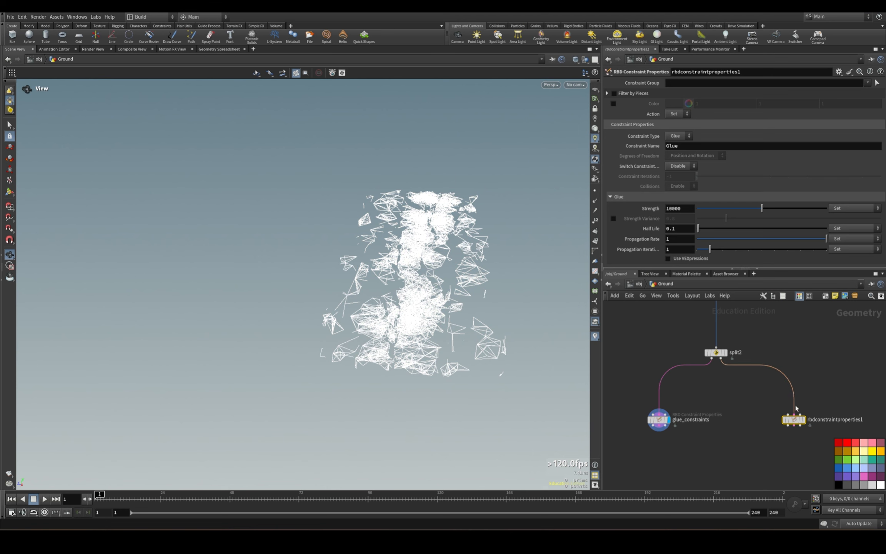
Display the second RBD Constraint Properties node and rename it soft_constraints.
{"action": "left_click", "coordinate": [803, 419]}
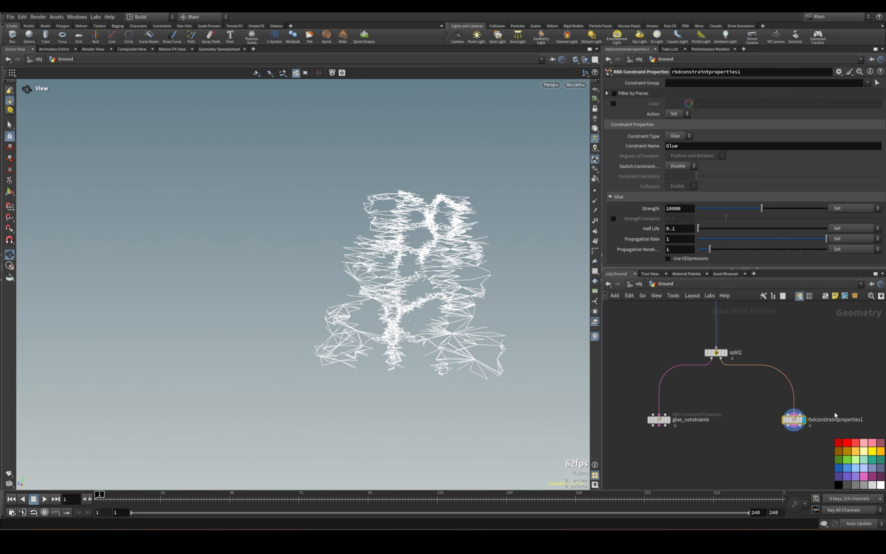
{"action": "double_click", "coordinate": [835, 419]}
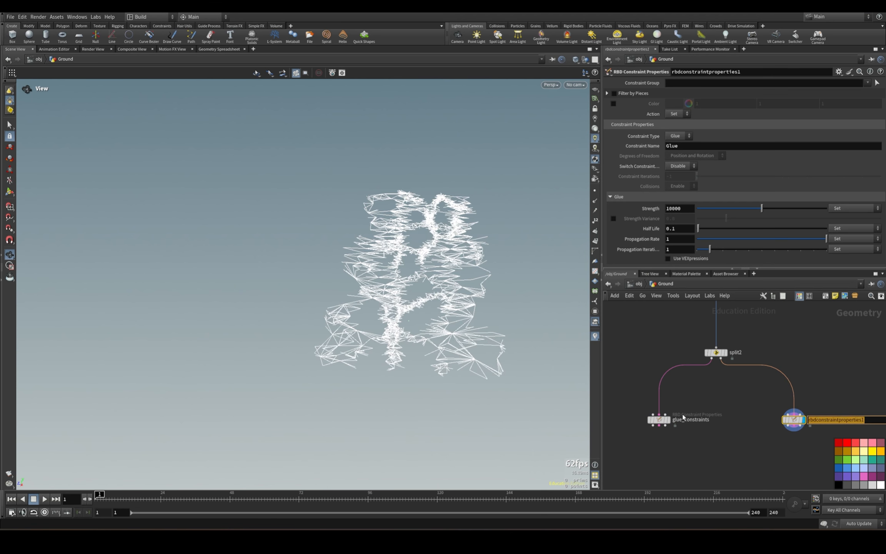
{"action": "type", "text": "soft_constraints"}
{"action": "key", "text": "Return"}
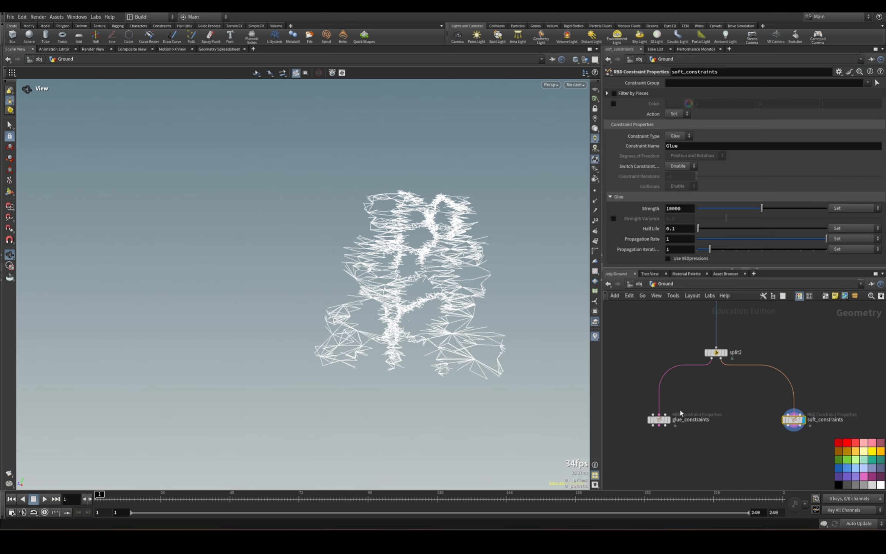
{"action": "left_click_drag", "start_coordinate": [628, 403], "coordinate": [678, 443]}
{"action": "scroll", "coordinate": [678, 443], "scroll_direction": "down", "scroll_amount": 3}
{"action": "middle_click_drag", "start_coordinate": [679, 442], "coordinate": [702, 393]}
{"action": "middle_click_drag", "start_coordinate": [803, 368], "coordinate": [725, 405]}
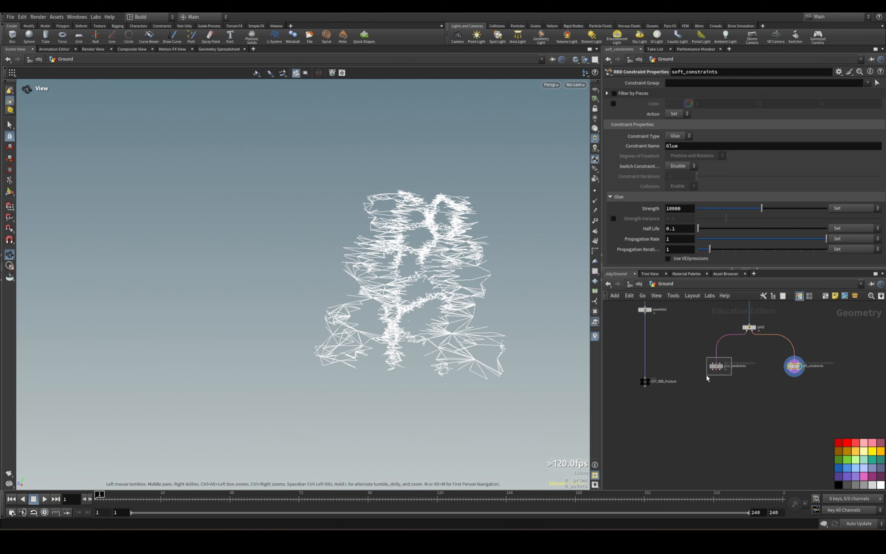
{"action": "left_click_drag", "start_coordinate": [824, 355], "coordinate": [764, 406]}
Set glue_constraints' glue Strength to 10 and enable Strength Variance.
{"action": "scroll", "coordinate": [723, 387], "scroll_direction": "up", "scroll_amount": 5}
{"action": "left_click", "coordinate": [706, 329]}
{"action": "left_click_drag", "start_coordinate": [687, 209], "coordinate": [600, 219]}
{"action": "type", "text": "10"}
{"action": "key", "text": "Return"}
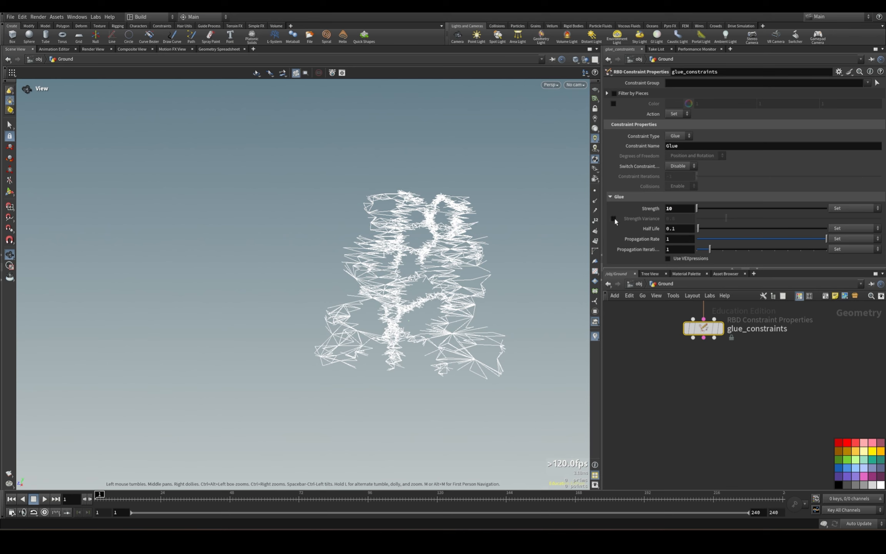
{"action": "left_click", "coordinate": [614, 218]}
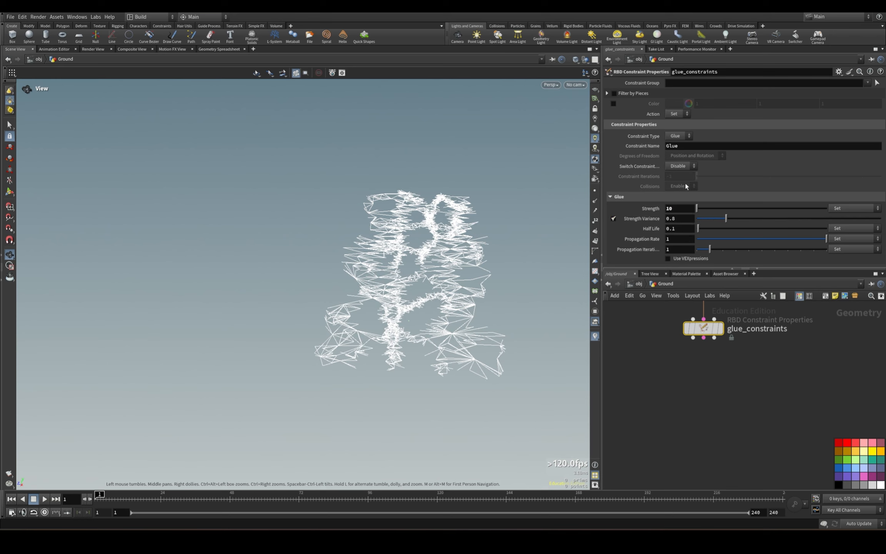
Set soft_constraints' Constraint Type to Soft.
{"action": "middle_click_drag", "start_coordinate": [815, 414], "coordinate": [611, 438]}
{"action": "left_click_drag", "start_coordinate": [766, 334], "coordinate": [702, 372]}
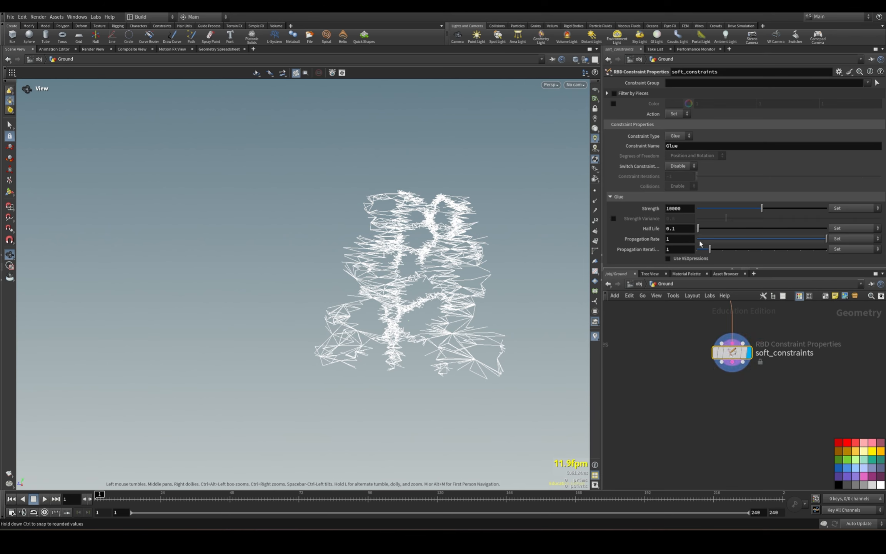
{"action": "left_click", "coordinate": [680, 136]}
{"action": "left_click", "coordinate": [688, 145]}
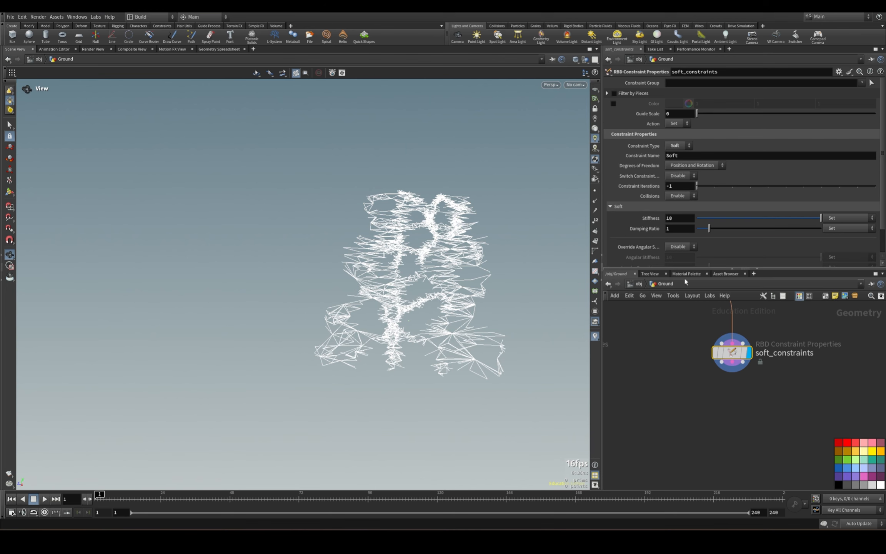
{"action": "left_click_drag", "start_coordinate": [683, 219], "coordinate": [514, 243]}
Merge the outputs of glue_constraints and soft_constraints with a new Merge node below them and display it.
{"action": "scroll", "coordinate": [765, 403], "scroll_direction": "down", "scroll_amount": 4}
{"action": "middle_click_drag", "start_coordinate": [711, 414], "coordinate": [768, 414]}
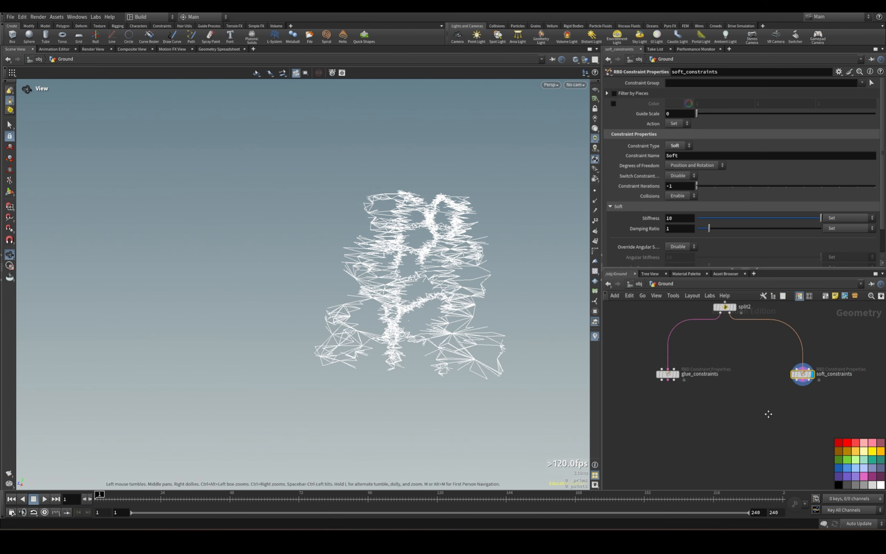
{"action": "left_click_drag", "start_coordinate": [701, 356], "coordinate": [719, 432]}
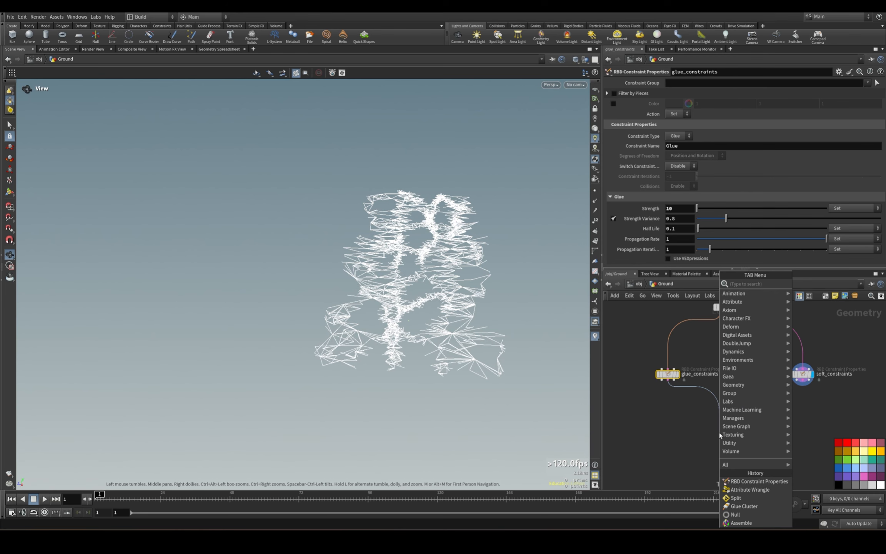
{"action": "type", "text": "merge"}
{"action": "key", "text": "Return"}
{"action": "left_click", "coordinate": [803, 386]}
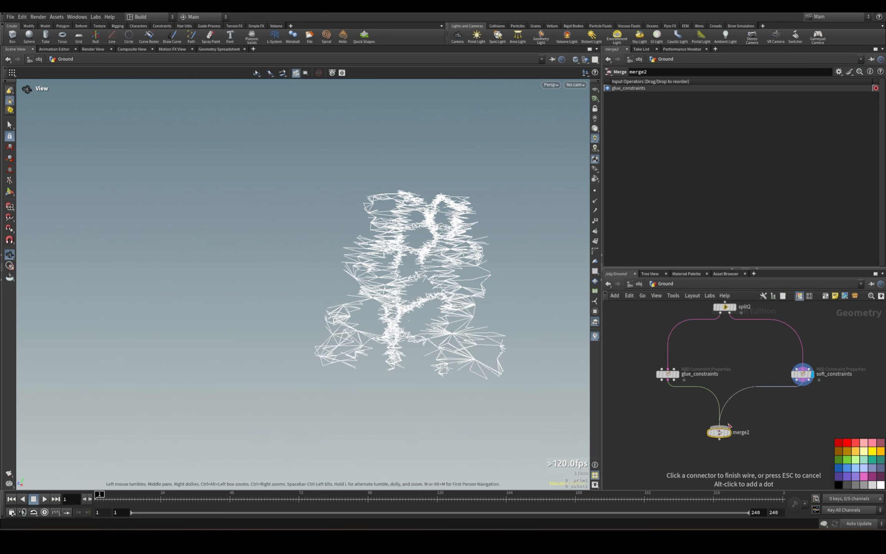
{"action": "left_click", "coordinate": [721, 427]}
{"action": "left_click", "coordinate": [732, 421]}
{"action": "left_click_drag", "start_coordinate": [715, 435], "coordinate": [744, 446]}
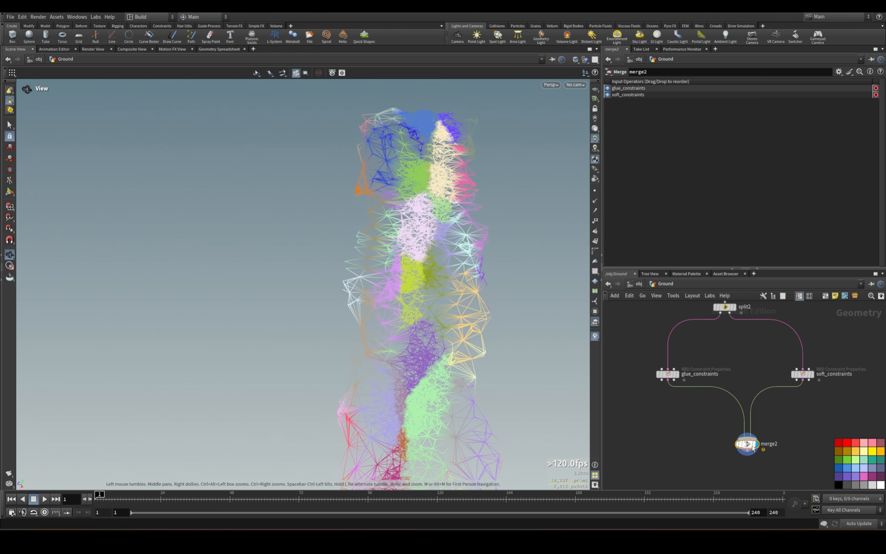
Add a Null node below merge2 and wire merge2's output into it.
{"action": "middle_click_drag", "start_coordinate": [753, 458], "coordinate": [753, 389]}
{"action": "key", "text": "Tab"}
{"action": "type", "text": "null"}
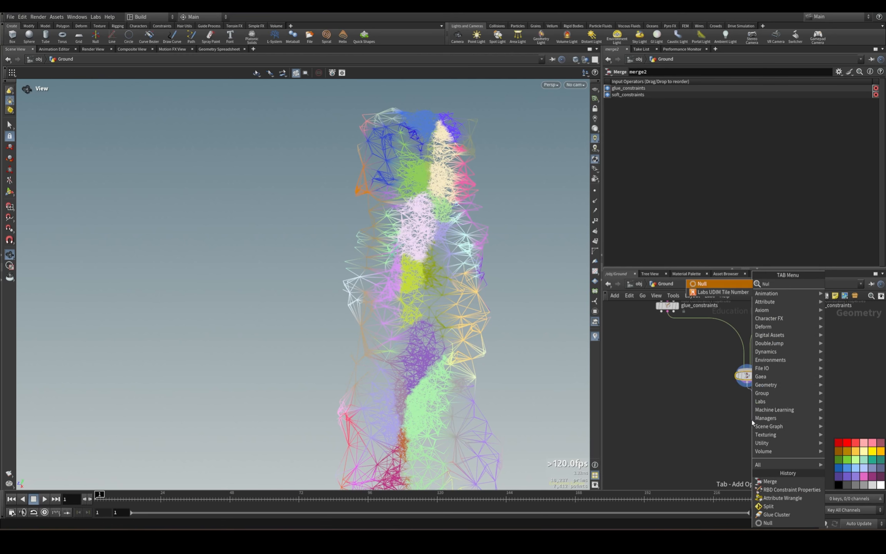
{"action": "key", "text": "Return"}
{"action": "left_click", "coordinate": [752, 423]}
{"action": "left_click_drag", "start_coordinate": [728, 404], "coordinate": [802, 440]}
{"action": "left_click_drag", "start_coordinate": [753, 425], "coordinate": [748, 457]}
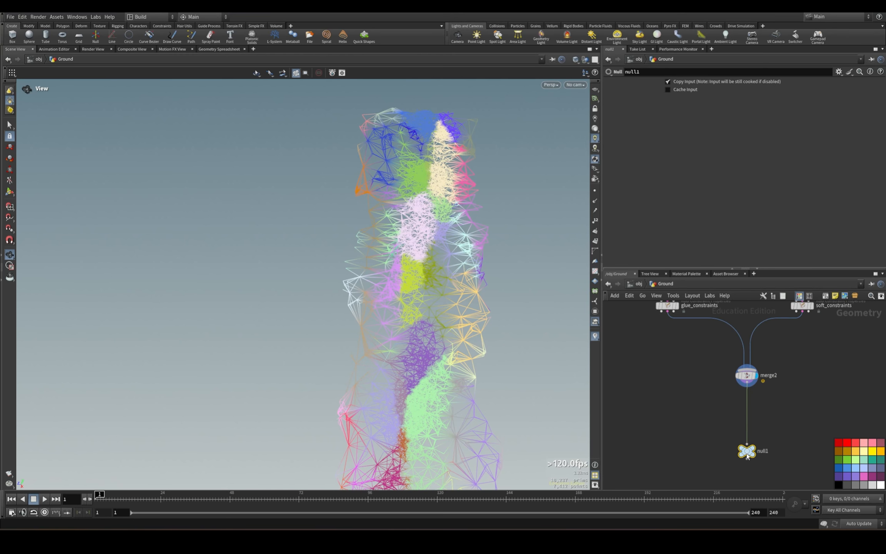
Insert an Attribute Delete node between merge2 and the null and choose name as its point attribute.
{"action": "key", "text": "Tab"}
{"action": "type", "text": "attribute wr"}
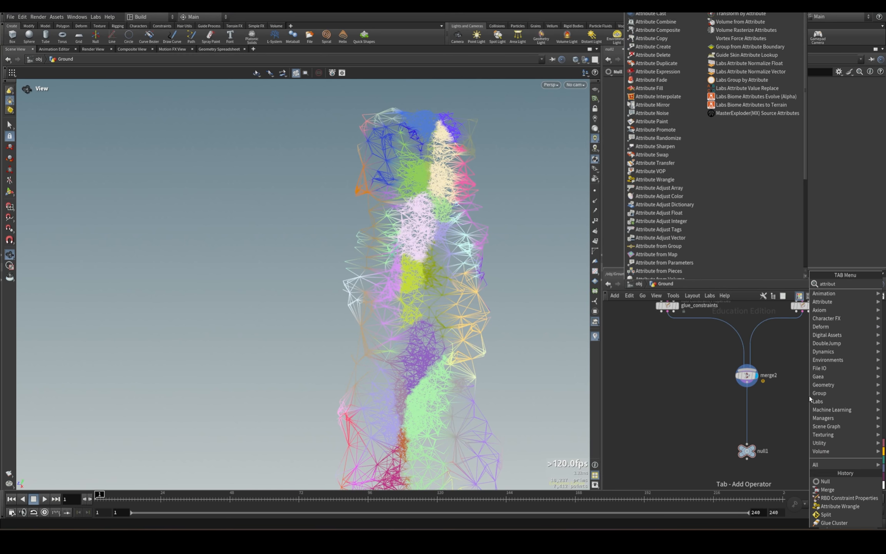
{"action": "key", "text": "Return"}
{"action": "left_click", "coordinate": [759, 406]}
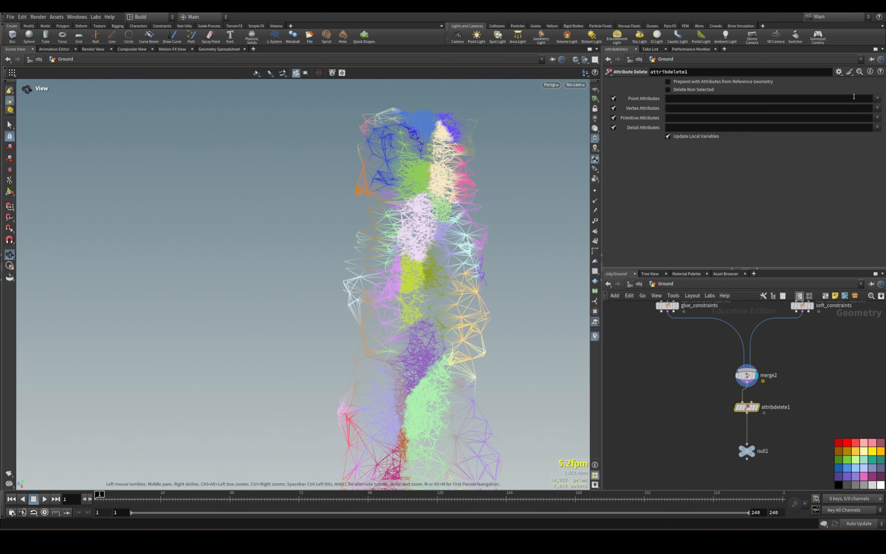
{"action": "left_click", "coordinate": [877, 98]}
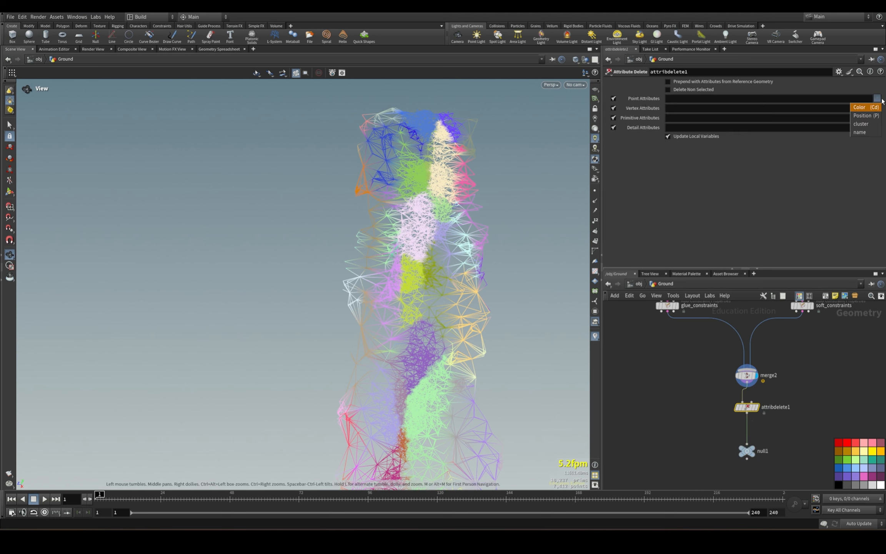
{"action": "left_click", "coordinate": [875, 133]}
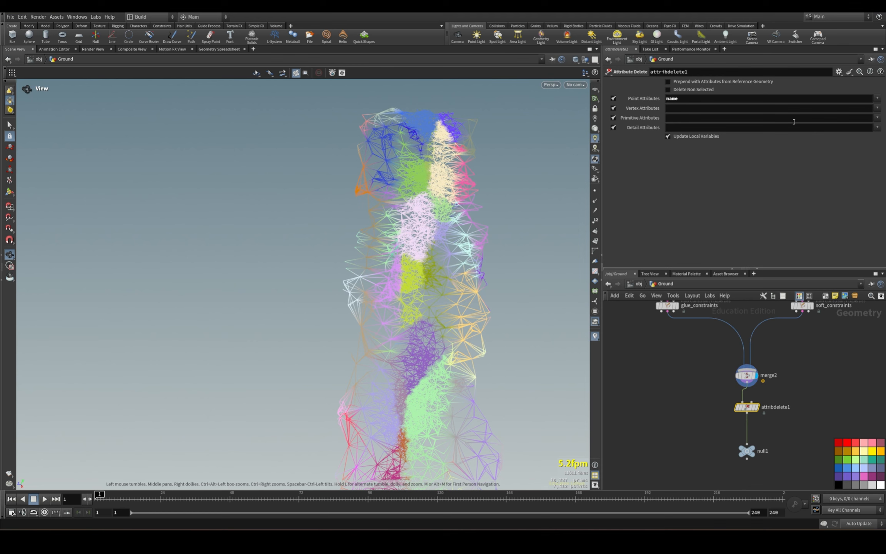
Choose constraint_name, constraint_tag and constraint_type as attribdelete1's primitive attributes.
{"action": "left_click", "coordinate": [878, 118]}
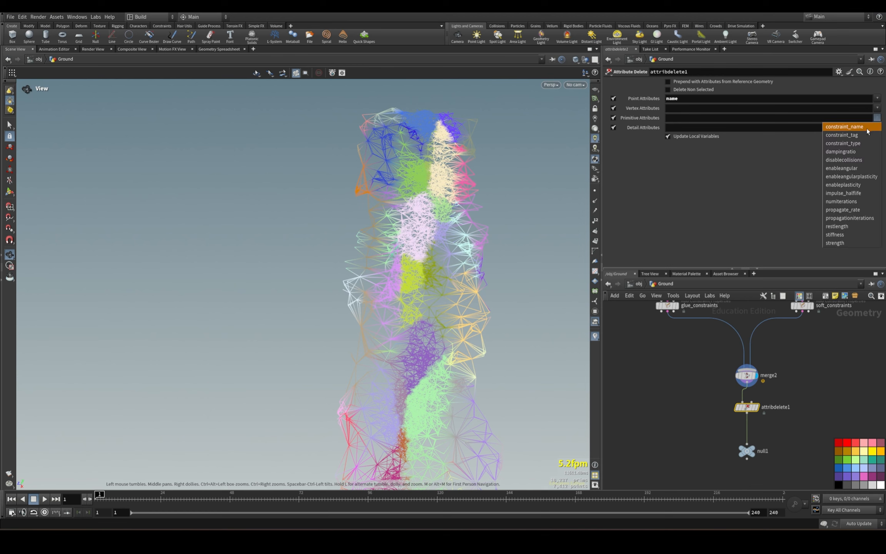
{"action": "left_click", "coordinate": [868, 130]}
{"action": "left_click", "coordinate": [878, 118]}
{"action": "left_click", "coordinate": [870, 135]}
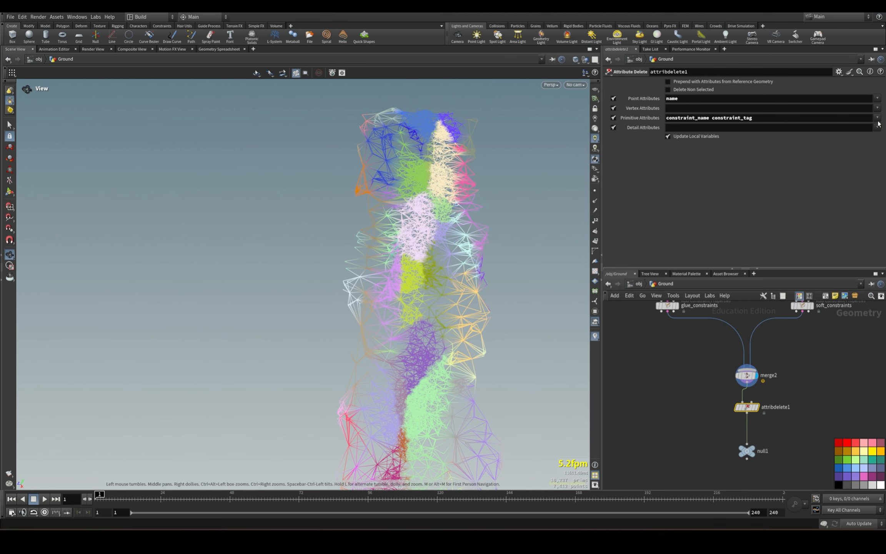
{"action": "left_click", "coordinate": [878, 117]}
{"action": "left_click", "coordinate": [843, 143]}
Append strength, restlength, stiffness and dampingratio to attribdelete1's primitive attributes.
{"action": "left_click", "coordinate": [878, 117]}
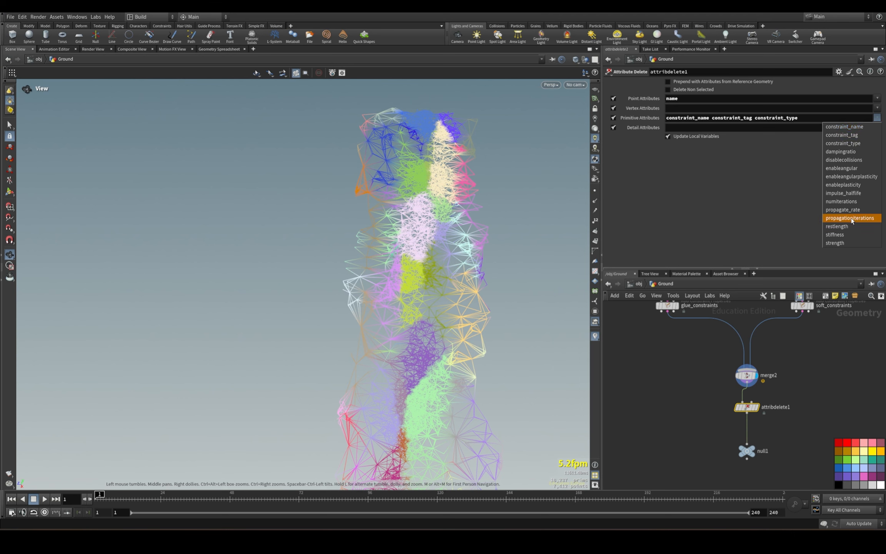
{"action": "left_click", "coordinate": [845, 243]}
{"action": "left_click", "coordinate": [877, 118]}
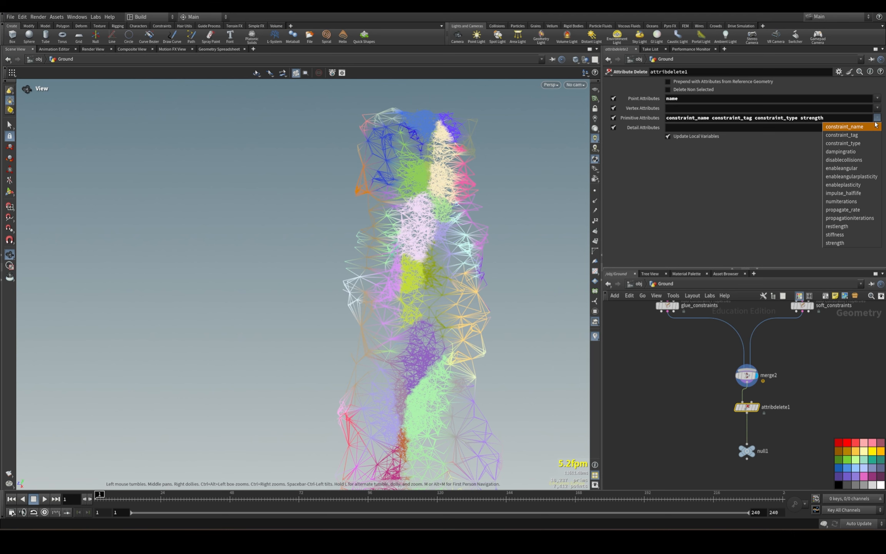
{"action": "left_click", "coordinate": [838, 226]}
{"action": "left_click", "coordinate": [877, 119]}
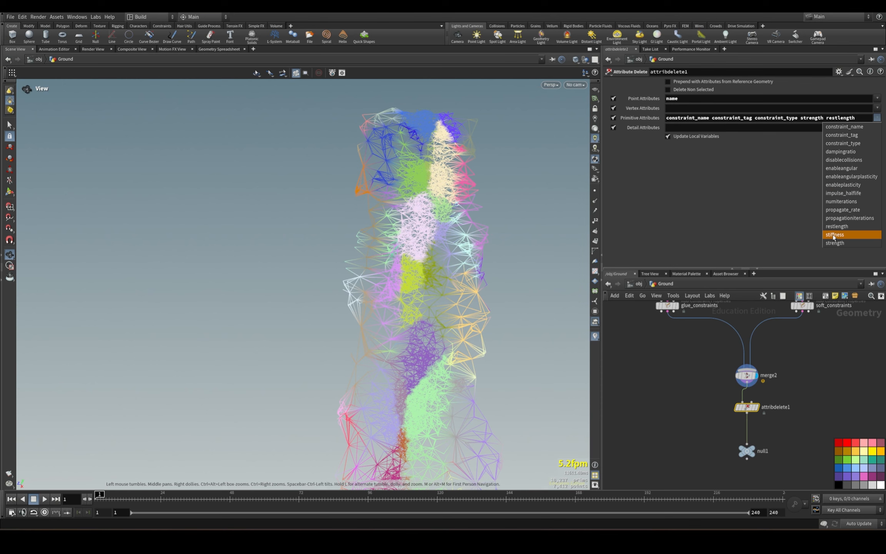
{"action": "left_click", "coordinate": [834, 235]}
{"action": "left_click", "coordinate": [878, 117]}
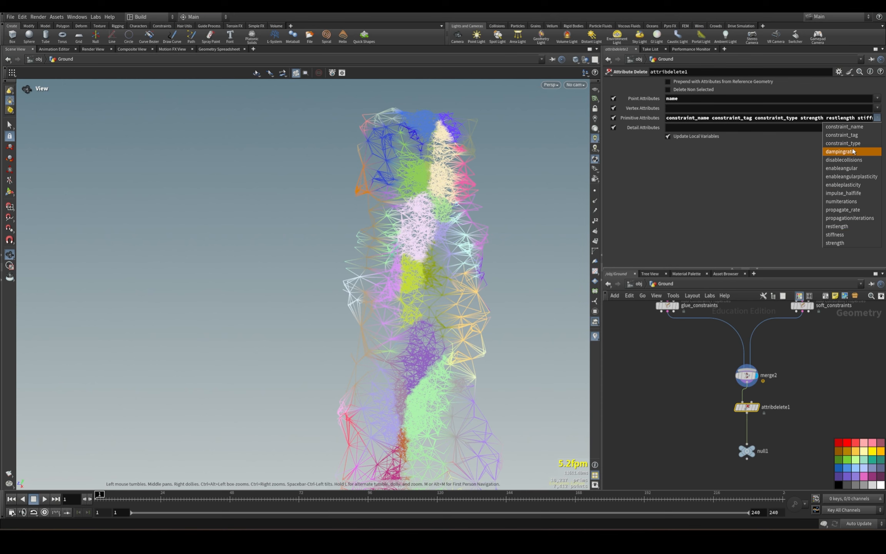
{"action": "left_click", "coordinate": [852, 152]}
Enable Delete Non Selected on attribdelete1 and display the node.
{"action": "left_click", "coordinate": [877, 117]}
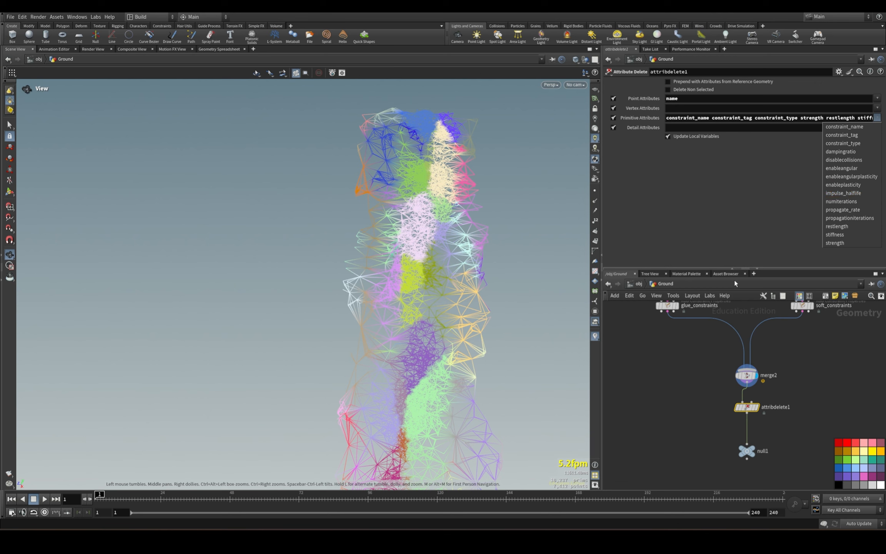
{"action": "left_click", "coordinate": [656, 186]}
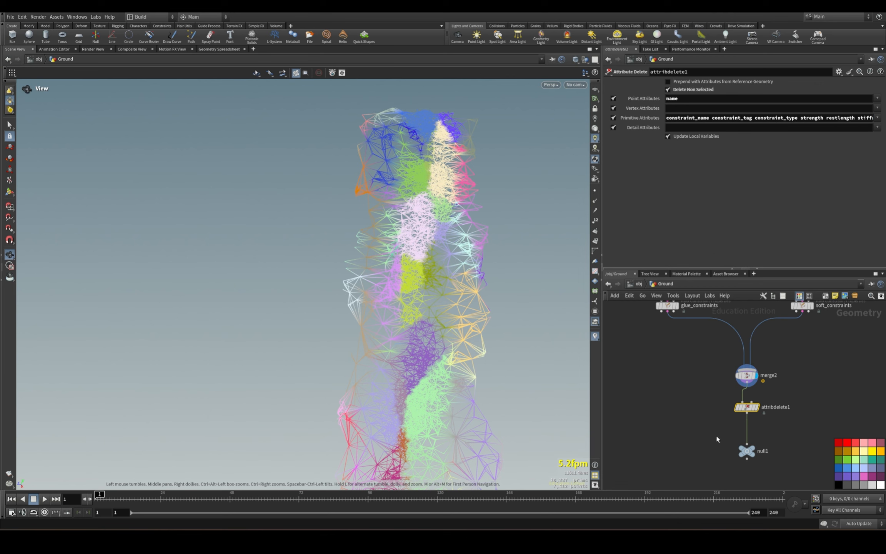
{"action": "left_click", "coordinate": [757, 407]}
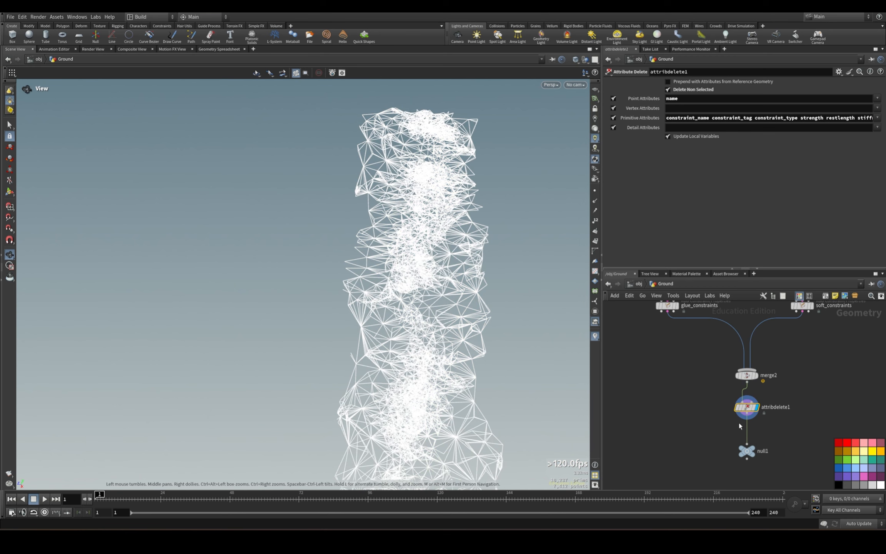
Rename the null below attribdelete1 as OUT_Interior_Constraints.
{"action": "left_click", "coordinate": [746, 451]}
{"action": "key", "text": "F2"}
{"action": "type", "text": "OUT_"}
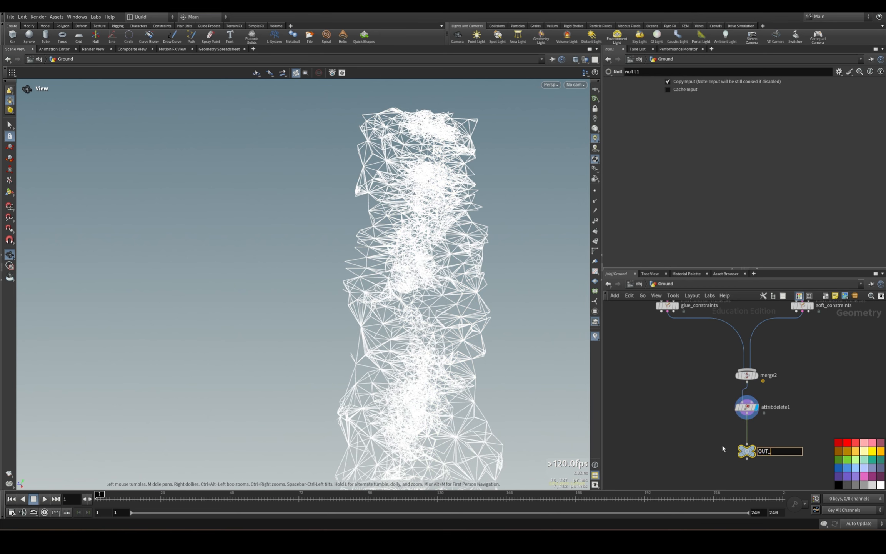
{"action": "type", "text": "Interior_Constraints"}
{"action": "key", "text": "Return"}
Move OUT_RBD_Fracture level with the OUT_Interior_Constraints null.
{"action": "scroll", "coordinate": [706, 452], "scroll_direction": "down", "scroll_amount": 8}
{"action": "left_click", "coordinate": [655, 414]}
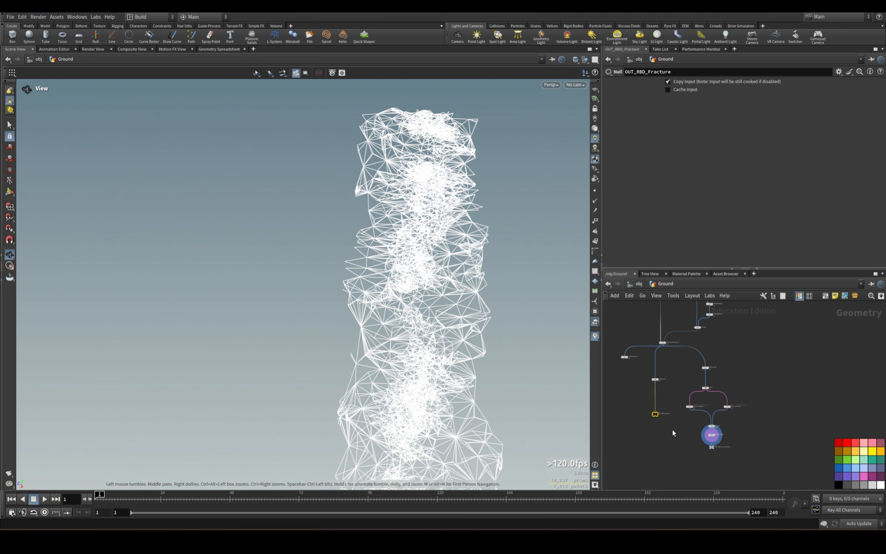
{"action": "left_click_drag", "start_coordinate": [655, 414], "coordinate": [696, 435]}
{"action": "scroll", "coordinate": [715, 431], "scroll_direction": "up", "scroll_amount": 4}
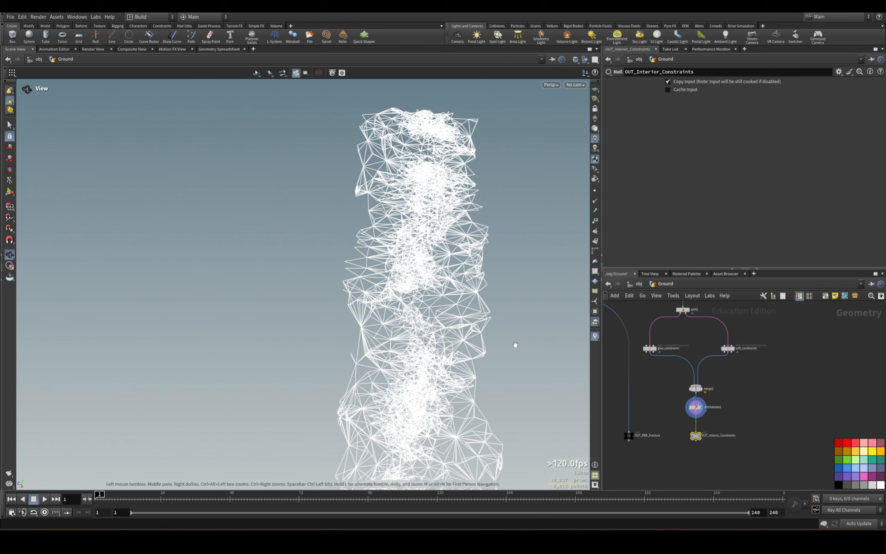
Display the Out_Outside null and move it away from the break_direction node chain.
{"action": "scroll", "coordinate": [698, 438], "scroll_direction": "up", "scroll_amount": 4}
{"action": "left_click", "coordinate": [706, 428]}
{"action": "scroll", "coordinate": [710, 419], "scroll_direction": "down", "scroll_amount": 10}
{"action": "scroll", "coordinate": [716, 351], "scroll_direction": "up", "scroll_amount": 9}
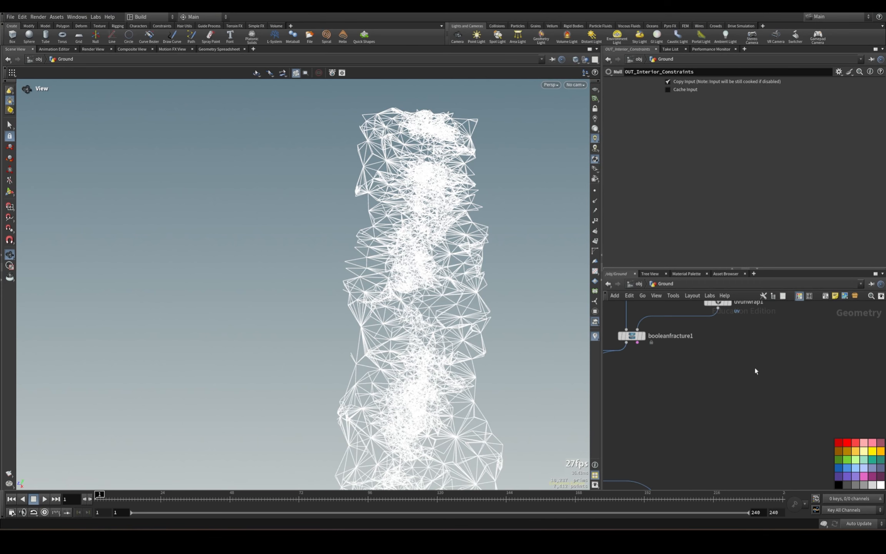
{"action": "middle_click_drag", "start_coordinate": [768, 349], "coordinate": [748, 382]}
{"action": "scroll", "coordinate": [746, 421], "scroll_direction": "down", "scroll_amount": 6}
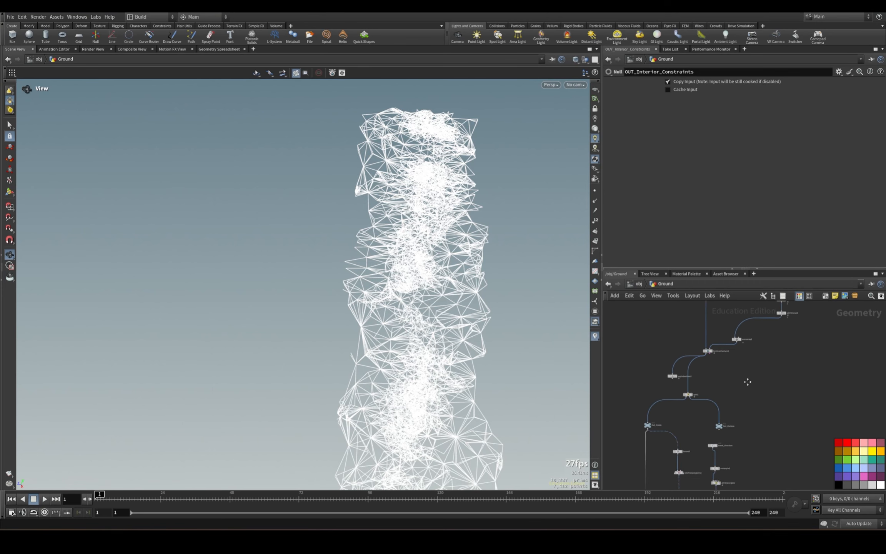
{"action": "scroll", "coordinate": [742, 431], "scroll_direction": "up", "scroll_amount": 2}
{"action": "scroll", "coordinate": [742, 430], "scroll_direction": "up", "scroll_amount": 1}
{"action": "left_click_drag", "start_coordinate": [706, 400], "coordinate": [806, 420]}
{"action": "left_click", "coordinate": [782, 395]}
{"action": "middle_click_drag", "start_coordinate": [761, 438], "coordinate": [717, 374]}
{"action": "left_click_drag", "start_coordinate": [702, 329], "coordinate": [775, 339]}
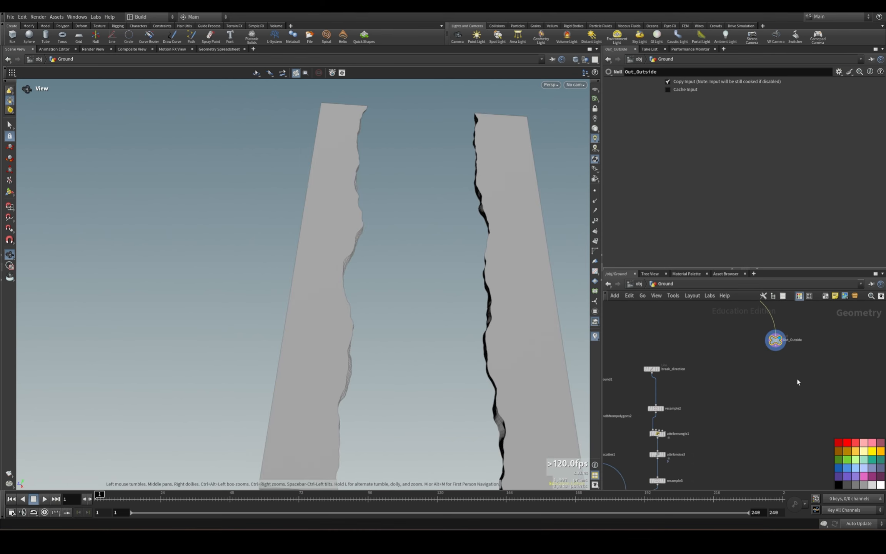
Add an IsoOffset node below Out_Outside, wire Out_Outside into its first input and display it.
{"action": "middle_click_drag", "start_coordinate": [809, 376], "coordinate": [753, 398]}
{"action": "left_click_drag", "start_coordinate": [690, 348], "coordinate": [740, 368]}
{"action": "middle_click_drag", "start_coordinate": [735, 417], "coordinate": [745, 346]}
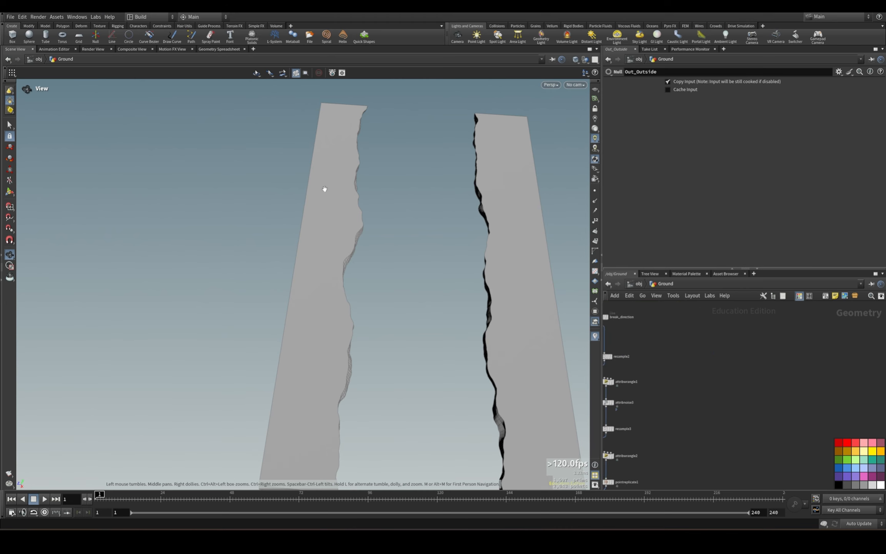
{"action": "middle_click_drag", "start_coordinate": [411, 332], "coordinate": [414, 206]}
{"action": "middle_click_drag", "start_coordinate": [481, 261], "coordinate": [440, 301]}
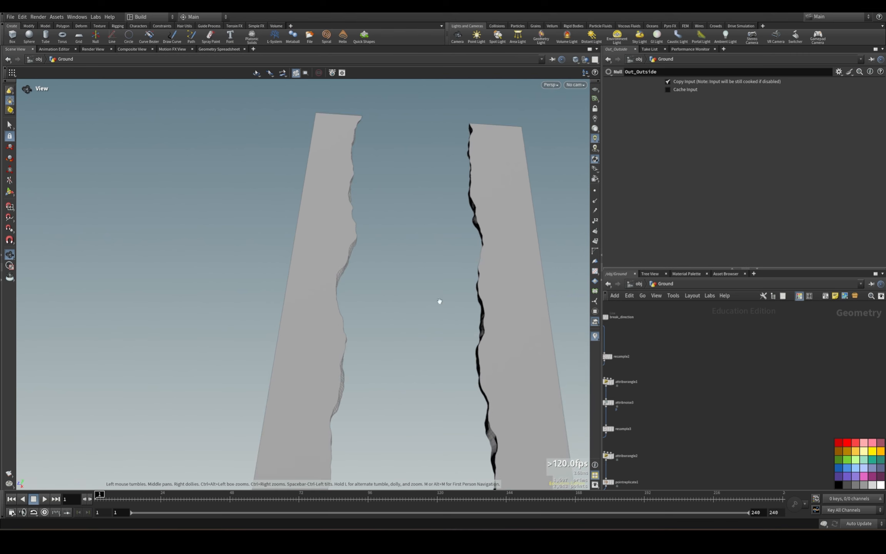
{"action": "middle_click_drag", "start_coordinate": [751, 341], "coordinate": [764, 423]}
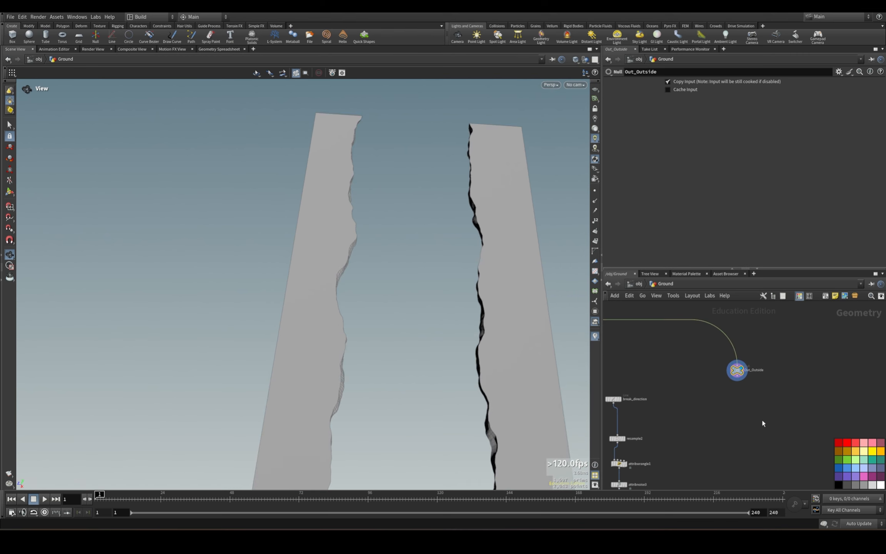
{"action": "key", "text": "Tab"}
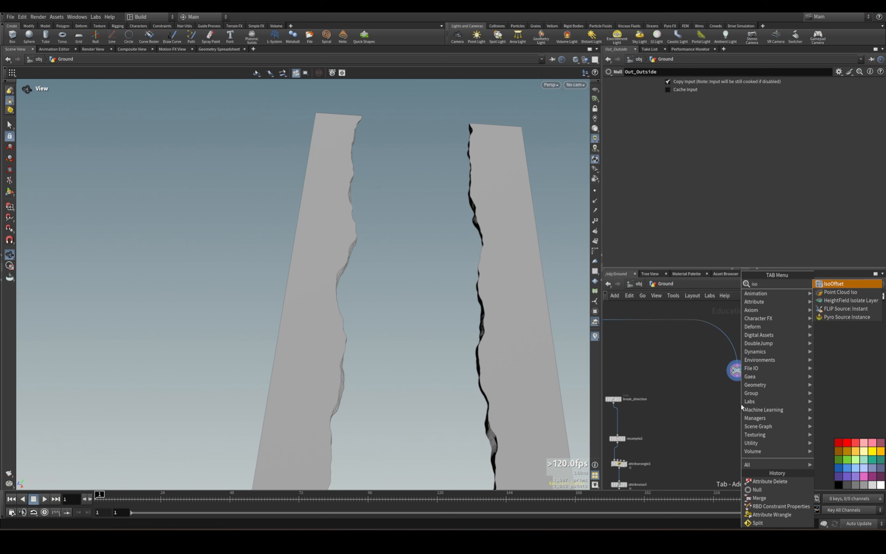
{"action": "left_click", "coordinate": [846, 286]}
{"action": "left_click", "coordinate": [741, 423]}
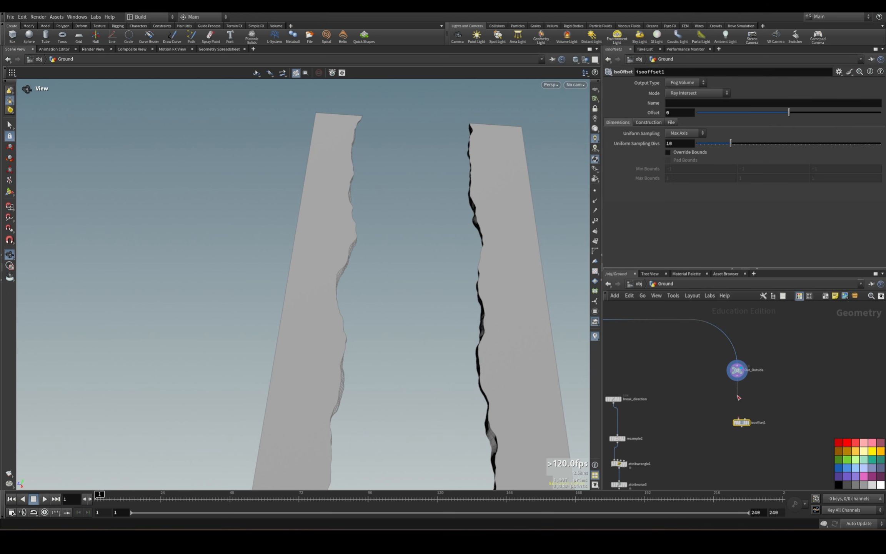
{"action": "left_click", "coordinate": [751, 413]}
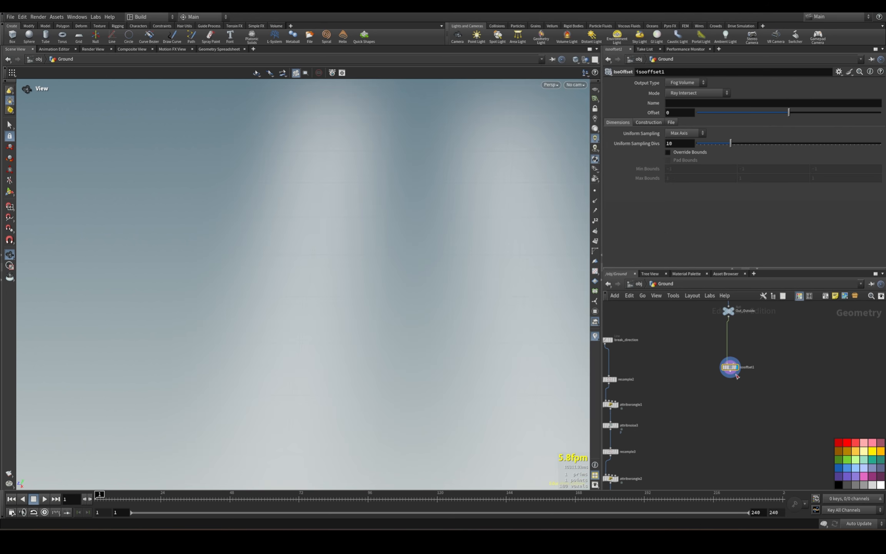
{"action": "left_click_drag", "start_coordinate": [735, 371], "coordinate": [723, 401]}
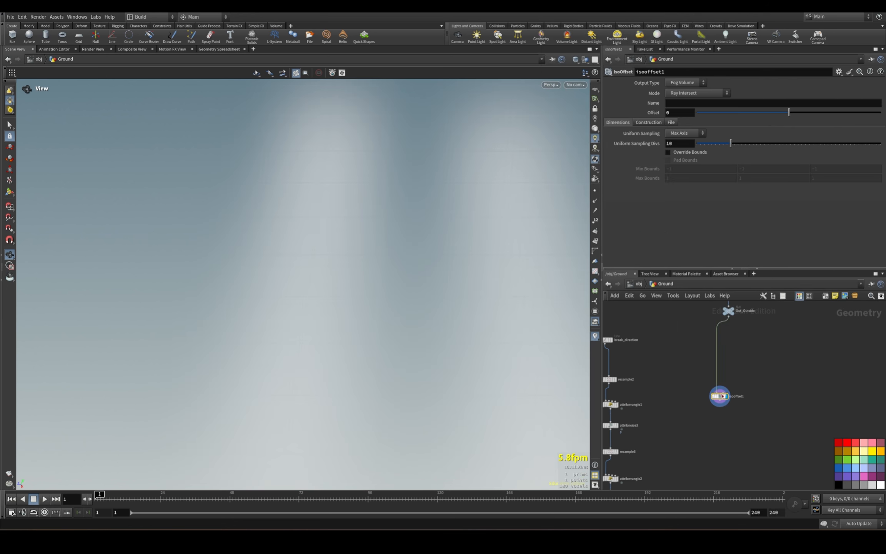
Add a Split node and insert it on the wire between Out_Outside and isooffset1.
{"action": "key", "text": "Tab"}
{"action": "type", "text": "spli"}
{"action": "key", "text": "Return"}
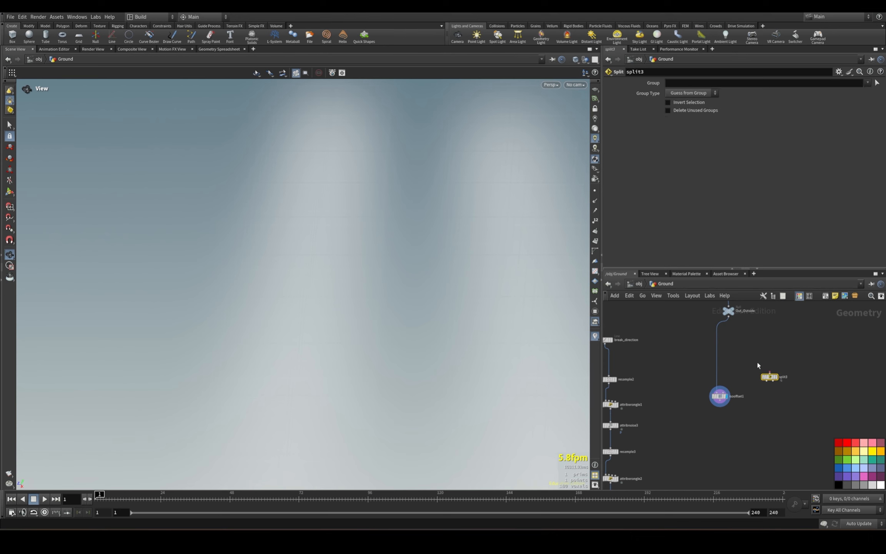
{"action": "left_click", "coordinate": [714, 353]}
{"action": "left_click_drag", "start_coordinate": [714, 354], "coordinate": [732, 346]}
{"action": "left_click", "coordinate": [736, 343]}
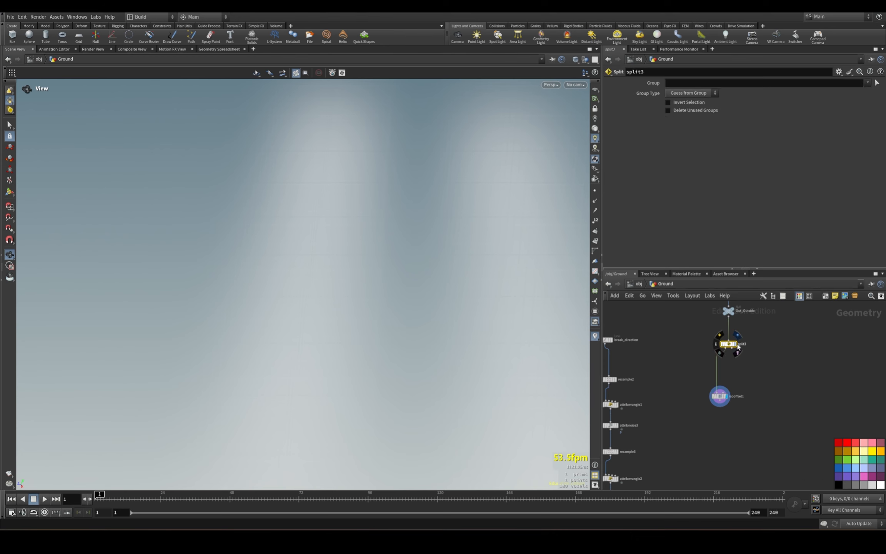
Set split3's group by picking the outside slab piece on the left of the gap in the viewport.
{"action": "left_click", "coordinate": [877, 85]}
{"action": "left_click", "coordinate": [357, 289]}
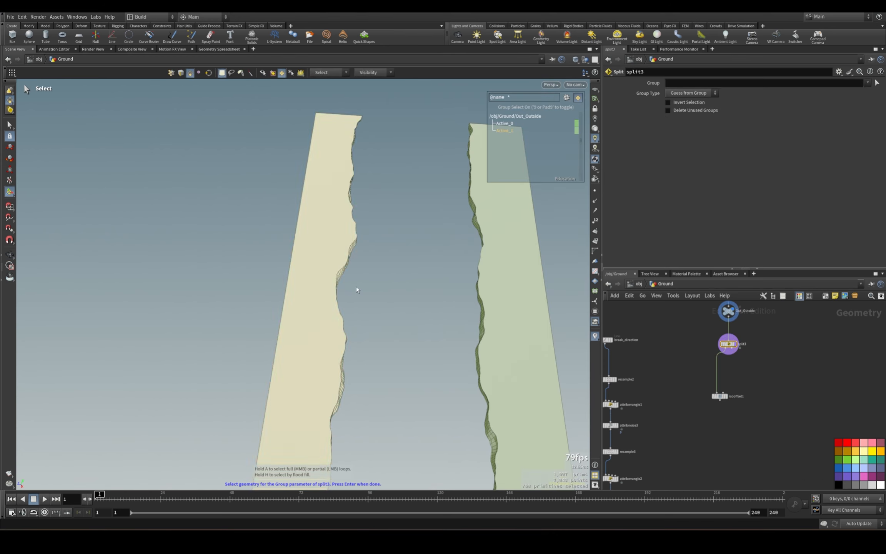
{"action": "key", "text": "Return"}
Display isooffset1 below split3 and set its uniform sampling divisions to 100.
{"action": "left_click_drag", "start_coordinate": [697, 383], "coordinate": [727, 409]}
{"action": "left_click_drag", "start_coordinate": [720, 397], "coordinate": [754, 403]}
{"action": "key", "text": "ctrl+z"}
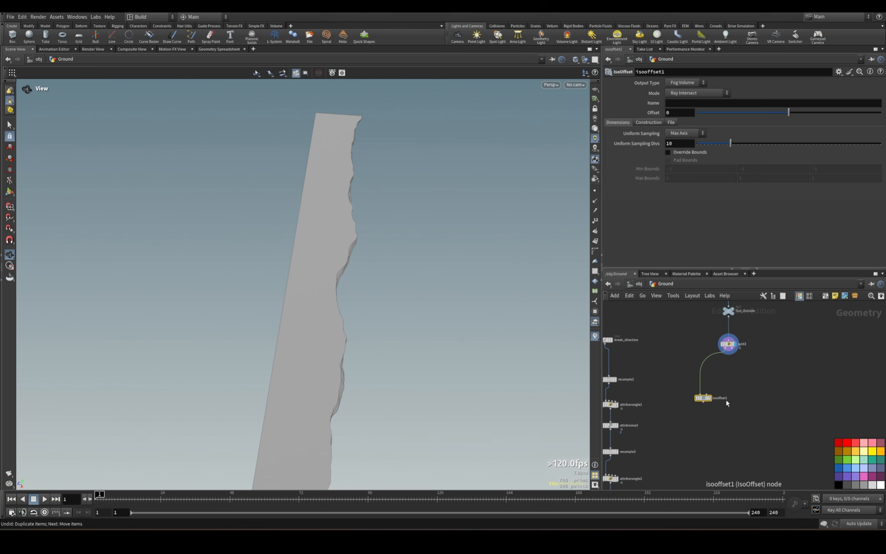
{"action": "left_click", "coordinate": [710, 398]}
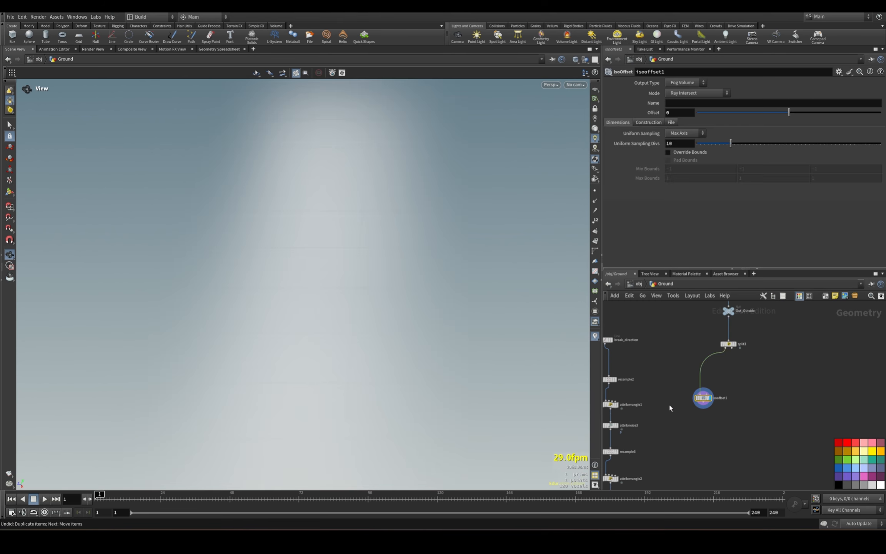
{"action": "left_click", "coordinate": [673, 143]}
{"action": "type", "text": "0"}
{"action": "key", "text": "Return"}
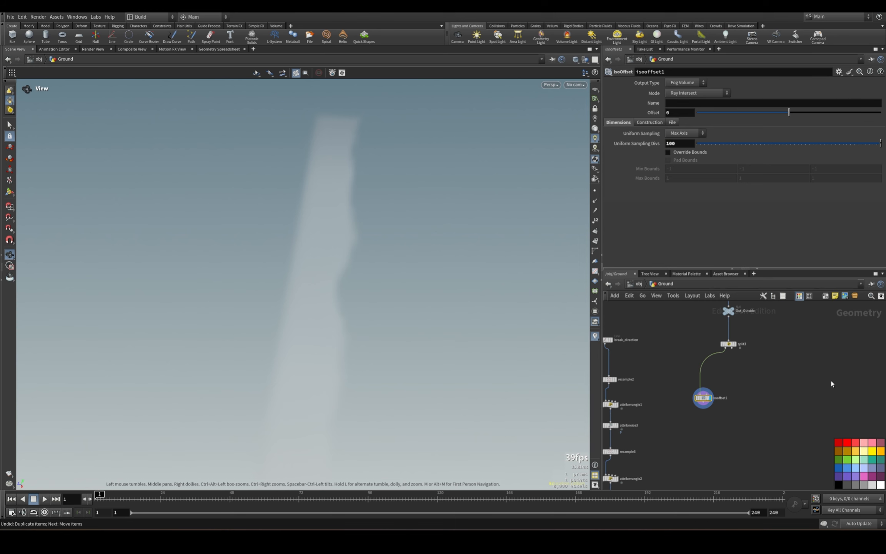
Add a Scatter node below isooffset1, wired to its output, and display it.
{"action": "left_click", "coordinate": [809, 365]}
{"action": "key", "text": "Tab"}
{"action": "type", "text": "scat"}
{"action": "key", "text": "Return"}
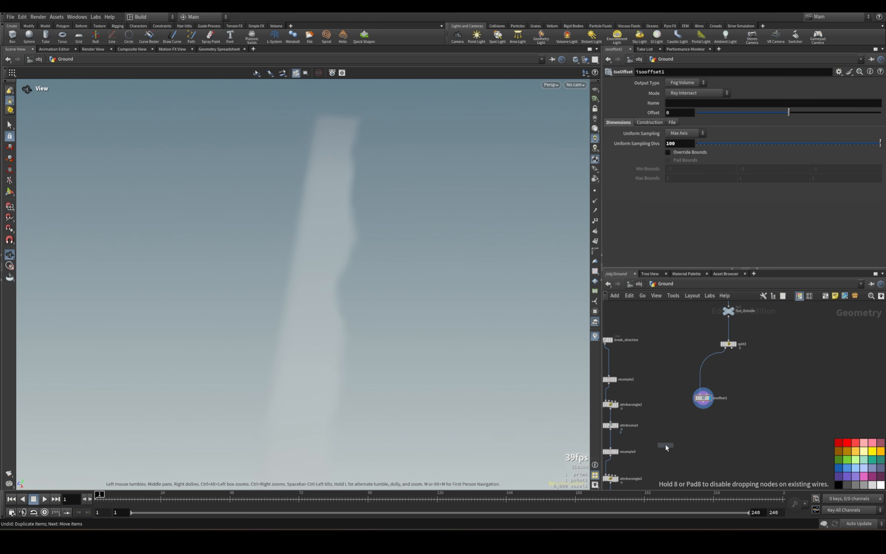
{"action": "left_click", "coordinate": [704, 447]}
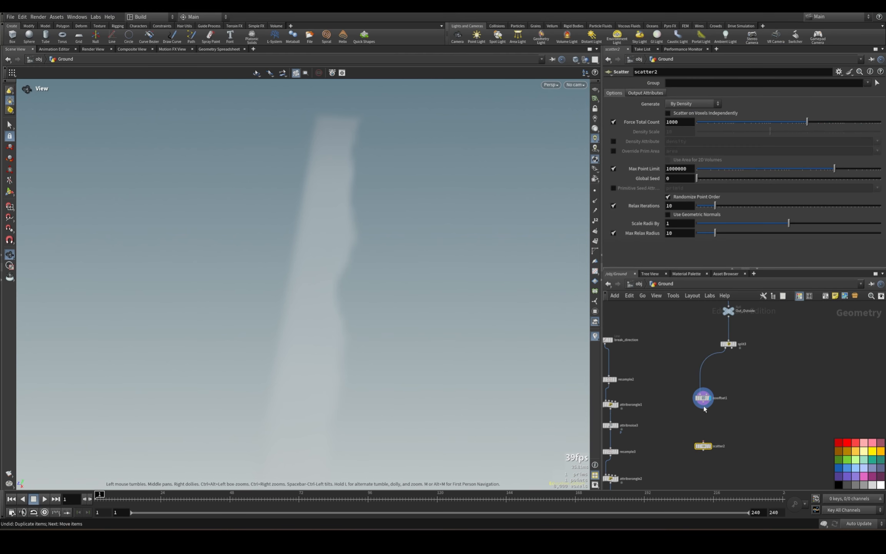
{"action": "left_click", "coordinate": [710, 447]}
Set scatter2's force total count to 25.
{"action": "left_click_drag", "start_coordinate": [679, 122], "coordinate": [530, 94]}
{"action": "type", "text": "10"}
{"action": "key", "text": "Return"}
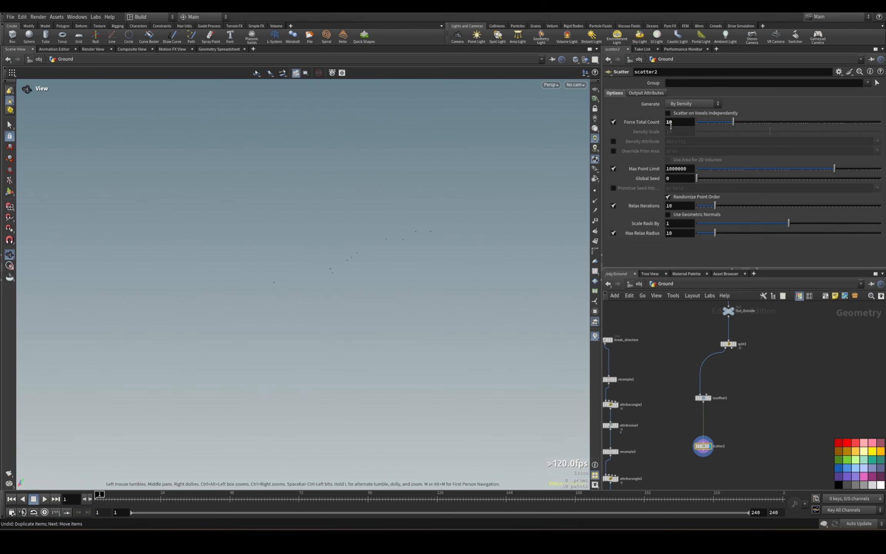
{"action": "left_click_drag", "start_coordinate": [674, 124], "coordinate": [640, 126]}
{"action": "type", "text": "25"}
{"action": "key", "text": "Return"}
Change the viewport background color scheme to Dark Grey in the display options.
{"action": "key", "text": "d"}
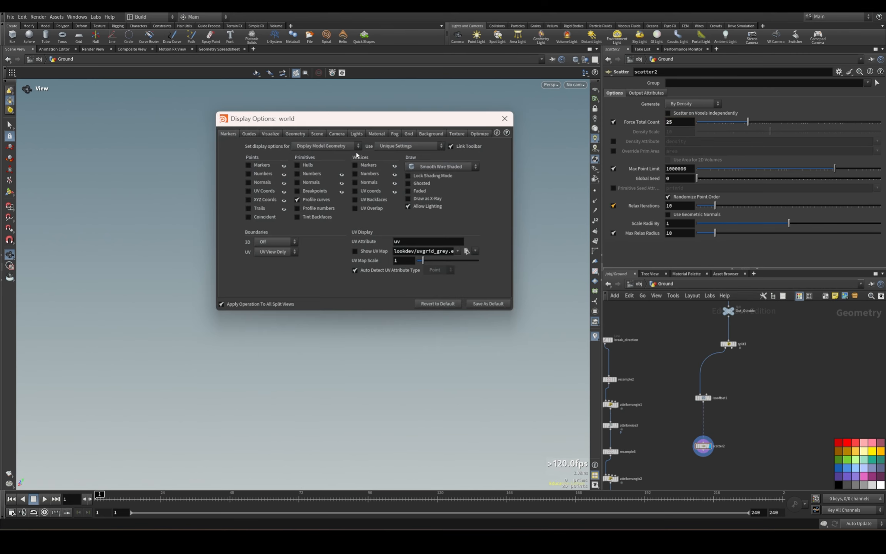
{"action": "left_click", "coordinate": [431, 134]}
{"action": "left_click", "coordinate": [285, 146]}
{"action": "left_click", "coordinate": [282, 181]}
{"action": "left_click_drag", "start_coordinate": [508, 115], "coordinate": [511, 119]}
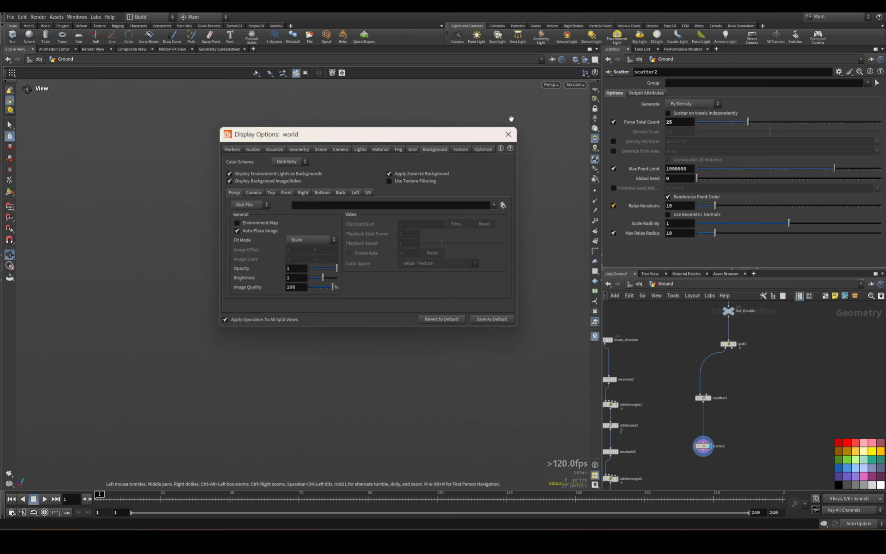
{"action": "left_click", "coordinate": [508, 134]}
Add a Voronoi Fracture node below scatter2.
{"action": "middle_click_drag", "start_coordinate": [755, 436], "coordinate": [730, 399]}
{"action": "left_click_drag", "start_coordinate": [719, 345], "coordinate": [688, 418]}
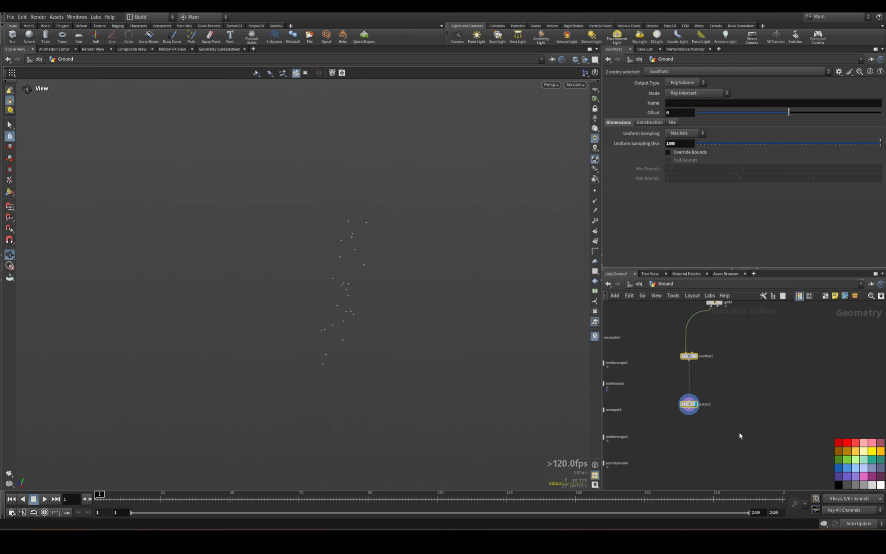
{"action": "middle_click_drag", "start_coordinate": [739, 432], "coordinate": [725, 462]}
{"action": "left_click", "coordinate": [752, 439]}
{"action": "key", "text": "Tab"}
{"action": "type", "text": "voro"}
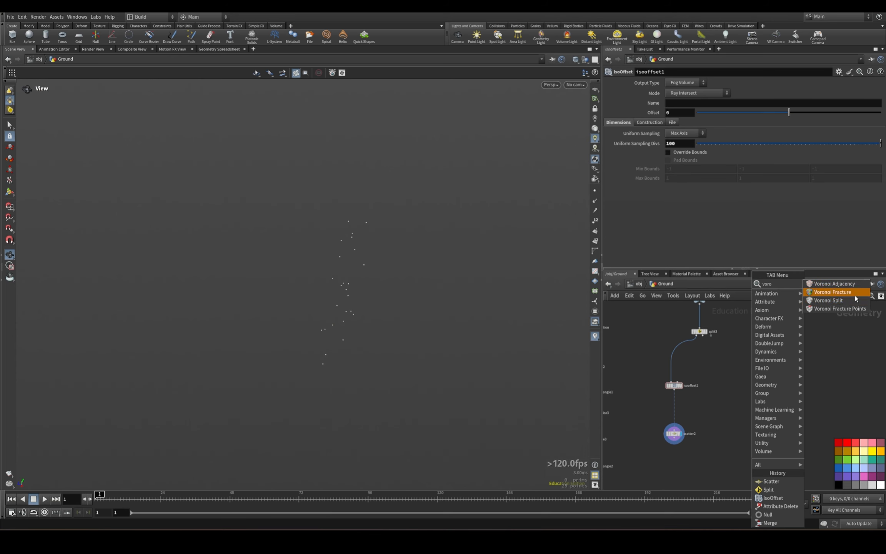
{"action": "left_click", "coordinate": [833, 292]}
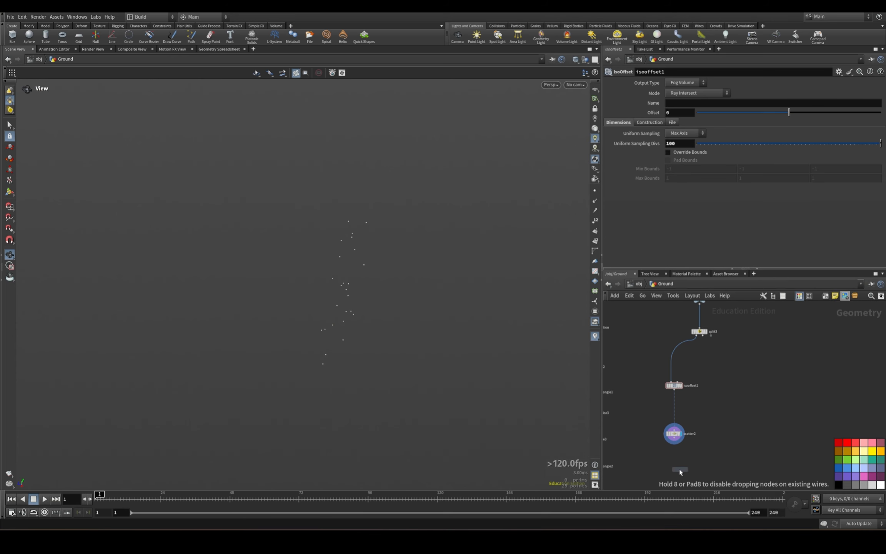
{"action": "left_click", "coordinate": [701, 461]}
{"action": "middle_click_drag", "start_coordinate": [748, 390], "coordinate": [746, 358]}
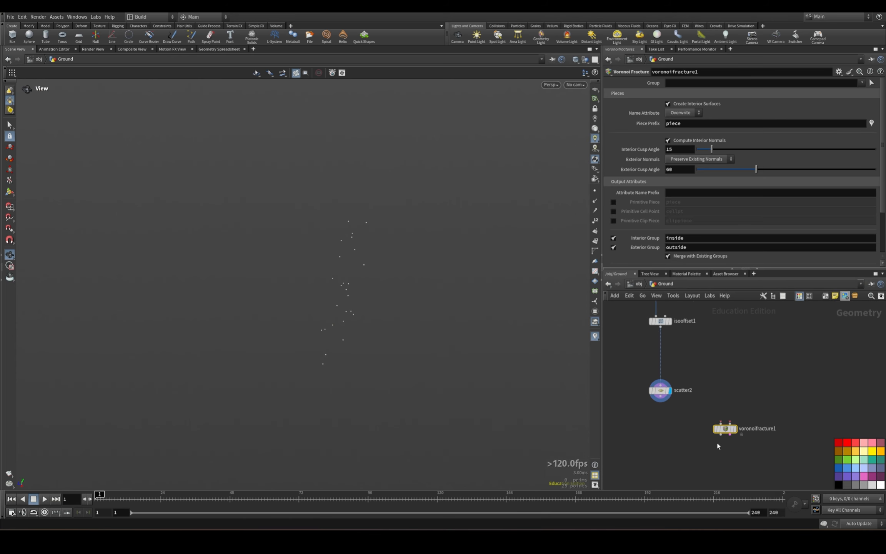
Wire split3's first output into voronoifracture1's first input and scatter2 into its second input.
{"action": "left_click_drag", "start_coordinate": [724, 430], "coordinate": [699, 435]}
{"action": "middle_click_drag", "start_coordinate": [749, 343], "coordinate": [749, 399]}
{"action": "left_click_drag", "start_coordinate": [621, 362], "coordinate": [676, 458]}
{"action": "middle_click_drag", "start_coordinate": [753, 438], "coordinate": [748, 404]}
{"action": "left_click", "coordinate": [758, 403]}
{"action": "left_click", "coordinate": [666, 417]}
{"action": "left_click", "coordinate": [709, 449]}
{"action": "left_click", "coordinate": [709, 348]}
{"action": "left_click", "coordinate": [732, 451]}
Copy isooffset1, scatter2 and voronoifracture1 and paste the duplicates beside the original branch.
{"action": "scroll", "coordinate": [775, 412], "scroll_direction": "down", "scroll_amount": 2}
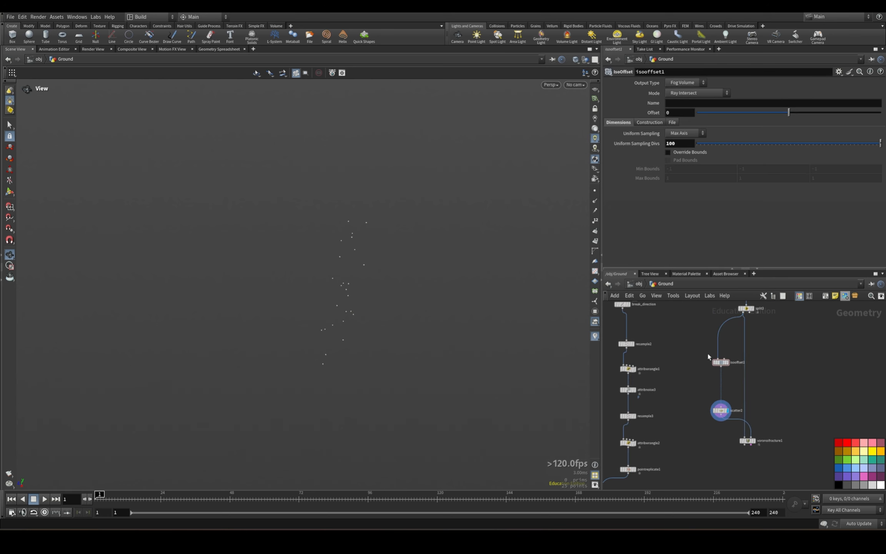
{"action": "left_click_drag", "start_coordinate": [690, 340], "coordinate": [780, 485]}
{"action": "key", "text": "ctrl+c"}
{"action": "middle_click_drag", "start_coordinate": [849, 409], "coordinate": [771, 401]}
{"action": "key", "text": "ctrl+v"}
{"action": "middle_click_drag", "start_coordinate": [726, 382], "coordinate": [705, 416]}
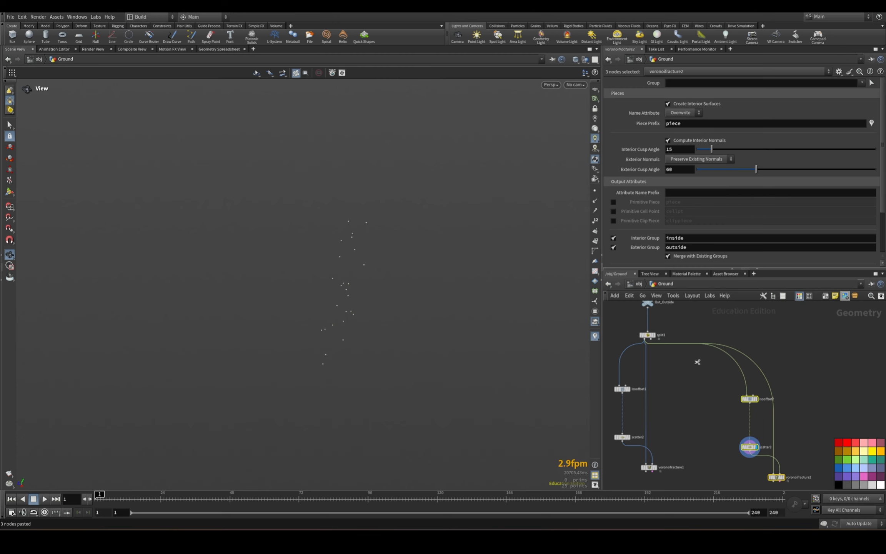
Cut the pasted branch's wires from split3 and connect split3's second output to voronoifracture2 and isooffset2 instead.
{"action": "left_click_drag", "start_coordinate": [698, 362], "coordinate": [681, 334]}
{"action": "left_click", "coordinate": [651, 340]}
{"action": "left_click", "coordinate": [773, 474]}
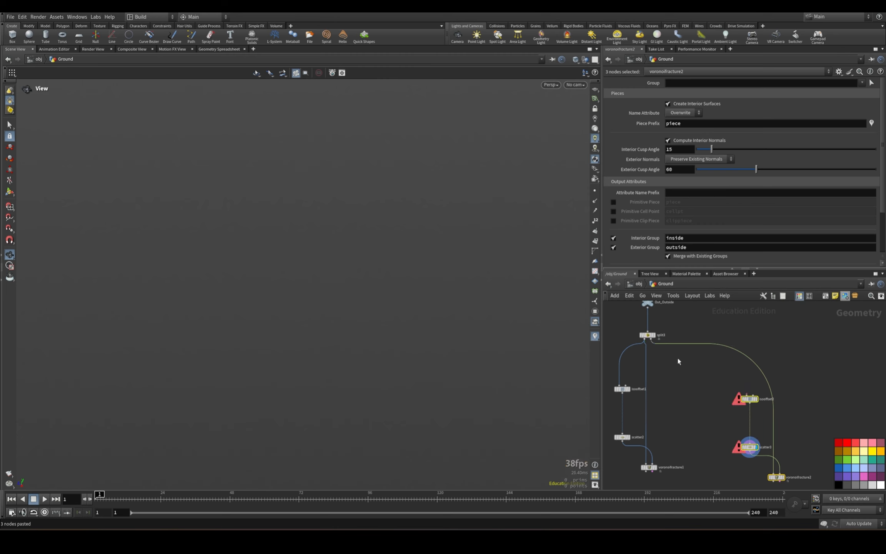
{"action": "left_click", "coordinate": [651, 340]}
{"action": "left_click", "coordinate": [747, 395]}
{"action": "middle_click_drag", "start_coordinate": [827, 398], "coordinate": [803, 350]}
{"action": "left_click_drag", "start_coordinate": [792, 341], "coordinate": [715, 455]}
{"action": "left_click_drag", "start_coordinate": [728, 353], "coordinate": [682, 339]}
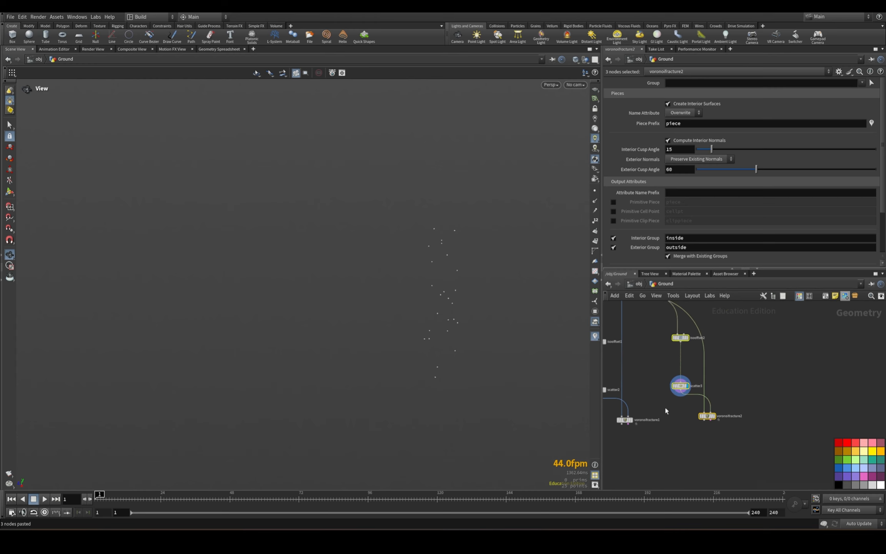
Set the name attribute mode to Append on both voronoifracture1 and voronoifracture2.
{"action": "middle_click_drag", "start_coordinate": [666, 408], "coordinate": [716, 407]}
{"action": "left_click_drag", "start_coordinate": [707, 450], "coordinate": [663, 408]}
{"action": "left_click", "coordinate": [687, 114]}
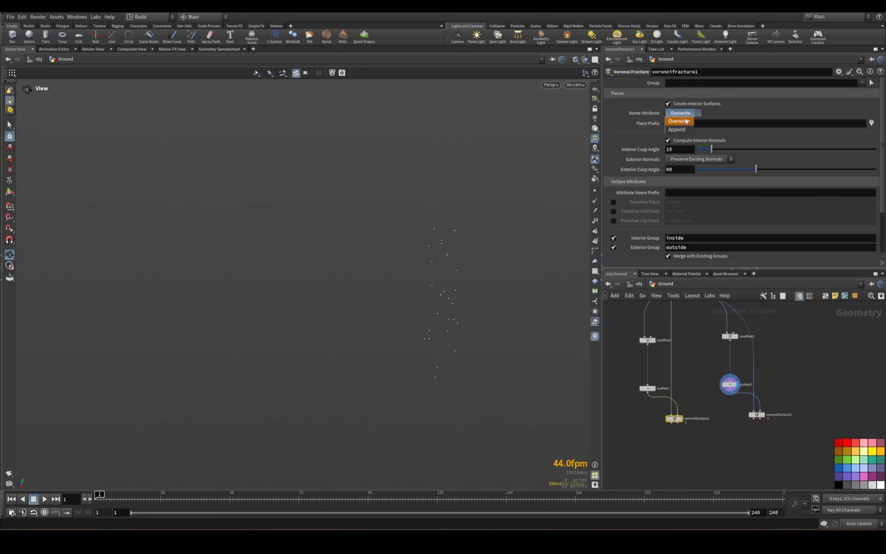
{"action": "left_click", "coordinate": [683, 122]}
{"action": "left_click", "coordinate": [757, 415]}
{"action": "left_click", "coordinate": [687, 112]}
{"action": "left_click", "coordinate": [681, 123]}
Set the piece prefix to _piece_ on both Voronoi Fracture nodes.
{"action": "left_click", "coordinate": [674, 419]}
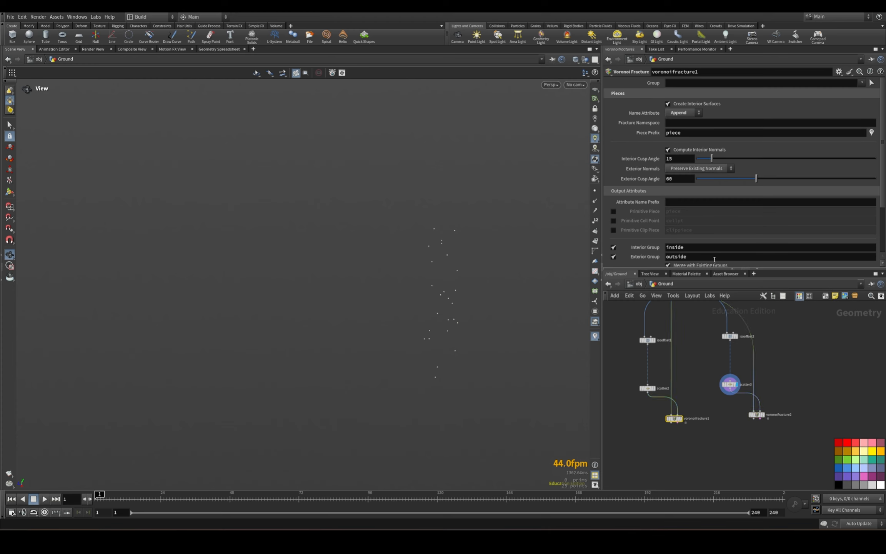
{"action": "left_click", "coordinate": [667, 133]}
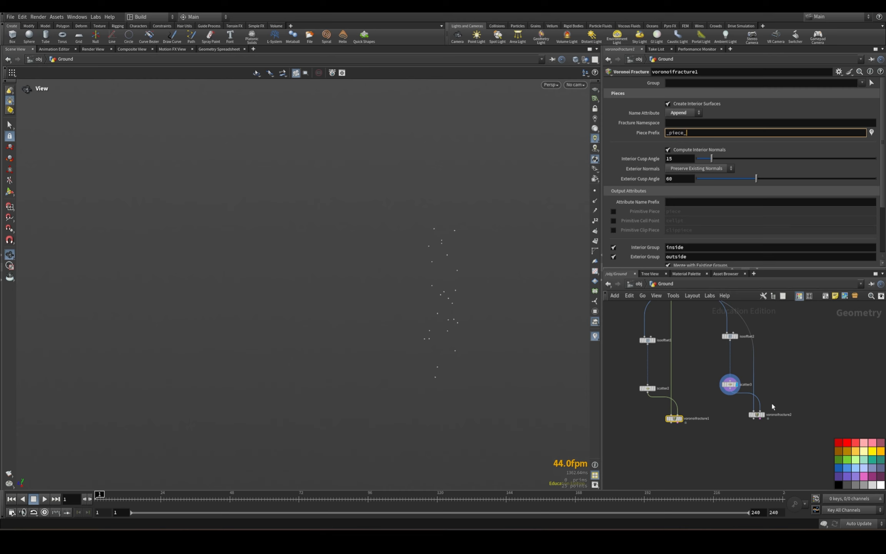
{"action": "left_click", "coordinate": [757, 414]}
{"action": "double_click", "coordinate": [682, 134]}
{"action": "type", "text": "_"}
{"action": "key", "text": "Return"}
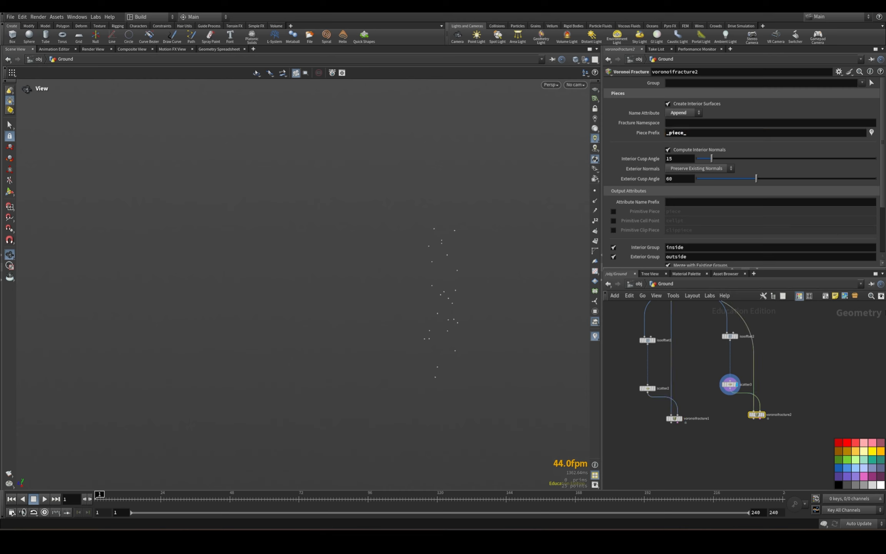
Display voronoifracture1 and voronoifracture2 in turn to check their fractured pieces.
{"action": "scroll", "coordinate": [679, 427], "scroll_direction": "up", "scroll_amount": 2}
{"action": "left_click", "coordinate": [686, 411]}
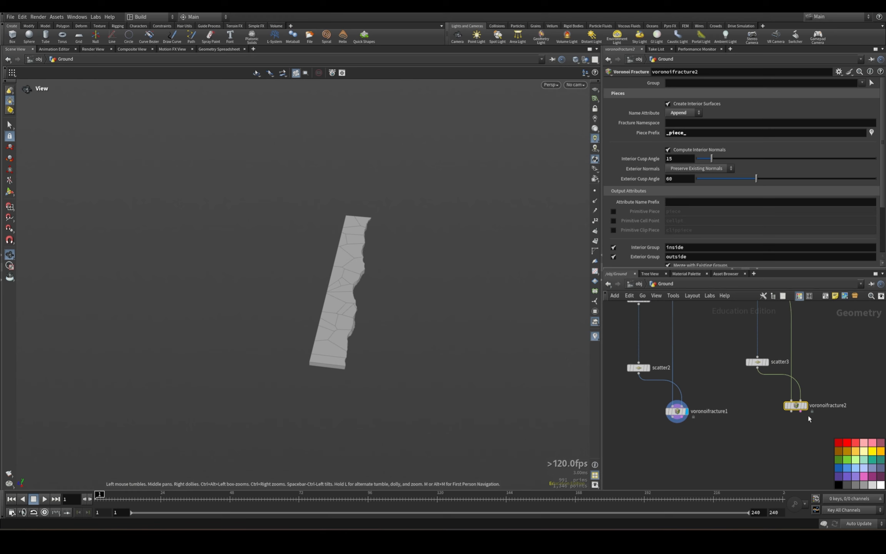
{"action": "left_click", "coordinate": [804, 406]}
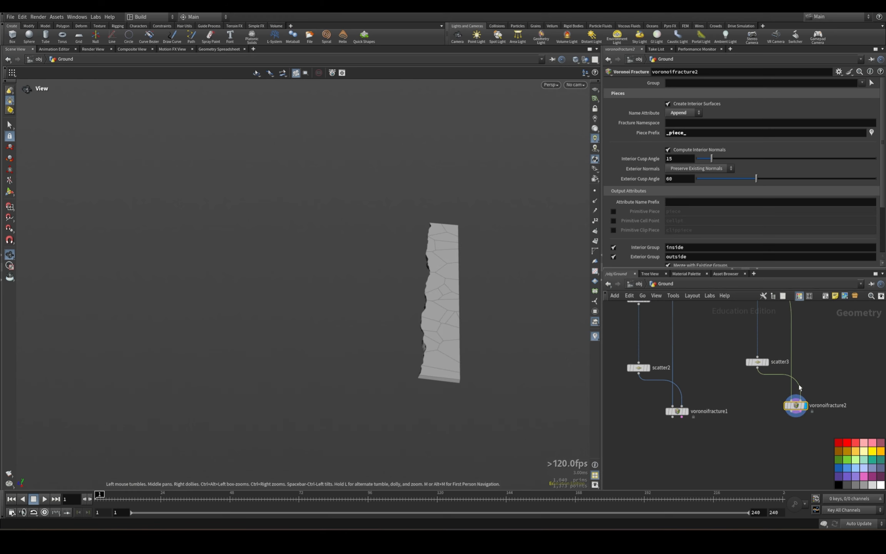
Add a Merge node, wire voronoifracture1 and voronoifracture2 into it and display it.
{"action": "scroll", "coordinate": [709, 458], "scroll_direction": "down", "scroll_amount": 4}
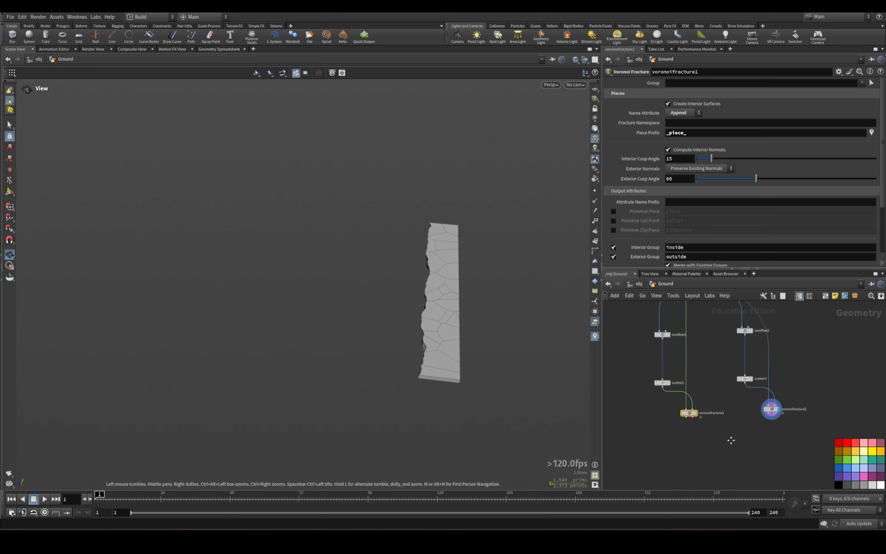
{"action": "key", "text": "Tab"}
{"action": "type", "text": "merge"}
{"action": "key", "text": "Return"}
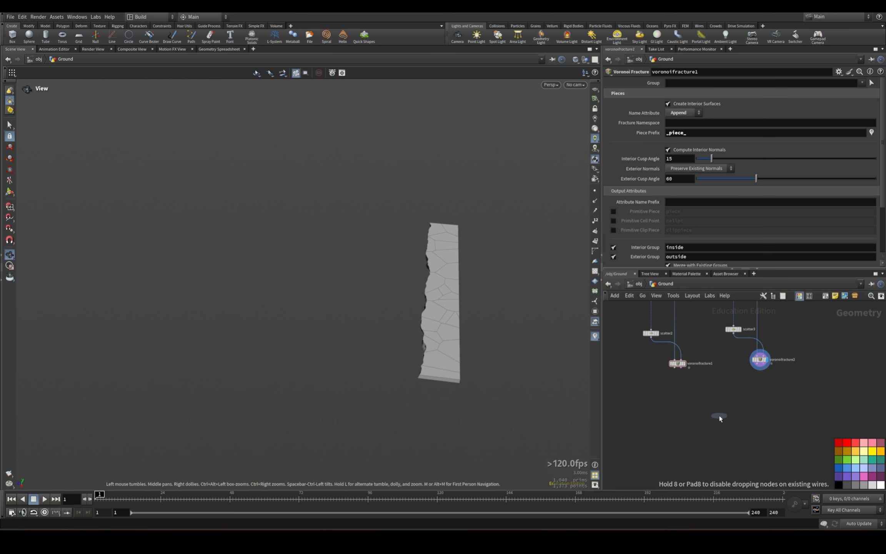
{"action": "left_click", "coordinate": [720, 416]}
{"action": "scroll", "coordinate": [709, 397], "scroll_direction": "up", "scroll_amount": 4}
{"action": "left_click_drag", "start_coordinate": [650, 346], "coordinate": [723, 420]}
{"action": "left_click_drag", "start_coordinate": [794, 341], "coordinate": [730, 421]}
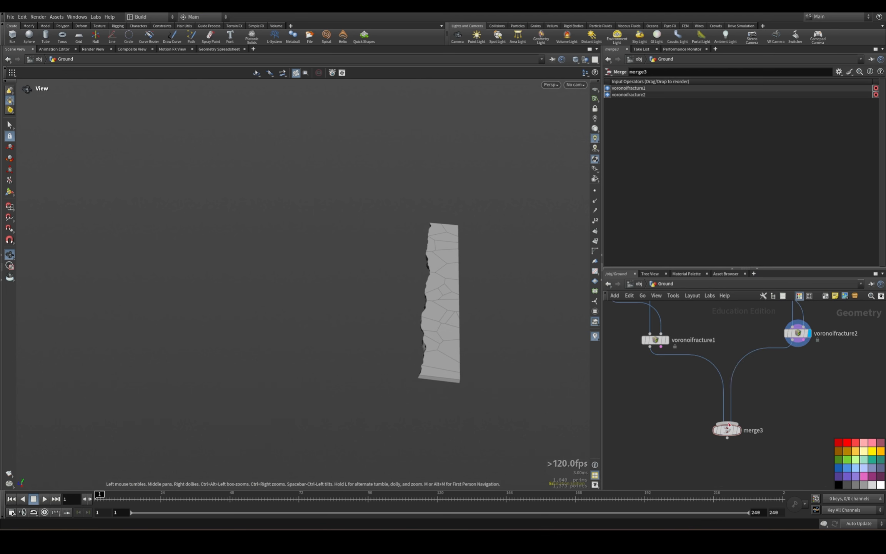
{"action": "left_click", "coordinate": [738, 430]}
Check the primitive name attribute of merge3 in the geometry spreadsheet and return to the scene view.
{"action": "left_click", "coordinate": [227, 50]}
{"action": "left_click", "coordinate": [167, 72]}
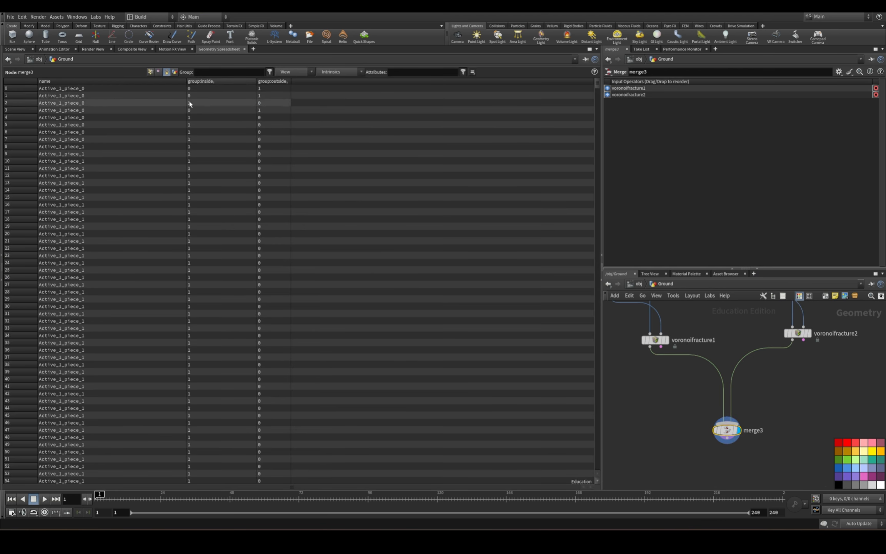
{"action": "left_click_drag", "start_coordinate": [598, 82], "coordinate": [584, 59]}
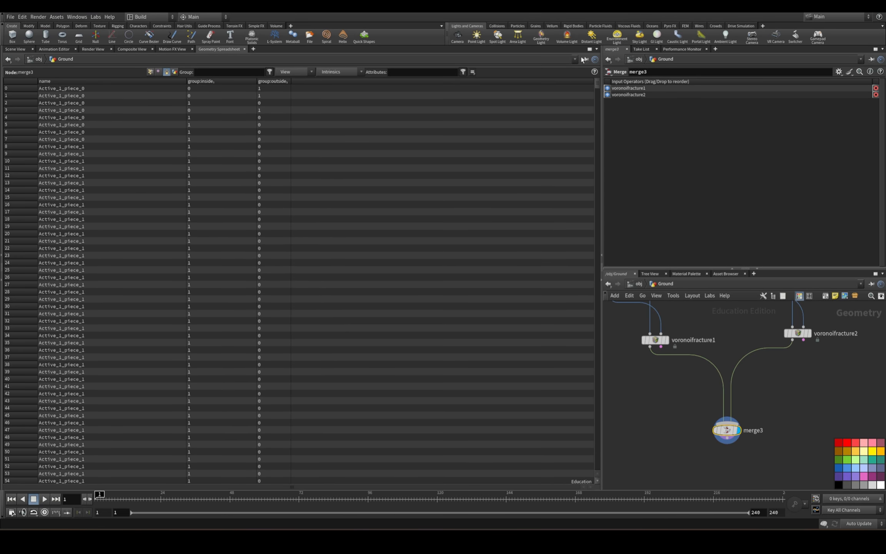
{"action": "left_click", "coordinate": [8, 50]}
Examine the piece prefix setting of booleanfracture1 further up the network.
{"action": "scroll", "coordinate": [712, 406], "scroll_direction": "down", "scroll_amount": 6}
{"action": "middle_click_drag", "start_coordinate": [706, 338], "coordinate": [735, 461]}
{"action": "scroll", "coordinate": [673, 375], "scroll_direction": "up", "scroll_amount": 2}
{"action": "middle_click_drag", "start_coordinate": [673, 376], "coordinate": [736, 439]}
{"action": "left_click", "coordinate": [690, 374]}
{"action": "scroll", "coordinate": [690, 124], "scroll_direction": "up", "scroll_amount": 1}
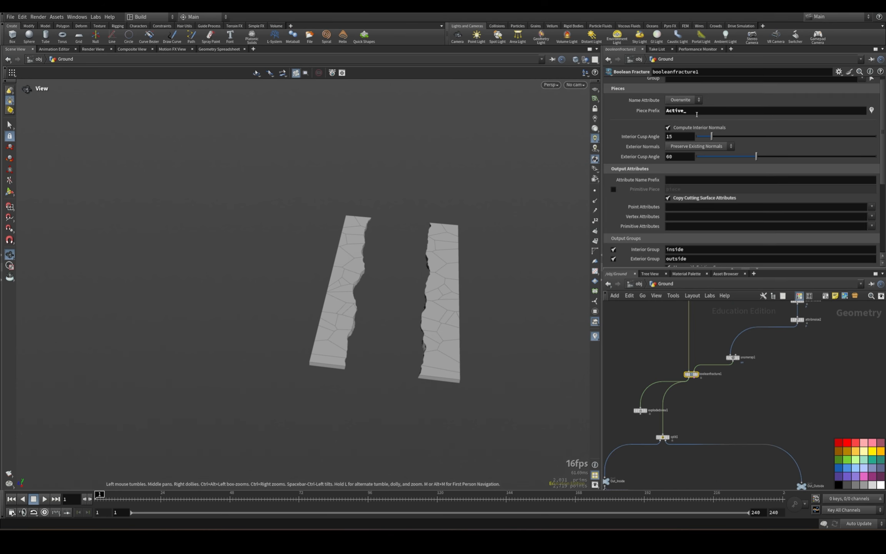
{"action": "middle_click_drag", "start_coordinate": [778, 300], "coordinate": [755, 202]}
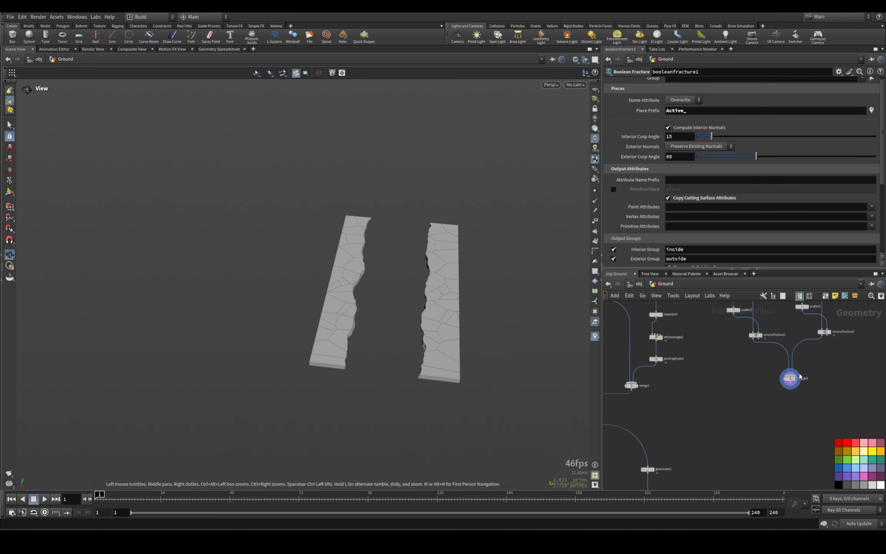
Add an Add node beside split2 in the interior constraints branch.
{"action": "left_click", "coordinate": [790, 378]}
{"action": "middle_click_drag", "start_coordinate": [830, 364], "coordinate": [760, 450]}
{"action": "left_click", "coordinate": [729, 331]}
{"action": "scroll", "coordinate": [727, 338], "scroll_direction": "down", "scroll_amount": 3}
{"action": "middle_click_drag", "start_coordinate": [691, 444], "coordinate": [766, 357]}
{"action": "scroll", "coordinate": [656, 396], "scroll_direction": "up", "scroll_amount": 4}
{"action": "left_click", "coordinate": [659, 382]}
{"action": "middle_click_drag", "start_coordinate": [699, 392], "coordinate": [651, 359]}
{"action": "key", "text": "Tab"}
{"action": "type", "text": "add"}
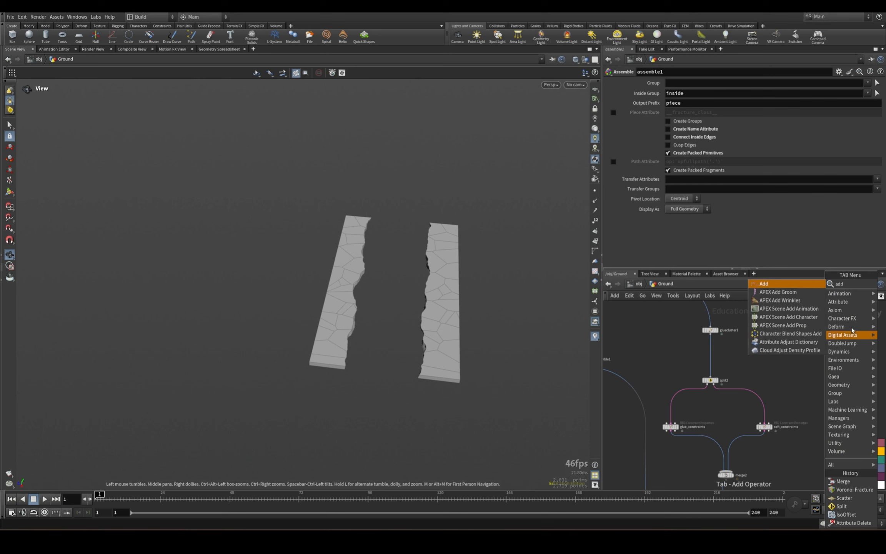
{"action": "left_click", "coordinate": [810, 285]}
{"action": "left_click", "coordinate": [813, 378]}
Wire the output of assemble1 into the input of add1.
{"action": "middle_click_drag", "start_coordinate": [724, 347], "coordinate": [823, 440]}
{"action": "left_click", "coordinate": [703, 362]}
{"action": "middle_click_drag", "start_coordinate": [758, 426], "coordinate": [741, 370]}
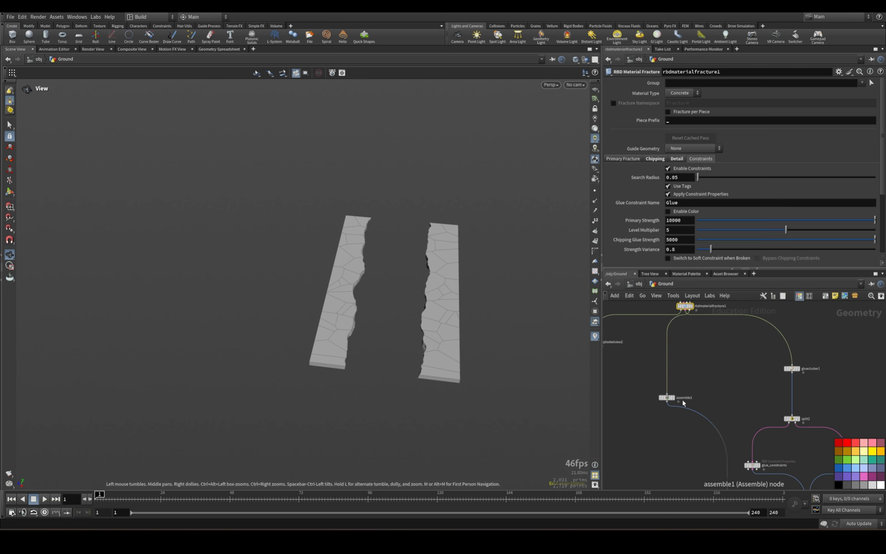
{"action": "left_click", "coordinate": [668, 403]}
{"action": "middle_click_drag", "start_coordinate": [761, 403], "coordinate": [672, 345]}
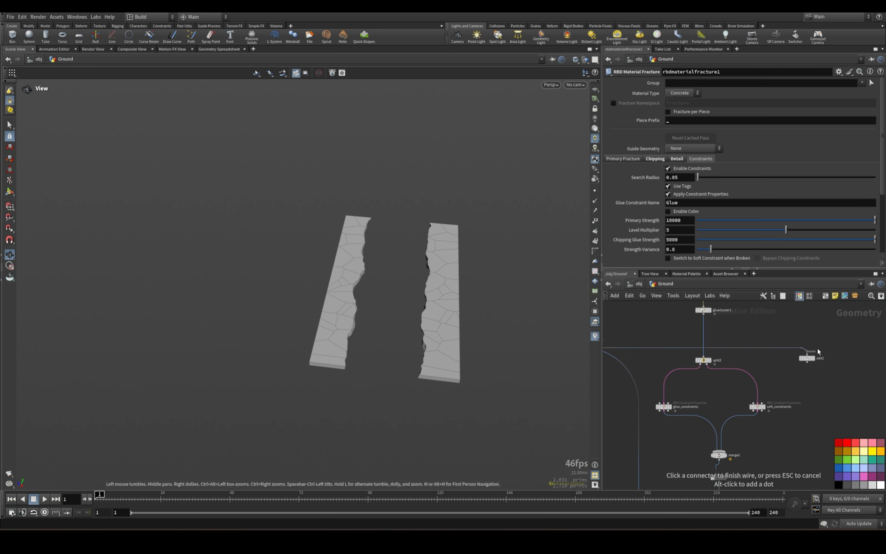
{"action": "left_click", "coordinate": [806, 356]}
Display add1, move it slightly down and enable Delete Geometry But Keep the Points.
{"action": "left_click", "coordinate": [808, 359]}
{"action": "left_click_drag", "start_coordinate": [808, 359], "coordinate": [818, 379]}
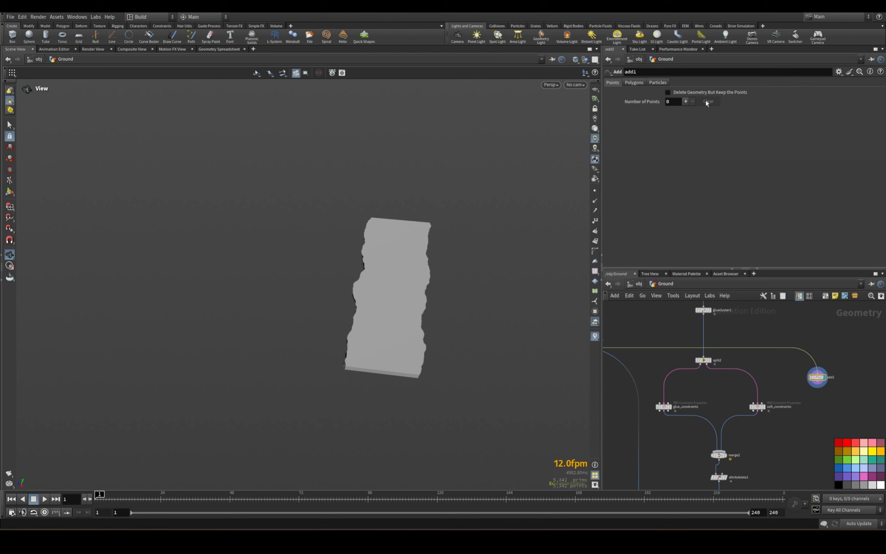
{"action": "left_click", "coordinate": [668, 92]}
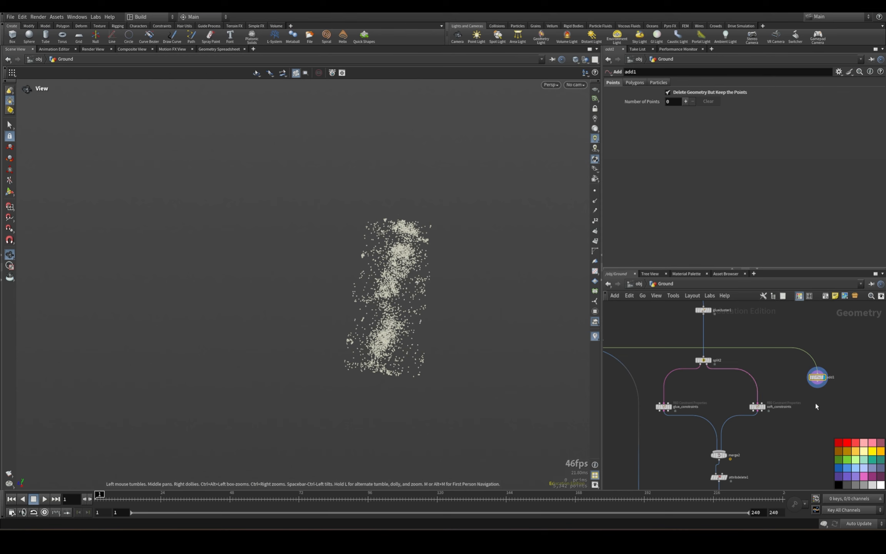
Attach an Assemble node to merge3, with Create Packed Primitives on and Create Name Attribute and Connect Inside Edges off.
{"action": "middle_click_drag", "start_coordinate": [851, 352], "coordinate": [782, 438]}
{"action": "scroll", "coordinate": [770, 385], "scroll_direction": "down", "scroll_amount": 3}
{"action": "scroll", "coordinate": [773, 352], "scroll_direction": "up", "scroll_amount": 3}
{"action": "left_click", "coordinate": [748, 328]}
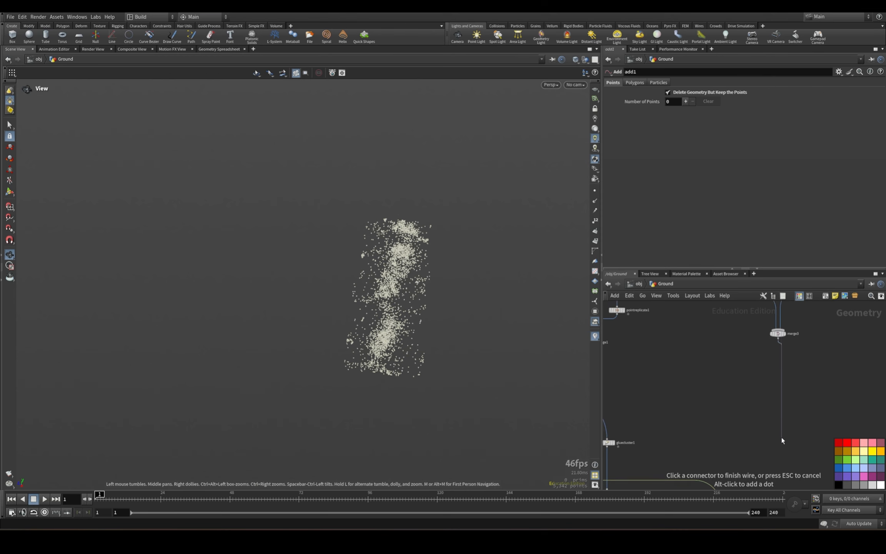
{"action": "key", "text": "Tab"}
{"action": "type", "text": "assemb"}
{"action": "key", "text": "Return"}
{"action": "left_click", "coordinate": [781, 438]}
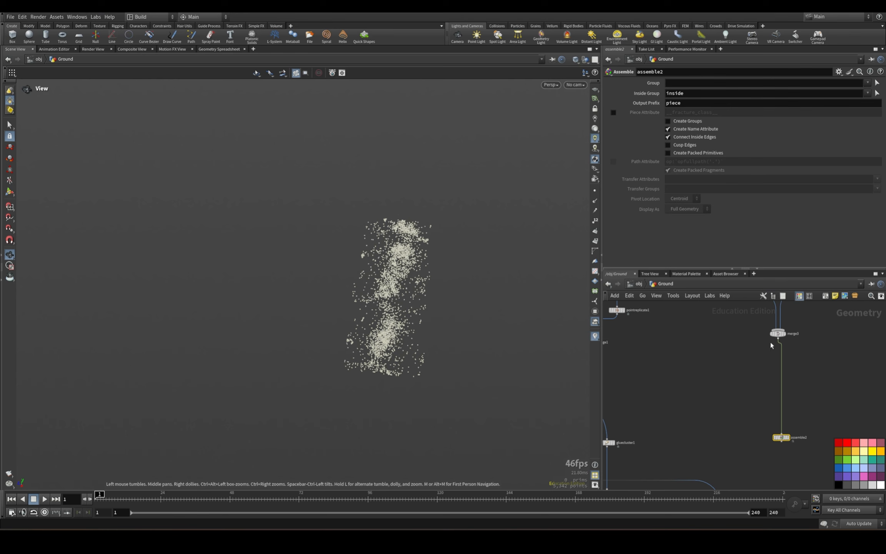
{"action": "left_click", "coordinate": [671, 153]}
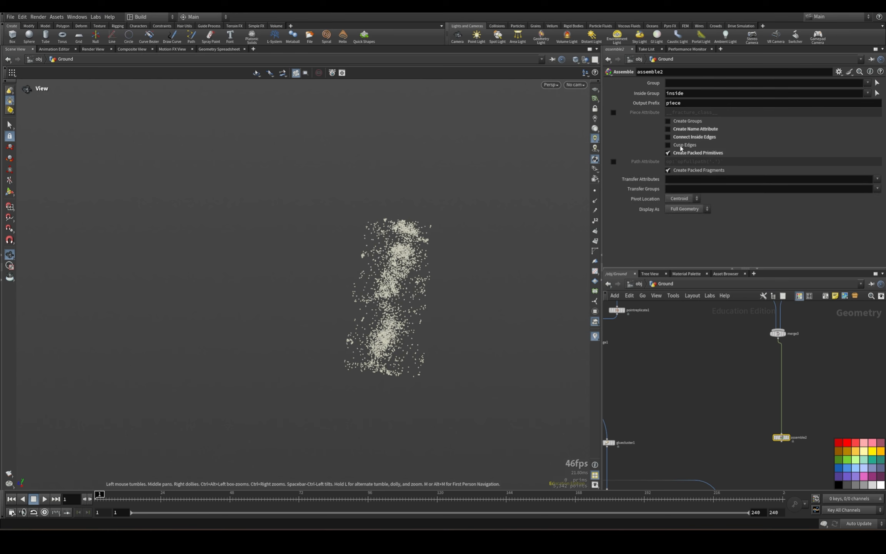
Add an Add node wired below assemble2 and display it.
{"action": "middle_click_drag", "start_coordinate": [768, 428], "coordinate": [734, 313]}
{"action": "key", "text": "Tab"}
{"action": "type", "text": "add"}
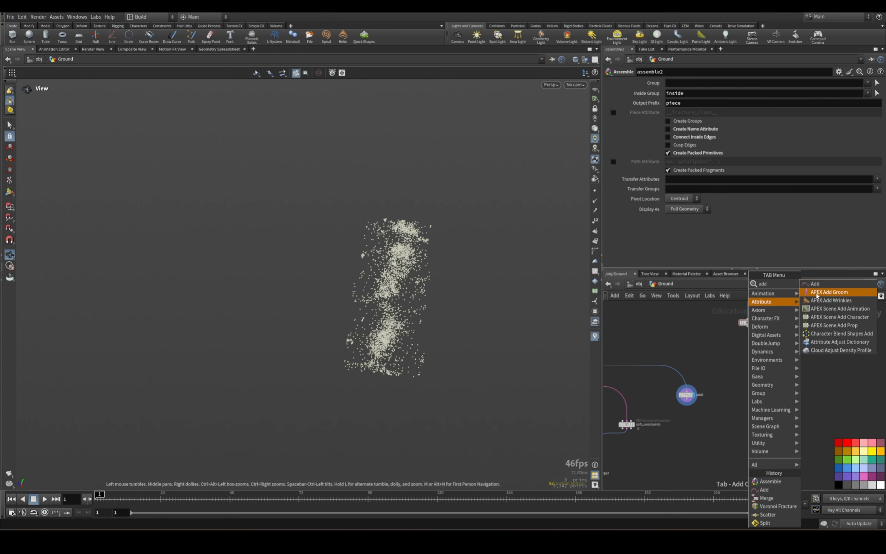
{"action": "left_click", "coordinate": [811, 283]}
{"action": "left_click_drag", "start_coordinate": [748, 328], "coordinate": [749, 393]}
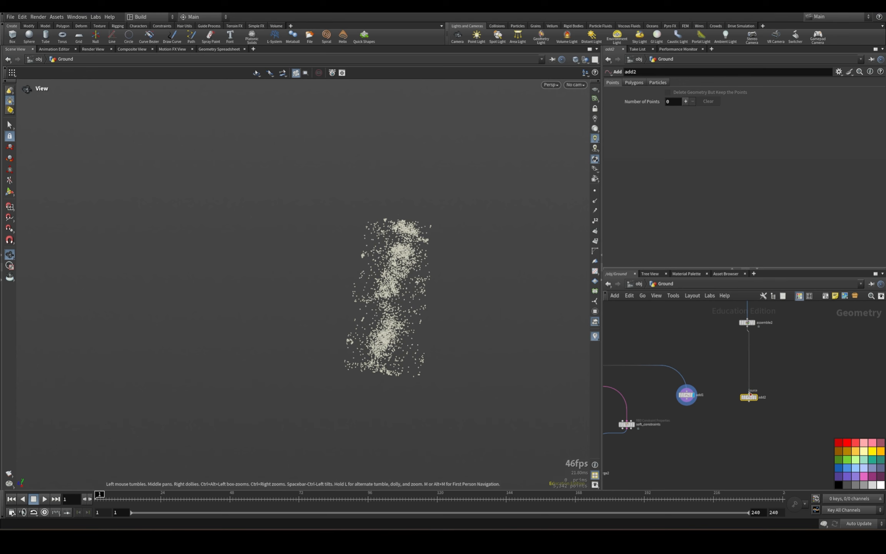
{"action": "left_click", "coordinate": [755, 397]}
Enable Delete Geometry But Keep the Points on add2, and combine add1 and add2 in a displayed Merge node below them.
{"action": "key", "text": "Tab"}
{"action": "type", "text": "merg"}
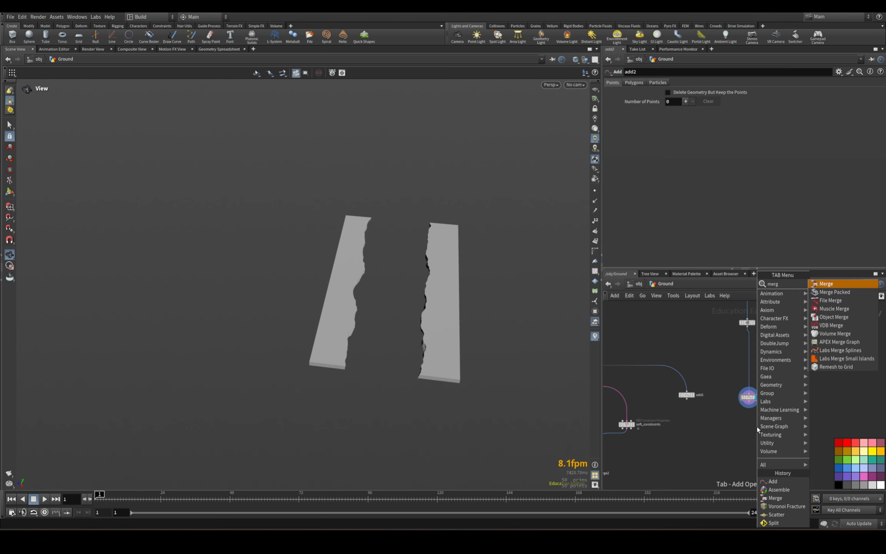
{"action": "key", "text": "Return"}
{"action": "left_click", "coordinate": [730, 453]}
{"action": "left_click_drag", "start_coordinate": [733, 384], "coordinate": [753, 401]}
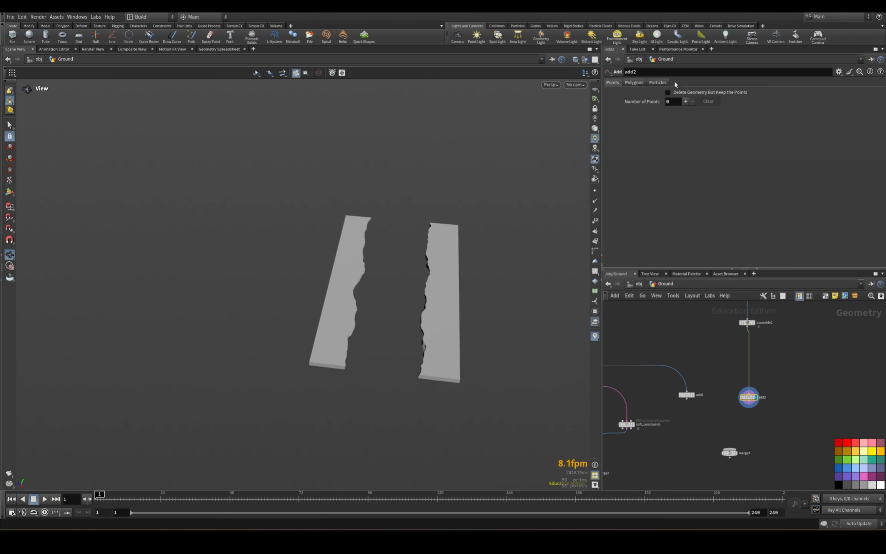
{"action": "left_click", "coordinate": [750, 413]}
{"action": "left_click_drag", "start_coordinate": [749, 409], "coordinate": [725, 447]}
{"action": "left_click_drag", "start_coordinate": [730, 454], "coordinate": [716, 461]}
{"action": "left_click", "coordinate": [749, 397]}
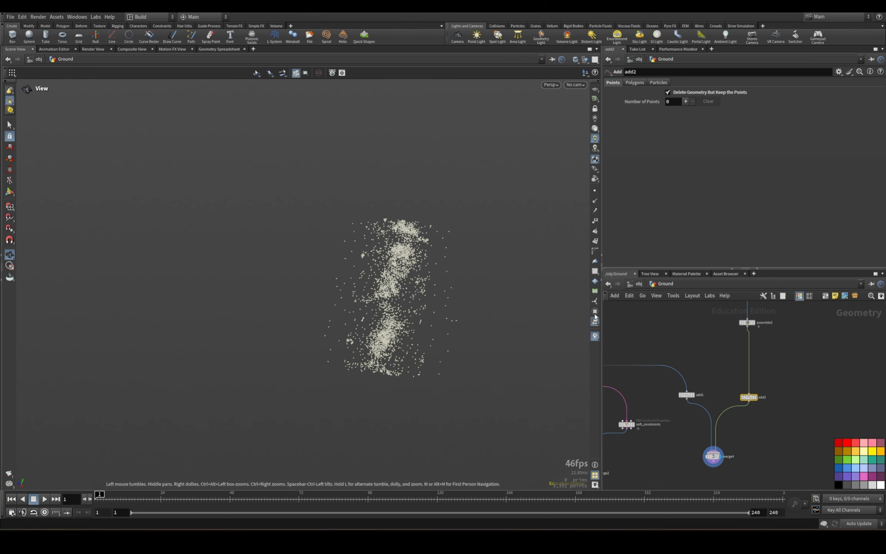
Insert a Color node on the wire between add2 and merge4.
{"action": "left_click_drag", "start_coordinate": [749, 398], "coordinate": [749, 397]}
{"action": "left_click", "coordinate": [798, 374]}
{"action": "key", "text": "Tab"}
{"action": "type", "text": "con"}
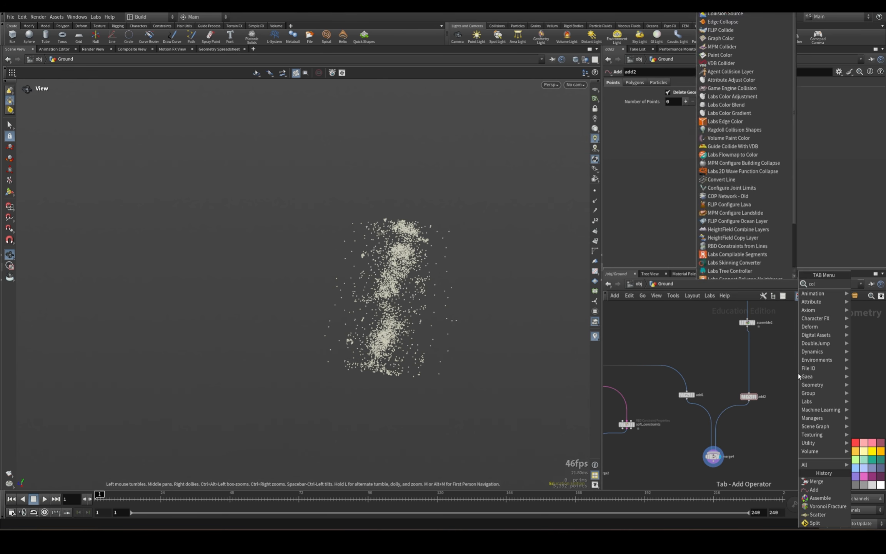
{"action": "key", "text": "Return"}
{"action": "left_click", "coordinate": [798, 373]}
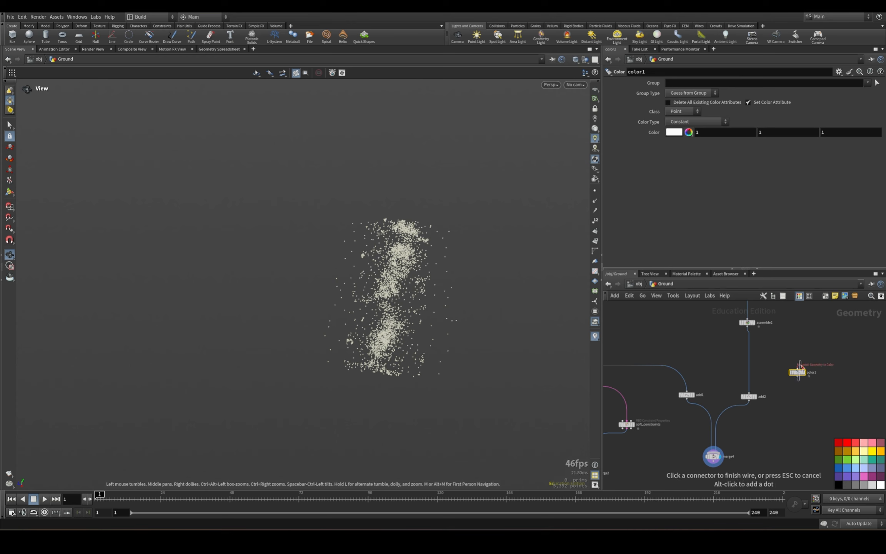
{"action": "left_click_drag", "start_coordinate": [796, 377], "coordinate": [749, 414]}
Set the color of color1 to pure red (1, 0, 0) and inspect the merged points.
{"action": "left_click", "coordinate": [674, 133]}
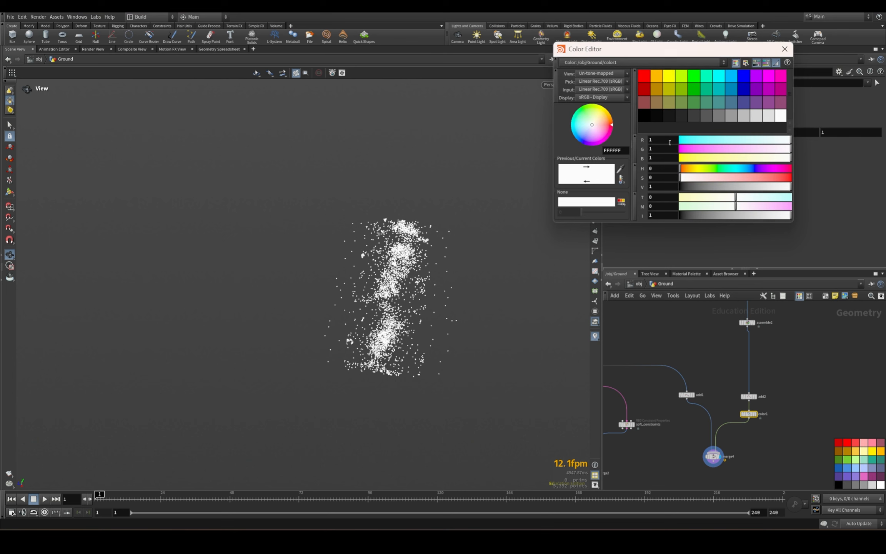
{"action": "left_click", "coordinate": [644, 76]}
{"action": "left_click", "coordinate": [785, 49]}
{"action": "left_click_drag", "start_coordinate": [560, 247], "coordinate": [470, 276]}
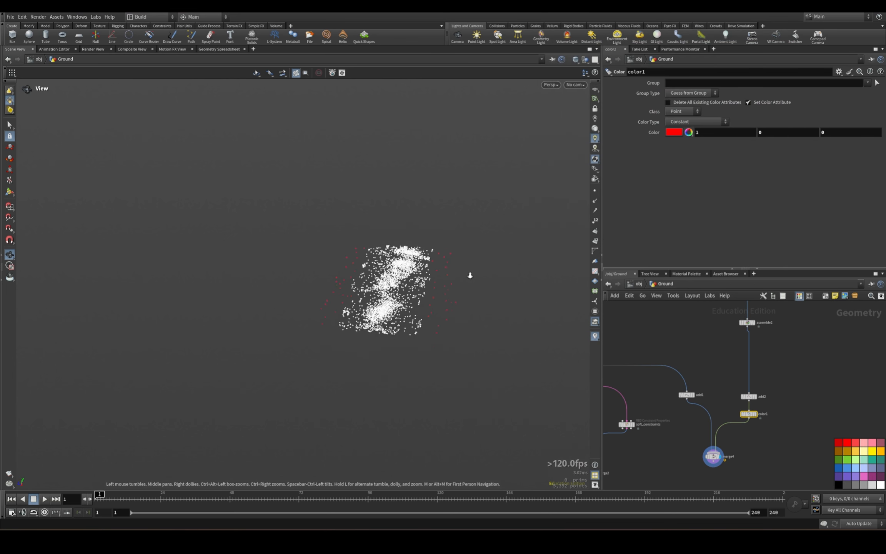
{"action": "right_click_drag", "start_coordinate": [470, 275], "coordinate": [439, 271]}
{"action": "left_click_drag", "start_coordinate": [440, 271], "coordinate": [446, 278]}
Add a Connect Adjacent Pieces node fed by merge4 and display it.
{"action": "middle_click_drag", "start_coordinate": [755, 460], "coordinate": [771, 394]}
{"action": "left_click", "coordinate": [722, 428]}
{"action": "key", "text": "Tab"}
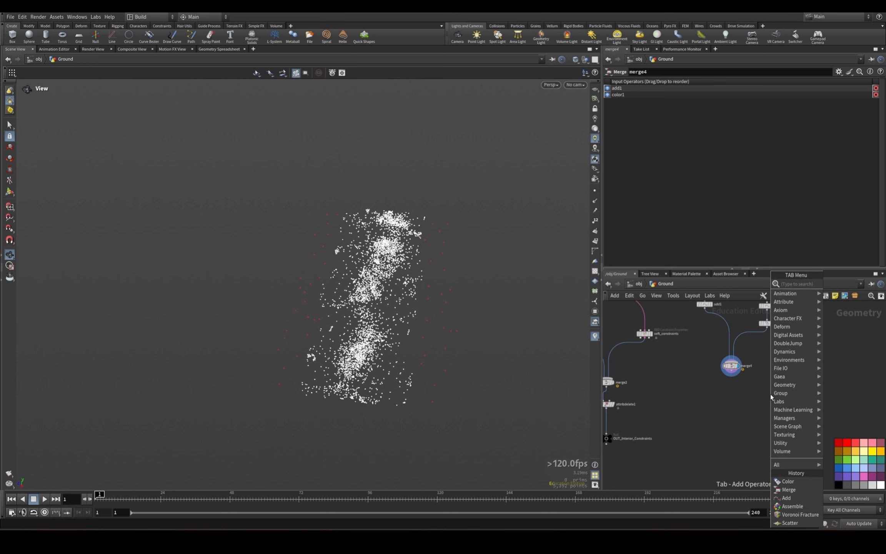
{"action": "type", "text": "connect"}
{"action": "left_click", "coordinate": [736, 293]}
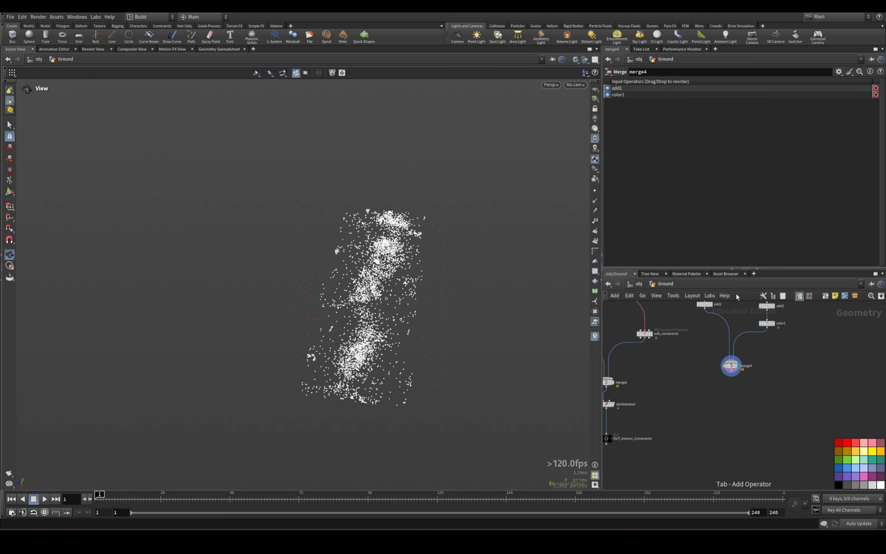
{"action": "left_click_drag", "start_coordinate": [732, 371], "coordinate": [733, 422]}
{"action": "left_click", "coordinate": [731, 428]}
Set connectadjacentpieces1's Search Radius to 10 and Max Connections to 5.
{"action": "left_click_drag", "start_coordinate": [699, 111], "coordinate": [881, 112]}
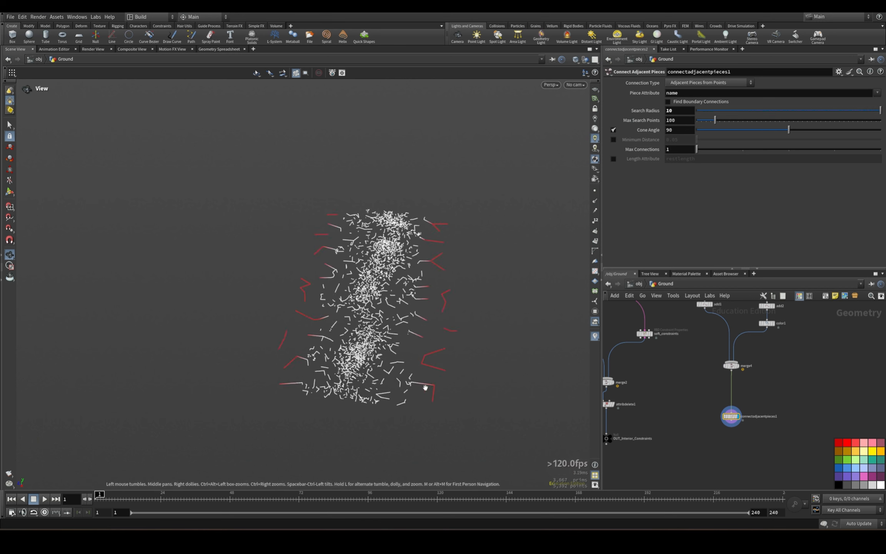
{"action": "left_click_drag", "start_coordinate": [697, 150], "coordinate": [882, 150]}
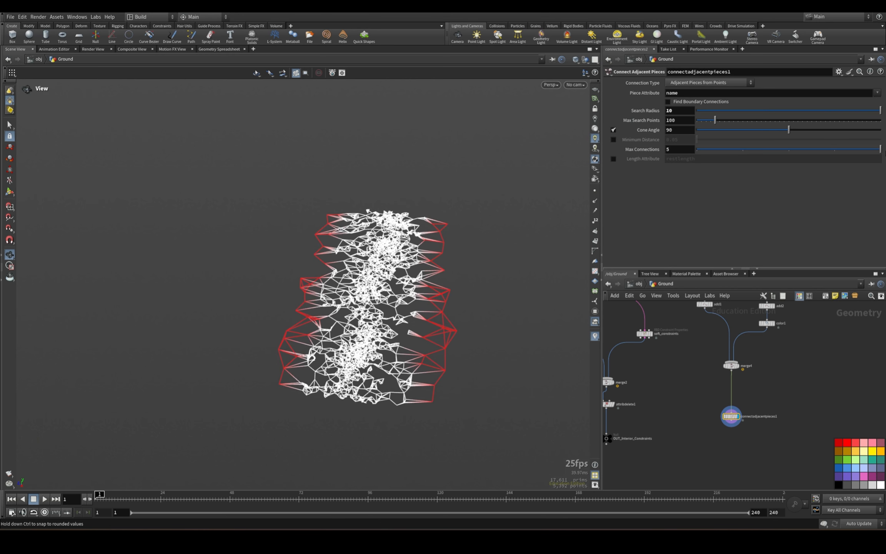
{"action": "left_click_drag", "start_coordinate": [381, 133], "coordinate": [364, 164]}
{"action": "left_click_drag", "start_coordinate": [325, 300], "coordinate": [433, 204]}
Add an Attribute Promote node wired below connectadjacentpieces1 and display it.
{"action": "middle_click_drag", "start_coordinate": [799, 385], "coordinate": [803, 359]}
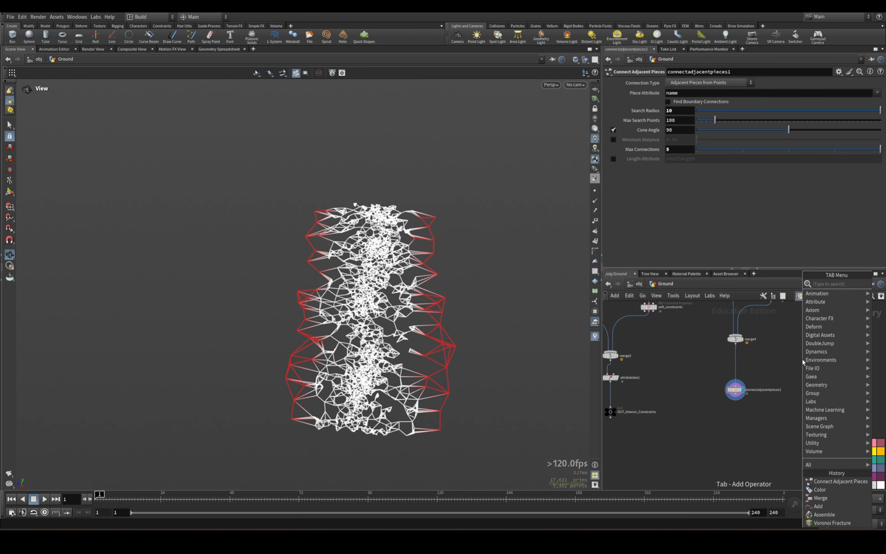
{"action": "key", "text": "Tab"}
{"action": "type", "text": "attribute pro"}
{"action": "key", "text": "Return"}
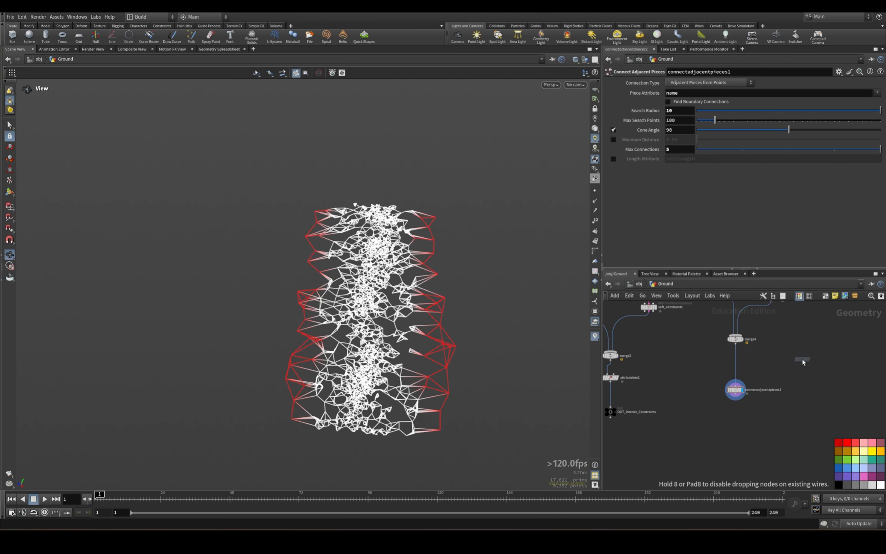
{"action": "left_click", "coordinate": [736, 434]}
{"action": "left_click_drag", "start_coordinate": [736, 400], "coordinate": [734, 431]}
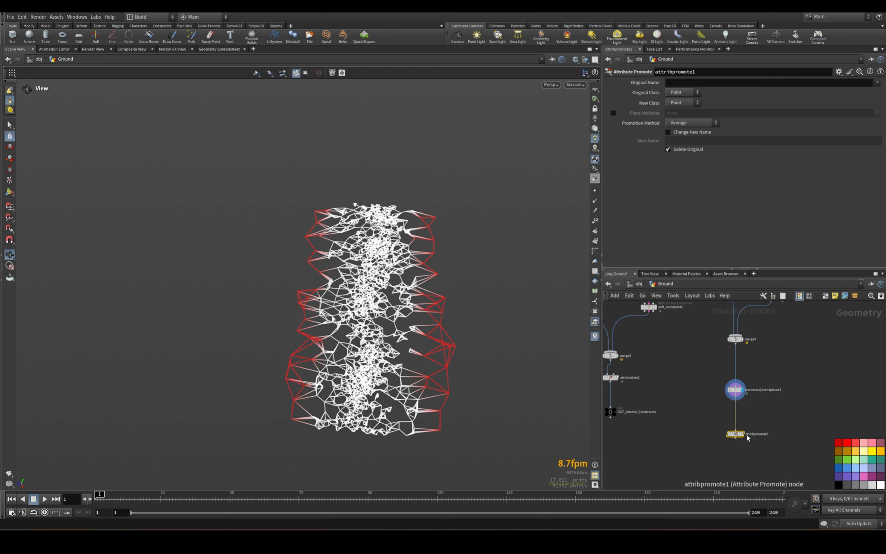
{"action": "left_click", "coordinate": [742, 434]}
Promote the Cd attribute from Point to Primitive class in attribpromote1.
{"action": "left_click", "coordinate": [708, 83]}
{"action": "type", "text": "Cd"}
{"action": "key", "text": "Return"}
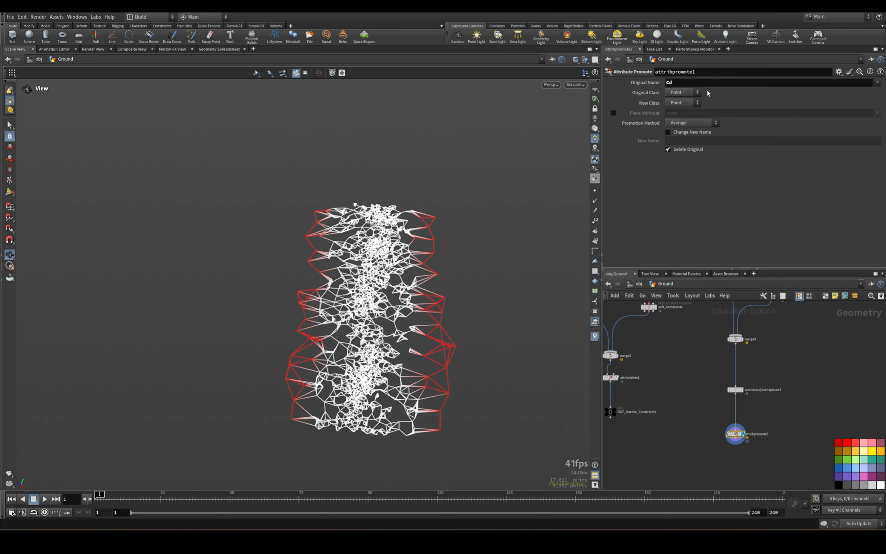
{"action": "left_click", "coordinate": [687, 103]}
{"action": "left_click", "coordinate": [679, 119]}
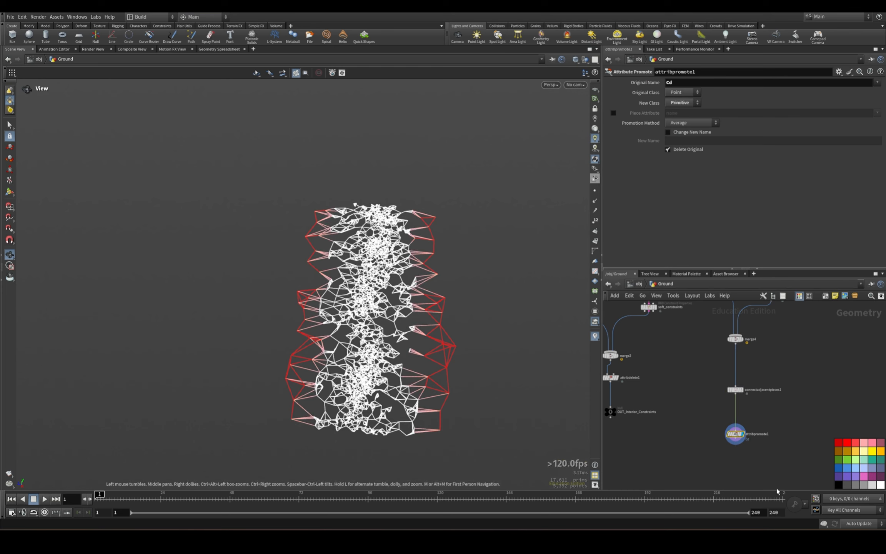
Tidy the network layout so connectadjacentpieces1 and attribpromote1 sit closer together beneath merge4.
{"action": "middle_click_drag", "start_coordinate": [786, 433], "coordinate": [799, 418]}
{"action": "scroll", "coordinate": [731, 386], "scroll_direction": "down", "scroll_amount": 3}
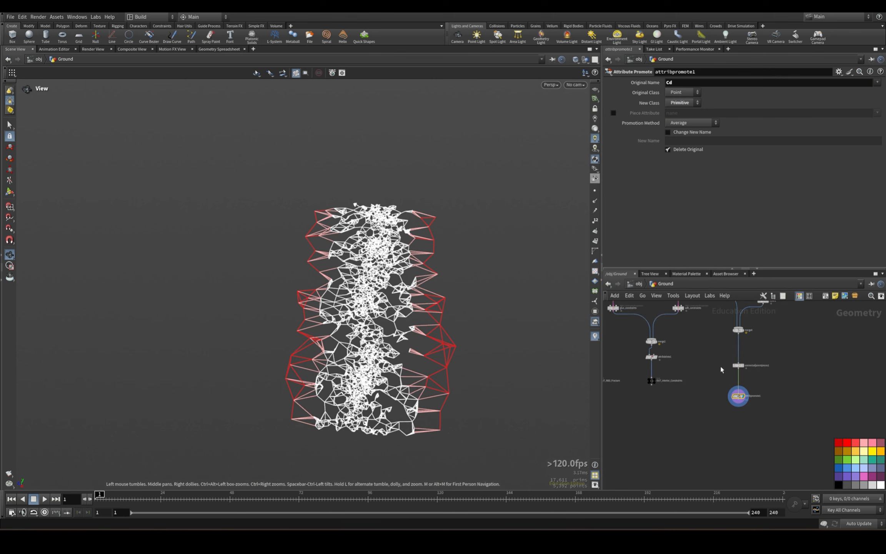
{"action": "left_click", "coordinate": [739, 365]}
{"action": "middle_click_drag", "start_coordinate": [788, 351], "coordinate": [771, 410]}
{"action": "scroll", "coordinate": [771, 410], "scroll_direction": "down", "scroll_amount": 3}
{"action": "left_click_drag", "start_coordinate": [718, 385], "coordinate": [745, 445]}
{"action": "key", "text": "l"}
{"action": "left_click", "coordinate": [726, 427]}
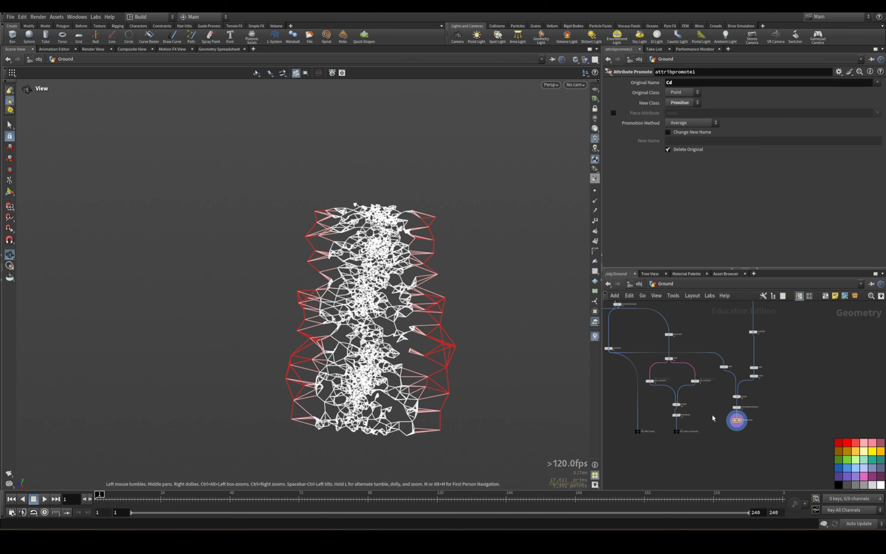
Add a Split node wired directly below attribpromote1 and display it.
{"action": "scroll", "coordinate": [710, 439], "scroll_direction": "up", "scroll_amount": 3}
{"action": "key", "text": "Tab"}
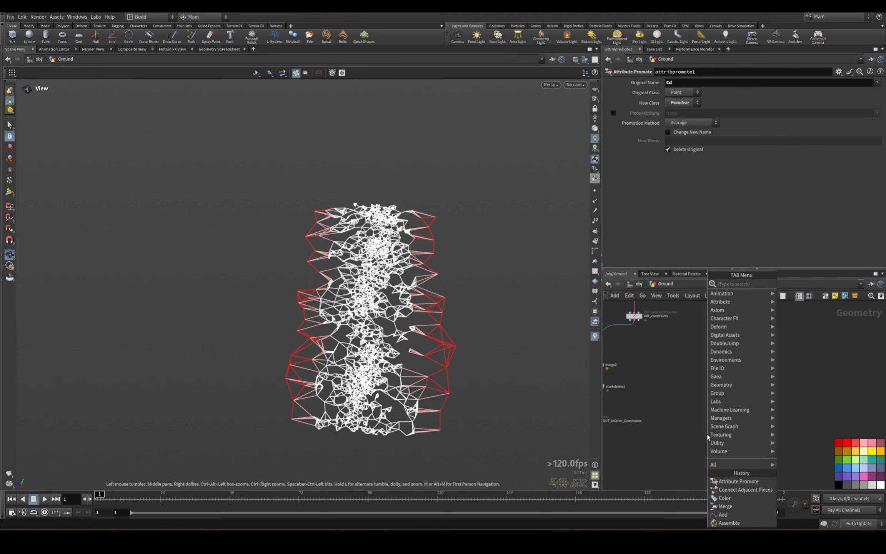
{"action": "type", "text": "split"}
{"action": "key", "text": "Return"}
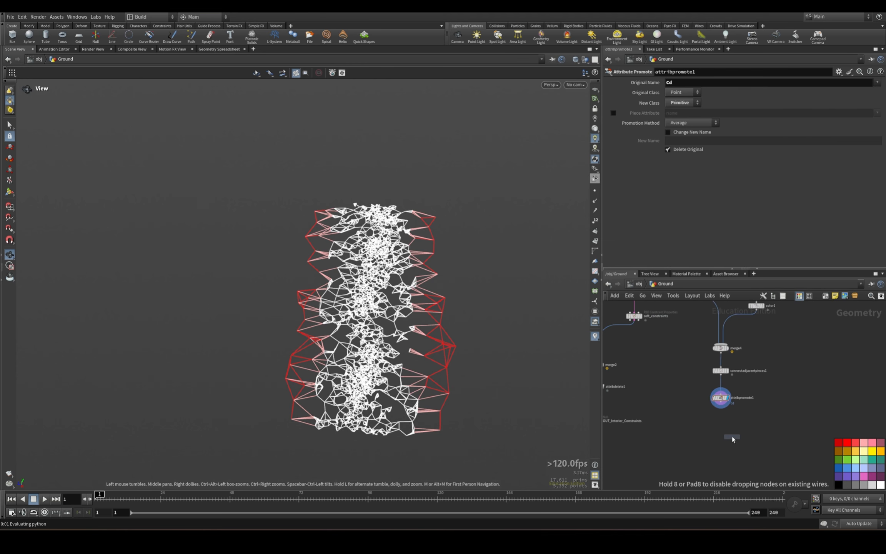
{"action": "left_click", "coordinate": [717, 434]}
{"action": "left_click_drag", "start_coordinate": [721, 403], "coordinate": [717, 429]}
{"action": "left_click_drag", "start_coordinate": [717, 434], "coordinate": [721, 434]}
{"action": "left_click", "coordinate": [727, 433]}
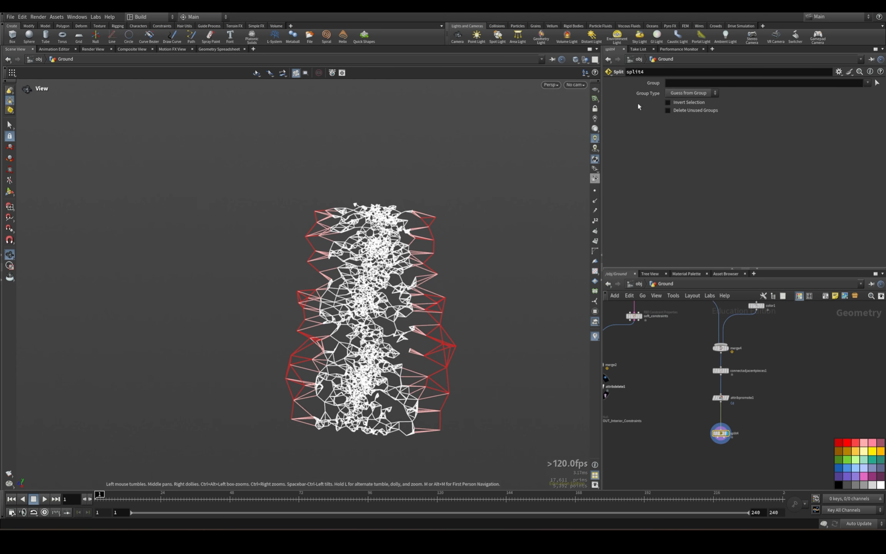
{"action": "left_click", "coordinate": [690, 83]}
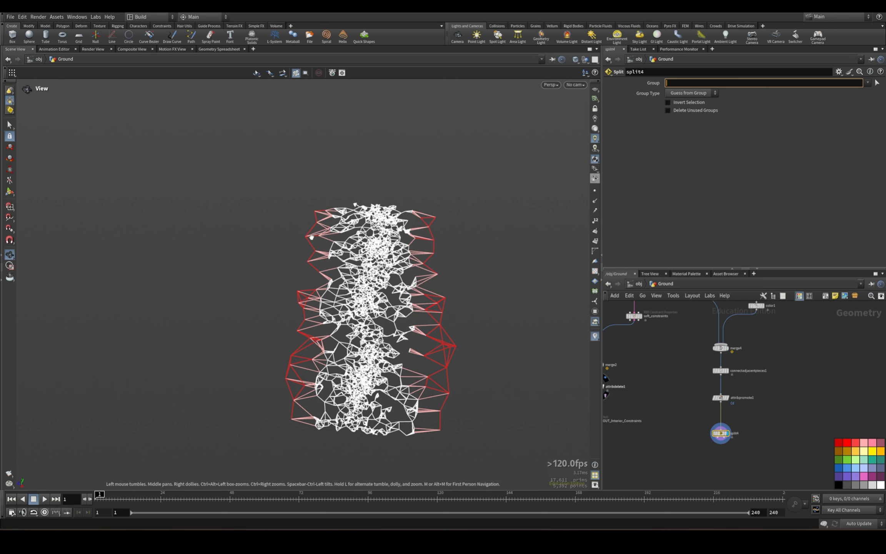
{"action": "left_click", "coordinate": [218, 50]}
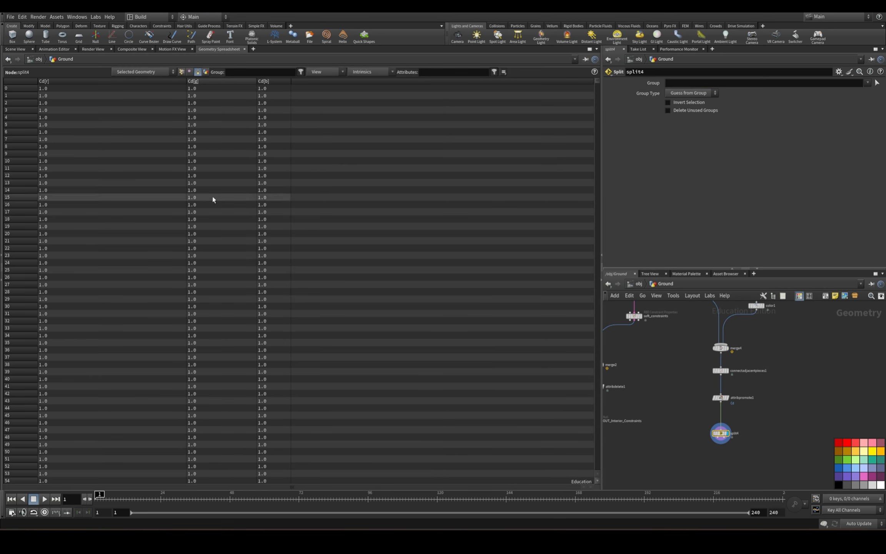
{"action": "left_click", "coordinate": [208, 81]}
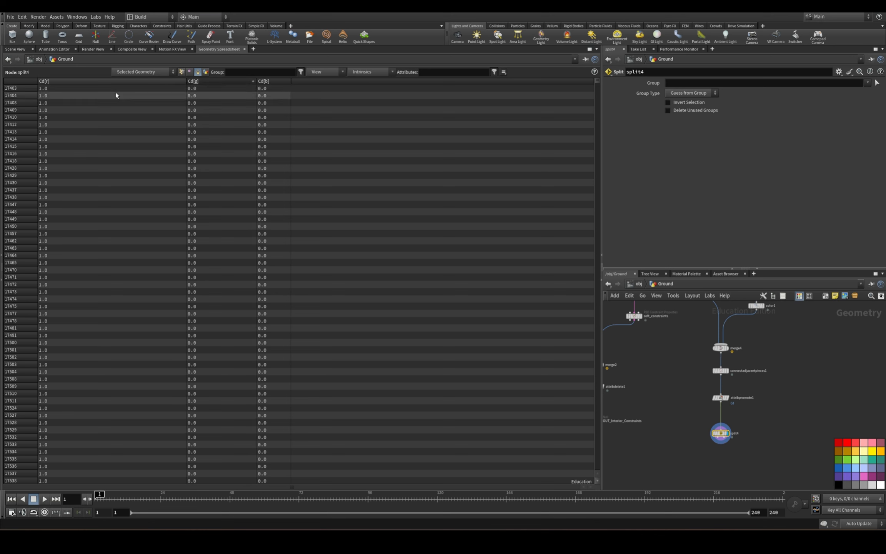
{"action": "left_click", "coordinate": [182, 72]}
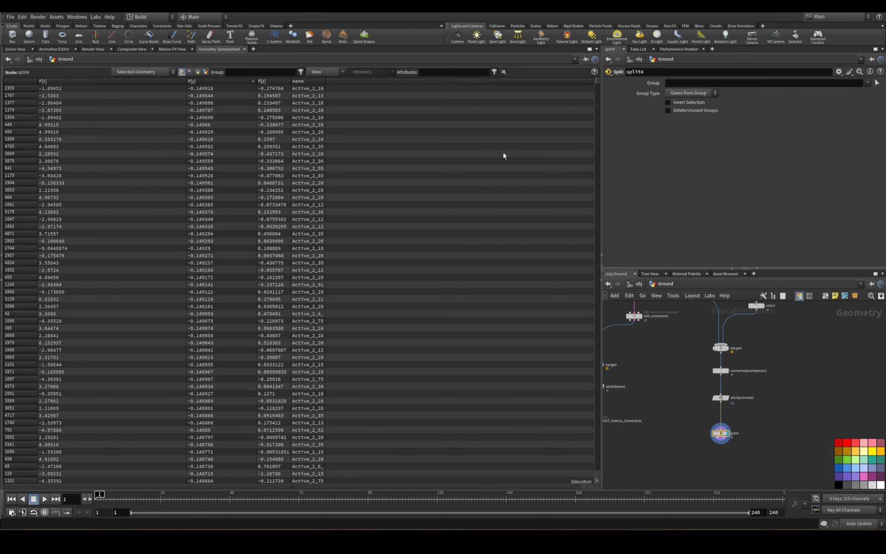
{"action": "left_click", "coordinate": [693, 85]}
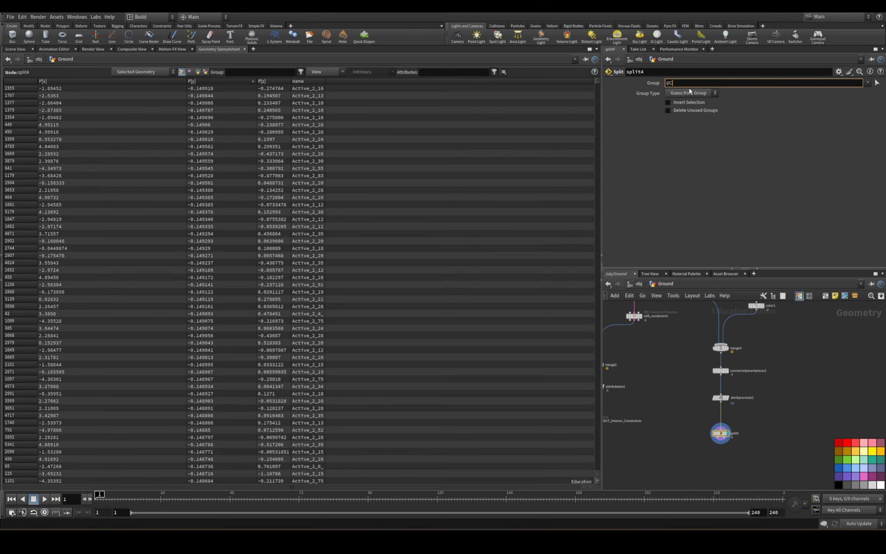
{"action": "left_click", "coordinate": [690, 92]}
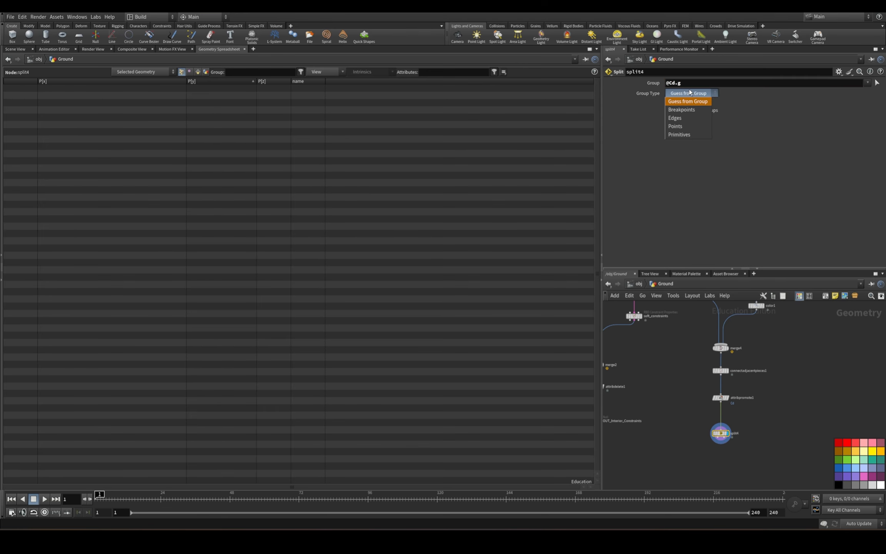
{"action": "left_click", "coordinate": [688, 127]}
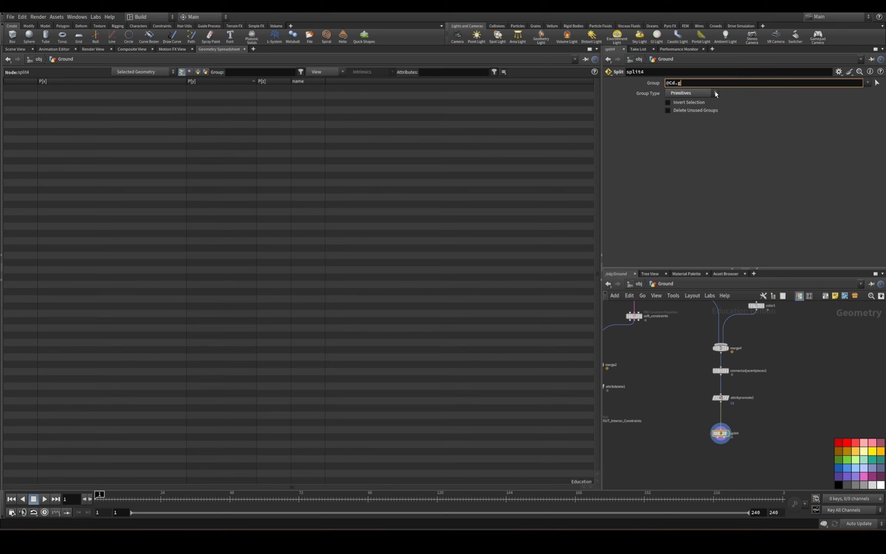
{"action": "type", "text": "@Cd.g<.5"}
{"action": "key", "text": "Return"}
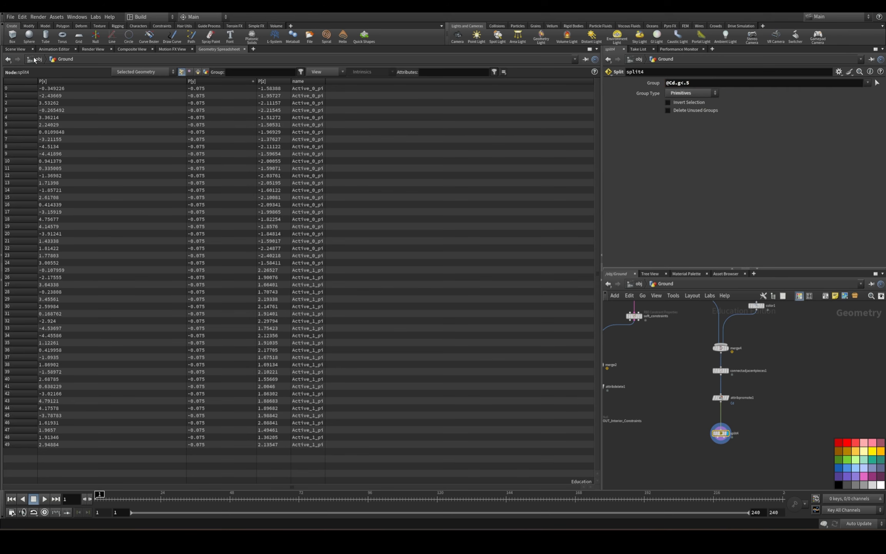
{"action": "left_click", "coordinate": [23, 50]}
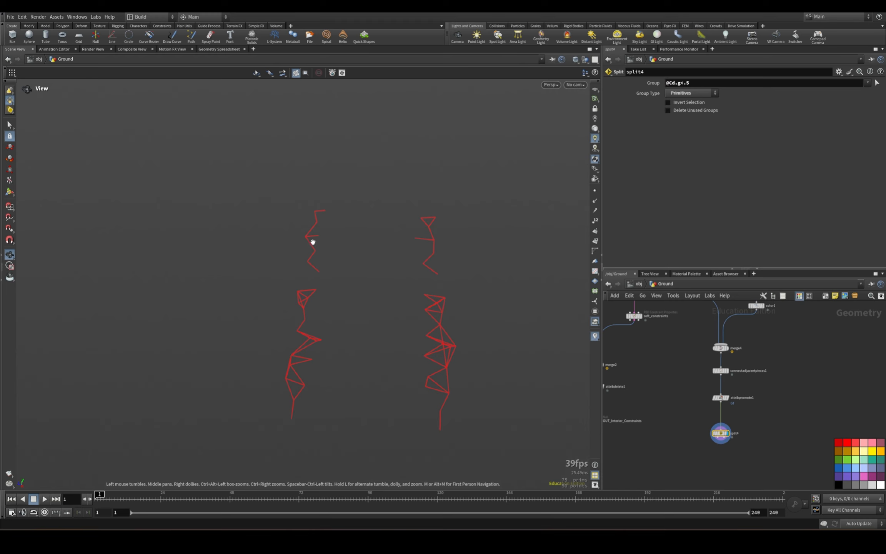
{"action": "left_click", "coordinate": [699, 84]}
{"action": "key", "text": "BackSpace"}
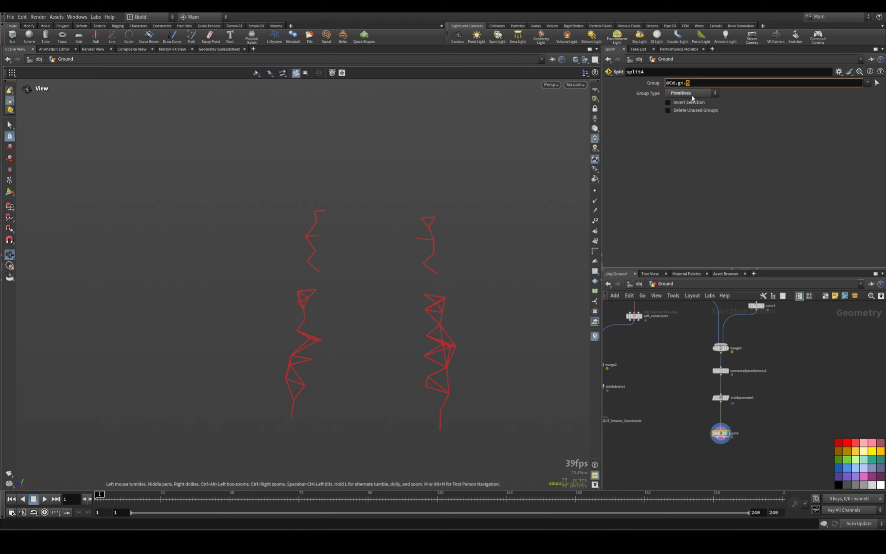
{"action": "type", "text": "3"}
{"action": "key", "text": "Return"}
{"action": "double_click", "coordinate": [687, 84]}
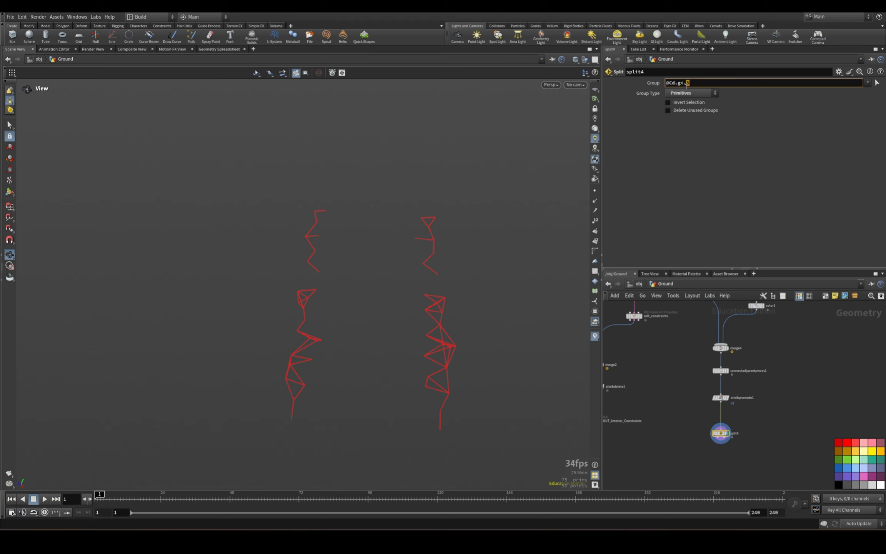
{"action": "type", "text": "5"}
{"action": "key", "text": "BackSpace"}
{"action": "type", "text": "9"}
{"action": "key", "text": "Return"}
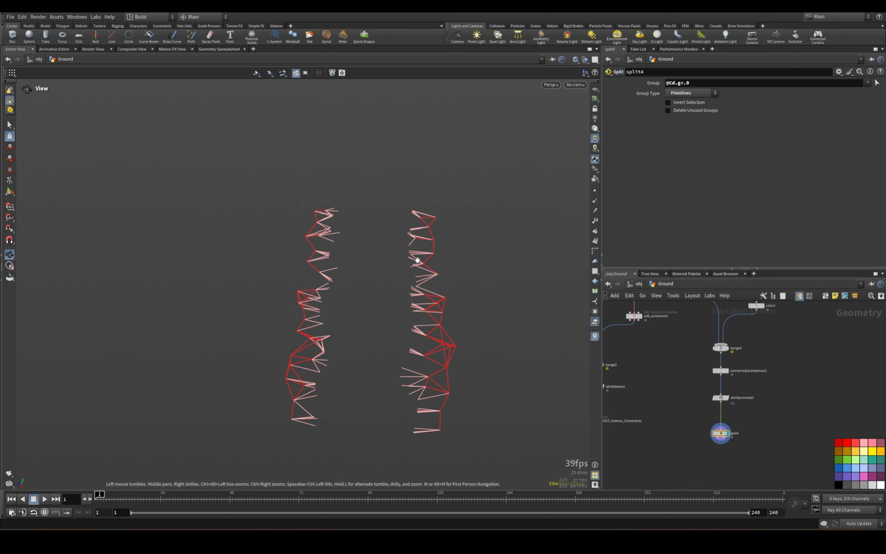
Display OUT_Interior_Constraints with split4 templated over it to compare both constraint sets, and turn the template off again.
{"action": "left_click", "coordinate": [684, 401]}
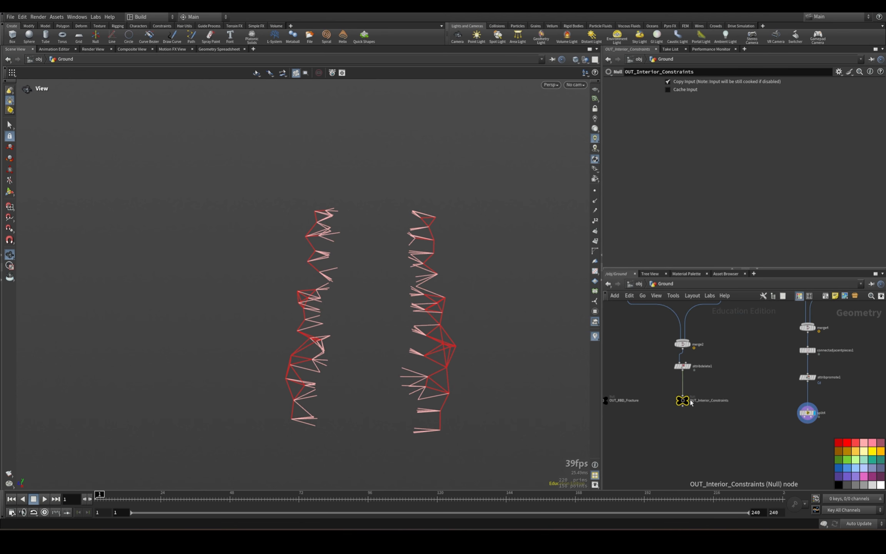
{"action": "left_click", "coordinate": [690, 398]}
{"action": "scroll", "coordinate": [808, 425], "scroll_direction": "up", "scroll_amount": 3}
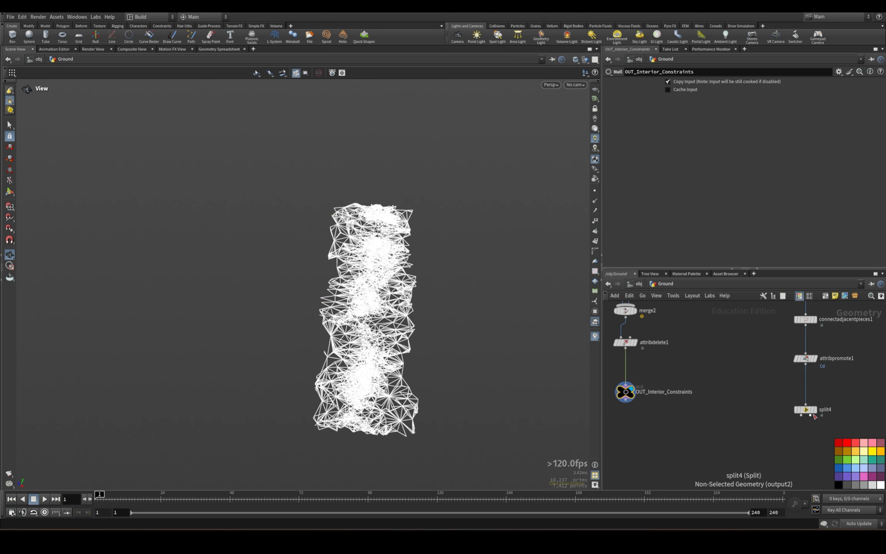
{"action": "left_click", "coordinate": [814, 409]}
{"action": "scroll", "coordinate": [412, 339], "scroll_direction": "up", "scroll_amount": 5}
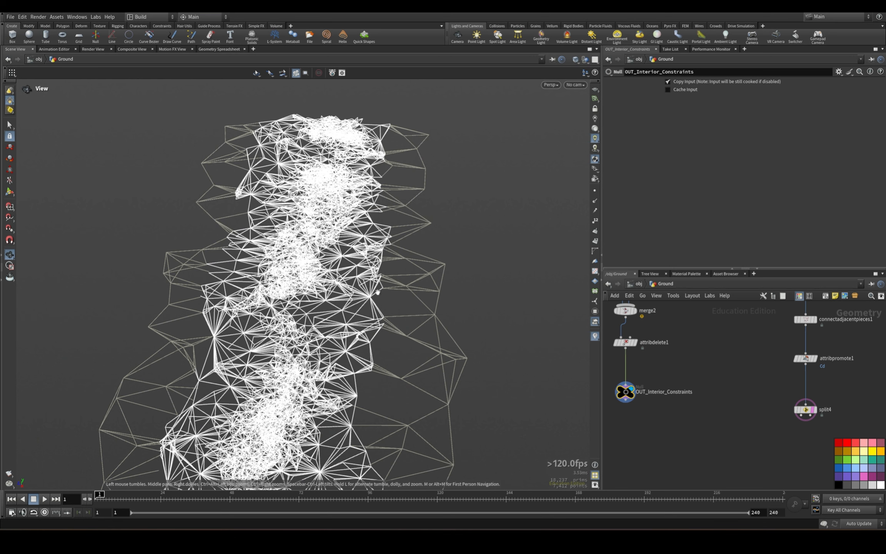
{"action": "left_click", "coordinate": [806, 409]}
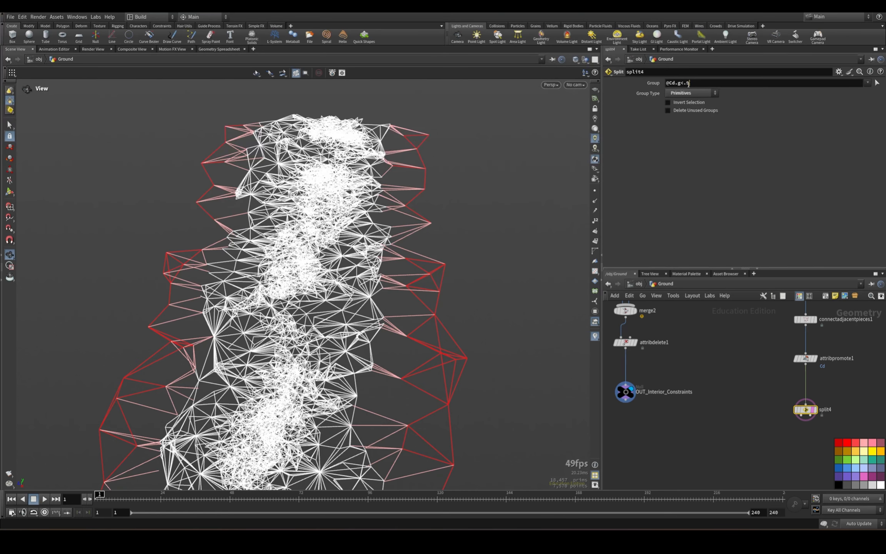
{"action": "double_click", "coordinate": [687, 83]}
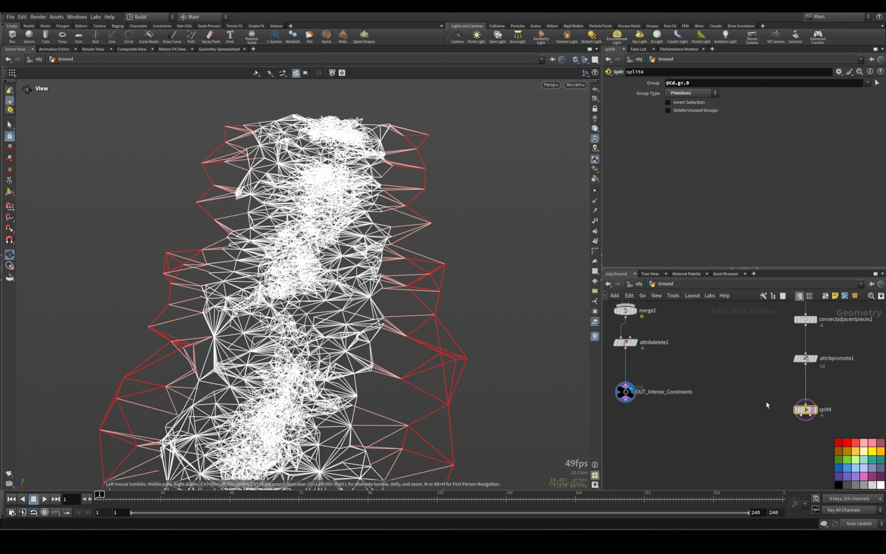
{"action": "left_click", "coordinate": [811, 410]}
{"action": "scroll", "coordinate": [827, 399], "scroll_direction": "down", "scroll_amount": 2}
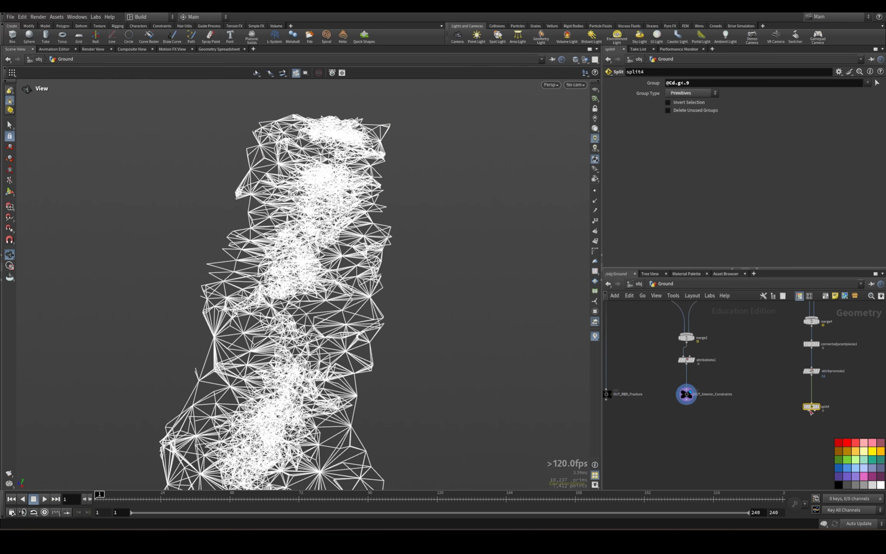
Add a Null node wired to split4's first output and display it.
{"action": "key", "text": "Tab"}
{"action": "type", "text": "null"}
{"action": "key", "text": "Return"}
{"action": "left_click", "coordinate": [770, 447]}
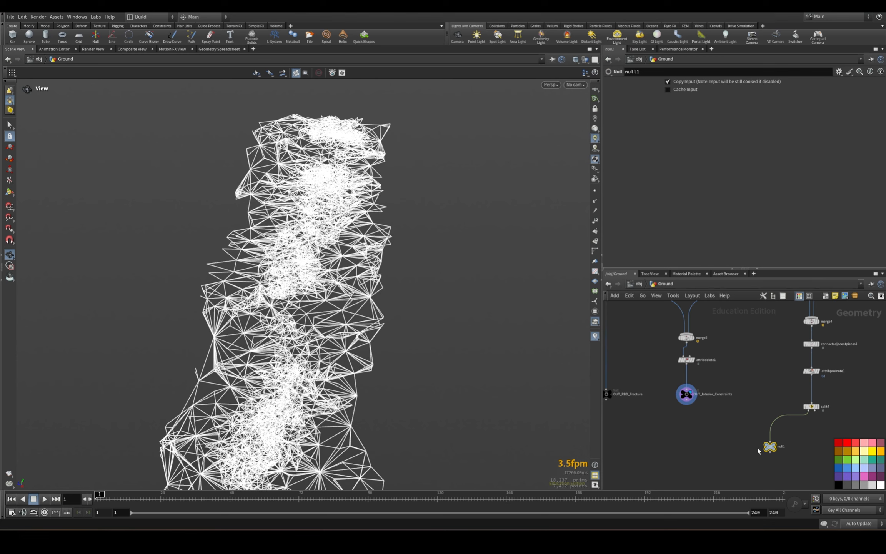
{"action": "left_click", "coordinate": [778, 447]}
{"action": "left_click_drag", "start_coordinate": [406, 370], "coordinate": [365, 304]}
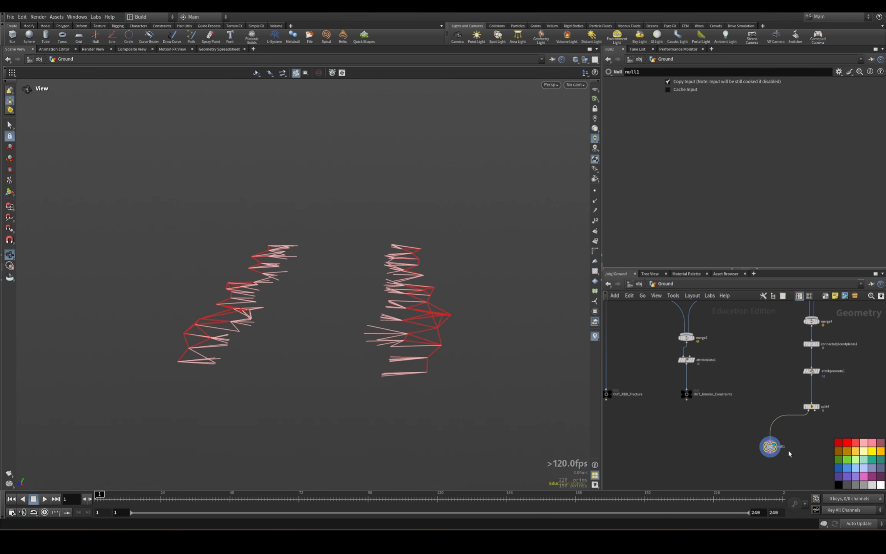
Add an unconnected RBD Constraint Properties node beside split4, undoing its insertion into the wire above null1.
{"action": "key", "text": "Tab"}
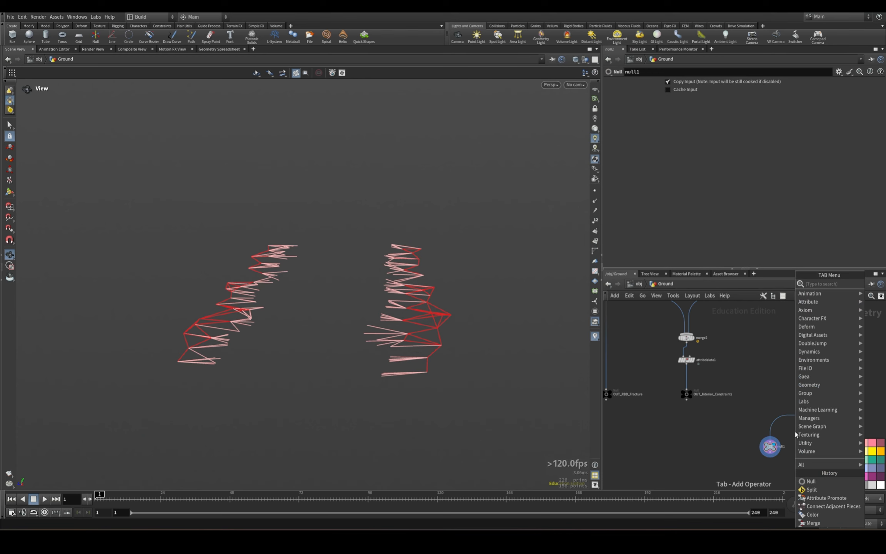
{"action": "type", "text": "rbd con"}
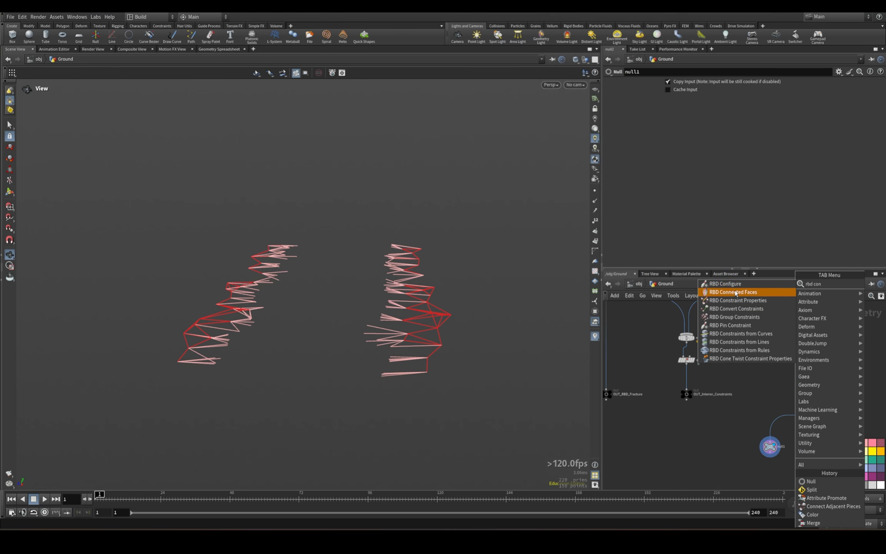
{"action": "left_click", "coordinate": [738, 300]}
{"action": "left_click", "coordinate": [860, 421]}
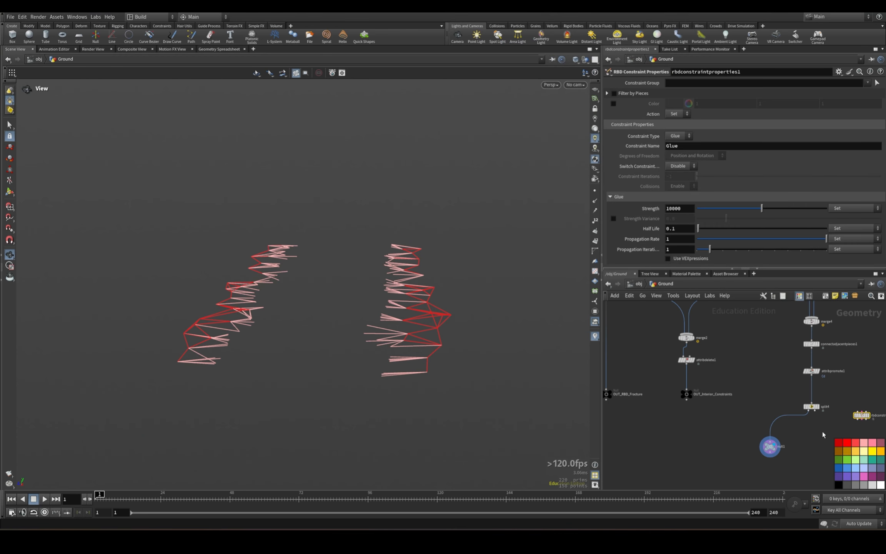
{"action": "left_click_drag", "start_coordinate": [824, 409], "coordinate": [733, 418]}
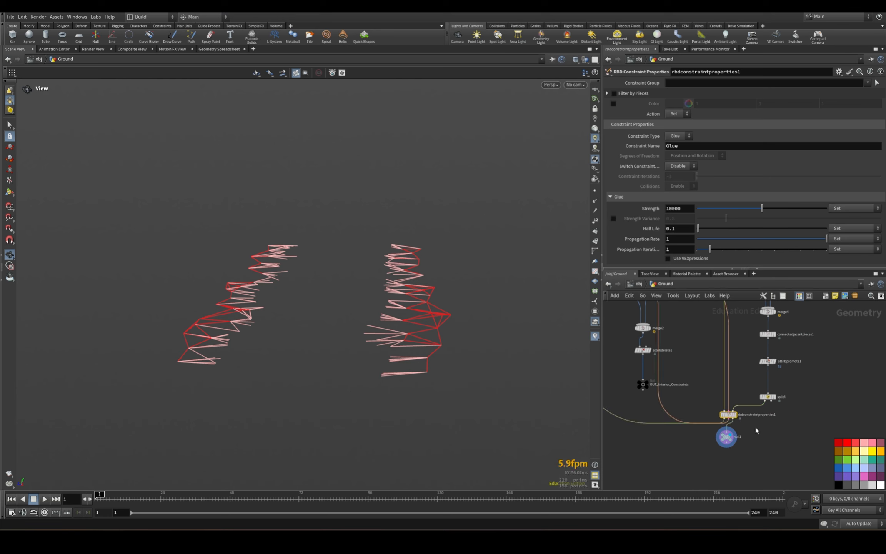
{"action": "key", "text": "ctrl+z"}
Wire rbdconstraintproperties1 through its middle connectors between split4's first output and null1, display it, and align it above null1.
{"action": "scroll", "coordinate": [789, 408], "scroll_direction": "up", "scroll_amount": 3}
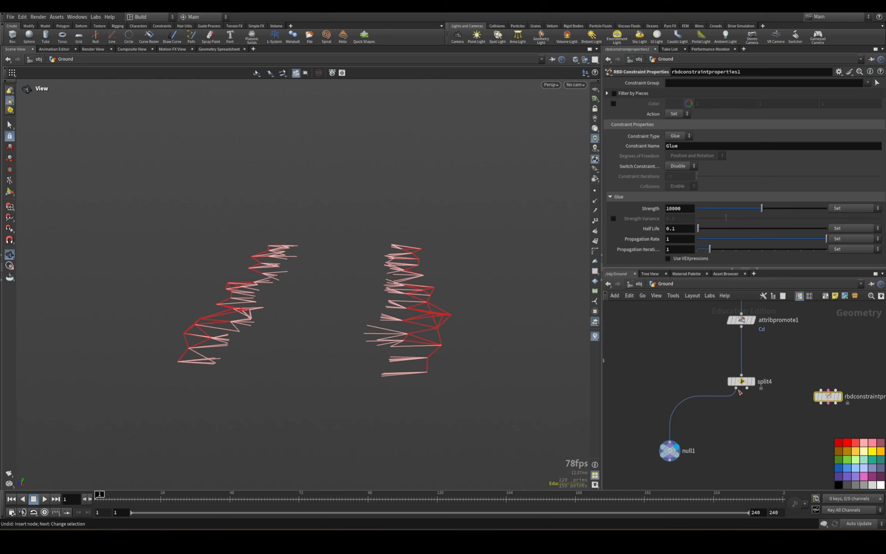
{"action": "left_click", "coordinate": [737, 388]}
{"action": "left_click", "coordinate": [828, 390]}
{"action": "left_click_drag", "start_coordinate": [828, 397], "coordinate": [677, 413]}
{"action": "left_click", "coordinate": [671, 442]}
{"action": "left_click", "coordinate": [737, 428]}
{"action": "left_click", "coordinate": [704, 417]}
{"action": "left_click", "coordinate": [696, 414]}
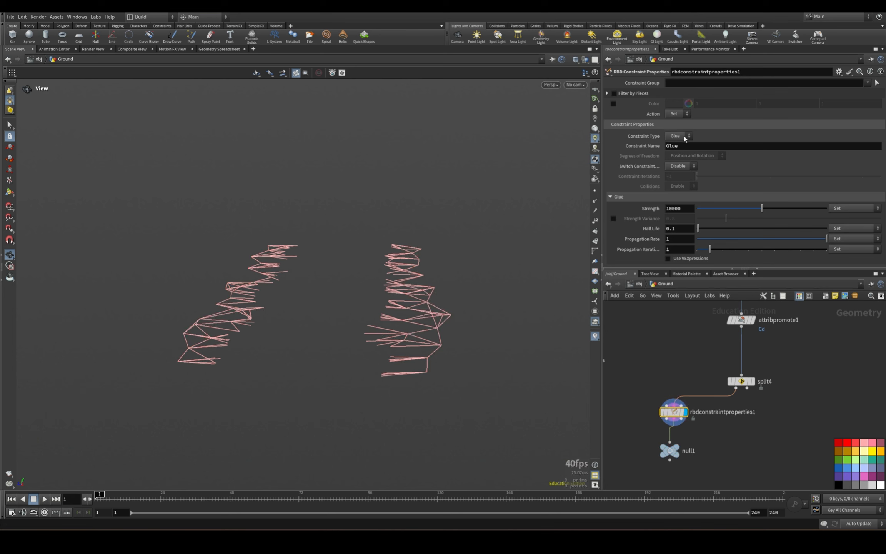
{"action": "left_click", "coordinate": [683, 210]}
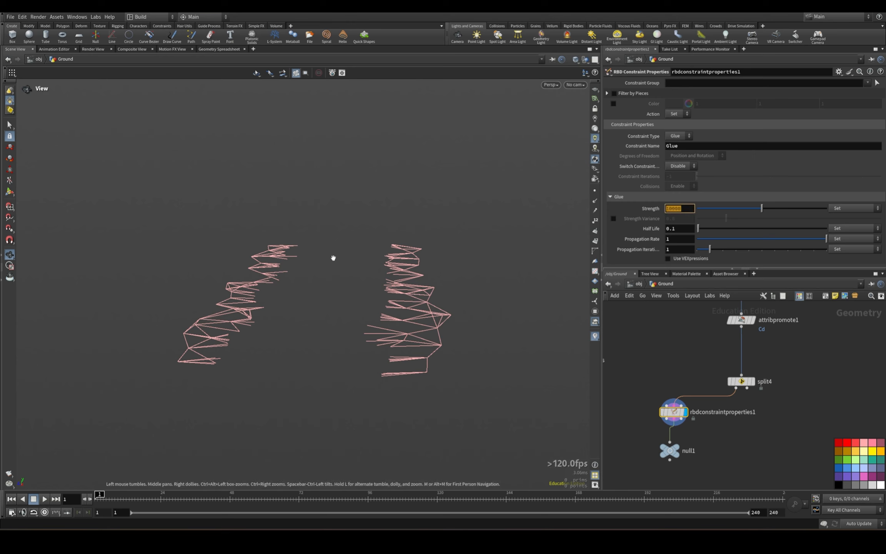
{"action": "left_click_drag", "start_coordinate": [681, 402], "coordinate": [677, 405]}
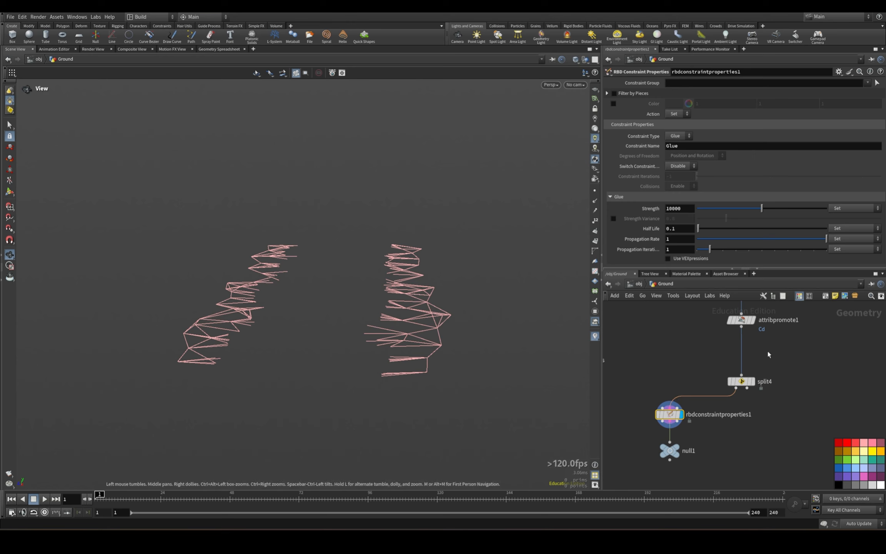
Place null1 below rbdconstraintproperties1 and open its name for editing.
{"action": "scroll", "coordinate": [763, 445], "scroll_direction": "down", "scroll_amount": 3}
{"action": "left_click", "coordinate": [724, 450]}
{"action": "left_click_drag", "start_coordinate": [725, 450], "coordinate": [716, 449]}
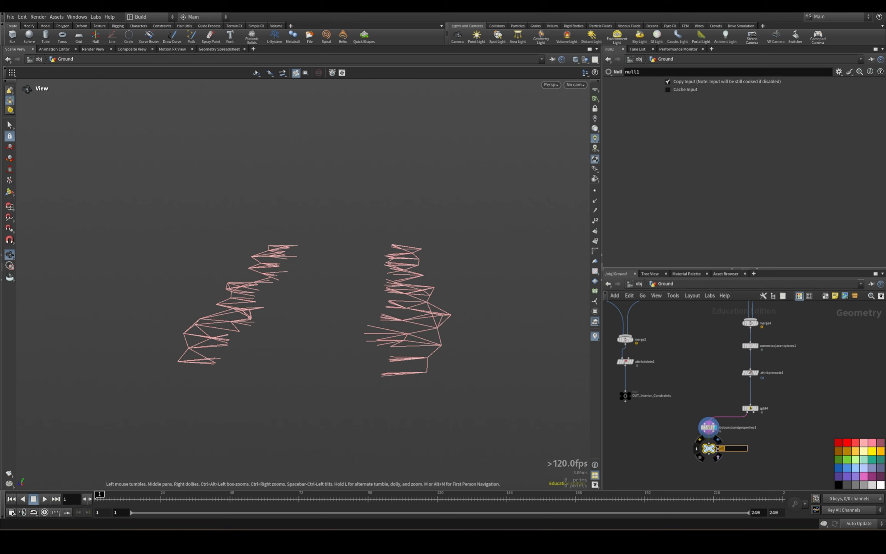
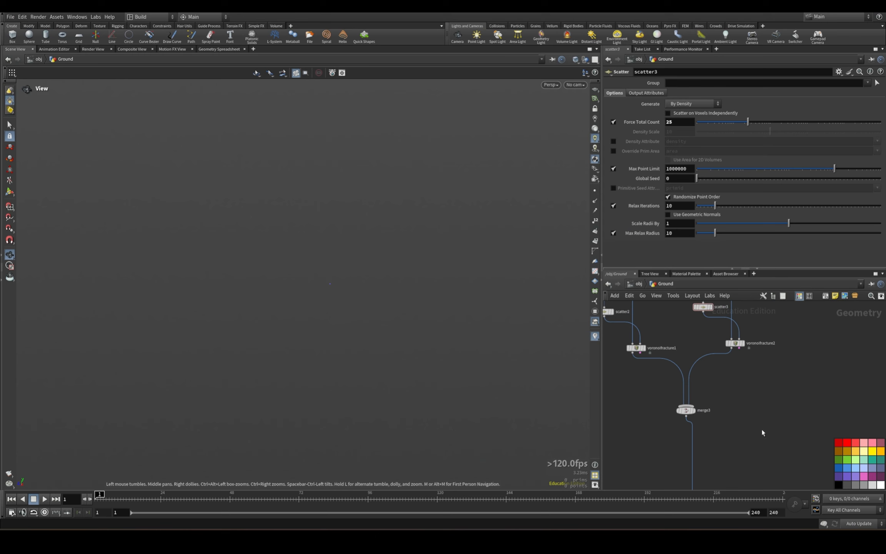
{"action": "left_click", "coordinate": [798, 413]}
{"action": "left_click_drag", "start_coordinate": [798, 416], "coordinate": [771, 423]}
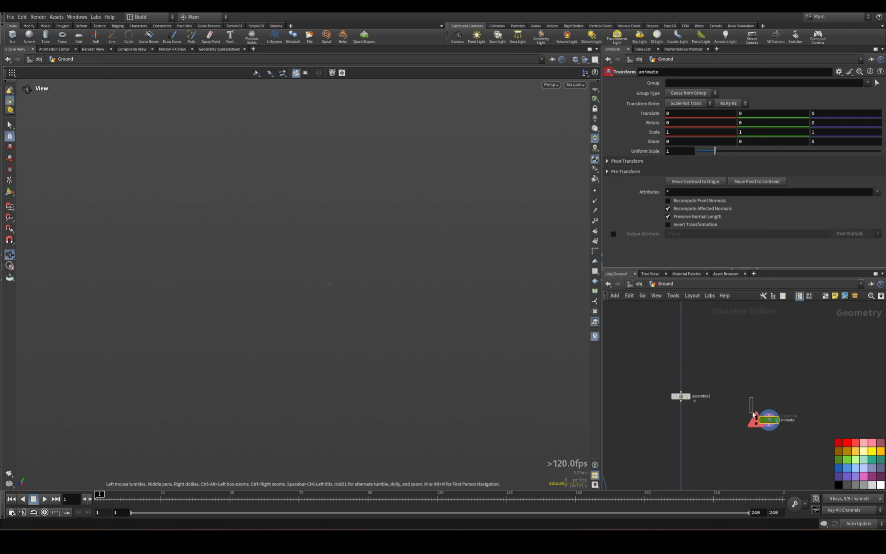
{"action": "middle_click_drag", "start_coordinate": [690, 407], "coordinate": [704, 355]}
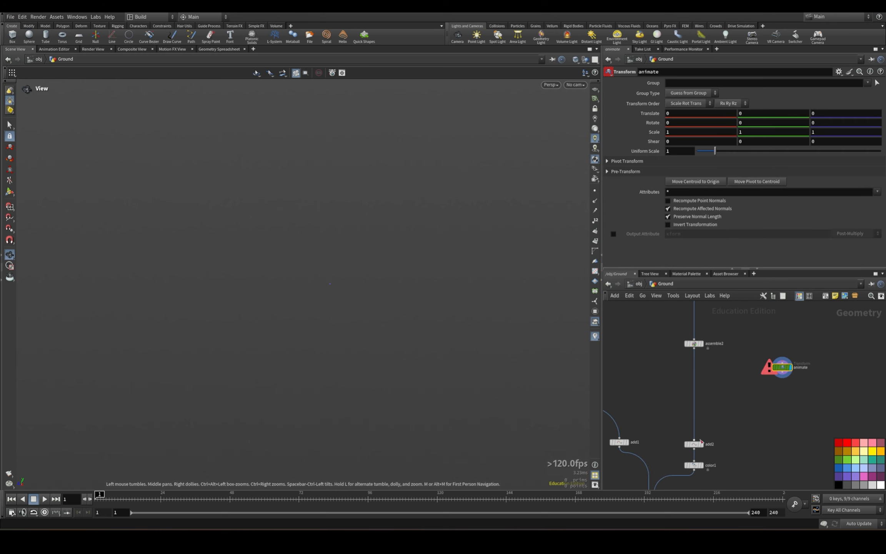
{"action": "left_click_drag", "start_coordinate": [782, 367], "coordinate": [816, 366]}
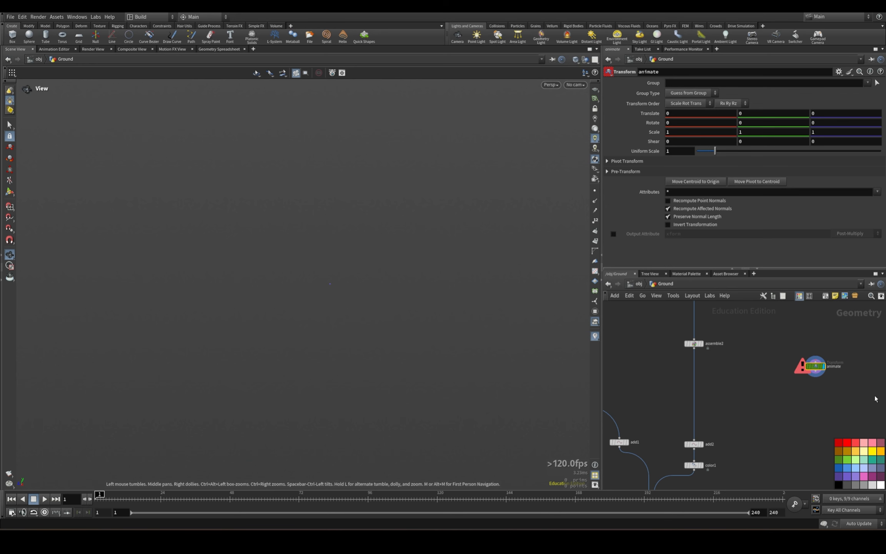
{"action": "key", "text": "Delete"}
Add a Transform node and insert it into the wire between assemble2 and add2.
{"action": "key", "text": "Tab"}
{"action": "type", "text": "trans"}
{"action": "key", "text": "Return"}
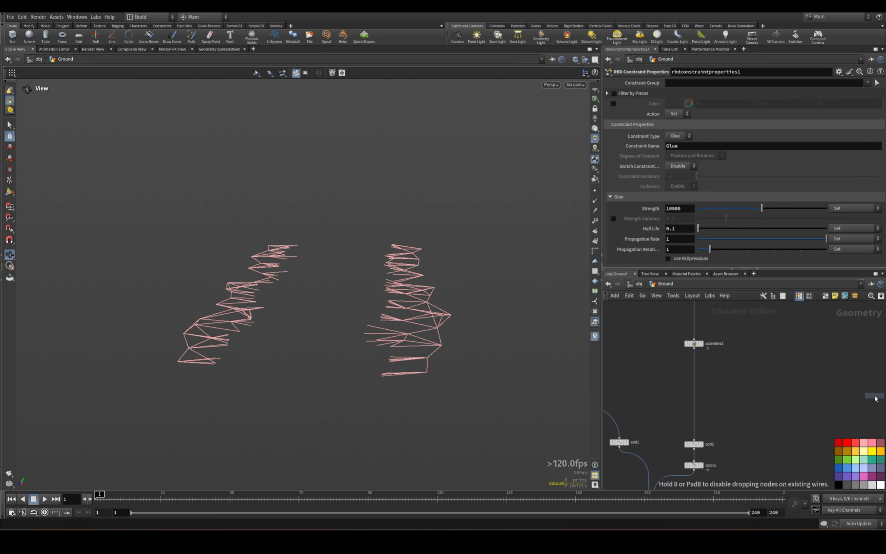
{"action": "left_click", "coordinate": [743, 398]}
{"action": "left_click_drag", "start_coordinate": [741, 399], "coordinate": [690, 400]}
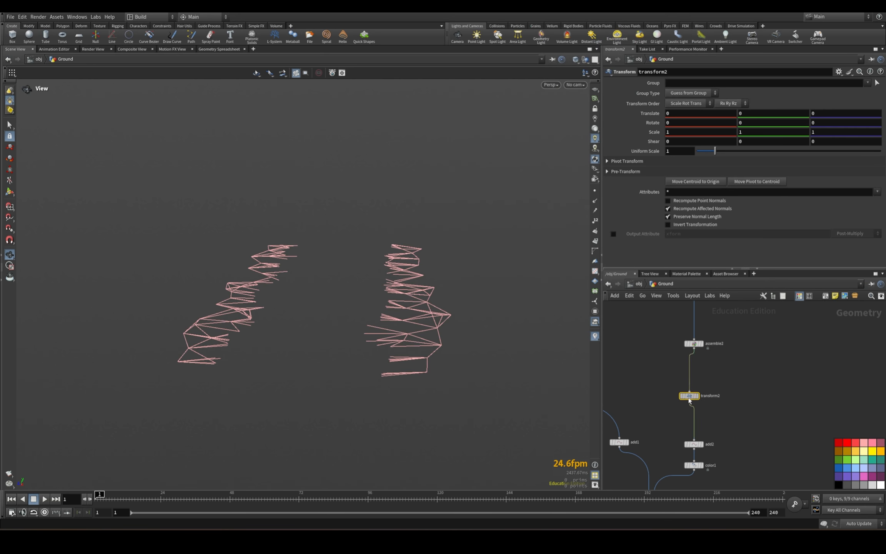
Color transform2 green and align it in line between assemble2 and add2.
{"action": "middle_click_drag", "start_coordinate": [721, 445], "coordinate": [736, 381]}
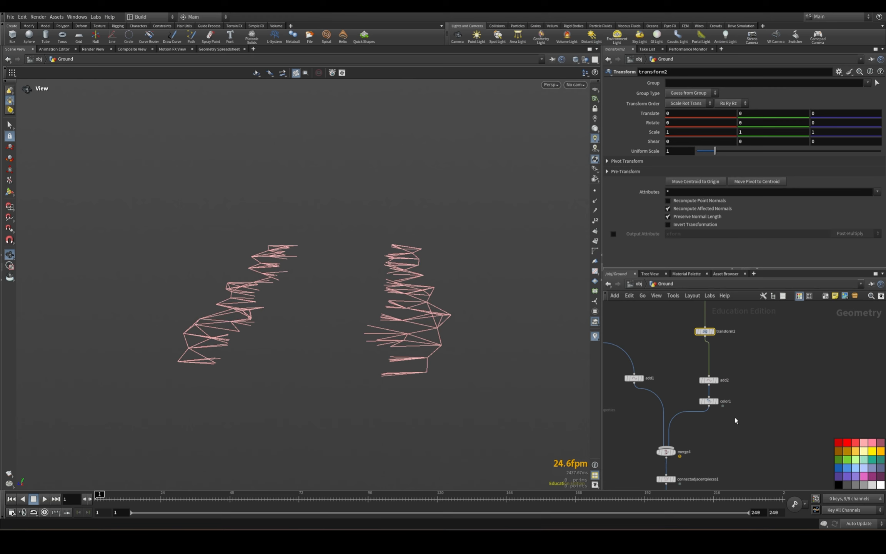
{"action": "middle_click_drag", "start_coordinate": [775, 344], "coordinate": [767, 397]}
{"action": "left_click", "coordinate": [839, 460]}
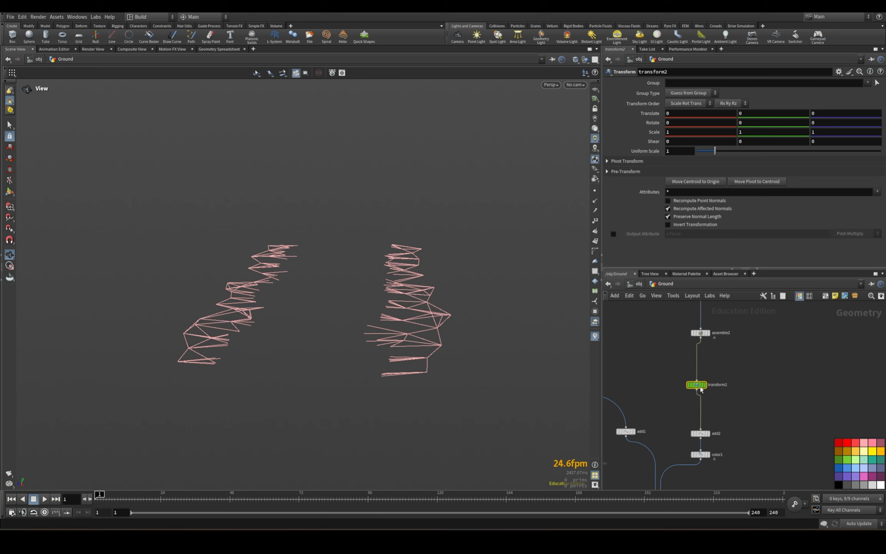
{"action": "left_click_drag", "start_coordinate": [701, 389], "coordinate": [705, 388]}
Set assemble2's Transfer Attributes to N and name.
{"action": "left_click", "coordinate": [700, 333]}
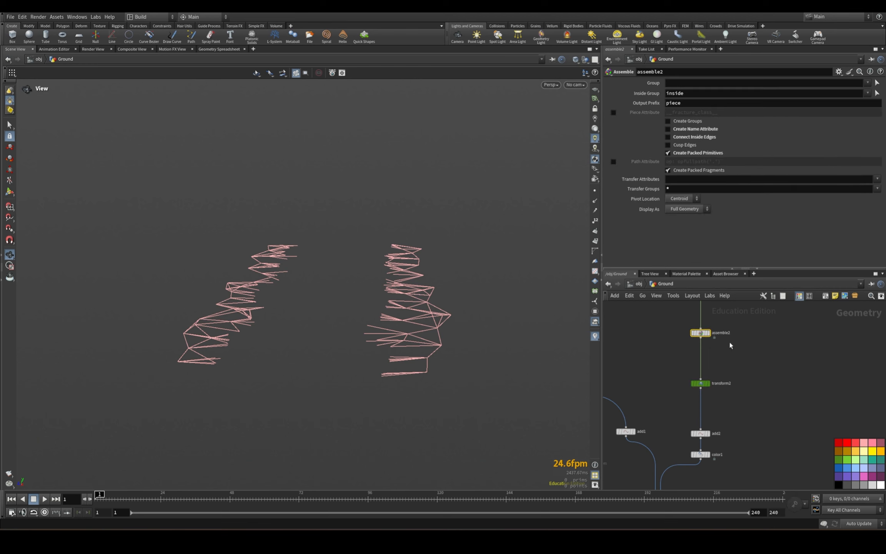
{"action": "left_click", "coordinate": [877, 180]}
{"action": "left_click", "coordinate": [868, 187]}
{"action": "left_click", "coordinate": [878, 179]}
{"action": "left_click", "coordinate": [871, 196]}
Display transform2 and examine the choices available for its Group parameter.
{"action": "left_click", "coordinate": [704, 384]}
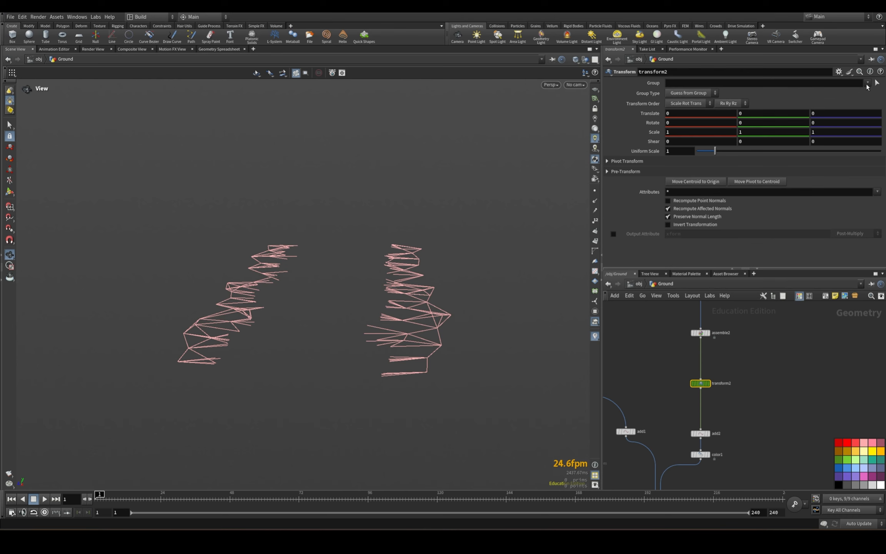
{"action": "left_click", "coordinate": [708, 384]}
{"action": "left_click", "coordinate": [868, 83]}
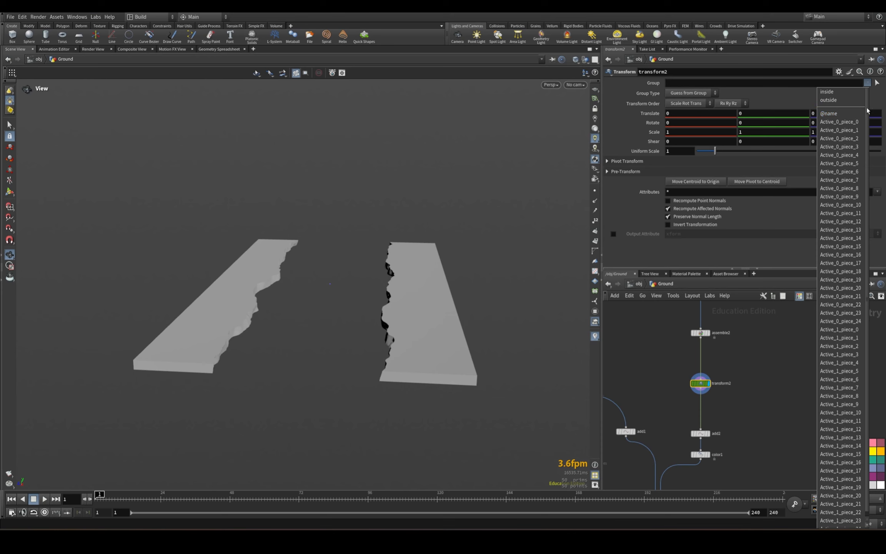
{"action": "left_click_drag", "start_coordinate": [867, 110], "coordinate": [864, 144]}
{"action": "left_click", "coordinate": [878, 482]}
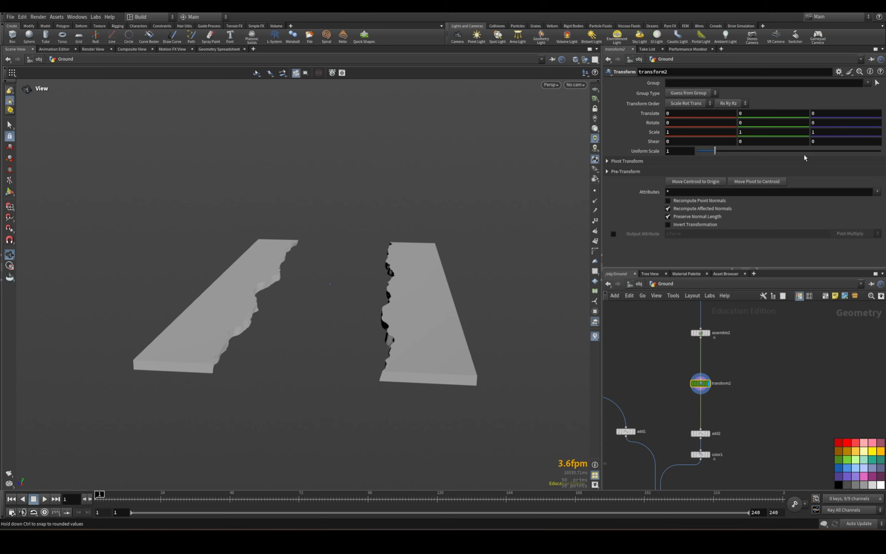
{"action": "left_click", "coordinate": [710, 82]}
Display isooffset2 and insert an Attribute Wrangle into the wire from split3's second output to voronoifracture2.
{"action": "left_click", "coordinate": [701, 333]}
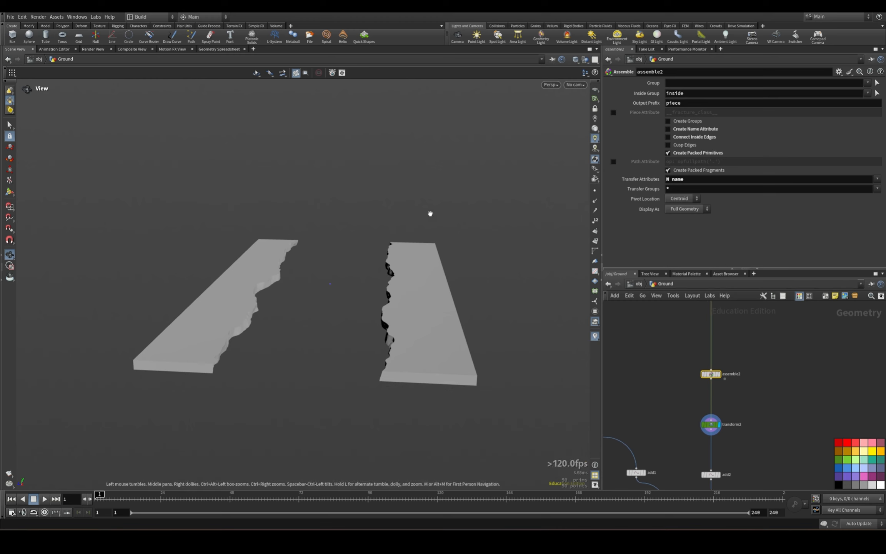
{"action": "middle_click_drag", "start_coordinate": [749, 374], "coordinate": [745, 450]}
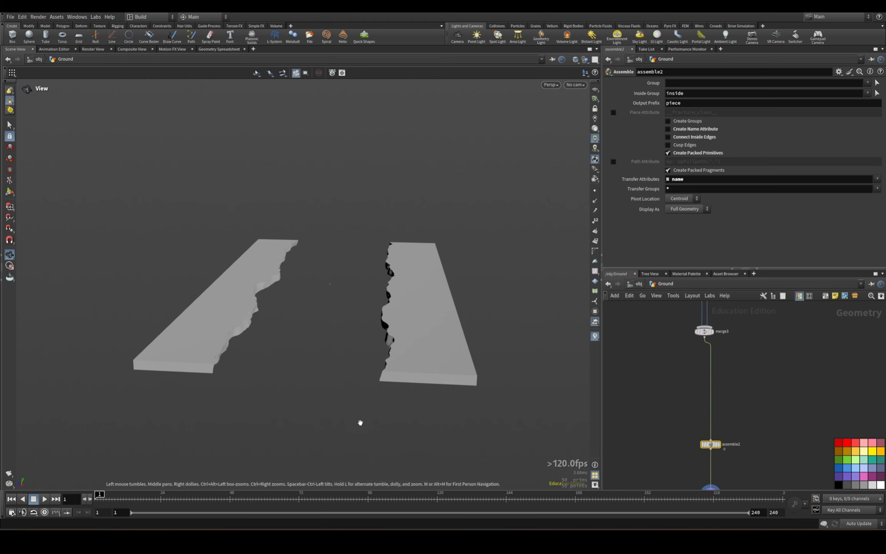
{"action": "middle_click_drag", "start_coordinate": [779, 381], "coordinate": [781, 442]}
{"action": "mouse_move", "coordinate": [777, 306]}
{"action": "middle_mouse_down"}
{"action": "mouse_move", "coordinate": [780, 401]}
{"action": "mouse_move", "coordinate": [794, 383]}
{"action": "middle_mouse_up"}
{"action": "mouse_move", "coordinate": [786, 422]}
{"action": "middle_mouse_down"}
{"action": "mouse_move", "coordinate": [806, 459]}
{"action": "mouse_move", "coordinate": [800, 388]}
{"action": "mouse_move", "coordinate": [800, 412]}
{"action": "middle_mouse_up"}
{"action": "left_click", "coordinate": [736, 351]}
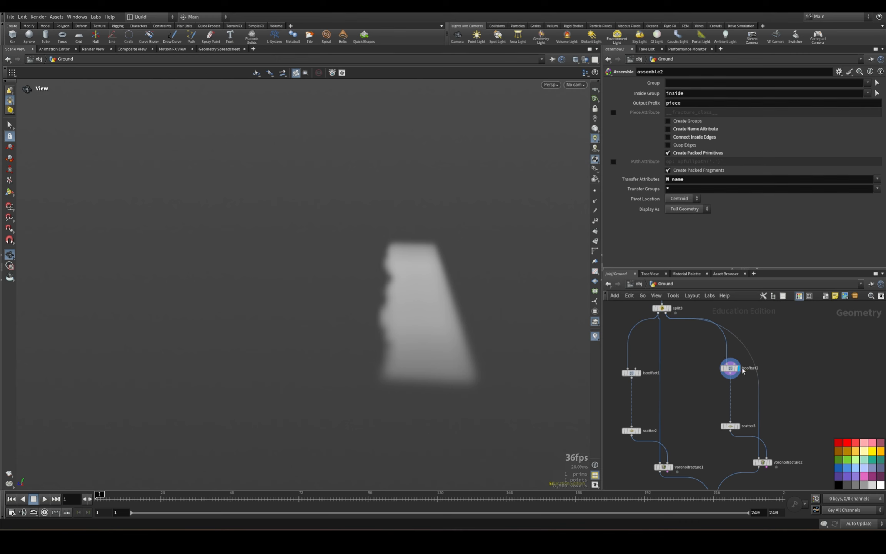
{"action": "key", "text": "Tab"}
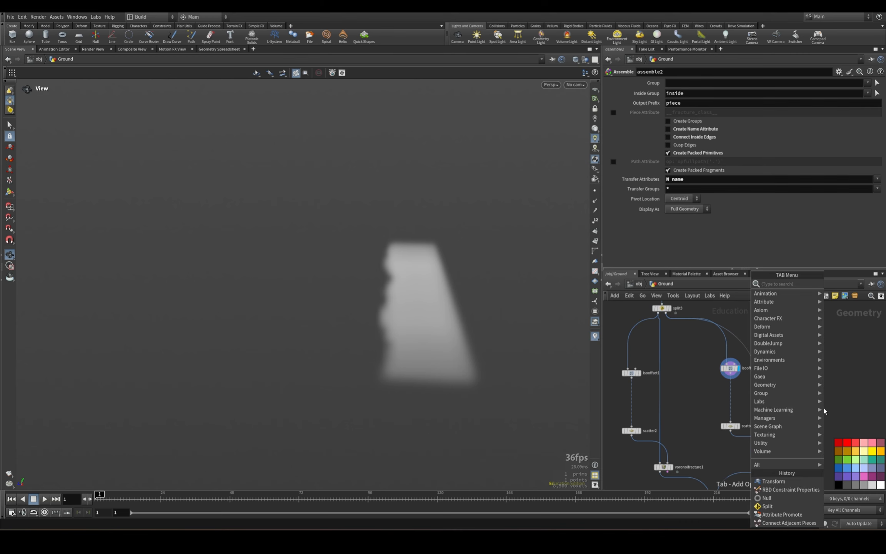
{"action": "type", "text": "attribute"}
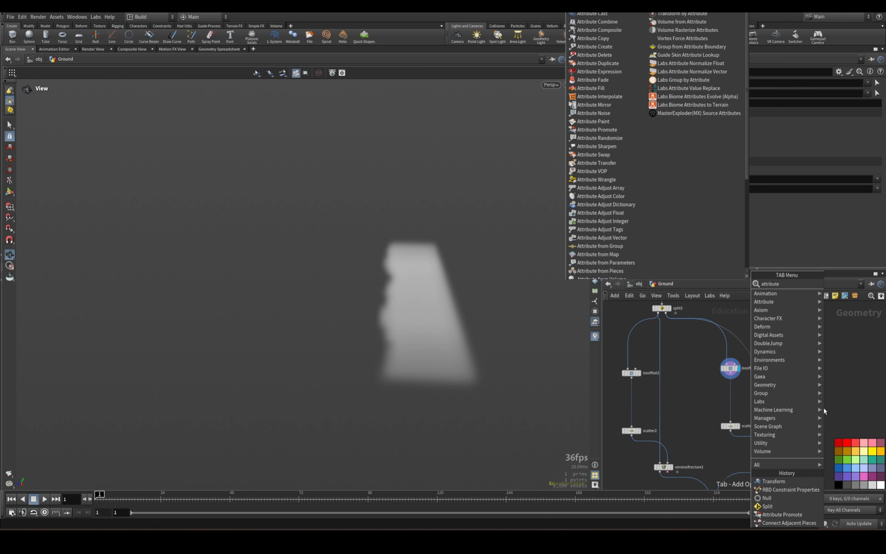
{"action": "type", "text": " wrangle"}
{"action": "key", "text": "Return"}
{"action": "left_click", "coordinate": [760, 404]}
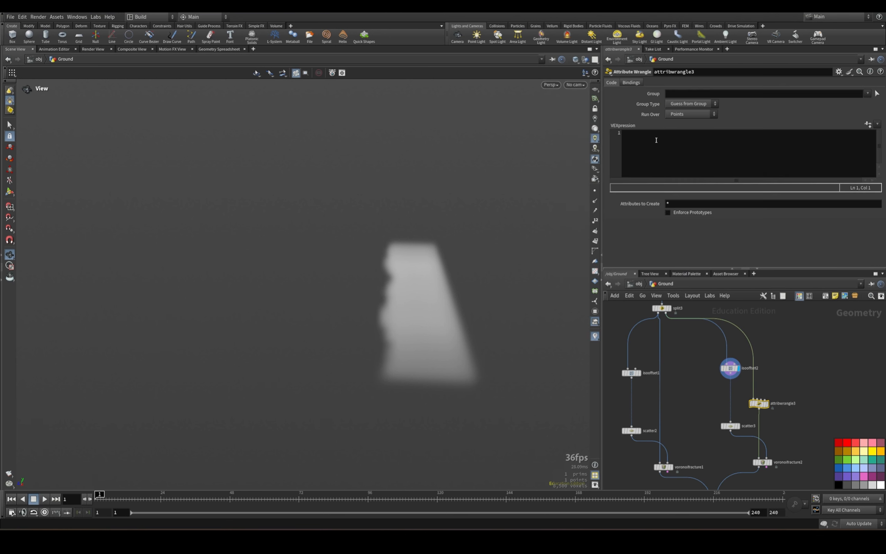
Run attribwrangle3 over Primitives with the code s@big=s@name; and check its primitive attributes in the Geometry Spreadsheet.
{"action": "left_click", "coordinate": [681, 115]}
{"action": "left_click", "coordinate": [681, 130]}
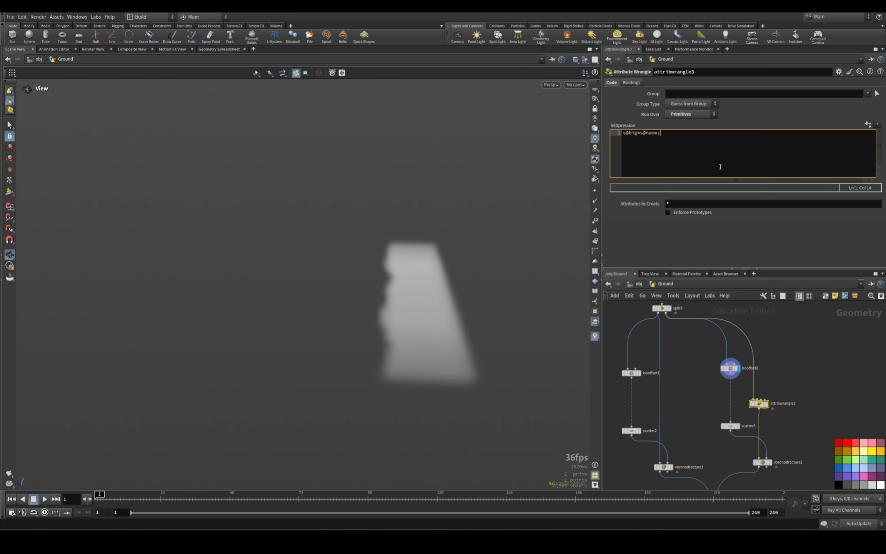
{"action": "left_click", "coordinate": [807, 357]}
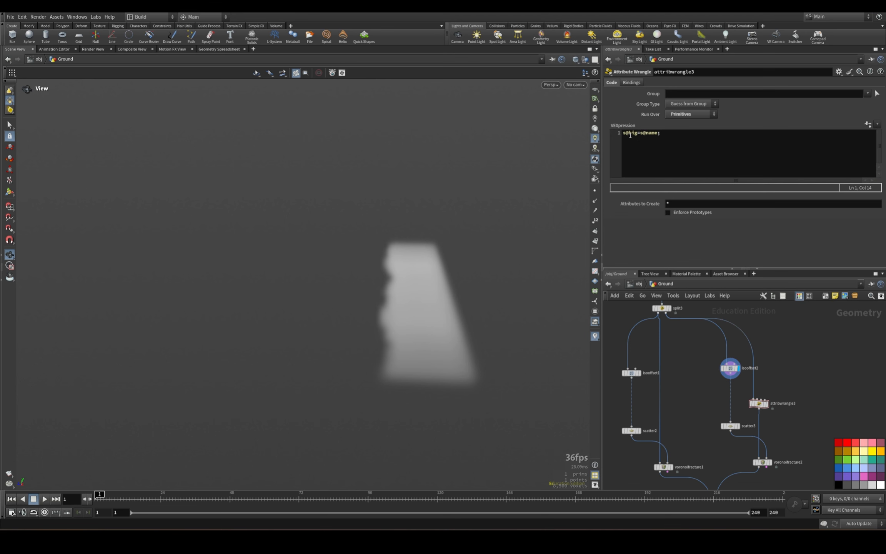
{"action": "left_click", "coordinate": [218, 49]}
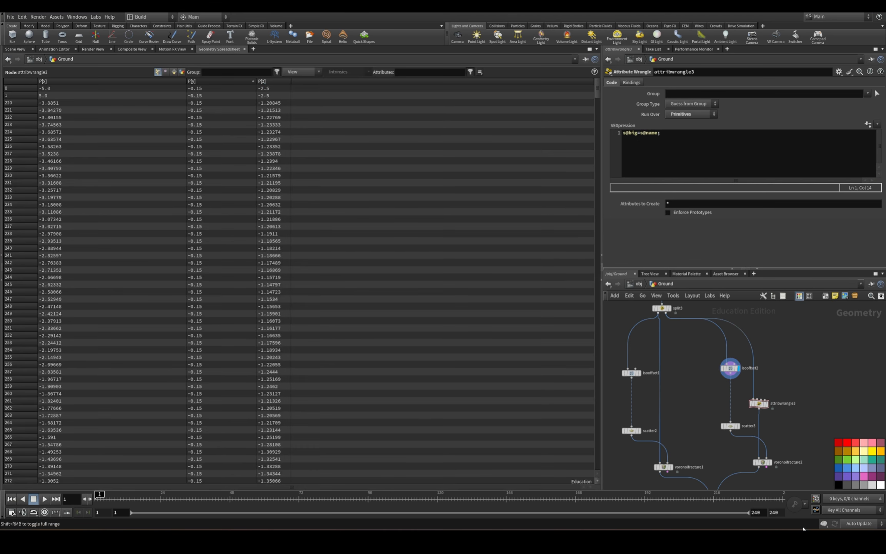
{"action": "left_click", "coordinate": [174, 73]}
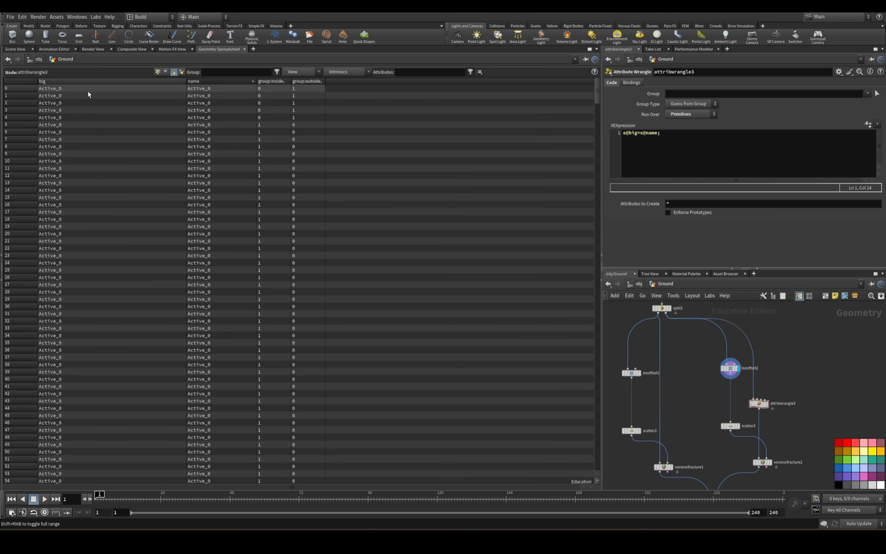
Add big to assemble2's Transfer Attributes after N and name.
{"action": "middle_click_drag", "start_coordinate": [802, 417], "coordinate": [796, 296]}
{"action": "left_click", "coordinate": [734, 365]}
{"action": "left_click", "coordinate": [824, 183]}
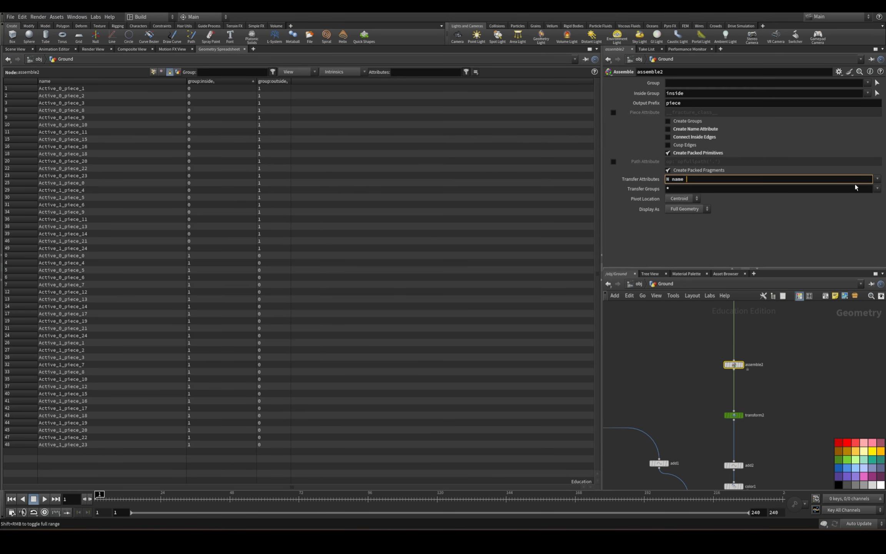
{"action": "type", "text": "big"}
{"action": "key", "text": "Return"}
{"action": "left_click_drag", "start_coordinate": [695, 426], "coordinate": [785, 391]}
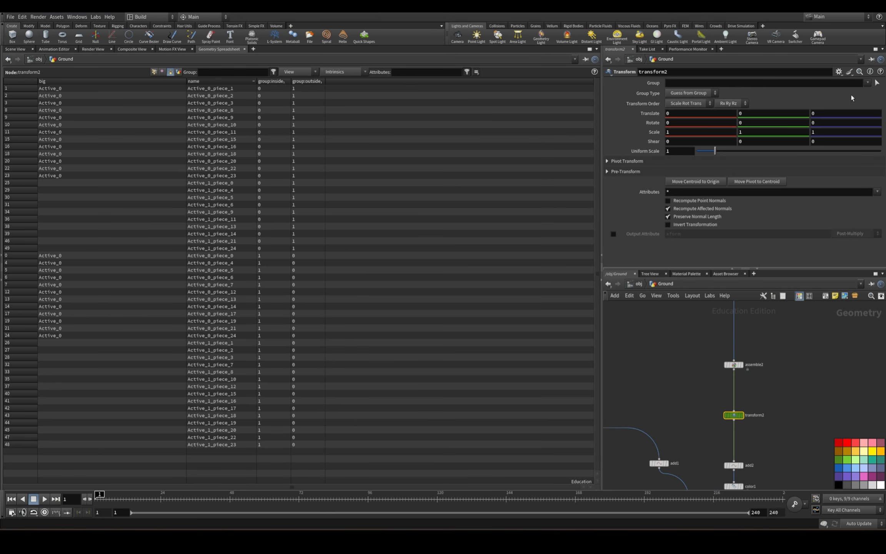
{"action": "left_click", "coordinate": [867, 83]}
{"action": "left_click_drag", "start_coordinate": [867, 110], "coordinate": [871, 296]}
{"action": "left_click", "coordinate": [868, 83]}
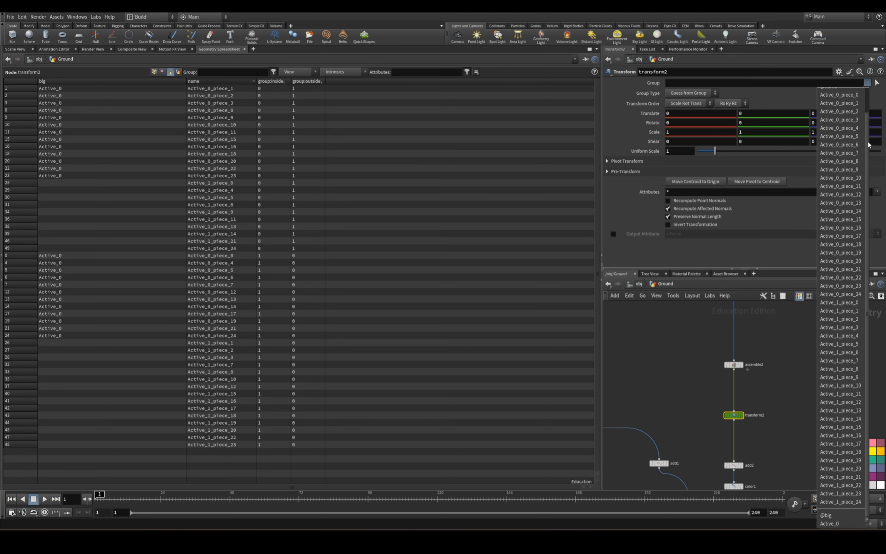
{"action": "left_click", "coordinate": [829, 523]}
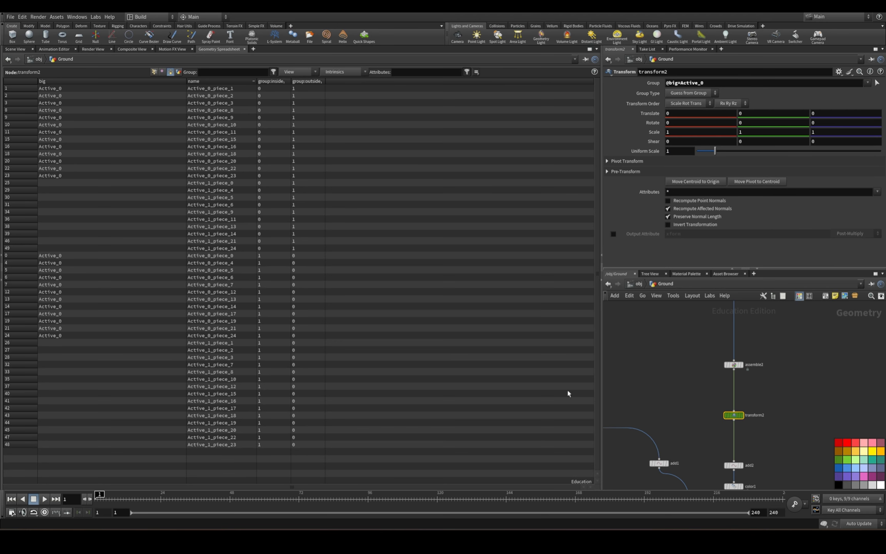
{"action": "double_click", "coordinate": [695, 82]}
Display transform2 in the 3D view and test an X translation of the grouped pieces, undoing the move.
{"action": "left_click", "coordinate": [16, 50]}
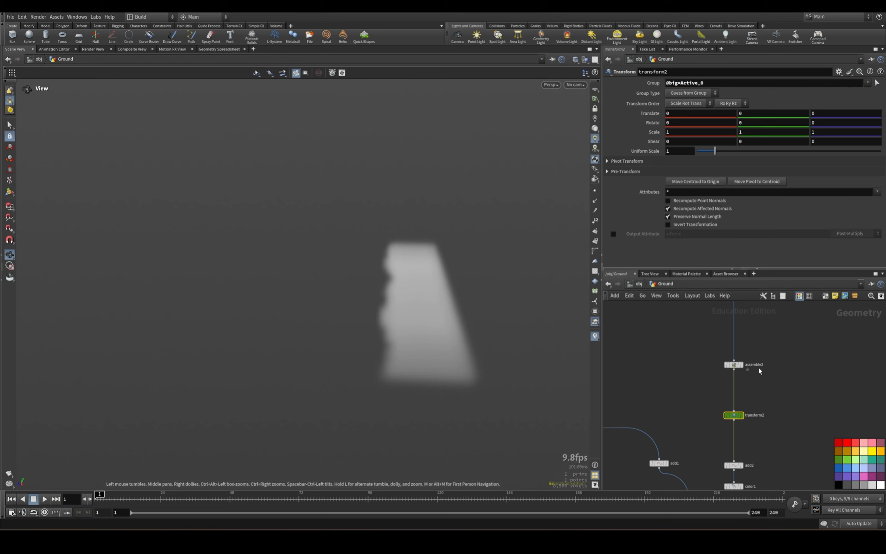
{"action": "left_click", "coordinate": [741, 416]}
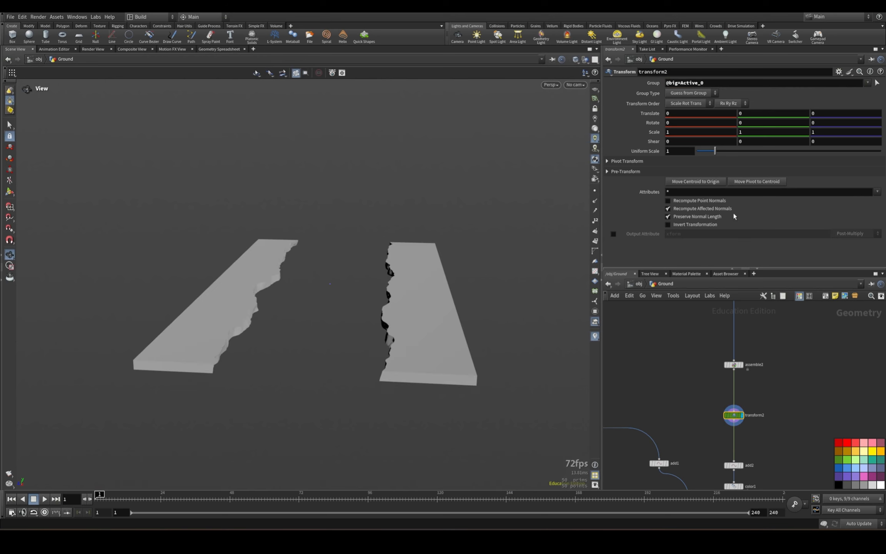
{"action": "middle_click_drag", "start_coordinate": [694, 116], "coordinate": [700, 96]}
{"action": "key", "text": "ctrl+z"}
{"action": "left_click_drag", "start_coordinate": [380, 309], "coordinate": [513, 380]}
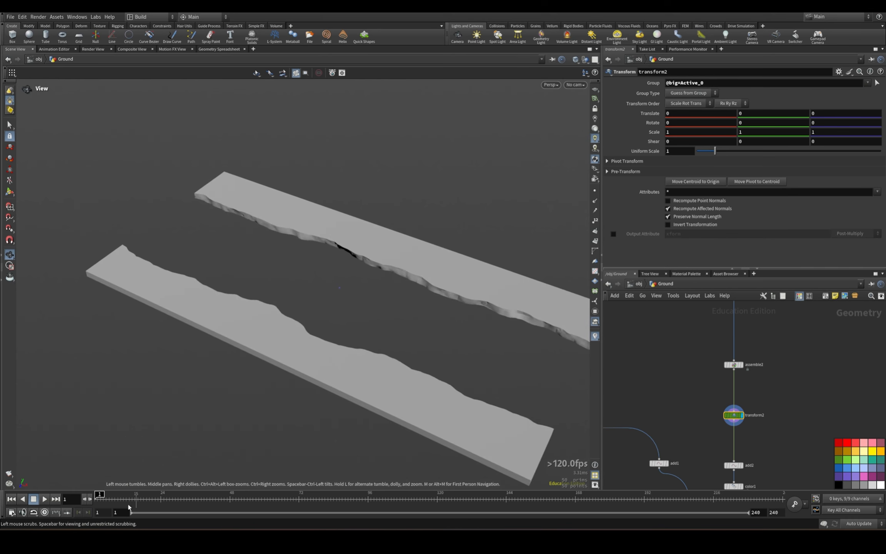
Keyframe transform2's Translate at 0 on frame 4 and with X at -0.9 on frame 14.
{"action": "left_click", "coordinate": [102, 499]}
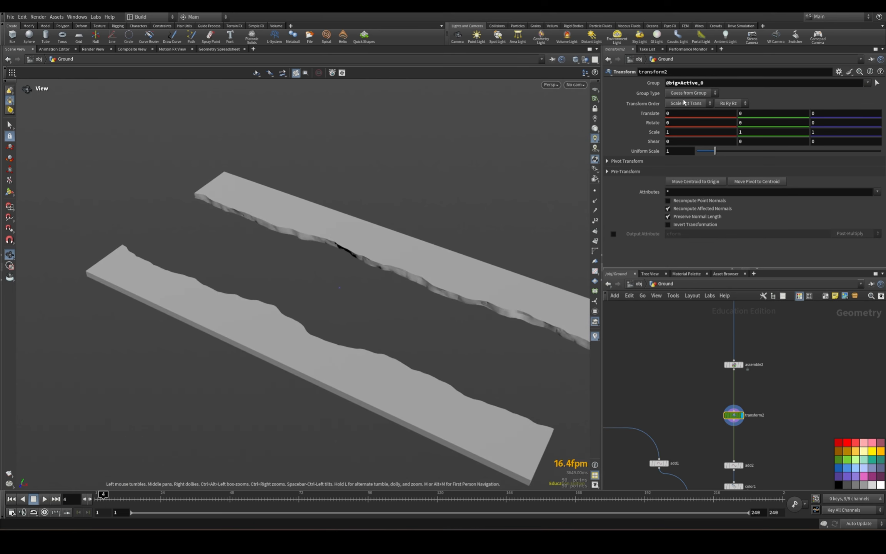
{"action": "left_click", "coordinate": [654, 115], "text": "alt"}
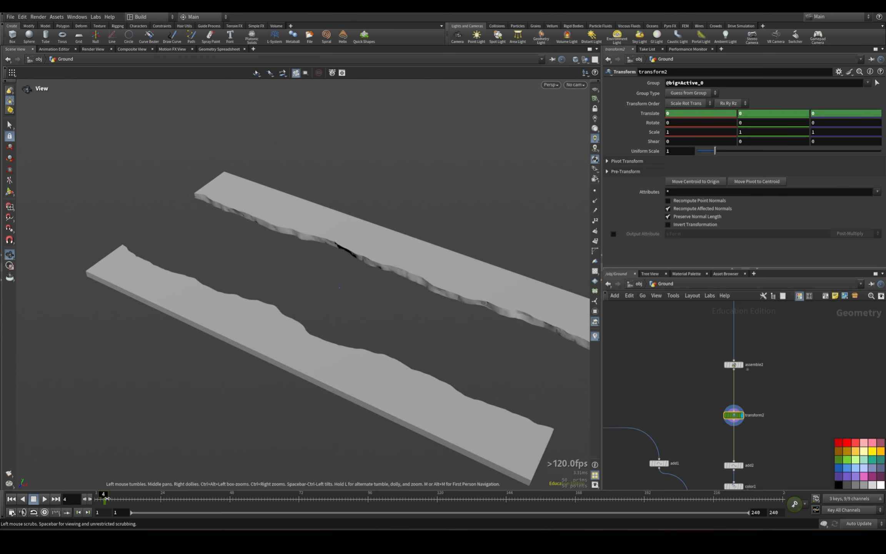
{"action": "left_click_drag", "start_coordinate": [108, 498], "coordinate": [132, 499]}
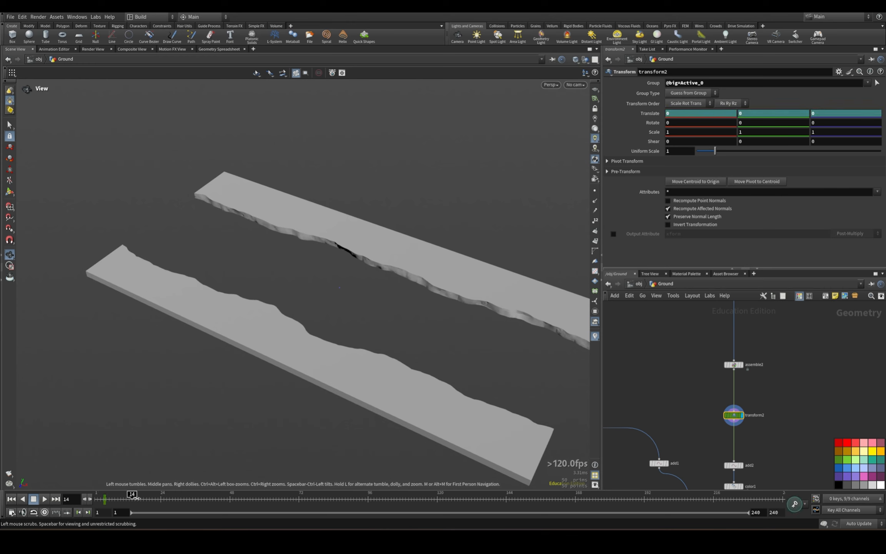
{"action": "left_click", "coordinate": [670, 115]}
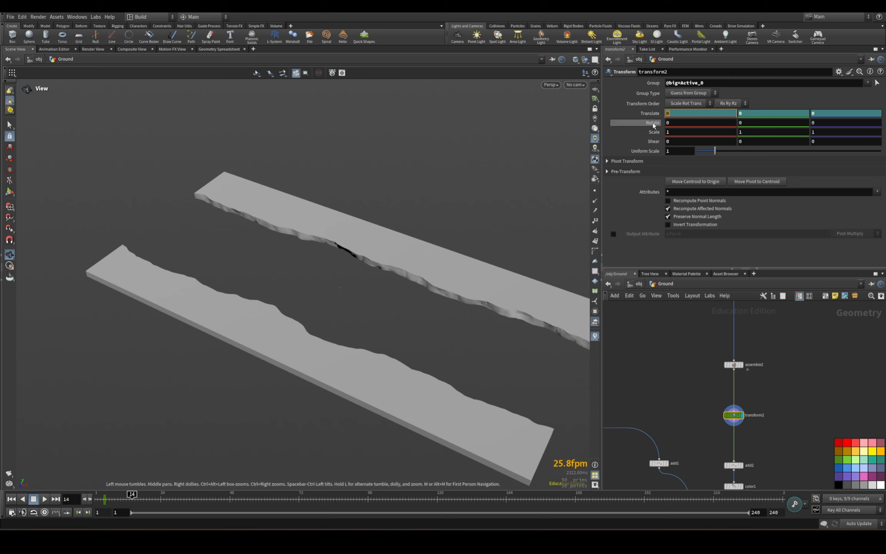
{"action": "left_click", "coordinate": [682, 426]}
{"action": "middle_click_drag", "start_coordinate": [650, 113], "coordinate": [665, 125]}
{"action": "key", "text": "ctrl+z"}
{"action": "left_click", "coordinate": [653, 114], "text": "alt"}
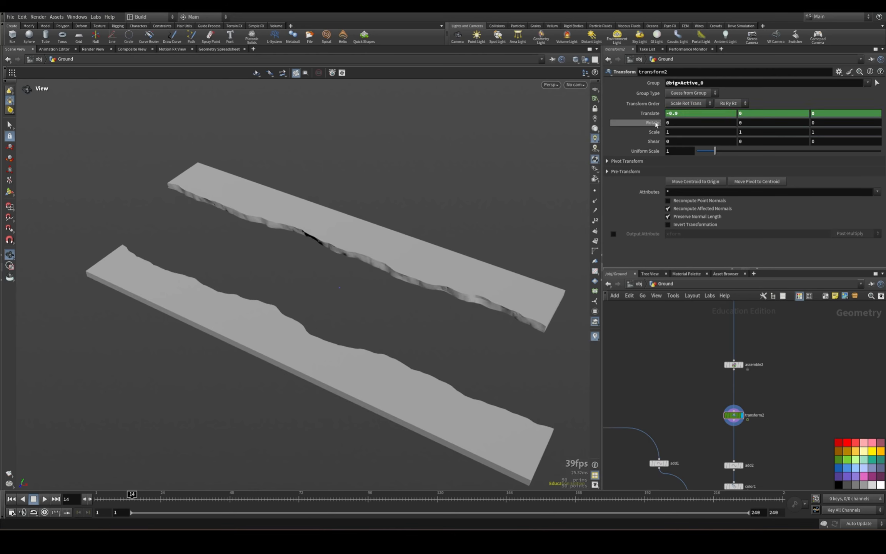
Return to frame 1, enable real-time playback, and play the slab animation.
{"action": "left_click_drag", "start_coordinate": [130, 500], "coordinate": [96, 501]}
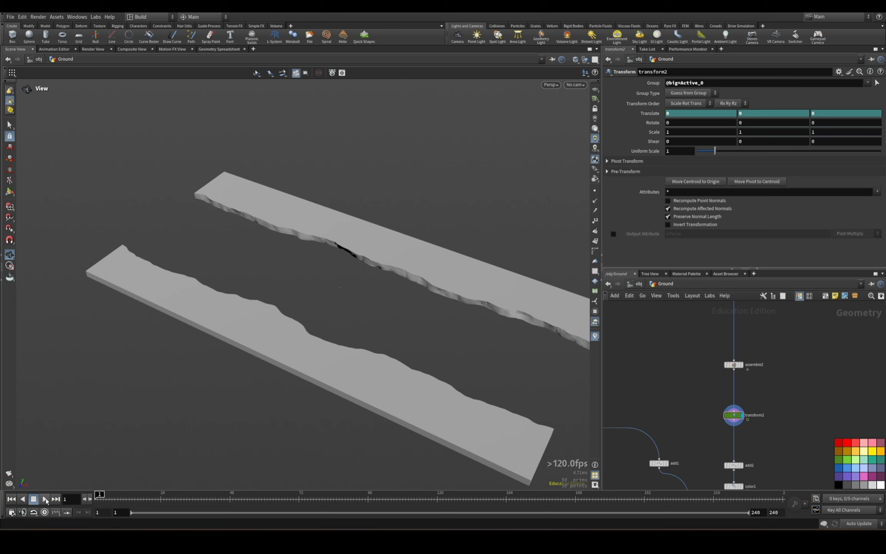
{"action": "left_click", "coordinate": [46, 500]}
{"action": "left_click", "coordinate": [99, 500]}
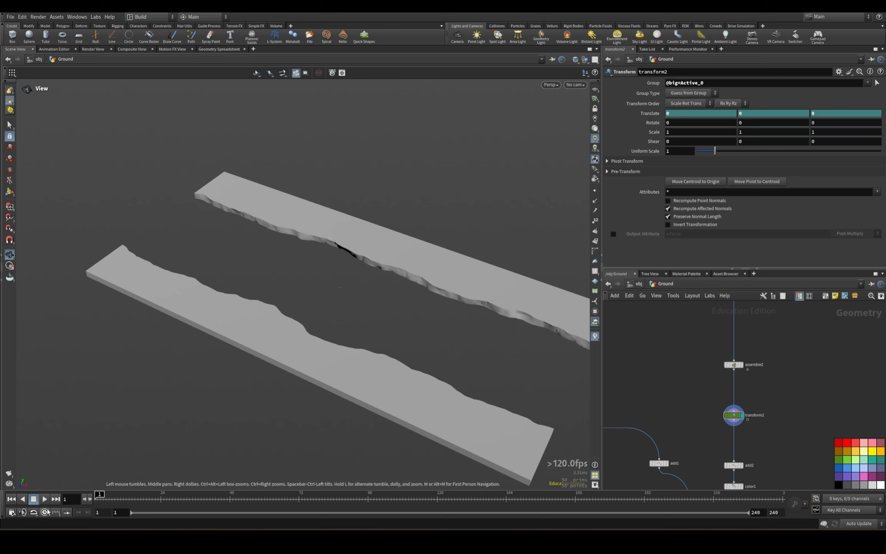
{"action": "left_click", "coordinate": [45, 512]}
{"action": "left_click", "coordinate": [45, 499]}
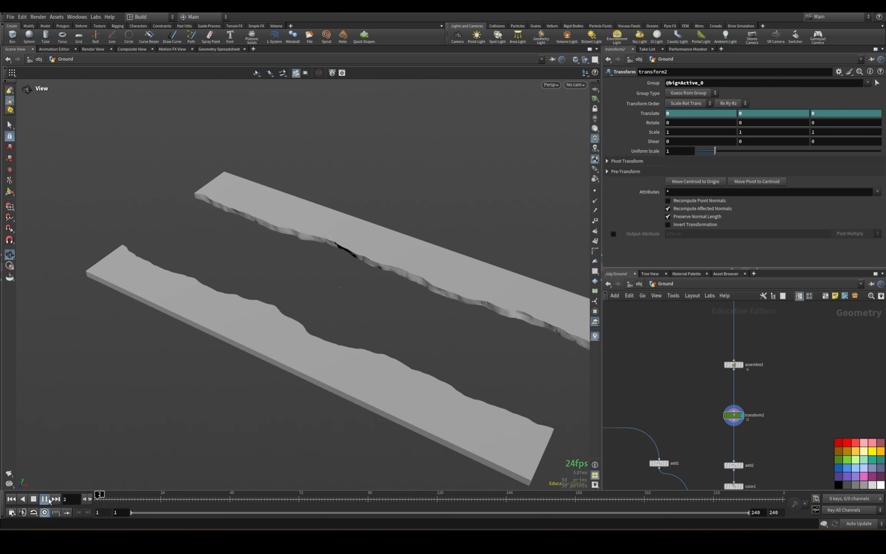
Stop the playback, return to frame 1, and display OUT_Exterior_Constraints in the 3D view.
{"action": "left_click", "coordinate": [45, 499]}
{"action": "left_click", "coordinate": [733, 365]}
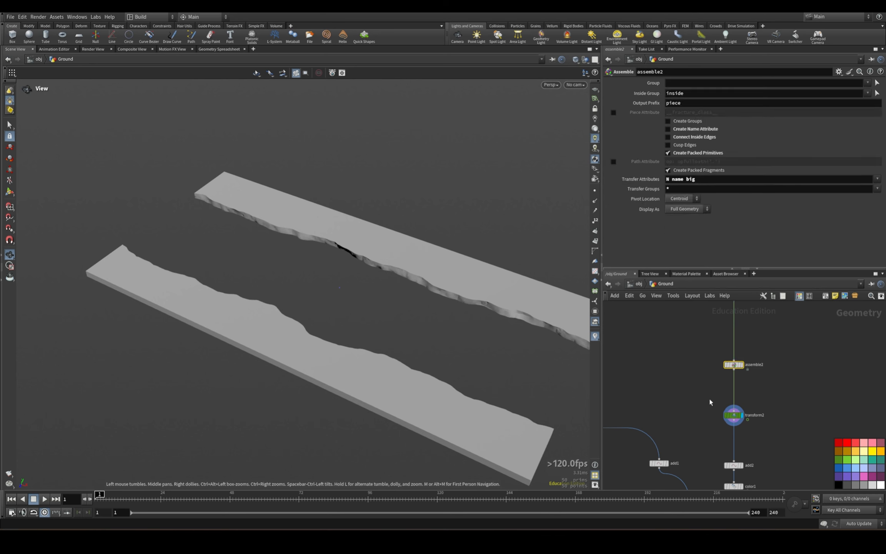
{"action": "left_click", "coordinate": [733, 416]}
{"action": "middle_click_drag", "start_coordinate": [801, 416], "coordinate": [806, 348]}
{"action": "middle_click_drag", "start_coordinate": [772, 453], "coordinate": [787, 339]}
{"action": "middle_click_drag", "start_coordinate": [750, 439], "coordinate": [762, 385]}
{"action": "left_click", "coordinate": [687, 412]}
{"action": "left_click", "coordinate": [676, 411]}
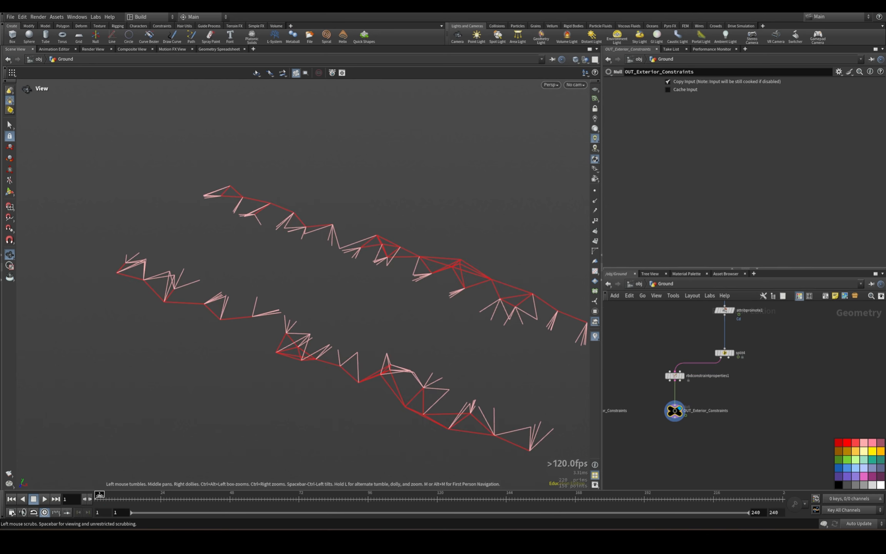
Play the exterior constraints twice from frame 1 to check how they behave as the slab separates, ending on frame 1.
{"action": "left_click", "coordinate": [46, 501]}
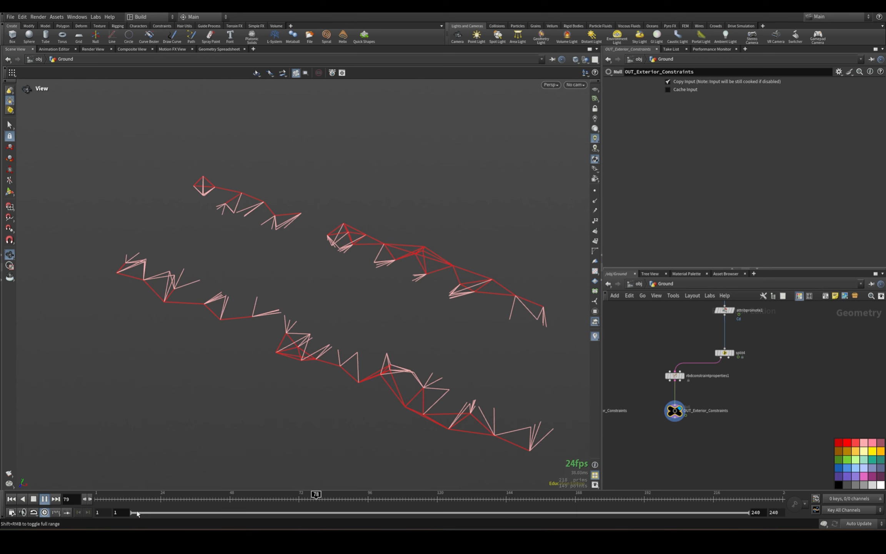
{"action": "left_click", "coordinate": [12, 500]}
{"action": "left_click", "coordinate": [45, 500]}
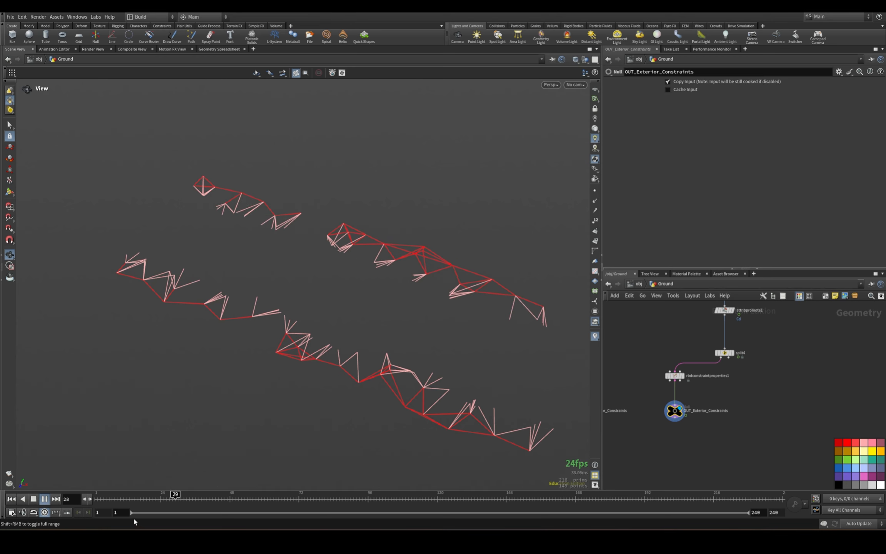
{"action": "left_click", "coordinate": [12, 499]}
{"action": "left_click_drag", "start_coordinate": [647, 357], "coordinate": [689, 382]}
{"action": "middle_click_drag", "start_coordinate": [748, 366], "coordinate": [737, 492]}
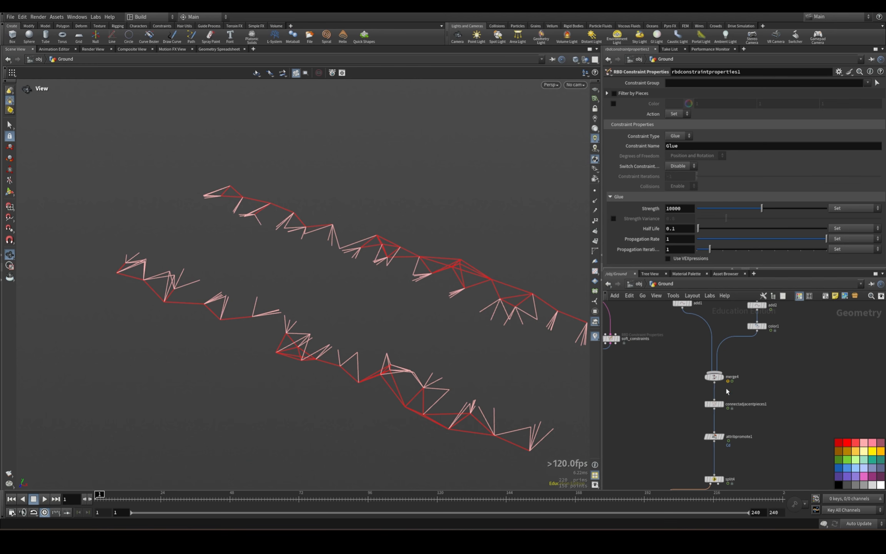
{"action": "mouse_move", "coordinate": [559, 539]}
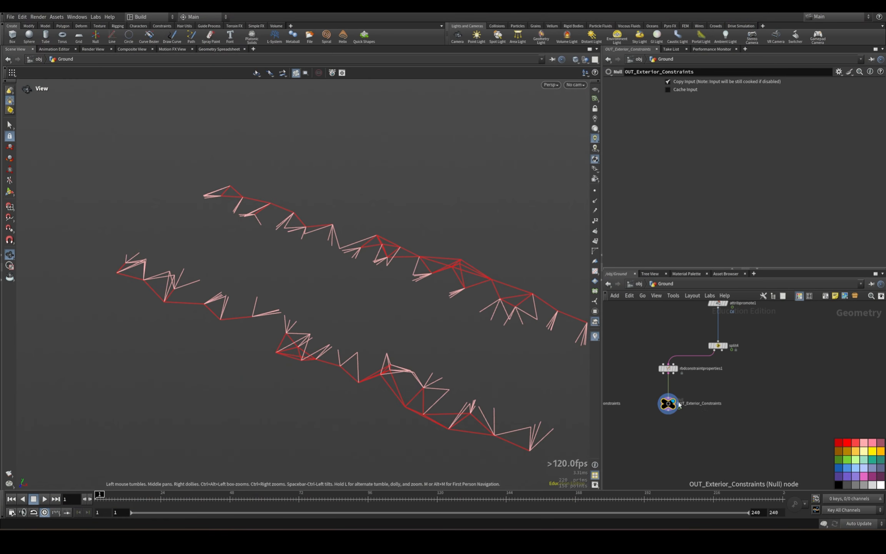
{"action": "middle_click_drag", "start_coordinate": [755, 436], "coordinate": [736, 483]}
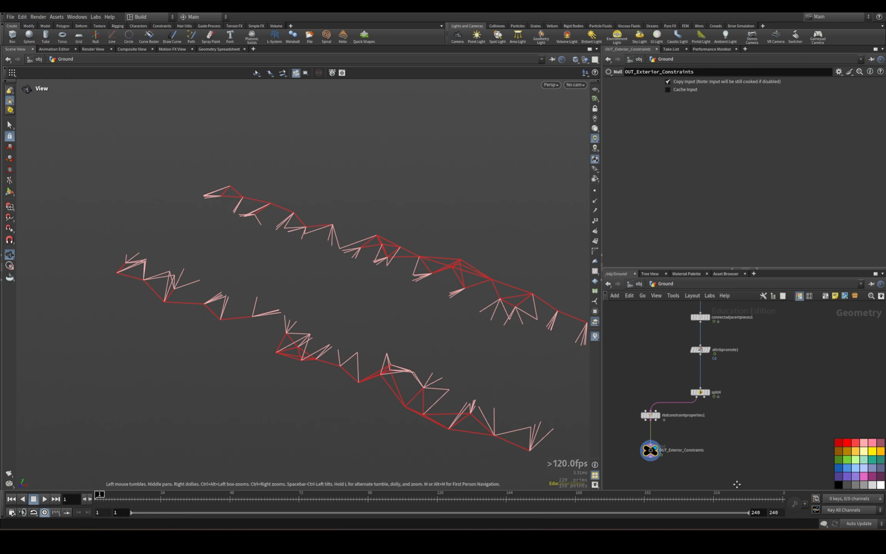
Branch a new Null node off transform2's output, beside add2 and color1.
{"action": "scroll", "coordinate": [736, 481], "scroll_direction": "down", "scroll_amount": 5}
{"action": "middle_click_drag", "start_coordinate": [775, 359], "coordinate": [772, 406]}
{"action": "scroll", "coordinate": [774, 406], "scroll_direction": "down", "scroll_amount": 2}
{"action": "scroll", "coordinate": [751, 402], "scroll_direction": "up", "scroll_amount": 4}
{"action": "left_click", "coordinate": [729, 401]}
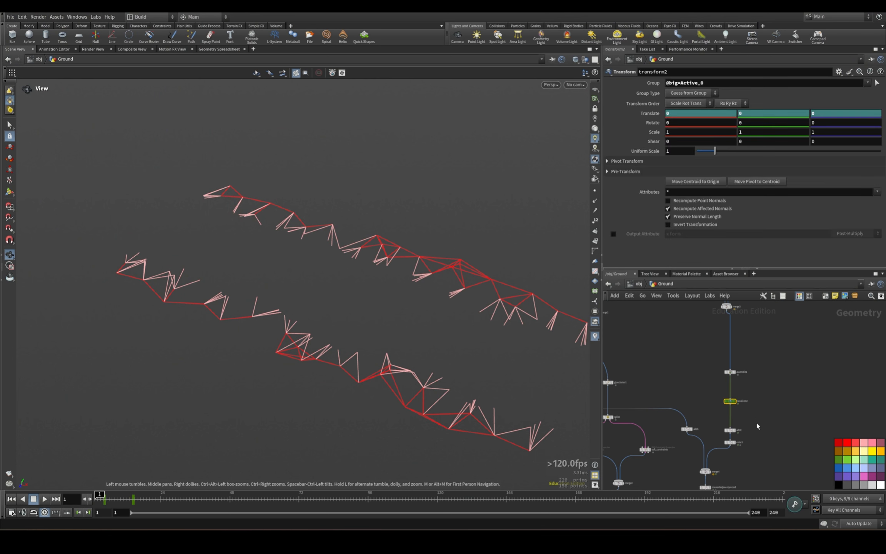
{"action": "scroll", "coordinate": [757, 423], "scroll_direction": "up", "scroll_amount": 3}
{"action": "left_click", "coordinate": [734, 393]}
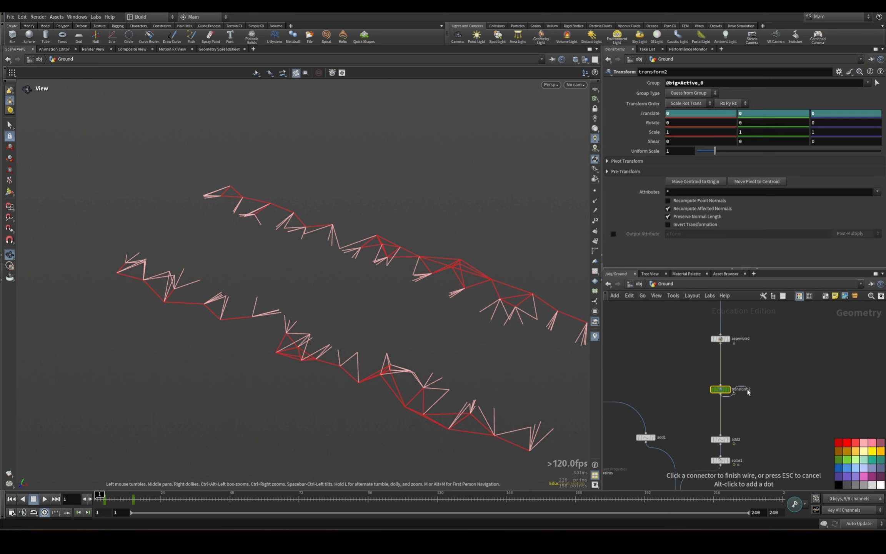
{"action": "middle_click_drag", "start_coordinate": [747, 389], "coordinate": [711, 323]}
{"action": "key", "text": "Tab"}
{"action": "type", "text": "null"}
{"action": "key", "text": "Return"}
{"action": "key", "text": "Return"}
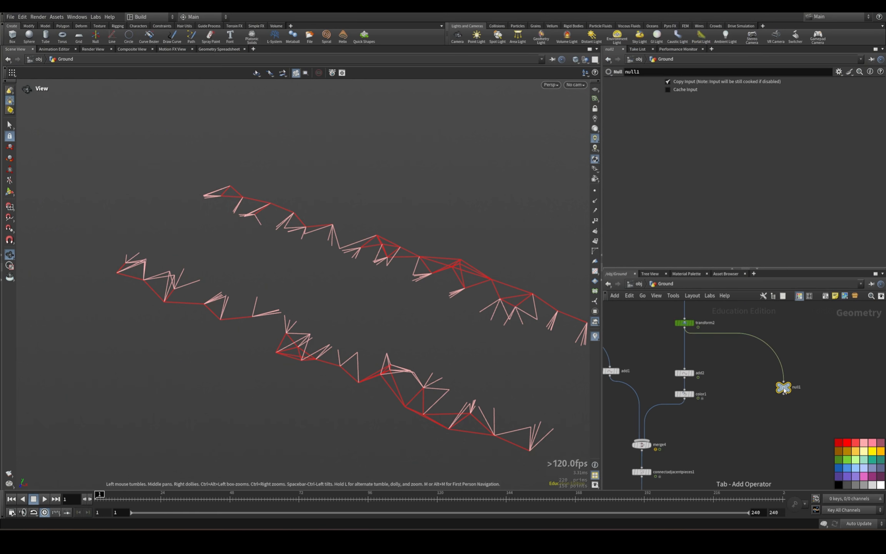
Insert an Attribute Wrangle on the wire between transform2 and the new Null.
{"action": "left_click", "coordinate": [807, 354]}
{"action": "key", "text": "Tab"}
{"action": "type", "text": "attribute wran"}
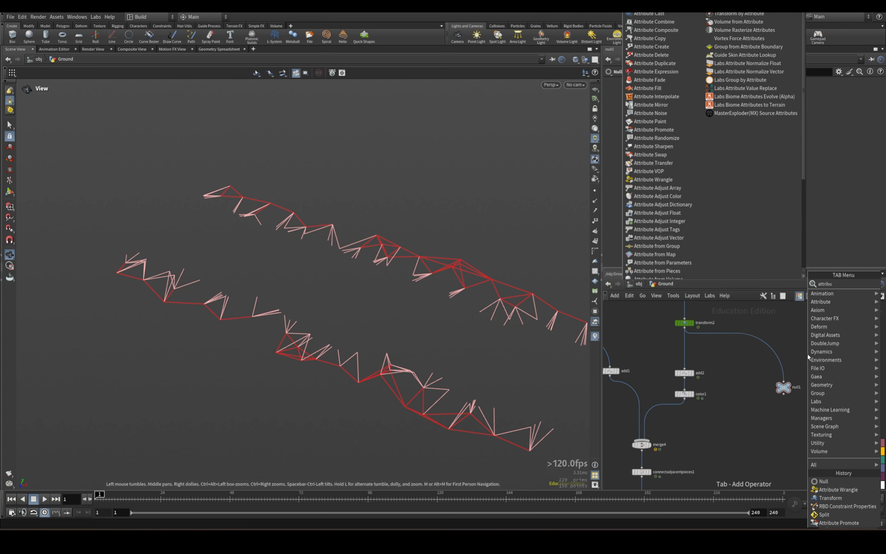
{"action": "key", "text": "Return"}
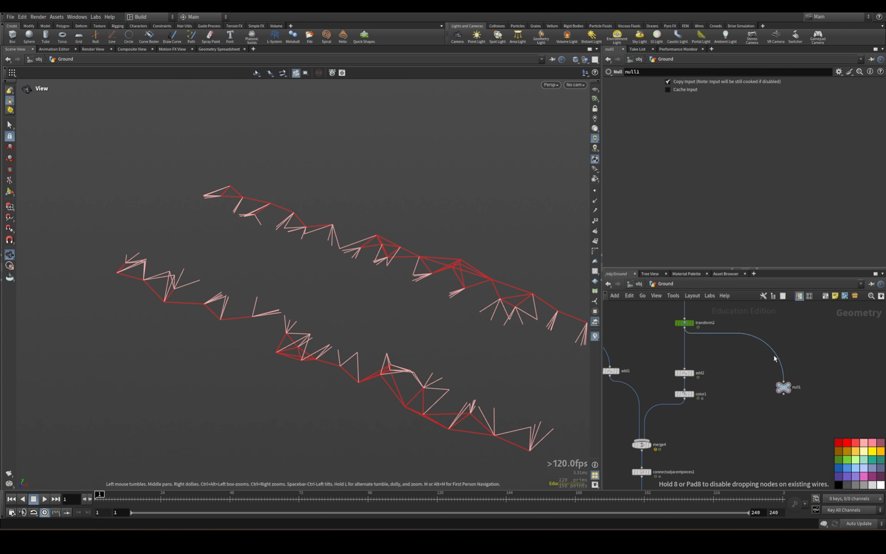
{"action": "left_click", "coordinate": [783, 352]}
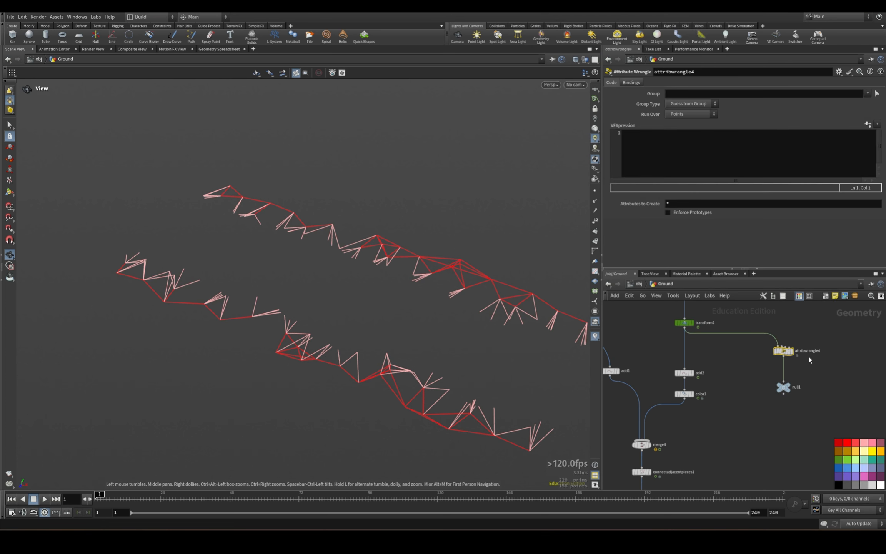
Display attribwrangle4 and enter VEX code with i@active=0; plus lines for the integer animated and deforming attributes.
{"action": "left_click", "coordinate": [792, 351]}
{"action": "left_click", "coordinate": [641, 151]}
{"action": "type", "text": "@"}
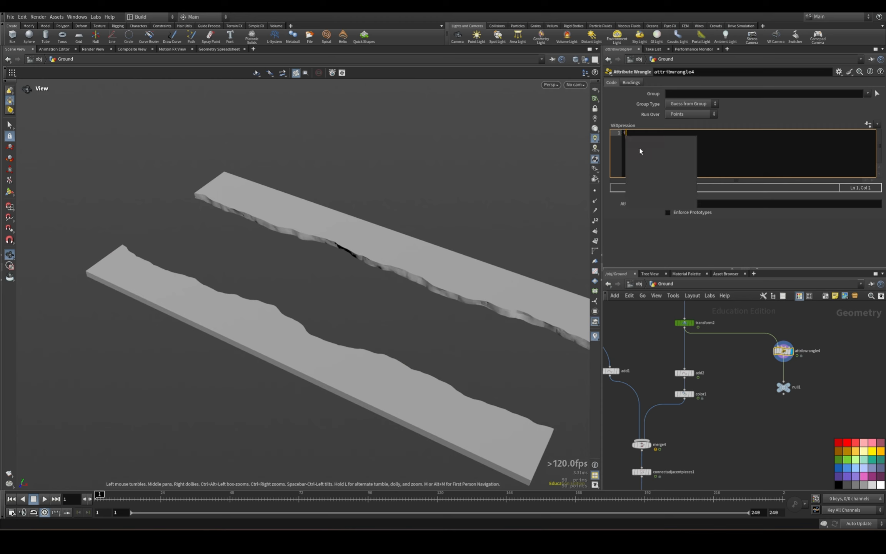
{"action": "type", "text": "@active="}
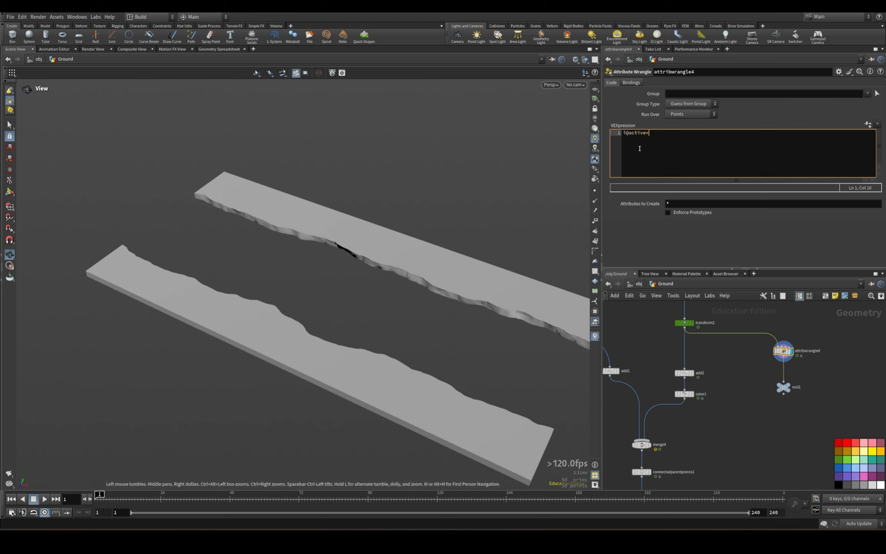
{"action": "type", "text": "0;"}
{"action": "key", "text": "Return"}
{"action": "type", "text": "i@animate"}
{"action": "key", "text": "Return"}
{"action": "type", "text": "i@deforming=1;"}
{"action": "left_click", "coordinate": [744, 387]}
Rename the Null below attribwrangle4 as OUT_Edge_Geo.
{"action": "left_click", "coordinate": [783, 388]}
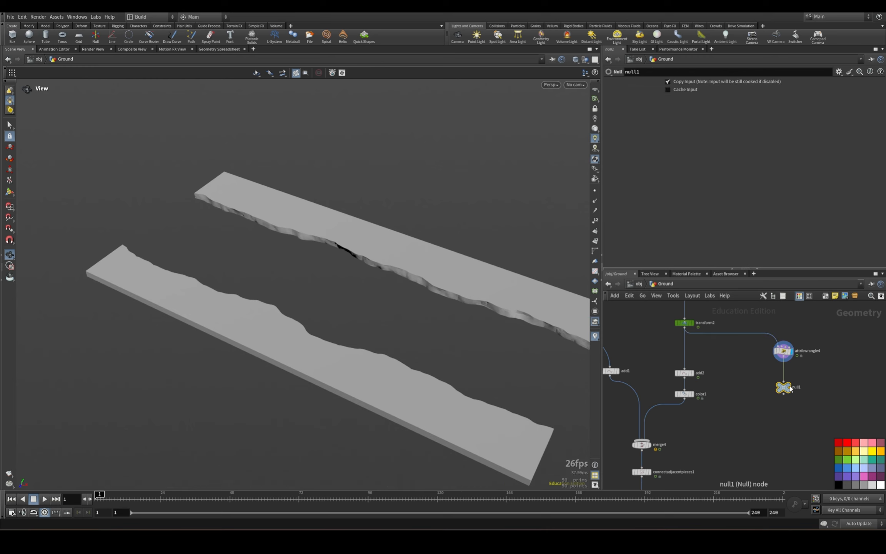
{"action": "key", "text": "F2"}
{"action": "type", "text": "OUT_Edge_Geo"}
{"action": "key", "text": "Return"}
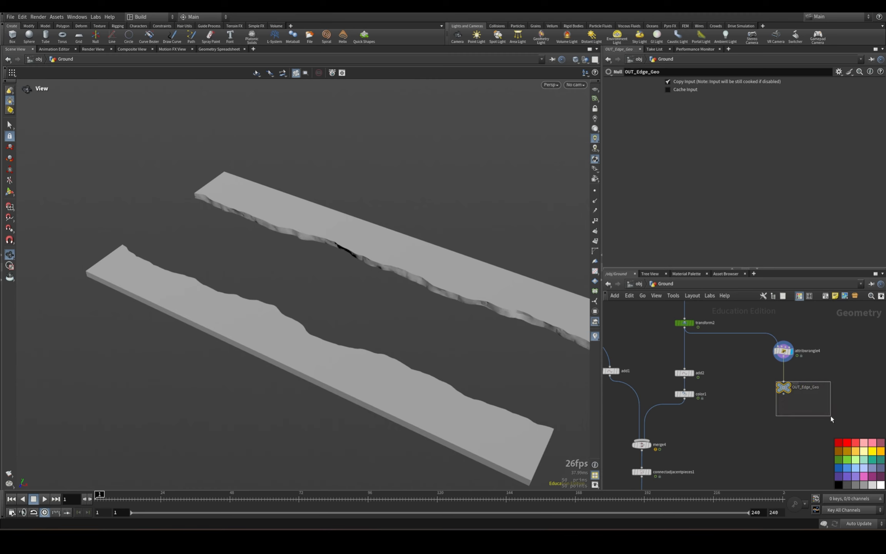
Color OUT_Edge_Geo black and line it up in the row of the other output nulls.
{"action": "left_click", "coordinate": [839, 485]}
{"action": "scroll", "coordinate": [792, 378], "scroll_direction": "down", "scroll_amount": 5}
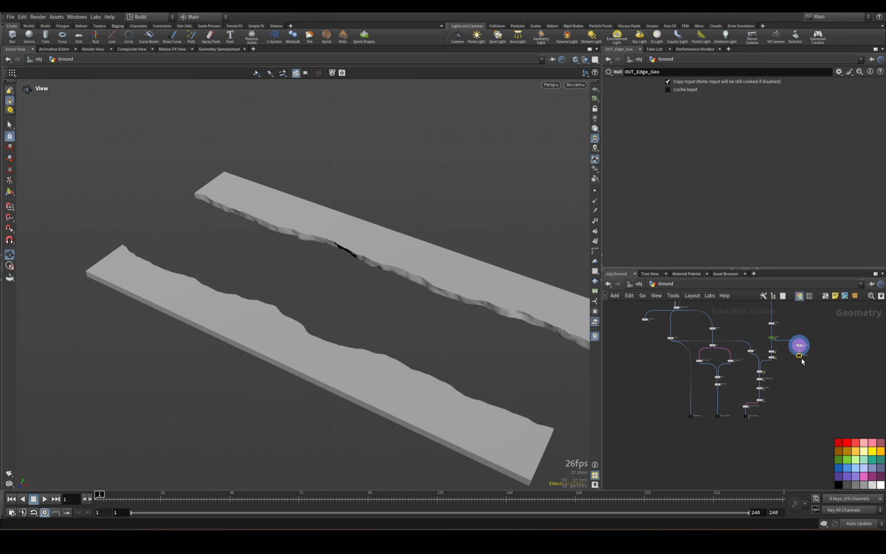
{"action": "left_click_drag", "start_coordinate": [801, 358], "coordinate": [771, 418]}
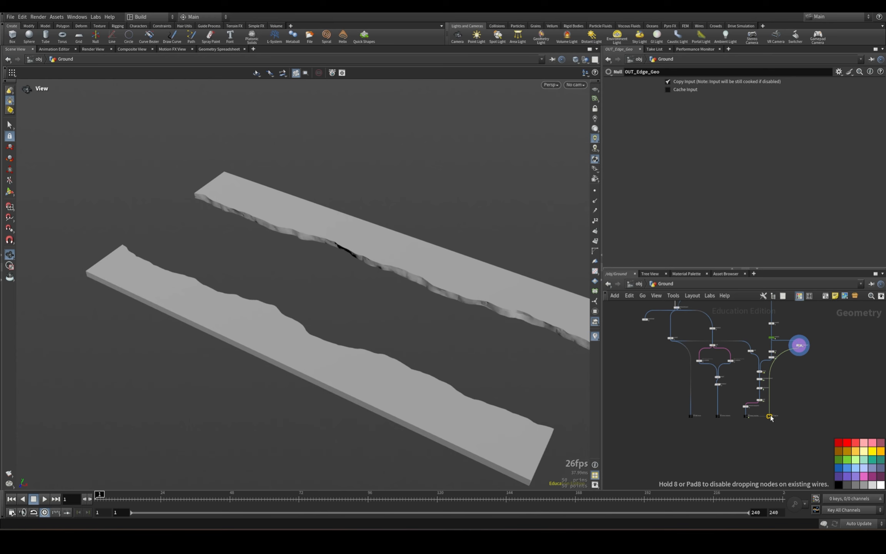
{"action": "middle_click_drag", "start_coordinate": [786, 441], "coordinate": [824, 387]}
{"action": "left_click_drag", "start_coordinate": [828, 393], "coordinate": [707, 355]}
{"action": "scroll", "coordinate": [773, 381], "scroll_direction": "up", "scroll_amount": 4}
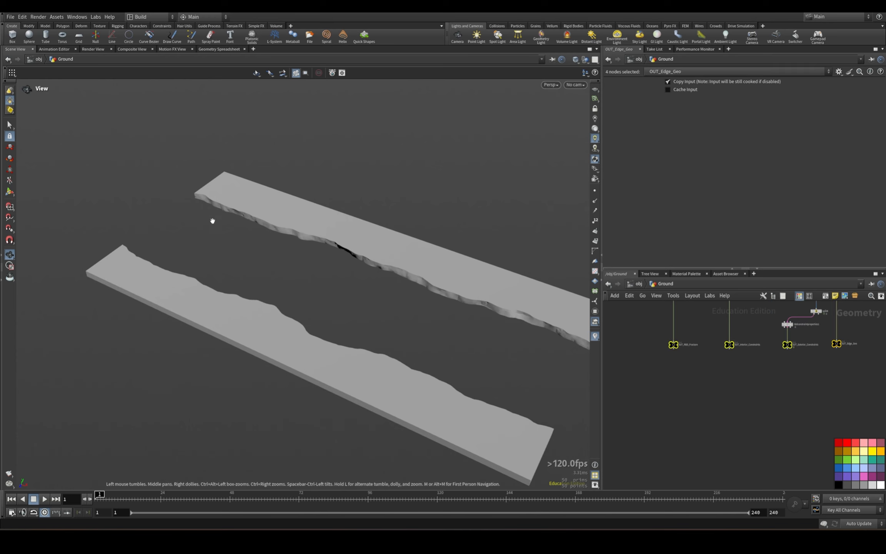
{"action": "left_click", "coordinate": [815, 411]}
{"action": "scroll", "coordinate": [781, 408], "scroll_direction": "up", "scroll_amount": 4}
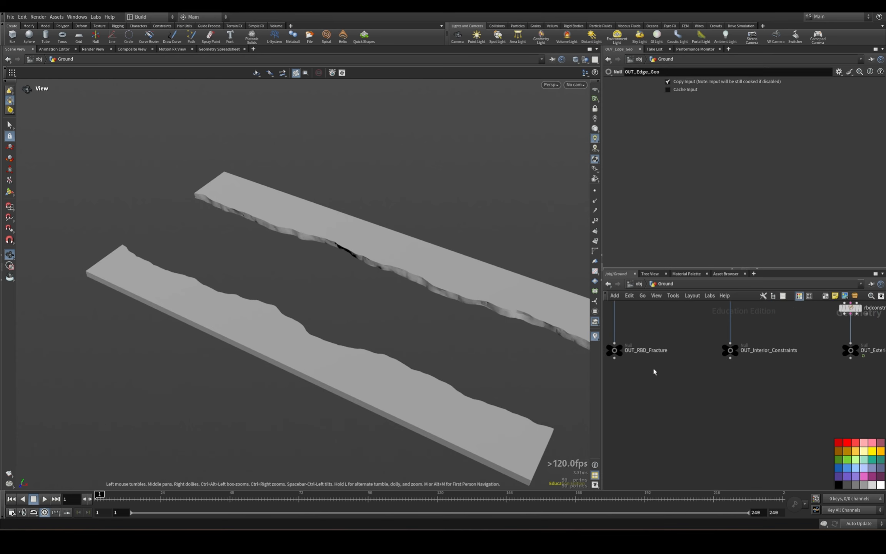
Display OUT_Edge_Geo and add a DOP Network named RBD_Sim below the output nulls.
{"action": "left_click", "coordinate": [665, 388]}
{"action": "middle_click_drag", "start_coordinate": [761, 436], "coordinate": [639, 415]}
{"action": "left_click", "coordinate": [673, 373]}
{"action": "left_click", "coordinate": [730, 361]}
{"action": "middle_click_drag", "start_coordinate": [810, 400], "coordinate": [784, 367]}
{"action": "left_click", "coordinate": [767, 363]}
{"action": "key", "text": "Tab"}
{"action": "type", "text": "dop"}
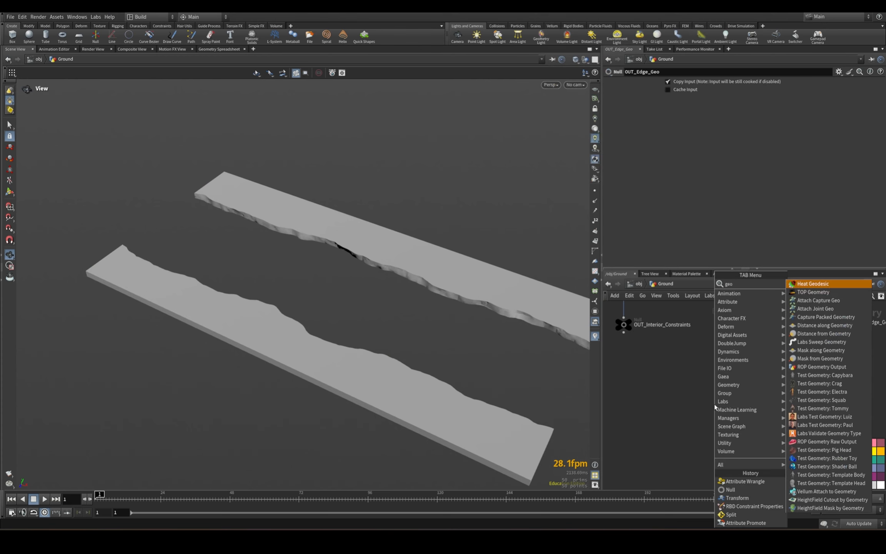
{"action": "left_click", "coordinate": [824, 292]}
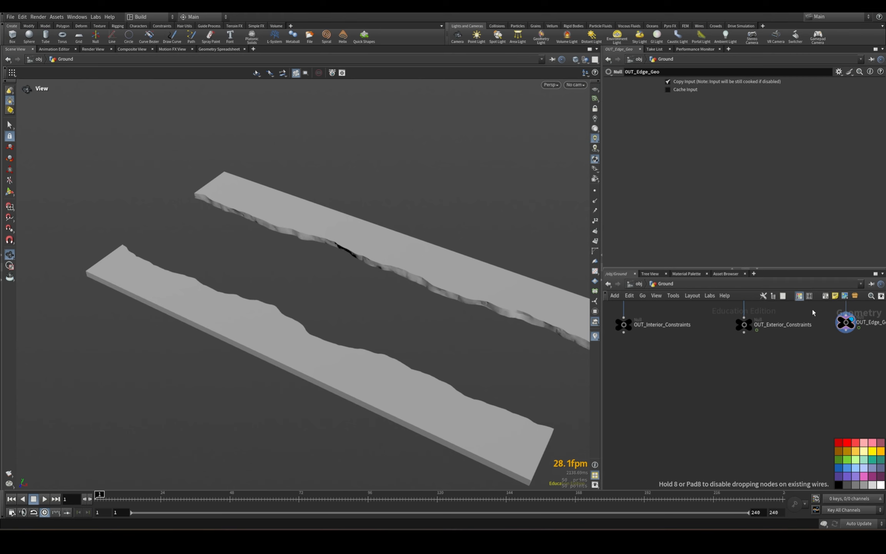
{"action": "left_click", "coordinate": [745, 376]}
{"action": "type", "text": "RBD_Sim"}
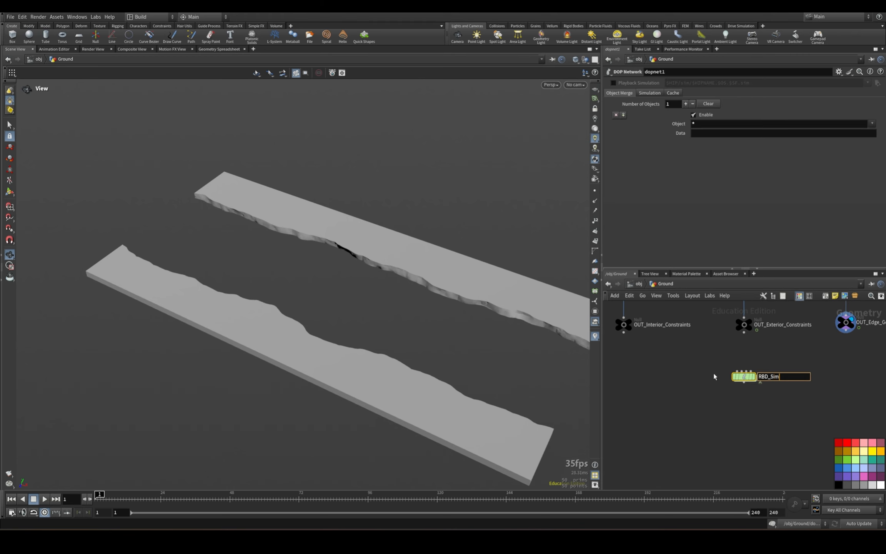
{"action": "key", "text": "Return"}
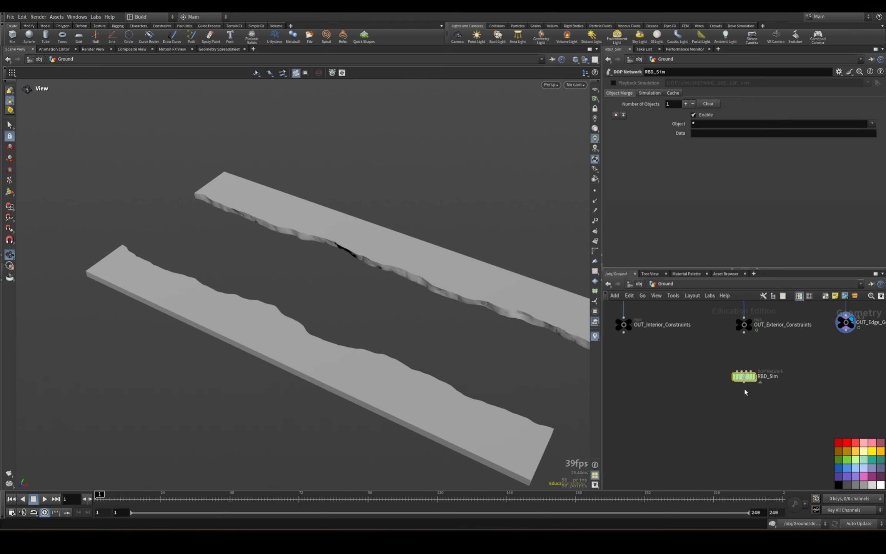
Add a Rigid Body Solver inside RBD_Sim and wire it into the output node.
{"action": "double_click", "coordinate": [744, 377]}
{"action": "key", "text": "Tab"}
{"action": "type", "text": "rgi"}
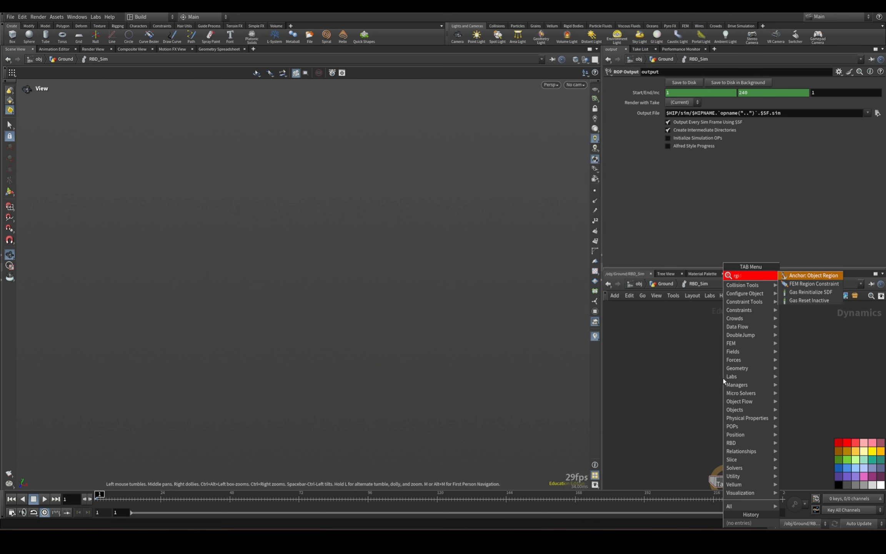
{"action": "key", "text": "BackSpace"}
{"action": "key", "text": "BackSpace"}
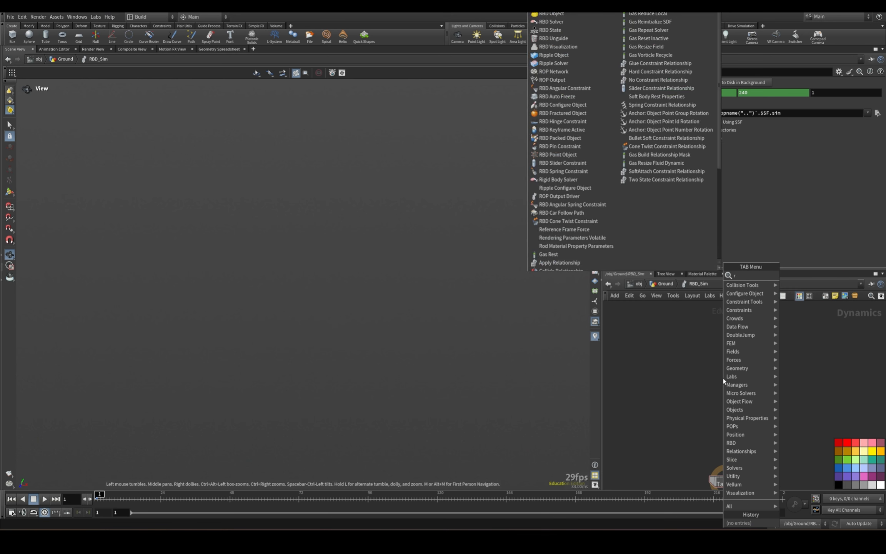
{"action": "type", "text": "igid"}
{"action": "key", "text": "Return"}
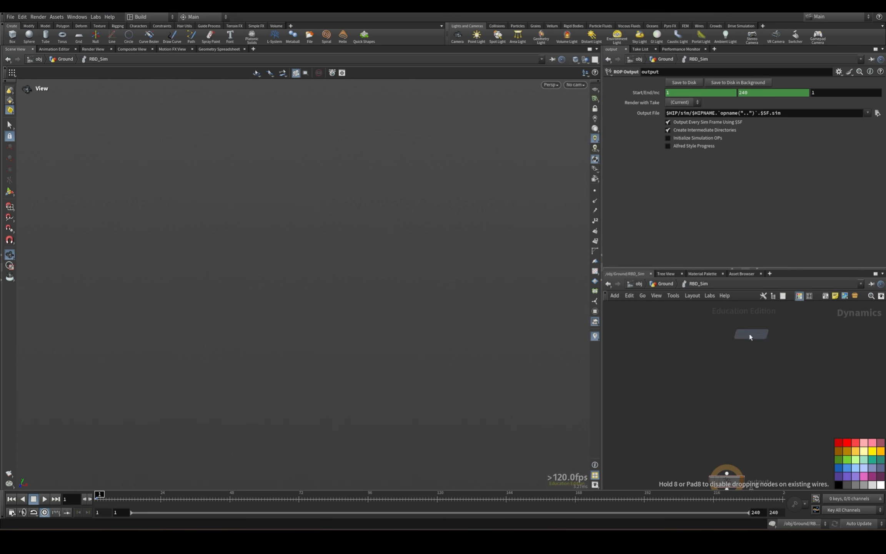
{"action": "left_click", "coordinate": [749, 334]}
{"action": "left_click", "coordinate": [745, 340]}
{"action": "left_click", "coordinate": [727, 473]}
Insert a Gravity Force between rigidbodysolver1 and the output node.
{"action": "key", "text": "Tab"}
{"action": "type", "text": "gravi"}
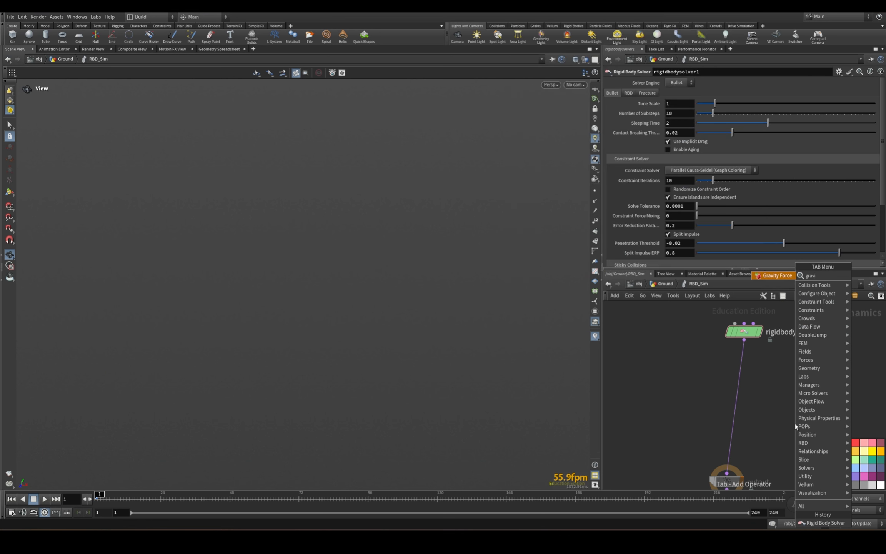
{"action": "key", "text": "Return"}
{"action": "left_click", "coordinate": [741, 423]}
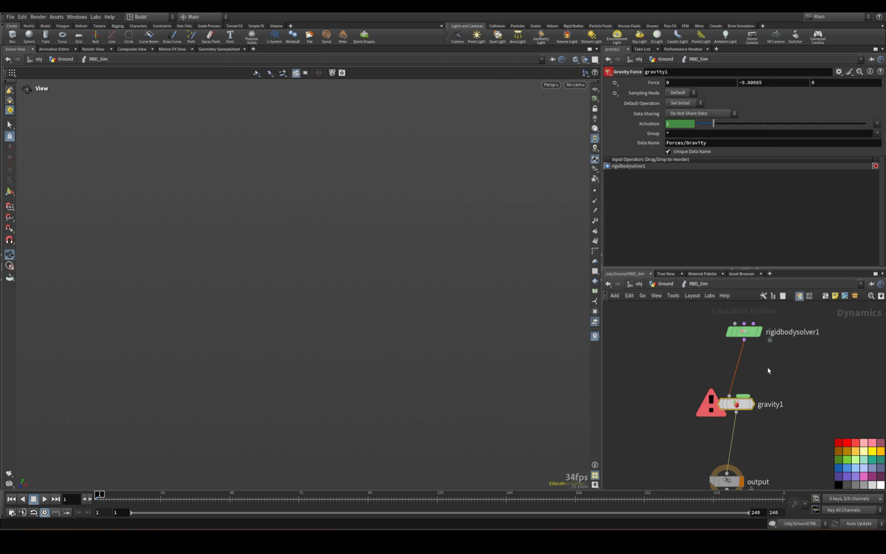
Add an RBD Packed Object near the rigid body solver and name it geo_fracture.
{"action": "scroll", "coordinate": [768, 370], "scroll_direction": "up", "scroll_amount": 3}
{"action": "key", "text": "Tab"}
{"action": "type", "text": "rbd pack"}
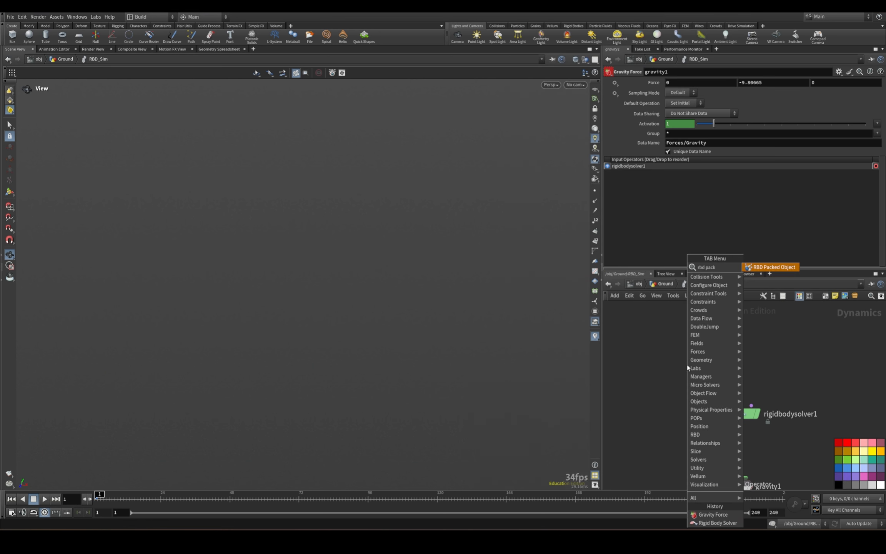
{"action": "key", "text": "Return"}
{"action": "left_click", "coordinate": [681, 366]}
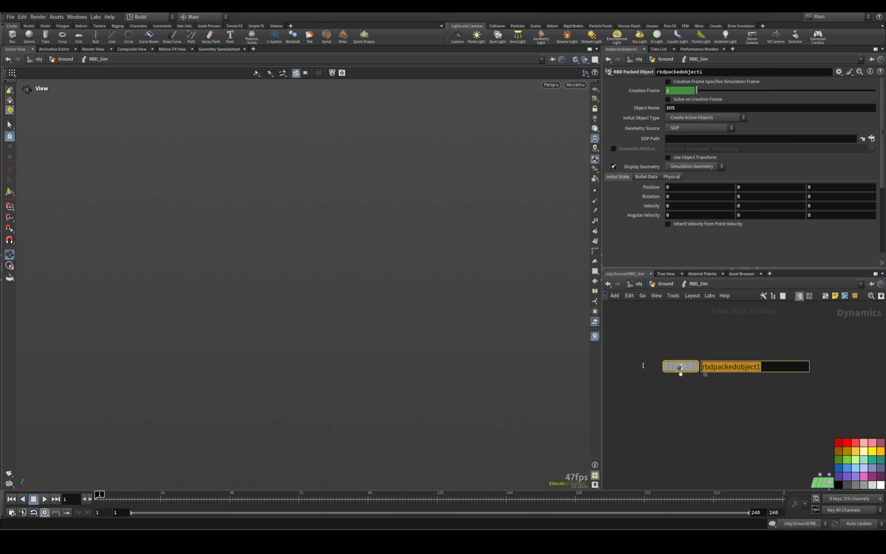
{"action": "type", "text": "fr"}
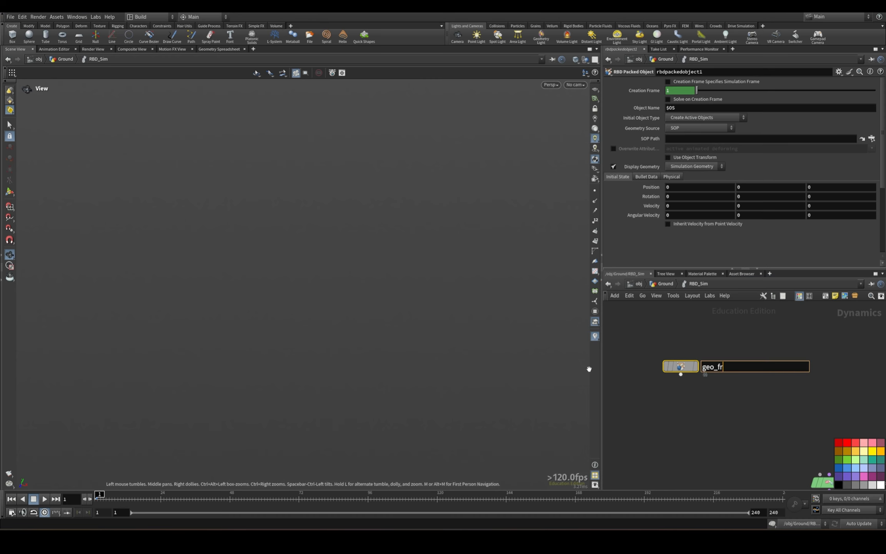
{"action": "type", "text": "eo_fracture"}
{"action": "key", "text": "Return"}
Switch the desktop layout to SplitBuild_VFX.
{"action": "left_click", "coordinate": [157, 18]}
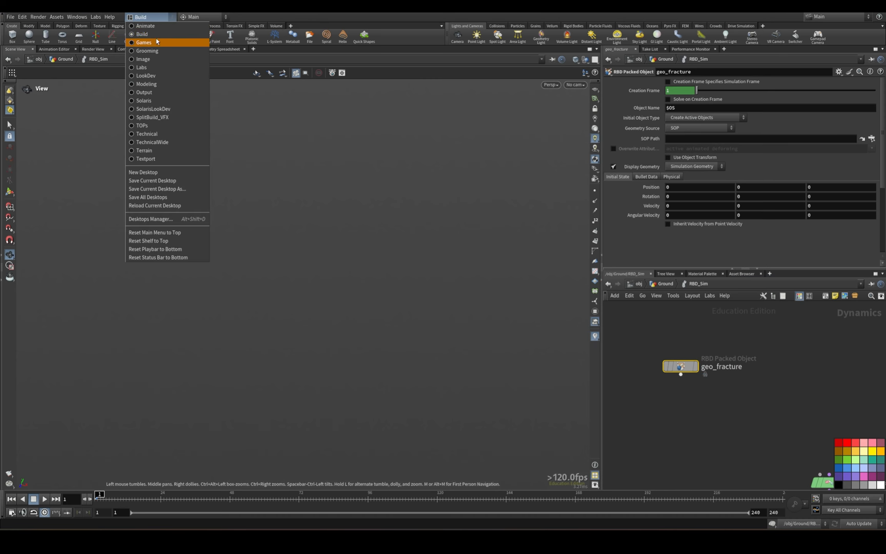
{"action": "left_click", "coordinate": [152, 117]}
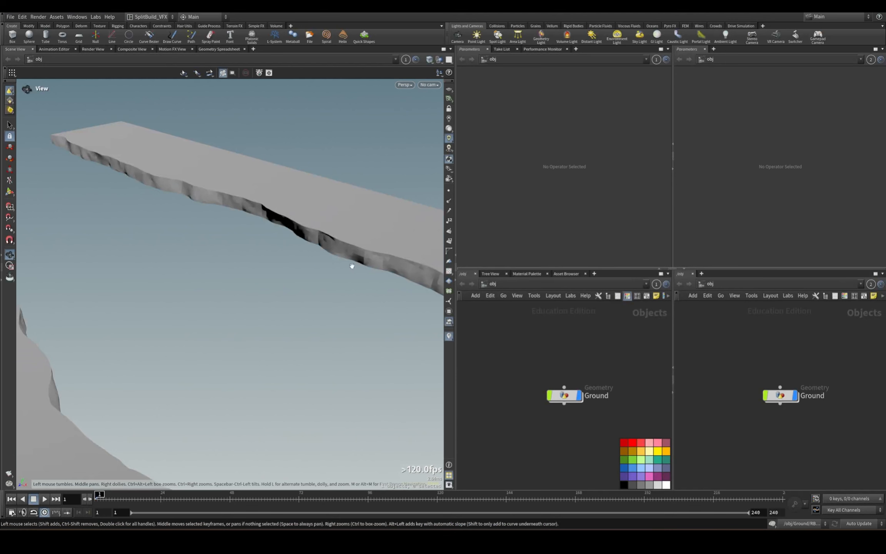
Open the RBD_Sim network in one network pane and the Ground geometry network in the other.
{"action": "double_click", "coordinate": [564, 395]}
{"action": "middle_click_drag", "start_coordinate": [609, 469], "coordinate": [591, 390]}
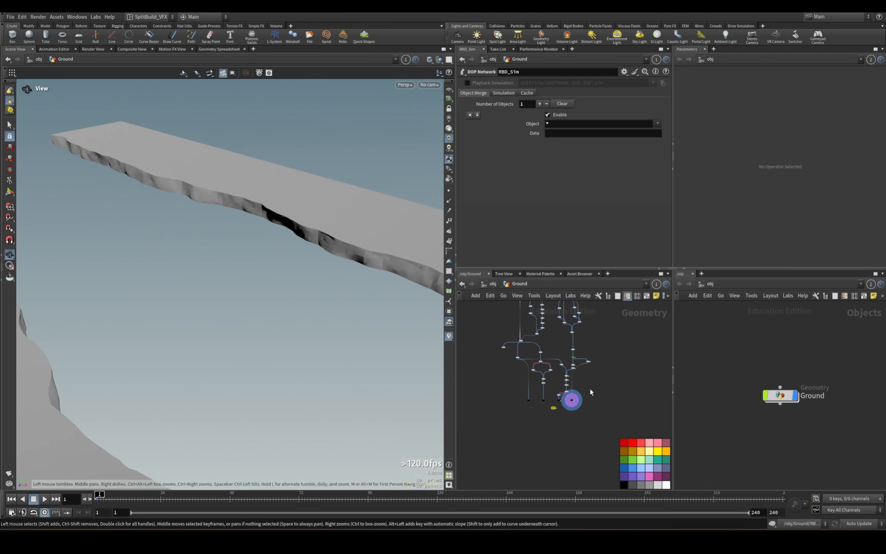
{"action": "scroll", "coordinate": [571, 409], "scroll_direction": "up", "scroll_amount": 6}
{"action": "scroll", "coordinate": [482, 407], "scroll_direction": "up", "scroll_amount": 2}
{"action": "middle_click_drag", "start_coordinate": [482, 407], "coordinate": [487, 384]}
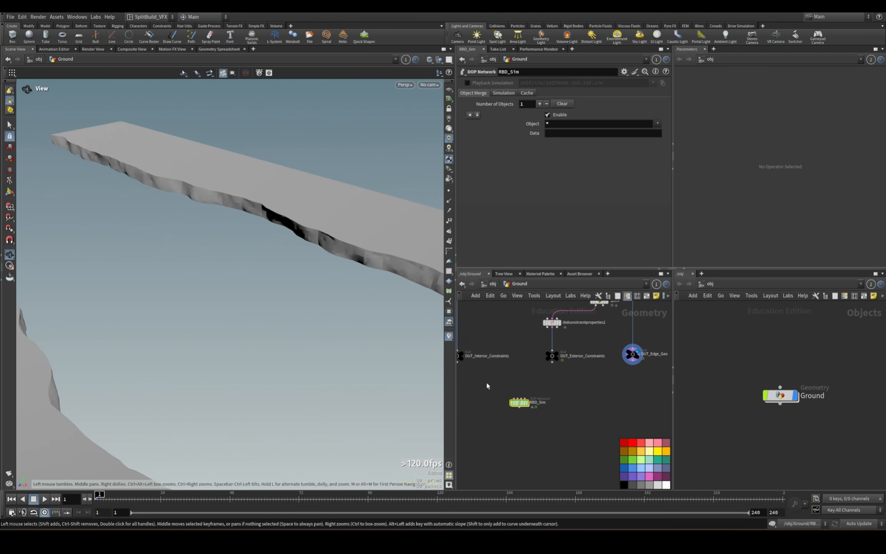
{"action": "double_click", "coordinate": [781, 396]}
{"action": "scroll", "coordinate": [533, 412], "scroll_direction": "up", "scroll_amount": 4}
{"action": "double_click", "coordinate": [512, 393]}
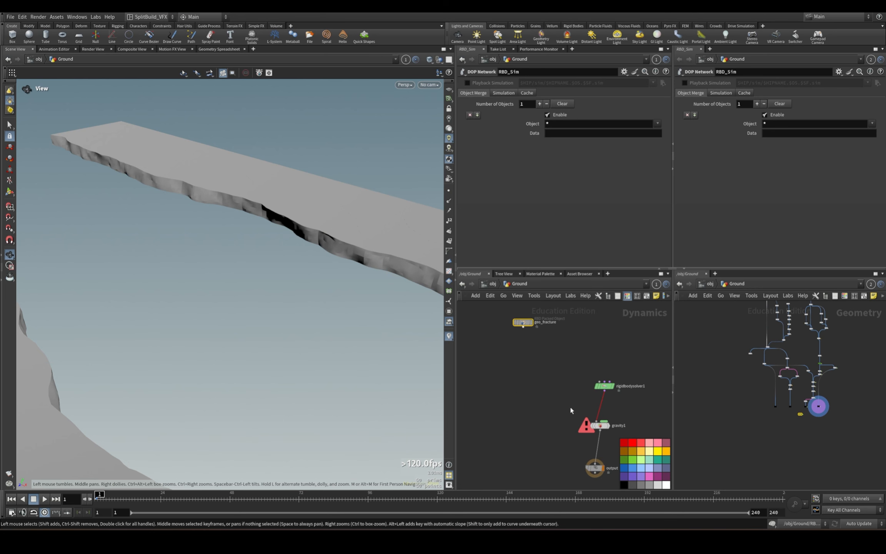
Wire geo_fracture into the first input of rigidbodysolver1 and set its SOP Path to ../../OUT_RBD_Fracture.
{"action": "left_click_drag", "start_coordinate": [500, 336], "coordinate": [579, 395]}
{"action": "scroll", "coordinate": [820, 417], "scroll_direction": "up", "scroll_amount": 6}
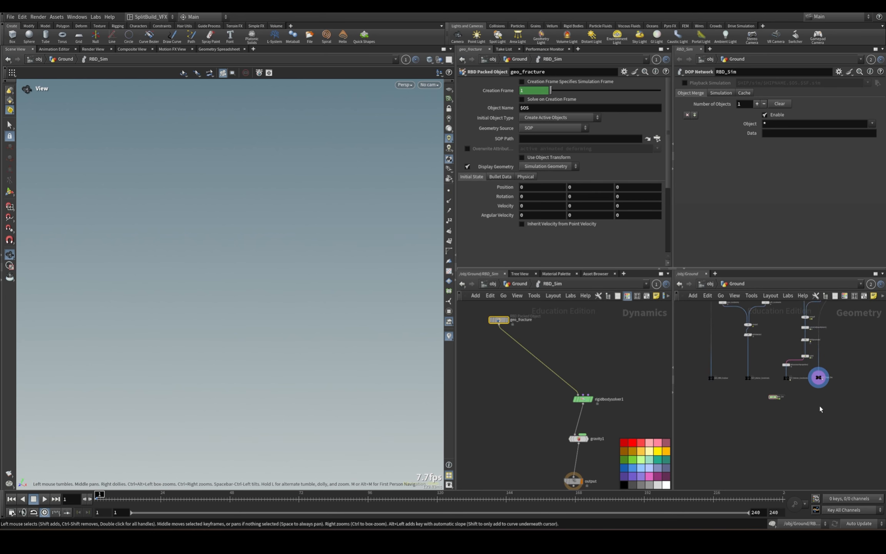
{"action": "middle_click_drag", "start_coordinate": [696, 405], "coordinate": [827, 449]}
{"action": "left_click", "coordinate": [781, 406]}
{"action": "scroll", "coordinate": [789, 420], "scroll_direction": "up", "scroll_amount": 4}
{"action": "left_click_drag", "start_coordinate": [780, 397], "coordinate": [543, 139]}
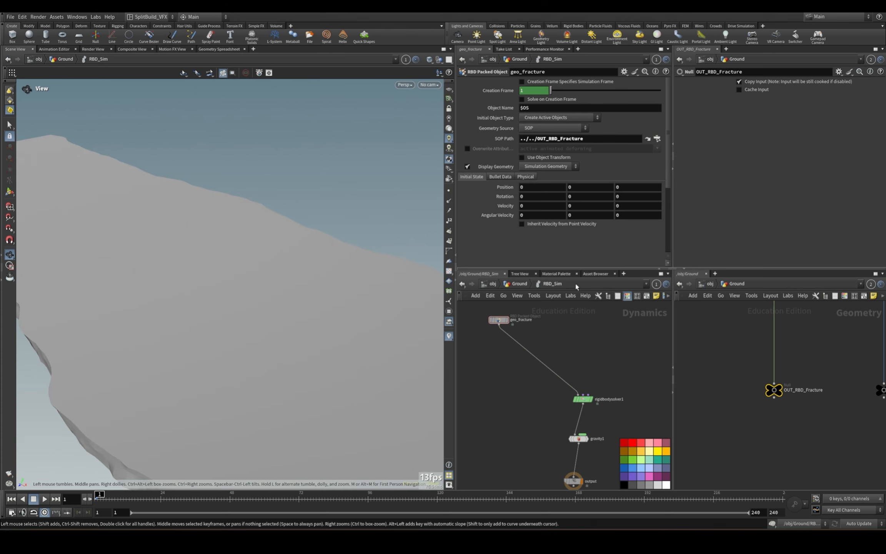
In geo_fracture's physical properties, set the Density to 10000 and the Bounce to .01.
{"action": "left_click", "coordinate": [525, 177]}
{"action": "left_click", "coordinate": [543, 221]}
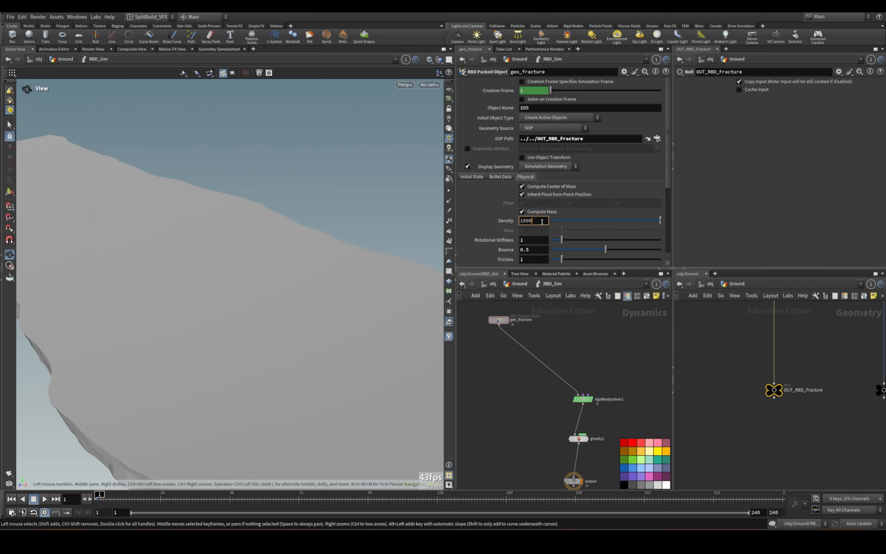
{"action": "type", "text": "0"}
{"action": "left_click", "coordinate": [539, 250]}
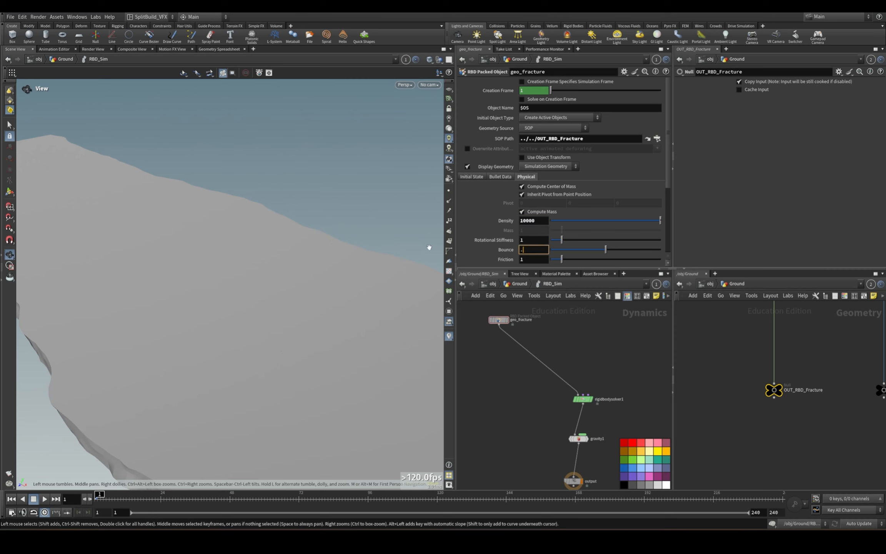
{"action": "key", "text": "Return"}
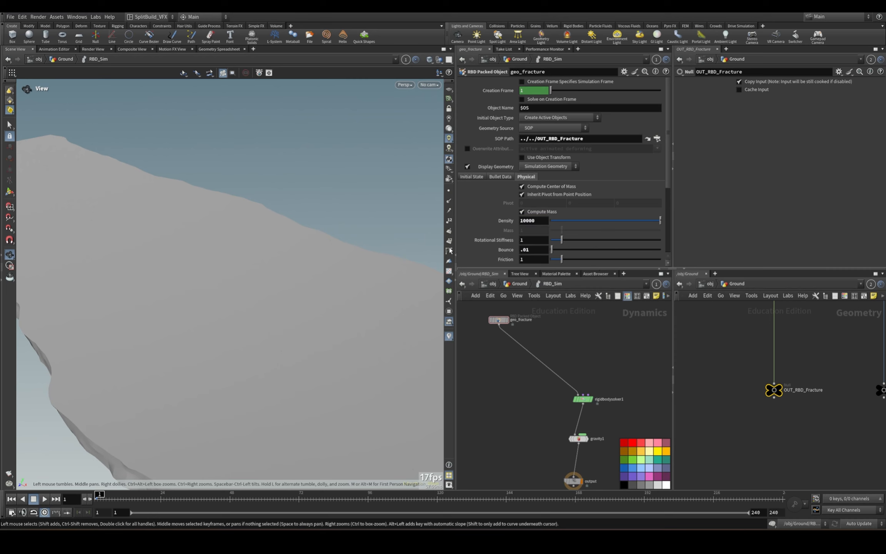
Play the first frames of the simulation, return to frame 1 and check the slab's fracture pieces in wireframe.
{"action": "scroll", "coordinate": [520, 382], "scroll_direction": "down", "scroll_amount": 2}
{"action": "middle_click_drag", "start_coordinate": [520, 382], "coordinate": [506, 352]}
{"action": "left_click_drag", "start_coordinate": [213, 444], "coordinate": [236, 342]}
{"action": "left_click", "coordinate": [46, 499]}
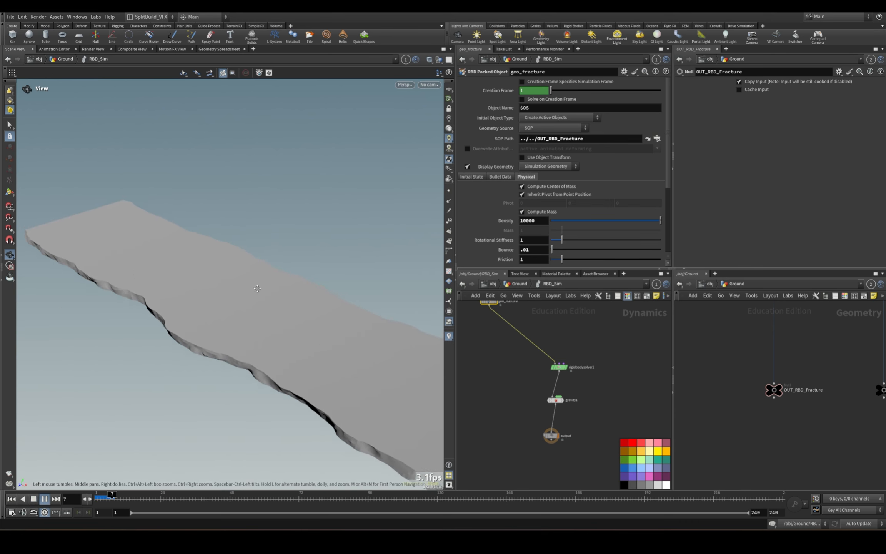
{"action": "left_click", "coordinate": [11, 499]}
{"action": "key", "text": "w"}
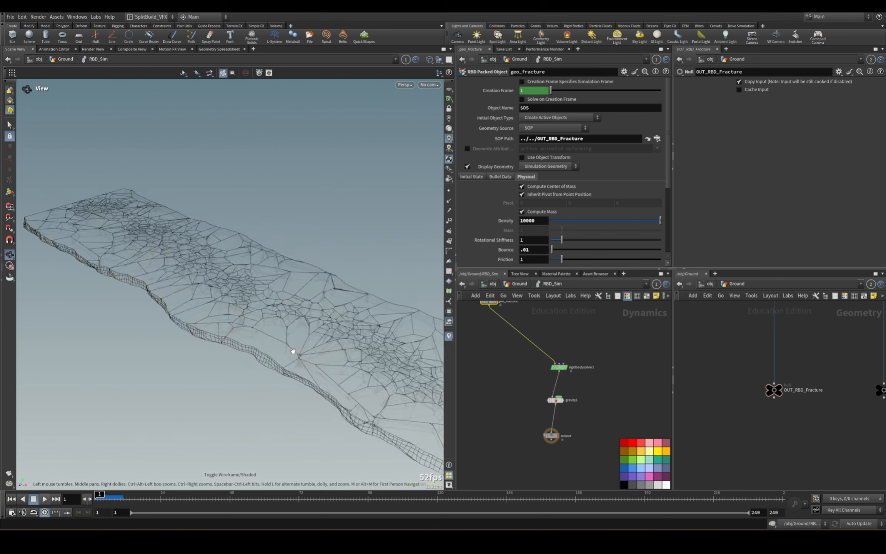
{"action": "key", "text": "w"}
Make room in RBD_Sim and insert a Merge node between geo_fracture and rigidbodysolver1.
{"action": "middle_click_drag", "start_coordinate": [515, 358], "coordinate": [550, 425]}
{"action": "scroll", "coordinate": [605, 386], "scroll_direction": "up", "scroll_amount": 2}
{"action": "middle_click_drag", "start_coordinate": [605, 389], "coordinate": [581, 296]}
{"action": "left_click_drag", "start_coordinate": [518, 403], "coordinate": [569, 433]}
{"action": "left_click", "coordinate": [565, 376]}
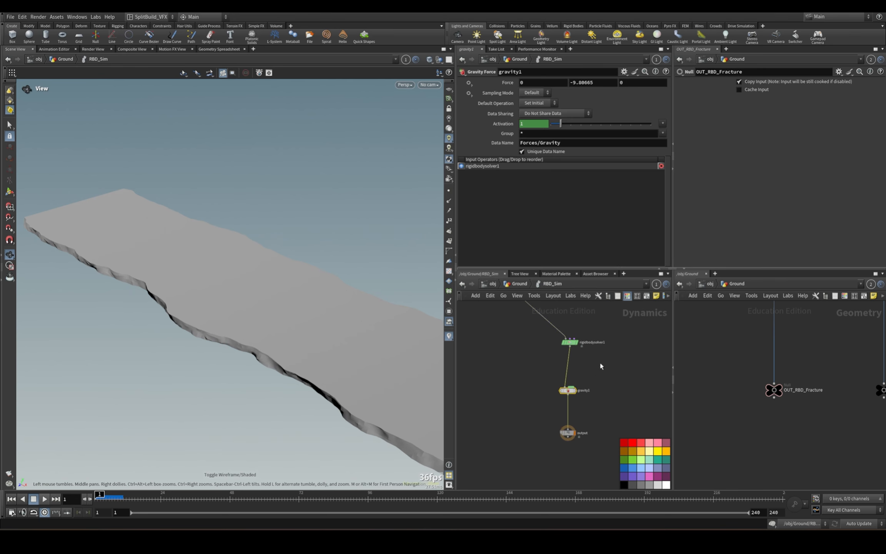
{"action": "middle_click_drag", "start_coordinate": [565, 378], "coordinate": [596, 450]}
{"action": "key", "text": "Tab"}
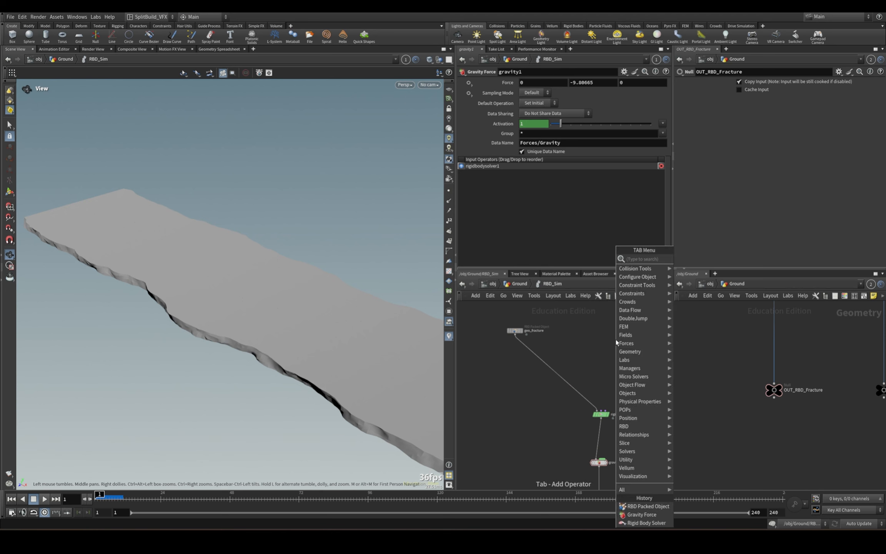
{"action": "type", "text": "merge"}
{"action": "key", "text": "Return"}
{"action": "scroll", "coordinate": [615, 340], "scroll_direction": "up", "scroll_amount": 3}
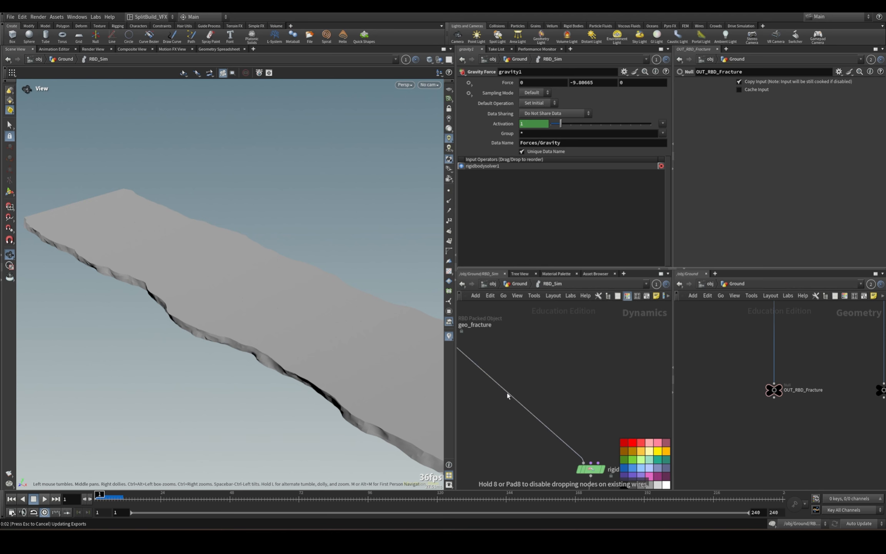
{"action": "left_click", "coordinate": [564, 423]}
Add a second RBD Packed Object, wire it into merge1 and name it edge_geo.
{"action": "key", "text": "Tab"}
{"action": "type", "text": "rbd pack"}
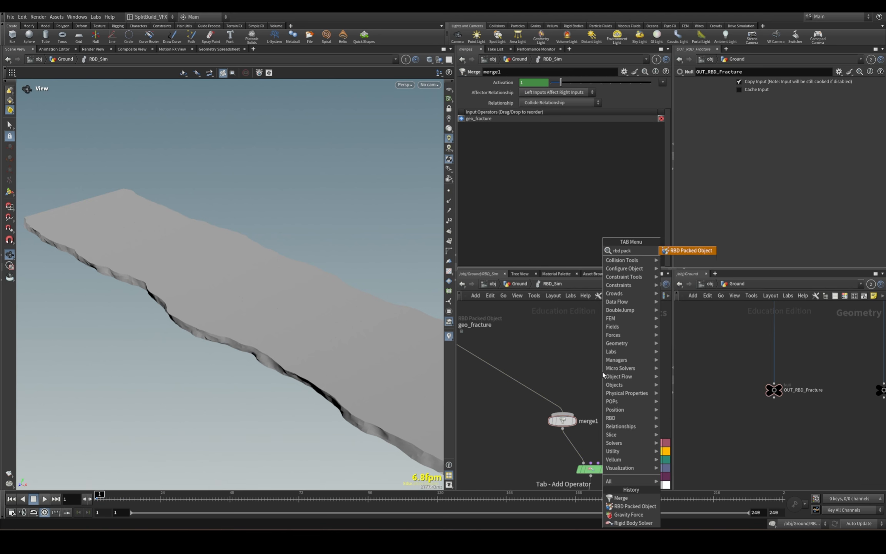
{"action": "left_click", "coordinate": [697, 252]}
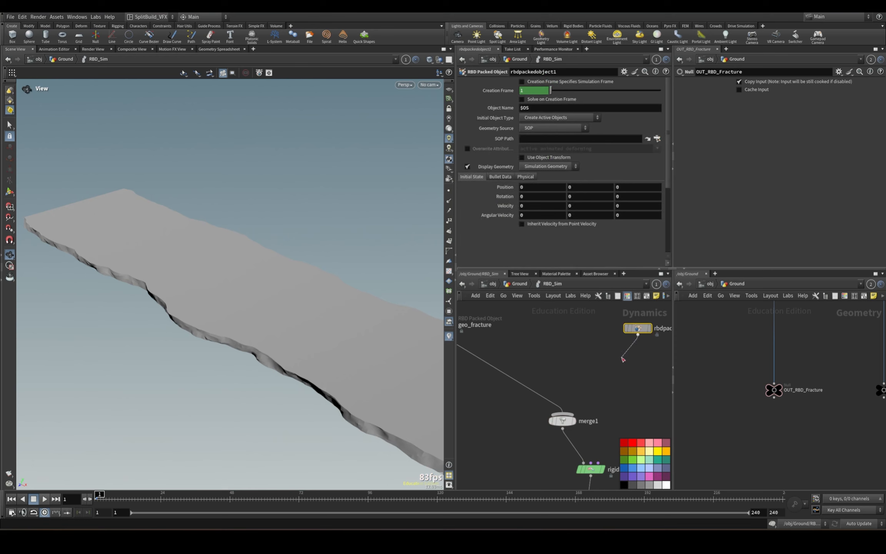
{"action": "left_click_drag", "start_coordinate": [622, 357], "coordinate": [567, 415]}
{"action": "middle_click_drag", "start_coordinate": [650, 373], "coordinate": [590, 383]}
{"action": "left_click", "coordinate": [609, 339]}
{"action": "left_click_drag", "start_coordinate": [658, 337], "coordinate": [515, 327]}
{"action": "type", "text": "edge"}
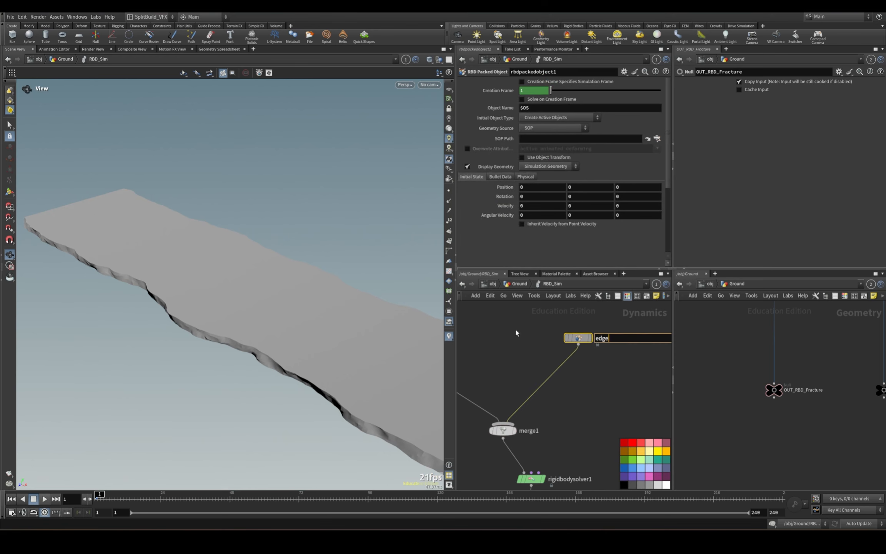
{"action": "type", "text": "_geo"}
{"action": "key", "text": "Return"}
Set edge_geo's SOP Path to ../../OUT_Edge_Geo and enable overwriting the active, animated and deforming attributes.
{"action": "scroll", "coordinate": [693, 385], "scroll_direction": "down", "scroll_amount": 3}
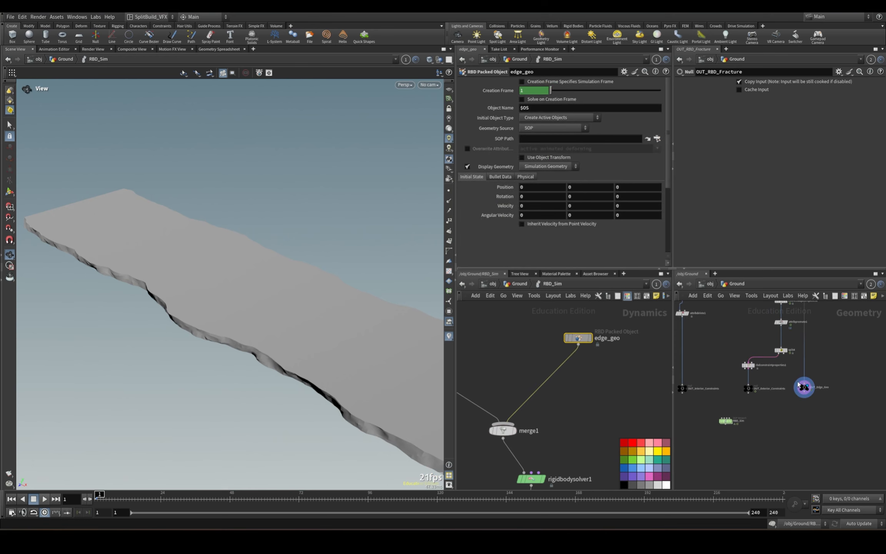
{"action": "left_click_drag", "start_coordinate": [798, 384], "coordinate": [565, 188]}
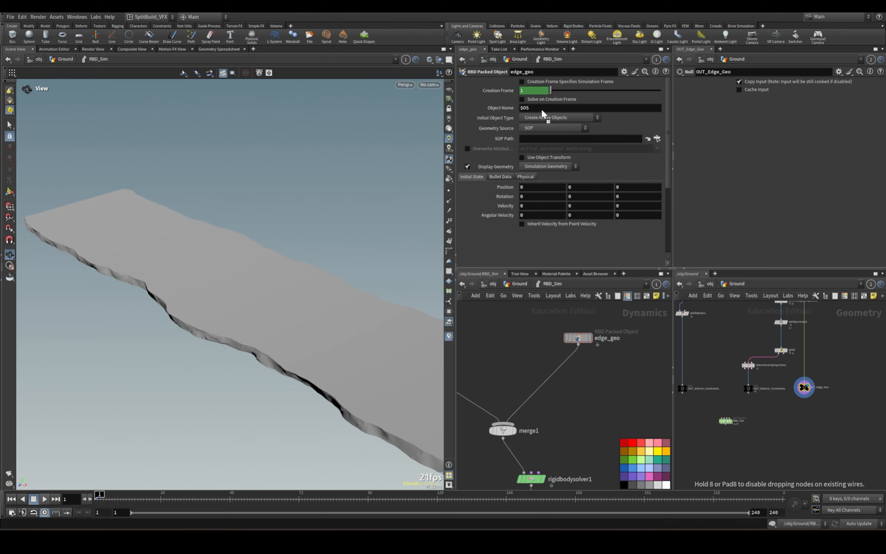
{"action": "left_click_drag", "start_coordinate": [542, 114], "coordinate": [545, 139]}
{"action": "left_click_drag", "start_coordinate": [578, 338], "coordinate": [591, 335]}
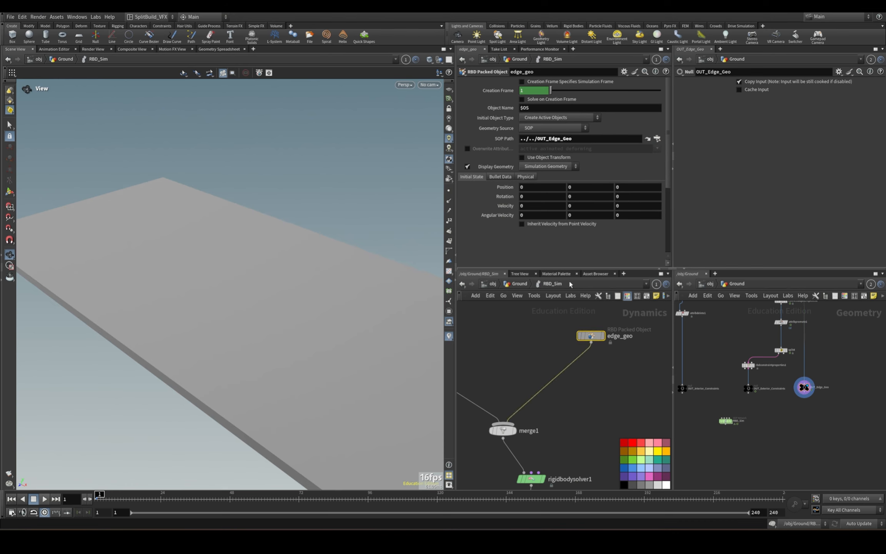
{"action": "left_click", "coordinate": [467, 149]}
{"action": "left_click_drag", "start_coordinate": [606, 150], "coordinate": [489, 151]}
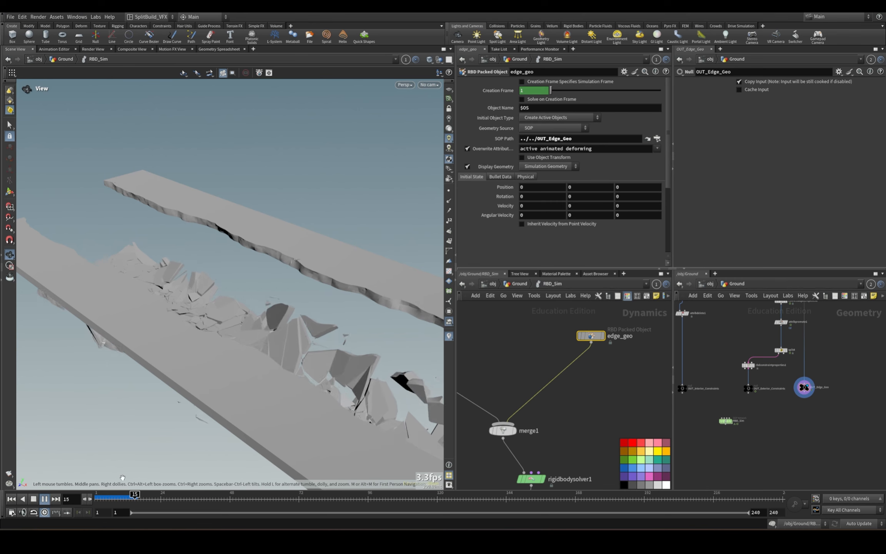
Scrub through the simulated frames to examine how the fractured pieces move between the edge slabs, then return to frame 1.
{"action": "left_click_drag", "start_coordinate": [103, 500], "coordinate": [130, 499]}
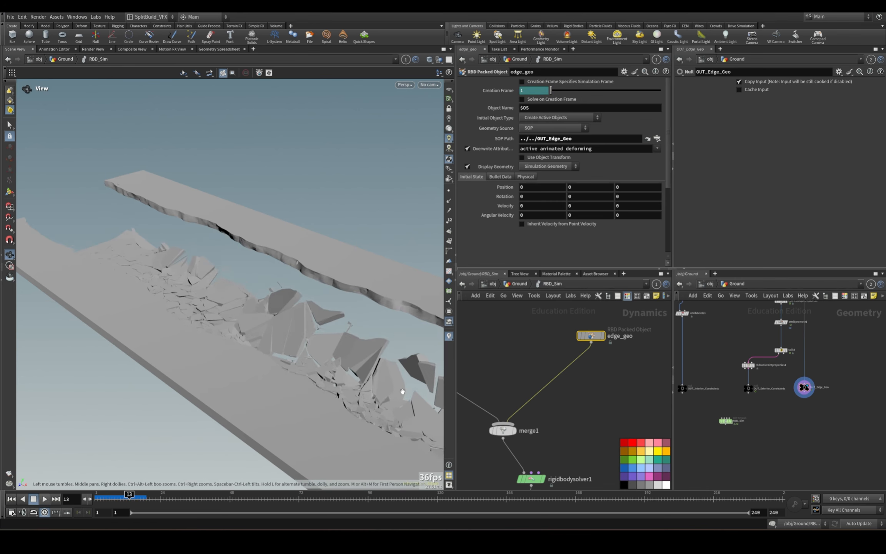
{"action": "left_click_drag", "start_coordinate": [405, 386], "coordinate": [227, 200]}
{"action": "left_click_drag", "start_coordinate": [118, 499], "coordinate": [99, 499]}
Insert a Constraint Network node between geo_fracture and merge1, placing it below geo_fracture.
{"action": "middle_click_drag", "start_coordinate": [579, 402], "coordinate": [654, 473]}
{"action": "scroll", "coordinate": [609, 437], "scroll_direction": "down", "scroll_amount": 3}
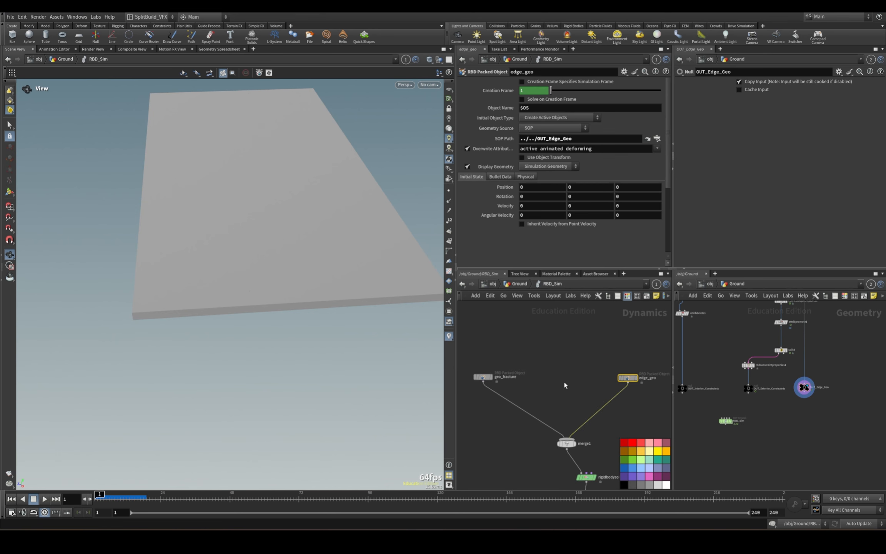
{"action": "key", "text": "Tab"}
{"action": "type", "text": "cons"}
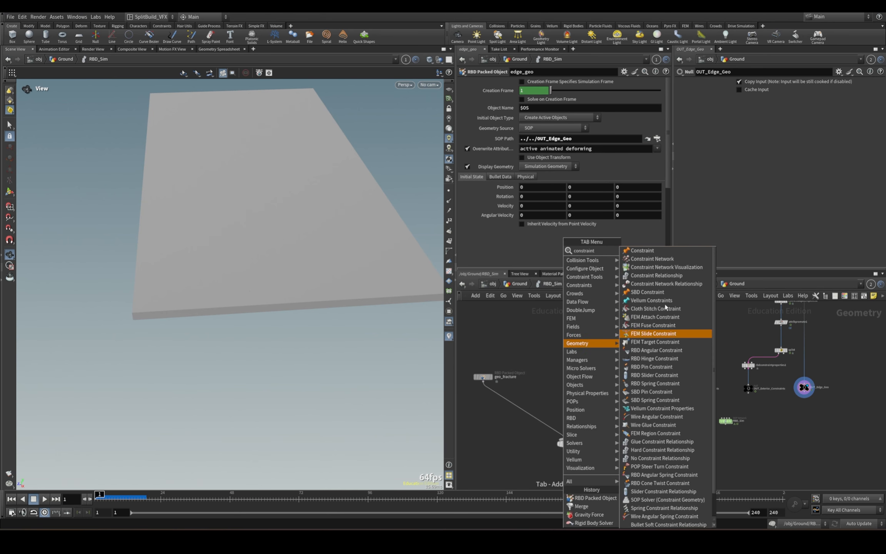
{"action": "left_click", "coordinate": [652, 258]}
{"action": "left_click", "coordinate": [519, 407]}
{"action": "left_click_drag", "start_coordinate": [474, 359], "coordinate": [511, 393]}
{"action": "left_click_drag", "start_coordinate": [484, 377], "coordinate": [462, 356]}
{"action": "left_click", "coordinate": [515, 407]}
{"action": "left_click_drag", "start_coordinate": [514, 410], "coordinate": [471, 404]}
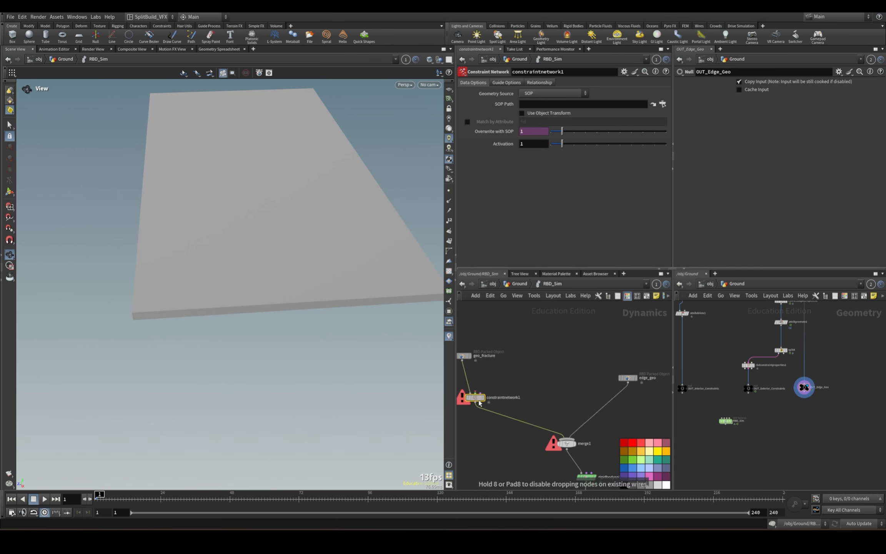
Switch the network to curved wires and space out the nodes around constraintnetwork1 and merge1.
{"action": "left_click", "coordinate": [540, 376]}
{"action": "key", "text": "shift+s"}
{"action": "middle_click_drag", "start_coordinate": [568, 455], "coordinate": [597, 369]}
{"action": "scroll", "coordinate": [596, 412], "scroll_direction": "down", "scroll_amount": 3}
{"action": "left_click_drag", "start_coordinate": [573, 345], "coordinate": [618, 423]}
{"action": "left_click_drag", "start_coordinate": [597, 357], "coordinate": [598, 390]}
{"action": "middle_click_drag", "start_coordinate": [631, 357], "coordinate": [646, 422]}
{"action": "left_click", "coordinate": [593, 367]}
{"action": "scroll", "coordinate": [565, 366], "scroll_direction": "up", "scroll_amount": 4}
{"action": "left_click", "coordinate": [527, 379]}
{"action": "left_click_drag", "start_coordinate": [527, 379], "coordinate": [538, 379]}
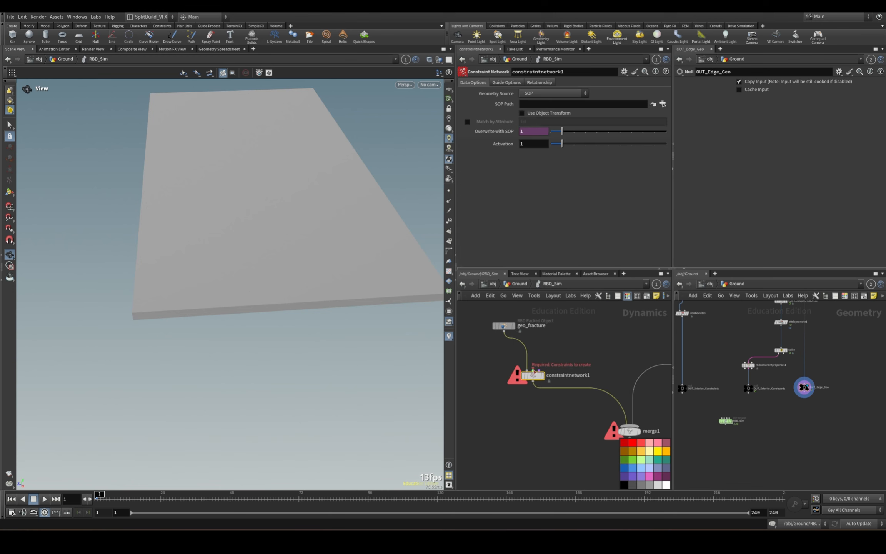
Add a Glue Constraint Relationship node above constraintnetwork1.
{"action": "left_click", "coordinate": [533, 371]}
{"action": "key", "text": "Tab"}
{"action": "type", "text": "glue"}
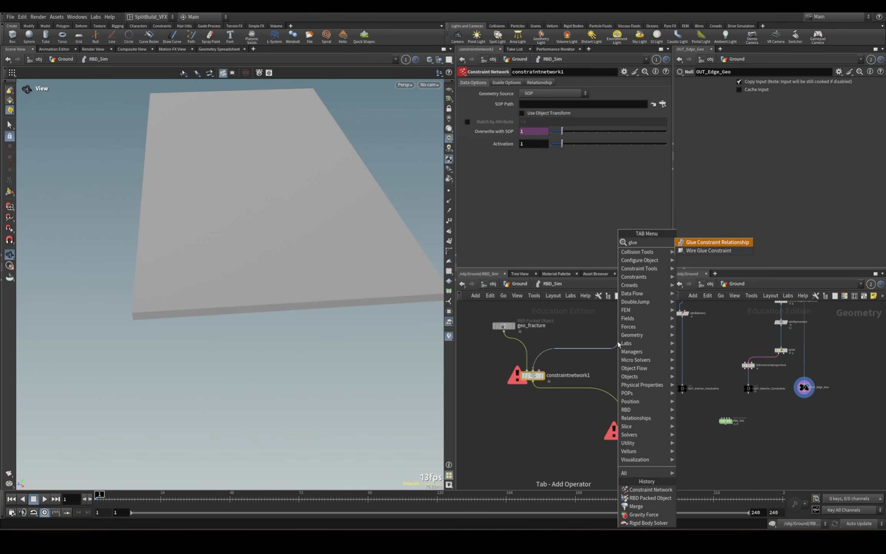
{"action": "left_click", "coordinate": [717, 241]}
{"action": "key", "text": "Tab"}
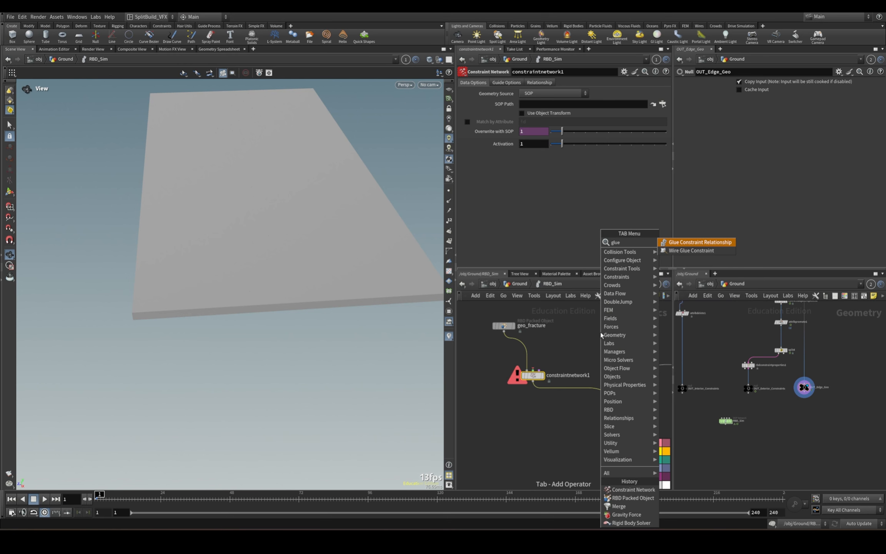
{"action": "key", "text": "Return"}
{"action": "left_click", "coordinate": [554, 334]}
Add a Bullet Soft Constraint Relationship node beside glueconrel1.
{"action": "key", "text": "Tab"}
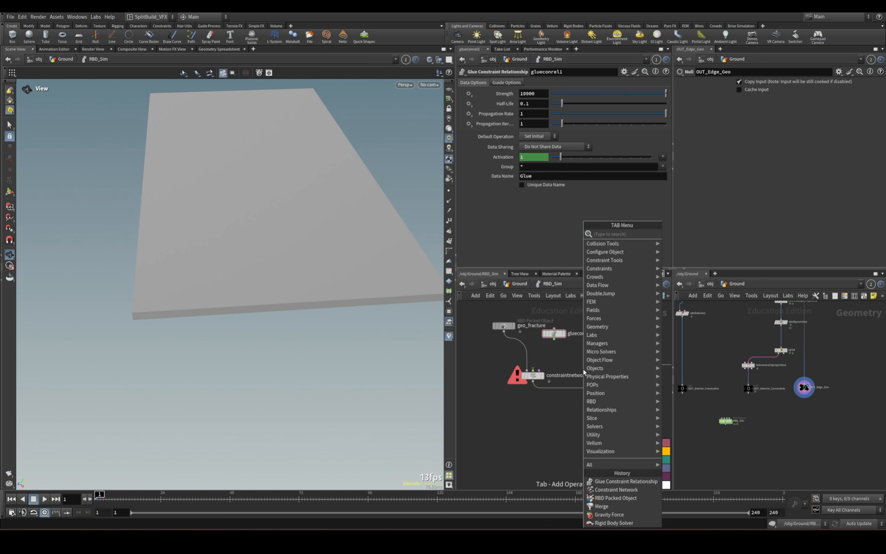
{"action": "type", "text": "soft"}
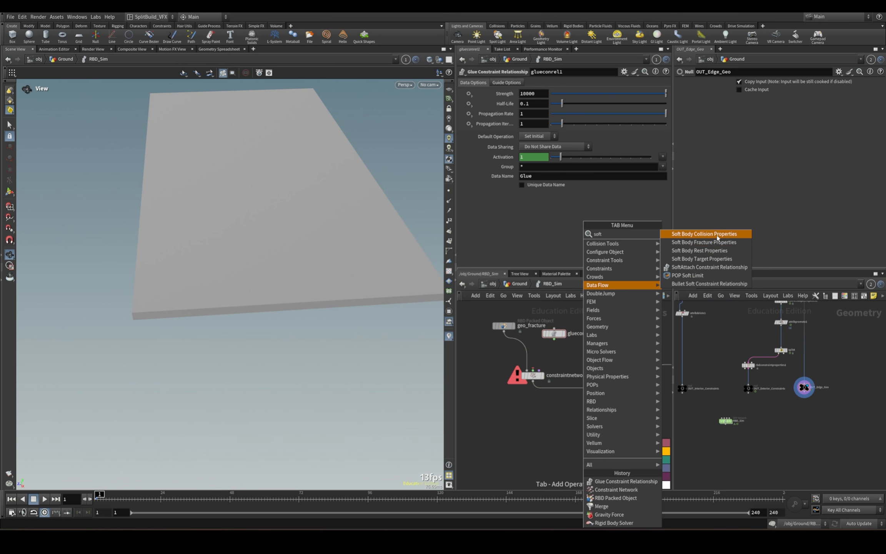
{"action": "left_click", "coordinate": [687, 284]}
{"action": "left_click", "coordinate": [620, 427]}
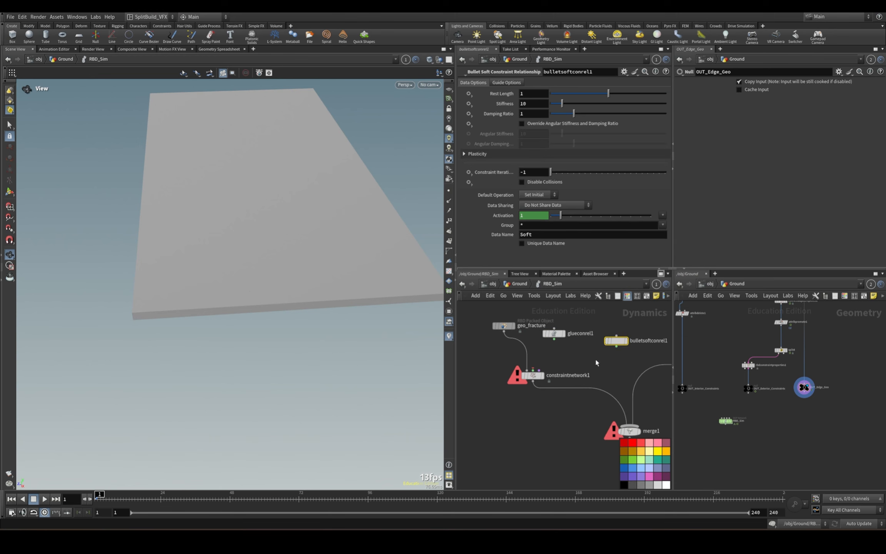
Merge glueconrel1 and bulletsoftconrel1 with a new Merge node and wire it into constraintnetwork1's constraint input.
{"action": "key", "text": "Tab"}
{"action": "type", "text": "merge"}
{"action": "key", "text": "Return"}
{"action": "left_click", "coordinate": [580, 359]}
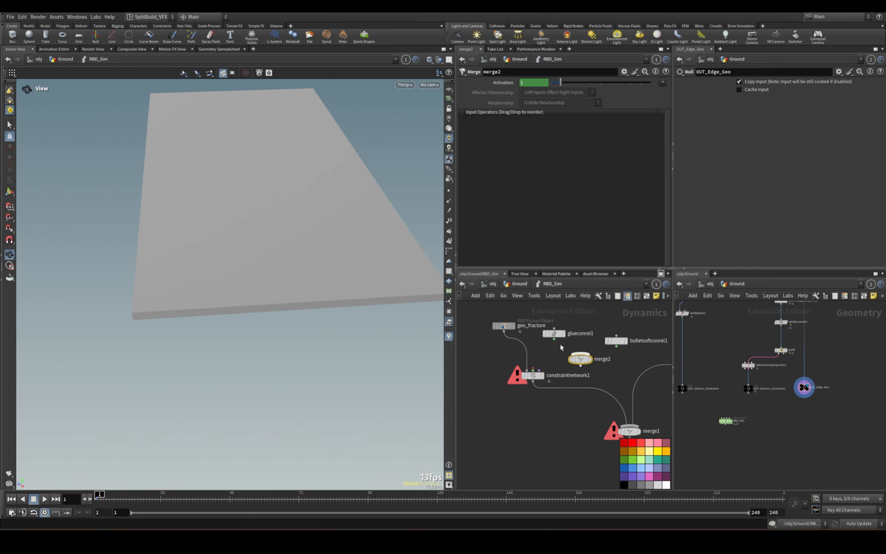
{"action": "left_click_drag", "start_coordinate": [555, 339], "coordinate": [533, 371]}
Set constraintnetwork1's SOP Path to ../../OUT_Interior_Constraints.
{"action": "left_click", "coordinate": [533, 375]}
{"action": "scroll", "coordinate": [711, 393], "scroll_direction": "up", "scroll_amount": 4}
{"action": "middle_click_drag", "start_coordinate": [712, 392], "coordinate": [784, 363]}
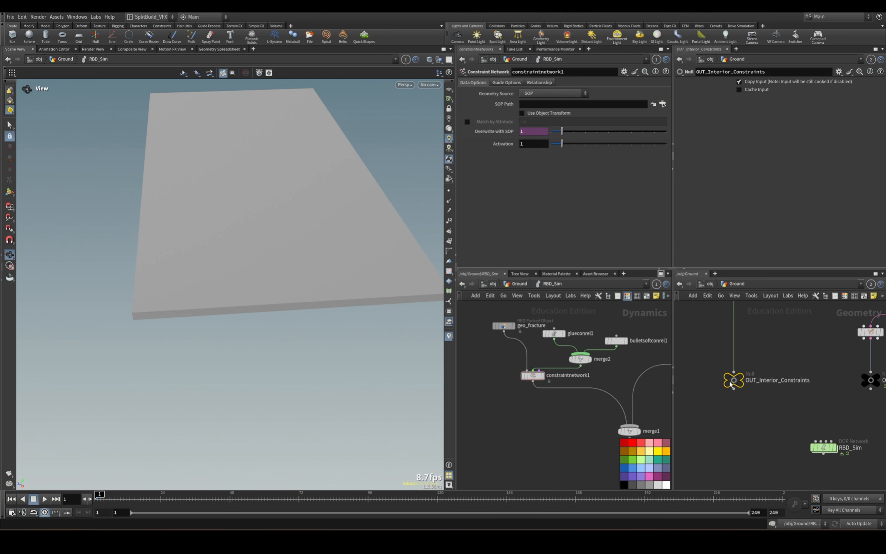
{"action": "left_click_drag", "start_coordinate": [731, 384], "coordinate": [573, 108]}
Show the slab and its constraints in wireframe and move geo_fracture farther away from glueconrel1.
{"action": "key", "text": "w"}
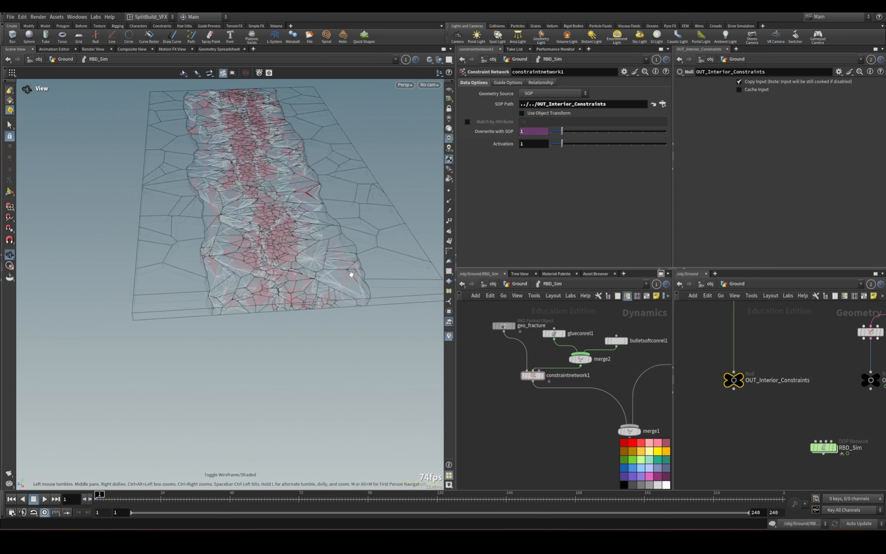
{"action": "mouse_move", "coordinate": [352, 273]}
{"action": "left_mouse_down"}
{"action": "mouse_move", "coordinate": [259, 179]}
{"action": "mouse_move", "coordinate": [268, 283]}
{"action": "left_mouse_up"}
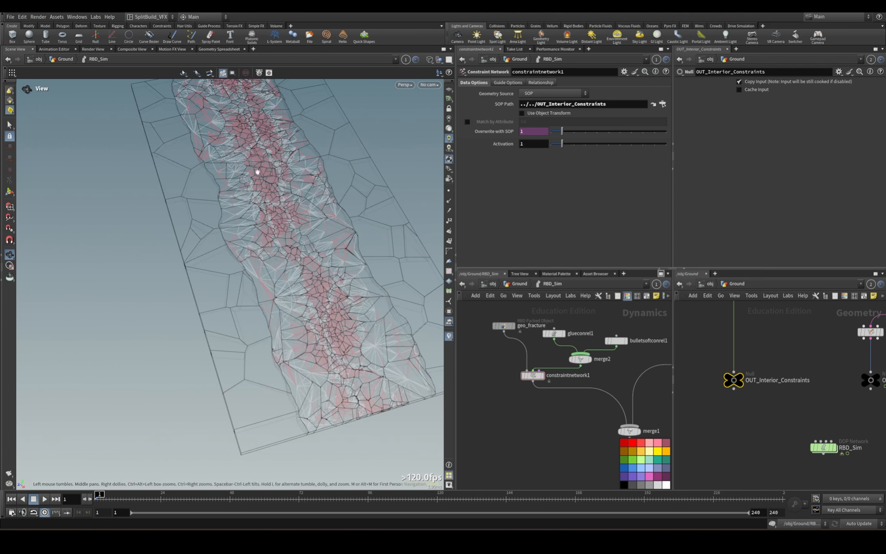
{"action": "left_click_drag", "start_coordinate": [504, 326], "coordinate": [474, 318]}
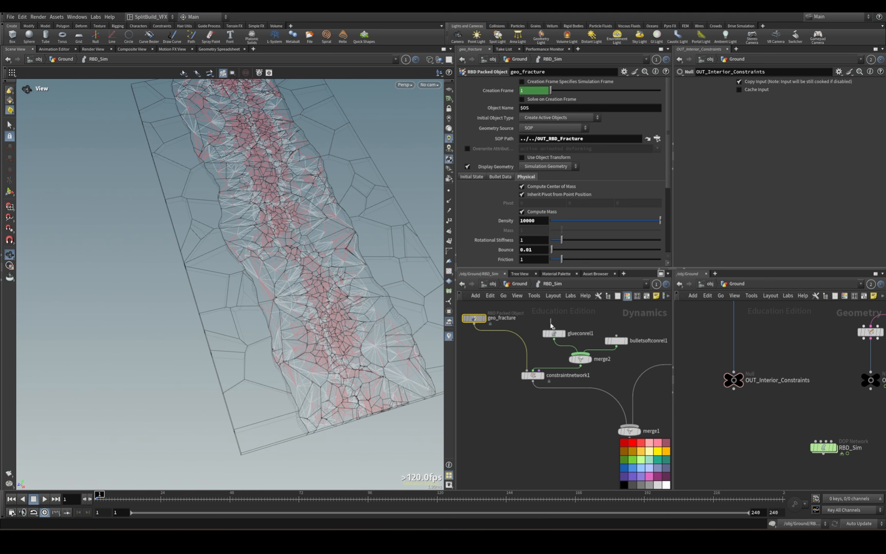
Spread glueconrel1 and bulletsoftconrel1 farther apart above merge2.
{"action": "left_click", "coordinate": [555, 334]}
{"action": "left_click", "coordinate": [554, 329]}
{"action": "key", "text": "Escape"}
{"action": "left_click_drag", "start_coordinate": [620, 342], "coordinate": [634, 341]}
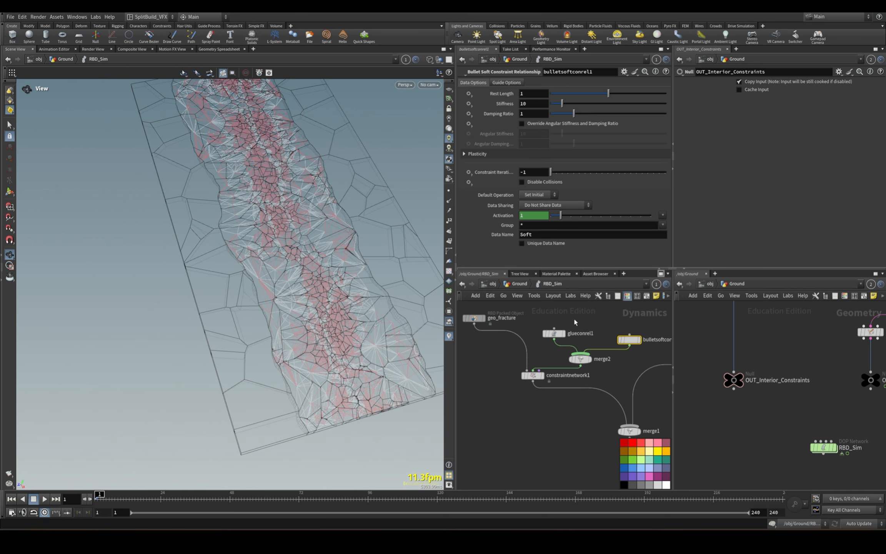
{"action": "left_click_drag", "start_coordinate": [555, 334], "coordinate": [555, 327]}
Insert a second Constraint Network node between merge1 and rigidbodysolver1.
{"action": "middle_click_drag", "start_coordinate": [587, 371], "coordinate": [503, 274]}
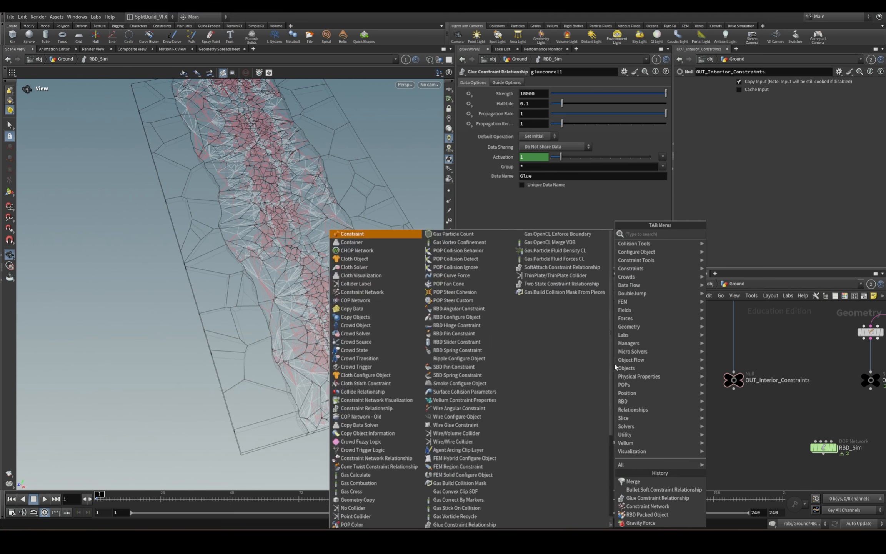
{"action": "key", "text": "Tab"}
{"action": "type", "text": "constraint"}
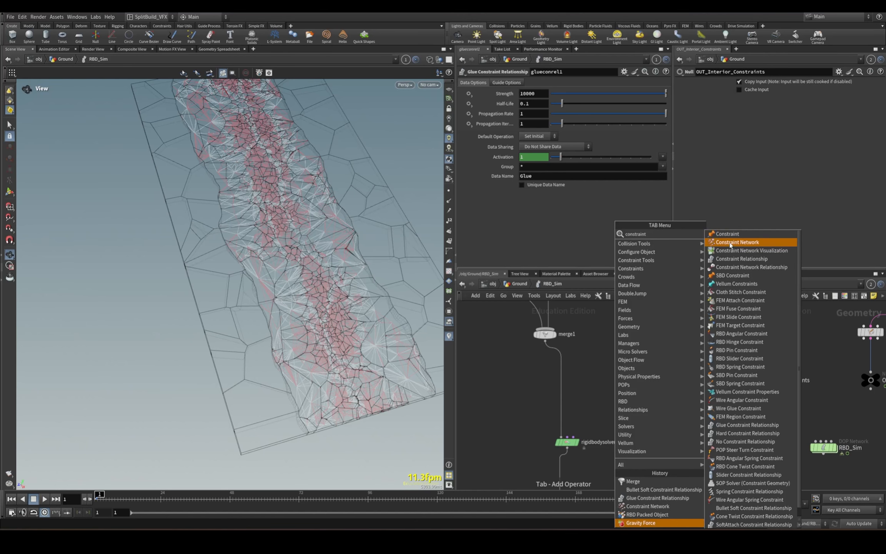
{"action": "left_click", "coordinate": [730, 245]}
{"action": "left_click", "coordinate": [566, 362]}
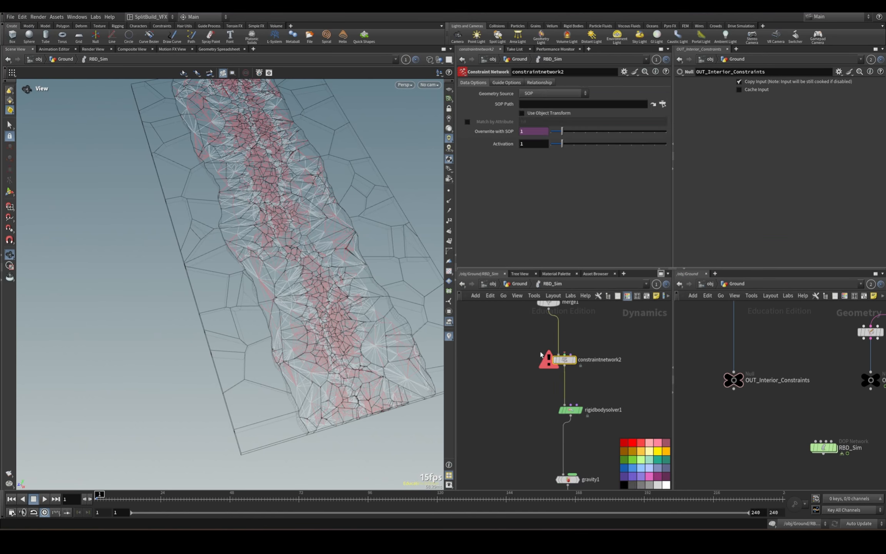
Set constraintnetwork2's SOP Path to ../../OUT_Exterior_Constraints.
{"action": "middle_click_drag", "start_coordinate": [608, 331], "coordinate": [554, 390]}
{"action": "middle_click_drag", "start_coordinate": [803, 416], "coordinate": [684, 407]}
{"action": "scroll", "coordinate": [796, 411], "scroll_direction": "down", "scroll_amount": 3}
{"action": "scroll", "coordinate": [824, 401], "scroll_direction": "up", "scroll_amount": 3}
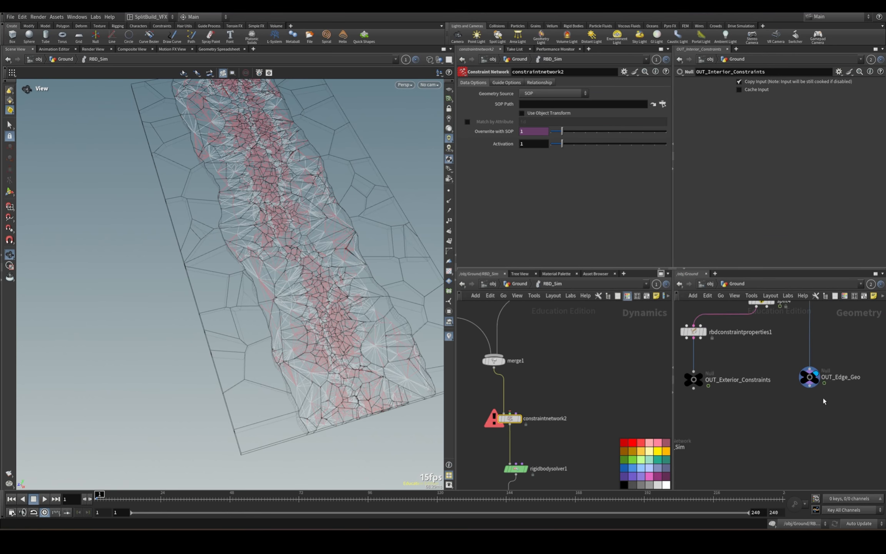
{"action": "middle_click_drag", "start_coordinate": [794, 401], "coordinate": [845, 404]}
{"action": "left_click_drag", "start_coordinate": [746, 383], "coordinate": [649, 305]}
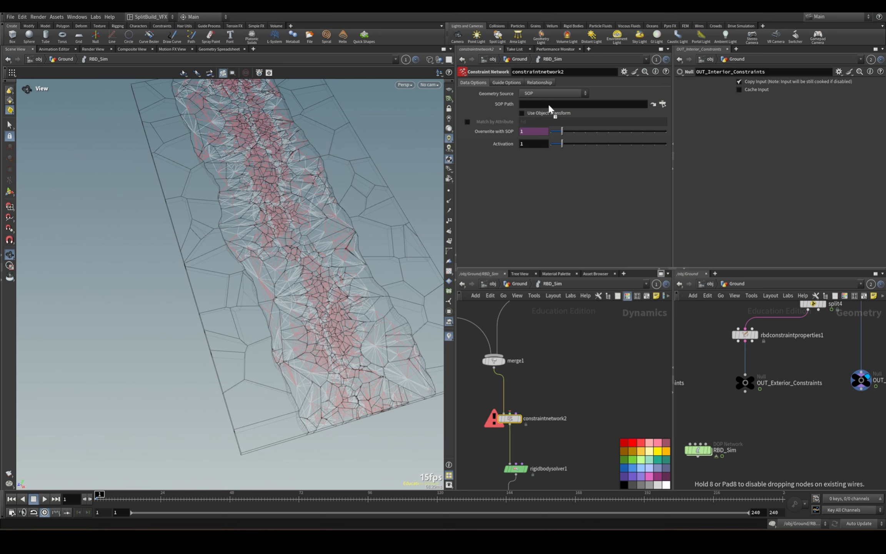
{"action": "left_click_drag", "start_coordinate": [550, 110], "coordinate": [550, 106]}
Add a Glue Constraint Relationship node and wire it into constraintnetwork2's constraint input.
{"action": "key", "text": "Tab"}
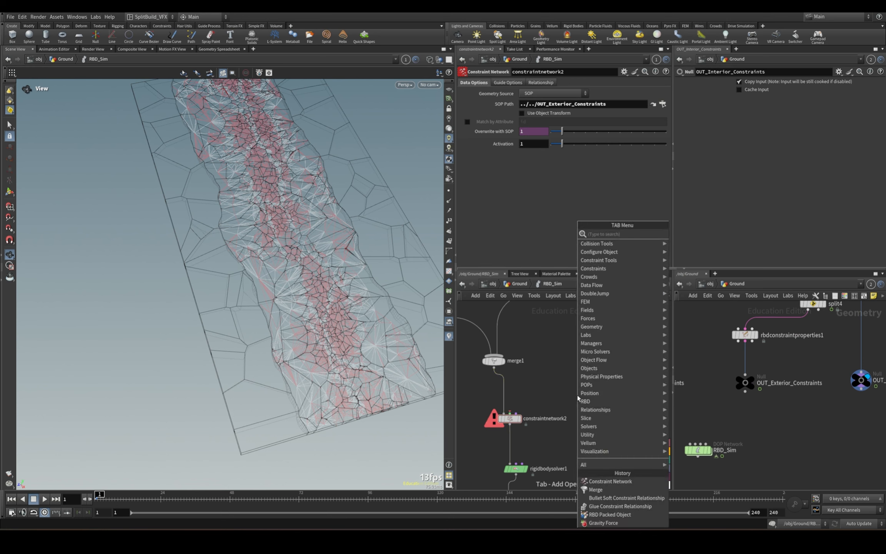
{"action": "type", "text": "glue"}
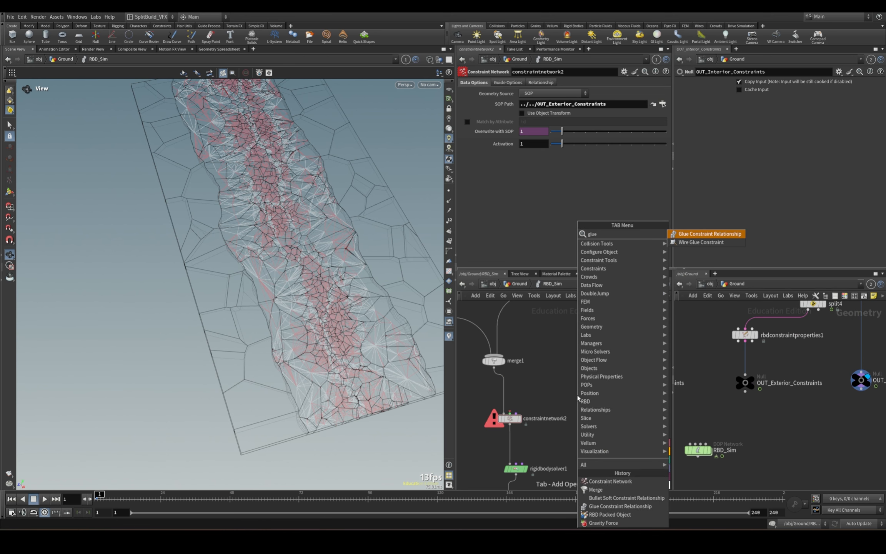
{"action": "left_click", "coordinate": [714, 234]}
{"action": "left_click", "coordinate": [590, 369]}
{"action": "left_click_drag", "start_coordinate": [590, 376], "coordinate": [517, 407]}
{"action": "left_click_drag", "start_coordinate": [591, 371], "coordinate": [601, 368]}
{"action": "middle_click_drag", "start_coordinate": [546, 407], "coordinate": [578, 380]}
{"action": "left_click", "coordinate": [546, 384]}
{"action": "left_click", "coordinate": [593, 353]}
{"action": "left_click", "coordinate": [501, 403]}
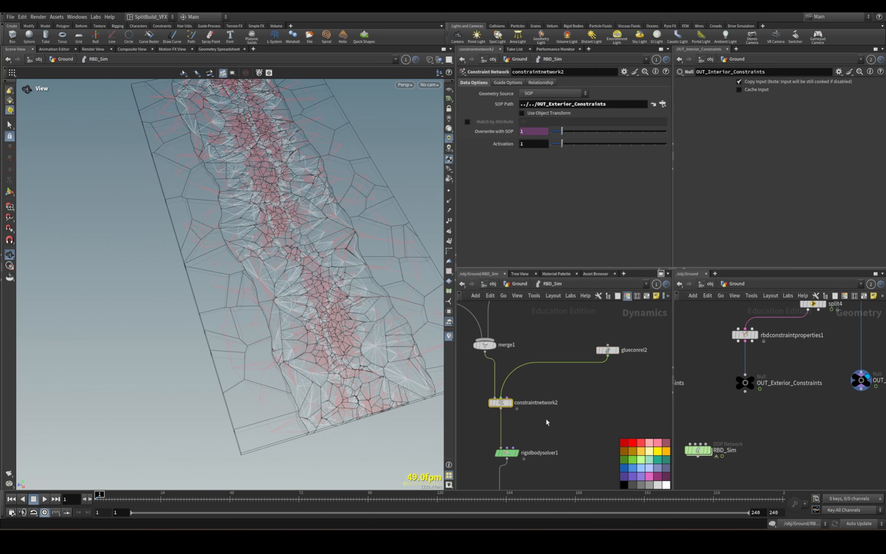
Play the simulation in shaded view and examine how the slab breaks with both constraint networks.
{"action": "middle_click_drag", "start_coordinate": [545, 417], "coordinate": [575, 315]}
{"action": "mouse_move", "coordinate": [307, 335]}
{"action": "left_mouse_down"}
{"action": "mouse_move", "coordinate": [335, 297]}
{"action": "mouse_move", "coordinate": [339, 272]}
{"action": "mouse_move", "coordinate": [322, 318]}
{"action": "left_mouse_up"}
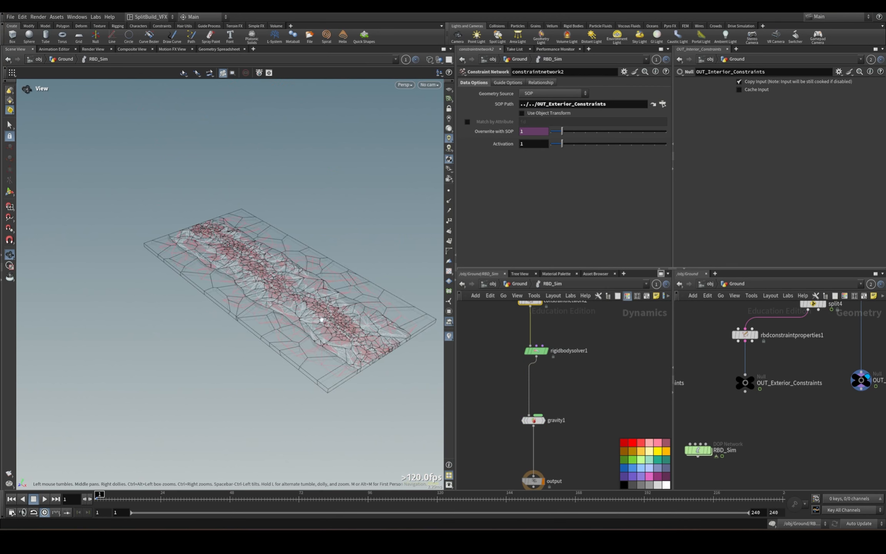
{"action": "key", "text": "w"}
{"action": "left_click_drag", "start_coordinate": [248, 342], "coordinate": [243, 347]}
{"action": "left_click", "coordinate": [44, 499]}
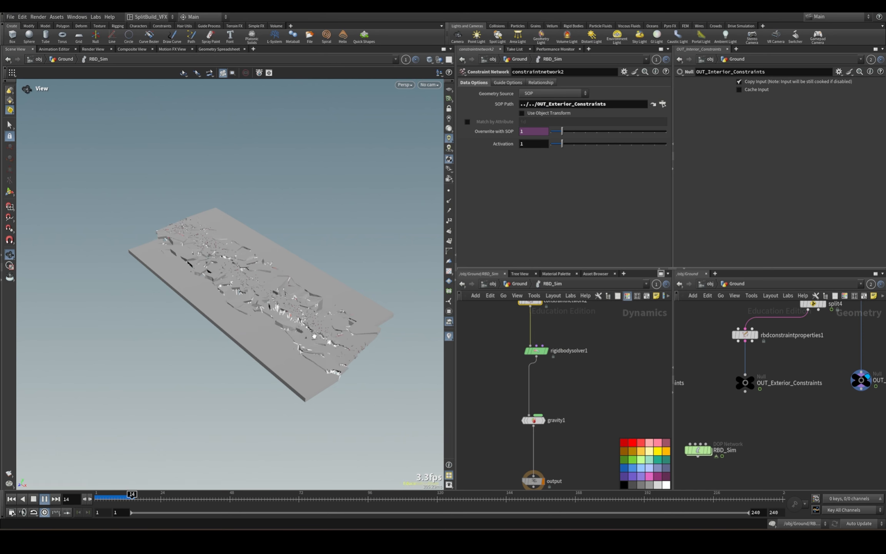
{"action": "right_click_drag", "start_coordinate": [284, 331], "coordinate": [365, 349]}
{"action": "left_click_drag", "start_coordinate": [365, 349], "coordinate": [348, 328]}
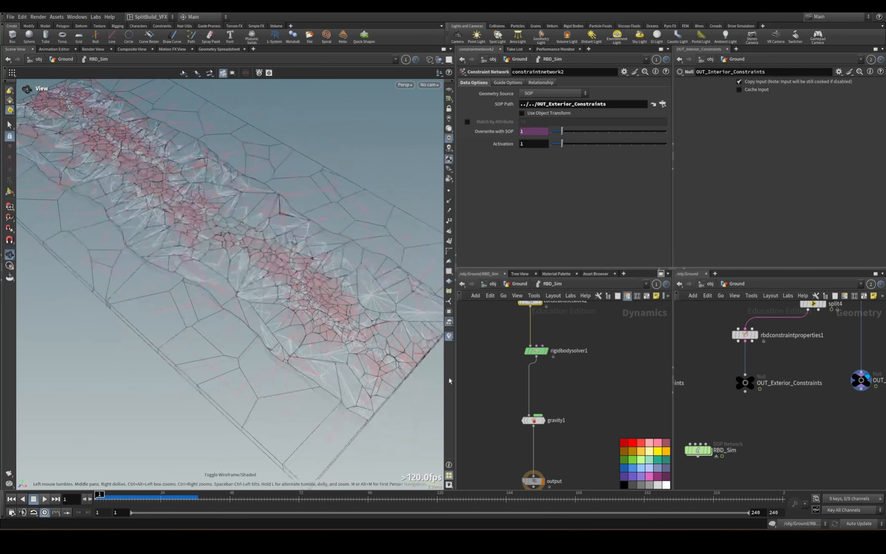
Set glueconrel2's guide color to cyan (0, 1, 1).
{"action": "left_click", "coordinate": [584, 353]}
{"action": "left_click", "coordinate": [503, 83]}
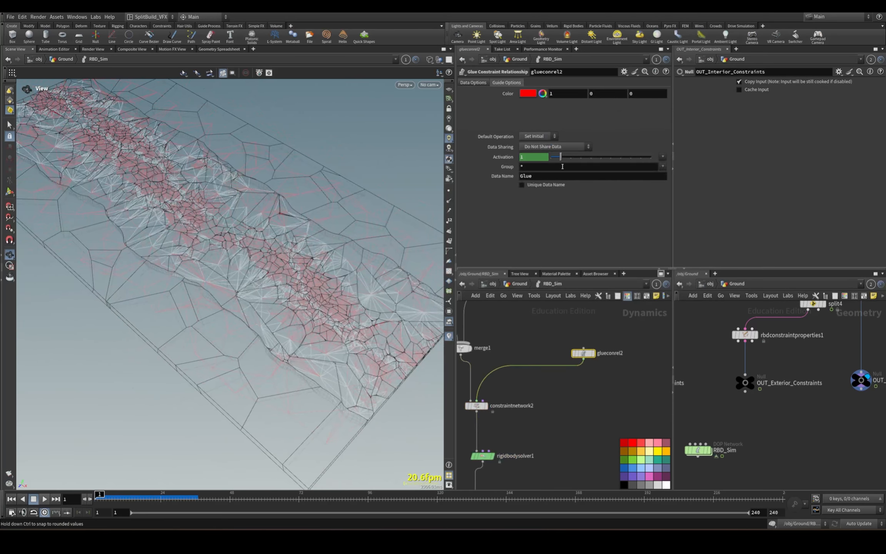
{"action": "left_click", "coordinate": [528, 94]}
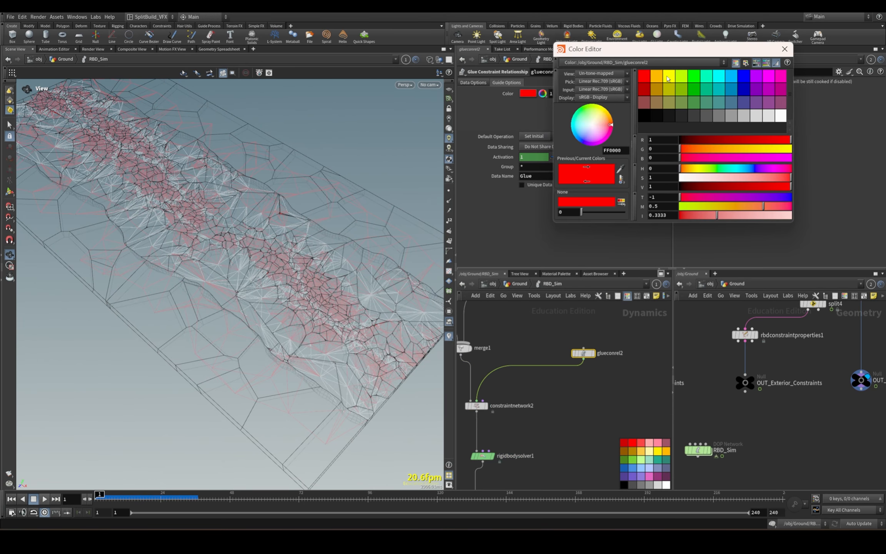
{"action": "left_click", "coordinate": [724, 79]}
{"action": "left_click", "coordinate": [785, 49]}
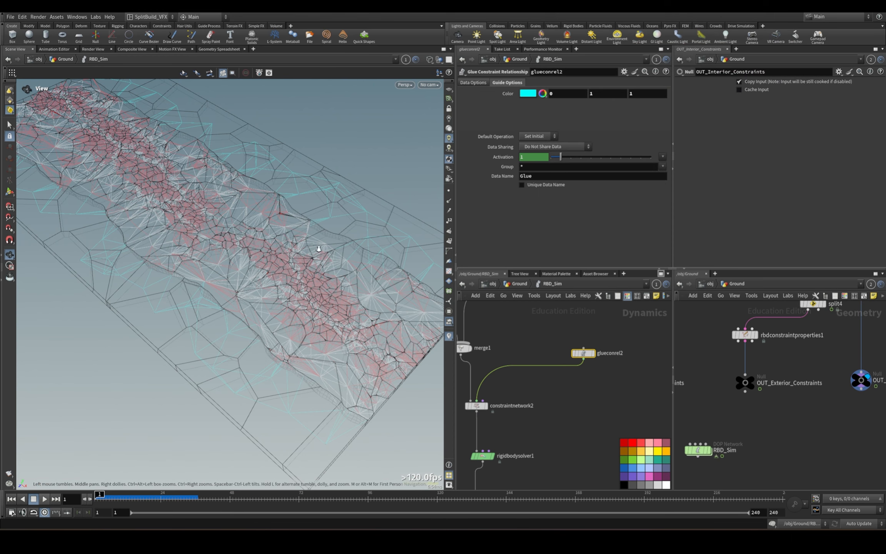
Change the viewport's background color scheme to Dark Grey.
{"action": "scroll", "coordinate": [320, 248], "scroll_direction": "down", "scroll_amount": 5}
{"action": "left_click_drag", "start_coordinate": [299, 254], "coordinate": [364, 207]}
{"action": "key", "text": "d"}
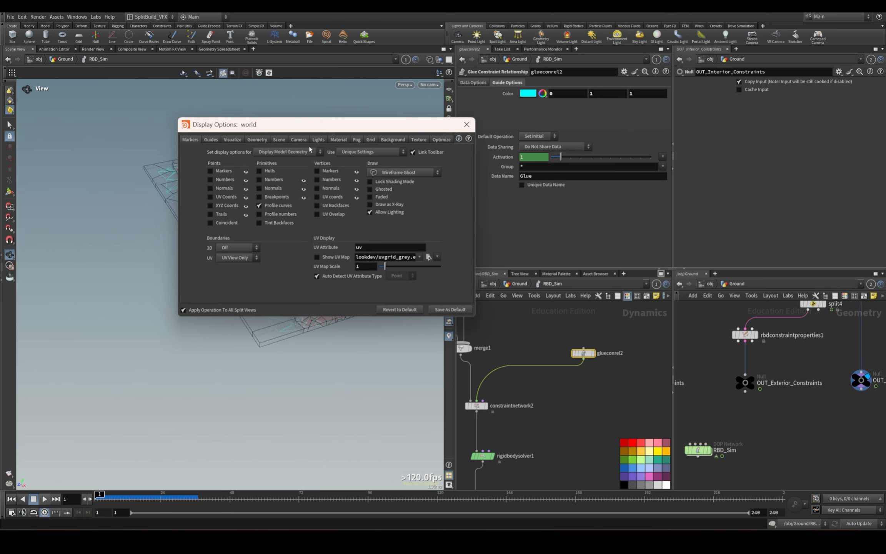
{"action": "left_click", "coordinate": [398, 140]}
{"action": "left_click", "coordinate": [241, 151]}
{"action": "left_click", "coordinate": [246, 187]}
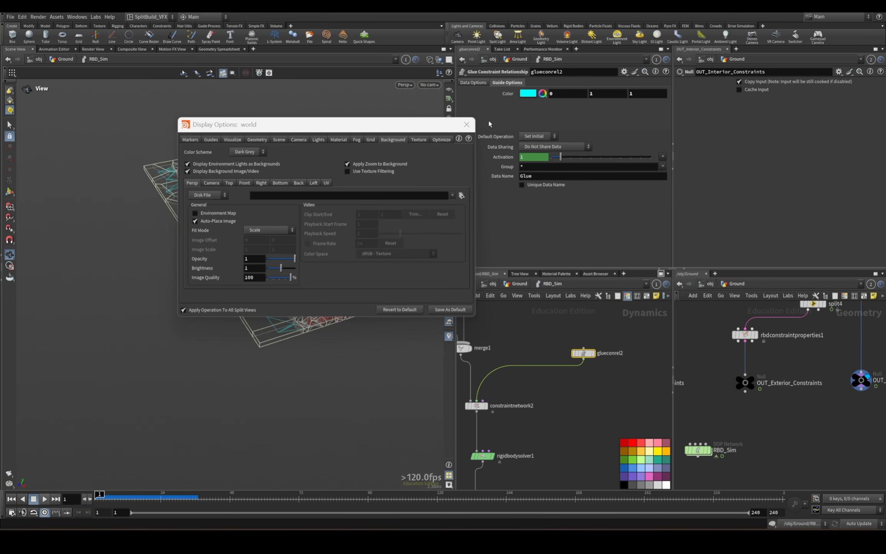
{"action": "left_click", "coordinate": [467, 125]}
Play the simulation in wireframe to examine the constraints breaking, and return to the first frame.
{"action": "scroll", "coordinate": [272, 265], "scroll_direction": "up", "scroll_amount": 3}
{"action": "left_click", "coordinate": [45, 499]}
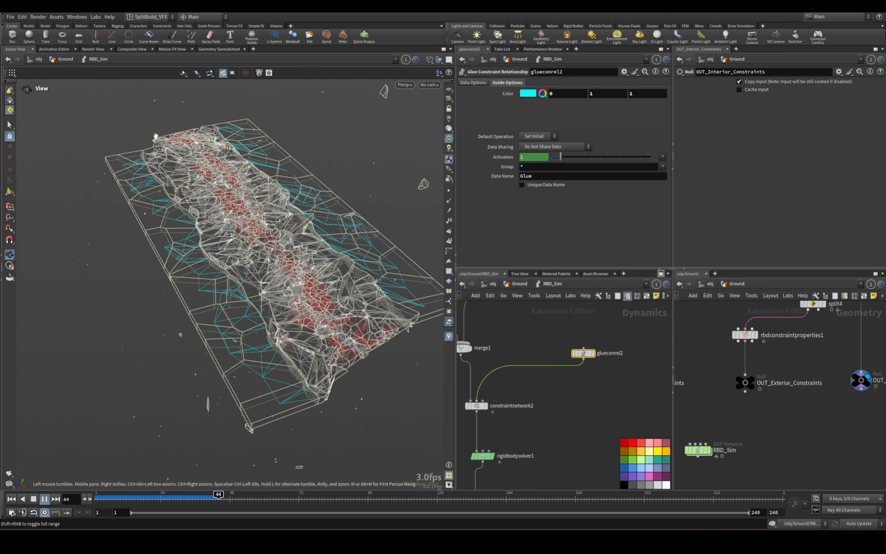
{"action": "key", "text": "ctrl+Up"}
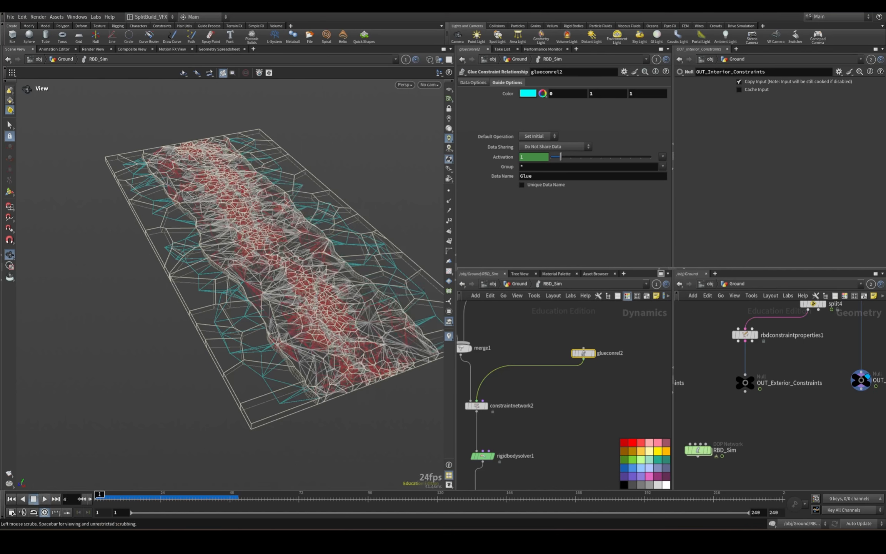
Space out glueconrel1 and bulletsoftconrel1 above merge2 and shift constraintnetwork1 slightly away from merge2.
{"action": "scroll", "coordinate": [499, 448], "scroll_direction": "down", "scroll_amount": 4}
{"action": "middle_click_drag", "start_coordinate": [499, 447], "coordinate": [561, 464]}
{"action": "middle_click_drag", "start_coordinate": [545, 335], "coordinate": [561, 331]}
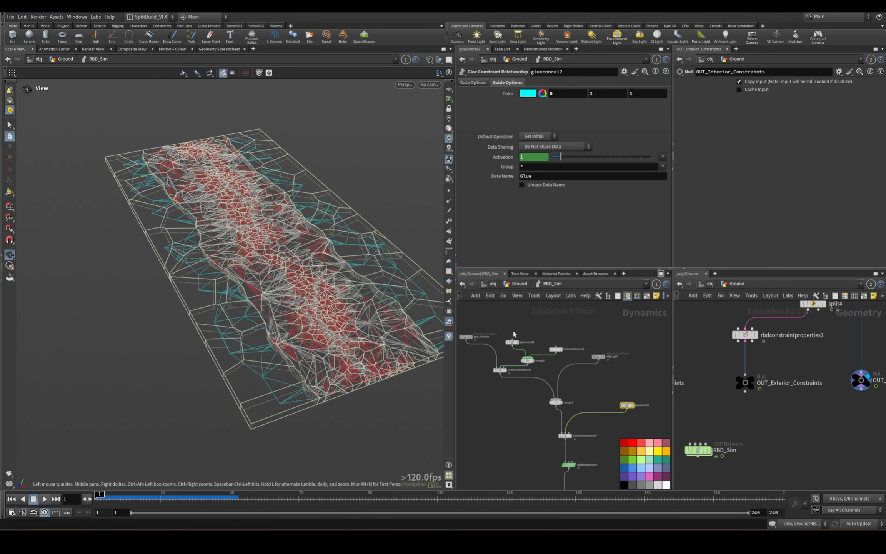
{"action": "left_click_drag", "start_coordinate": [515, 342], "coordinate": [524, 322]}
{"action": "left_click_drag", "start_coordinate": [560, 349], "coordinate": [590, 334]}
{"action": "left_click", "coordinate": [527, 360]}
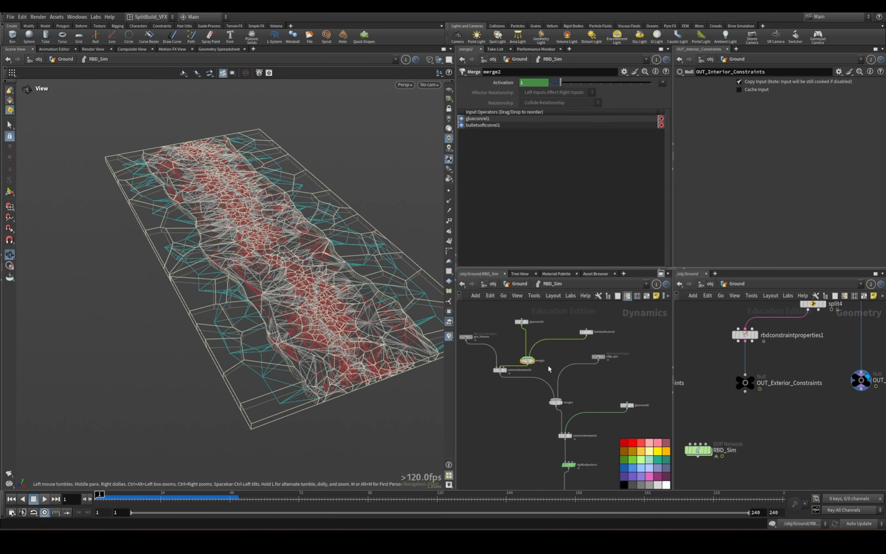
{"action": "middle_click_drag", "start_coordinate": [499, 324], "coordinate": [524, 331]}
{"action": "left_click", "coordinate": [487, 344]}
{"action": "left_click_drag", "start_coordinate": [525, 376], "coordinate": [519, 378]}
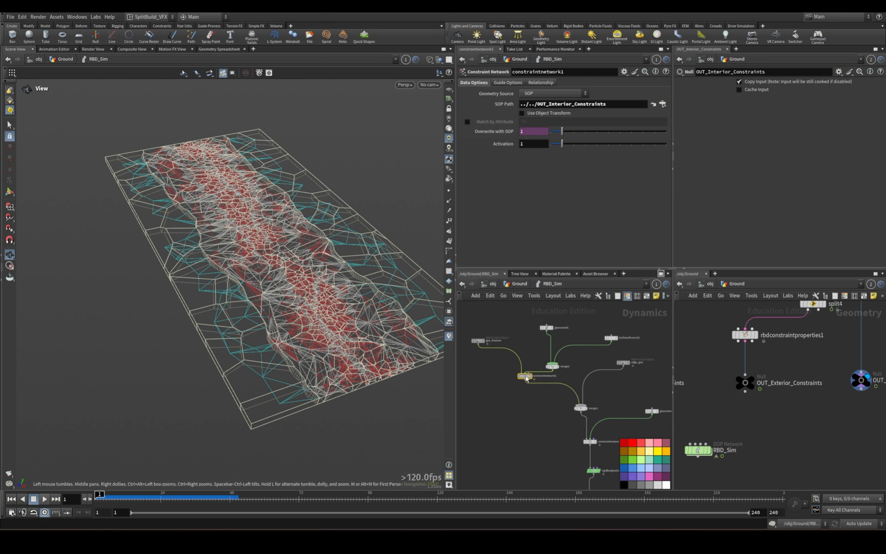
Set bulletsoftconrel1's Stiffness to 1 and Damping Ratio to 2.
{"action": "left_click", "coordinate": [611, 338]}
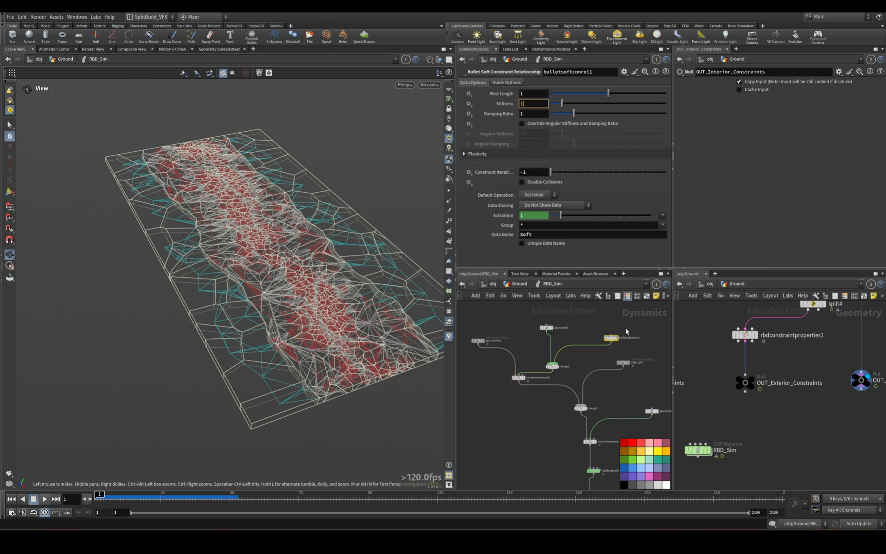
{"action": "key", "text": "Return"}
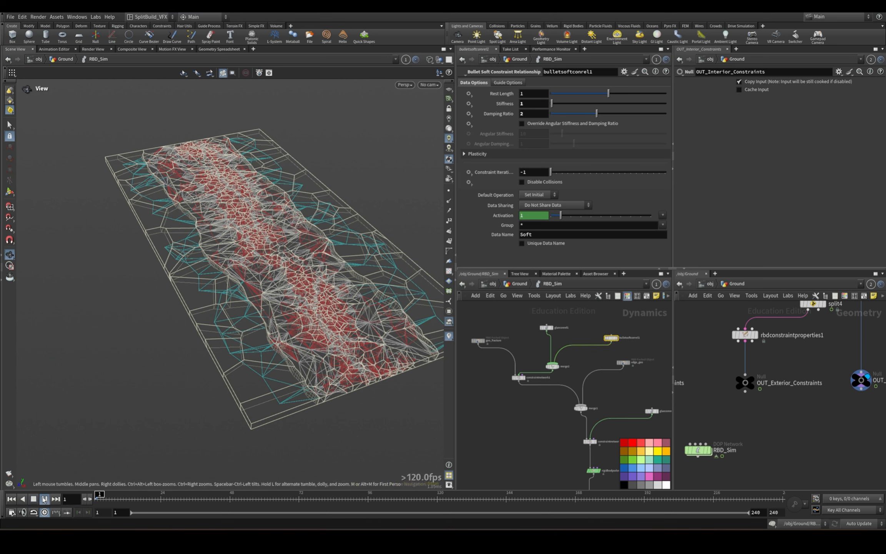
Set glueconrel1's Strength to 250 and play the simulation to check the weaker glue.
{"action": "left_click", "coordinate": [546, 327]}
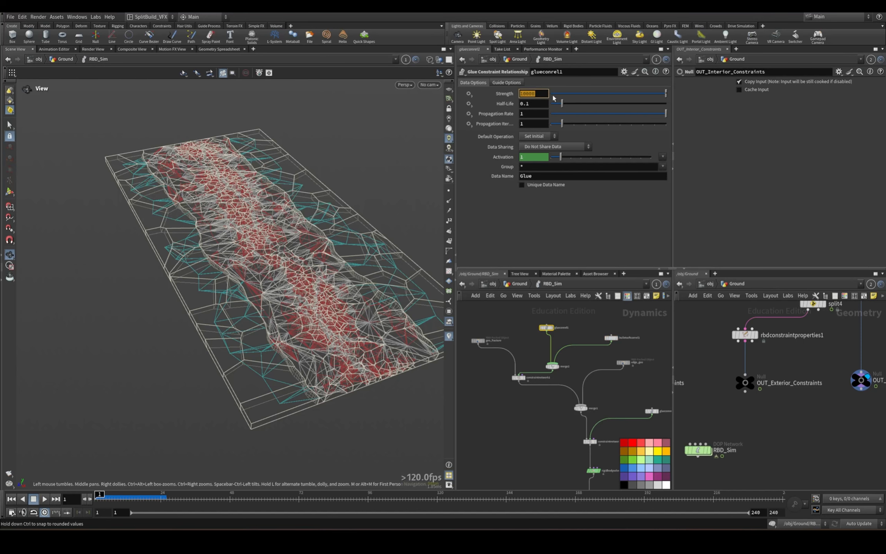
{"action": "key", "text": "Return"}
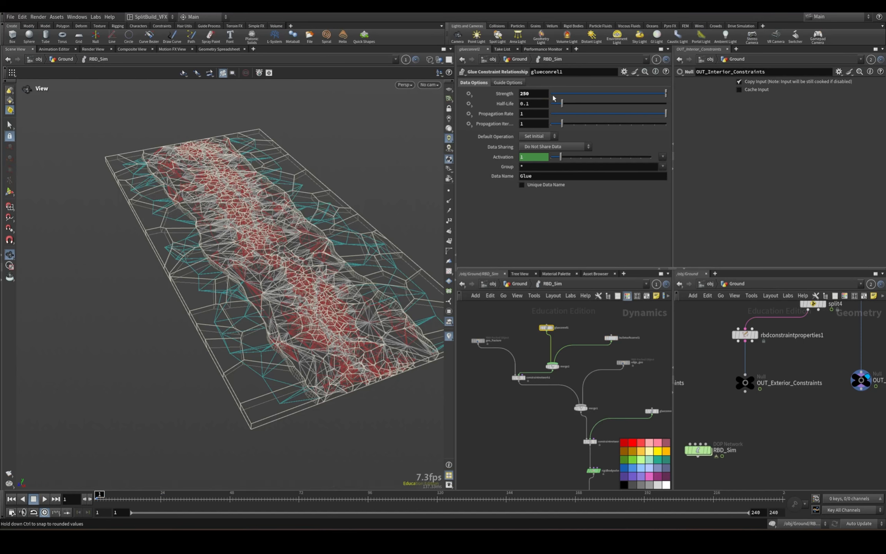
{"action": "left_click", "coordinate": [45, 499]}
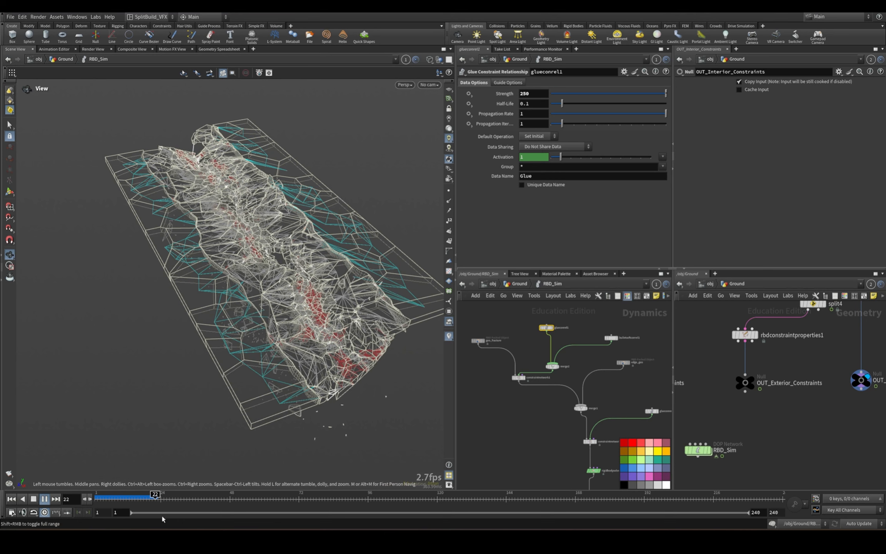
{"action": "left_click", "coordinate": [33, 499]}
Line up bulletsoftconrel1 with glueconrel1 and move geo_fracture farther away from constraintnetwork1.
{"action": "left_click", "coordinate": [610, 340]}
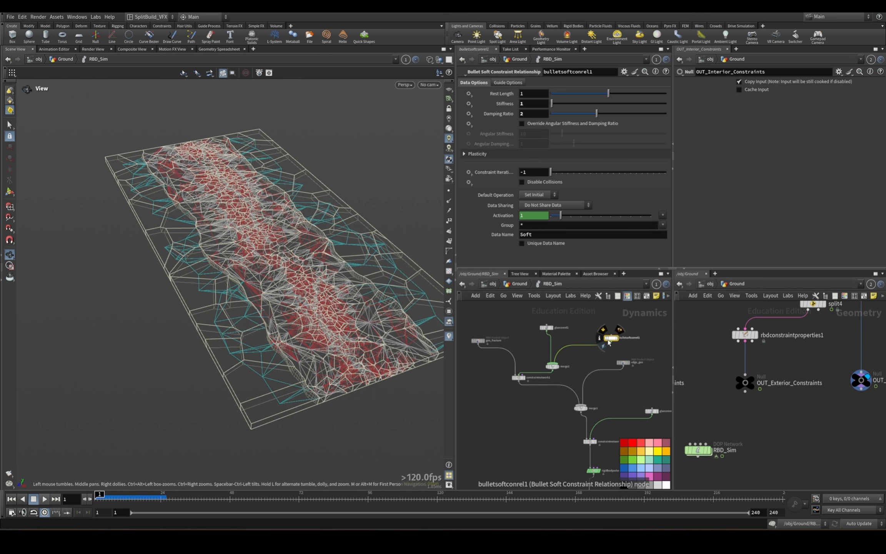
{"action": "left_click_drag", "start_coordinate": [609, 342], "coordinate": [606, 333]}
{"action": "scroll", "coordinate": [606, 352], "scroll_direction": "up", "scroll_amount": 3}
{"action": "middle_click_drag", "start_coordinate": [548, 329], "coordinate": [623, 366]}
{"action": "left_click", "coordinate": [504, 372]}
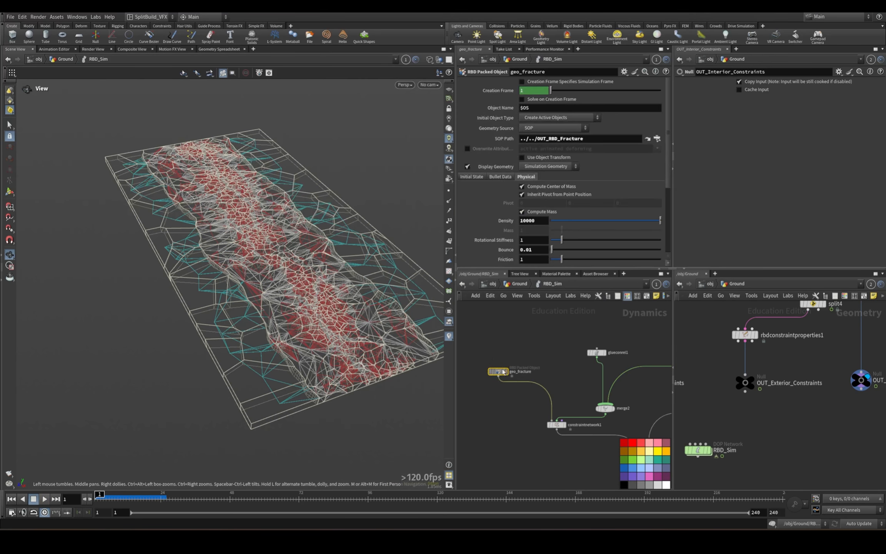
{"action": "scroll", "coordinate": [564, 435], "scroll_direction": "down", "scroll_amount": 3}
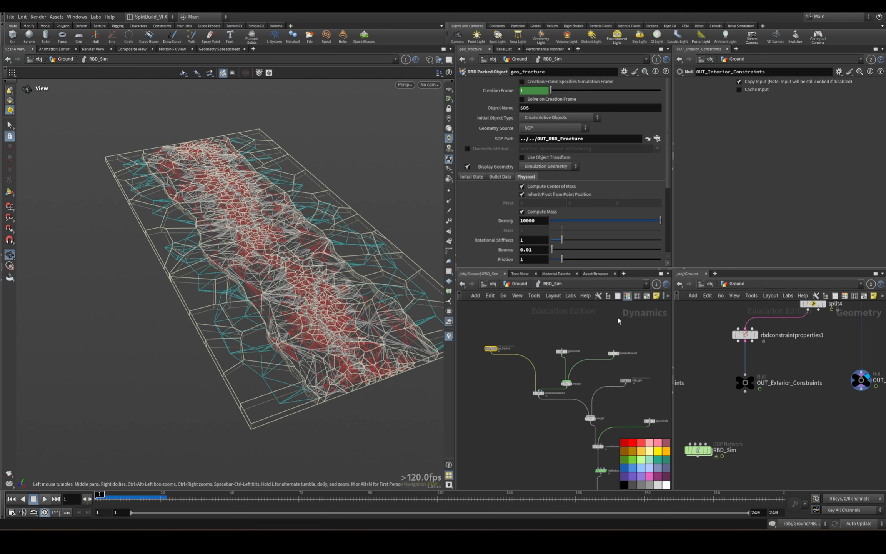
{"action": "left_click_drag", "start_coordinate": [614, 391], "coordinate": [614, 391]}
{"action": "left_click_drag", "start_coordinate": [614, 353], "coordinate": [611, 335]}
{"action": "left_click", "coordinate": [603, 358]}
{"action": "middle_click_drag", "start_coordinate": [569, 382], "coordinate": [584, 369]}
Add a SOP Solver node beside merge2 and name it break_soft.
{"action": "key", "text": "Tab"}
{"action": "type", "text": "sop"}
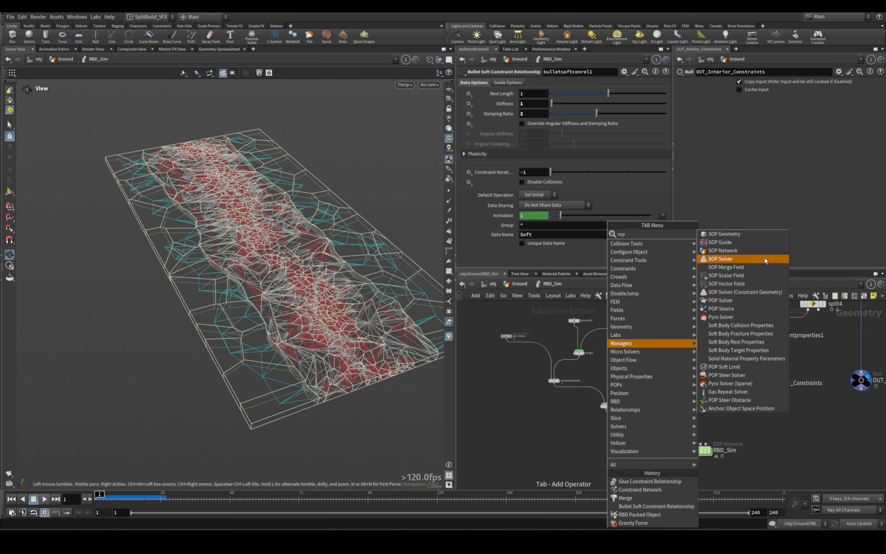
{"action": "left_click", "coordinate": [764, 261]}
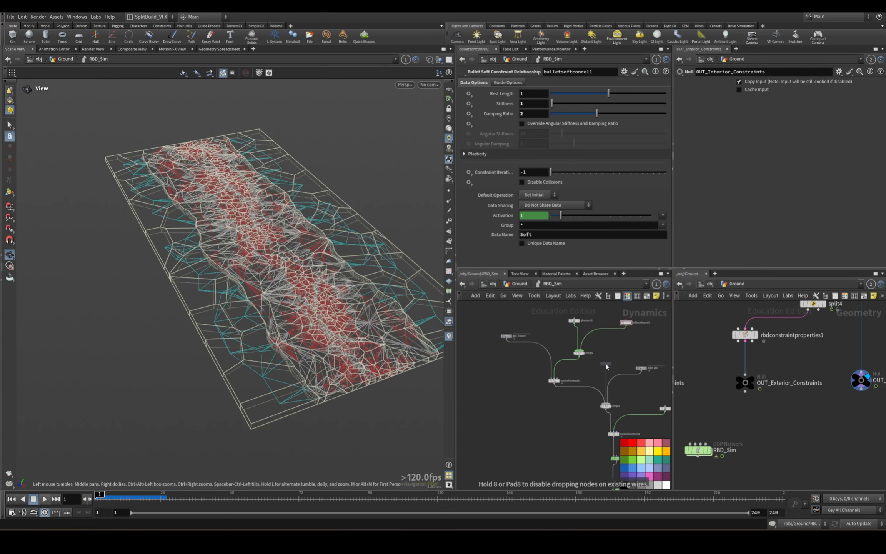
{"action": "left_click", "coordinate": [601, 367]}
{"action": "left_click_drag", "start_coordinate": [643, 358], "coordinate": [550, 351]}
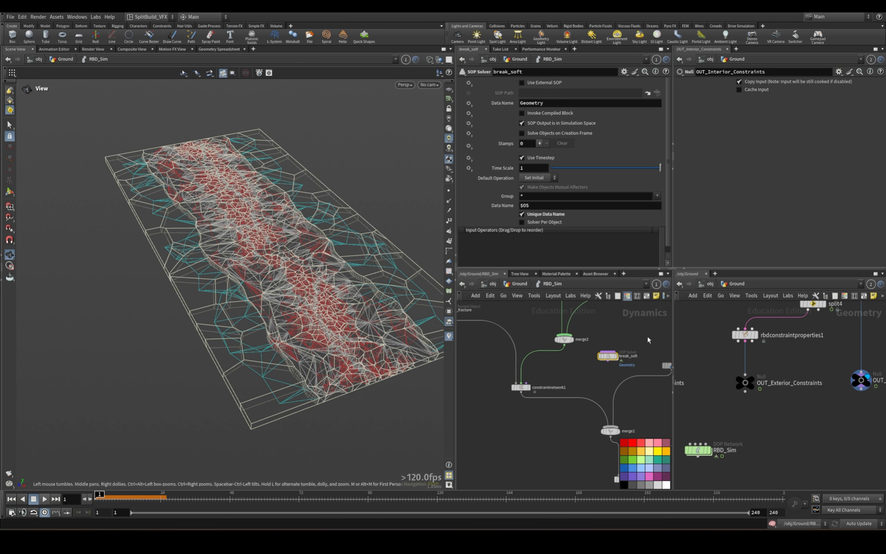
Wire break_soft into constraintnetwork1's third input and open break_soft's inner network.
{"action": "left_click", "coordinate": [608, 362]}
{"action": "left_click", "coordinate": [528, 385]}
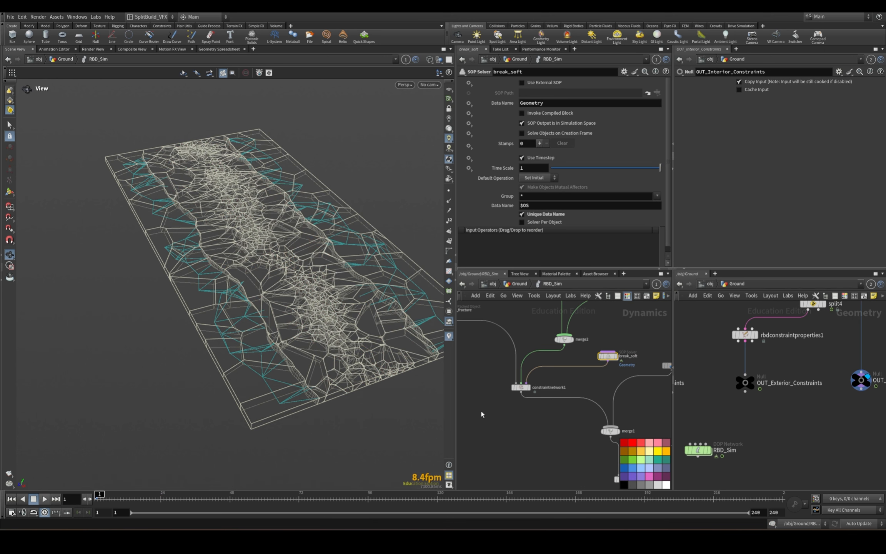
{"action": "double_click", "coordinate": [608, 356]}
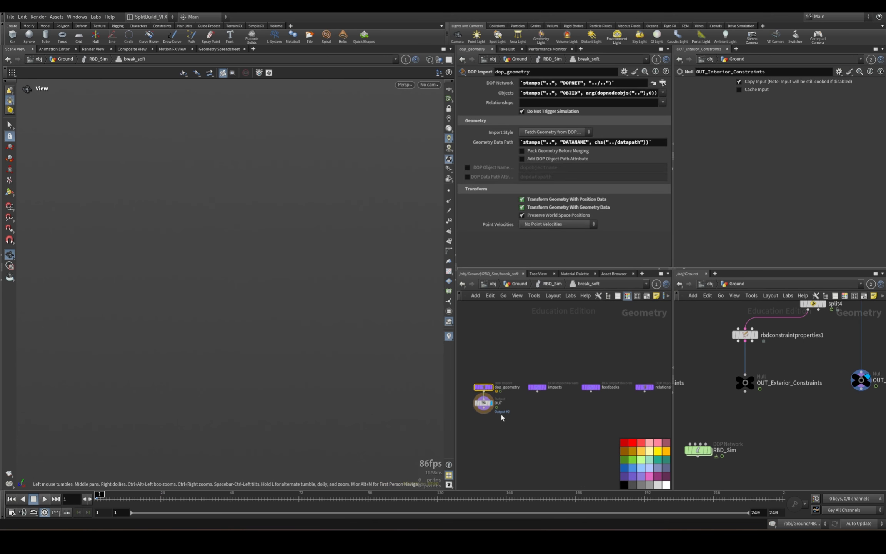
Move the OUT node well below the import nodes and wire relationship_geometry into it in place of dop_geometry.
{"action": "left_click_drag", "start_coordinate": [484, 404], "coordinate": [553, 457]}
{"action": "left_click", "coordinate": [645, 392]}
{"action": "left_click", "coordinate": [552, 451]}
{"action": "middle_click_drag", "start_coordinate": [598, 443], "coordinate": [562, 356]}
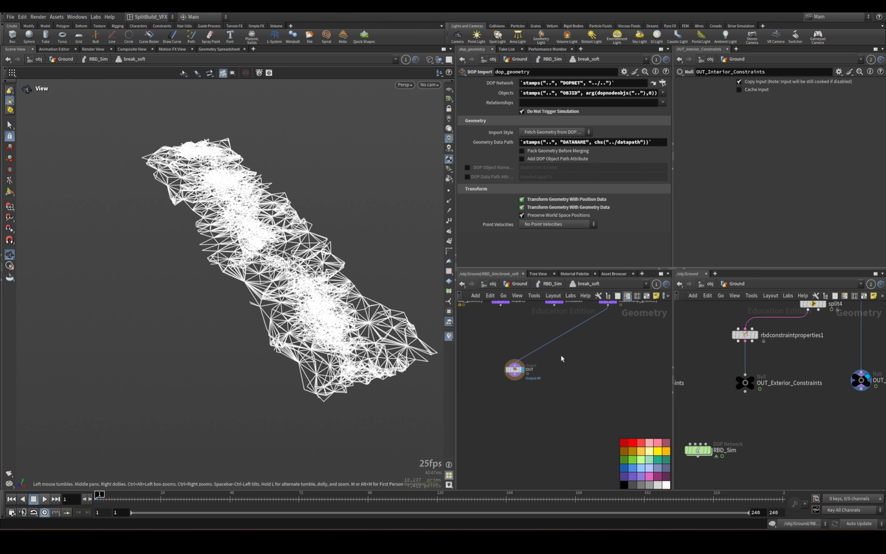
{"action": "left_click_drag", "start_coordinate": [501, 368], "coordinate": [607, 428]}
{"action": "middle_click_drag", "start_coordinate": [627, 358], "coordinate": [601, 384]}
Add a DOP Import node beside relationship_geometry, set its DOP Network to RBD_Sim's output node (../../output), and display it.
{"action": "key", "text": "Tab"}
{"action": "type", "text": "dop"}
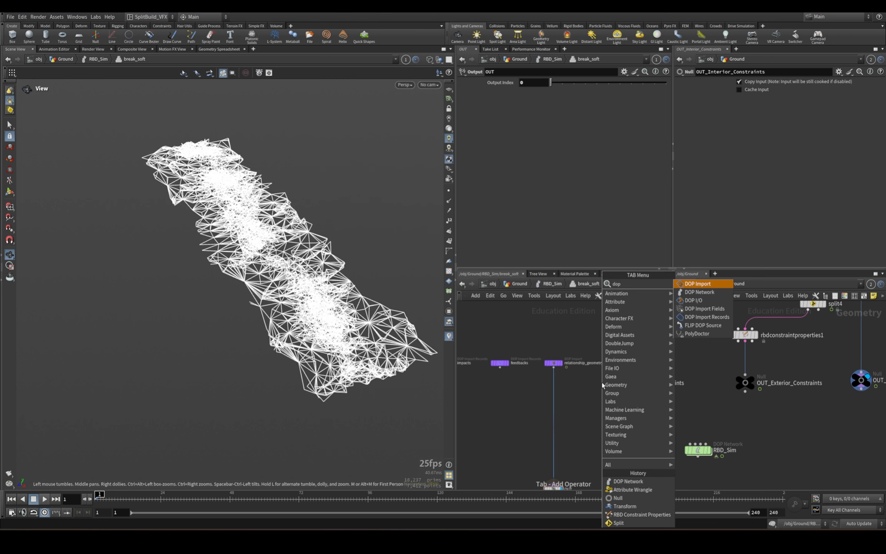
{"action": "left_click", "coordinate": [711, 284]}
{"action": "left_click", "coordinate": [605, 384]}
{"action": "double_click", "coordinate": [698, 450]}
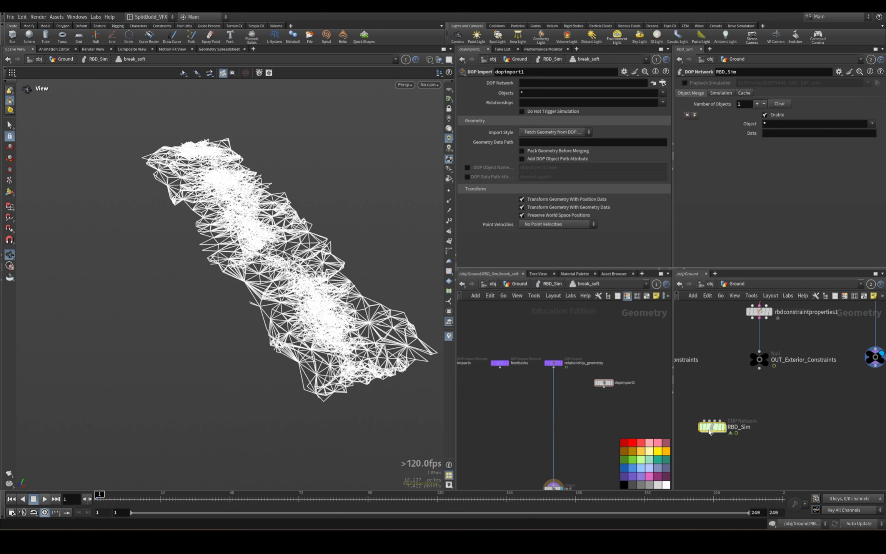
{"action": "left_click", "coordinate": [755, 436]}
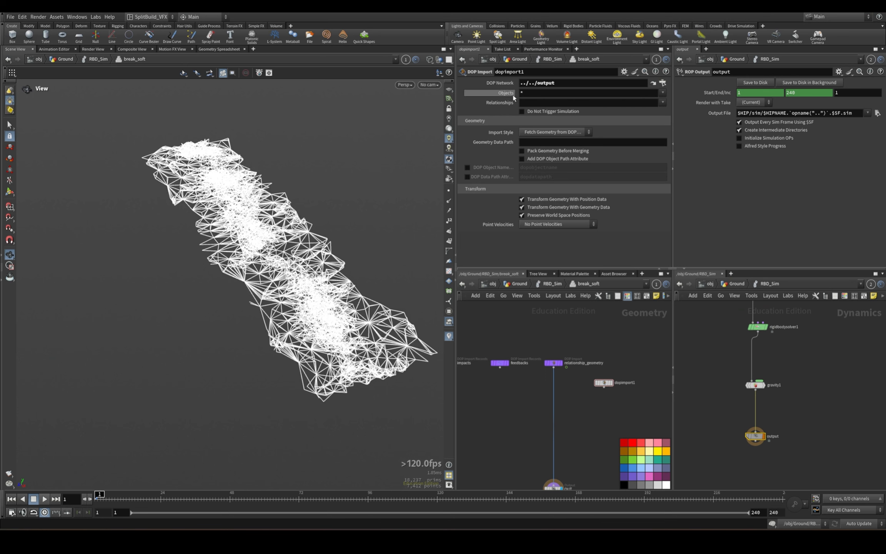
{"action": "scroll", "coordinate": [615, 387], "scroll_direction": "up", "scroll_amount": 2}
{"action": "left_click", "coordinate": [617, 384]}
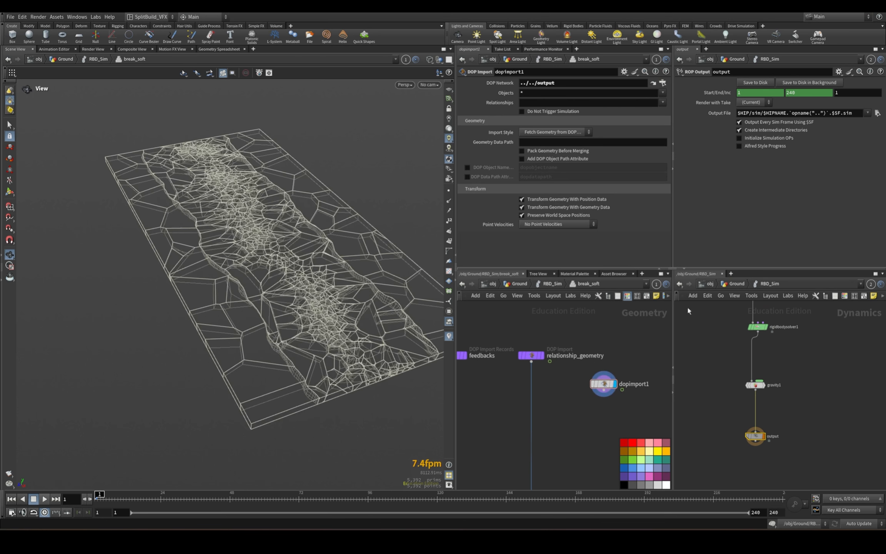
Restrict dopimport1's Objects to geo_fracture only, removing the wildcard.
{"action": "left_click", "coordinate": [662, 93]}
{"action": "left_click", "coordinate": [675, 101]}
{"action": "left_click", "coordinate": [525, 93]}
{"action": "key", "text": "BackSpace"}
{"action": "key", "text": "BackSpace"}
{"action": "left_click", "coordinate": [561, 468]}
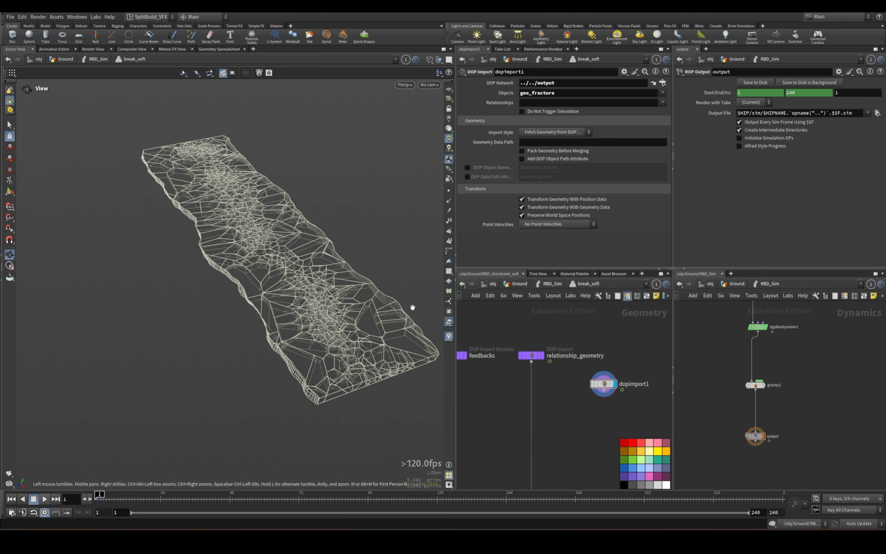
Add an Add node below dopimport1 that deletes geometry but keeps the points, and play the simulation to check them.
{"action": "left_click_drag", "start_coordinate": [585, 384], "coordinate": [595, 387]}
{"action": "middle_click_drag", "start_coordinate": [563, 422], "coordinate": [535, 390]}
{"action": "left_click", "coordinate": [577, 358]}
{"action": "key", "text": "Tab"}
{"action": "type", "text": "add"}
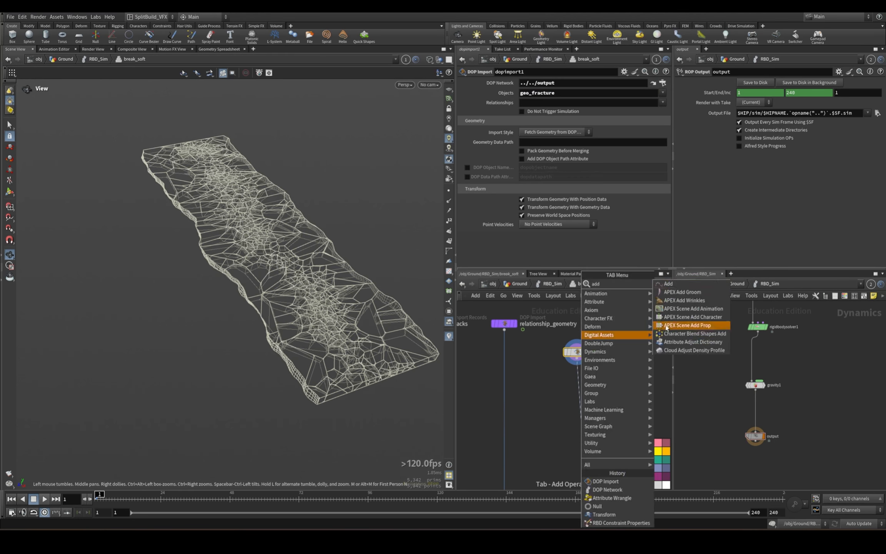
{"action": "left_click", "coordinate": [694, 286]}
{"action": "left_click", "coordinate": [582, 419]}
{"action": "left_click", "coordinate": [592, 419]}
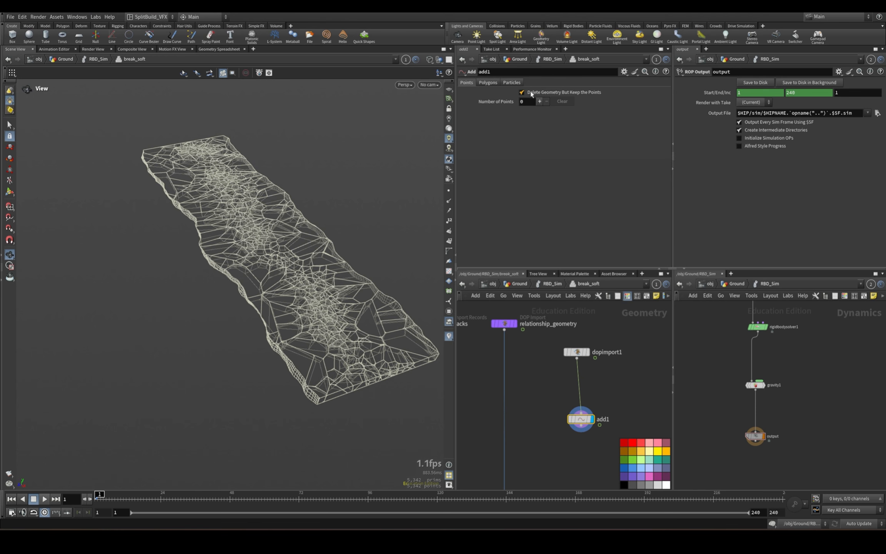
{"action": "left_click_drag", "start_coordinate": [581, 420], "coordinate": [573, 404]}
{"action": "left_click", "coordinate": [45, 499]}
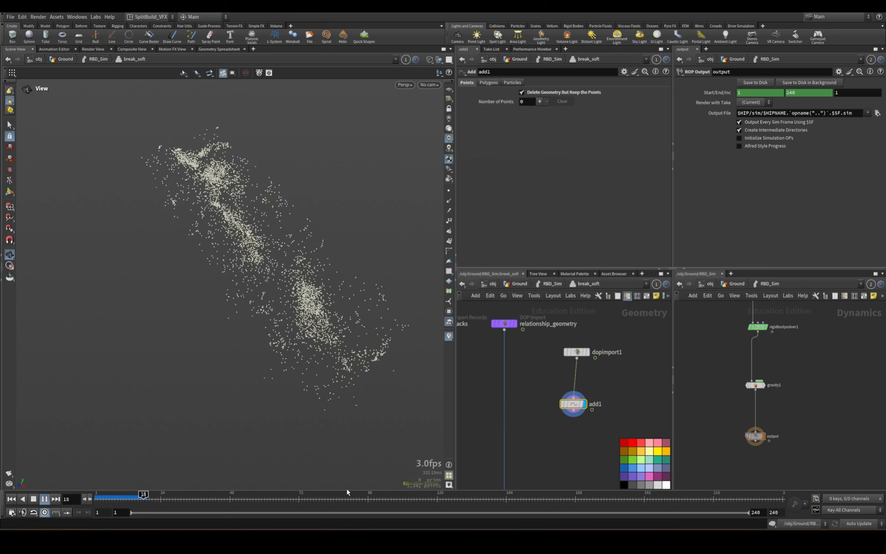
{"action": "left_click", "coordinate": [12, 499]}
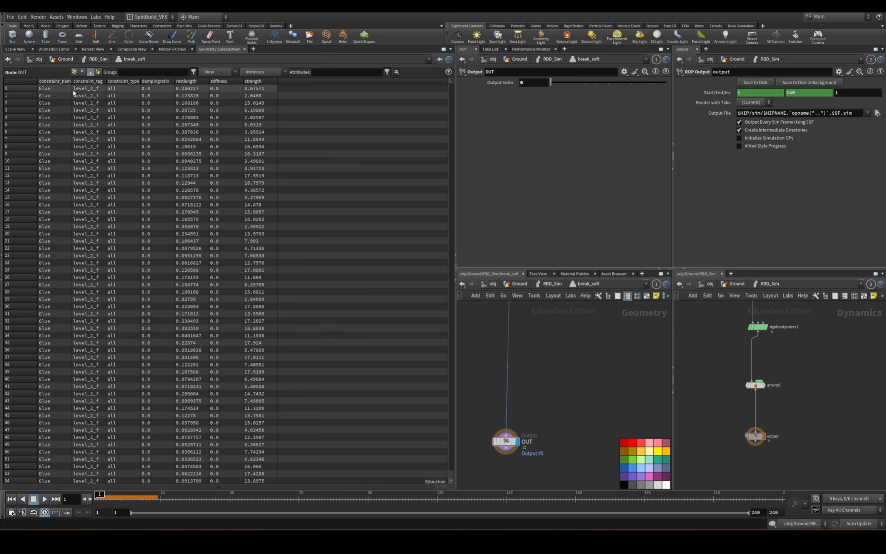
{"action": "key", "text": "Tab"}
{"action": "type", "text": "spl"}
{"action": "key", "text": "Return"}
{"action": "middle_click_drag", "start_coordinate": [535, 350], "coordinate": [530, 430]}
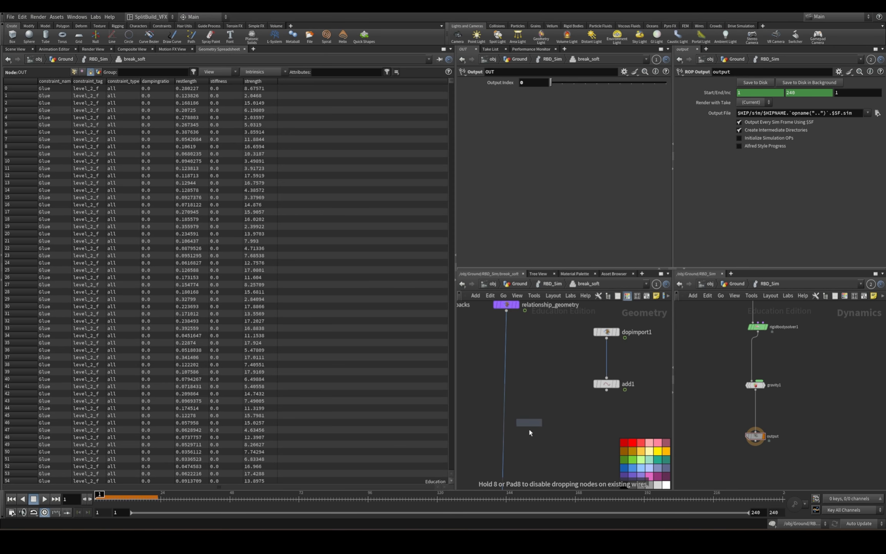
{"action": "left_click", "coordinate": [505, 410]}
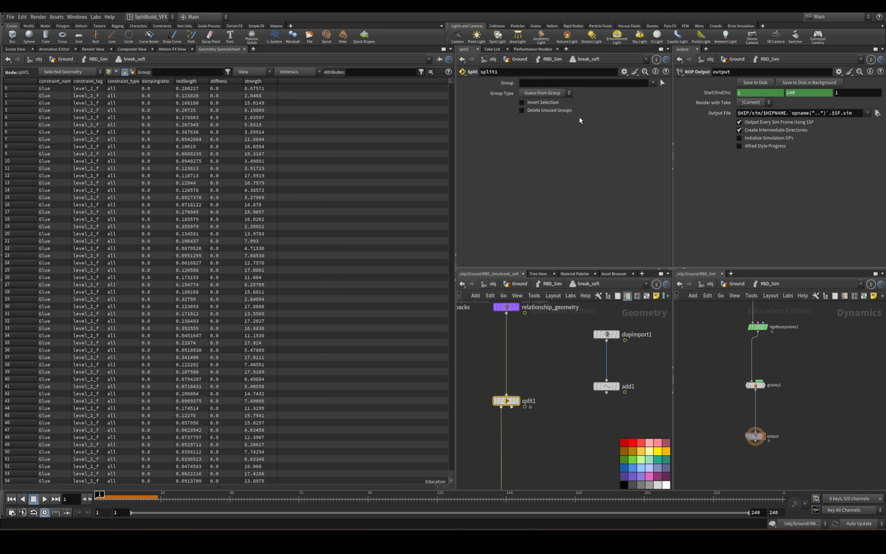
{"action": "left_click", "coordinate": [653, 83]}
{"action": "left_click", "coordinate": [657, 109]}
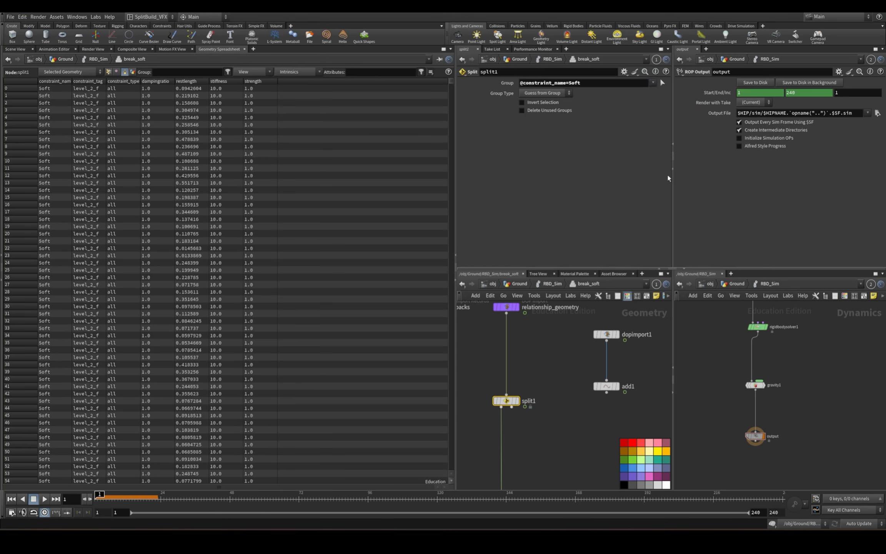
{"action": "left_click", "coordinate": [517, 402]}
{"action": "left_click", "coordinate": [17, 49]}
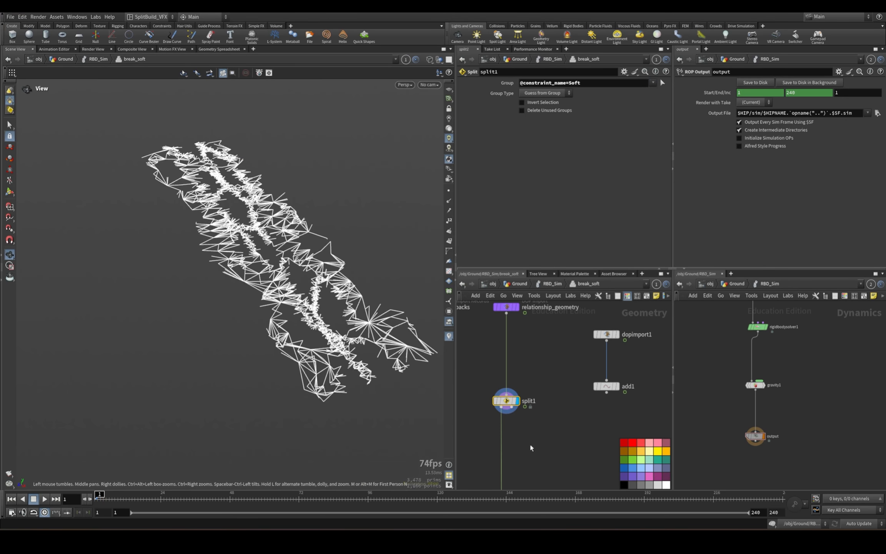
Move the OUT node farther below split1 to make room for more nodes.
{"action": "middle_click_drag", "start_coordinate": [567, 447], "coordinate": [579, 368]}
{"action": "scroll", "coordinate": [566, 397], "scroll_direction": "down", "scroll_amount": 3}
{"action": "left_click", "coordinate": [540, 426]}
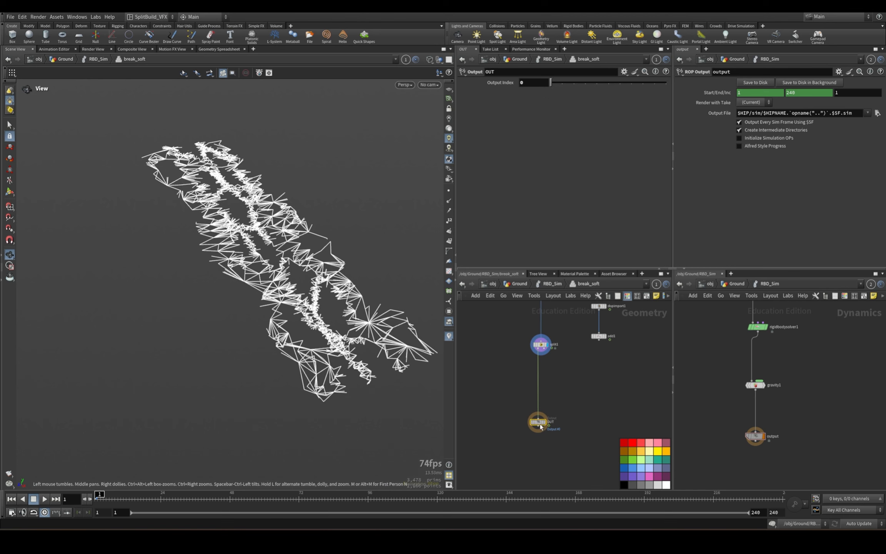
{"action": "left_click_drag", "start_coordinate": [540, 426], "coordinate": [539, 463]}
{"action": "middle_click_drag", "start_coordinate": [592, 345], "coordinate": [577, 365]}
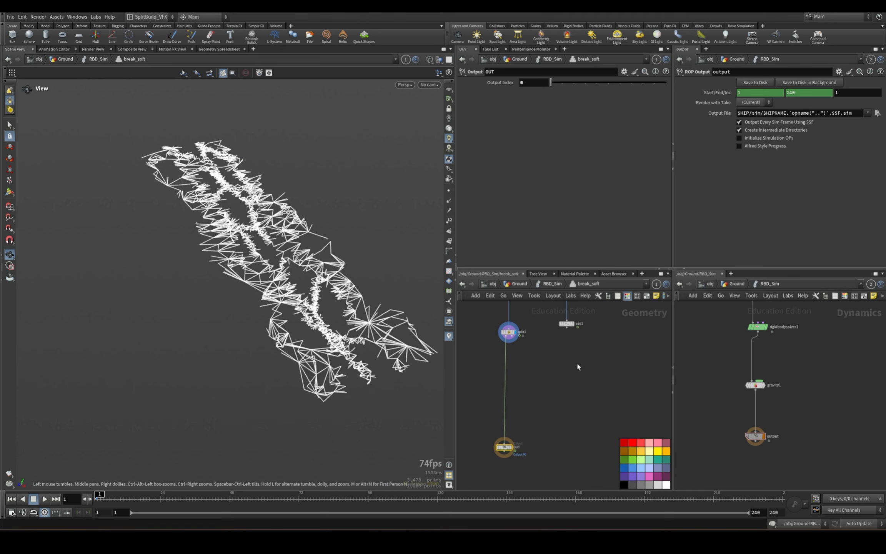
{"action": "middle_click_drag", "start_coordinate": [502, 422], "coordinate": [503, 457]}
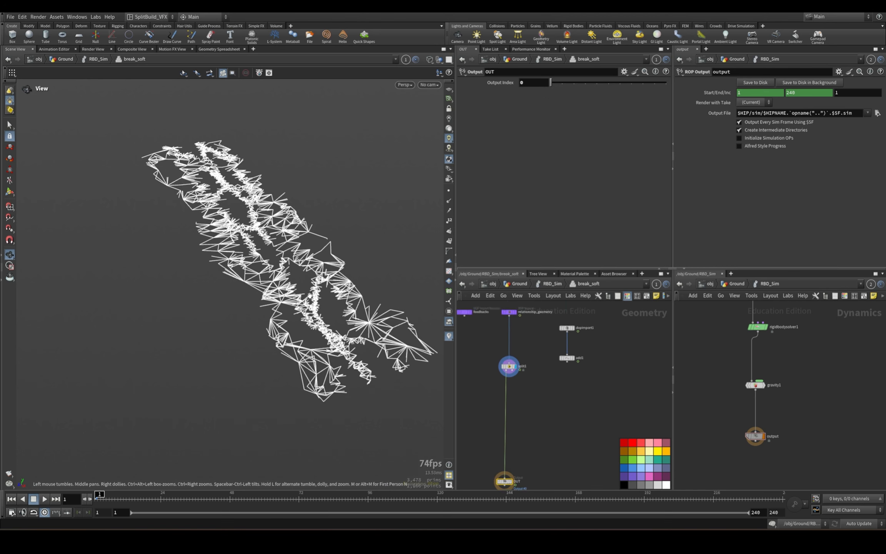
Add a Time Shift node fed by add1 and name it find_rest.
{"action": "left_click_drag", "start_coordinate": [544, 317], "coordinate": [582, 371]}
{"action": "scroll", "coordinate": [581, 372], "scroll_direction": "up", "scroll_amount": 3}
{"action": "left_click", "coordinate": [596, 393]}
{"action": "key", "text": "Tab"}
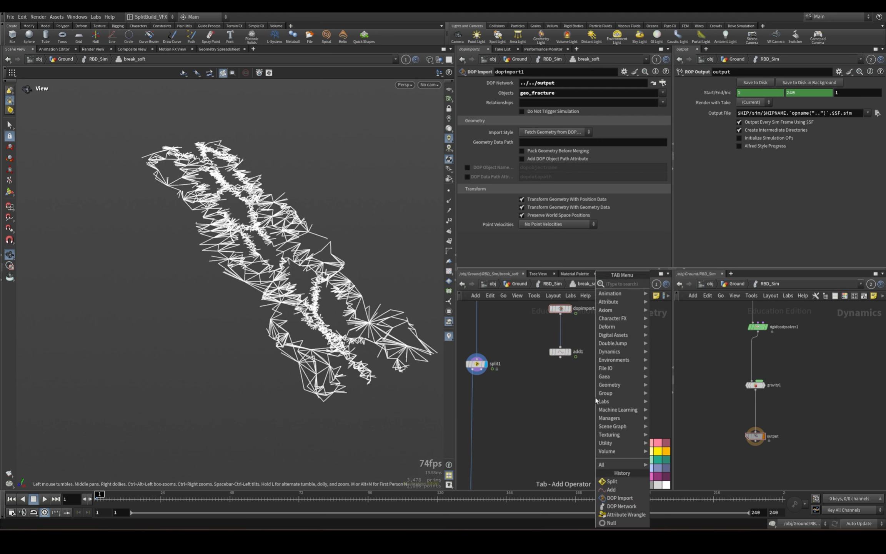
{"action": "type", "text": "timesh"}
{"action": "key", "text": "Return"}
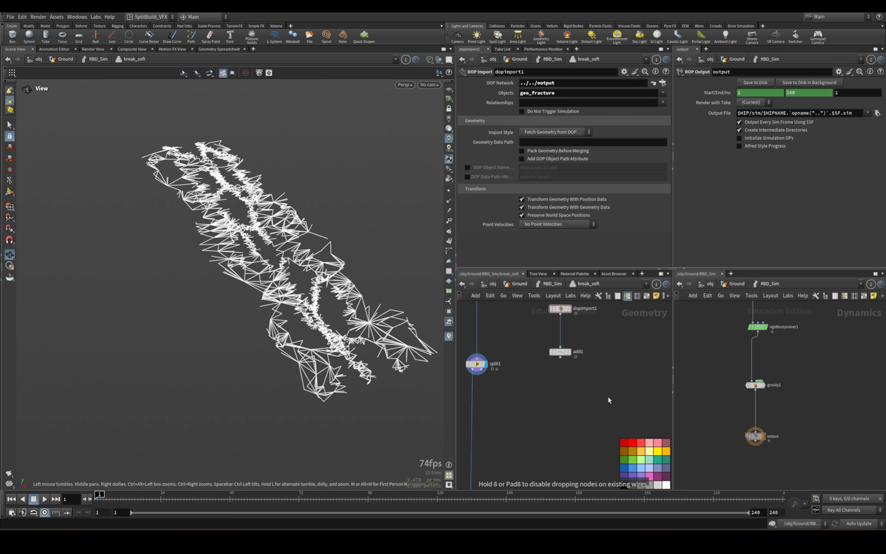
{"action": "left_click", "coordinate": [609, 400]}
{"action": "left_click", "coordinate": [561, 358]}
{"action": "left_click", "coordinate": [609, 394]}
{"action": "left_click", "coordinate": [639, 400]}
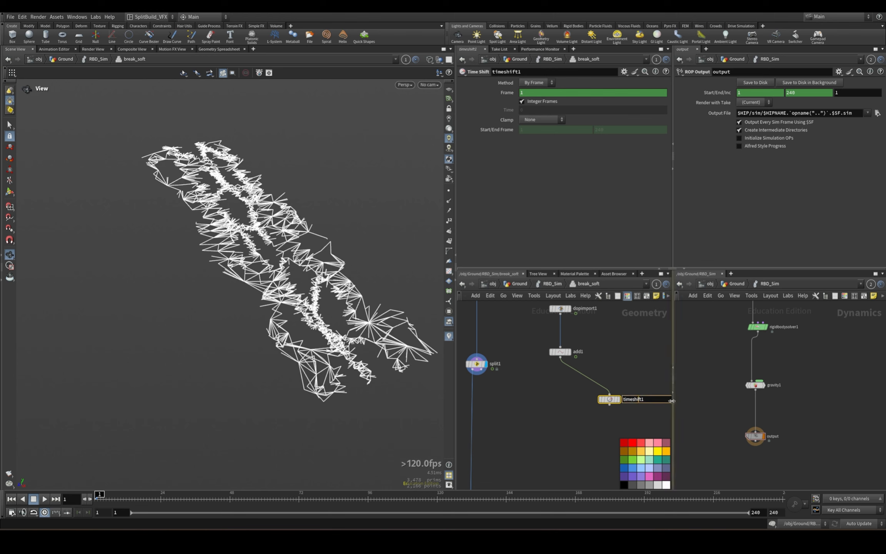
{"action": "key", "text": "ctrl+a"}
{"action": "type", "text": "find_rest"}
{"action": "key", "text": "Return"}
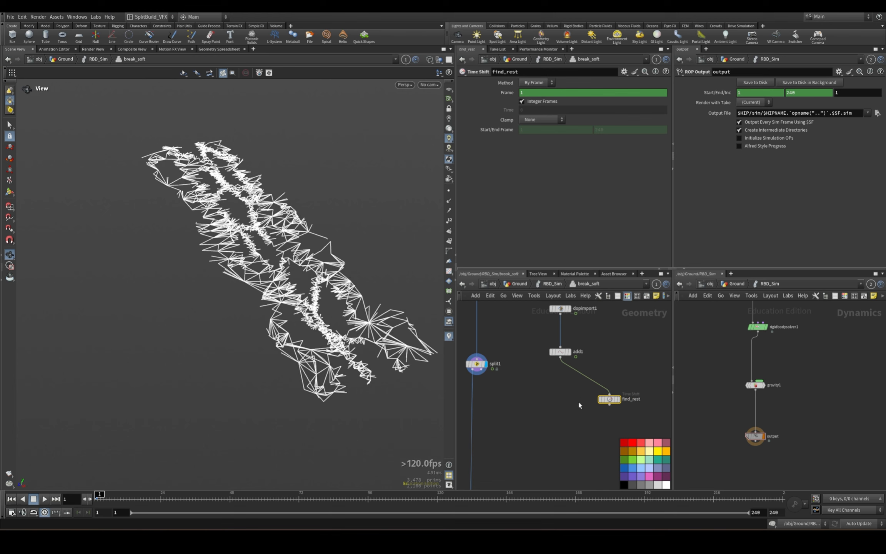
Delete the channels on find_rest's Frame parameter to hold it at frame 1, and display the node.
{"action": "right_click", "coordinate": [508, 92]}
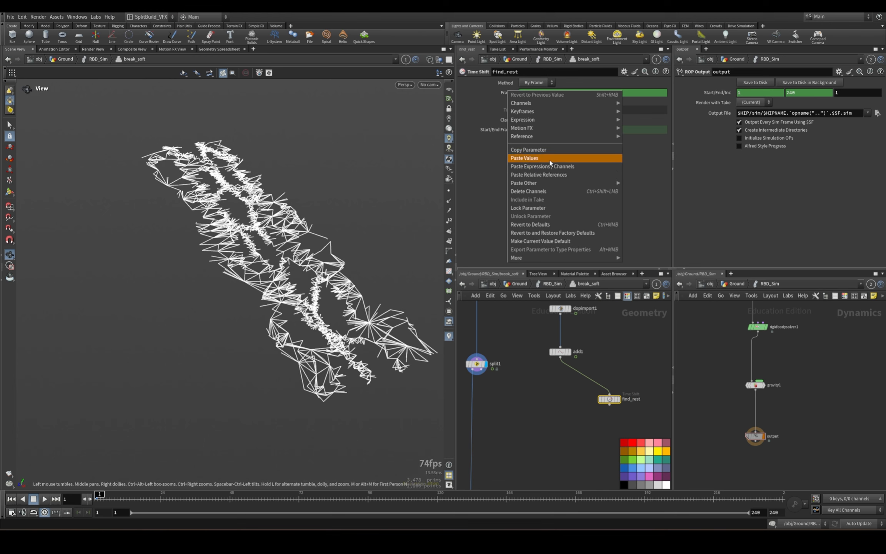
{"action": "left_click", "coordinate": [532, 192]}
{"action": "left_click_drag", "start_coordinate": [640, 373], "coordinate": [625, 405]}
{"action": "left_click", "coordinate": [627, 387]}
{"action": "middle_click_drag", "start_coordinate": [607, 432], "coordinate": [588, 421]}
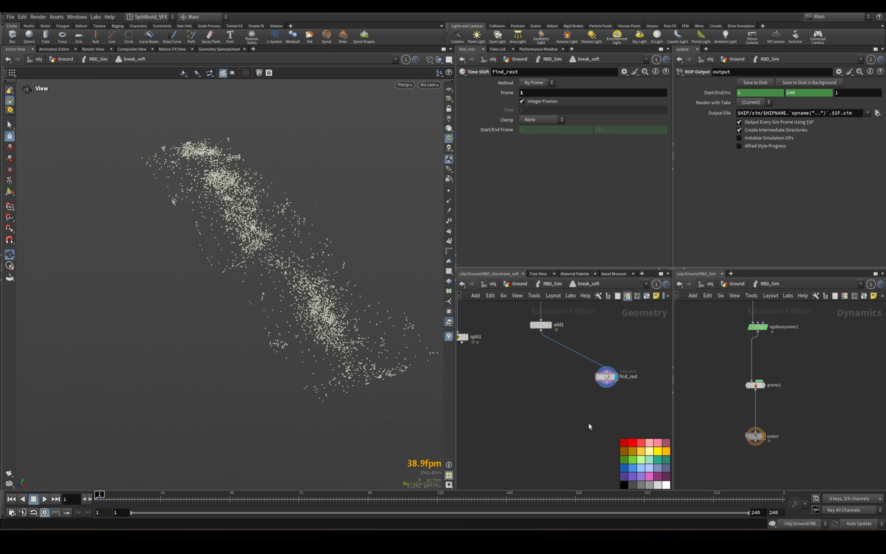
Add an Attribute Wrangle below find_rest with the point expression v@rest=v@P;.
{"action": "key", "text": "Tab"}
{"action": "type", "text": "attribute wran"}
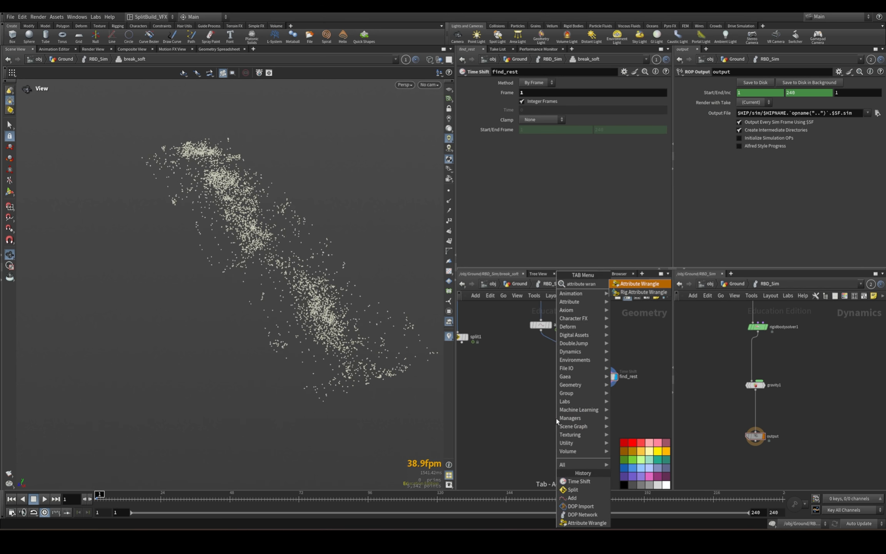
{"action": "key", "text": "Return"}
{"action": "left_click", "coordinate": [607, 409]}
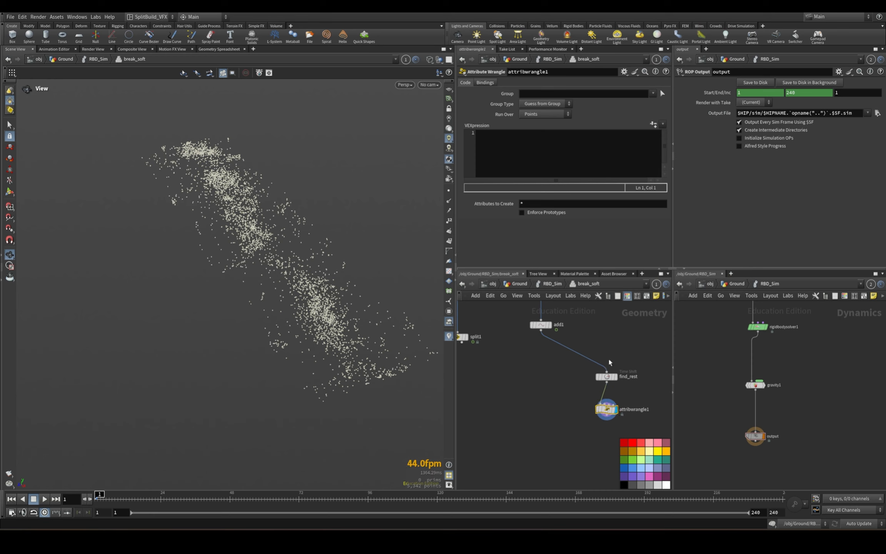
{"action": "left_click", "coordinate": [506, 165]}
{"action": "type", "text": "v@rest"}
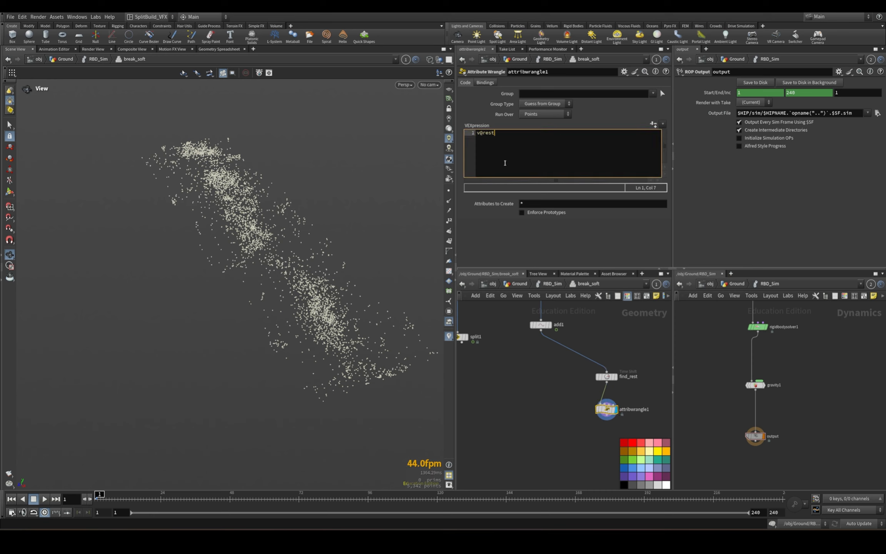
{"action": "type", "text": "=v@P;"}
{"action": "key", "text": "ctrl+Return"}
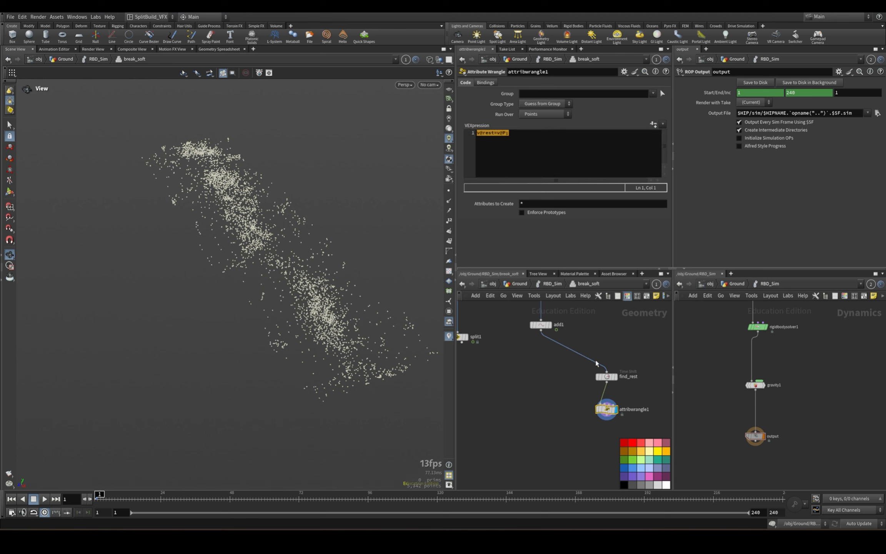
Add an Attribute Copy node, wiring add1 into its first input and attribwrangle1 into its second, and display it.
{"action": "left_click_drag", "start_coordinate": [631, 356], "coordinate": [579, 432]}
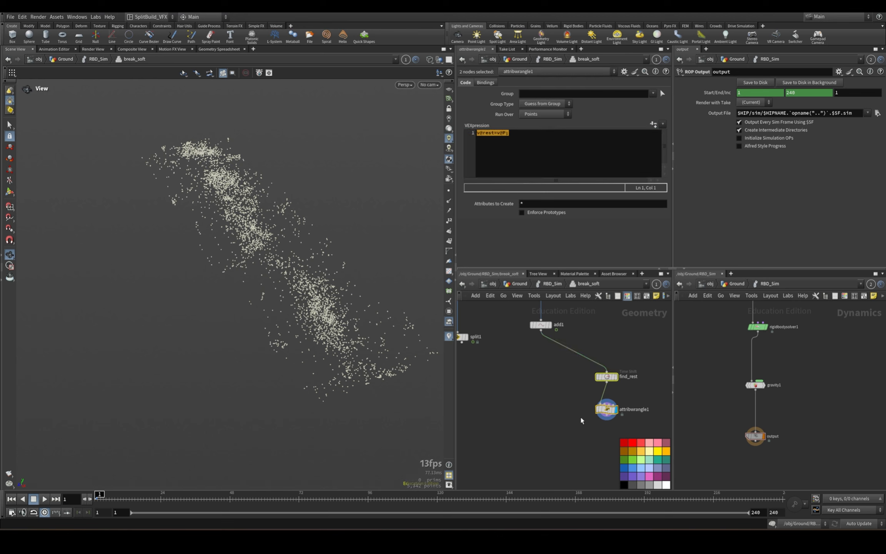
{"action": "left_click", "coordinate": [581, 418]}
{"action": "middle_click_drag", "start_coordinate": [572, 435], "coordinate": [573, 410]}
{"action": "key", "text": "Tab"}
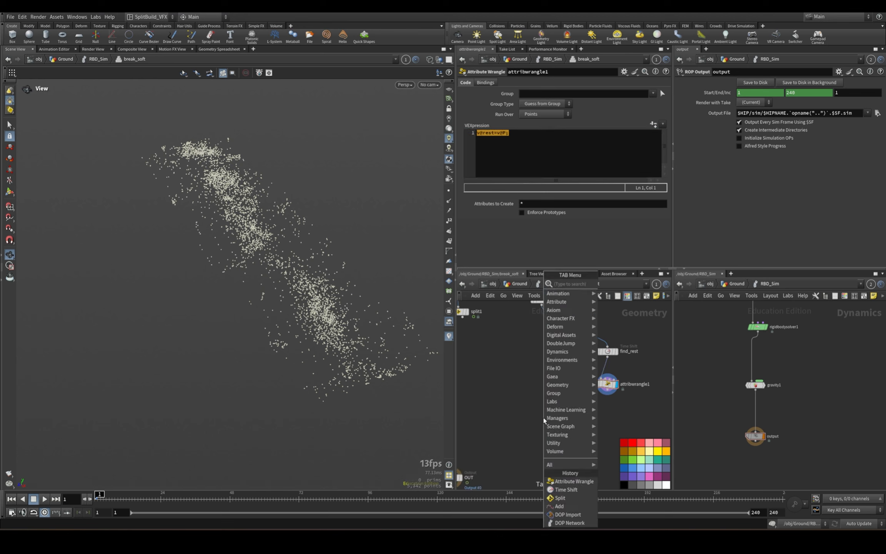
{"action": "type", "text": "att"}
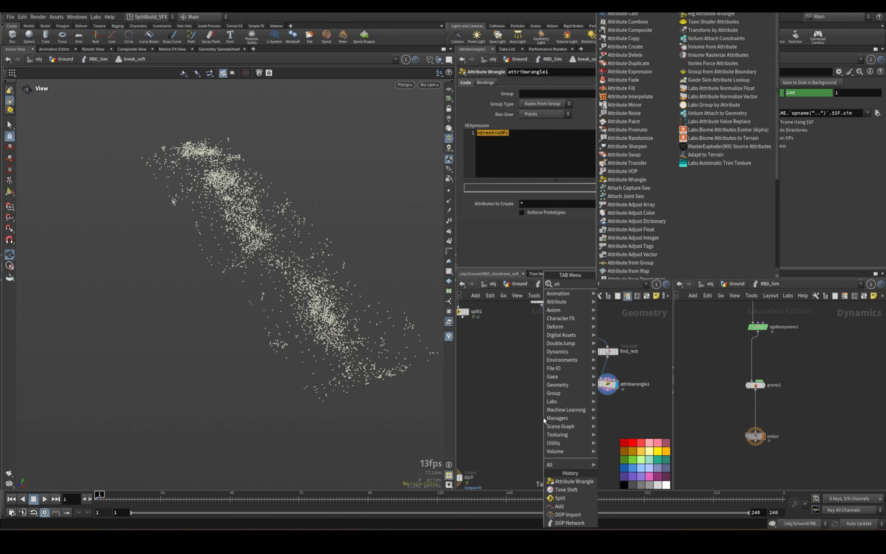
{"action": "type", "text": "ribute copy"}
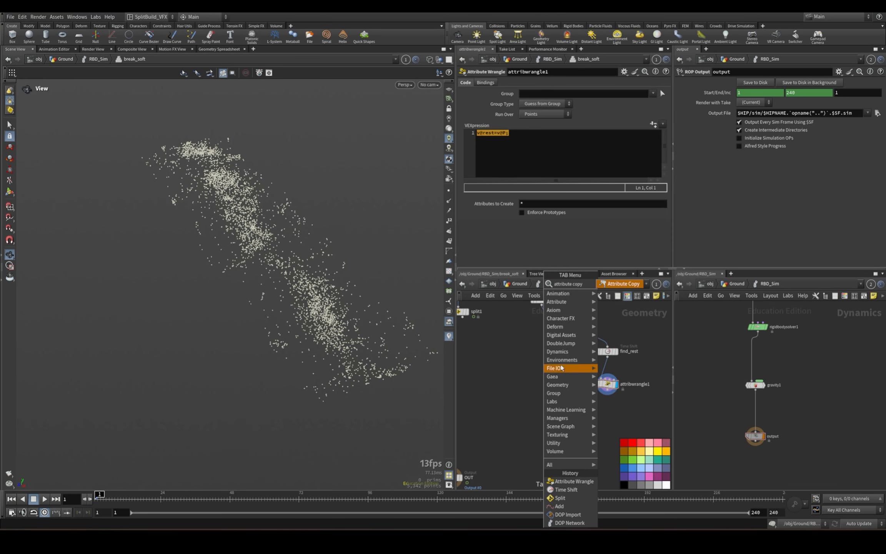
{"action": "left_click", "coordinate": [617, 284]}
{"action": "left_click", "coordinate": [544, 409]}
{"action": "middle_click_drag", "start_coordinate": [538, 322], "coordinate": [536, 346]}
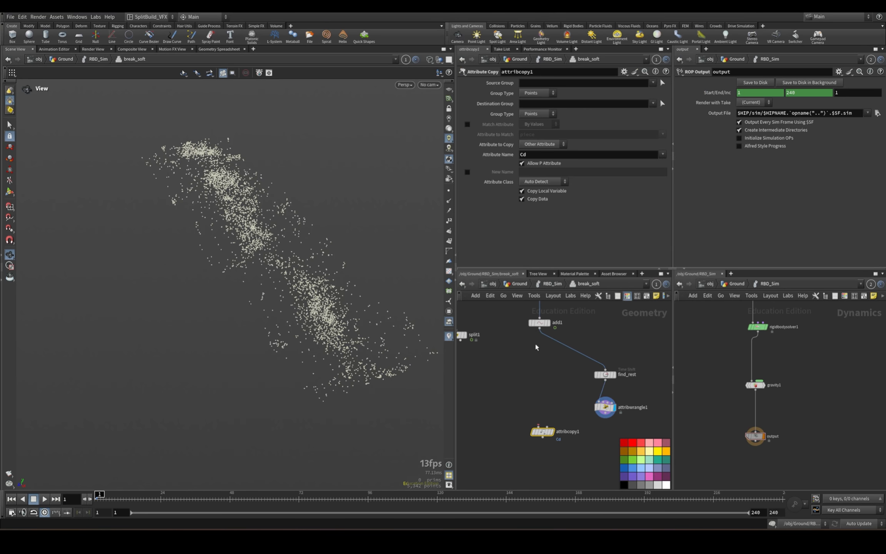
{"action": "left_click_drag", "start_coordinate": [540, 329], "coordinate": [539, 426]}
{"action": "left_click_drag", "start_coordinate": [601, 417], "coordinate": [545, 431]}
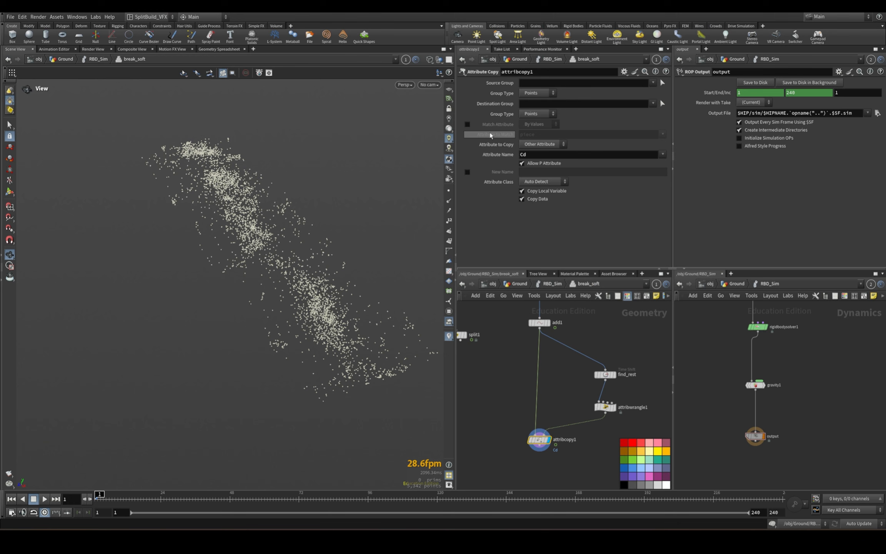
Set attribcopy1 to match points by the name attribute and copy the rest attribute.
{"action": "left_click", "coordinate": [468, 124]}
{"action": "left_click", "coordinate": [663, 135]}
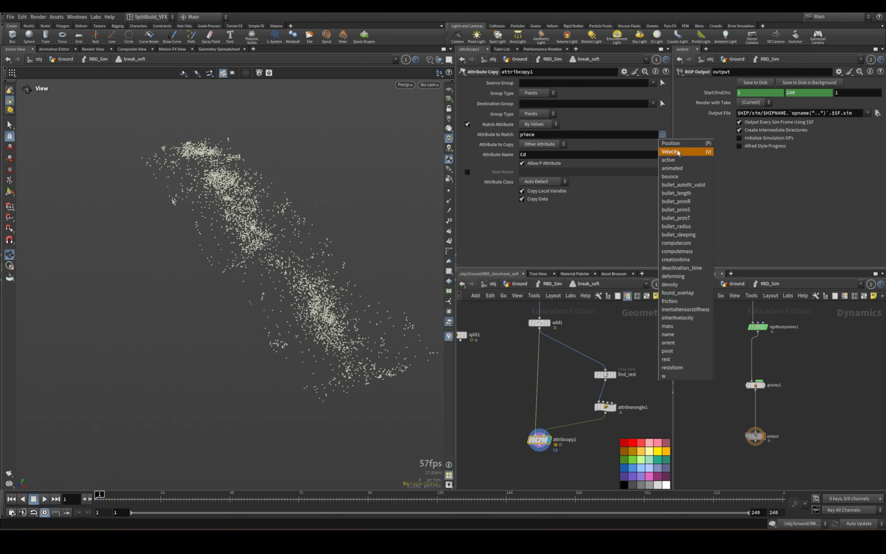
{"action": "left_click", "coordinate": [682, 340]}
{"action": "triple_click", "coordinate": [537, 137]}
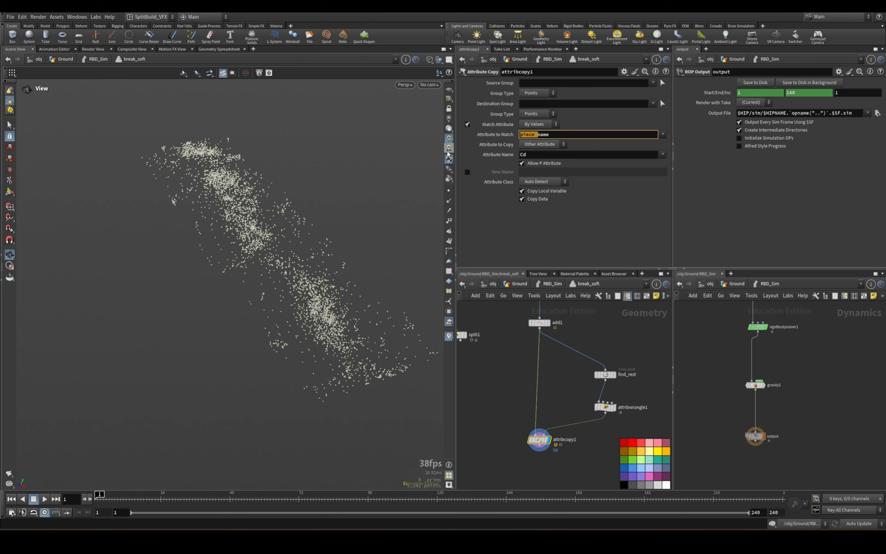
{"action": "type", "text": "name"}
{"action": "key", "text": "Tab"}
{"action": "type", "text": "rest"}
{"action": "key", "text": "Return"}
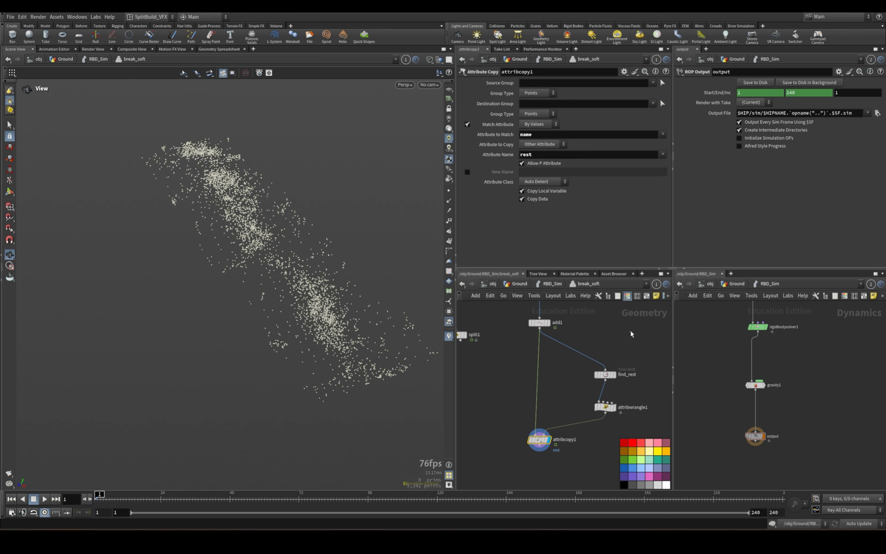
Show attribcopy1's point attributes in the Geometry Spreadsheet, filtered to P and rest.
{"action": "left_click", "coordinate": [219, 49]}
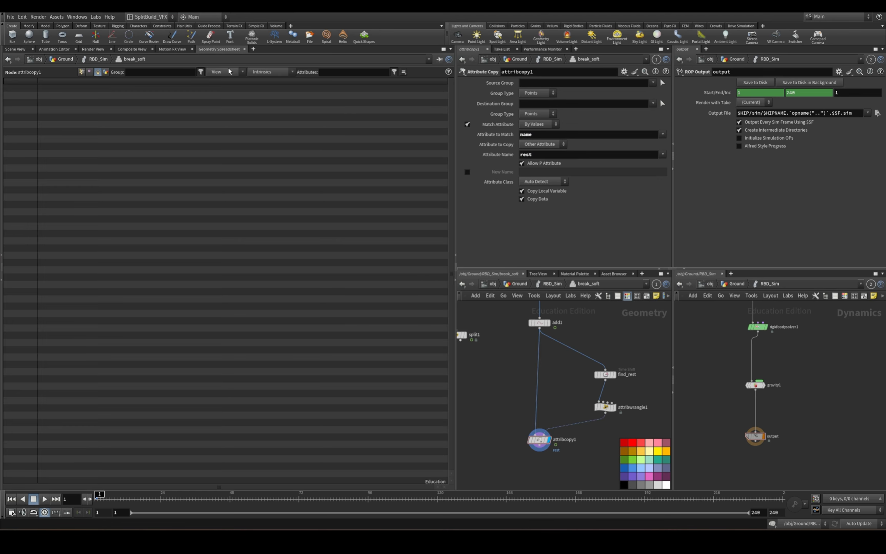
{"action": "left_click", "coordinate": [539, 440]}
{"action": "left_click", "coordinate": [81, 71]}
{"action": "left_click", "coordinate": [332, 71]}
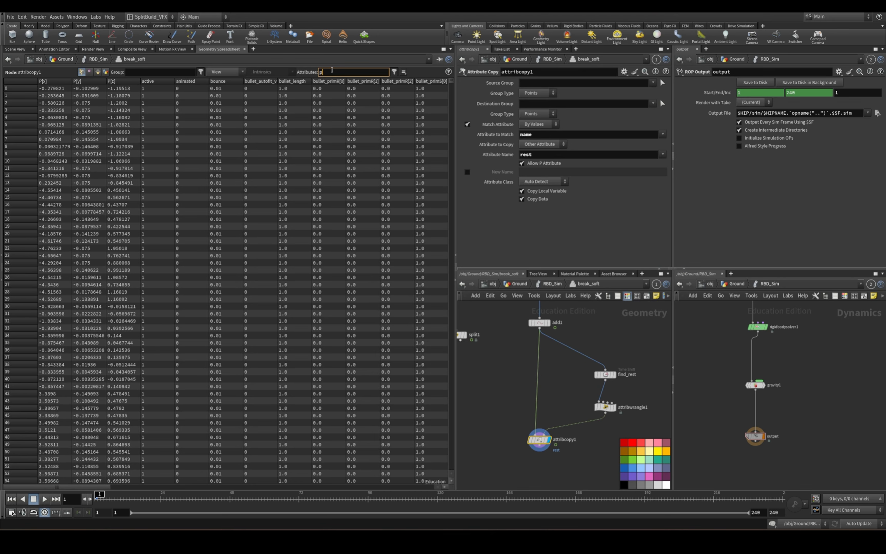
{"action": "type", "text": "p rest"}
{"action": "key", "text": "Return"}
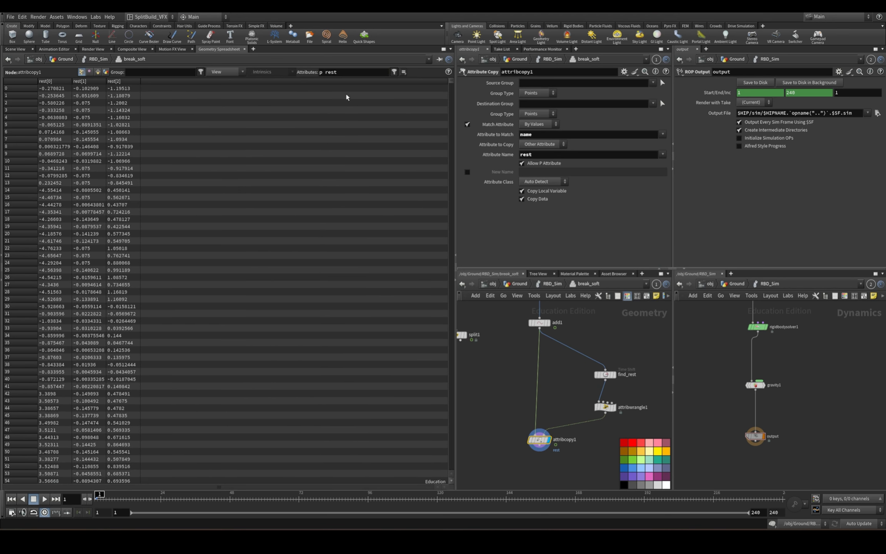
{"action": "left_click_drag", "start_coordinate": [322, 74], "coordinate": [307, 78]}
{"action": "type", "text": "P"}
Play the simulation to compare P with rest, return to frame 1 and go back to the Scene View.
{"action": "left_click", "coordinate": [484, 398]}
{"action": "left_click", "coordinate": [44, 499]}
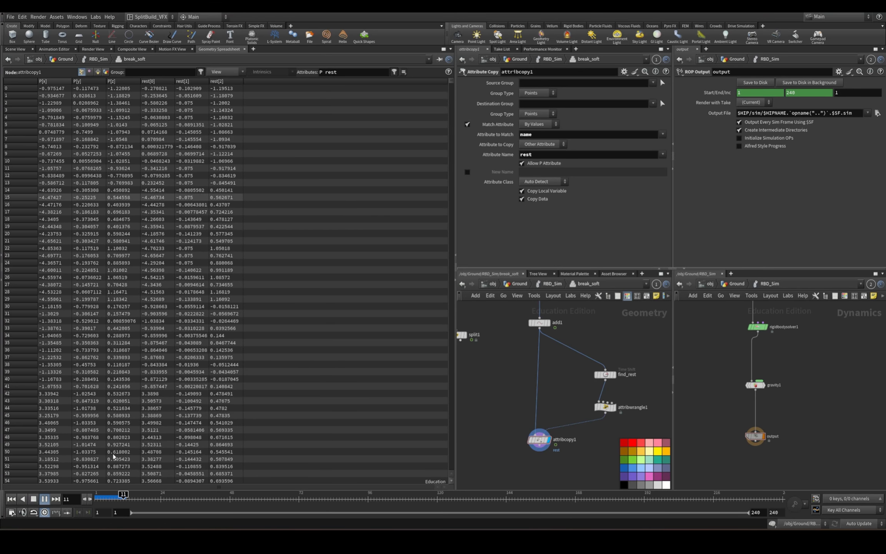
{"action": "left_click", "coordinate": [45, 499]}
{"action": "left_click", "coordinate": [96, 497]}
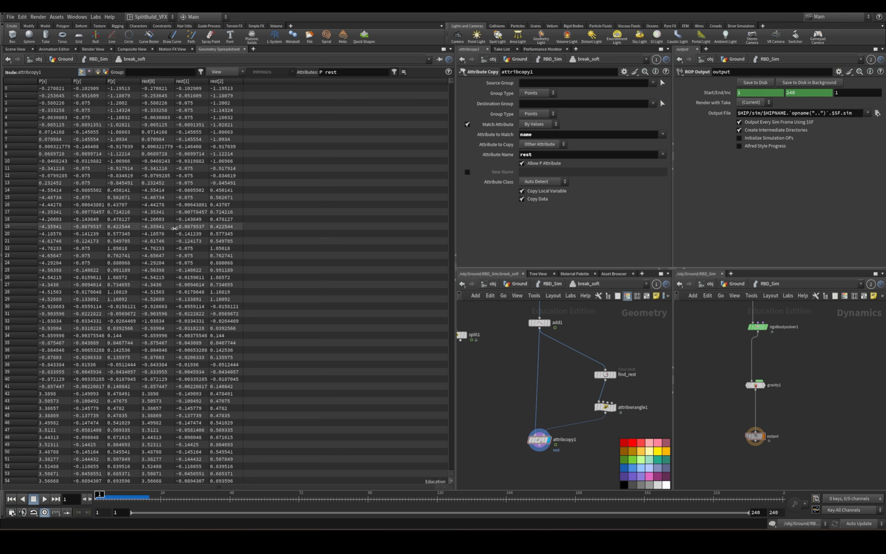
{"action": "left_click", "coordinate": [15, 49]}
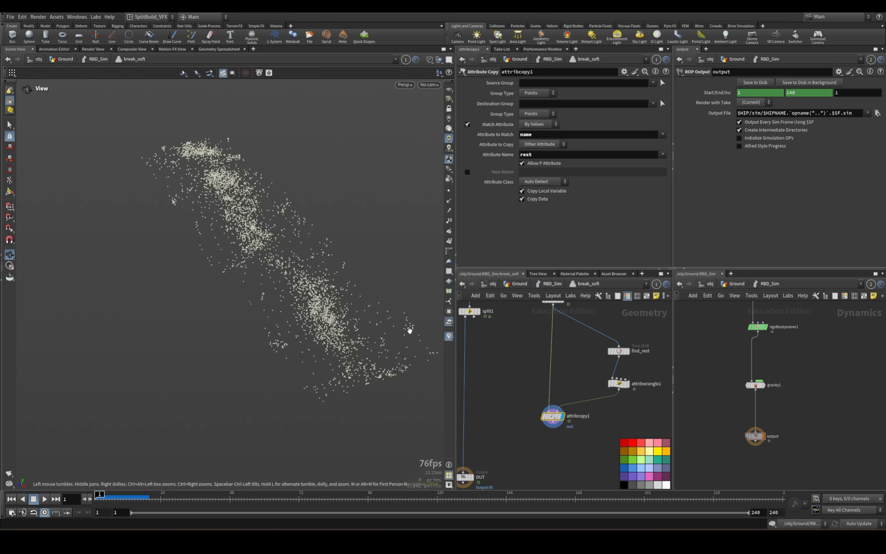
Move the OUT node lower and add a displayed Attribute Wrangle wired below attribcopy1.
{"action": "middle_click_drag", "start_coordinate": [573, 442], "coordinate": [637, 366]}
{"action": "left_click_drag", "start_coordinate": [530, 401], "coordinate": [524, 471]}
{"action": "key", "text": "Tab"}
{"action": "type", "text": "att"}
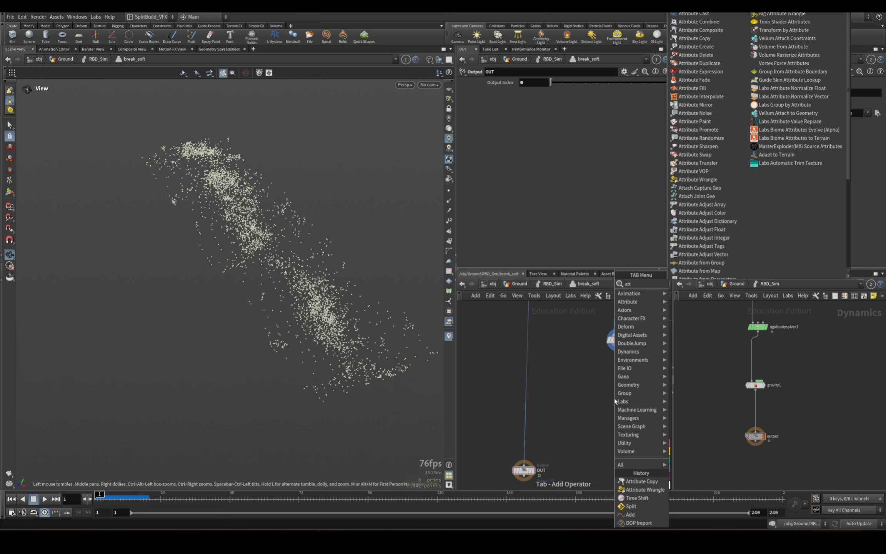
{"action": "type", "text": "ribute wrang"}
{"action": "key", "text": "Return"}
{"action": "left_click", "coordinate": [614, 398]}
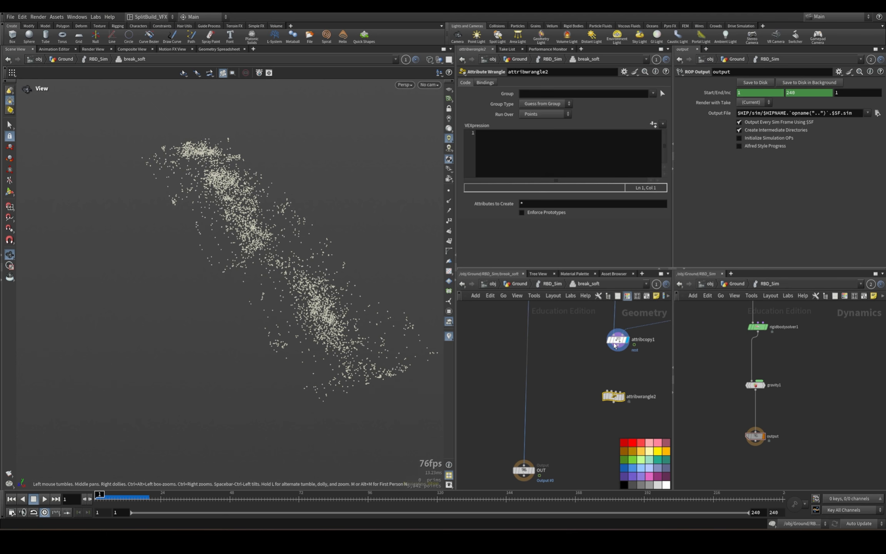
{"action": "left_click_drag", "start_coordinate": [619, 346], "coordinate": [613, 392]}
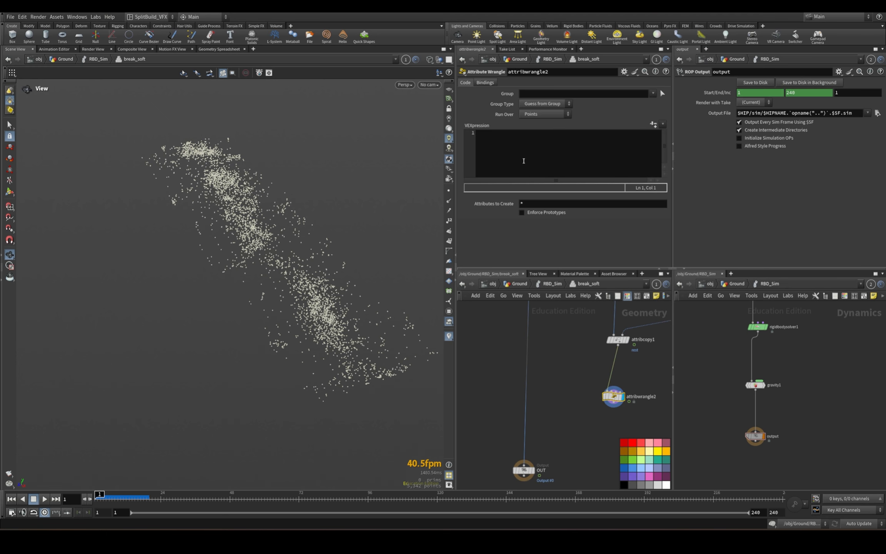
Write VEX in attribwrangle2 declaring vector rest = v@rest; vector pos = v@P; and float dist = distance(rest,pos);.
{"action": "left_click", "coordinate": [529, 161]}
{"action": "type", "text": "vector rest = v@rest;"}
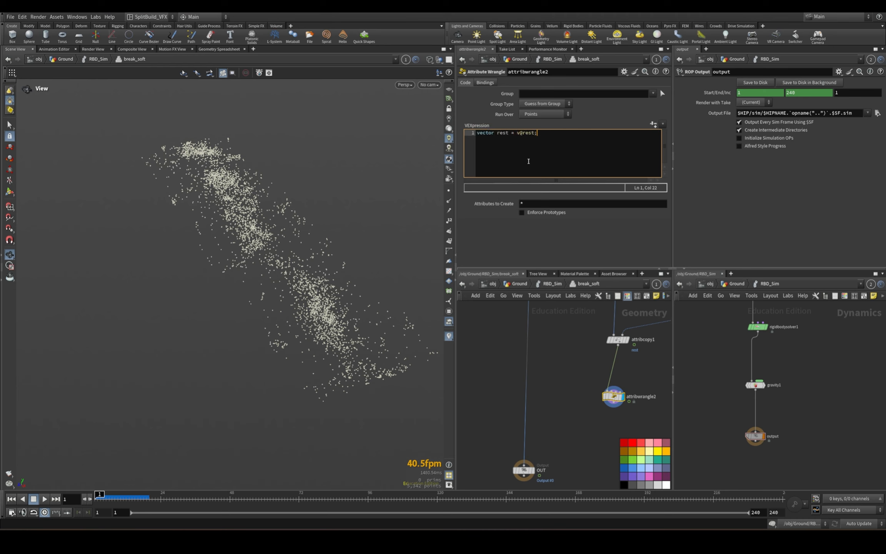
{"action": "key", "text": "Return"}
{"action": "type", "text": "vec"}
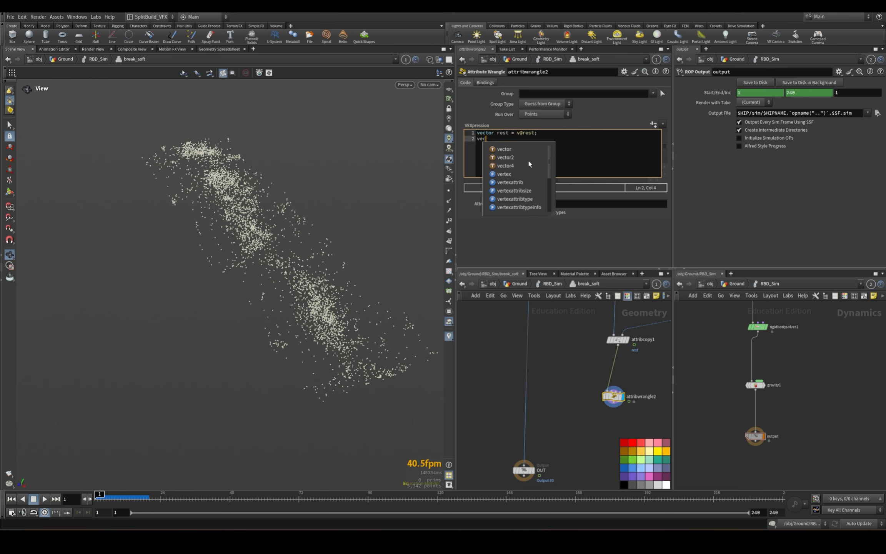
{"action": "type", "text": "tor pos = v@P;"}
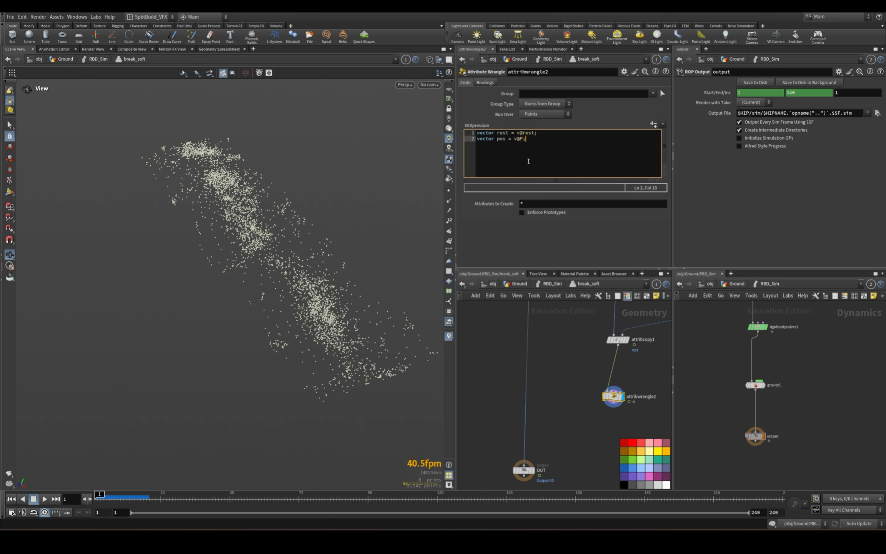
{"action": "key", "text": "Return"}
{"action": "type", "text": "float dist  "}
{"action": "type", "text": " distance("}
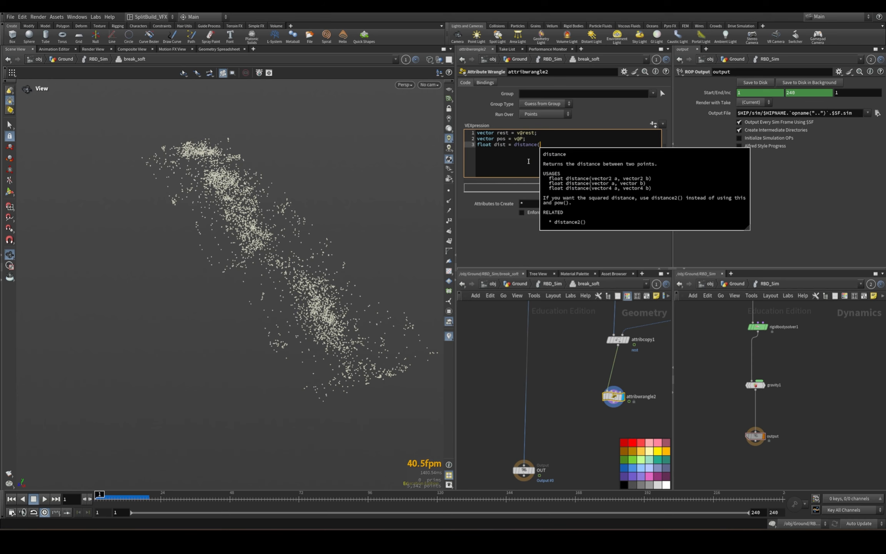
{"action": "type", "text": "rest,pos);"}
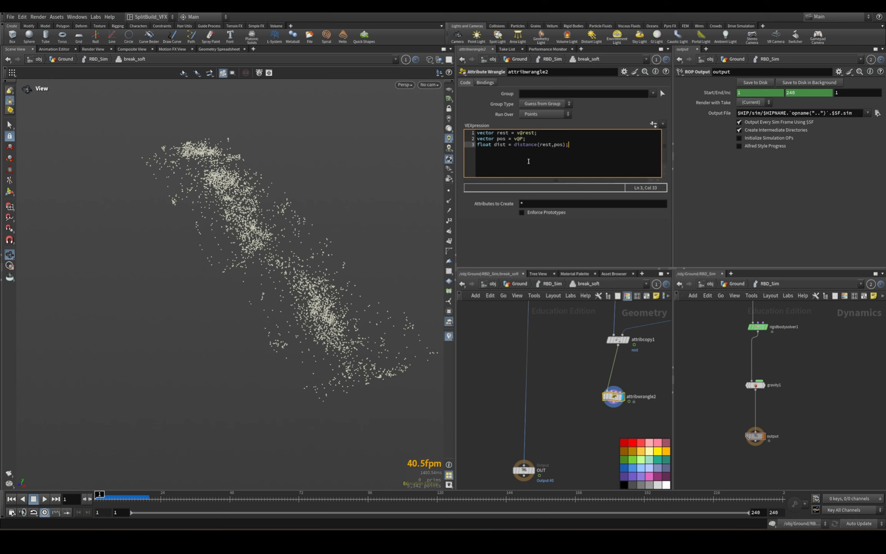
{"action": "key", "text": "Return"}
{"action": "key", "text": "Return"}
{"action": "type", "text": "\\f(dist"}
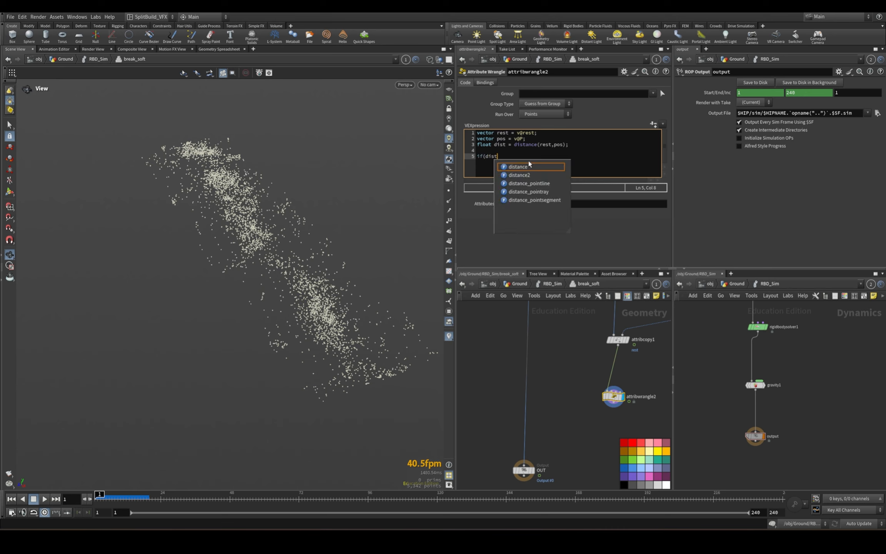
{"action": "type", "text": ">chf('thresh"}
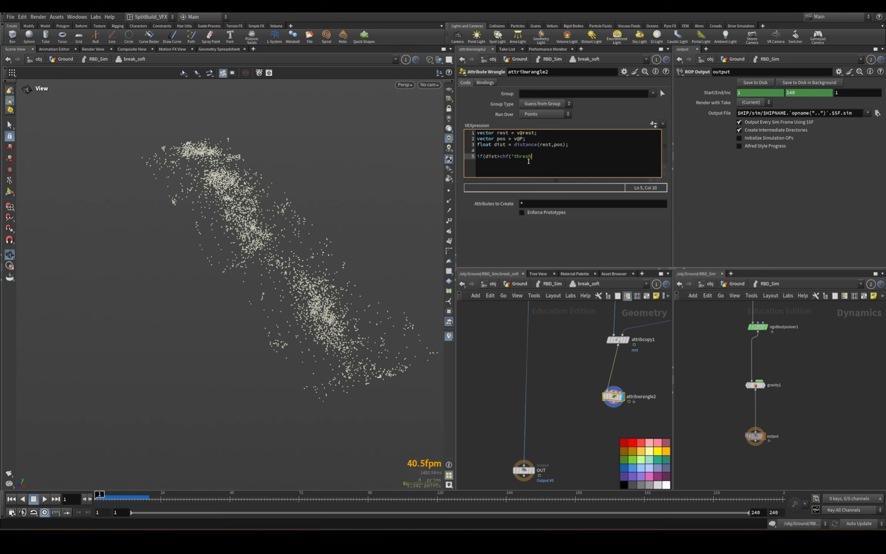
{"action": "type", "text": "')) removepoint(0,@ptnum);"}
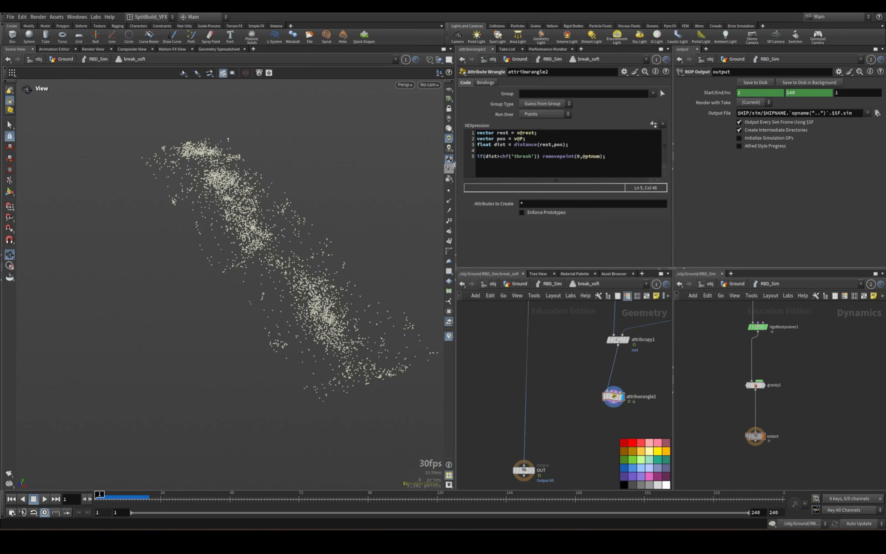
Create the Thresh parameter from the code, set it to .1 and play the simulation, returning to frame 1.
{"action": "left_click", "coordinate": [654, 124]}
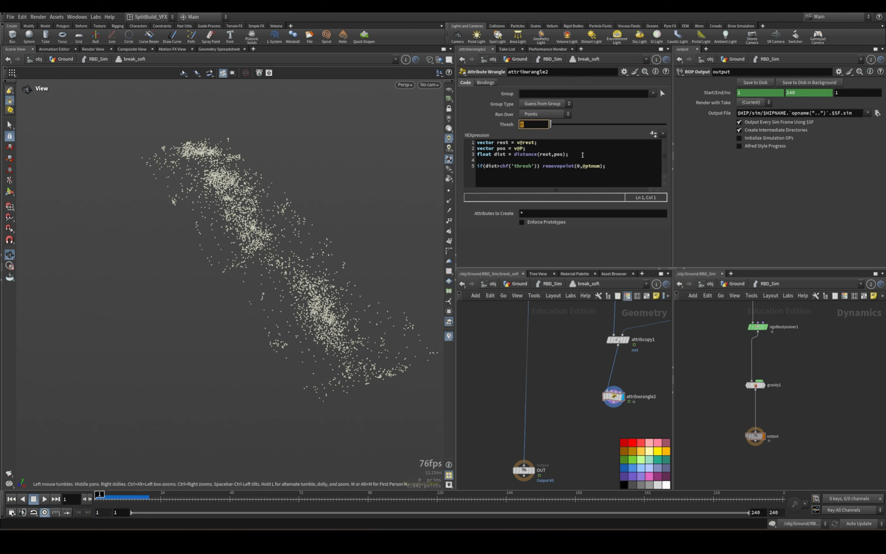
{"action": "type", "text": ".1"}
{"action": "key", "text": "Return"}
{"action": "left_click", "coordinate": [44, 499]}
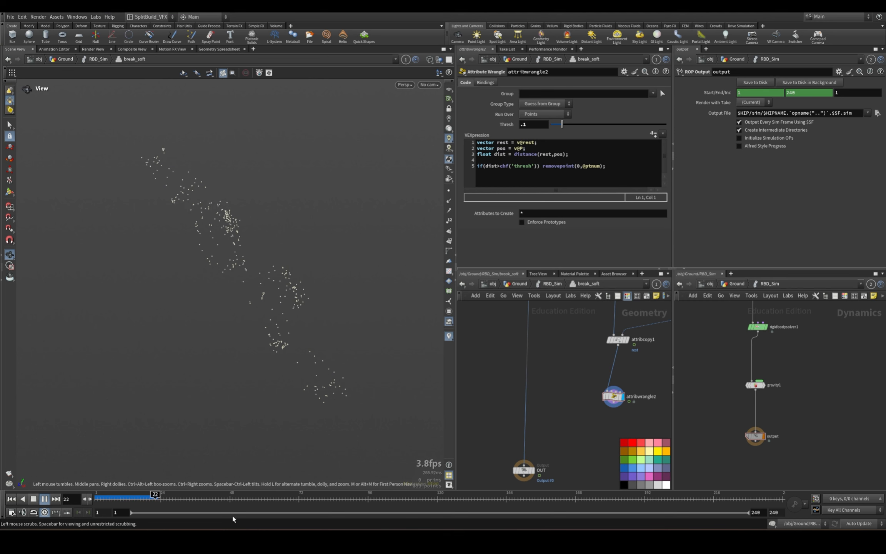
{"action": "left_click", "coordinate": [12, 499]}
Set attribwrangle2's Thresh parameter to .25.
{"action": "left_click", "coordinate": [534, 124]}
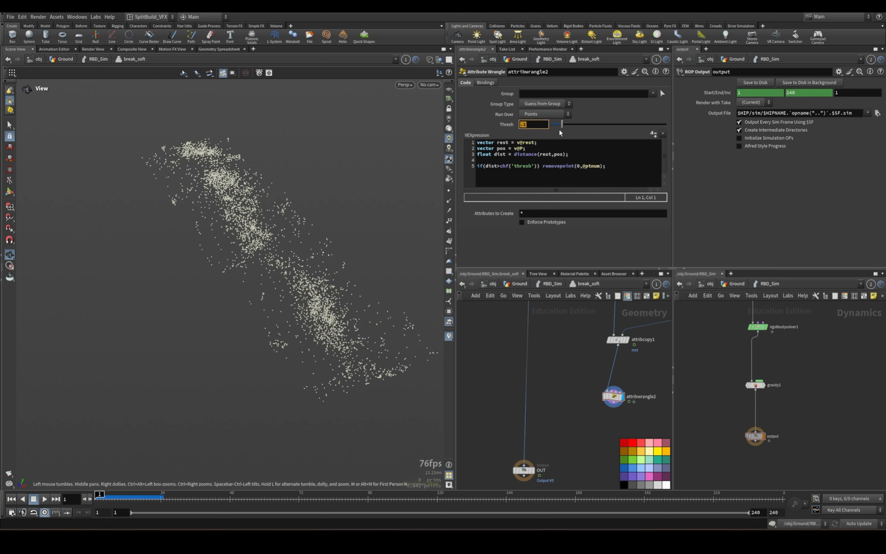
{"action": "type", "text": ".25"}
{"action": "key", "text": "Return"}
Replace the removepoint call in the if statement with an empty curly-brace block.
{"action": "left_click_drag", "start_coordinate": [544, 166], "coordinate": [684, 174]}
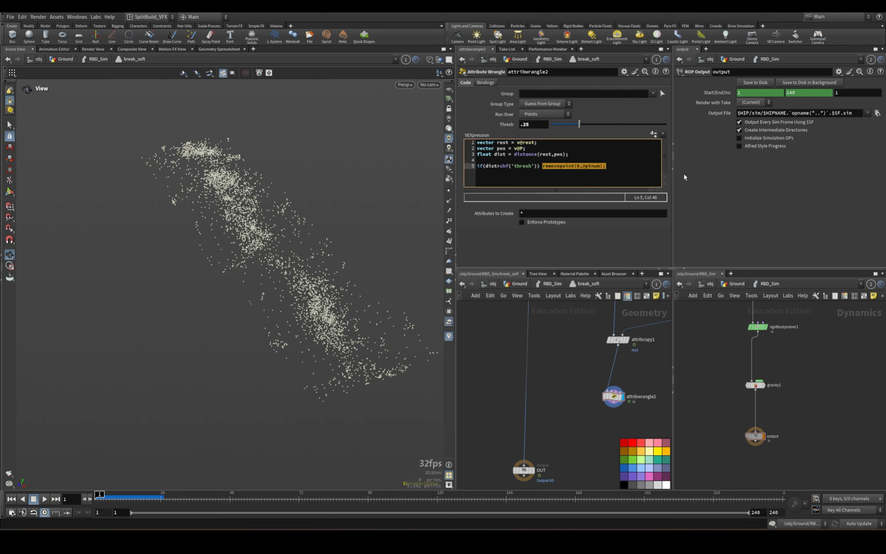
{"action": "key", "text": "BackSpace"}
{"action": "type", "text": "{"}
{"action": "key", "text": "Return"}
{"action": "key", "text": "Return"}
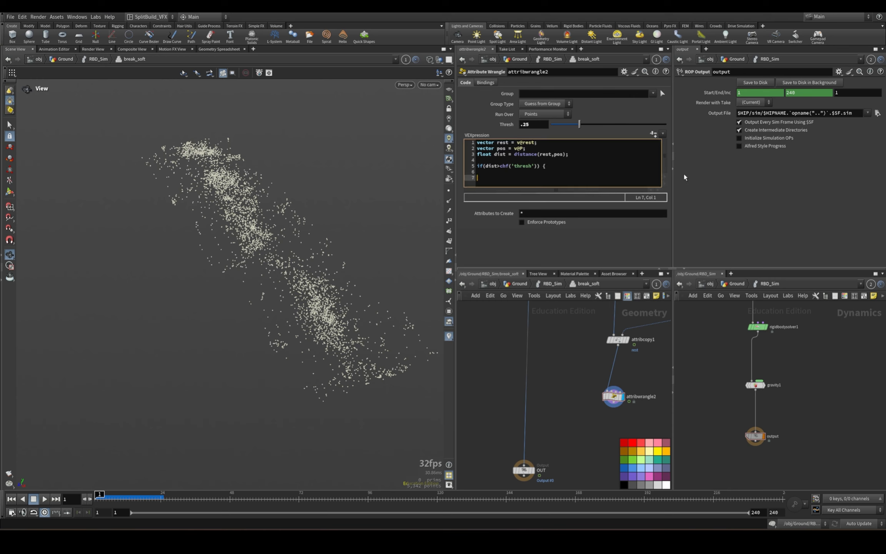
{"action": "type", "text": "}"}
{"action": "key", "text": "Up"}
{"action": "key", "text": "Tab"}
{"action": "type", "text": "i@kill=1;"}
{"action": "key", "text": "Return"}
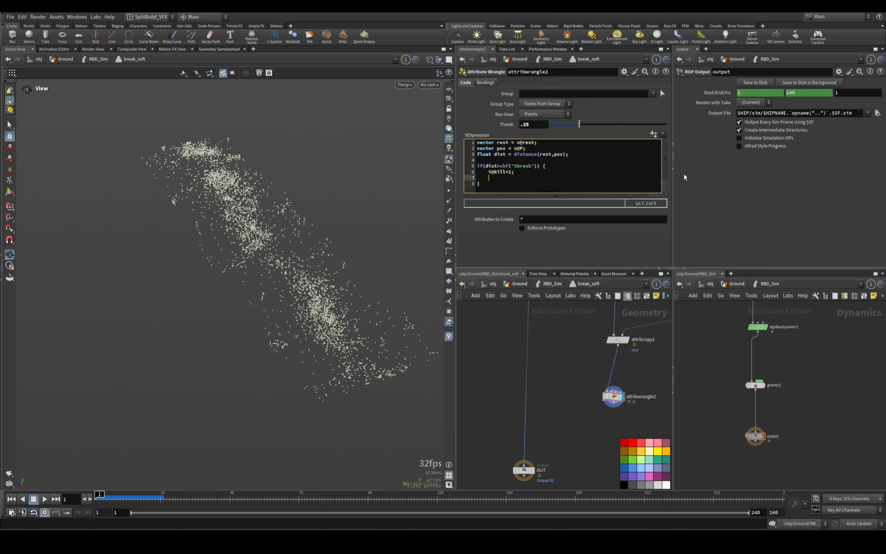
{"action": "type", "text": "@Cd=set(0,1,0);"}
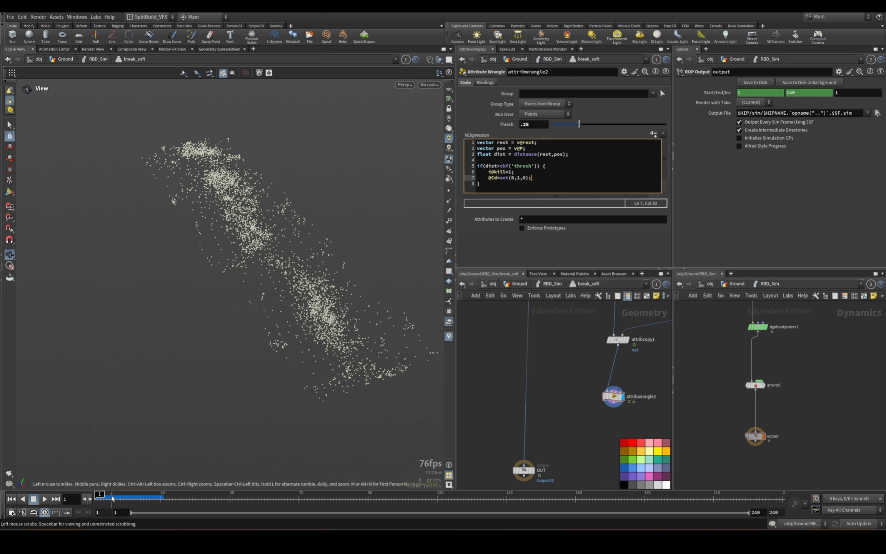
{"action": "left_click", "coordinate": [99, 499]}
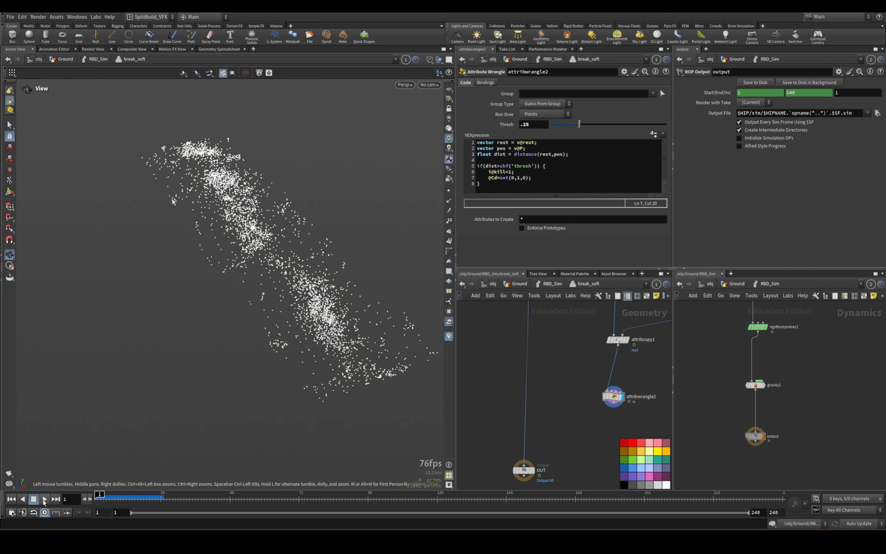
Play and scrub the simulation to examine the colored points from another angle, ending on frame 1.
{"action": "left_click", "coordinate": [44, 499]}
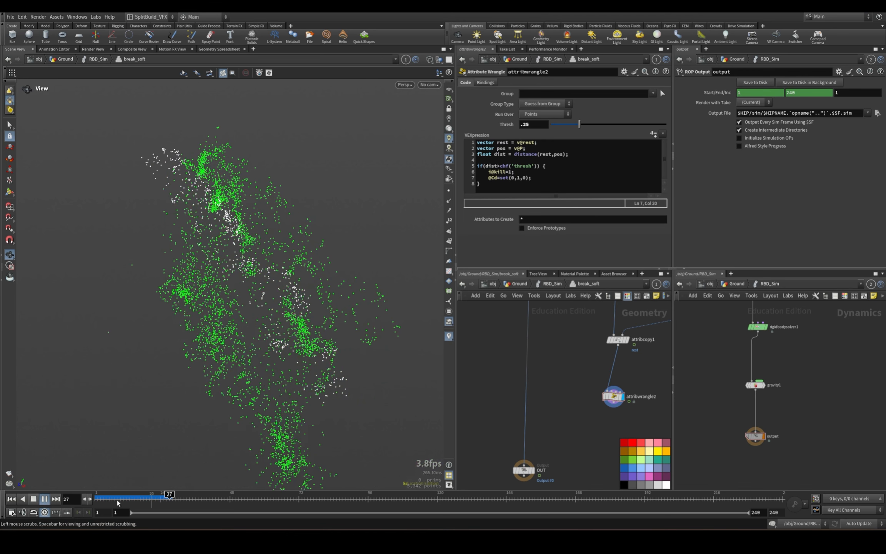
{"action": "mouse_move", "coordinate": [116, 501]}
{"action": "left_mouse_down"}
{"action": "mouse_move", "coordinate": [99, 499]}
{"action": "mouse_move", "coordinate": [148, 499]}
{"action": "mouse_move", "coordinate": [107, 502]}
{"action": "mouse_move", "coordinate": [123, 500]}
{"action": "left_mouse_up"}
{"action": "left_click_drag", "start_coordinate": [188, 404], "coordinate": [284, 381]}
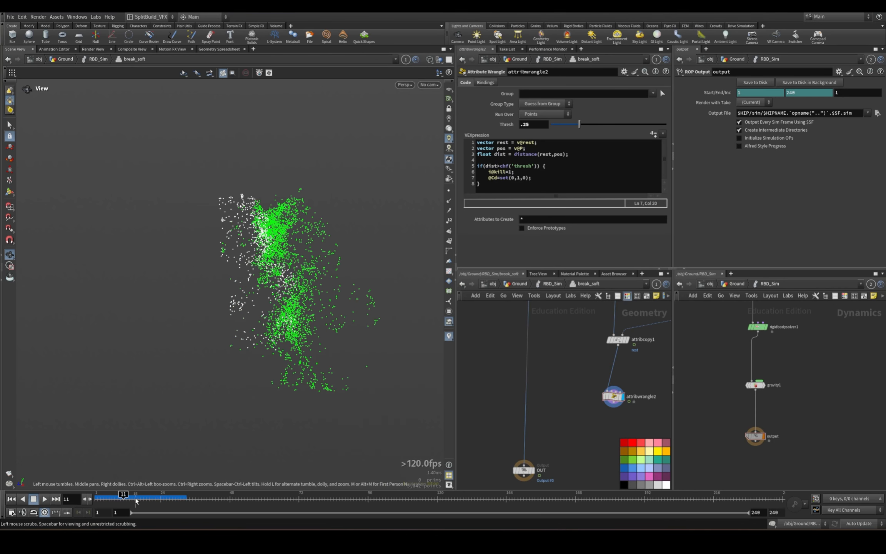
{"action": "left_click_drag", "start_coordinate": [134, 500], "coordinate": [80, 494]}
Display the OUT node's constraint network and move the node further down to make room.
{"action": "middle_click_drag", "start_coordinate": [489, 450], "coordinate": [483, 392]}
{"action": "left_click", "coordinate": [517, 413]}
{"action": "left_click", "coordinate": [528, 412]}
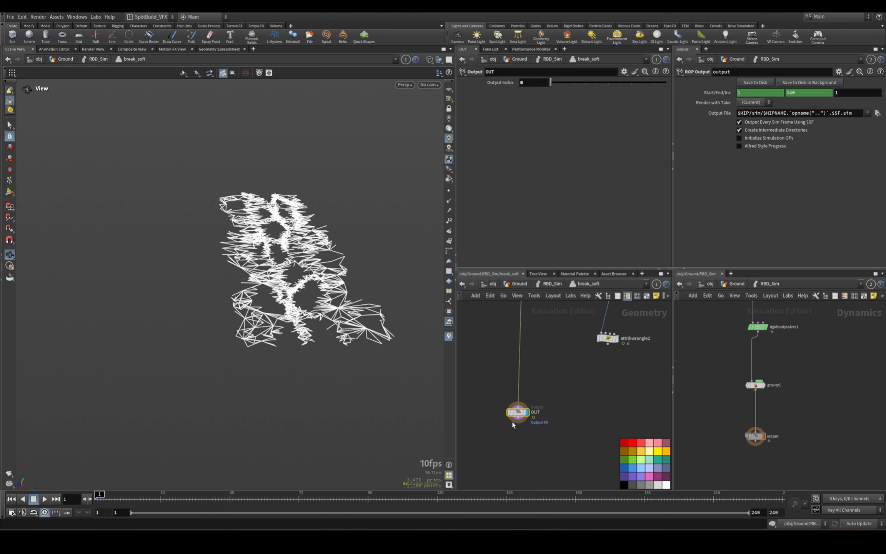
{"action": "left_click_drag", "start_coordinate": [519, 415], "coordinate": [520, 457]}
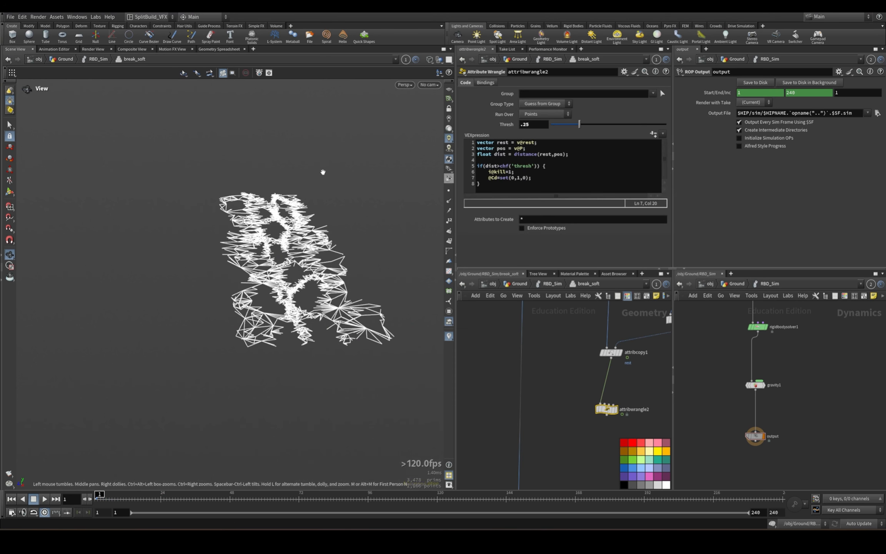
{"action": "left_click_drag", "start_coordinate": [582, 396], "coordinate": [656, 427]}
{"action": "middle_click_drag", "start_coordinate": [560, 479], "coordinate": [574, 356]}
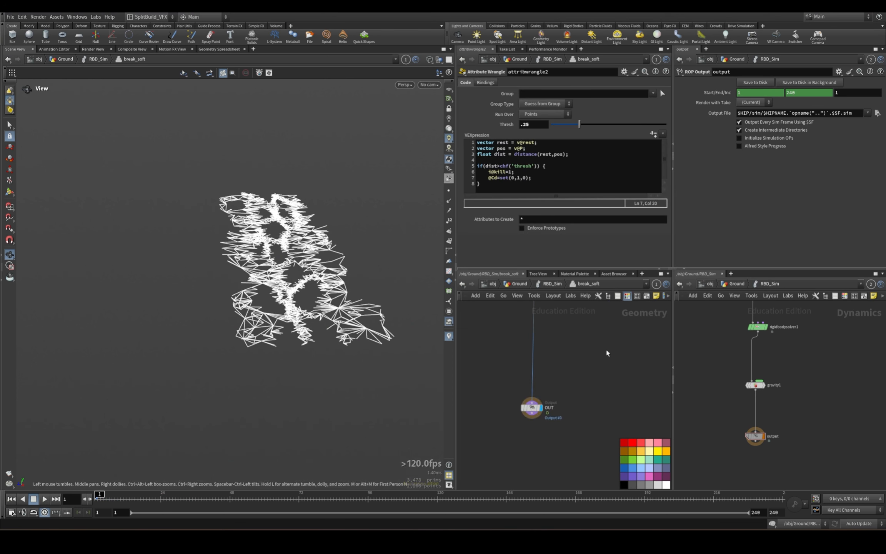
{"action": "key", "text": "f"}
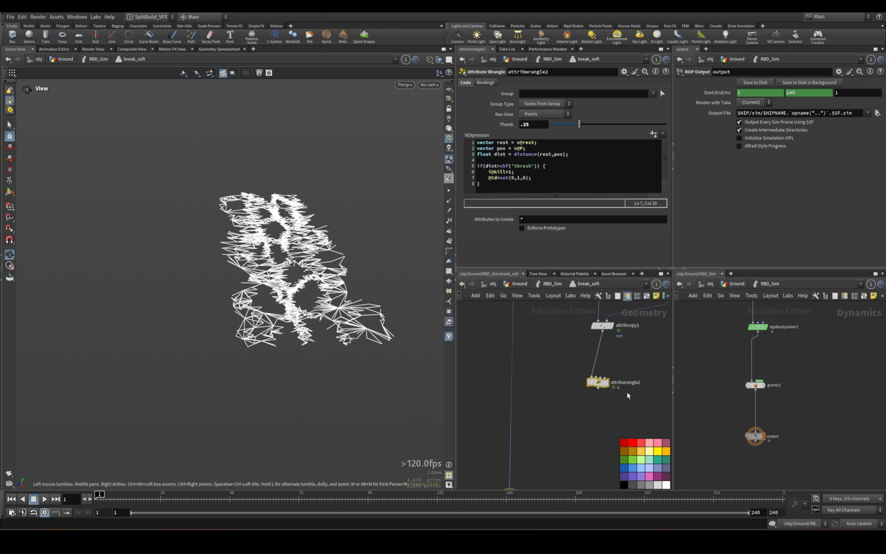
Display attribwrangle2 and insert an Attribute Copy node on the constraint stream above OUT.
{"action": "left_click", "coordinate": [607, 382]}
{"action": "key", "text": "Tab"}
{"action": "type", "text": "attr"}
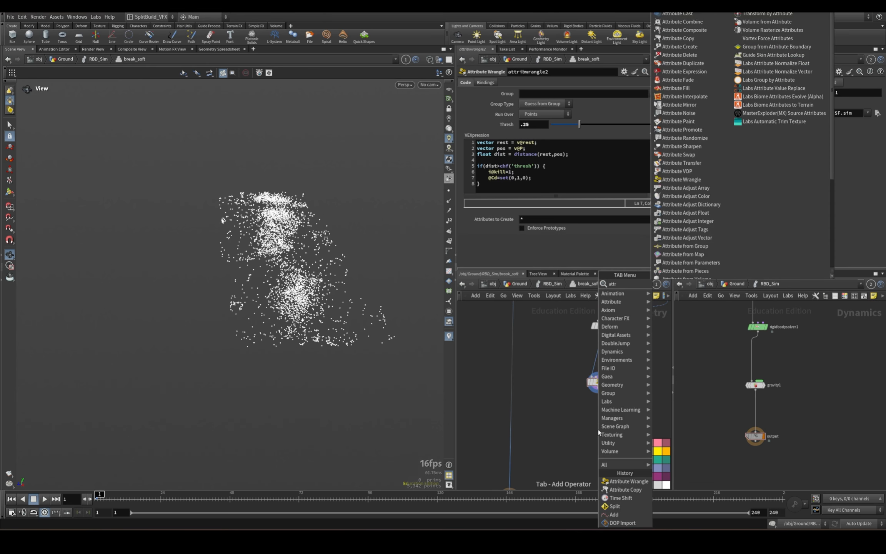
{"action": "type", "text": "ibcopy"}
{"action": "key", "text": "Return"}
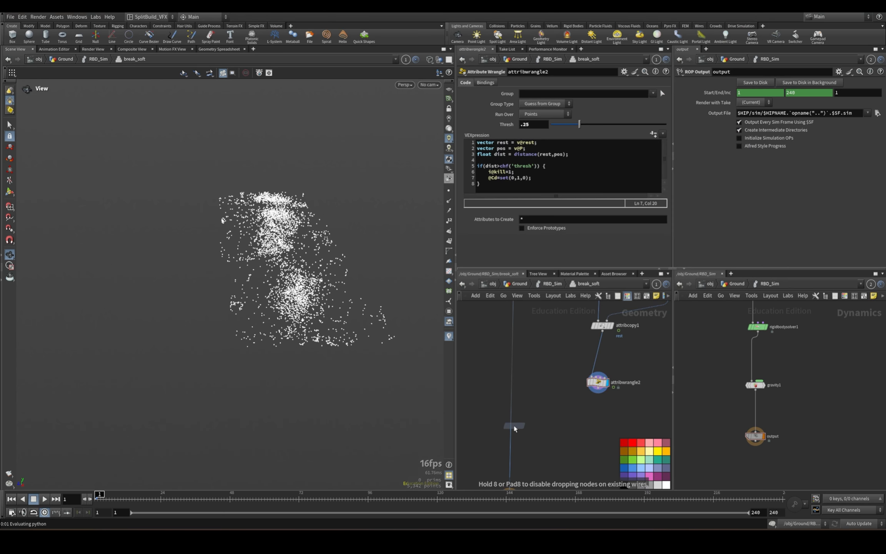
{"action": "left_click", "coordinate": [514, 426]}
Wire attribwrangle2 into the second input of attribcopy2 and display the copy node.
{"action": "middle_click_drag", "start_coordinate": [527, 374], "coordinate": [540, 498]}
{"action": "middle_click_drag", "start_coordinate": [540, 429], "coordinate": [545, 281]}
{"action": "middle_click_drag", "start_coordinate": [532, 366], "coordinate": [533, 325]}
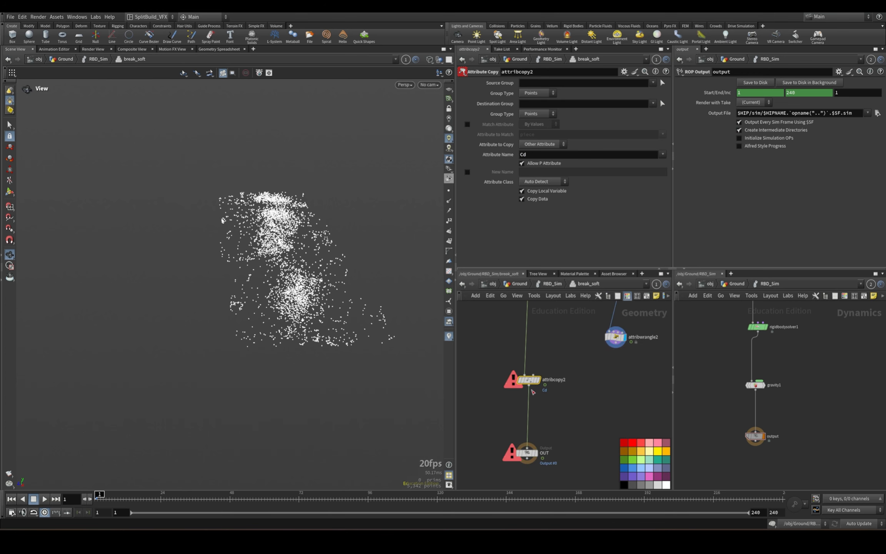
{"action": "left_click", "coordinate": [534, 375]}
{"action": "left_click", "coordinate": [616, 345]}
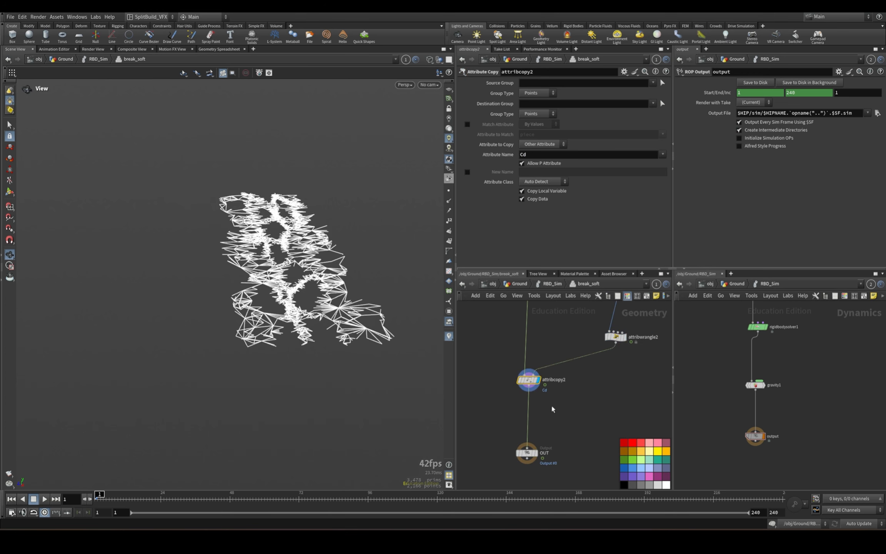
Set attribcopy2 to copy the kill attribute, with Match Attribute enabled and name as the attribute to match.
{"action": "double_click", "coordinate": [522, 154]}
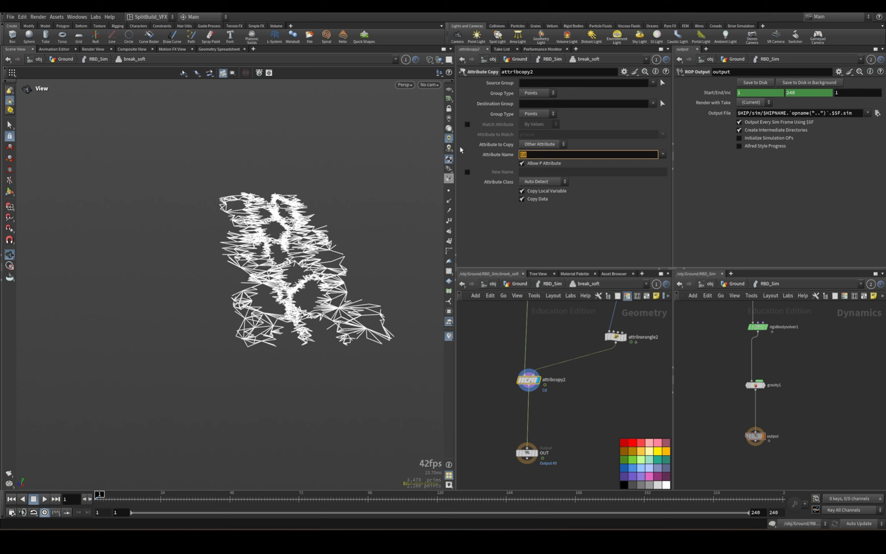
{"action": "left_click", "coordinate": [467, 124]}
{"action": "left_click", "coordinate": [662, 134]}
{"action": "left_click", "coordinate": [678, 186]}
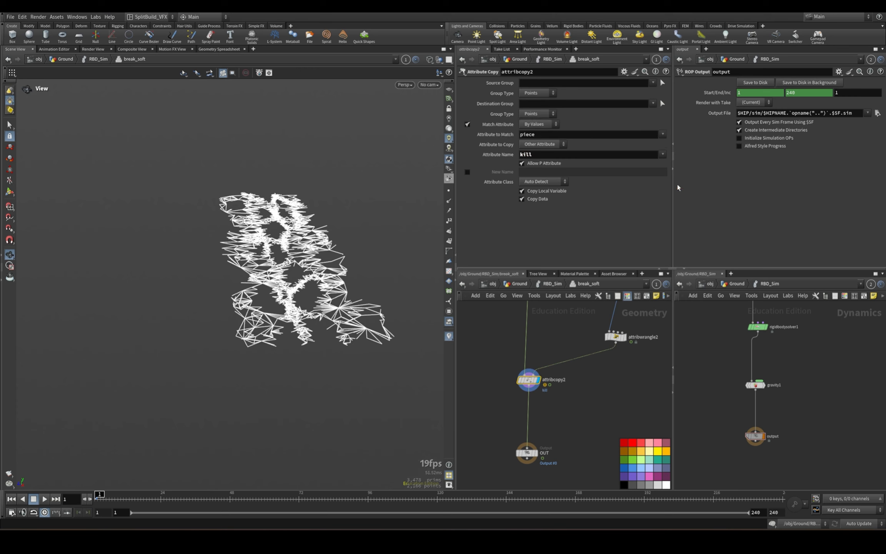
{"action": "double_click", "coordinate": [536, 134]}
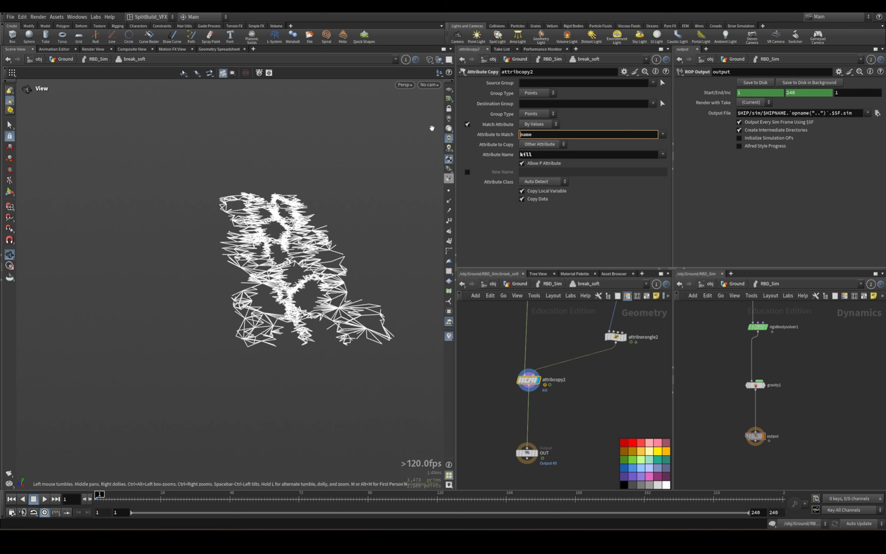
Insert an Attribute Wrangle between attribcopy2 and OUT, display OUT and space the nodes apart.
{"action": "left_click", "coordinate": [536, 454]}
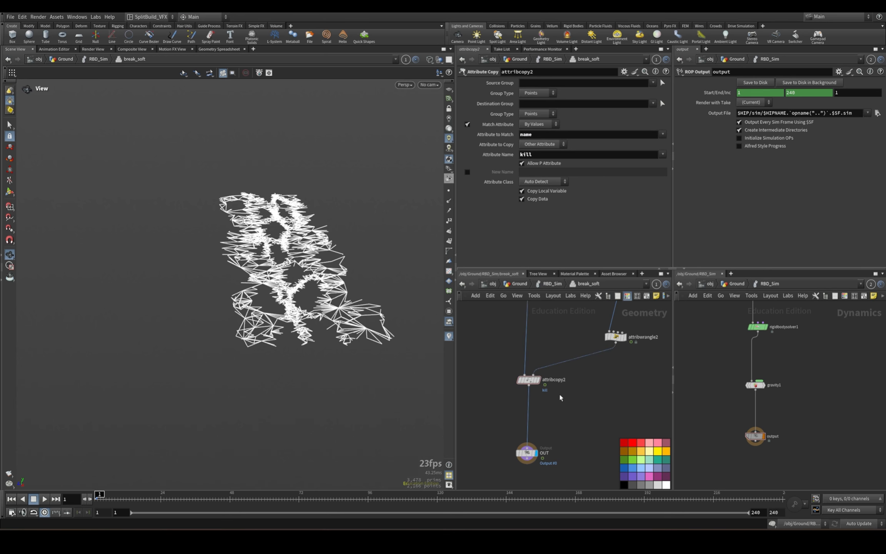
{"action": "middle_click_drag", "start_coordinate": [566, 410], "coordinate": [565, 375]}
{"action": "key", "text": "Tab"}
{"action": "type", "text": "attribute w"}
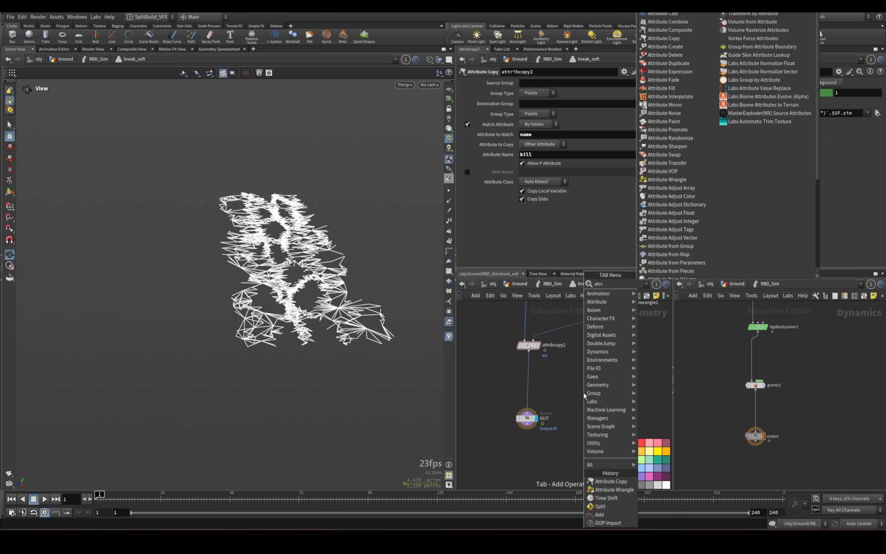
{"action": "key", "text": "Return"}
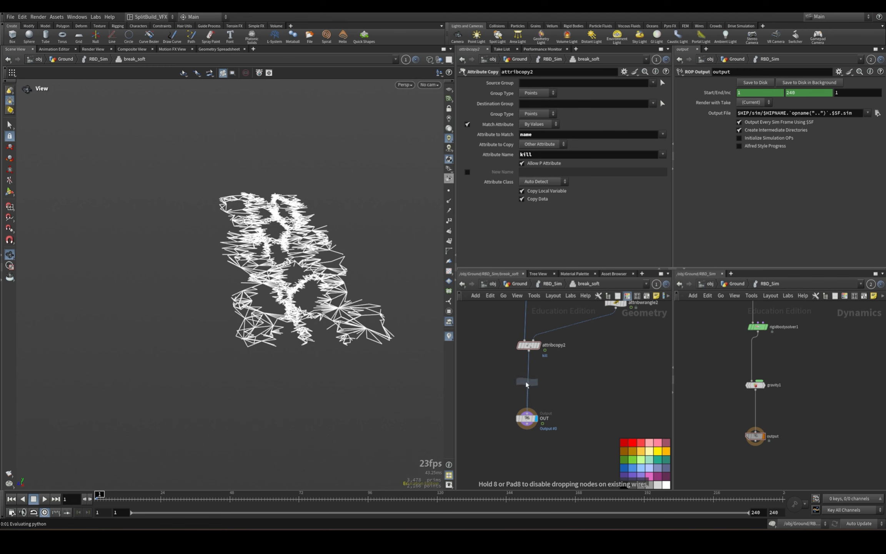
{"action": "left_click", "coordinate": [526, 383]}
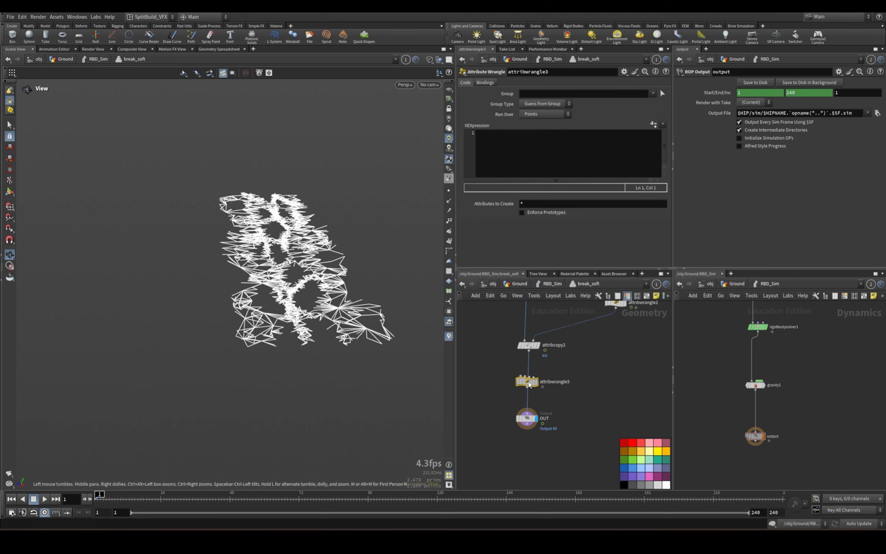
{"action": "left_click_drag", "start_coordinate": [527, 381], "coordinate": [529, 385]}
{"action": "left_click", "coordinate": [530, 421]}
{"action": "left_click_drag", "start_coordinate": [530, 421], "coordinate": [533, 457]}
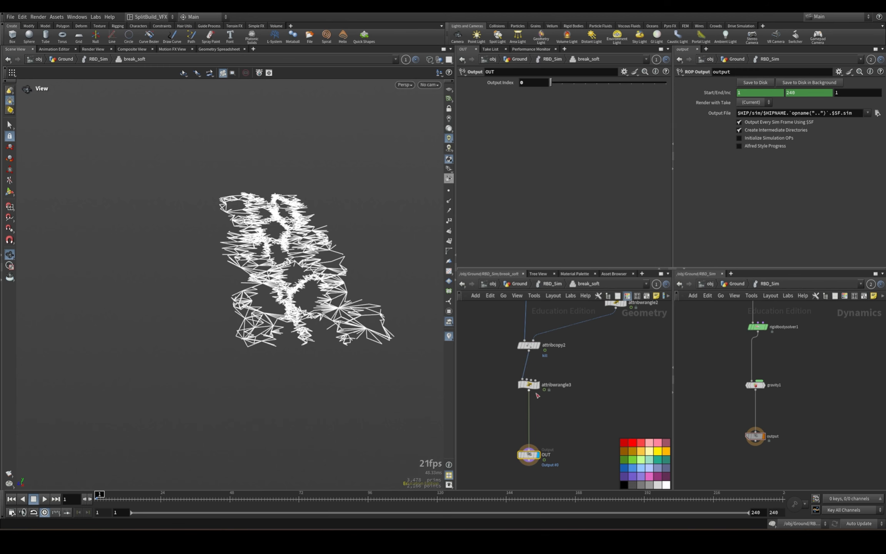
{"action": "left_click", "coordinate": [526, 382]}
{"action": "left_click", "coordinate": [535, 143]}
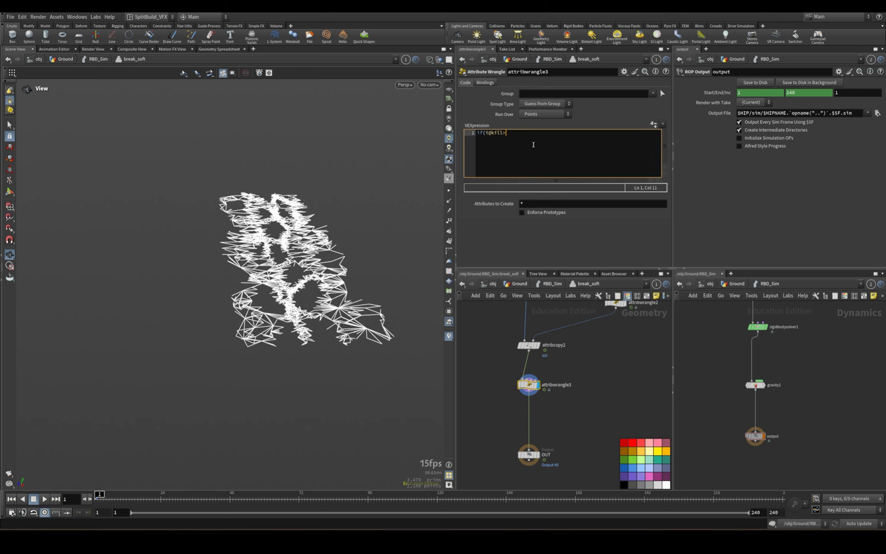
{"action": "type", "text": "if(i@kill>0) removepo"}
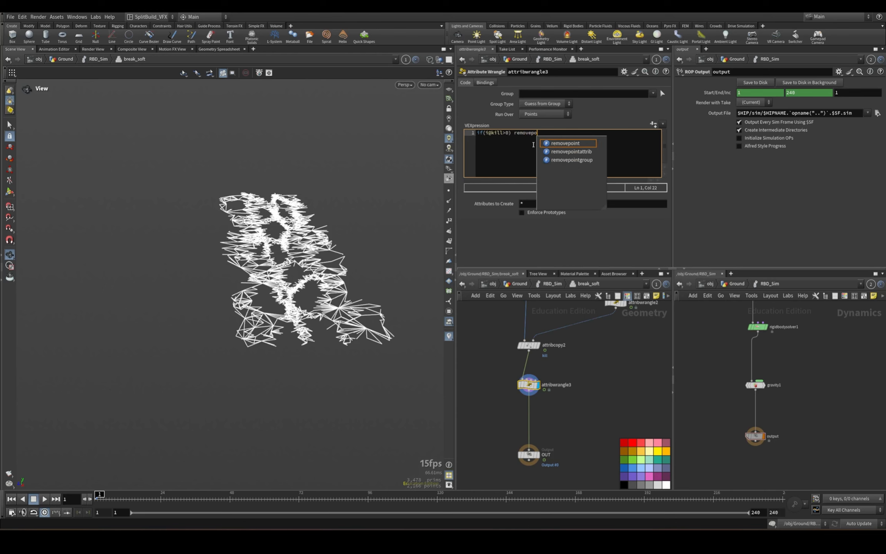
{"action": "type", "text": "int(0,@ptnum);"}
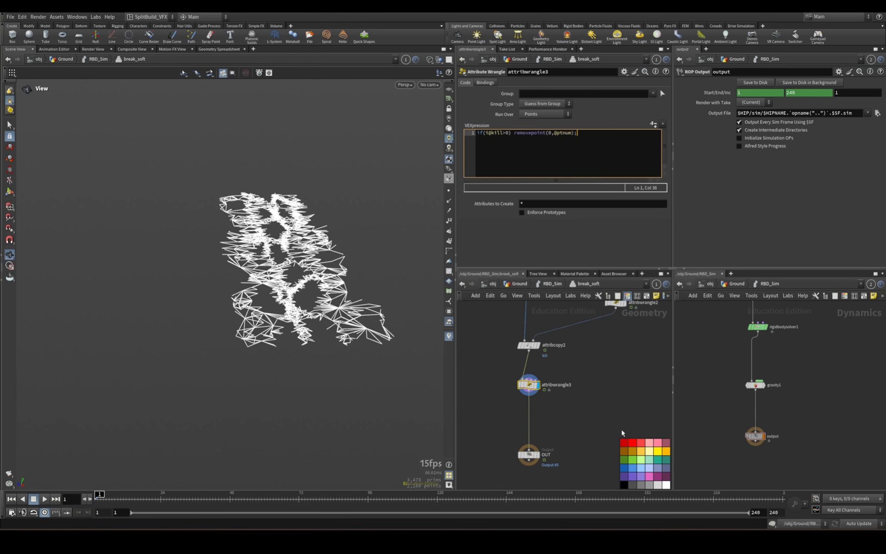
{"action": "left_click", "coordinate": [622, 430]}
Display OUT, play the simulation to examine the soft constraints, rewind to frame 1 and review the threshold in attribwrangle2.
{"action": "middle_click_drag", "start_coordinate": [643, 318], "coordinate": [571, 423]}
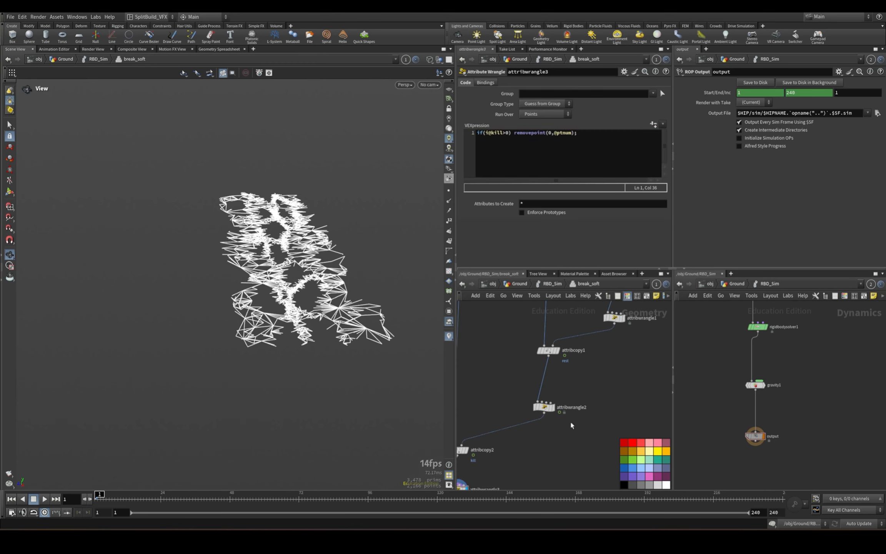
{"action": "middle_click_drag", "start_coordinate": [494, 452], "coordinate": [554, 411]}
{"action": "scroll", "coordinate": [553, 411], "scroll_direction": "down", "scroll_amount": 1}
{"action": "middle_click_drag", "start_coordinate": [553, 452], "coordinate": [555, 419]}
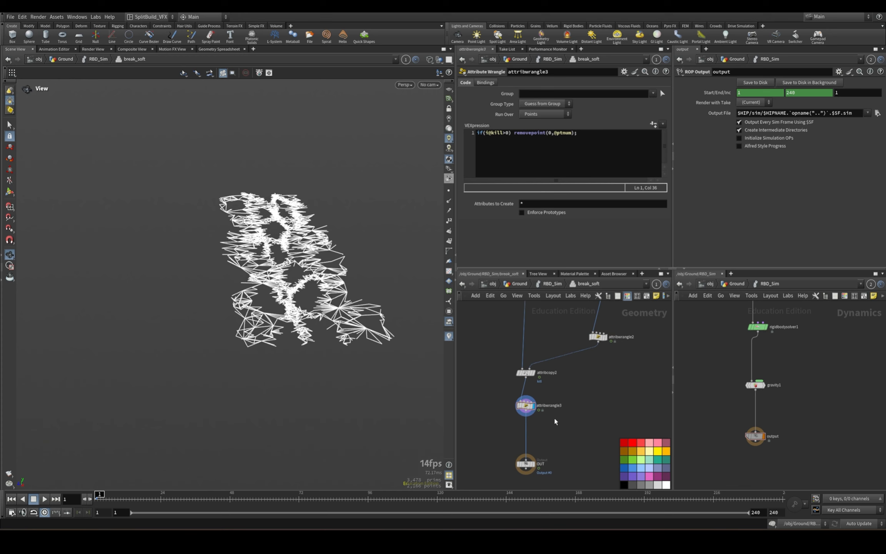
{"action": "left_click", "coordinate": [534, 466]}
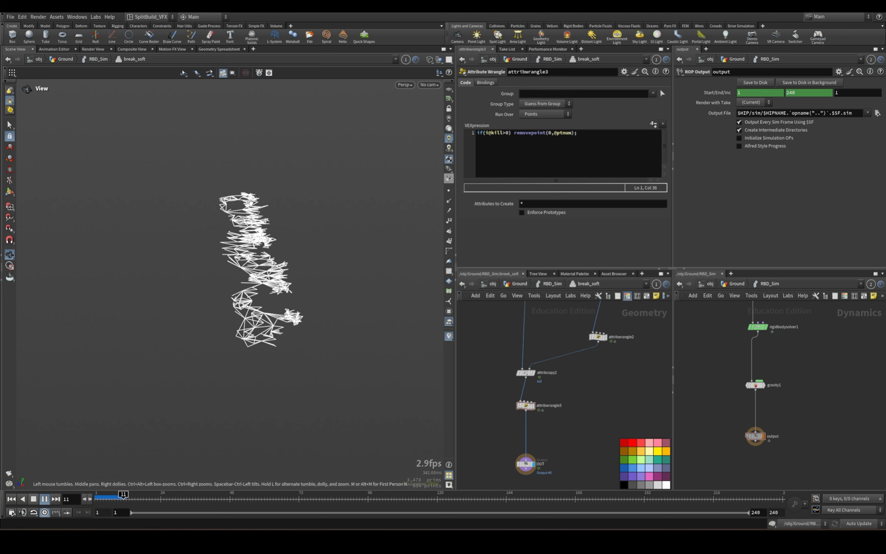
{"action": "left_click_drag", "start_coordinate": [111, 500], "coordinate": [95, 499]}
{"action": "middle_click_drag", "start_coordinate": [615, 360], "coordinate": [594, 436]}
{"action": "left_click", "coordinate": [579, 413]}
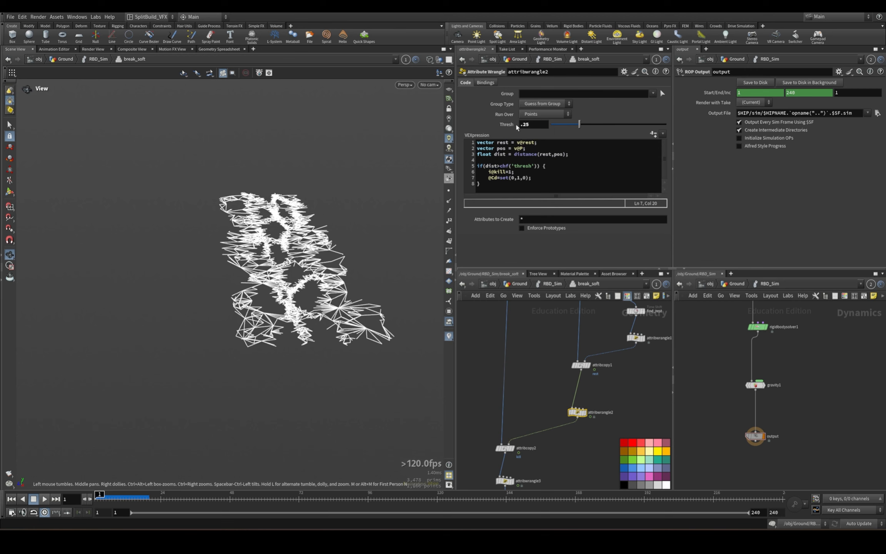
Move the OUT node further down below attribwrangle3.
{"action": "middle_click_drag", "start_coordinate": [548, 451], "coordinate": [577, 352]}
{"action": "left_click", "coordinate": [534, 442]}
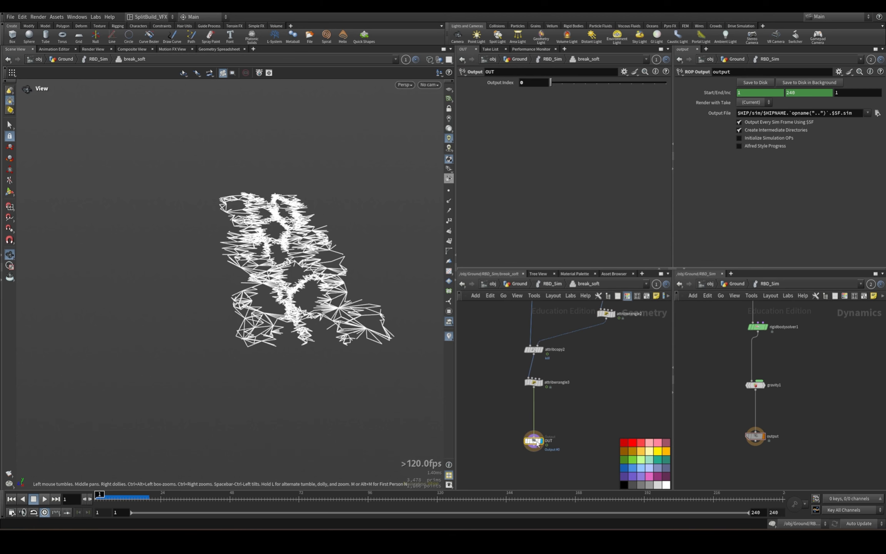
{"action": "left_click_drag", "start_coordinate": [534, 442], "coordinate": [534, 462]}
{"action": "left_click", "coordinate": [532, 383]}
Add a Merge node near OUT, fed by the second output of split1.
{"action": "middle_click_drag", "start_coordinate": [577, 427], "coordinate": [535, 514]}
{"action": "scroll", "coordinate": [519, 381], "scroll_direction": "down", "scroll_amount": 2}
{"action": "middle_click_drag", "start_coordinate": [519, 382], "coordinate": [514, 426]}
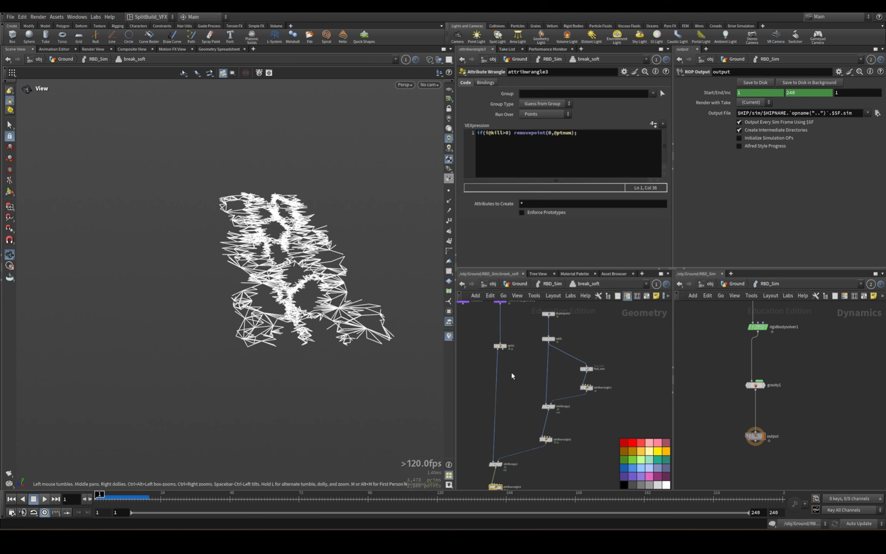
{"action": "scroll", "coordinate": [511, 372], "scroll_direction": "up", "scroll_amount": 1}
{"action": "left_click", "coordinate": [500, 348]}
{"action": "middle_click_drag", "start_coordinate": [531, 466], "coordinate": [544, 303]}
{"action": "key", "text": "Tab"}
{"action": "type", "text": "mer"}
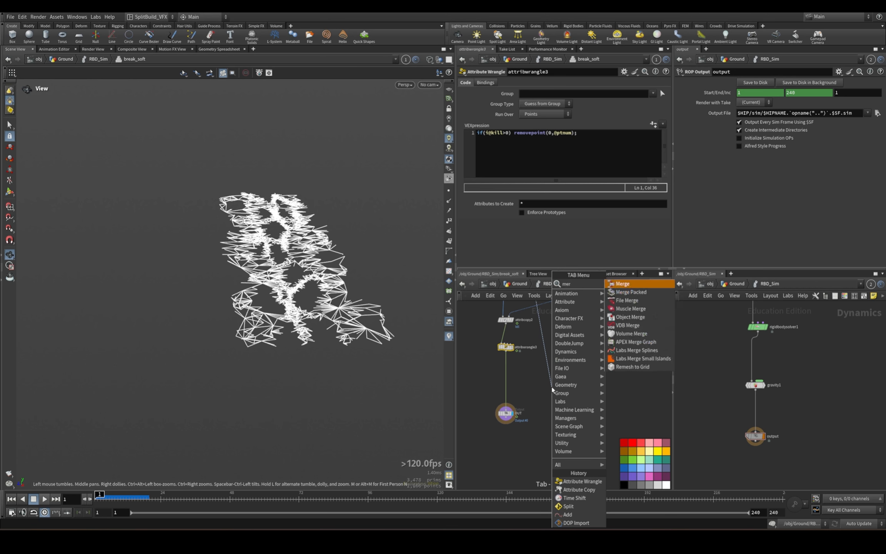
{"action": "key", "text": "Return"}
{"action": "left_click", "coordinate": [552, 388]}
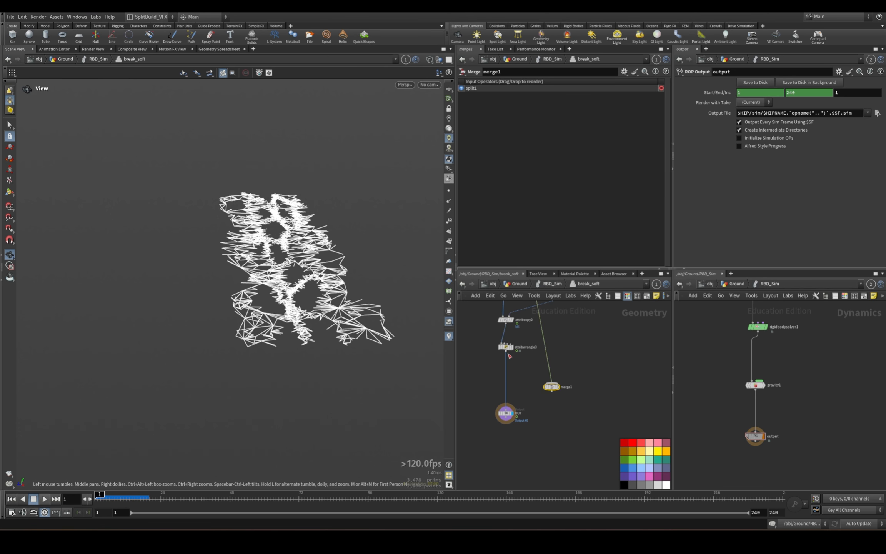
Wire attribwrangle3 into the Merge node and connect the merge to OUT.
{"action": "left_click", "coordinate": [506, 352]}
{"action": "left_click", "coordinate": [552, 386]}
{"action": "left_click", "coordinate": [552, 392]}
{"action": "left_click", "coordinate": [507, 404]}
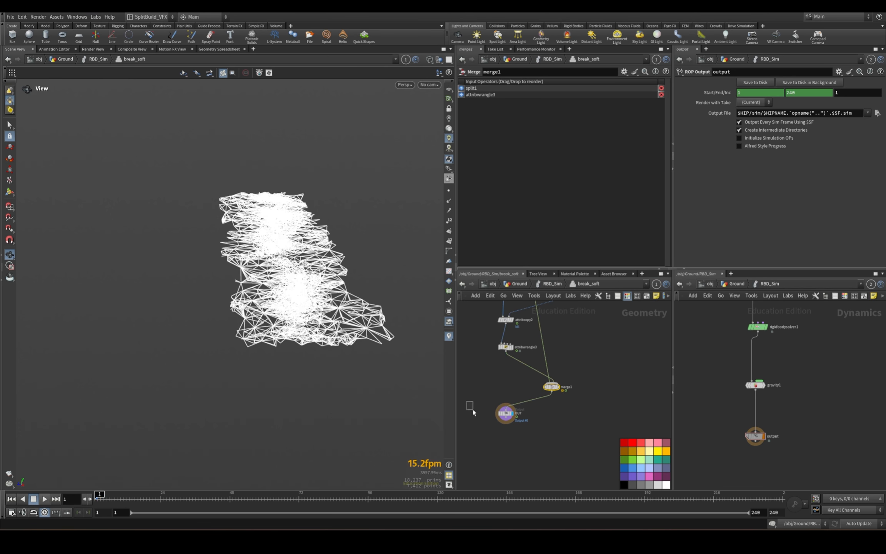
{"action": "left_click_drag", "start_coordinate": [556, 389], "coordinate": [527, 427]}
Return to the RBD_Sim network, save the scene and switch the viewport from wireframe to shaded.
{"action": "key", "text": "u"}
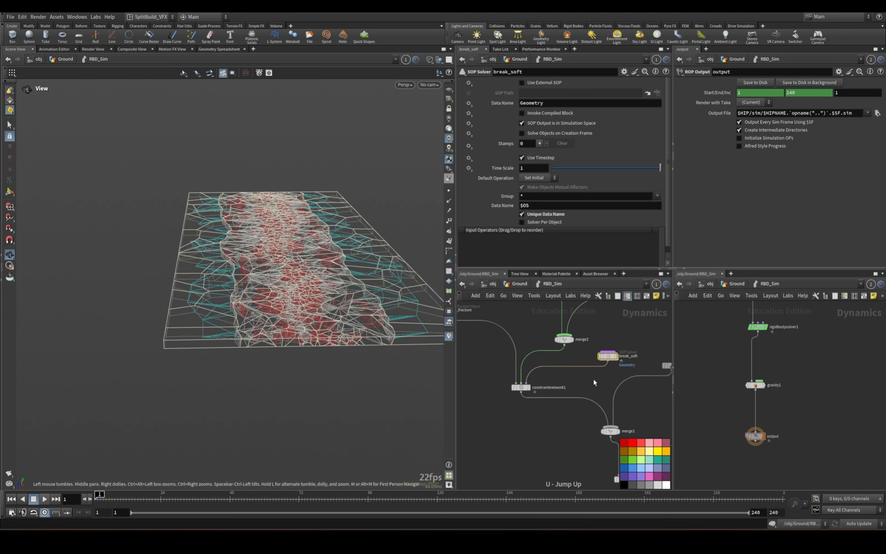
{"action": "key", "text": "ctrl+s"}
{"action": "key", "text": "shift+w"}
Play the full slab simulation in an angled view to check how it breaks, and rewind to frame 1.
{"action": "left_click_drag", "start_coordinate": [367, 234], "coordinate": [309, 297]}
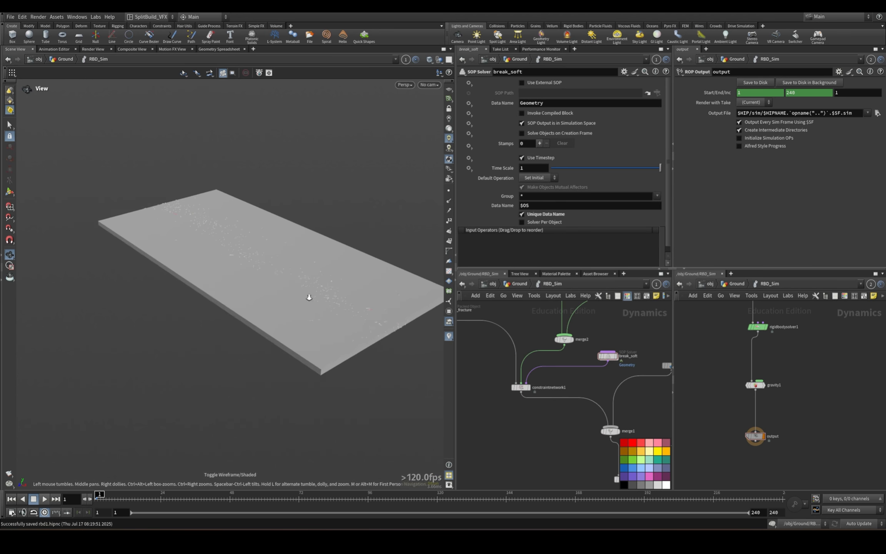
{"action": "scroll", "coordinate": [309, 297], "scroll_direction": "down", "scroll_amount": 2}
{"action": "left_click", "coordinate": [44, 499]}
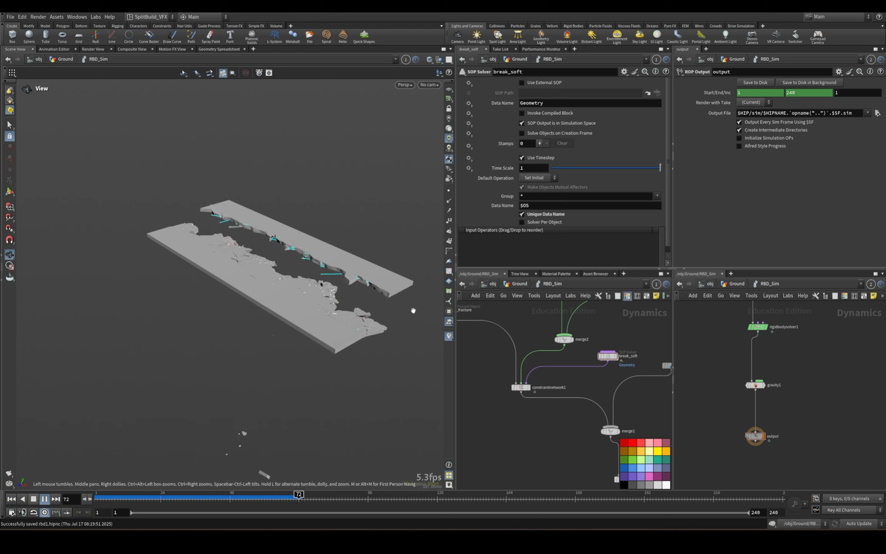
{"action": "left_click", "coordinate": [11, 499]}
{"action": "right_click_drag", "start_coordinate": [299, 302], "coordinate": [283, 317]}
{"action": "left_click_drag", "start_coordinate": [283, 317], "coordinate": [159, 470]}
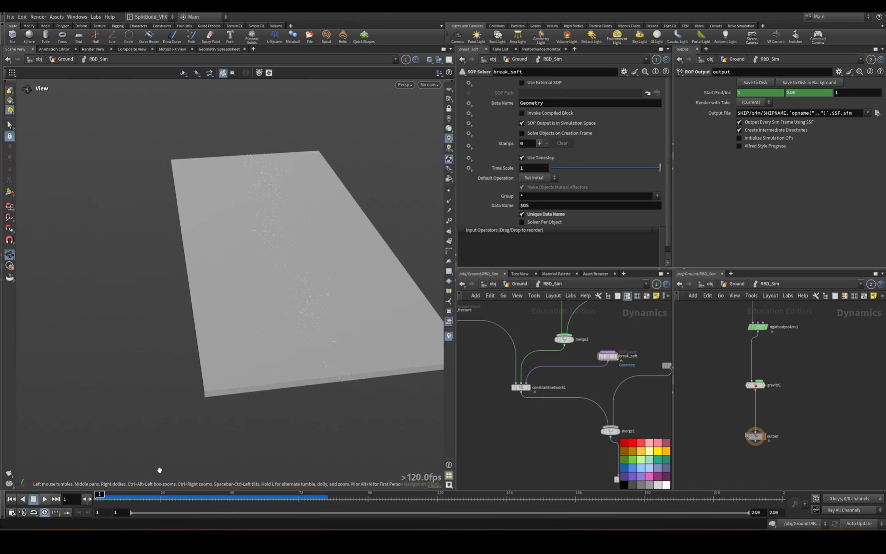
Replay the simulation while orbiting around the crack to examine the breaking pieces, and rewind to the start.
{"action": "left_click", "coordinate": [44, 499]}
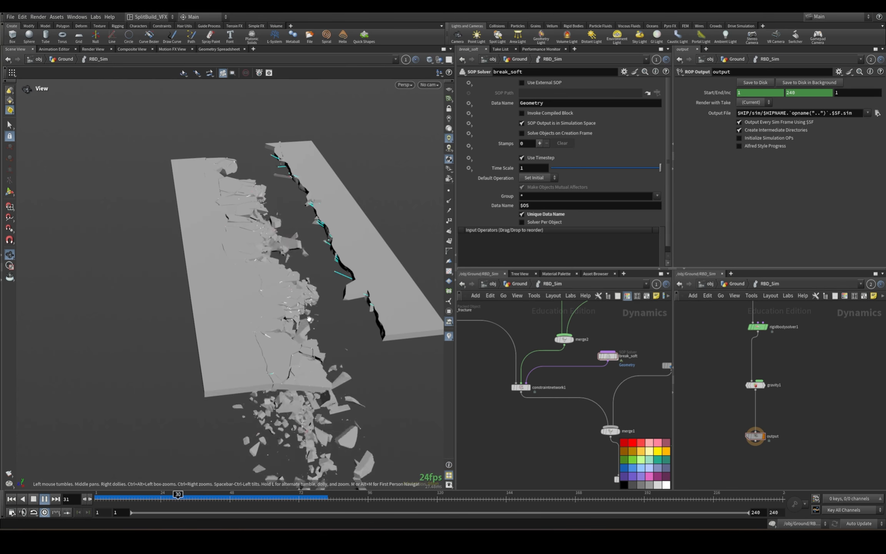
{"action": "left_click_drag", "start_coordinate": [277, 312], "coordinate": [277, 309]}
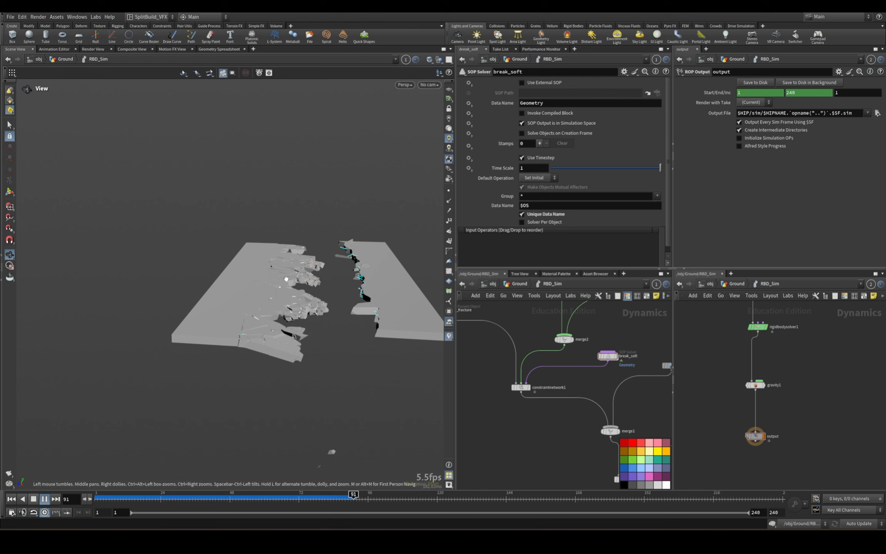
{"action": "left_click_drag", "start_coordinate": [286, 278], "coordinate": [211, 181]}
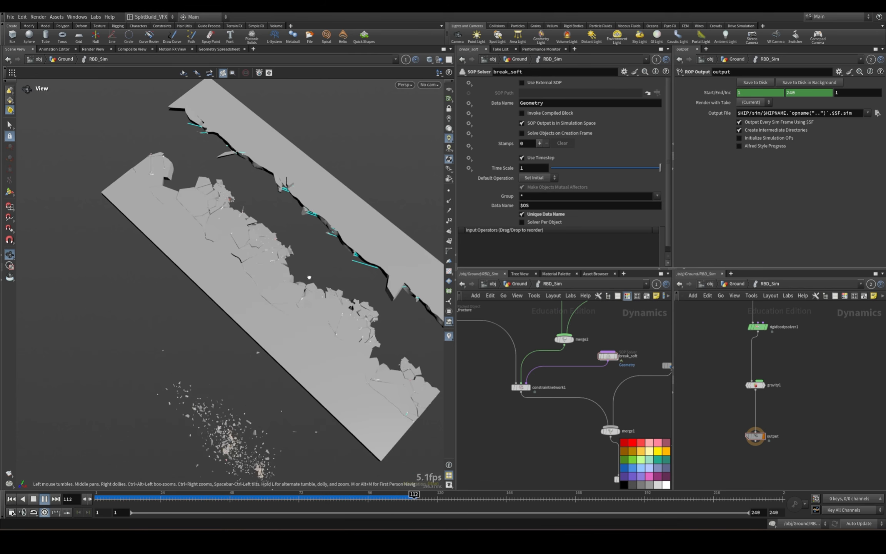
{"action": "left_click_drag", "start_coordinate": [309, 277], "coordinate": [287, 239]}
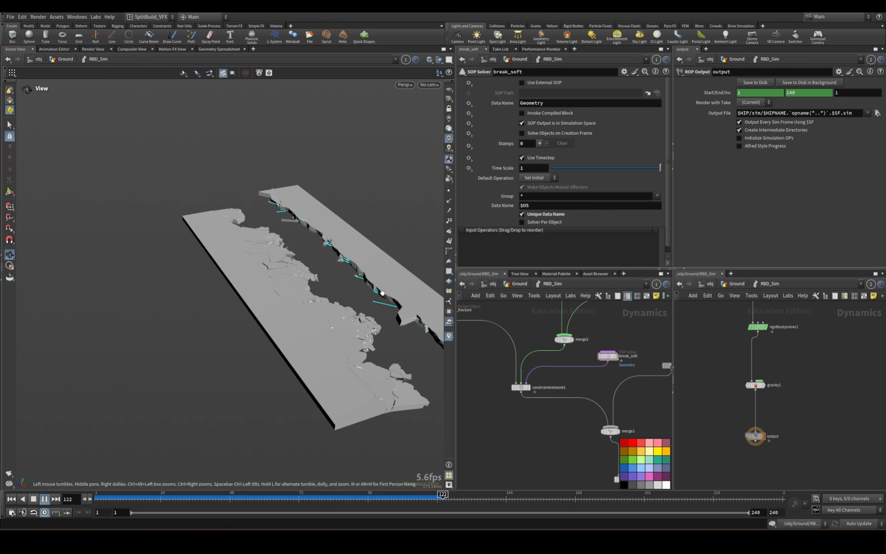
{"action": "left_click", "coordinate": [11, 499]}
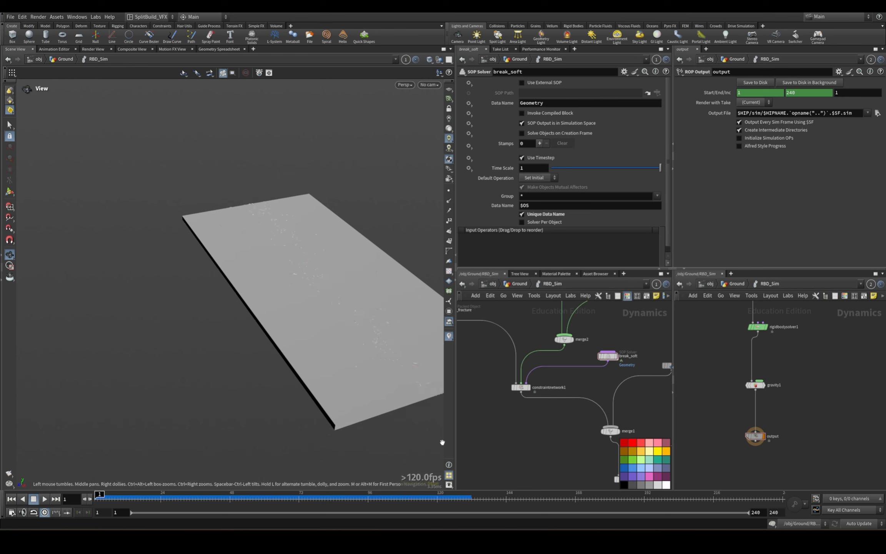
{"action": "left_click_drag", "start_coordinate": [385, 292], "coordinate": [298, 273]}
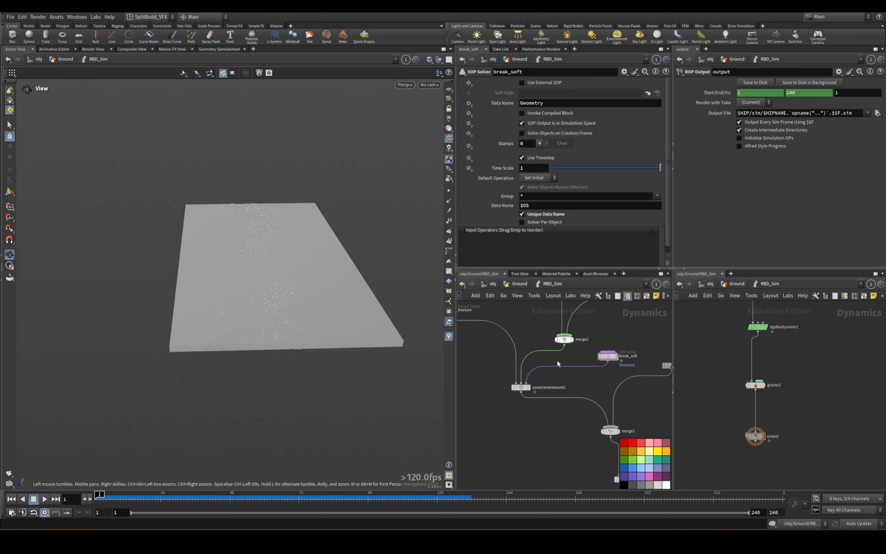
{"action": "left_click_drag", "start_coordinate": [639, 341], "coordinate": [610, 356]}
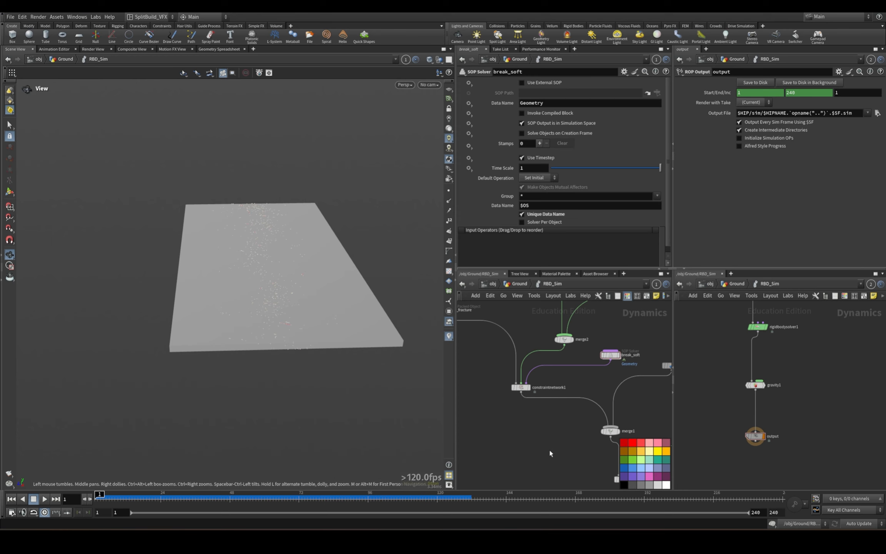
Return to the Ground network, display the RBD_Sim node and add a Transform Pieces node below it.
{"action": "key", "text": "u"}
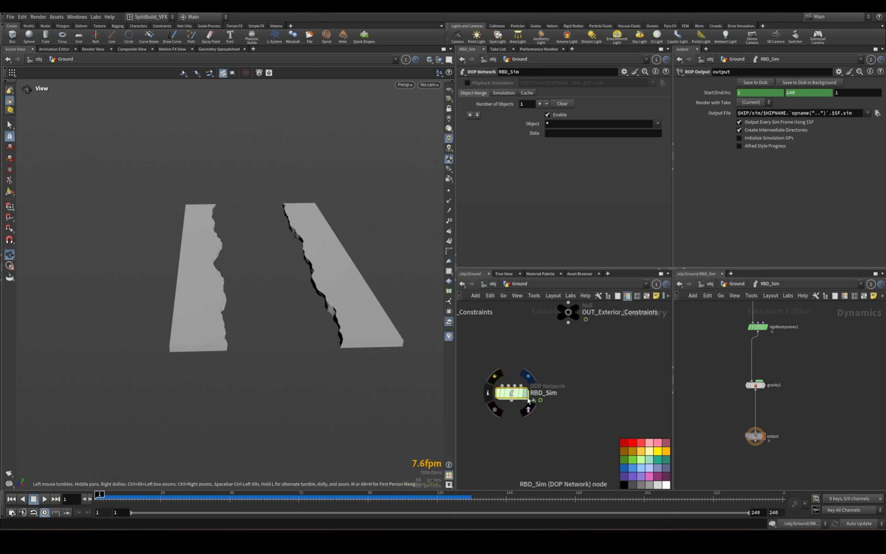
{"action": "left_click", "coordinate": [528, 376]}
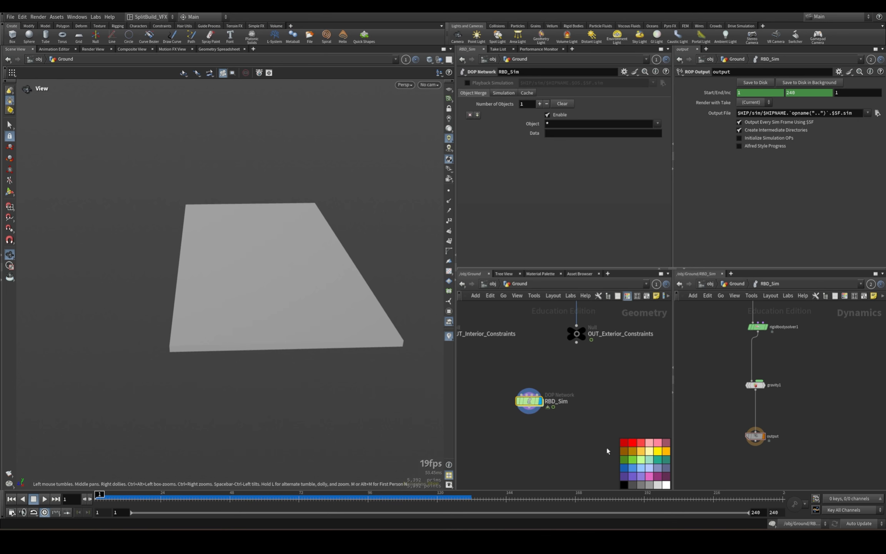
{"action": "scroll", "coordinate": [584, 443], "scroll_direction": "down", "scroll_amount": 4}
{"action": "key", "text": "Tab"}
{"action": "type", "text": "transform"}
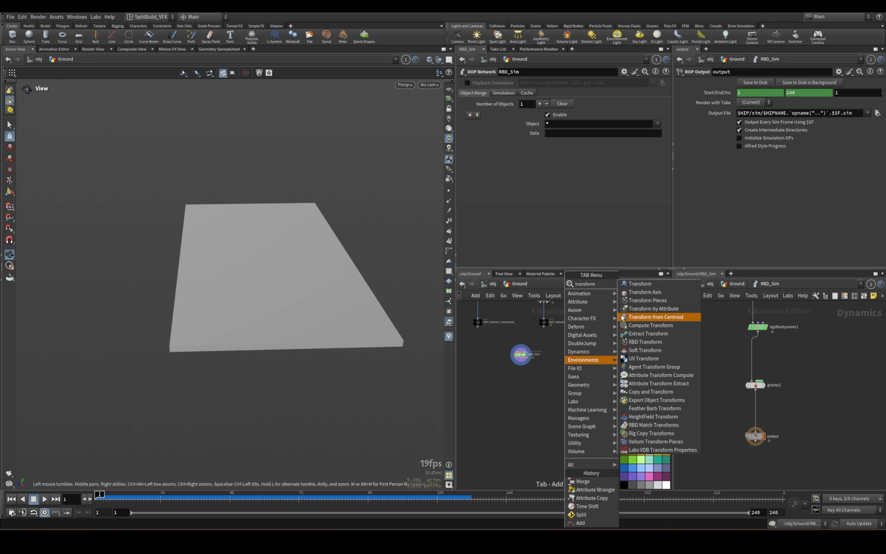
{"action": "left_click", "coordinate": [630, 302]}
{"action": "left_click", "coordinate": [597, 404]}
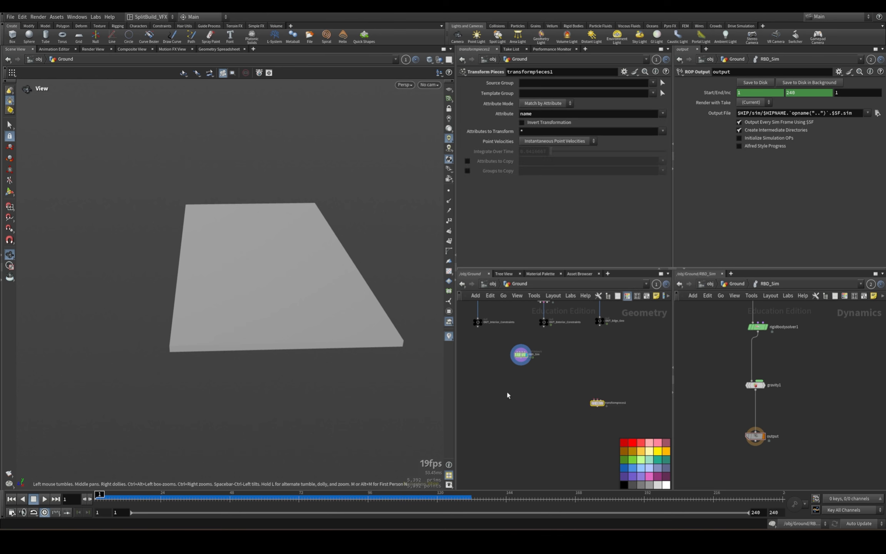
Add a DOP Import node near RBD_Sim and wire it into the first input of transformpieces1.
{"action": "scroll", "coordinate": [515, 383], "scroll_direction": "up", "scroll_amount": 4}
{"action": "left_click", "coordinate": [526, 335]}
{"action": "left_click_drag", "start_coordinate": [515, 350], "coordinate": [515, 349]}
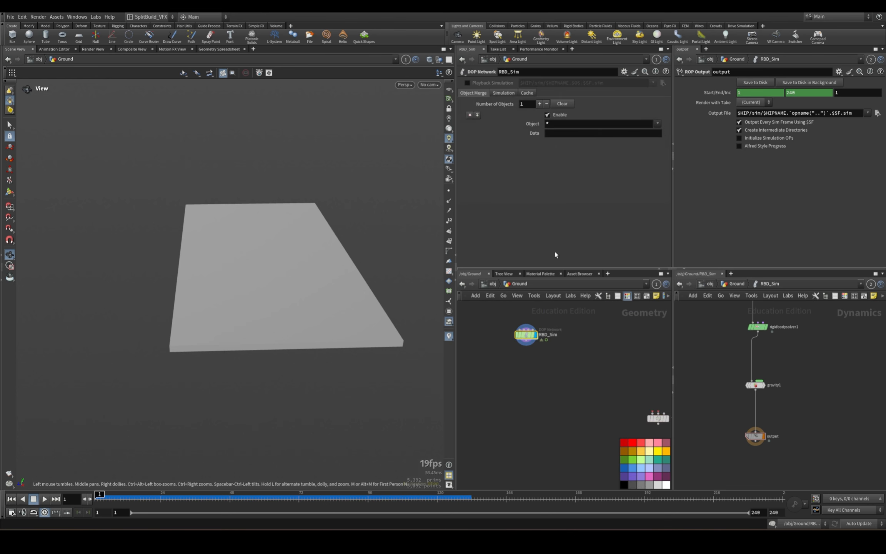
{"action": "key", "text": "Tab"}
{"action": "type", "text": "dop"}
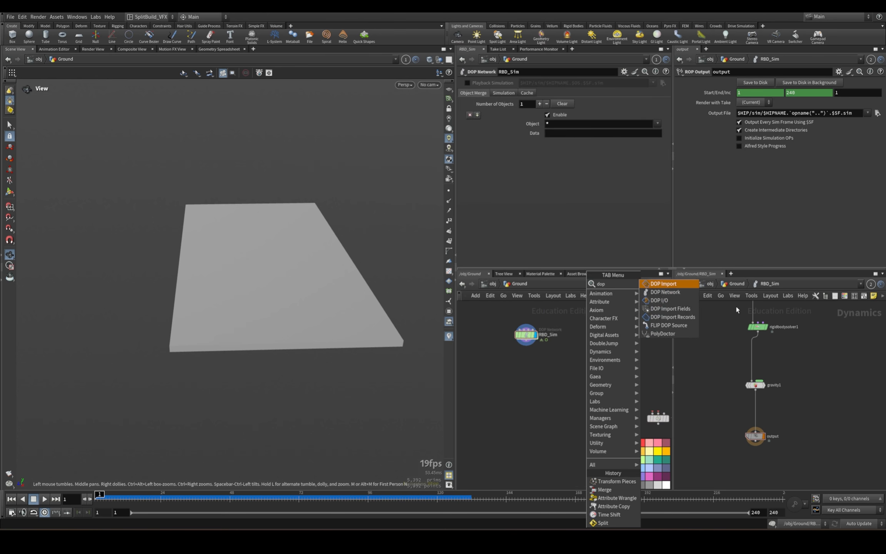
{"action": "left_click", "coordinate": [664, 284]}
{"action": "left_click", "coordinate": [606, 370]}
{"action": "left_click_drag", "start_coordinate": [606, 376], "coordinate": [658, 413]}
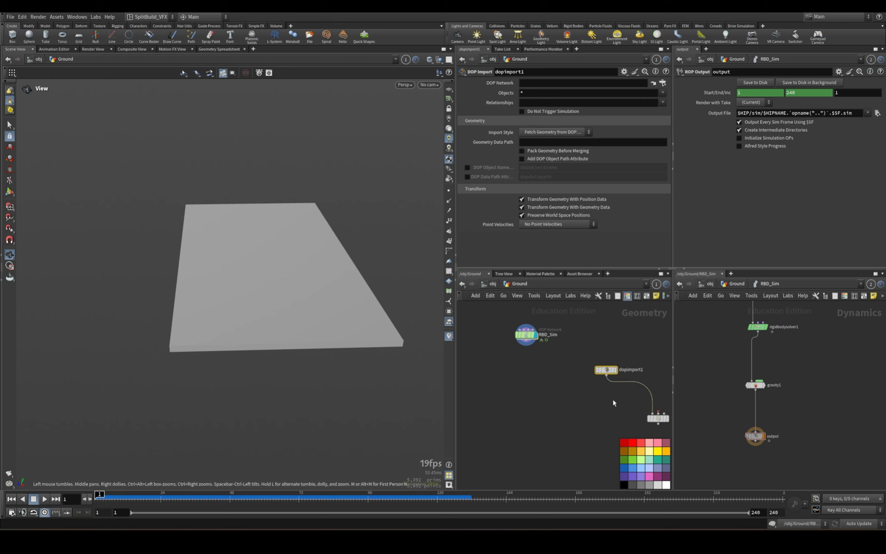
Disconnect dopimport1 from the first input of transformpieces1 and rewire it into the middle input.
{"action": "middle_click_drag", "start_coordinate": [593, 412], "coordinate": [504, 397]}
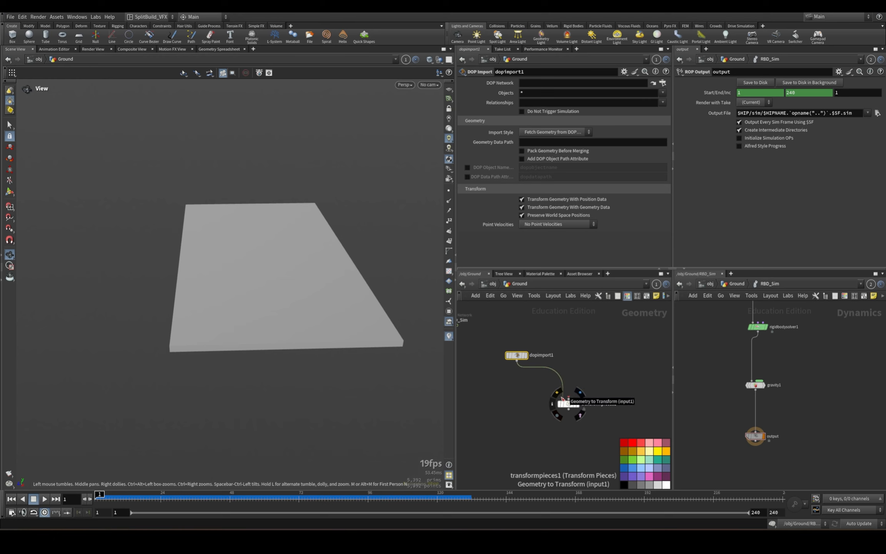
{"action": "key", "text": "y"}
{"action": "left_click_drag", "start_coordinate": [514, 378], "coordinate": [530, 378]}
{"action": "left_click", "coordinate": [569, 397]}
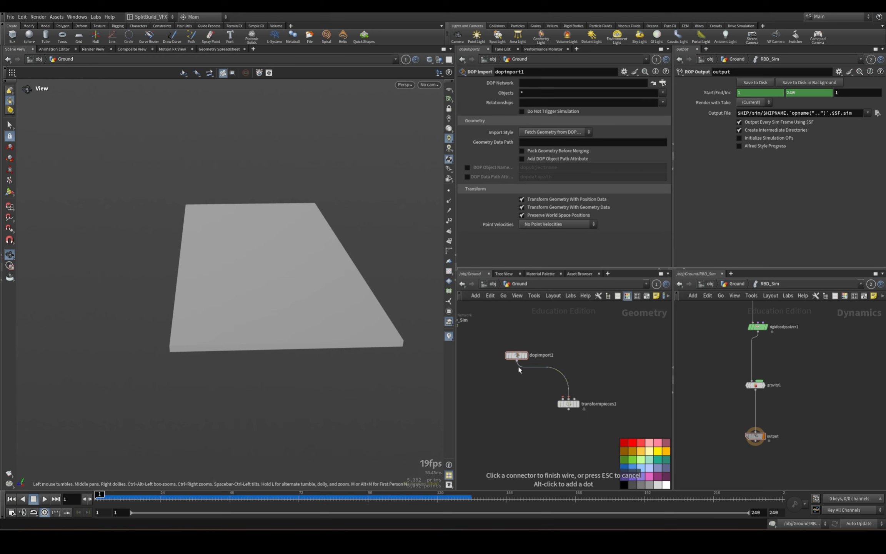
{"action": "left_click", "coordinate": [517, 361]}
Set dopimport1's DOP Network to ../RBD_Sim/output and limit its Objects to geo_fracture.
{"action": "left_click_drag", "start_coordinate": [755, 436], "coordinate": [546, 83]}
{"action": "left_click", "coordinate": [663, 93]}
{"action": "left_click", "coordinate": [673, 98]}
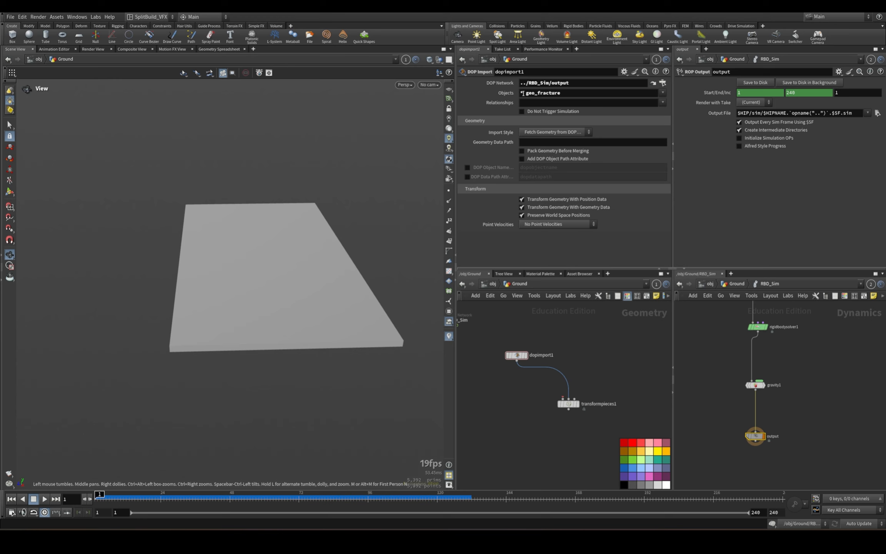
{"action": "left_click", "coordinate": [524, 92]}
{"action": "key", "text": "BackSpace"}
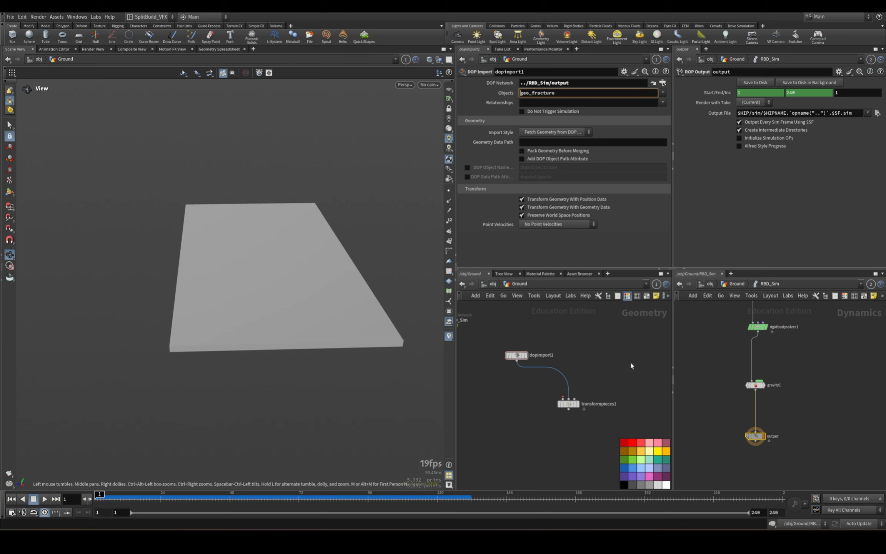
{"action": "left_click", "coordinate": [563, 399]}
{"action": "middle_click_drag", "start_coordinate": [587, 358], "coordinate": [606, 458]}
{"action": "scroll", "coordinate": [593, 396], "scroll_direction": "down", "scroll_amount": 4}
{"action": "middle_click_drag", "start_coordinate": [623, 321], "coordinate": [619, 429]}
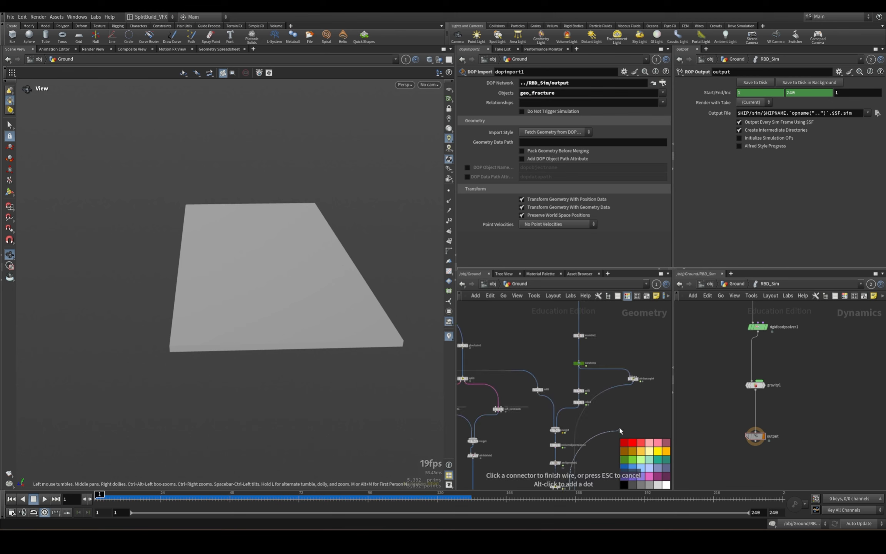
{"action": "middle_click_drag", "start_coordinate": [548, 332], "coordinate": [621, 384]}
{"action": "scroll", "coordinate": [553, 406], "scroll_direction": "down", "scroll_amount": 3}
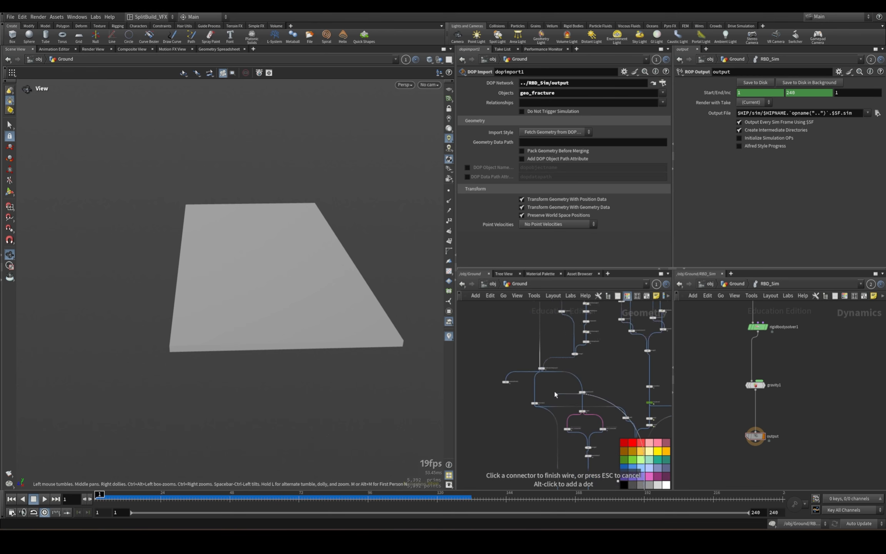
{"action": "scroll", "coordinate": [552, 392], "scroll_direction": "up", "scroll_amount": 6}
{"action": "scroll", "coordinate": [555, 406], "scroll_direction": "up", "scroll_amount": 3}
{"action": "middle_click_drag", "start_coordinate": [533, 380], "coordinate": [563, 336]}
{"action": "left_click", "coordinate": [533, 354]}
{"action": "scroll", "coordinate": [575, 408], "scroll_direction": "down", "scroll_amount": 3}
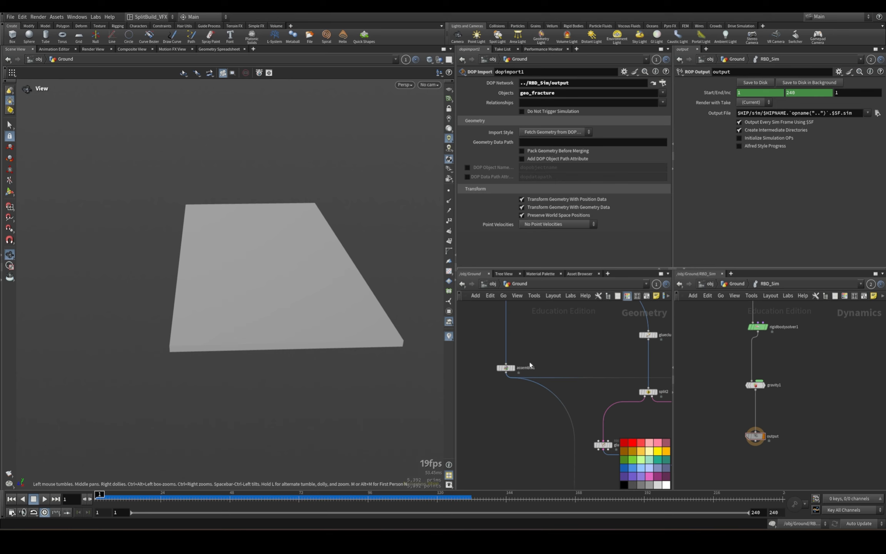
{"action": "middle_click_drag", "start_coordinate": [531, 363], "coordinate": [542, 415]}
{"action": "left_click", "coordinate": [535, 321]}
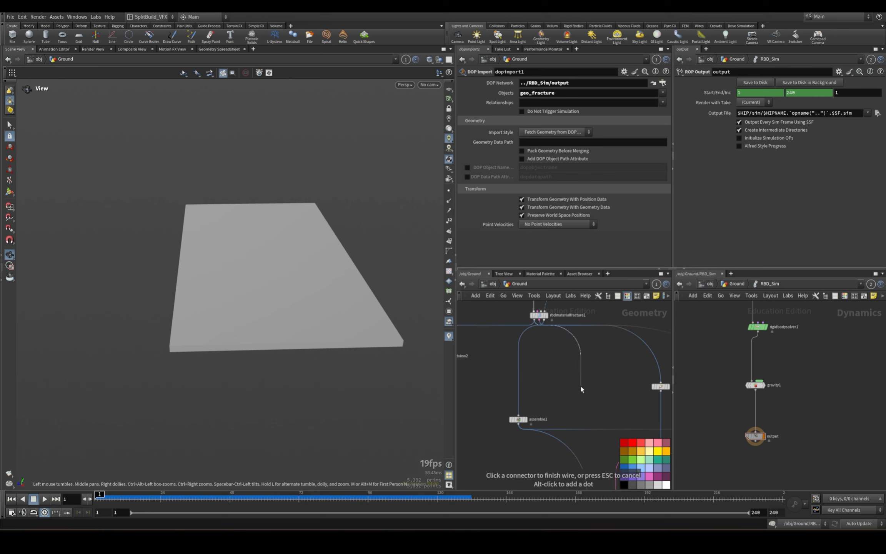
{"action": "key", "text": "Escape"}
Duplicate the assemble1 node and wire the first output of rbdmaterialfracture1 into the copy.
{"action": "middle_click_drag", "start_coordinate": [651, 434], "coordinate": [479, 362]}
{"action": "scroll", "coordinate": [609, 346], "scroll_direction": "down", "scroll_amount": 3}
{"action": "middle_click_drag", "start_coordinate": [609, 346], "coordinate": [685, 402]}
{"action": "left_click", "coordinate": [613, 382]}
{"action": "scroll", "coordinate": [598, 391], "scroll_direction": "up", "scroll_amount": 3}
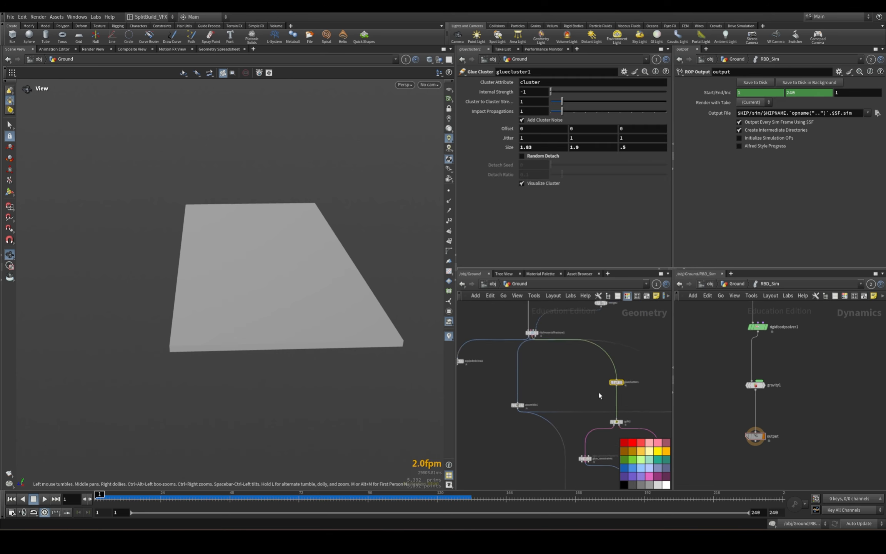
{"action": "middle_click_drag", "start_coordinate": [598, 390], "coordinate": [665, 388]}
{"action": "left_click_drag", "start_coordinate": [565, 408], "coordinate": [536, 416]}
{"action": "left_click_drag", "start_coordinate": [575, 393], "coordinate": [542, 415]}
{"action": "key", "text": "ctrl+c"}
{"action": "left_click", "coordinate": [598, 384]}
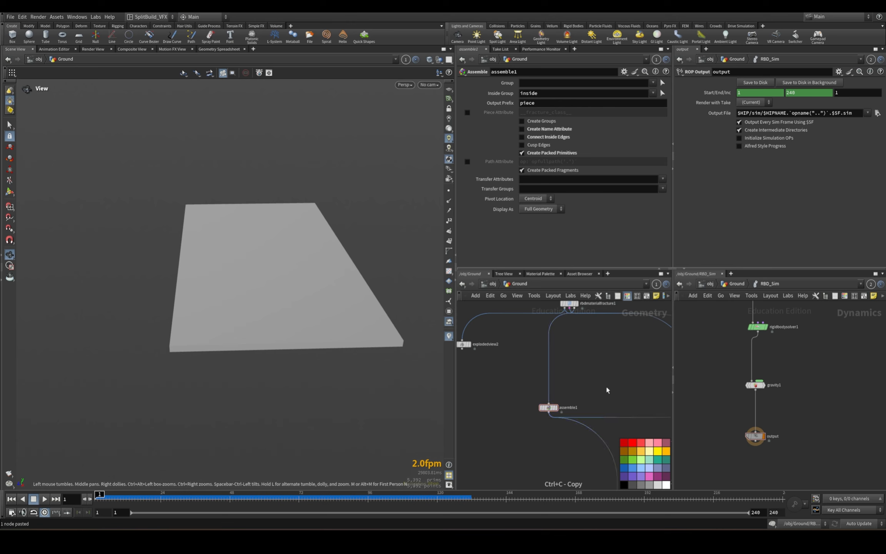
{"action": "key", "text": "ctrl+v"}
{"action": "scroll", "coordinate": [600, 385], "scroll_direction": "down", "scroll_amount": 3}
{"action": "scroll", "coordinate": [583, 352], "scroll_direction": "up", "scroll_amount": 5}
{"action": "left_click_drag", "start_coordinate": [590, 367], "coordinate": [603, 368]}
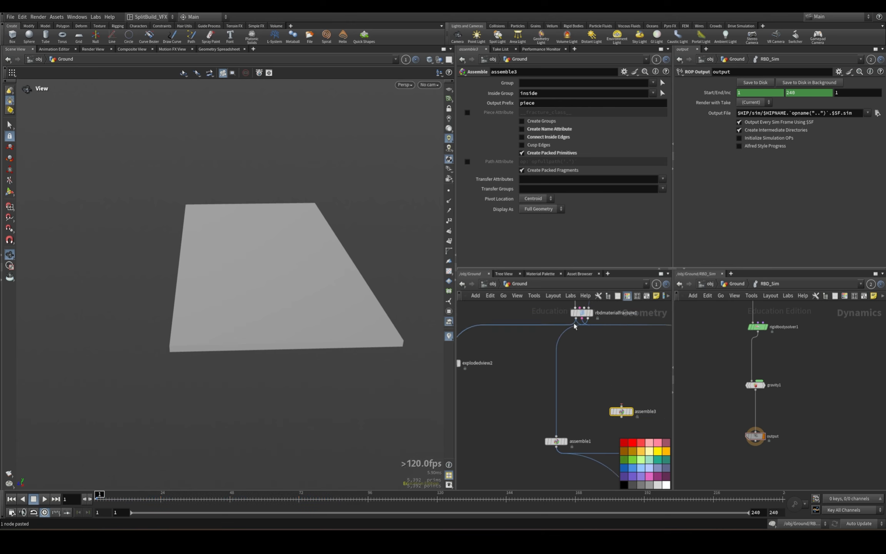
{"action": "left_click_drag", "start_coordinate": [574, 327], "coordinate": [639, 412]}
Wire assemble3 into the Geometry to Transform input of transformpieces1, display that node, and play and rewind the result.
{"action": "scroll", "coordinate": [643, 392], "scroll_direction": "down", "scroll_amount": 4}
{"action": "middle_click_drag", "start_coordinate": [651, 397], "coordinate": [535, 333]}
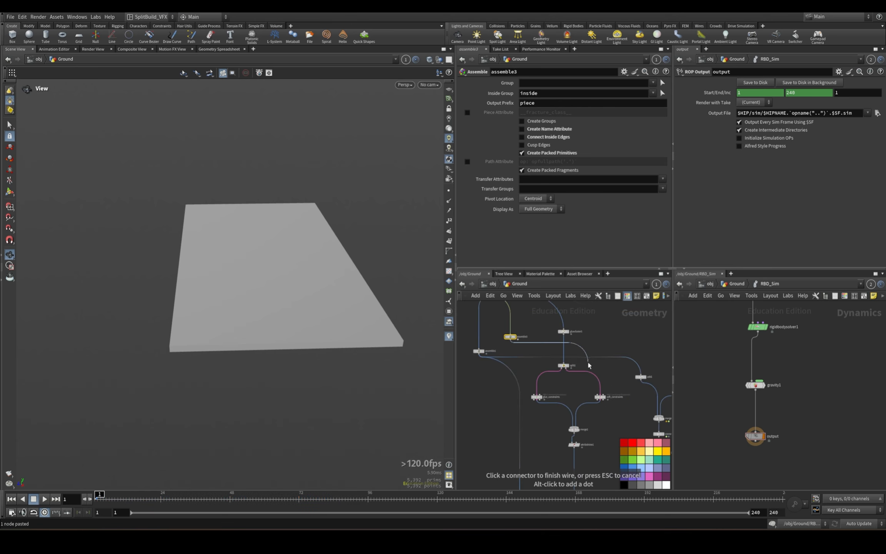
{"action": "scroll", "coordinate": [590, 364], "scroll_direction": "down", "scroll_amount": 4}
{"action": "middle_click_drag", "start_coordinate": [589, 364], "coordinate": [477, 241]}
{"action": "middle_click_drag", "start_coordinate": [520, 356], "coordinate": [599, 361]}
{"action": "scroll", "coordinate": [589, 356], "scroll_direction": "up", "scroll_amount": 6}
{"action": "scroll", "coordinate": [576, 354], "scroll_direction": "up", "scroll_amount": 2}
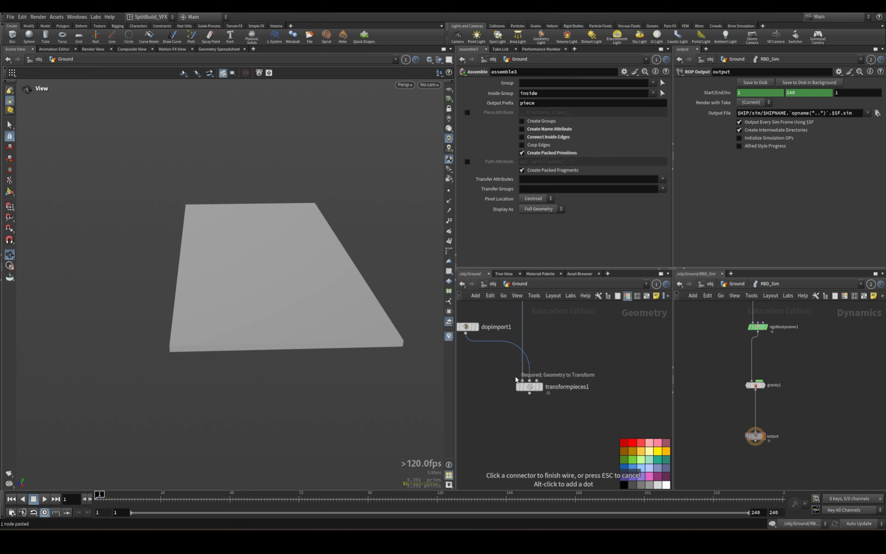
{"action": "left_click", "coordinate": [525, 374]}
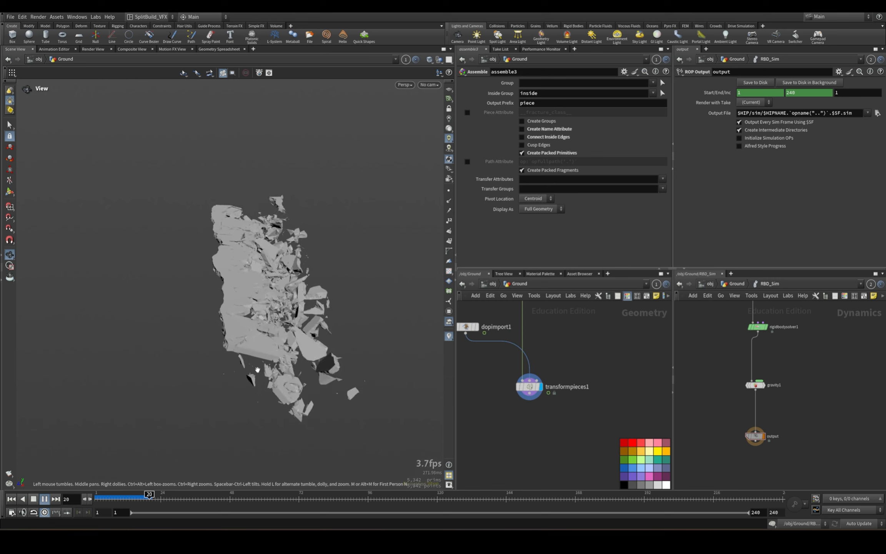
{"action": "left_click", "coordinate": [12, 499]}
Add a Merge node fed by the output of transformpieces1.
{"action": "left_click", "coordinate": [530, 393]}
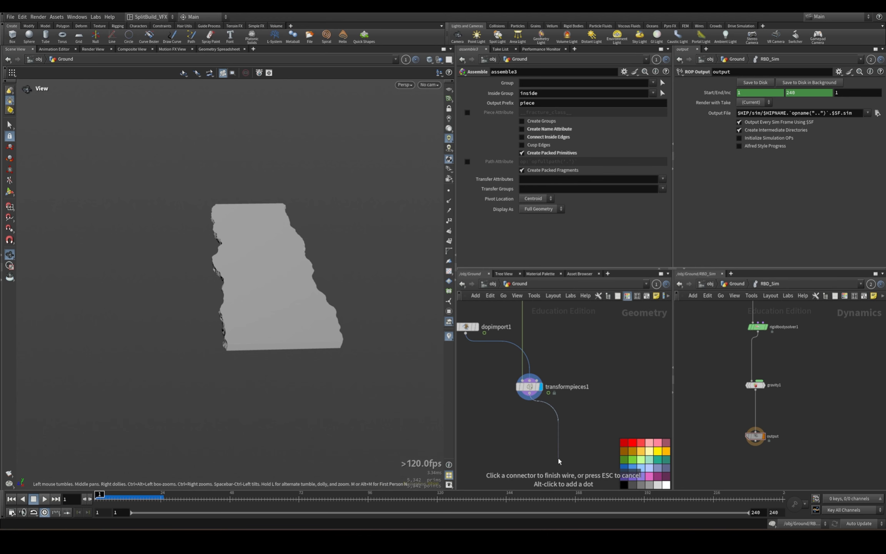
{"action": "key", "text": "Tab"}
{"action": "type", "text": "mer"}
{"action": "key", "text": "Return"}
{"action": "left_click", "coordinate": [559, 459]}
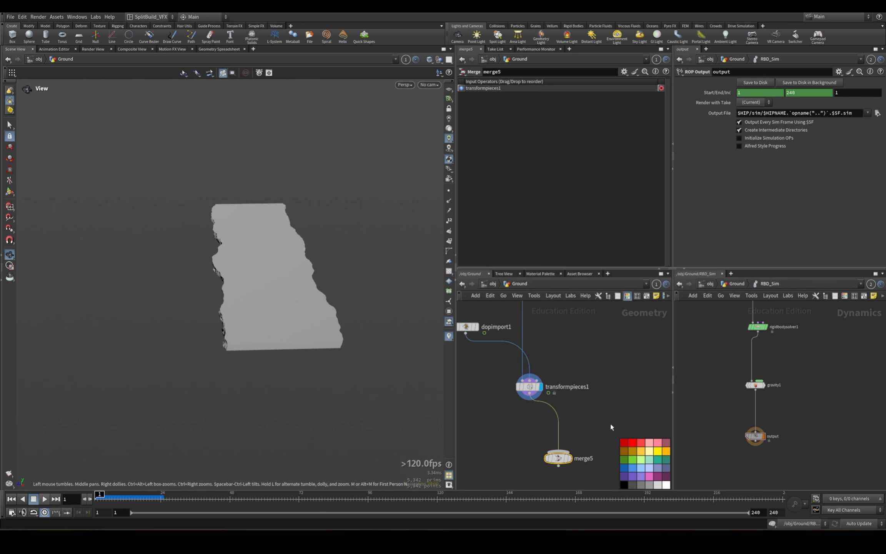
Wire the OUT_Edge_Geo null into merge5 as its second input.
{"action": "scroll", "coordinate": [614, 358], "scroll_direction": "down", "scroll_amount": 4}
{"action": "middle_click_drag", "start_coordinate": [619, 340], "coordinate": [614, 411]}
{"action": "scroll", "coordinate": [616, 347], "scroll_direction": "down", "scroll_amount": 2}
{"action": "scroll", "coordinate": [581, 447], "scroll_direction": "up", "scroll_amount": 6}
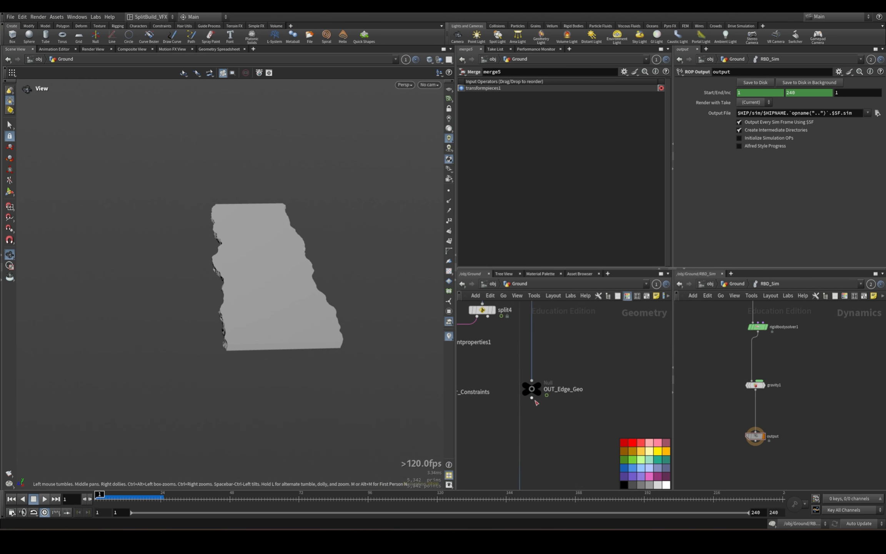
{"action": "left_click", "coordinate": [533, 398]}
{"action": "middle_click_drag", "start_coordinate": [580, 453], "coordinate": [618, 312]}
{"action": "middle_click_drag", "start_coordinate": [631, 478], "coordinate": [604, 370]}
{"action": "left_click", "coordinate": [573, 392]}
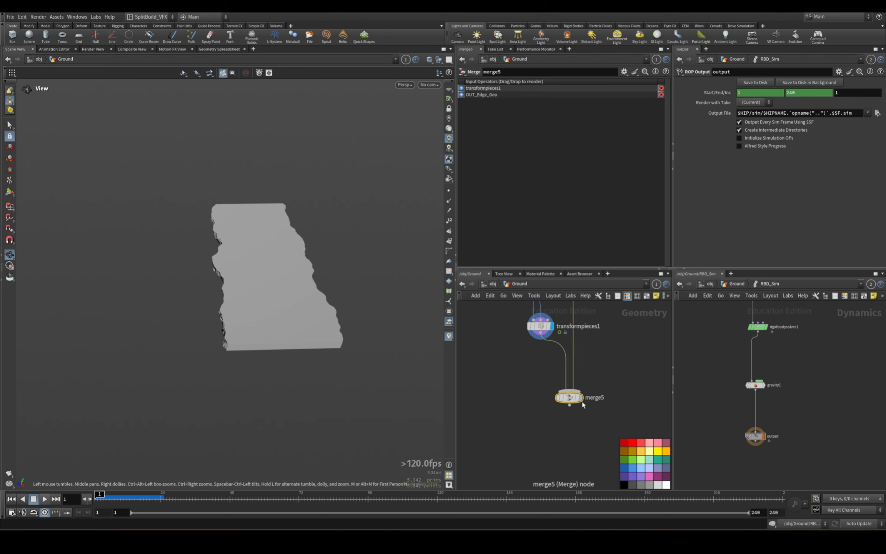
Display merge5, play the combined slab simulation in an angled view, and rewind to frame 1.
{"action": "left_click", "coordinate": [581, 398]}
{"action": "left_click_drag", "start_coordinate": [261, 359], "coordinate": [317, 304]}
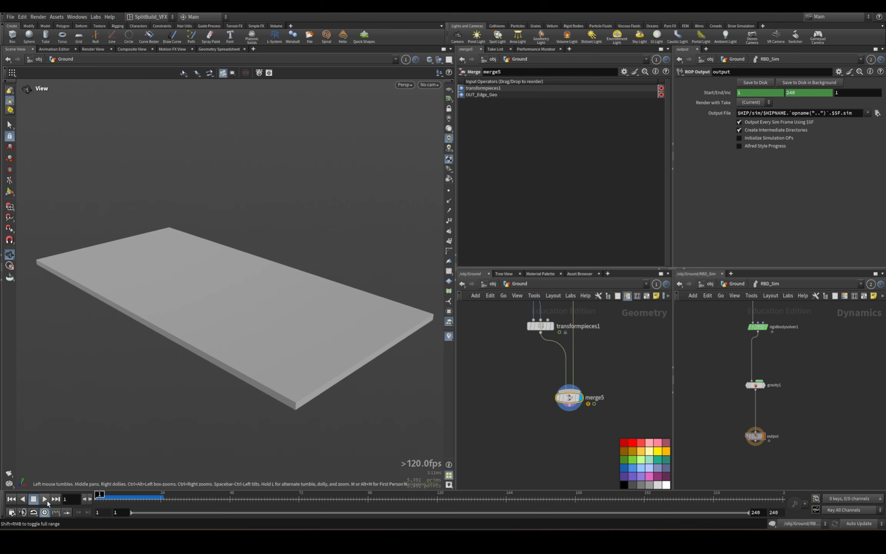
{"action": "left_click", "coordinate": [45, 499]}
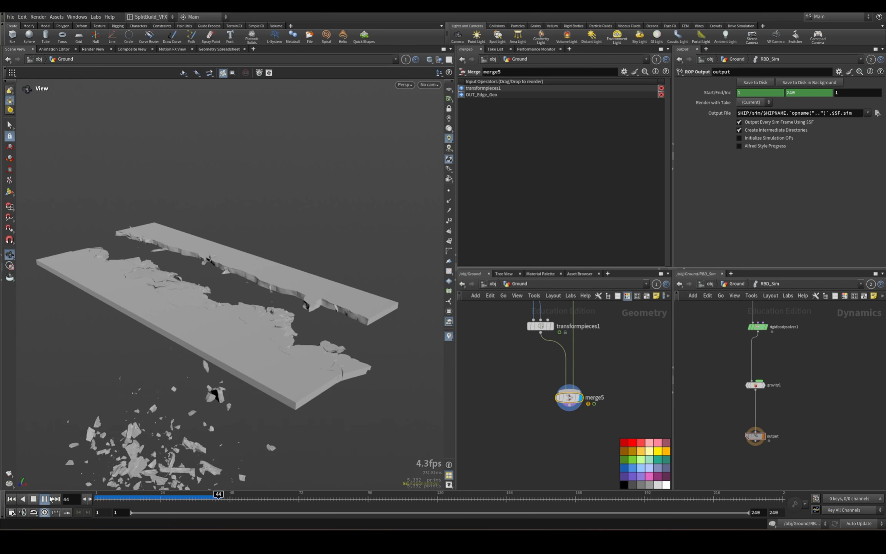
{"action": "left_click_drag", "start_coordinate": [130, 497], "coordinate": [96, 494]}
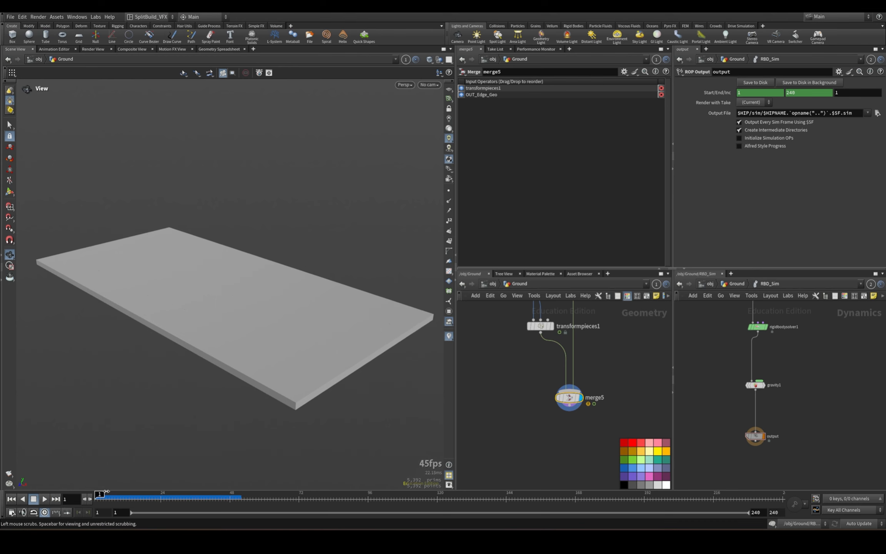
{"action": "left_click_drag", "start_coordinate": [224, 338], "coordinate": [273, 337]}
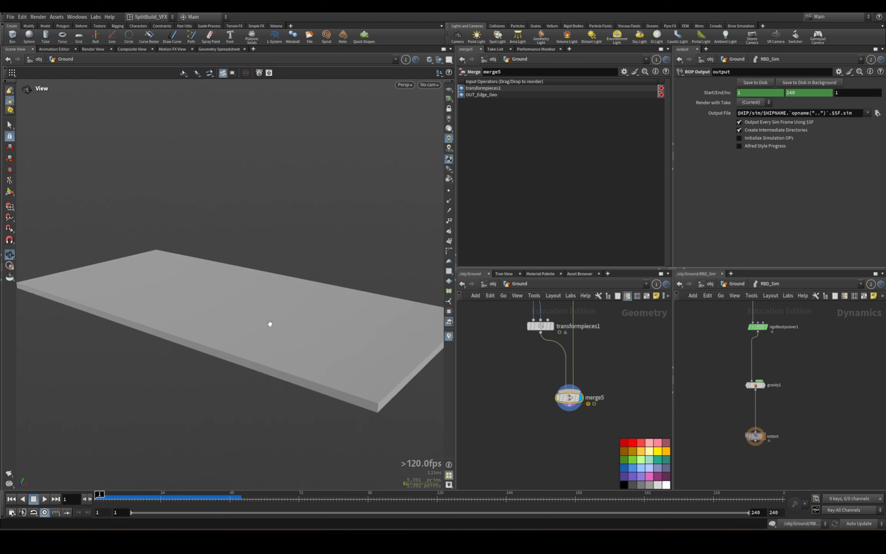
{"action": "left_click_drag", "start_coordinate": [270, 324], "coordinate": [299, 325]}
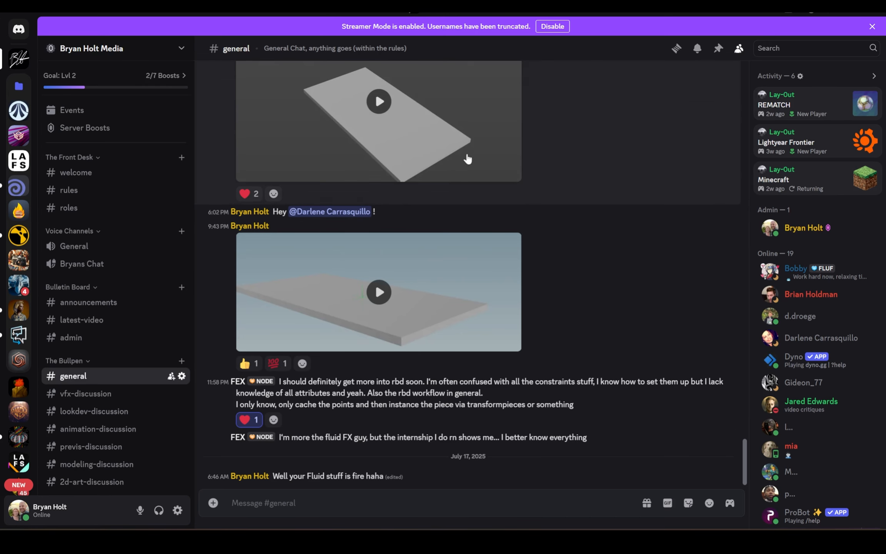
Switch to Discord and open the server's announcements channel.
{"action": "scroll", "coordinate": [100, 338], "scroll_direction": "down", "scroll_amount": 2}
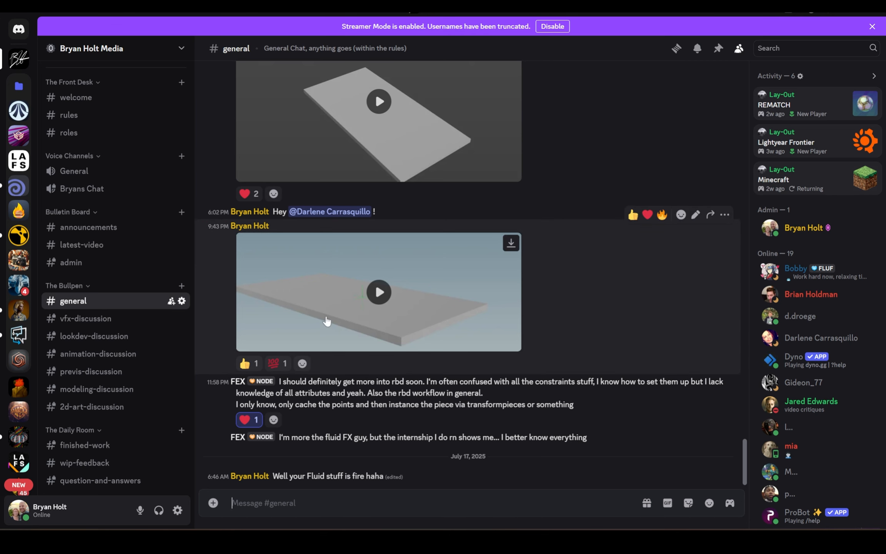
{"action": "left_click", "coordinate": [164, 230]}
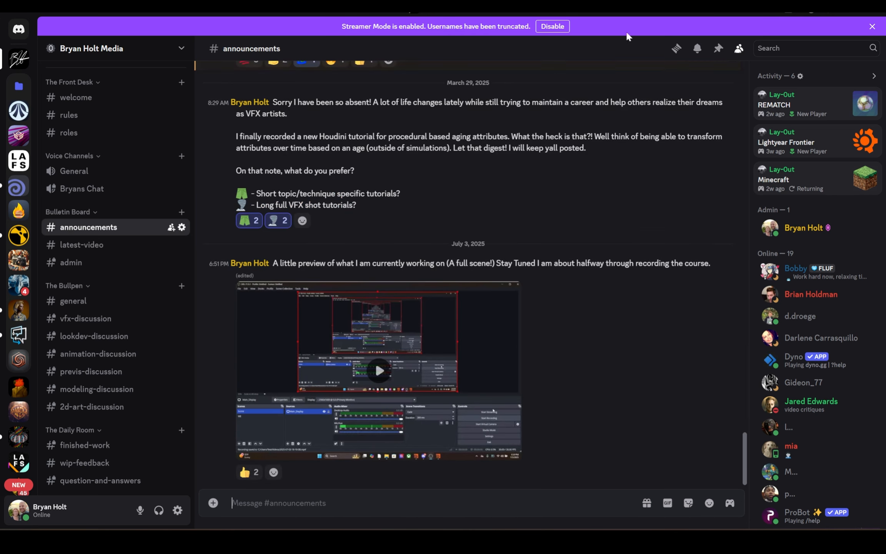
{"action": "left_click_drag", "start_coordinate": [513, 324], "coordinate": [567, 354]}
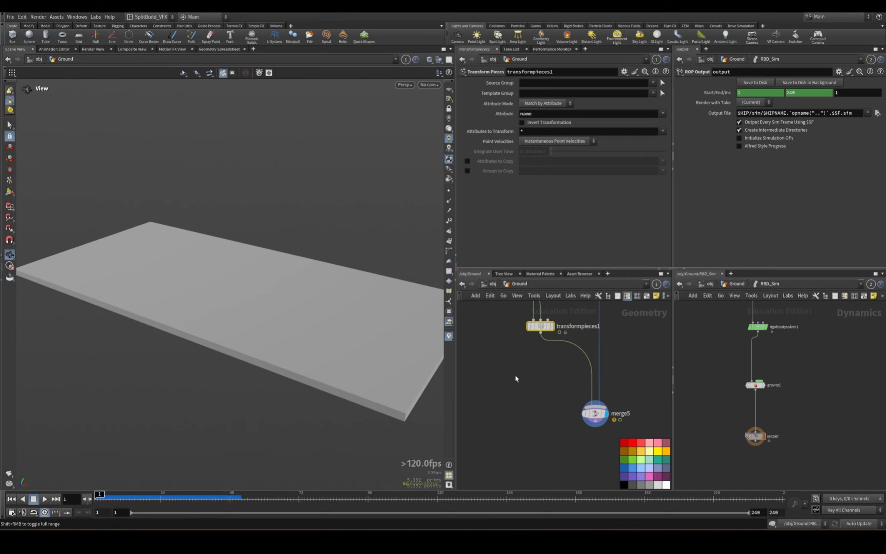
{"action": "middle_click_drag", "start_coordinate": [516, 377], "coordinate": [519, 458]}
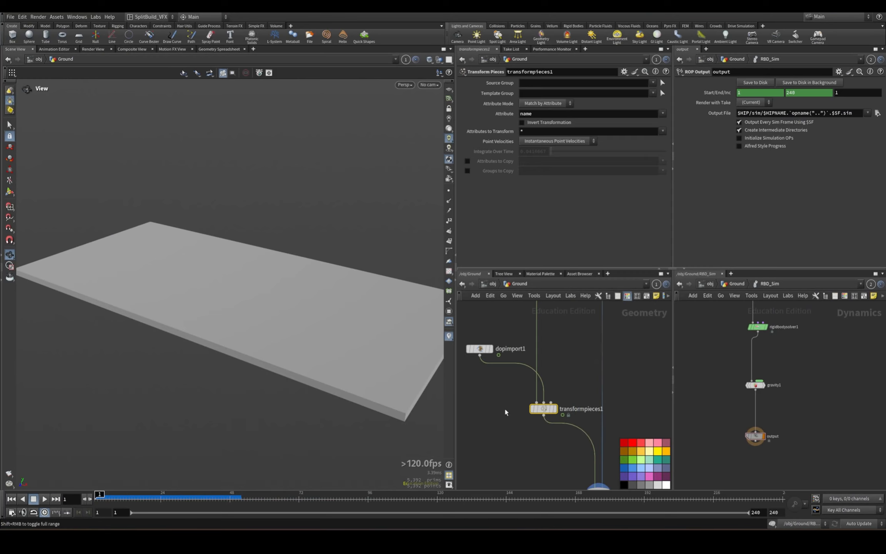
{"action": "left_click_drag", "start_coordinate": [471, 368], "coordinate": [500, 328]}
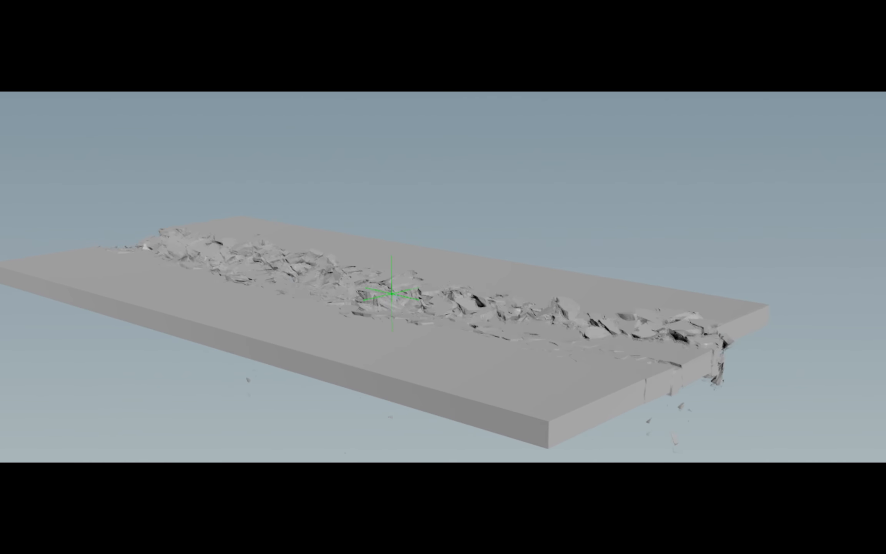